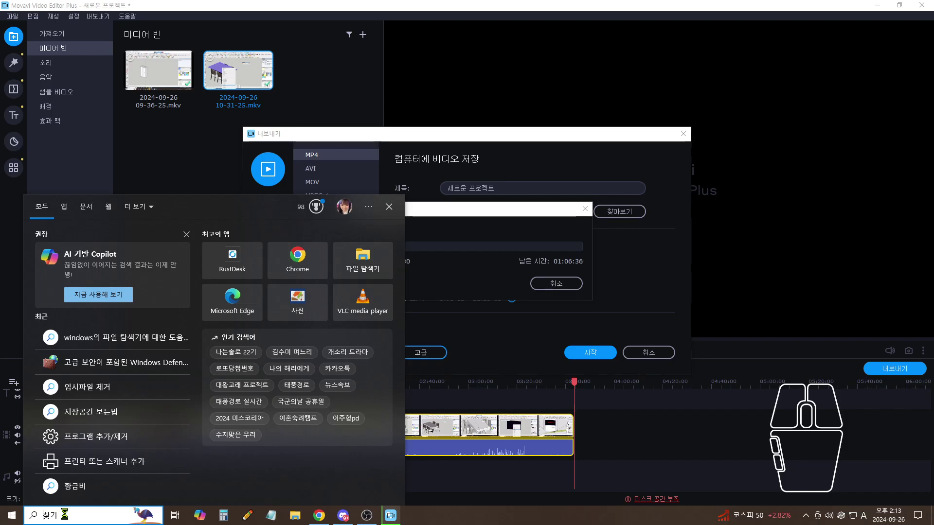
Dismiss the Windows search panel and bring up the Start menu while the Movavi MP4 export continues.
click(423, 517)
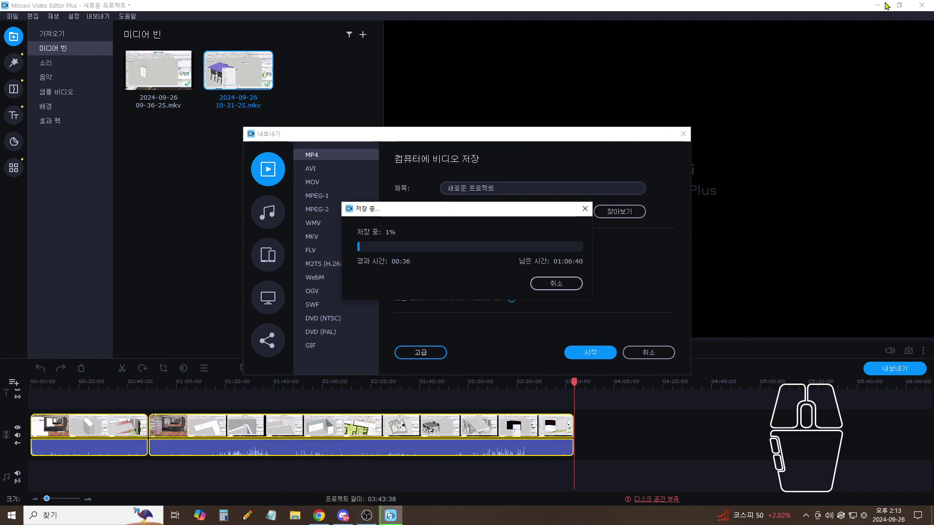
click(2, 517)
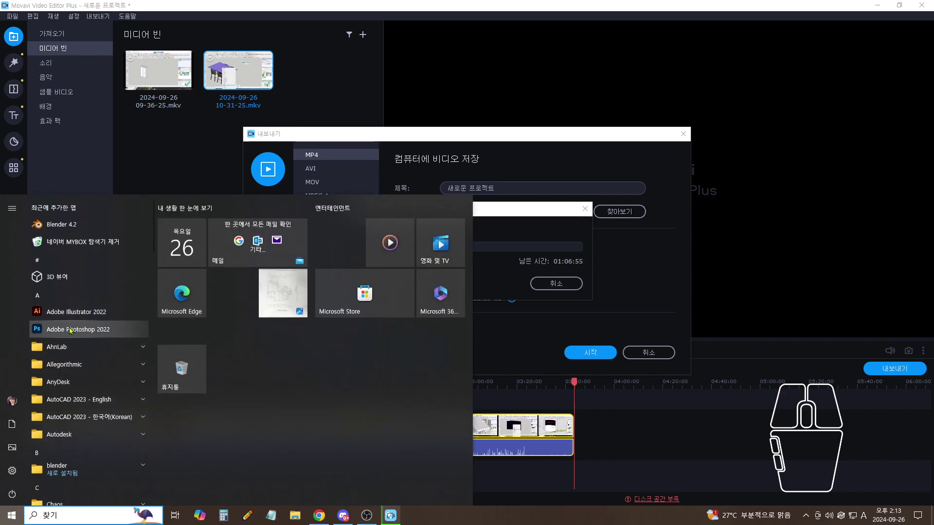
Launch Photoshop 2022, bring up its Open dialog, then switch back to Chrome's YouTube Studio.
click(70, 331)
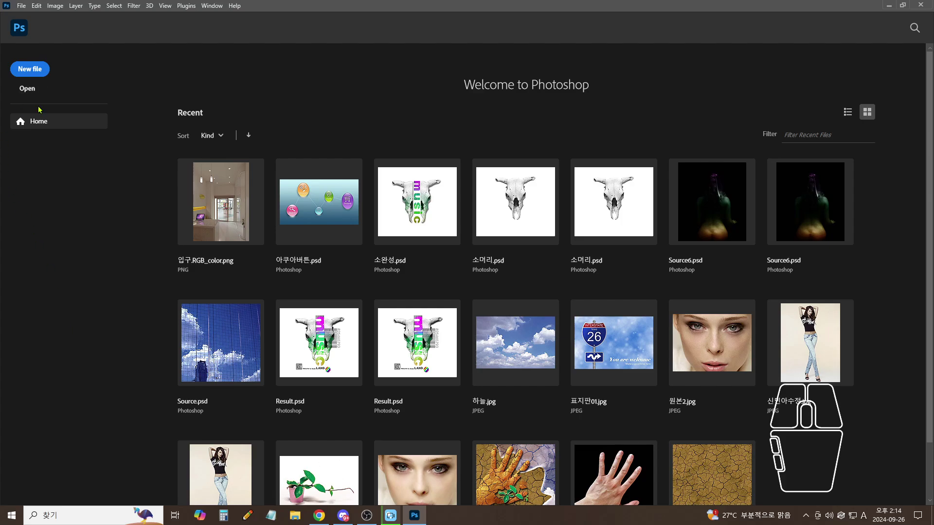
click(22, 6)
click(21, 6)
key(ctrl+o)
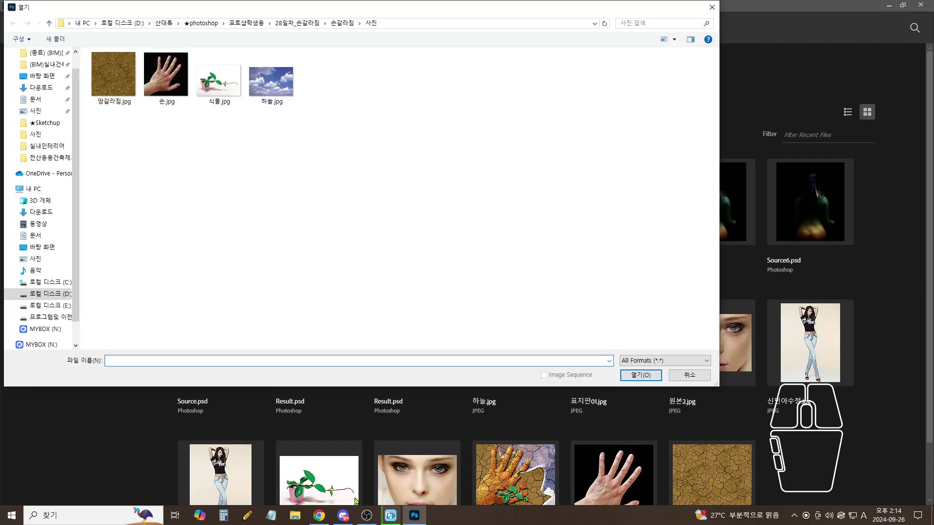
click(319, 516)
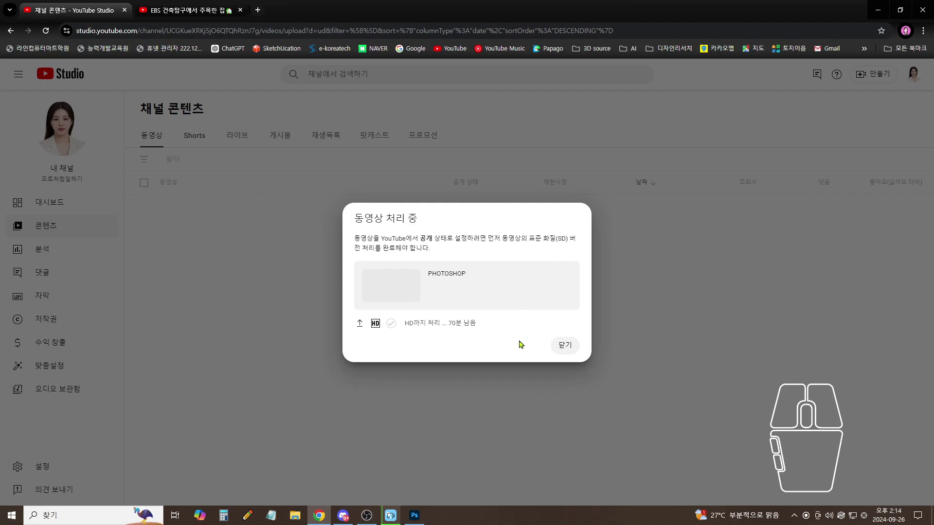
In a new tab, go to YouTube from the bookmark and search for '트루페인트', correcting the typos.
click(258, 10)
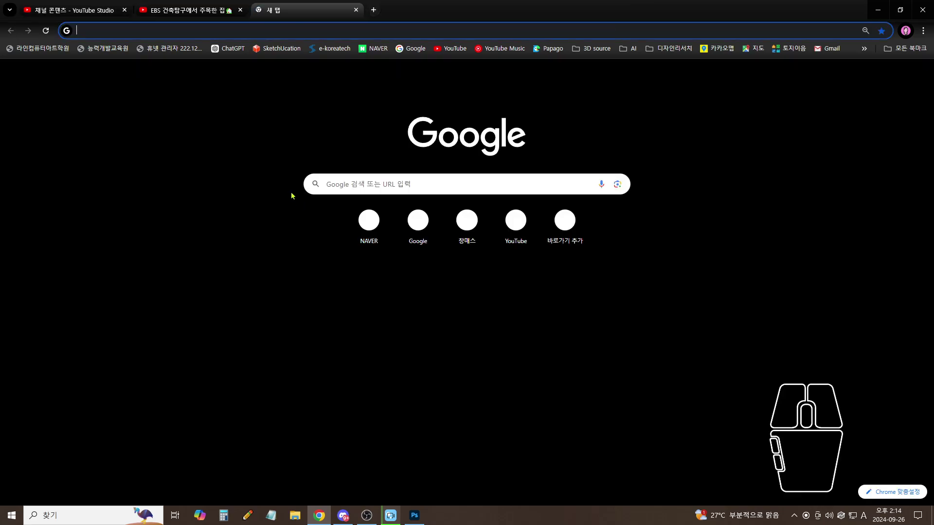
click(448, 53)
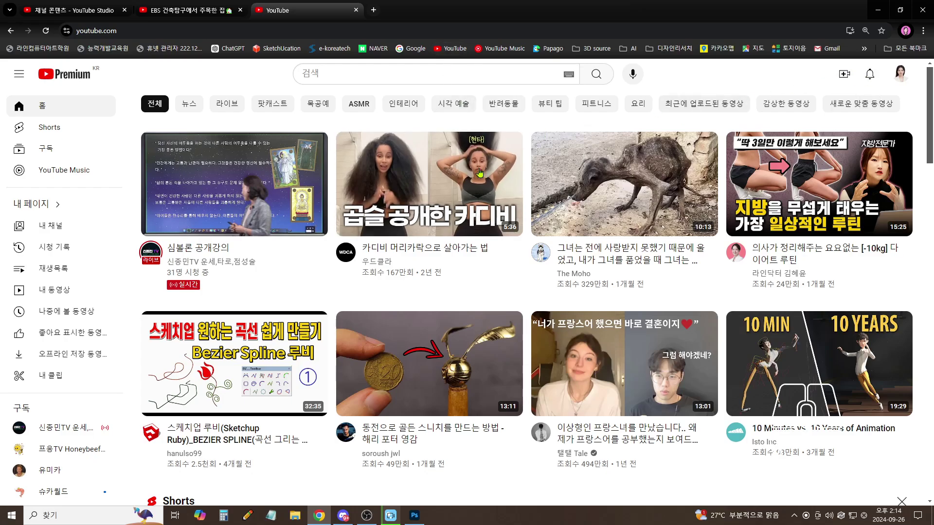
click(327, 78)
text(sma)
key(BackSpace)
key(BackSpace)
key(BackSpace)
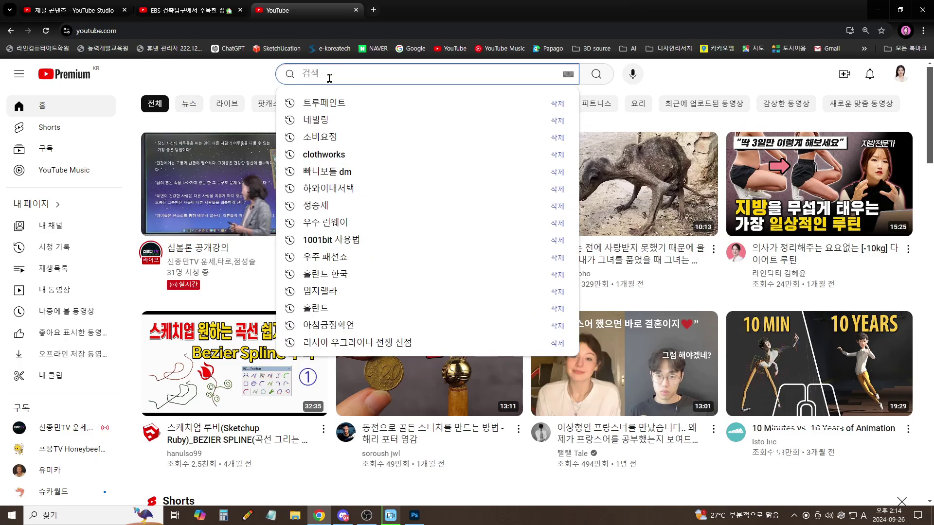
key(Hangul)
text(프)
text(루페인트)
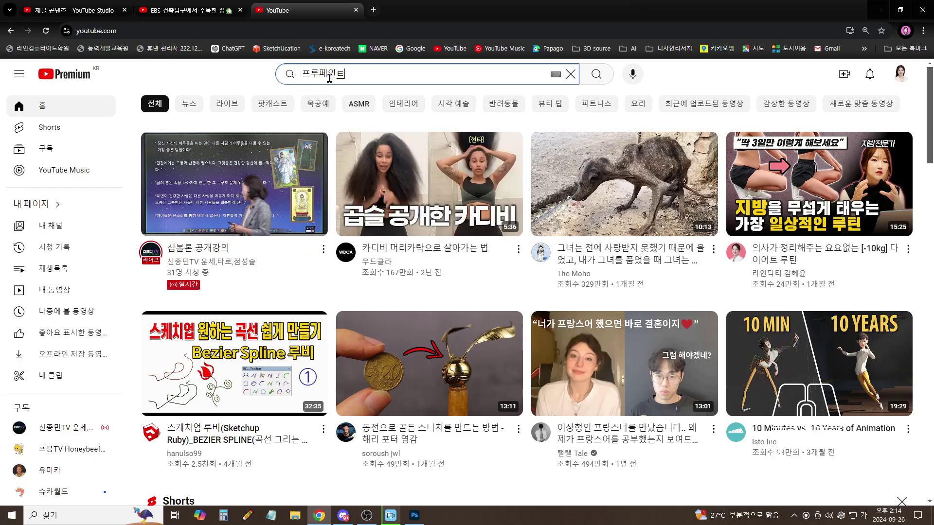
key(BackSpace)
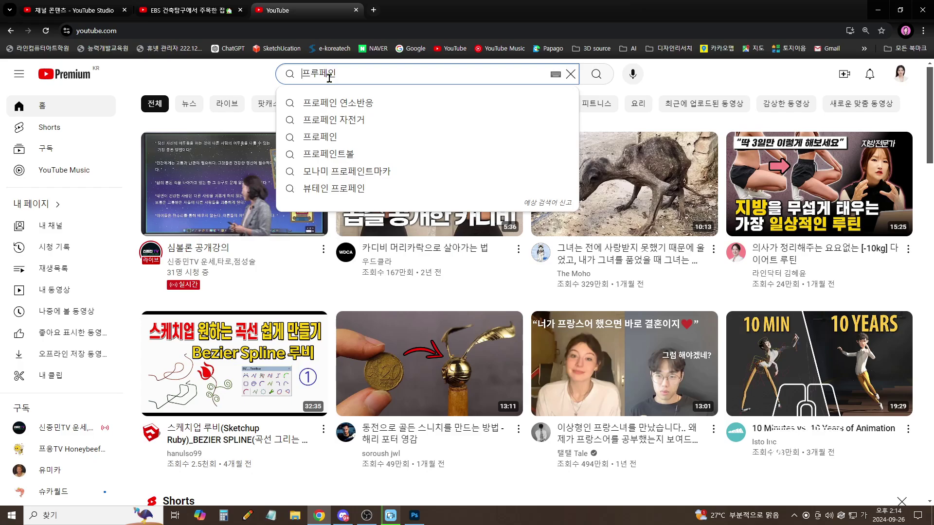
key(Delete)
text(트)
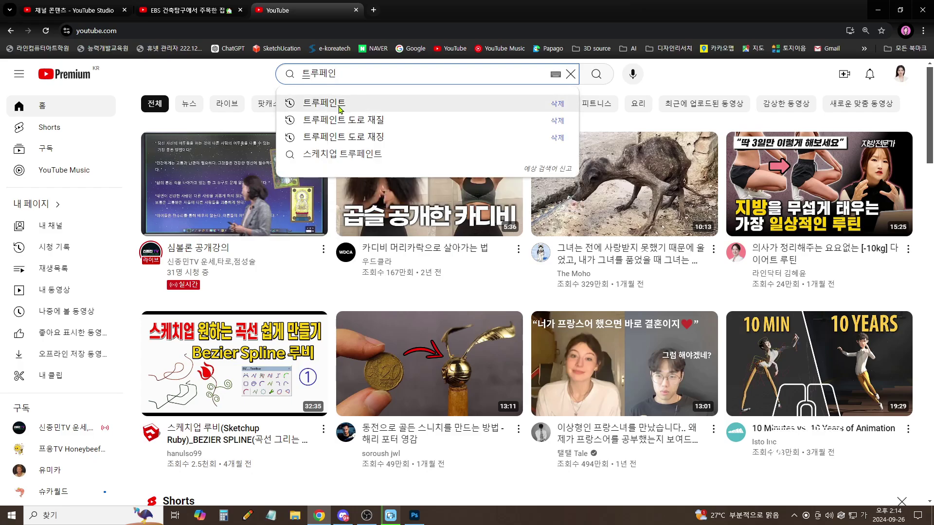
click(340, 105)
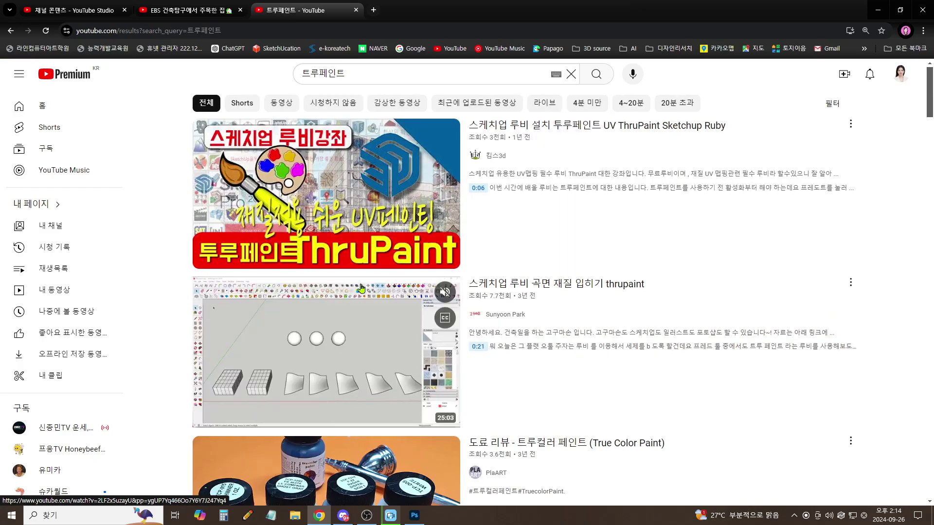
Scroll up and down through the 트루페인트 search results, previewing the ThruPaint videos.
mouse_move(440, 237)
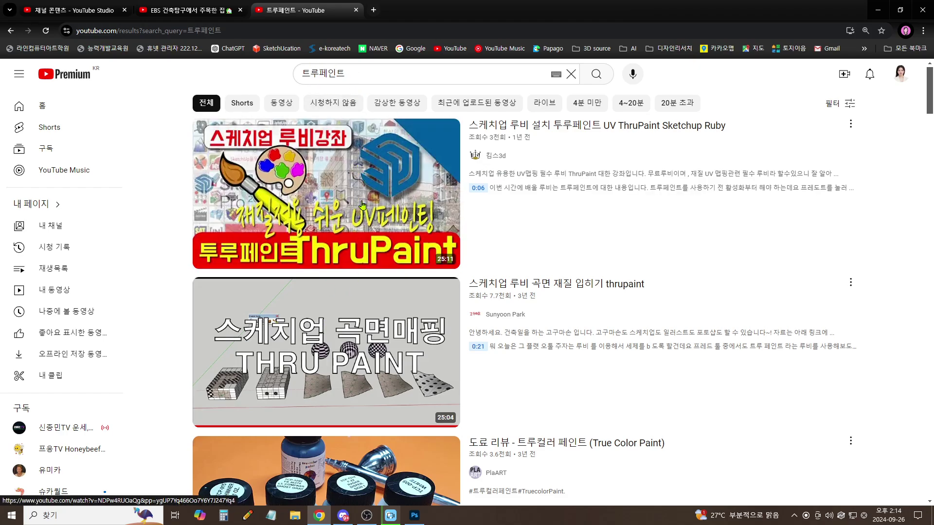
click(293, 73)
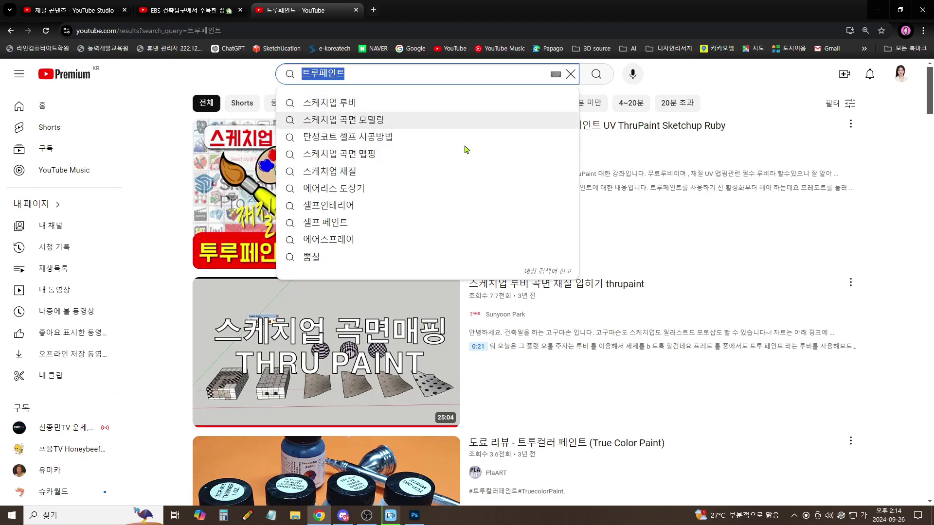
click(680, 223)
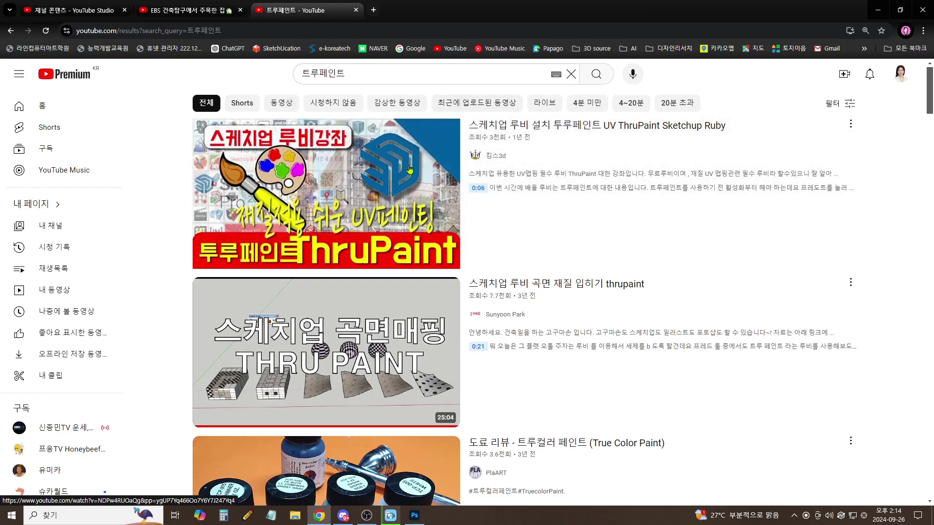
scroll(406, 274, down, 1)
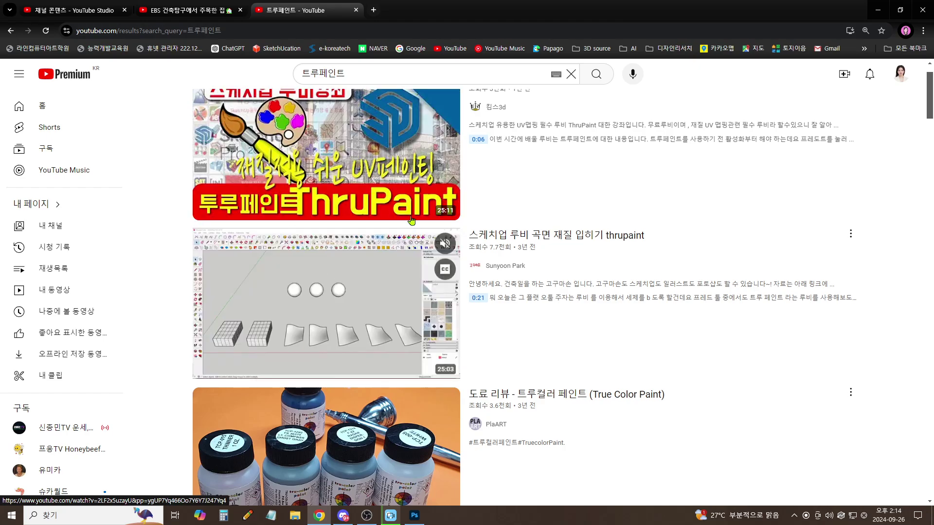
scroll(412, 222, down, 4)
scroll(411, 222, down, 4)
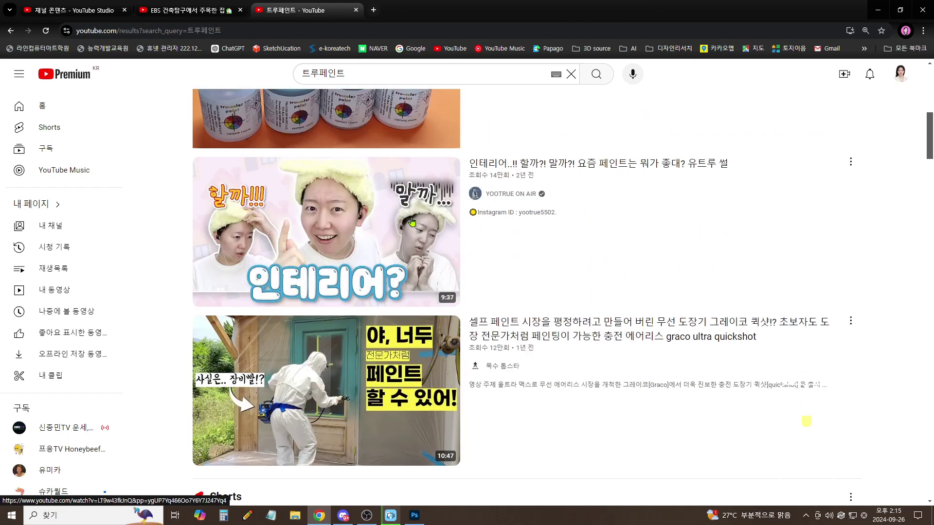
scroll(409, 226, up, 7)
scroll(409, 225, up, 2)
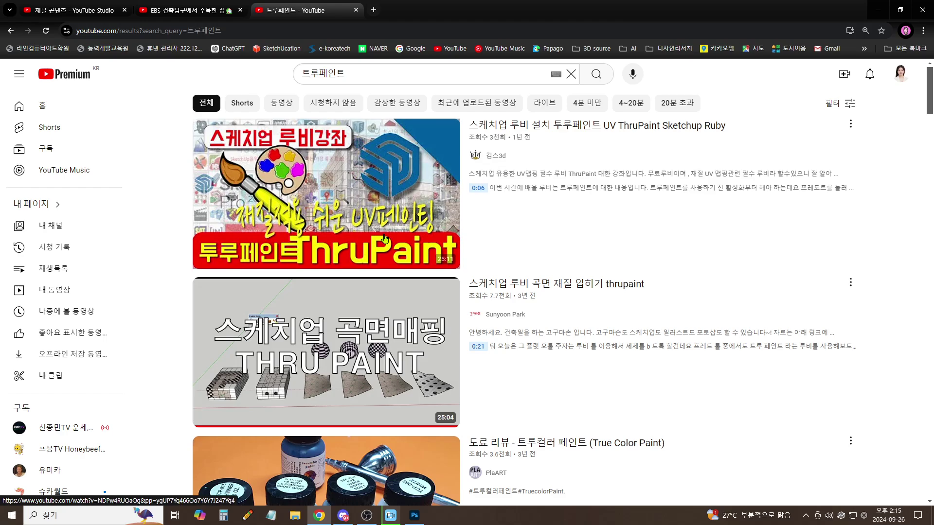
mouse_move(386, 231)
mouse_move(412, 218)
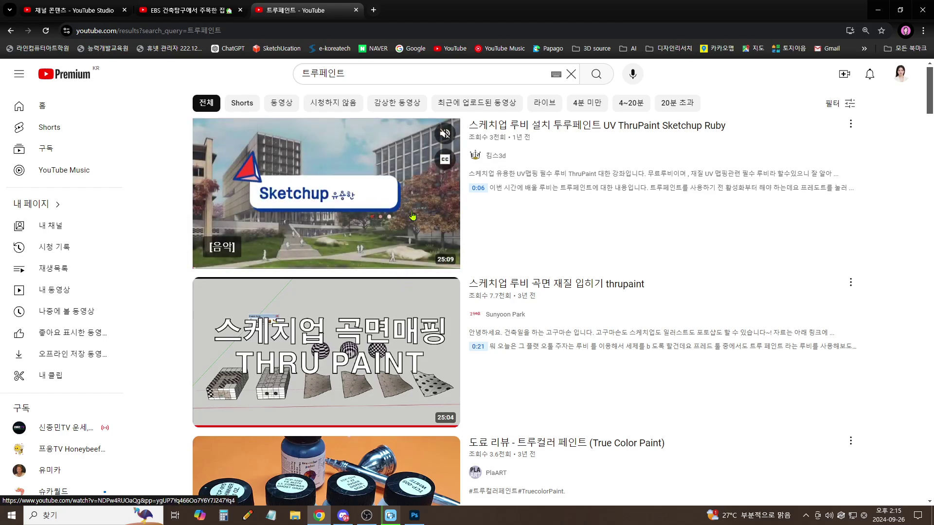
scroll(411, 215, down, 18)
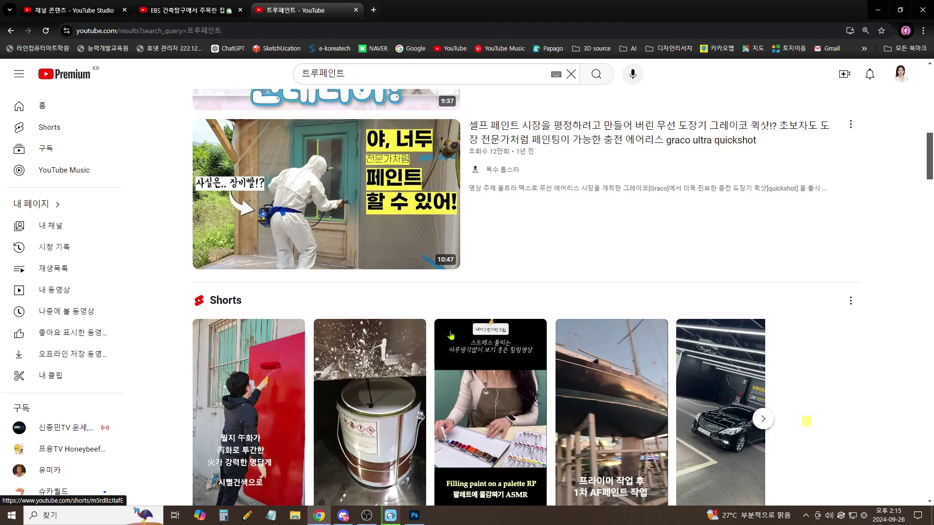
scroll(452, 333, down, 6)
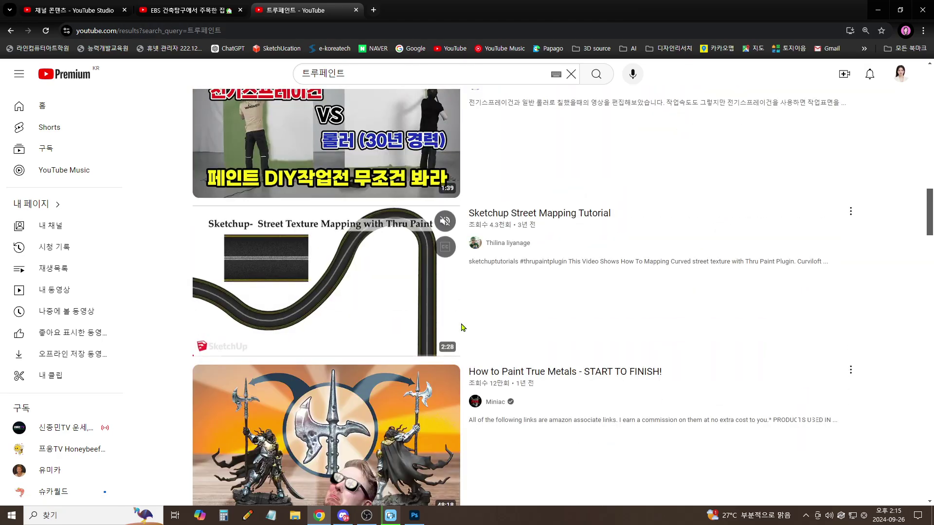
scroll(463, 327, up, 20)
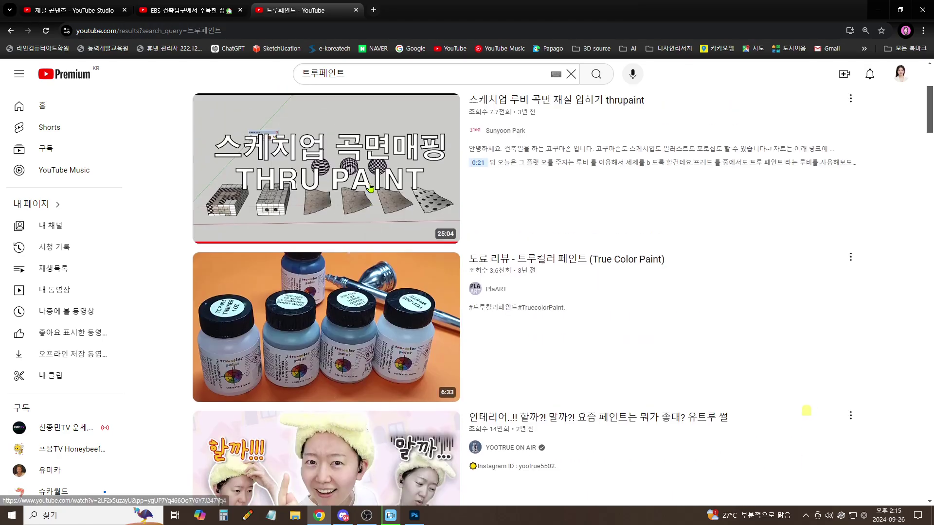
scroll(329, 207, down, 15)
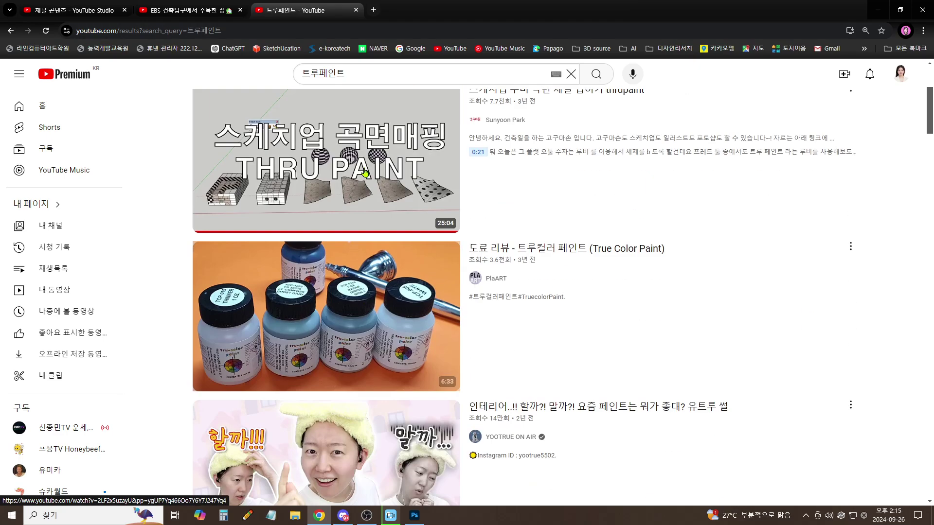
scroll(363, 359, down, 4)
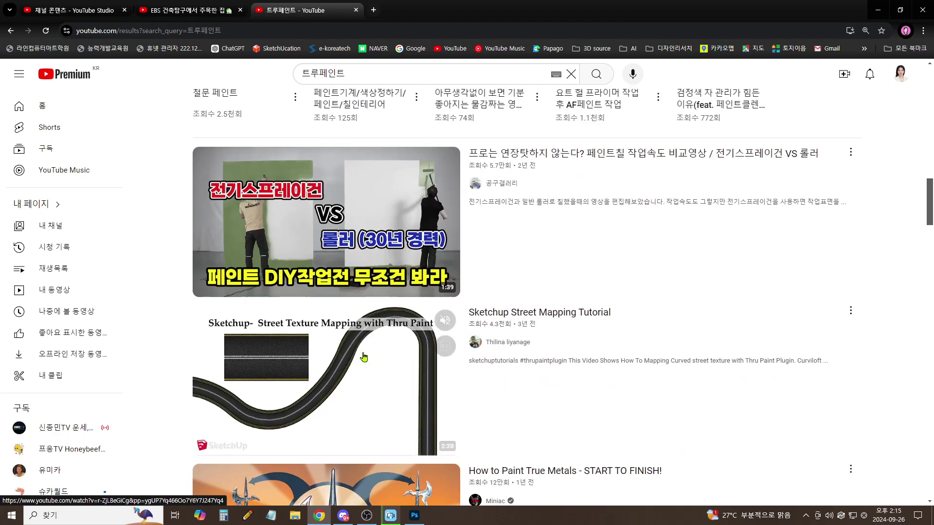
scroll(358, 292, up, 20)
Find and open the 'Sketchup Street Mapping Tutorial' video.
mouse_move(352, 230)
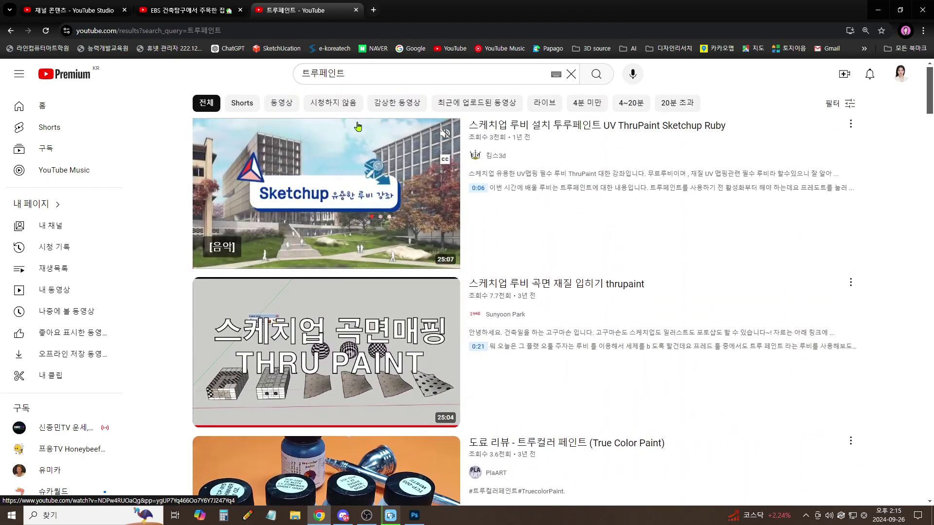
scroll(337, 215, down, 20)
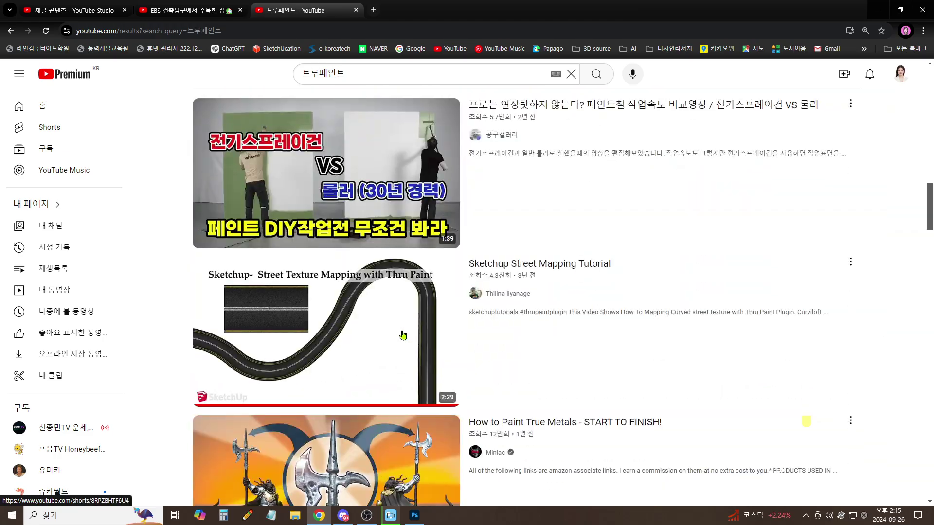
scroll(404, 332, down, 13)
scroll(403, 333, up, 15)
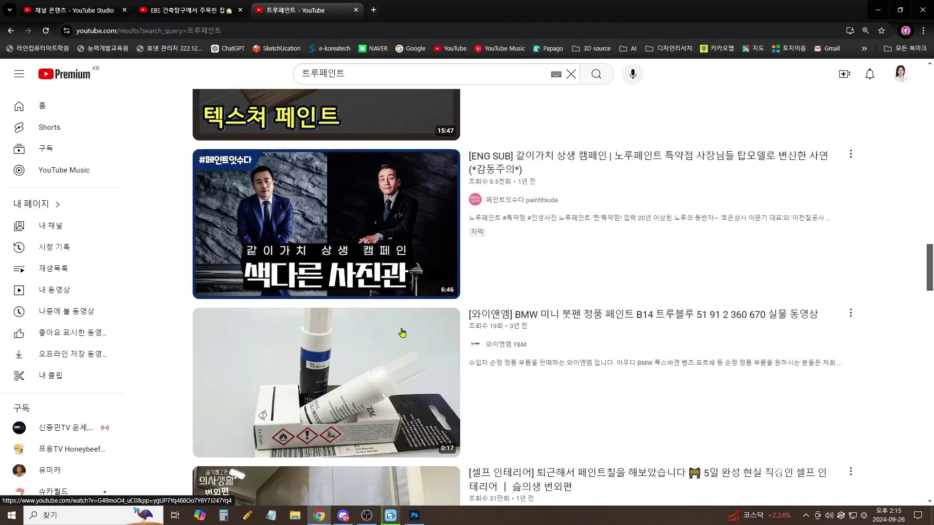
scroll(403, 333, up, 5)
scroll(402, 330, down, 3)
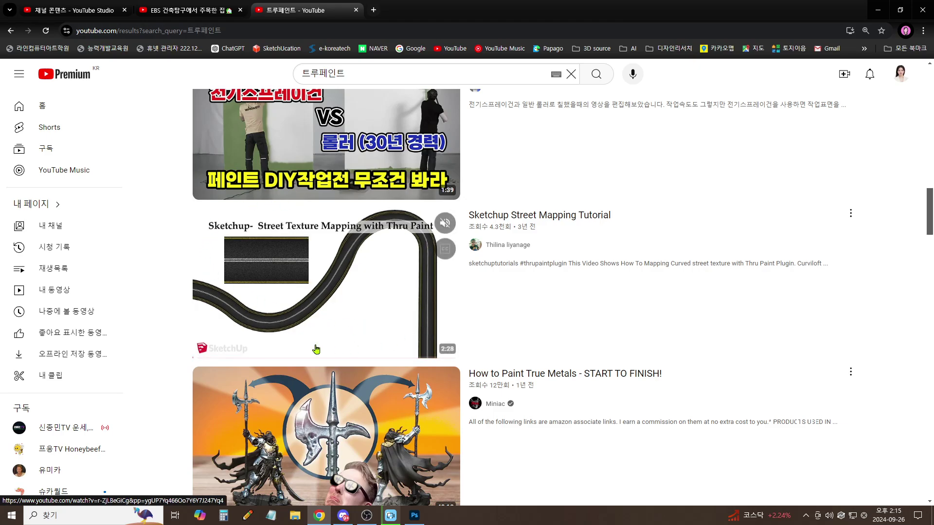
click(342, 277)
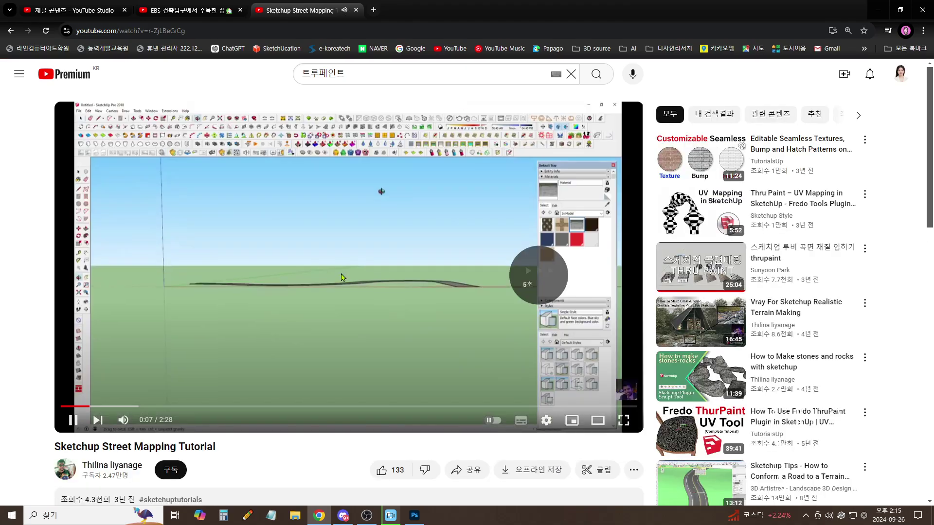
Skip the tutorial to its 2:28 end, restart it paused at 0:00, then switch to Photoshop's Open dialog.
key(Right)
key(Right)
key(Right)
key(Right)
key(Right)
key(Right)
key(Right)
key(Right)
key(Right)
key(Right)
key(Right)
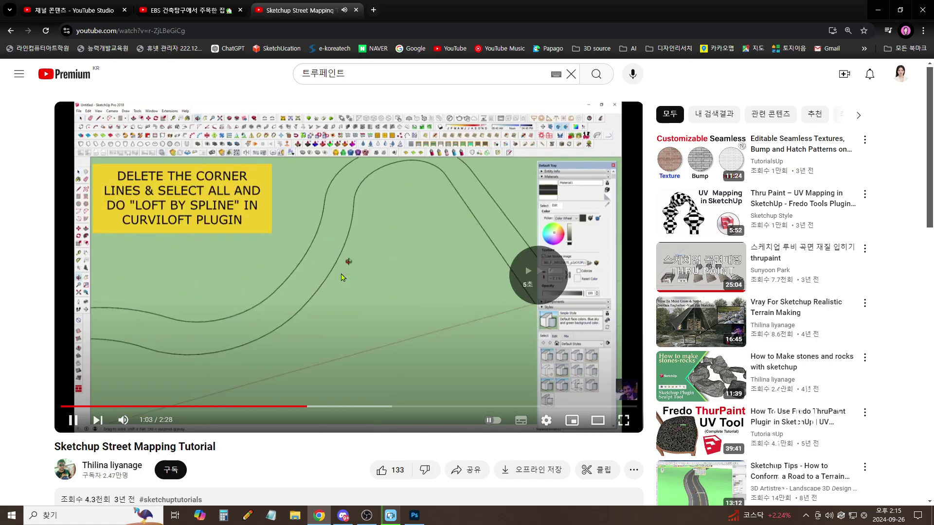
key(Right)
key(Right)
key(Right)
key(Right)
key(Right)
key(Right)
key(Right)
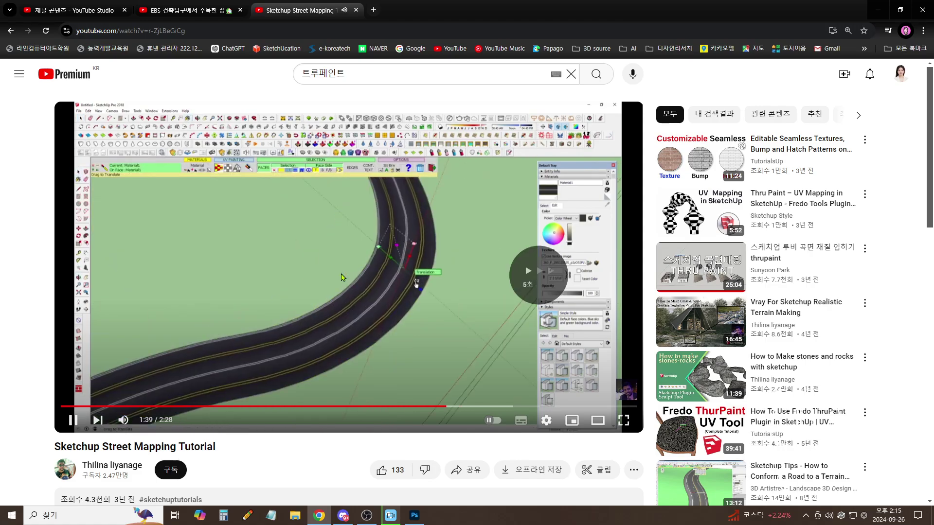
key(Right)
key(Right)
key(Right)
key(Right)
key(Right)
key(Right)
key(Right)
key(Right)
key(Right)
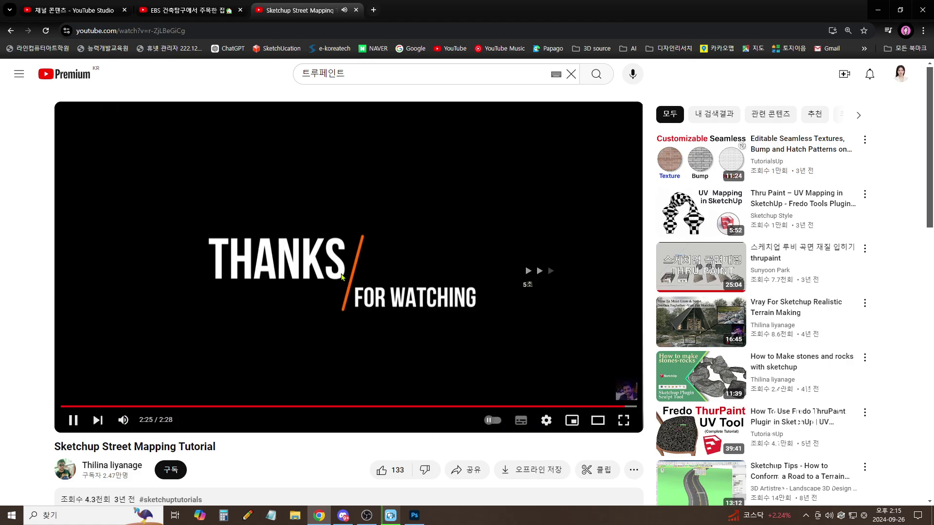
key(Right)
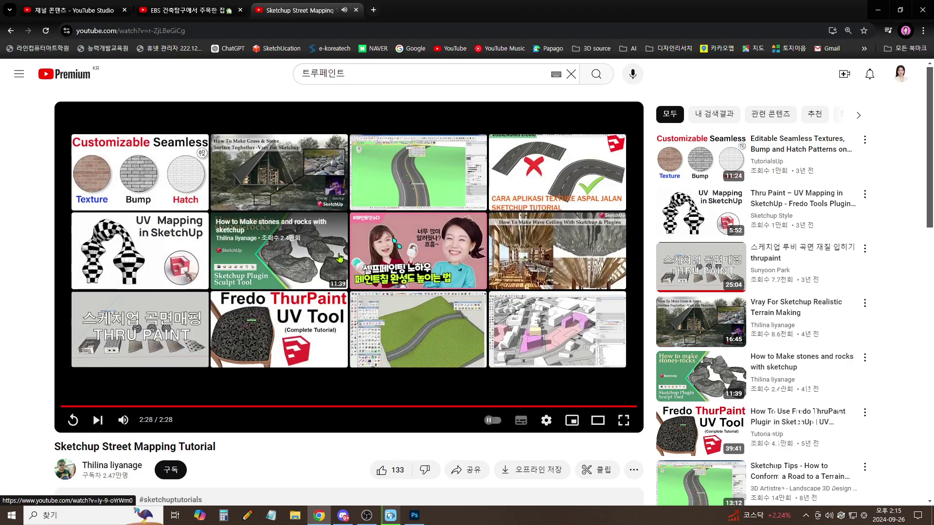
key(Home)
key(k)
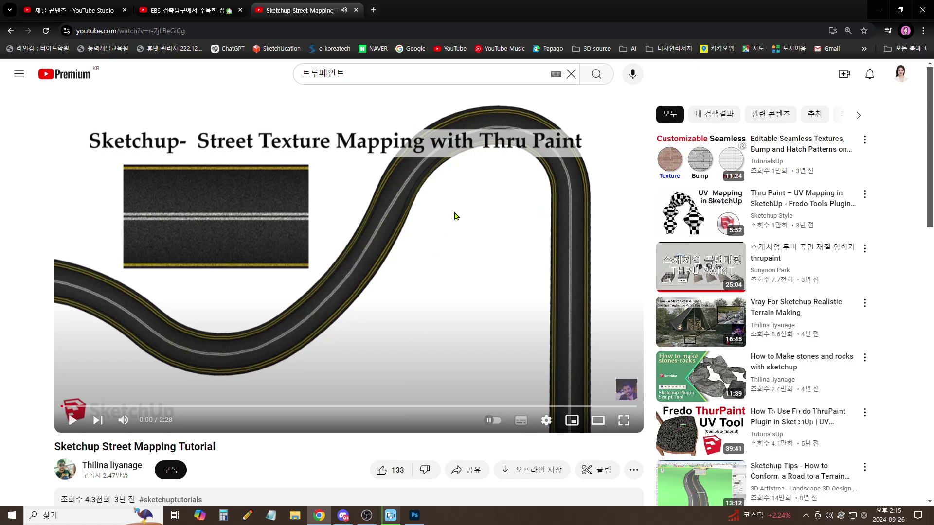
key(alt+Tab)
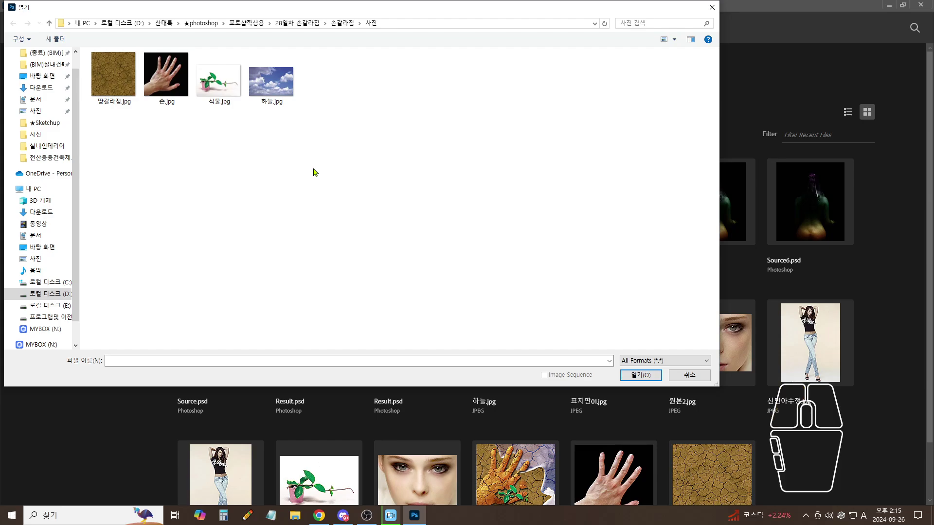
Go up to 포토샵학생용, enter 29일차_불타는효과,광선 > 불타는글자 and open fire3.gif.
key(alt+Up)
click(314, 173)
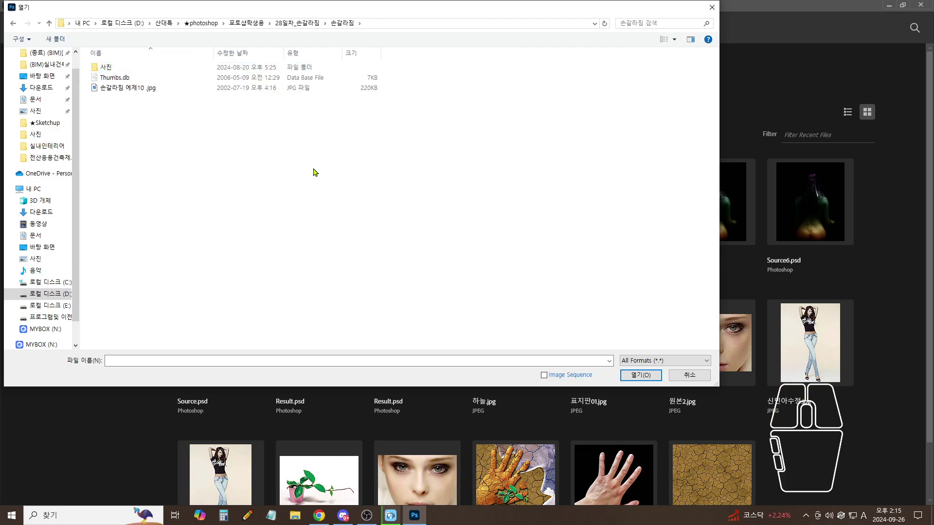
key(alt+Up)
click(315, 172)
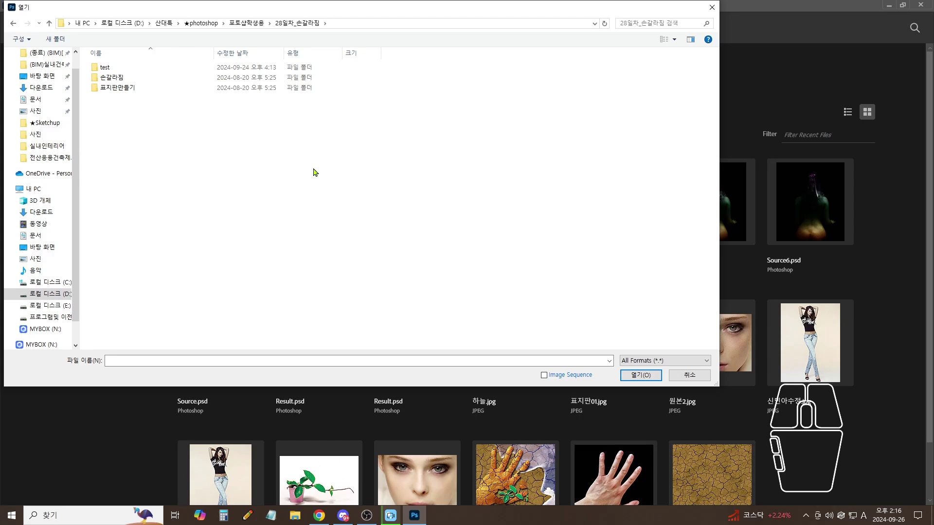
key(alt+Up)
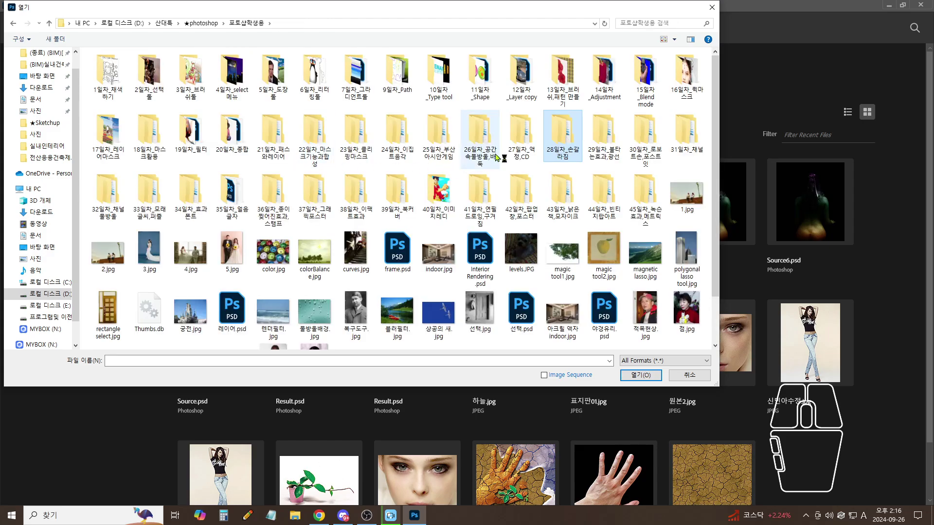
double_click(590, 130)
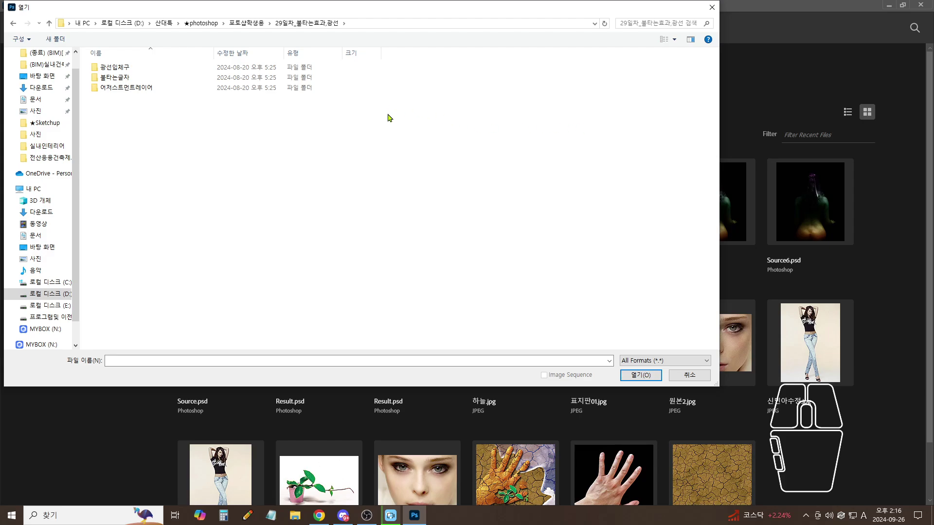
double_click(144, 78)
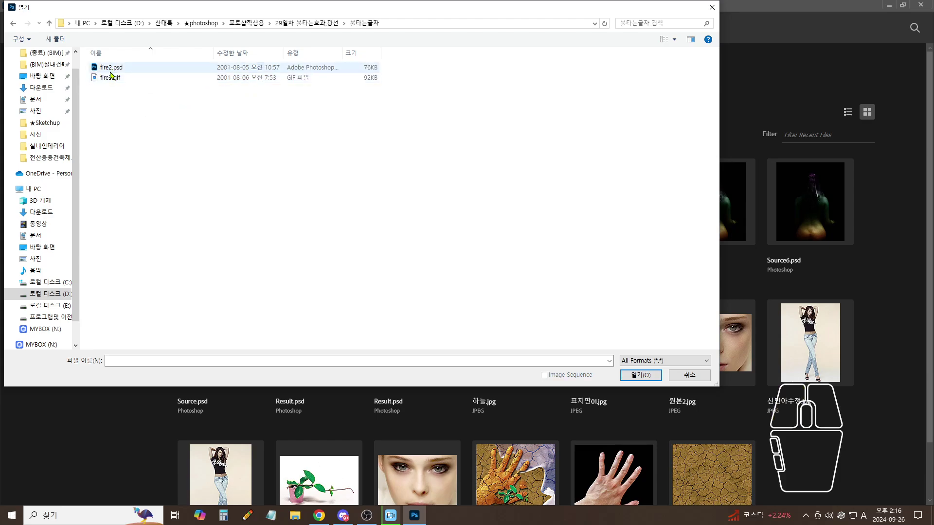
double_click(115, 79)
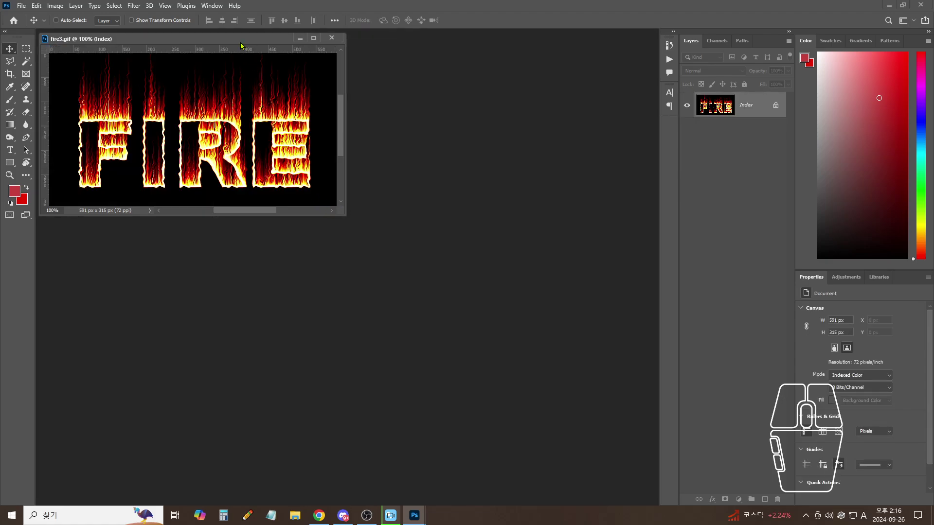
Open 빛나는글자.psd, the glowing DESIGN example, from 34일차_효과폰트 > 빛나는글자.
drag(243, 43, 396, 75)
click(22, 6)
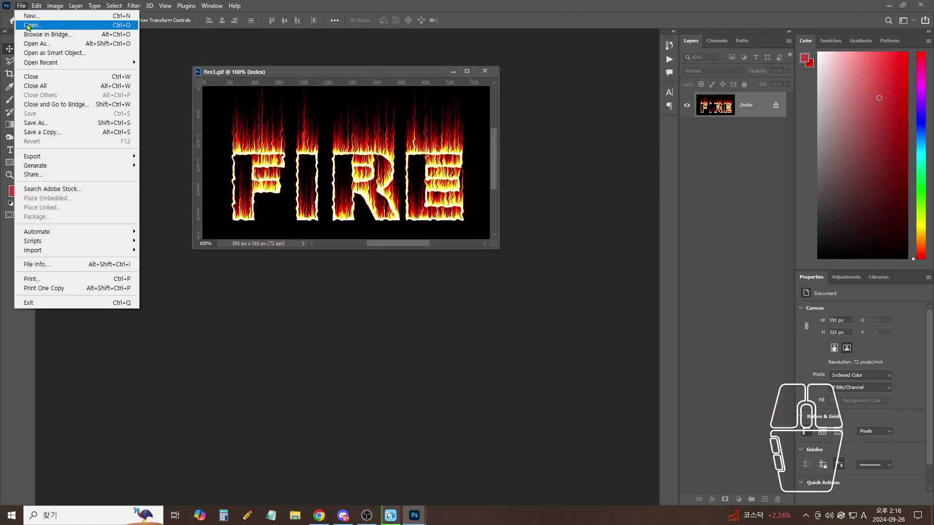
click(30, 25)
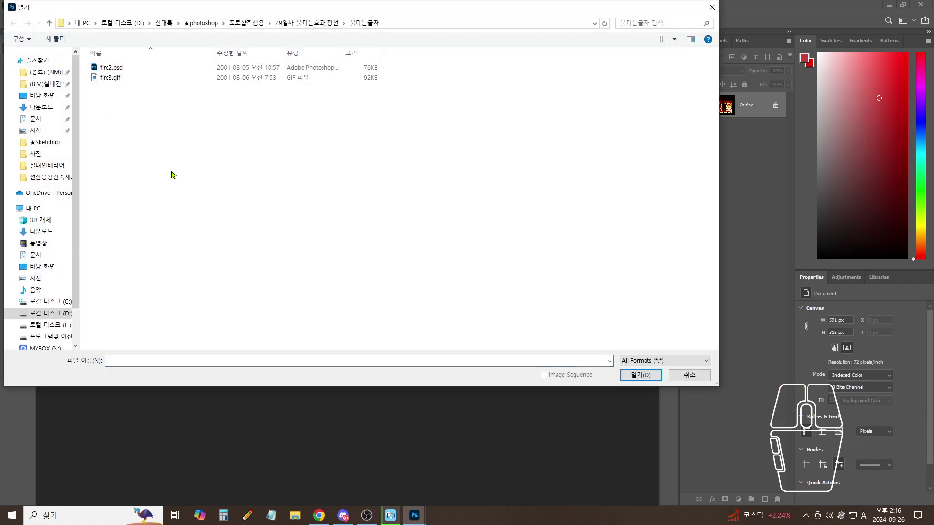
key(alt+Up)
click(117, 68)
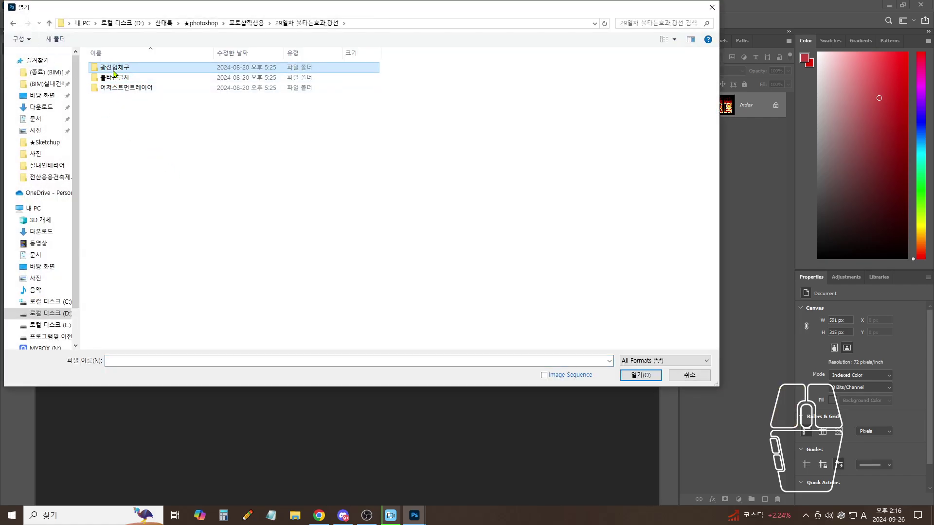
key(alt+Up)
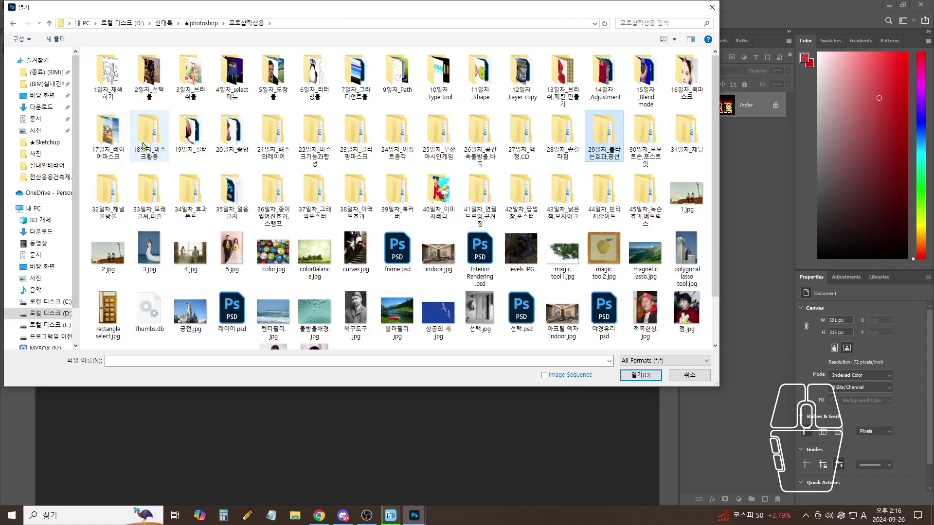
double_click(629, 145)
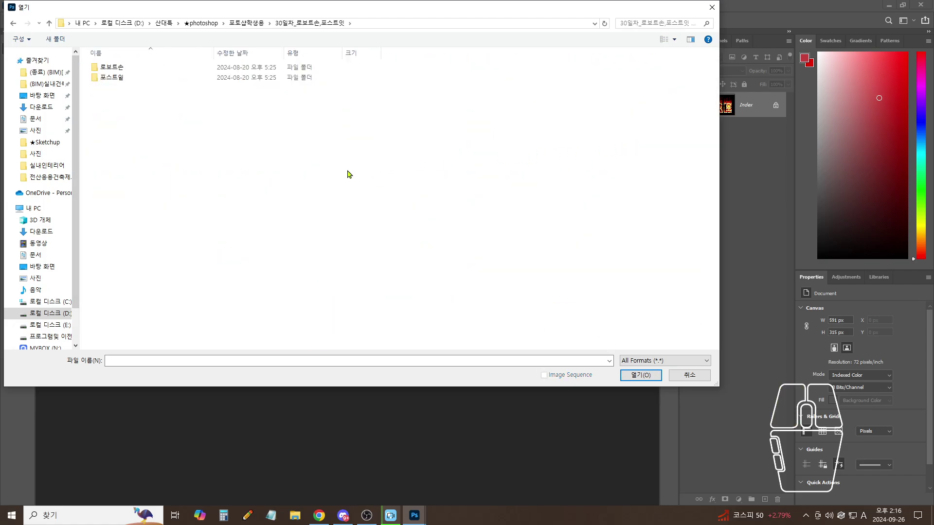
key(alt+Up)
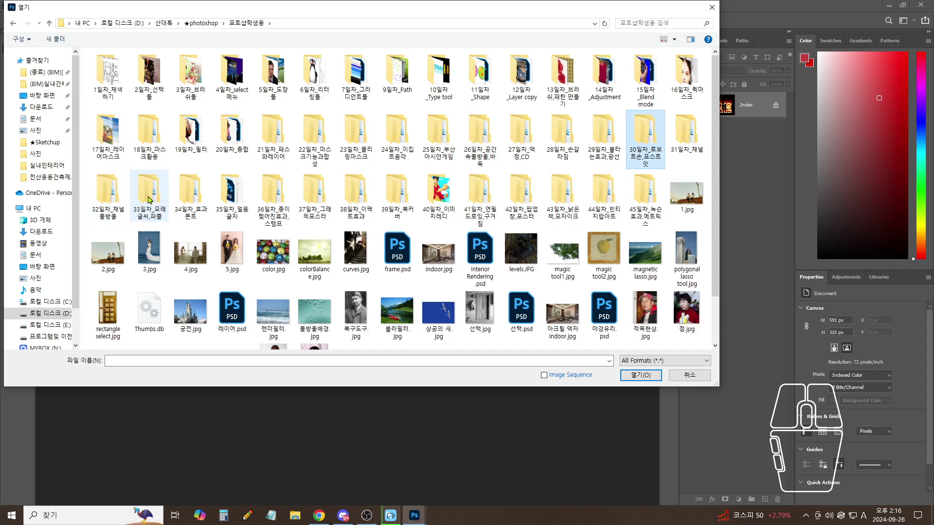
double_click(175, 181)
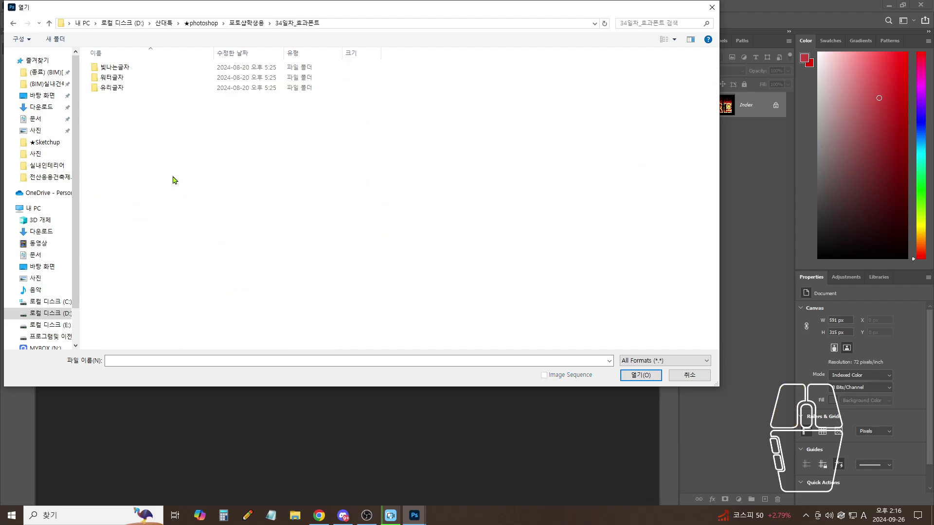
double_click(119, 66)
double_click(120, 67)
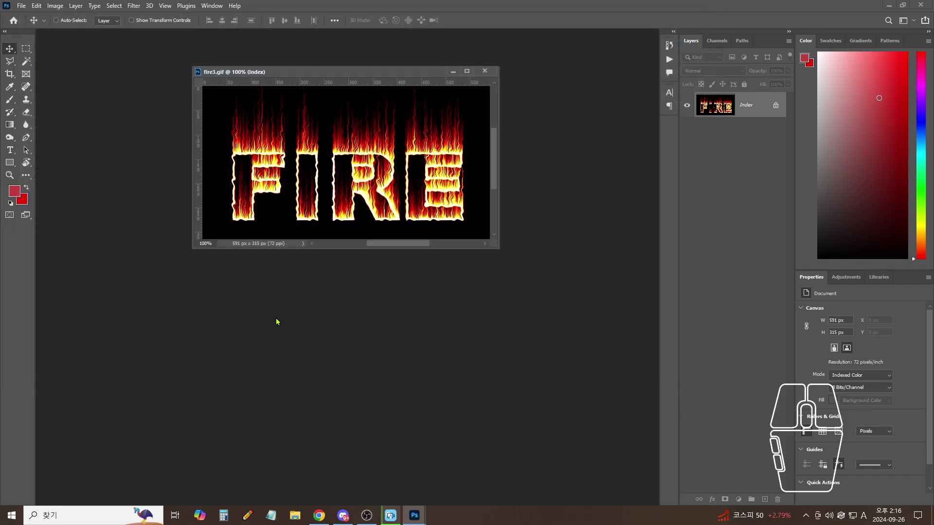
Open the Water example 물방울.jpg from 34일차_효과폰트 > 워터글자 and move its window down.
click(347, 87)
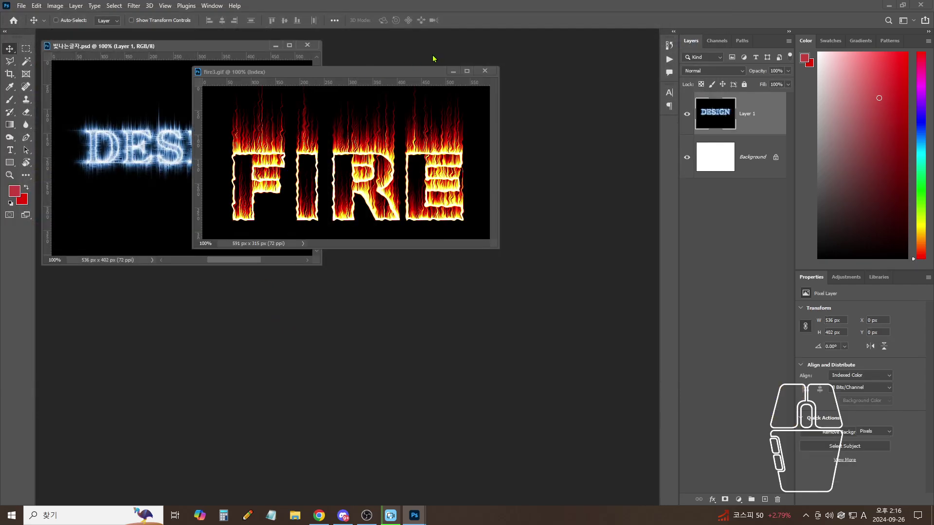
click(22, 5)
click(30, 24)
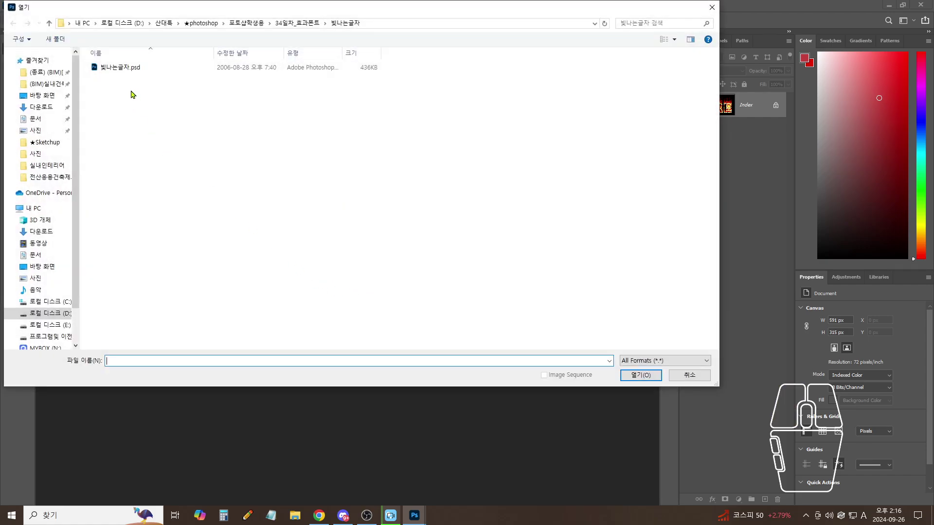
key(BackSpace)
click(121, 82)
double_click(121, 82)
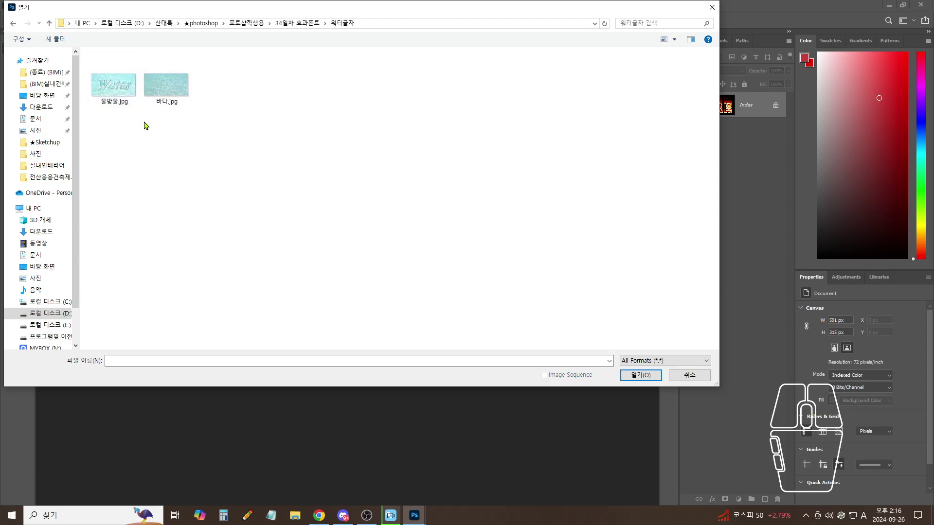
double_click(111, 98)
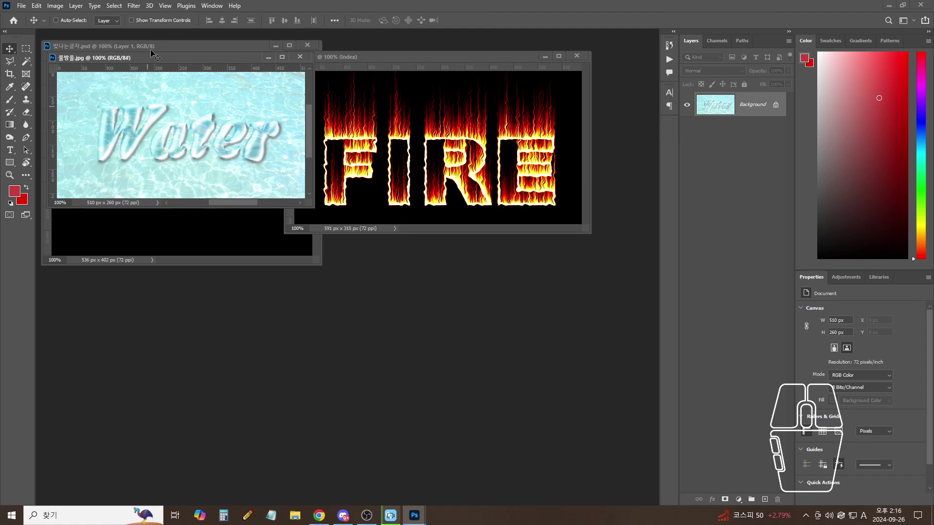
drag(151, 52, 182, 210)
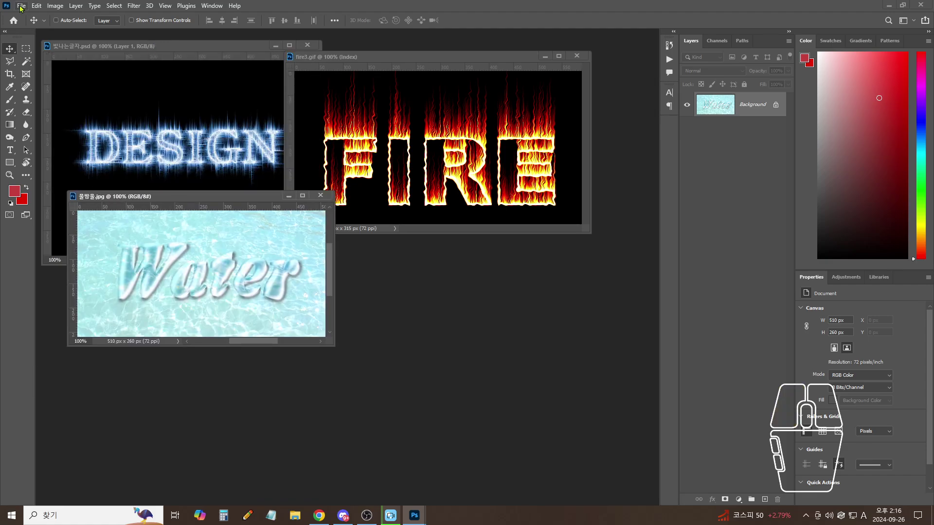
Open glass.psd from 34일차_효과폰트 > 유리글자 and place its window at the lower right.
key(alt+f)
key(Escape)
key(ctrl+o)
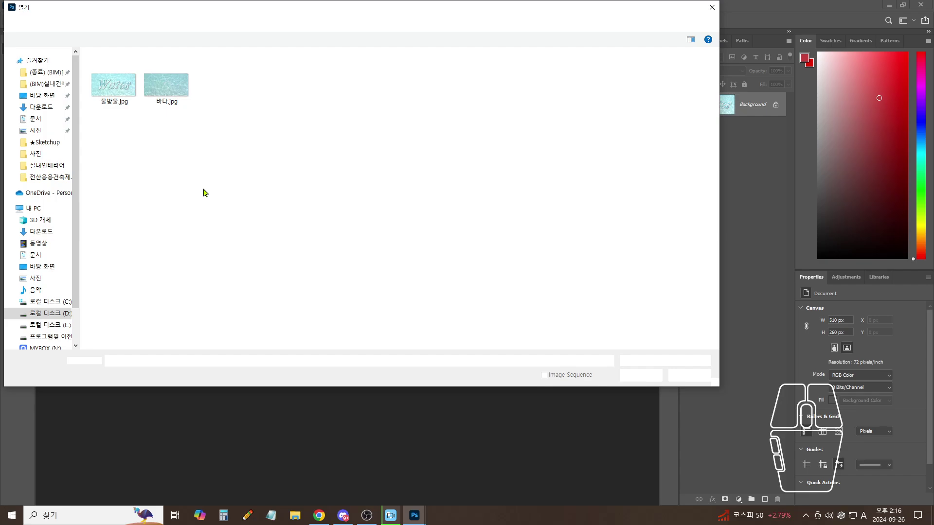
key(alt+Up)
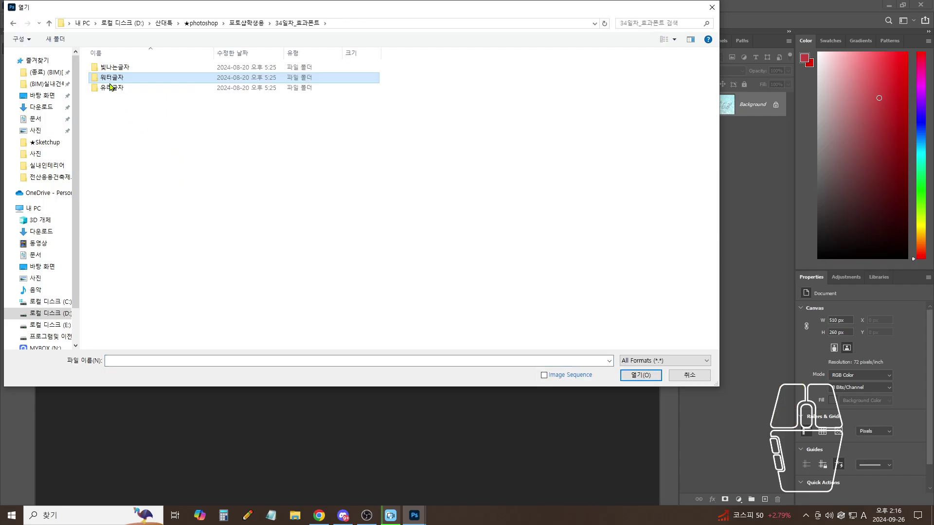
double_click(110, 87)
double_click(111, 78)
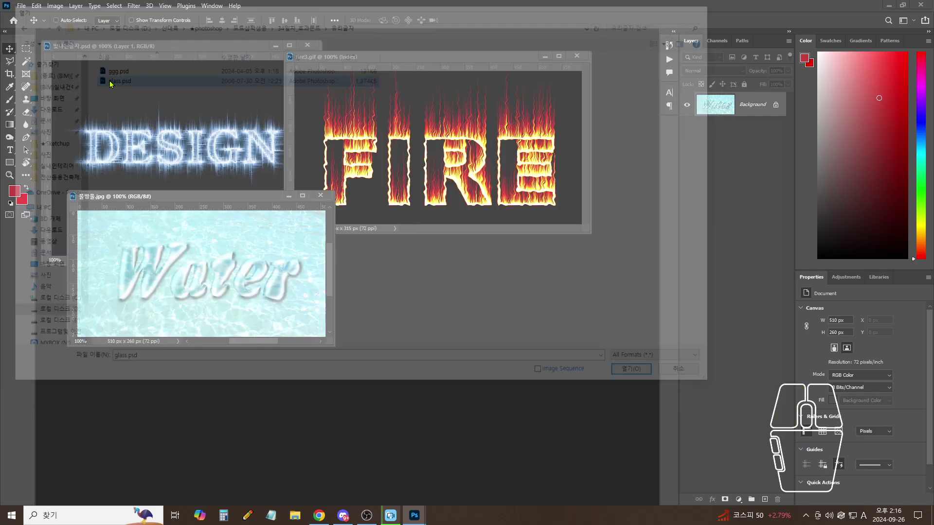
drag(194, 69, 464, 199)
Open 얼음글자.psd from the 35일차_얼음글자 folder.
click(14, 6)
click(29, 26)
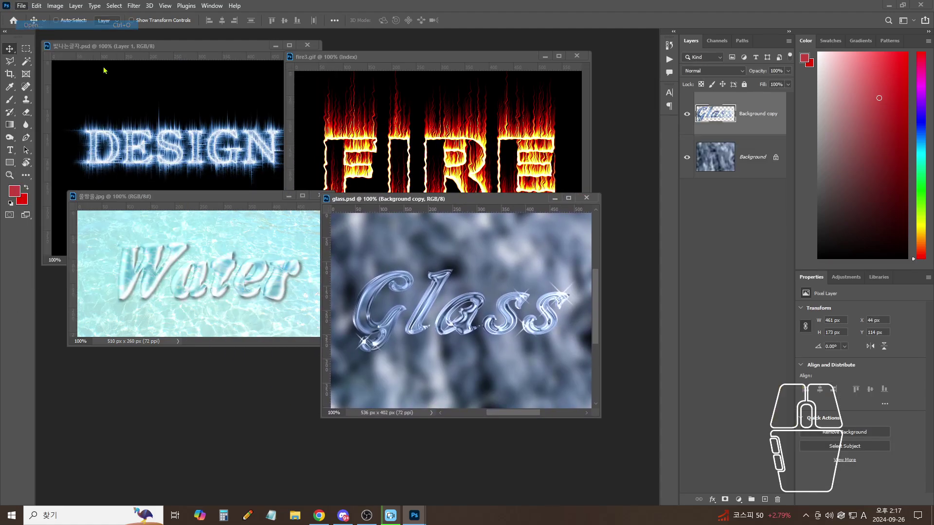
key(alt+Up)
key(alt+Up)
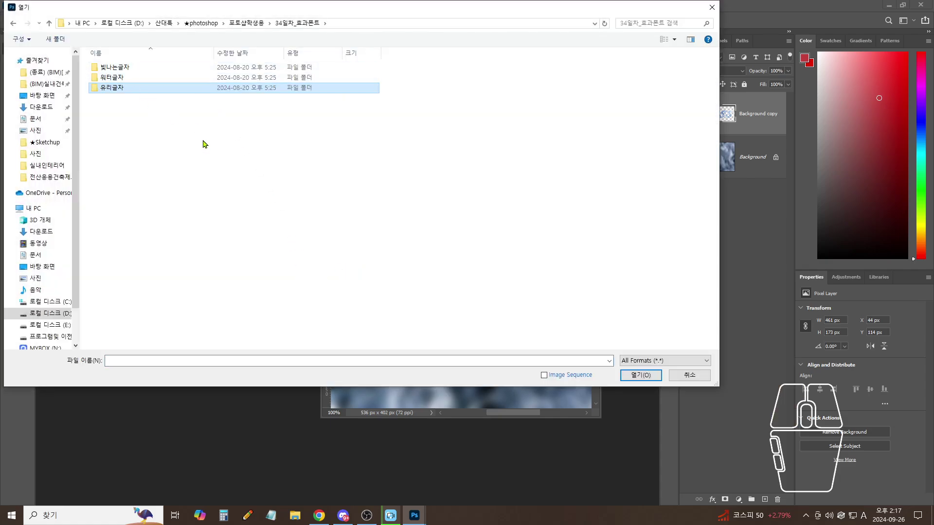
double_click(231, 193)
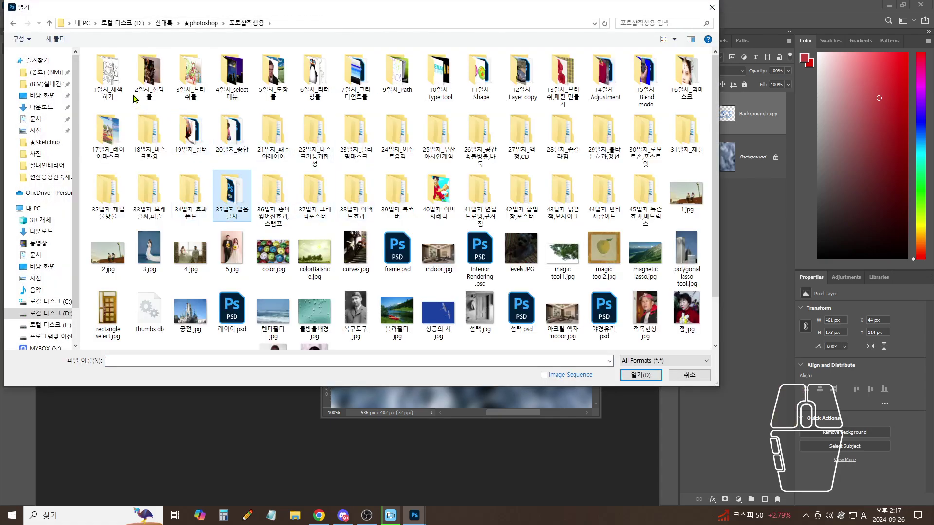
double_click(112, 68)
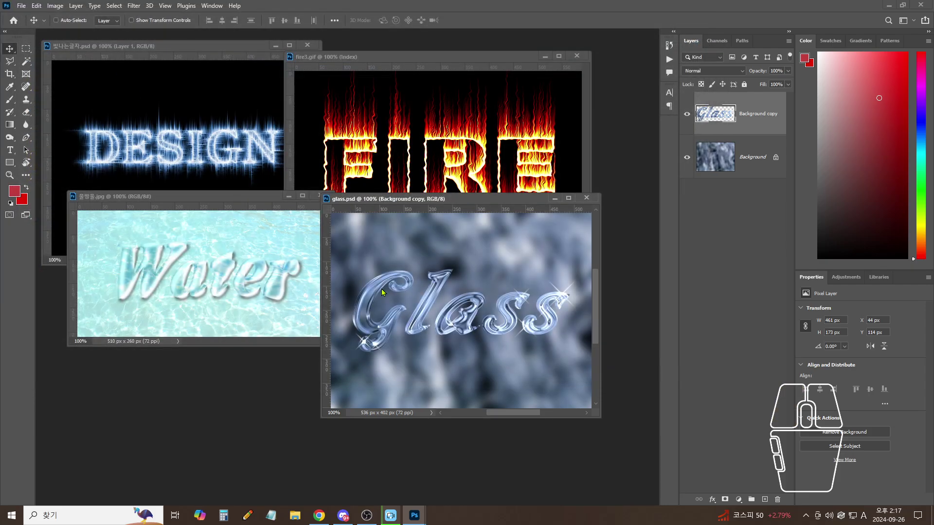
Close glass.psd, 얼음글자.psd, 물방울.jpg, fire3.gif and 빛나는글자.psd, leaving the Home screen.
drag(219, 81, 259, 277)
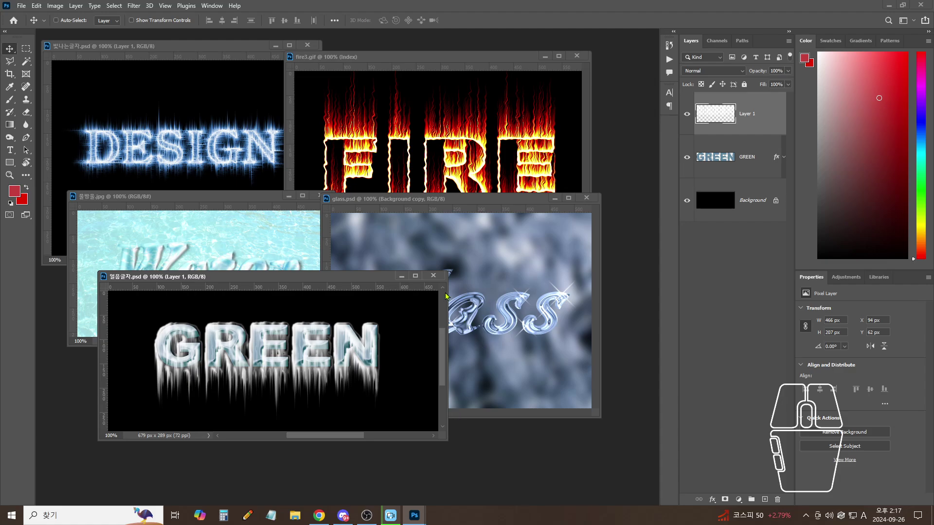
click(431, 269)
click(587, 198)
click(440, 276)
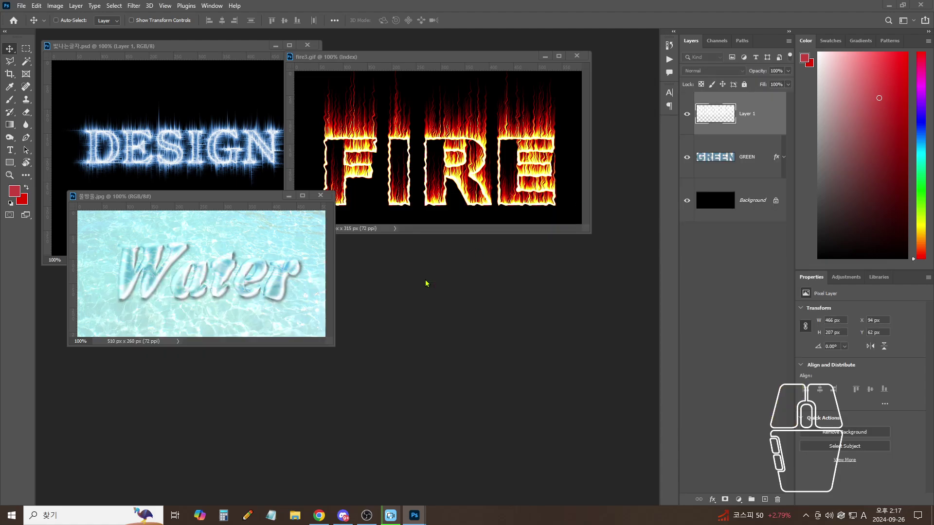
click(317, 196)
click(577, 56)
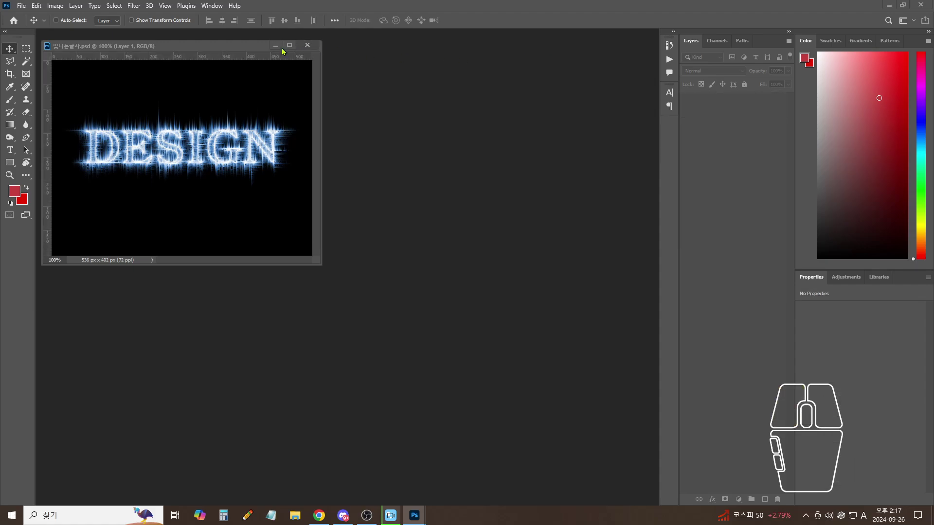
click(307, 45)
In the Open dialog, go up from 35일차_얼음글자 and enter the 29일차_불타는효과,광선 folder.
click(21, 5)
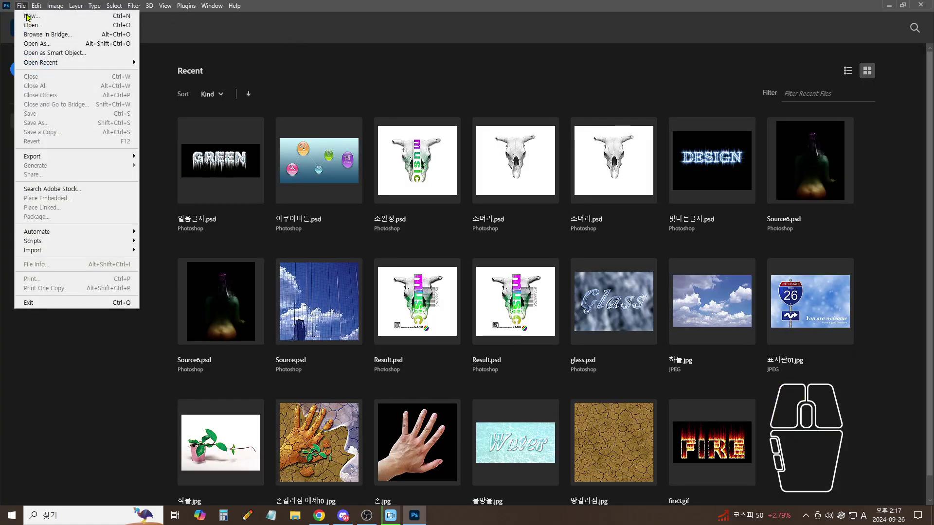
key(Escape)
key(ctrl+o)
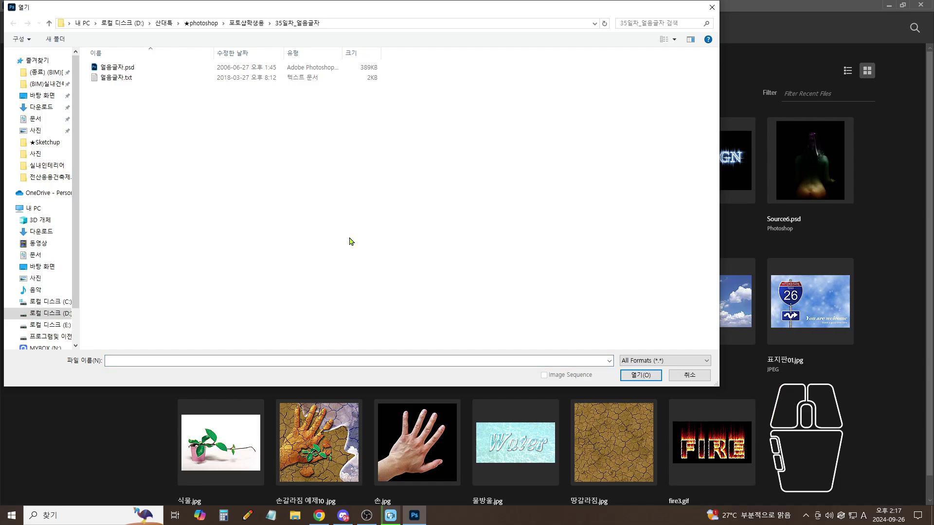
key(alt+Up)
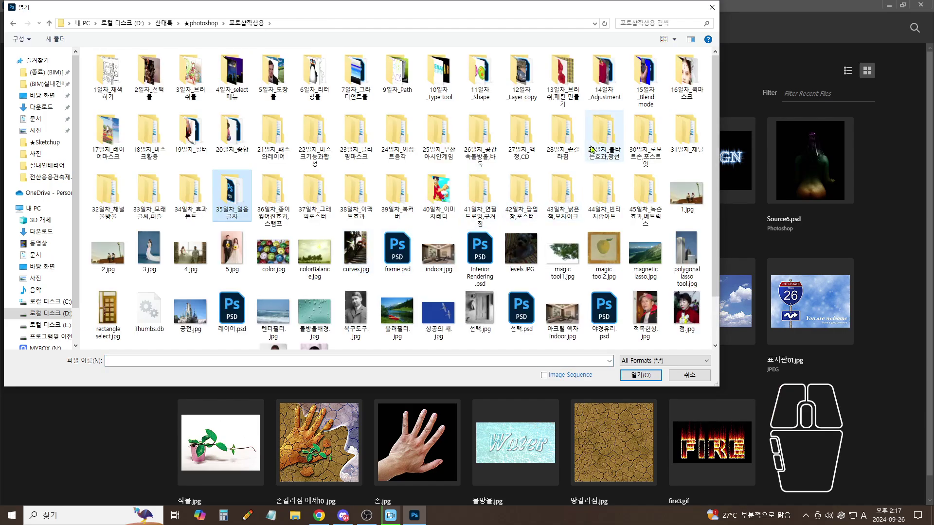
double_click(594, 143)
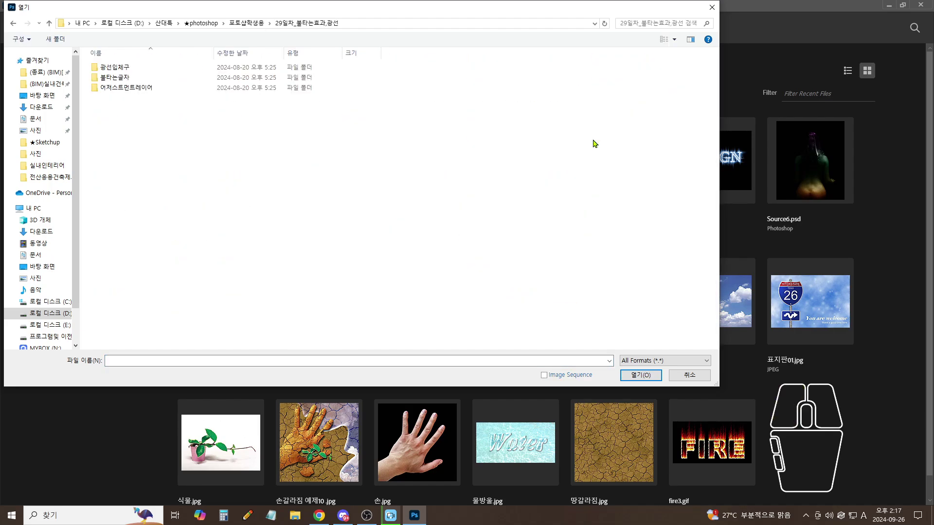
Open fire3.gif from the 불타는글자 folder and enlarge its document window.
click(118, 81)
click(131, 125)
click(121, 67)
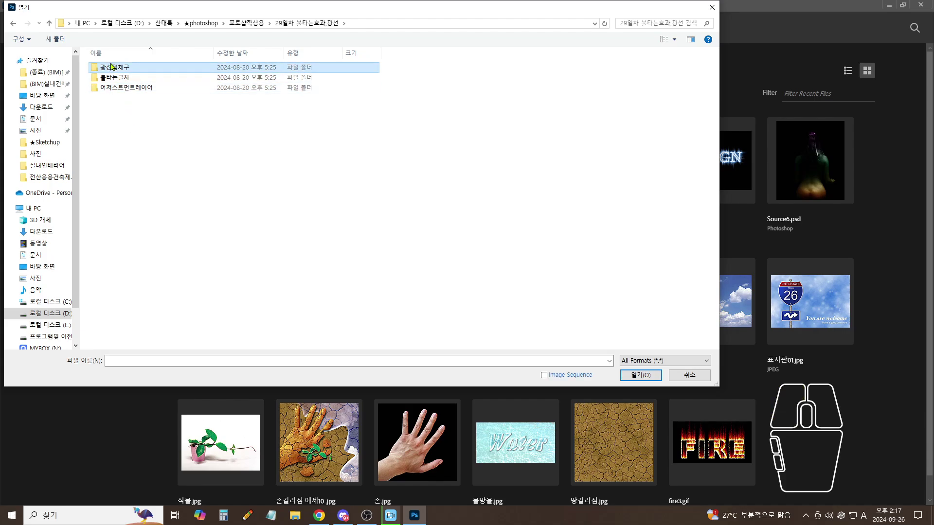
click(118, 113)
click(118, 78)
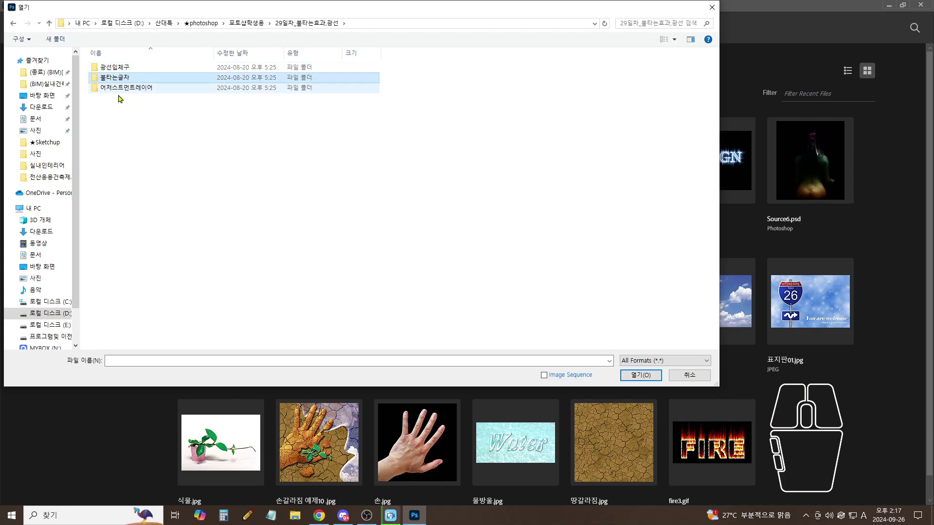
click(127, 146)
click(121, 81)
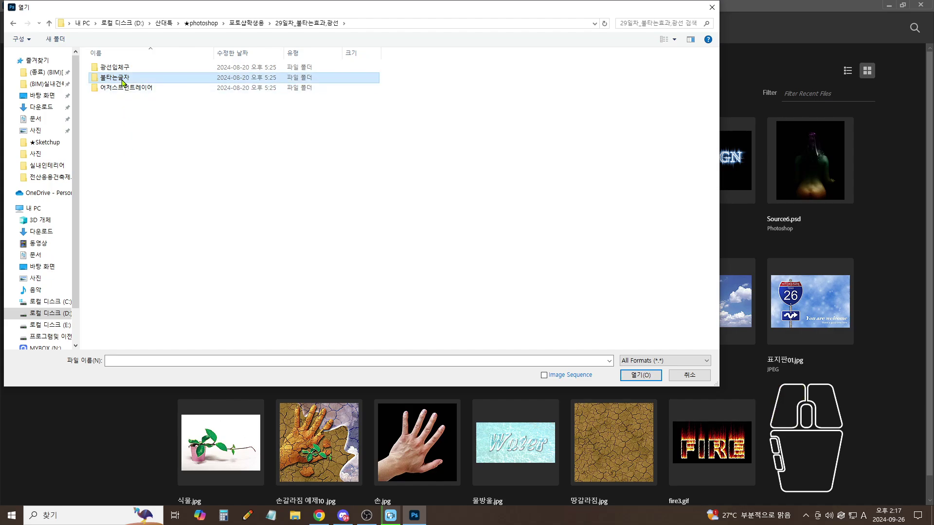
double_click(122, 81)
click(105, 68)
click(117, 80)
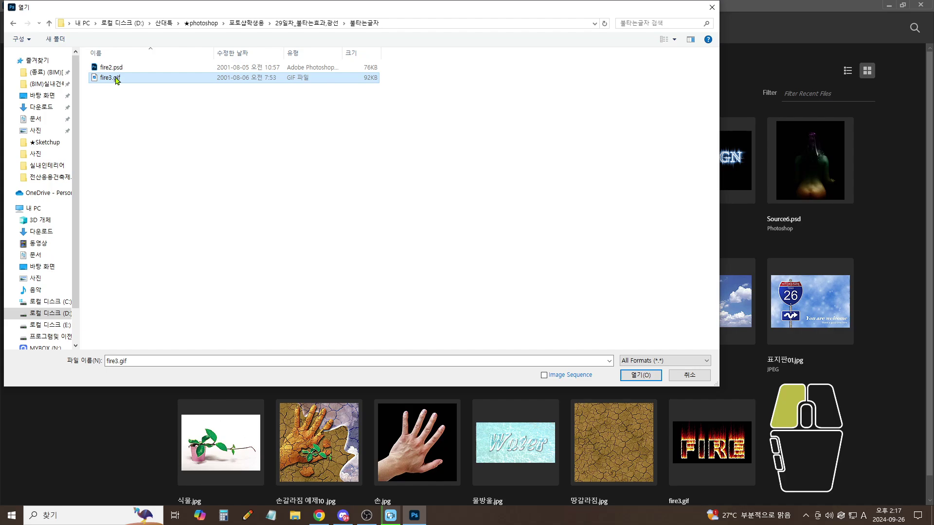
double_click(117, 81)
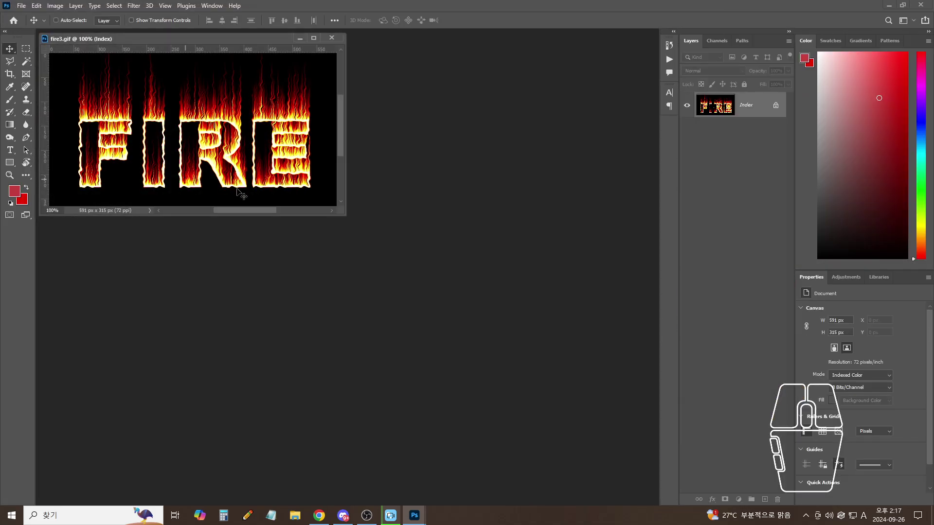
drag(344, 215, 422, 273)
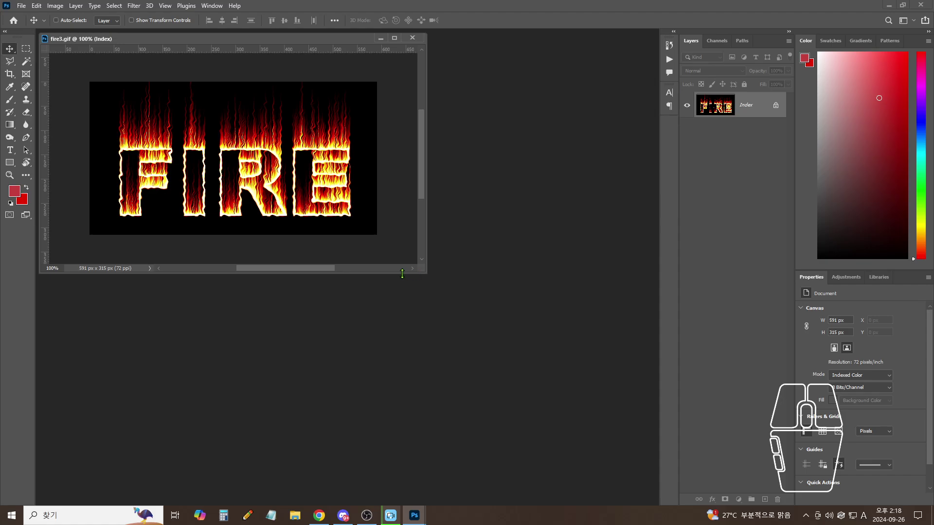
Widen the fire3.gif document window and nudge it slightly right so the FIRE image has room.
drag(423, 271, 453, 284)
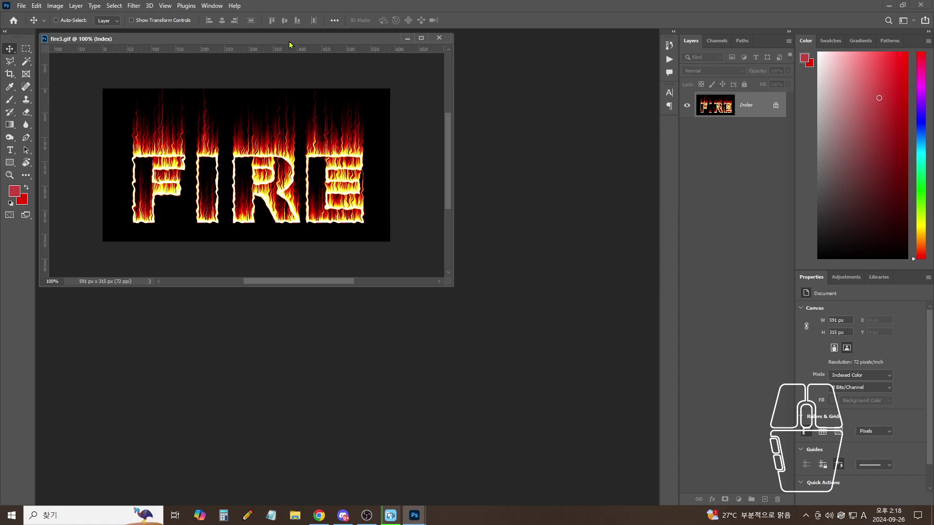
drag(290, 41, 298, 42)
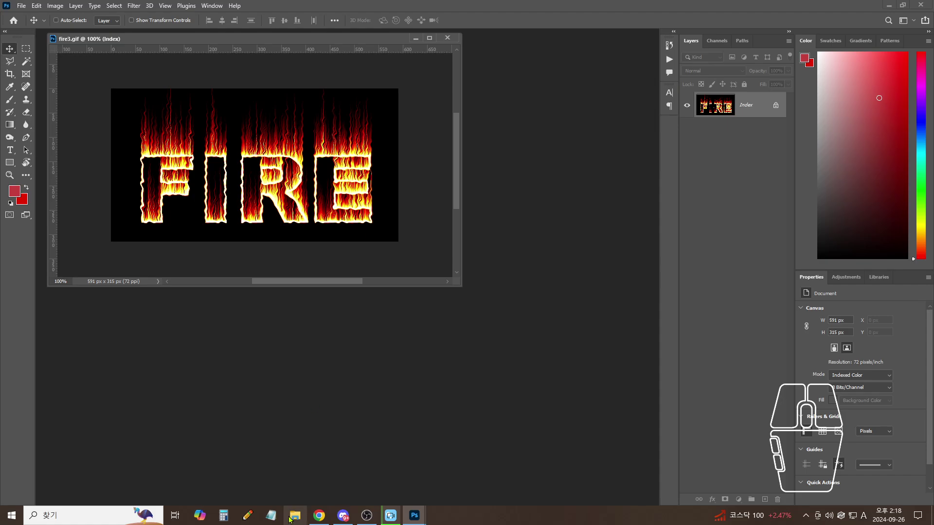
In Notepad's Open dialog, browse the 포토샵학생용 folder into 29일차_불타는효과,광선 > 불타는글자.
click(270, 519)
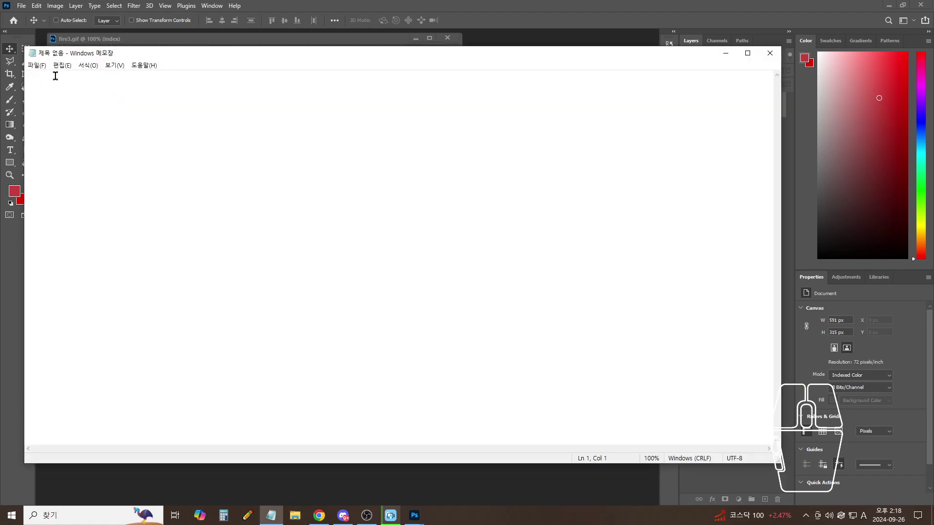
click(37, 65)
click(51, 98)
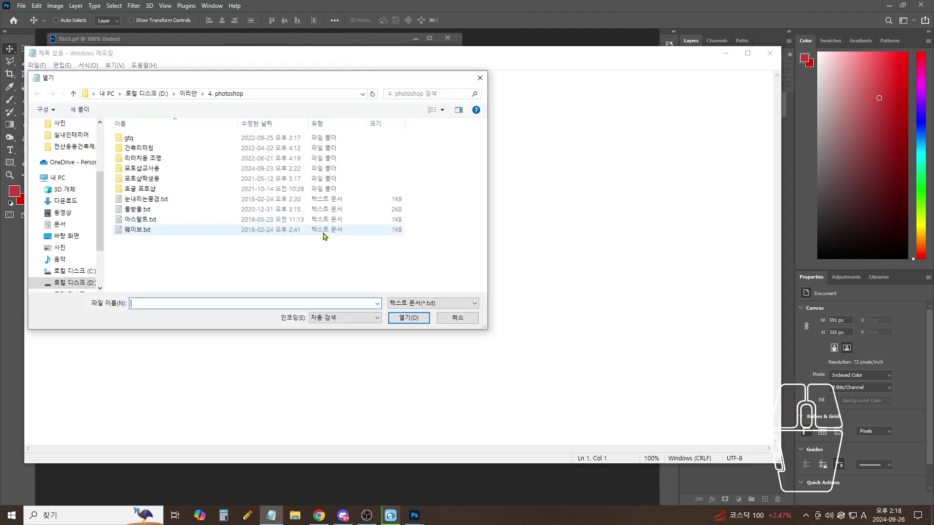
double_click(170, 180)
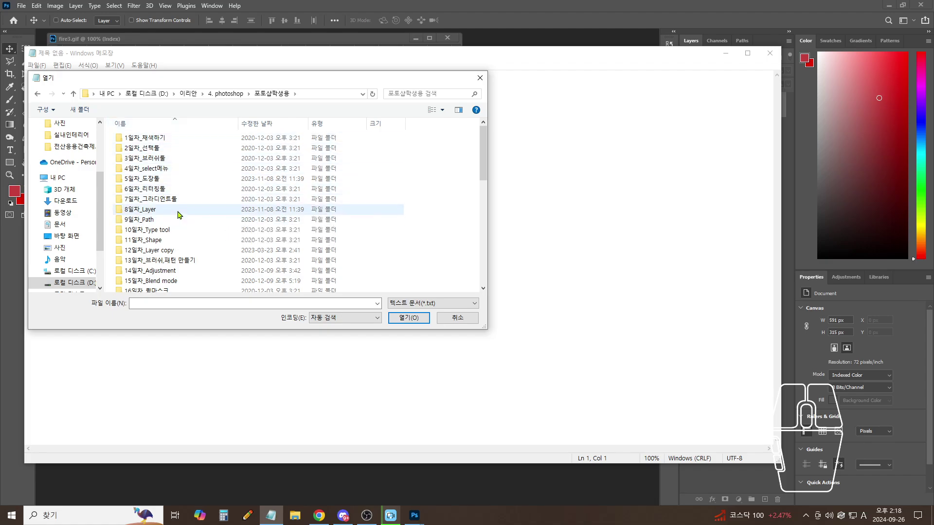
scroll(185, 253, down, 7)
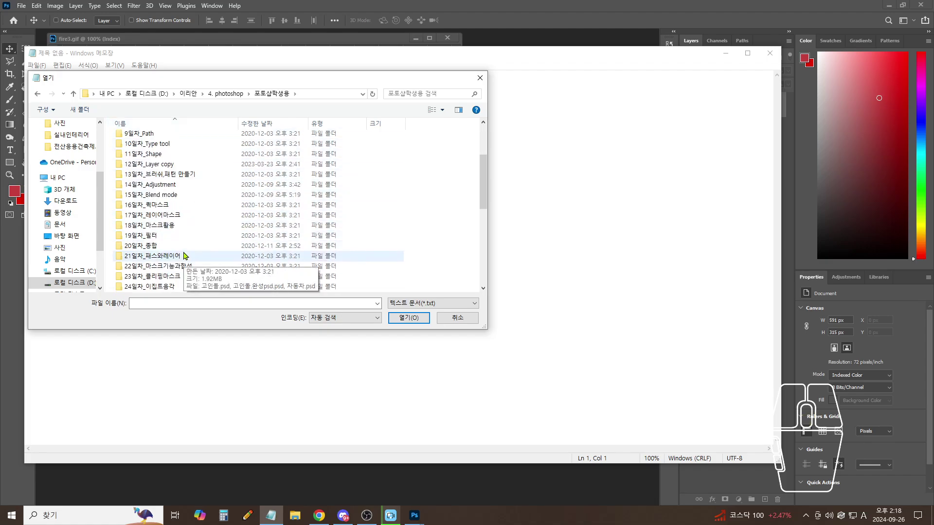
double_click(181, 215)
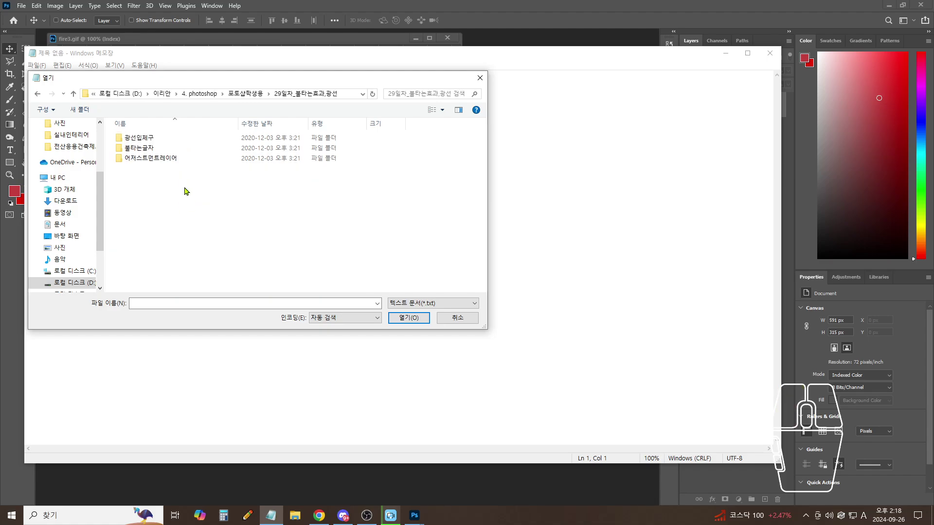
double_click(141, 144)
Switch to 포토샵교사용 > 29일차_불타는효과,광선 > 불타는글자 and open 불타는효과.txt.
key(alt+Up)
key(alt+Up)
key(alt+Up)
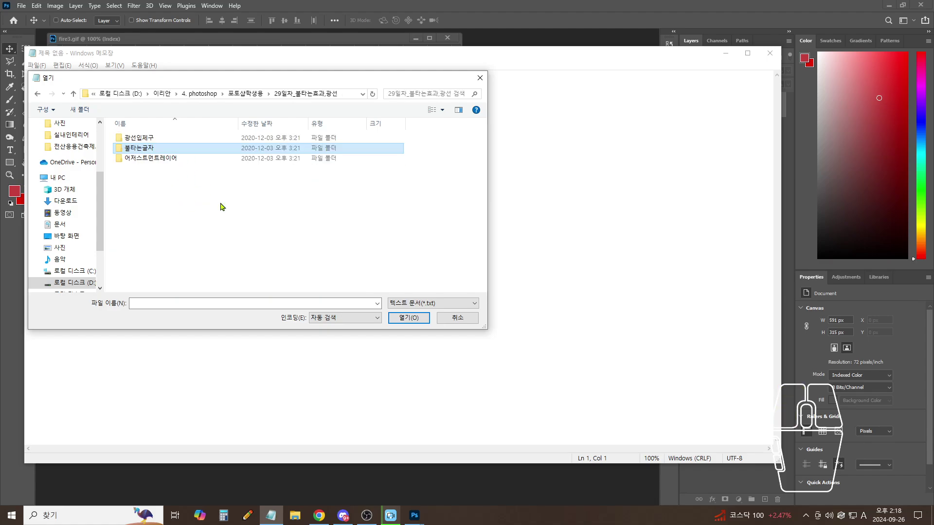
key(Up)
key(Return)
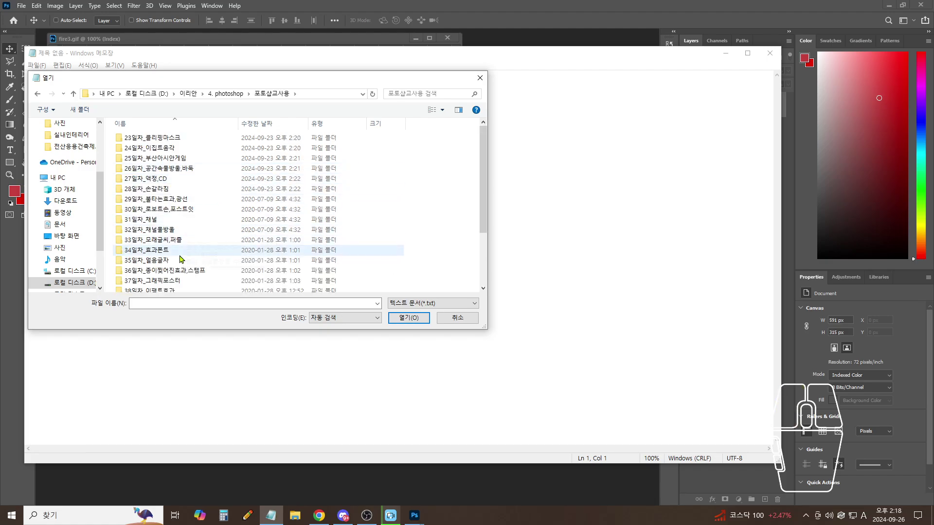
double_click(183, 201)
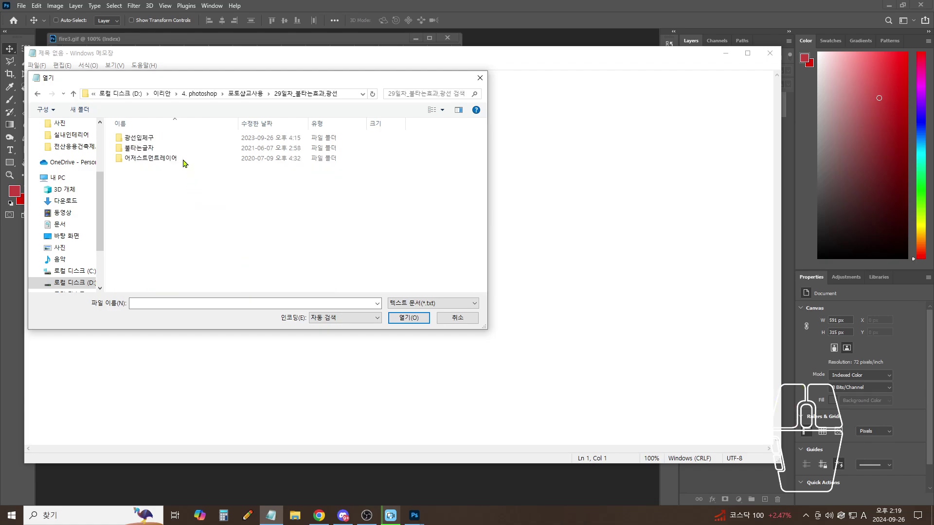
double_click(159, 148)
double_click(146, 139)
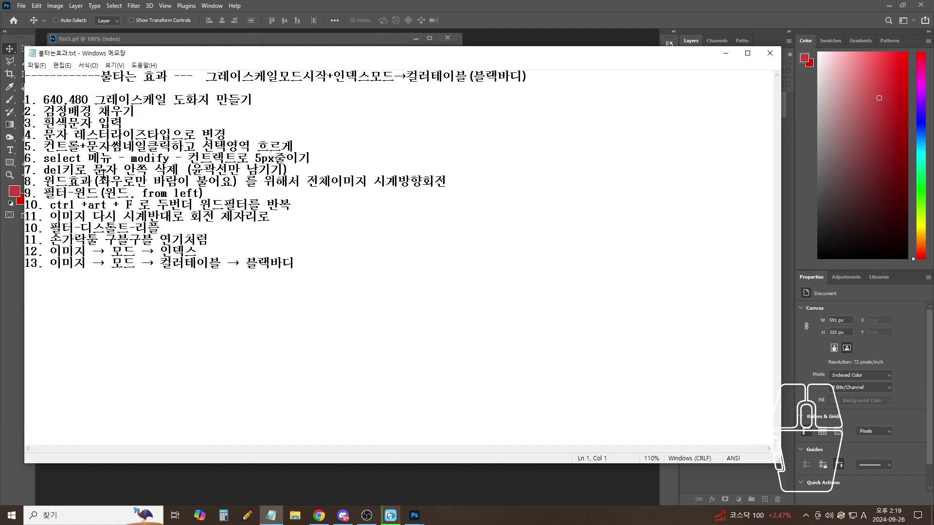
Move the grayscale note onto its own line, prefixed with an asterisk.
click(278, 216)
scroll(217, 152, up, 4)
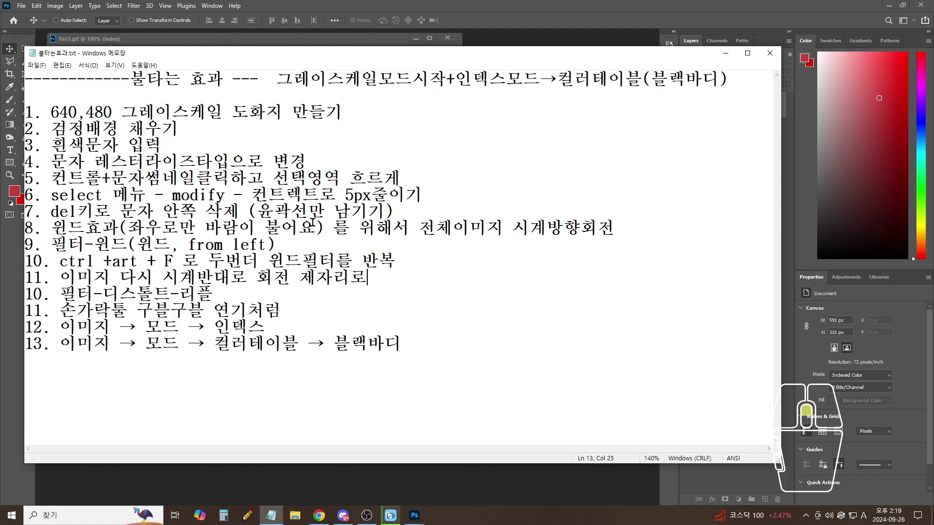
click(277, 80)
key(Return)
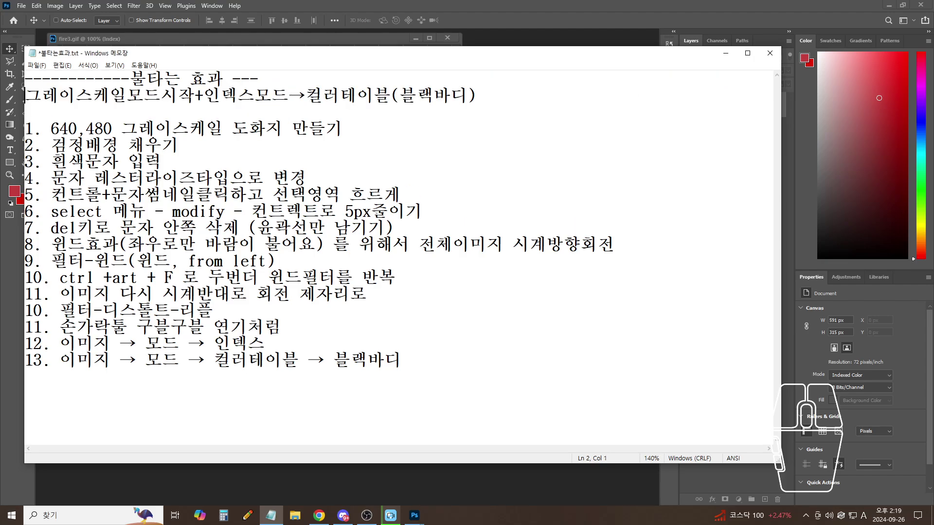
text(*)
key(Left)
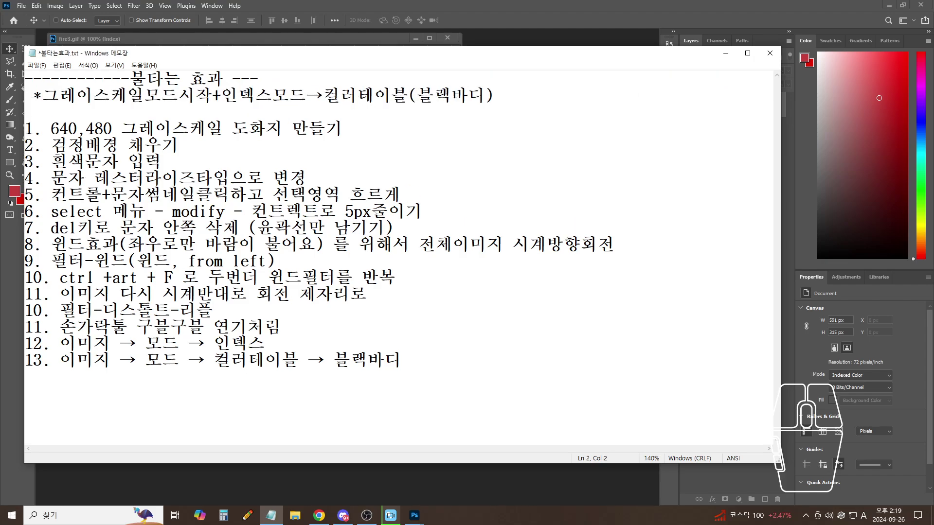
key(Up)
key(Left)
key(Down)
key(Down)
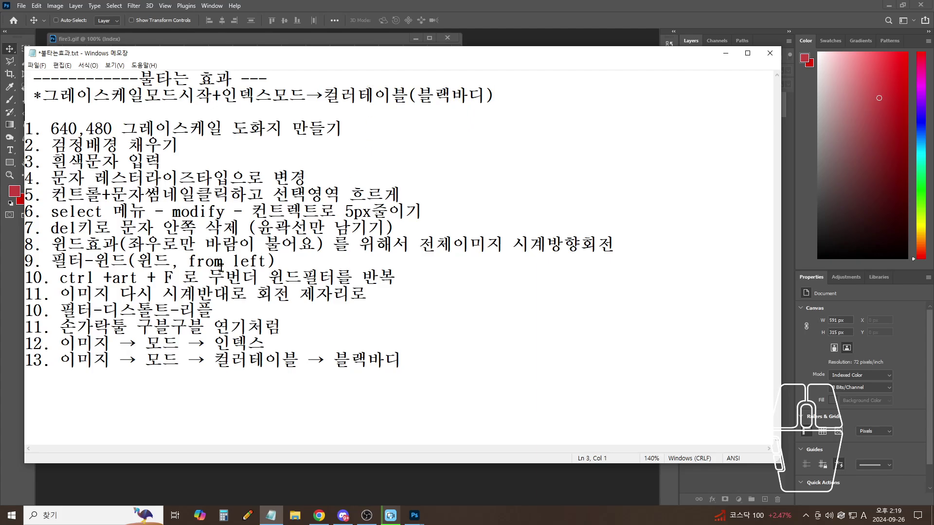
Maximize Notepad, zoom in the text, and add a blank line under the 불타는 효과 heading.
key(ctrl+plus)
click(748, 53)
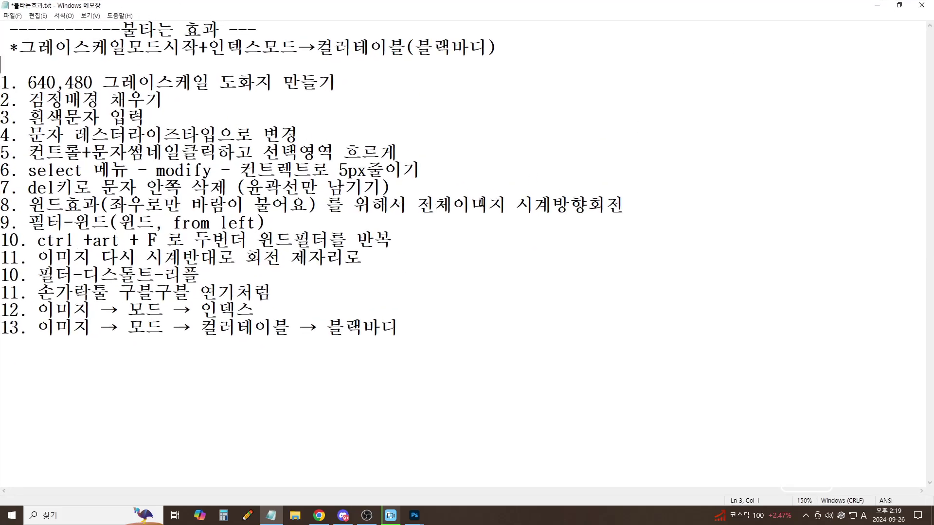
key(ctrl+plus)
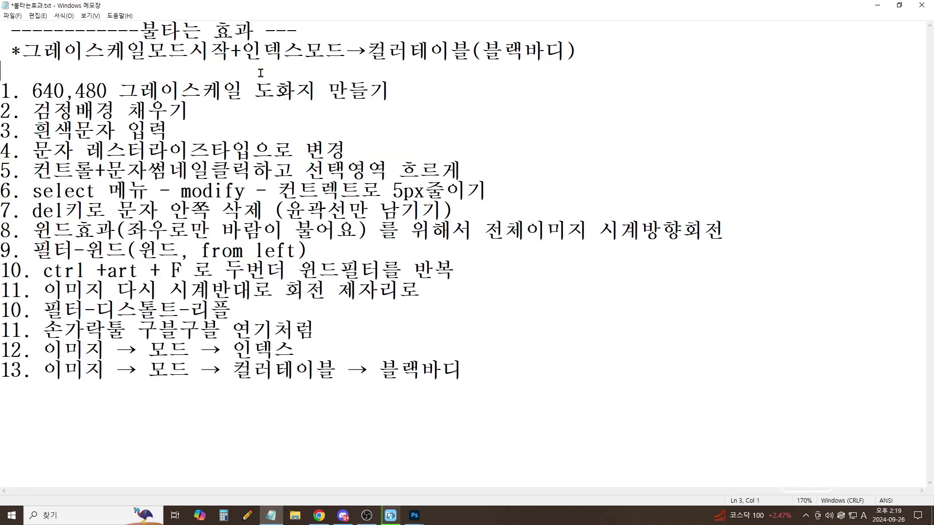
click(321, 30)
key(Return)
key(ctrl+plus)
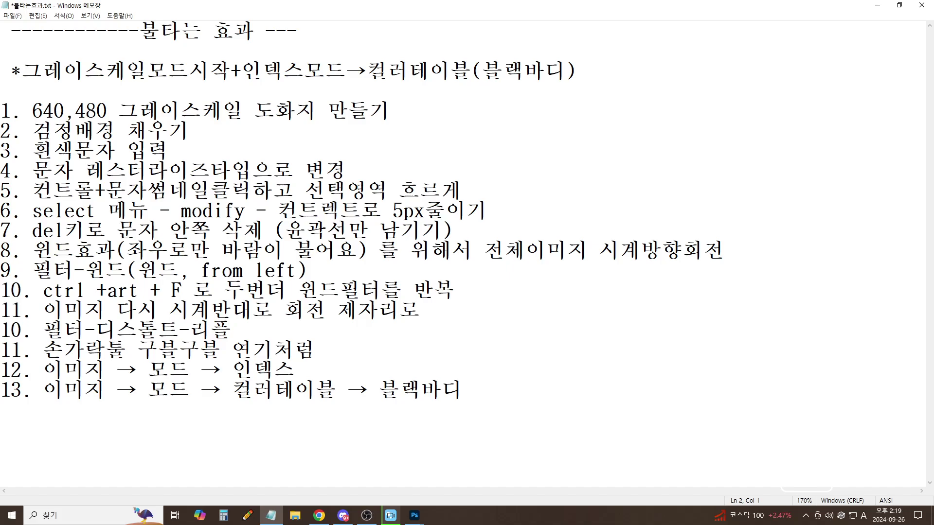
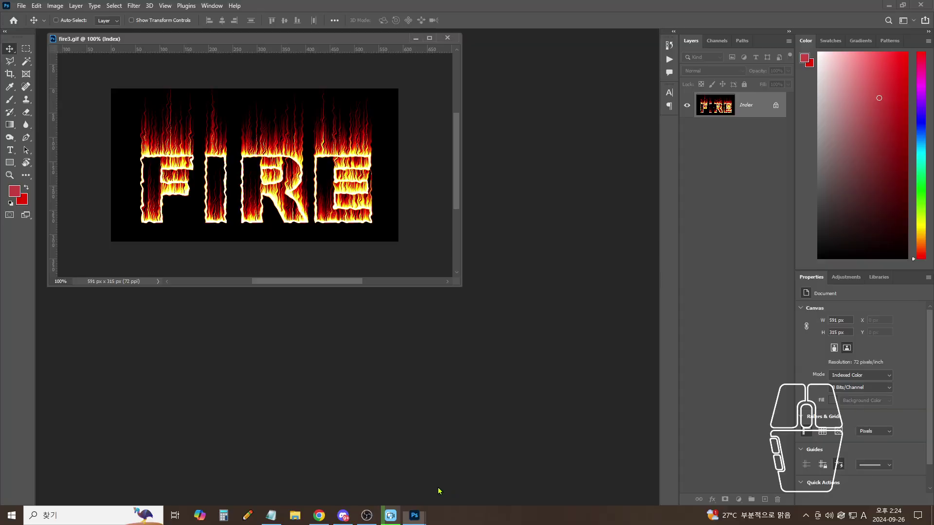
Create a new white 591 × 591 px, 100 ppi RGB document and enlarge its window.
click(21, 6)
click(29, 16)
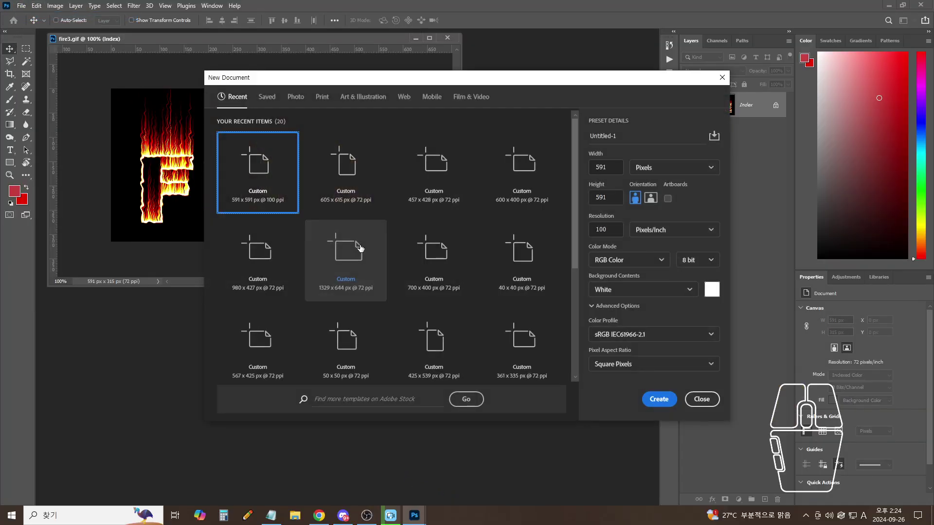
drag(380, 78, 276, 62)
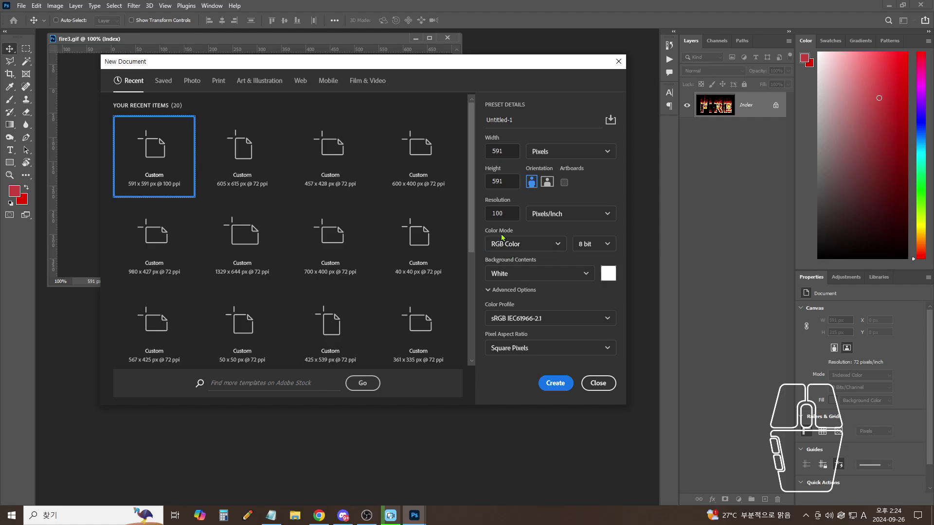
click(559, 386)
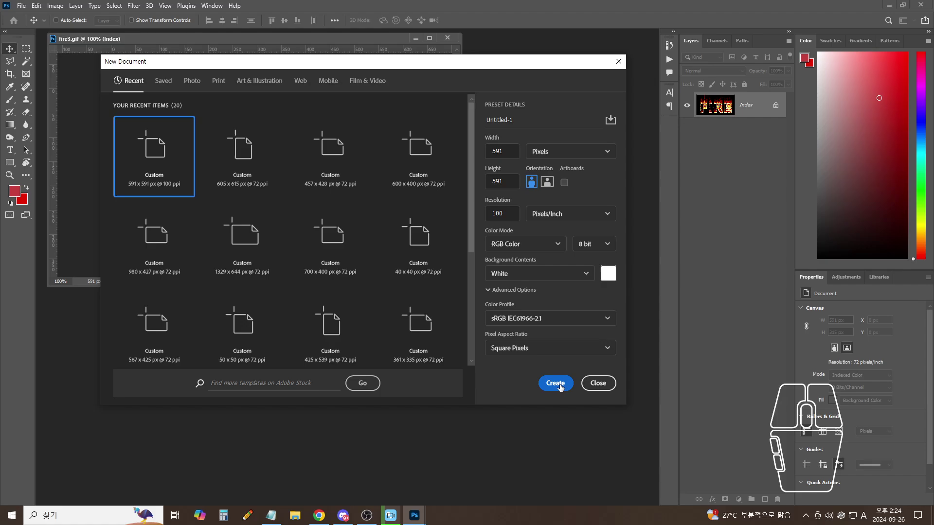
drag(348, 353, 510, 433)
Set the foreground colour to a strong red.
click(14, 191)
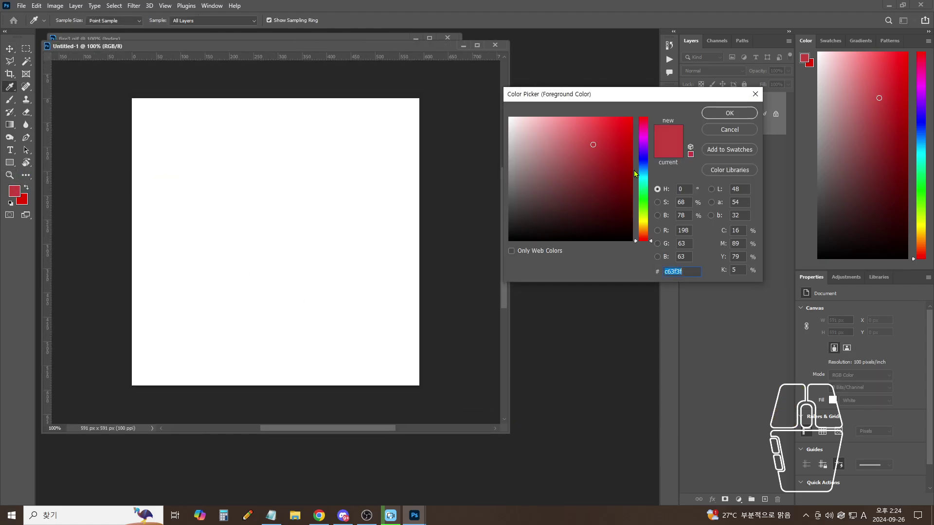
drag(635, 172, 632, 132)
click(725, 113)
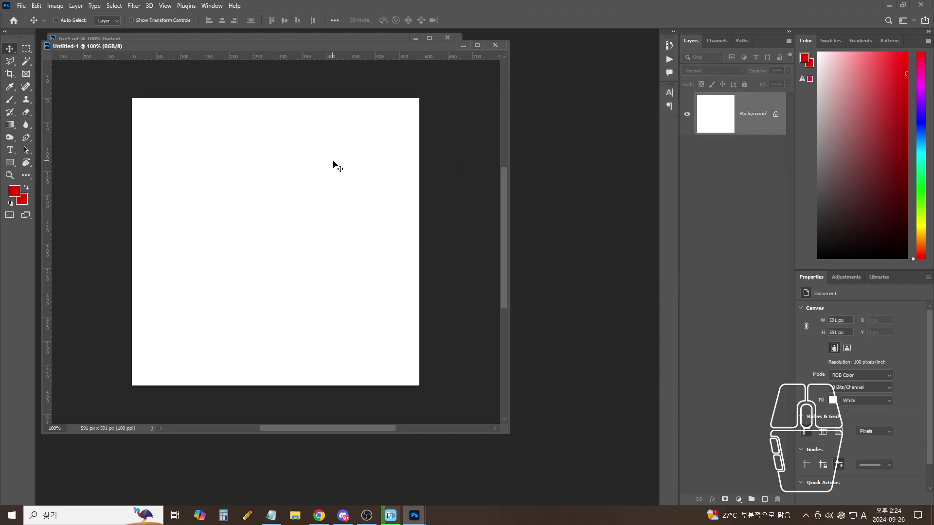
Brush four soft red strokes across the canvas forming an X.
click(10, 100)
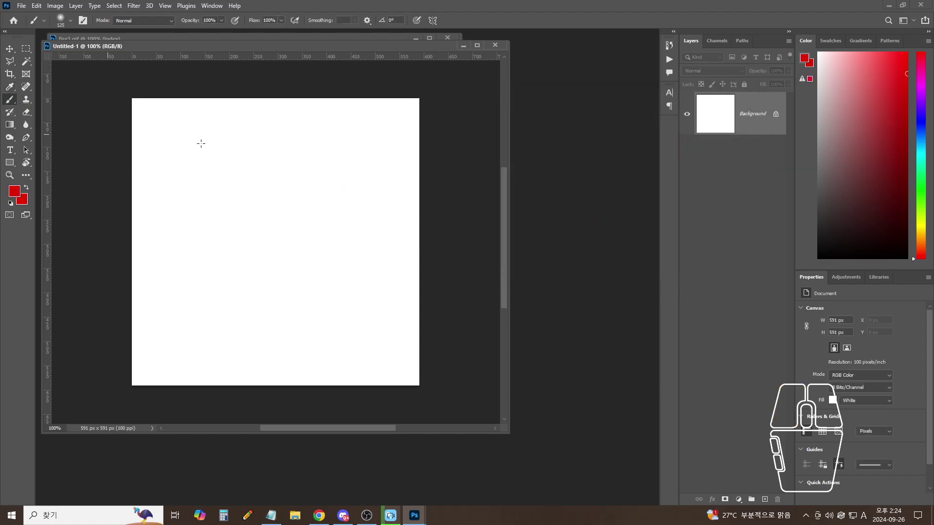
mouse_move(249, 141)
mouse_down()
mouse_move(314, 182)
mouse_move(343, 241)
mouse_up()
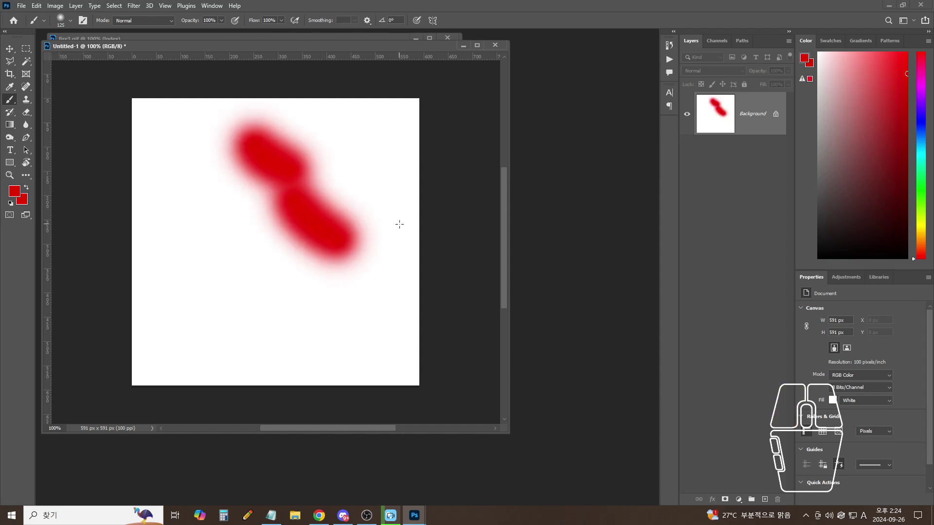
mouse_move(251, 150)
mouse_down()
mouse_move(250, 167)
mouse_move(336, 248)
mouse_up()
mouse_move(334, 148)
mouse_down()
mouse_move(297, 198)
mouse_move(335, 249)
mouse_up()
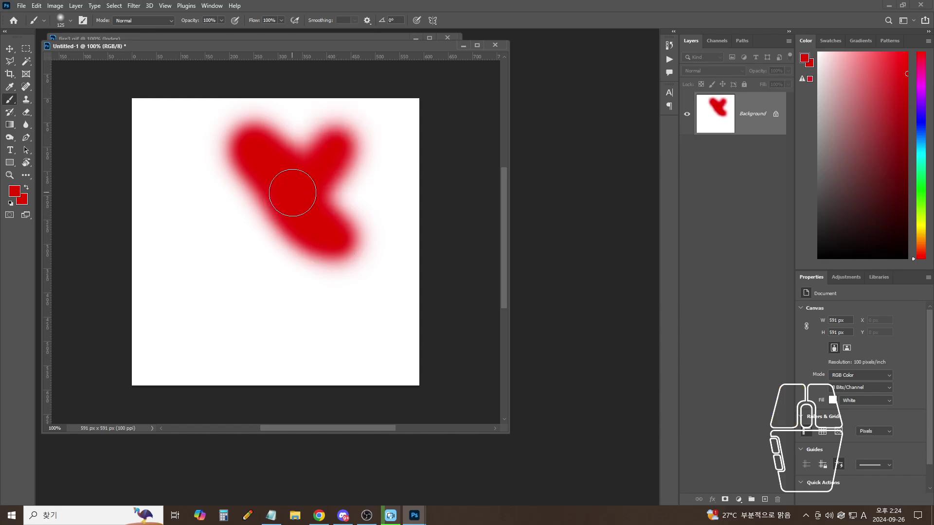
drag(292, 192, 219, 235)
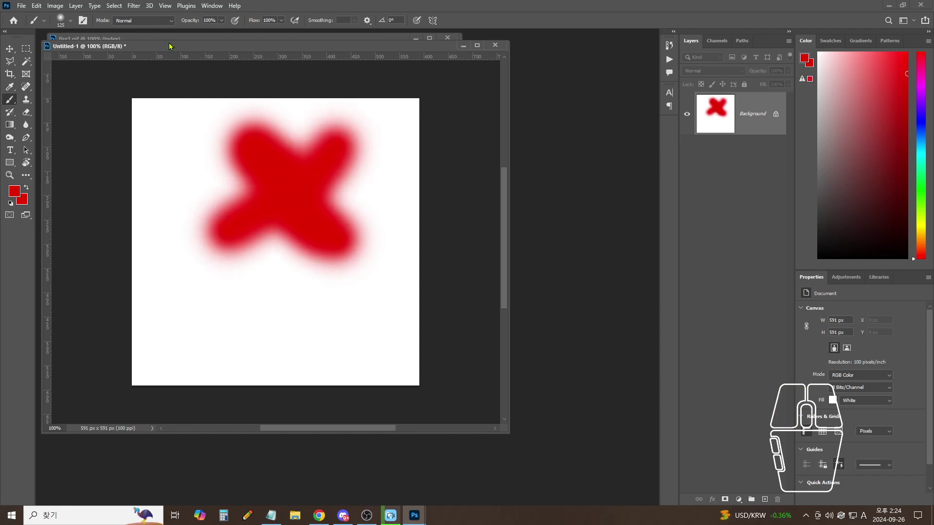
click(55, 6)
mouse_move(85, 30)
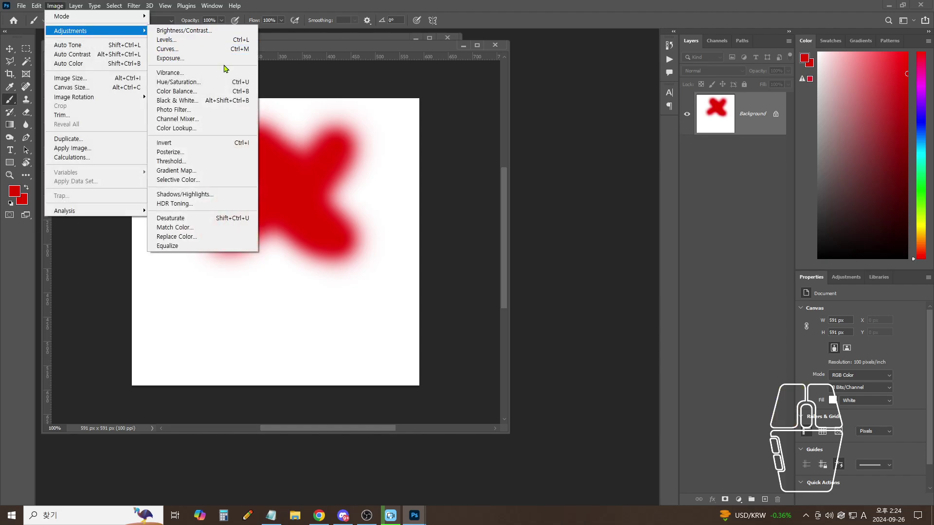
Convert the red X document to Grayscale, discarding colour, then close it without saving.
mouse_move(144, 19)
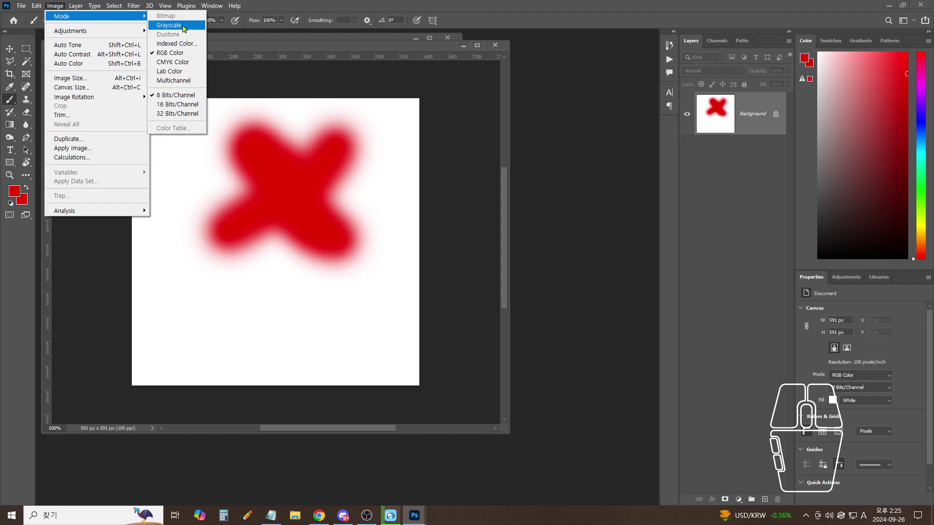
click(184, 28)
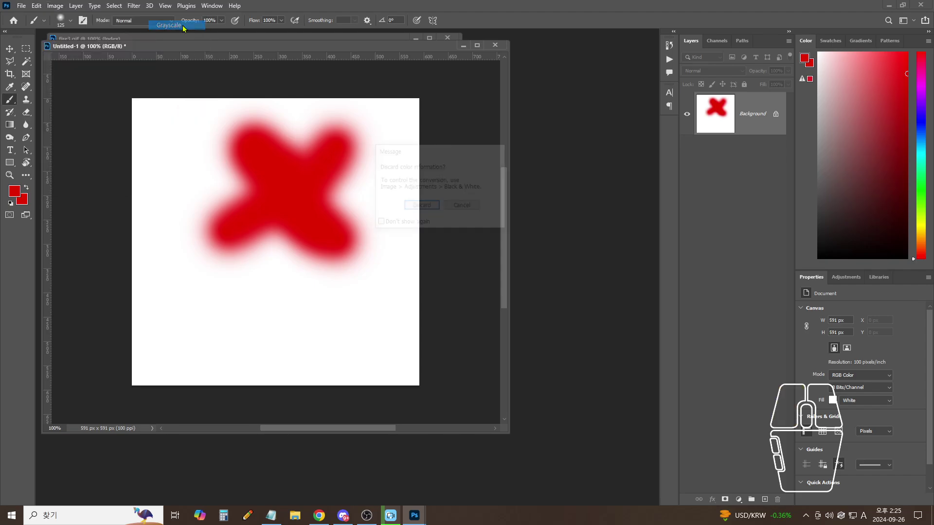
click(421, 206)
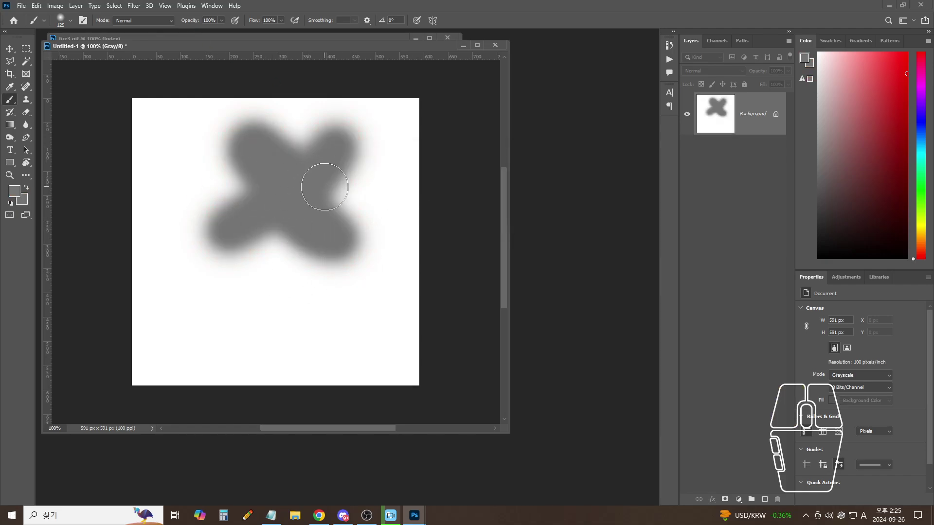
click(495, 46)
click(470, 193)
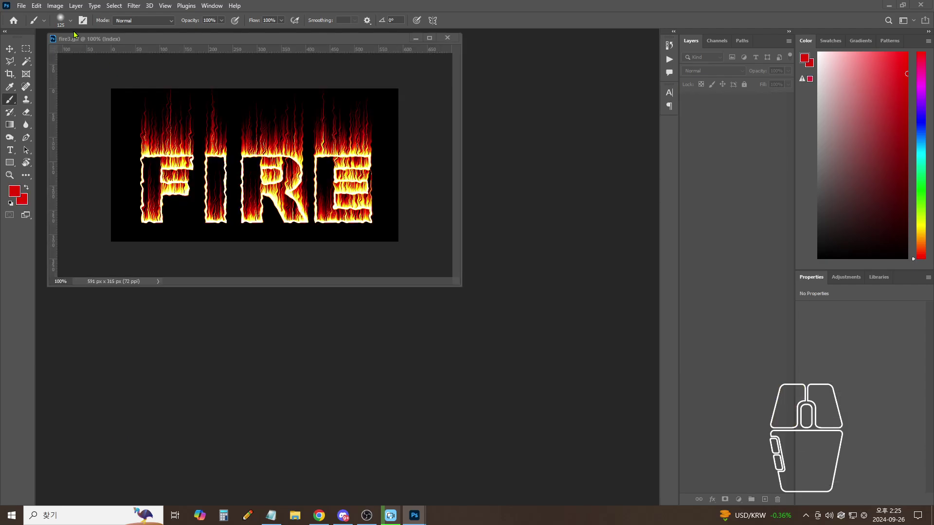
Create a new 591 × 591 px document with Grayscale colour mode.
click(21, 7)
click(30, 18)
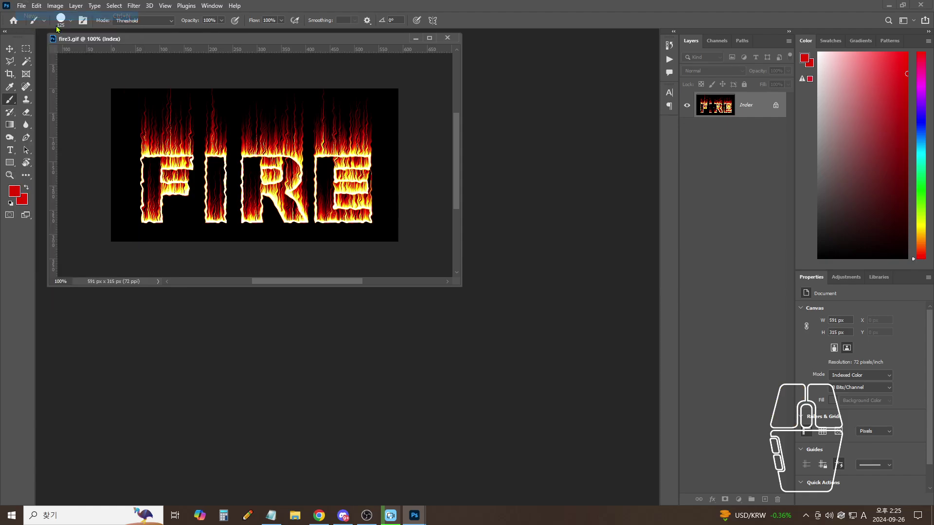
click(515, 248)
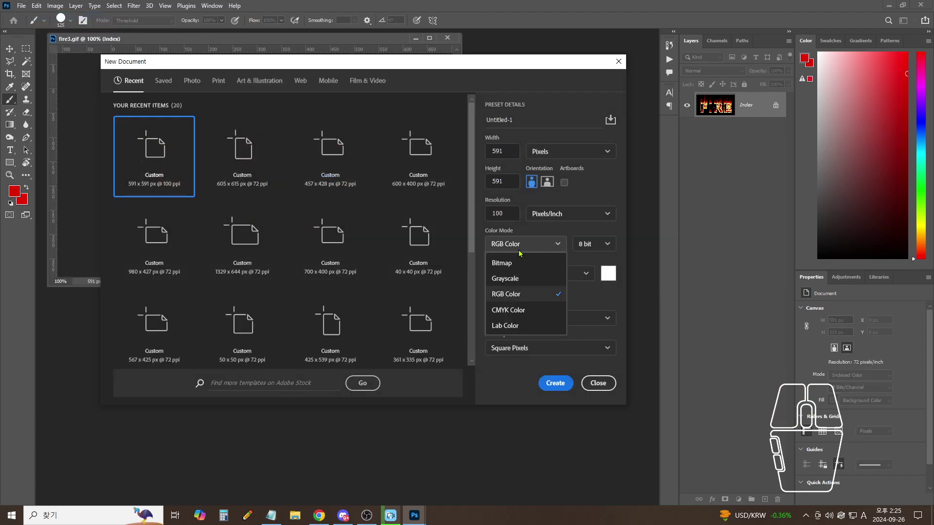
click(511, 280)
click(555, 383)
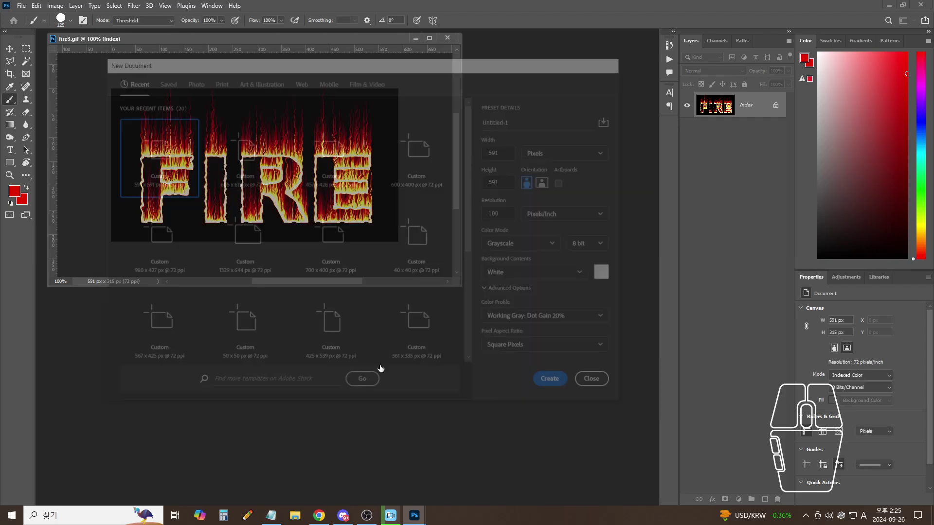
Pick a red foreground and brush two horizontal grey strokes on the canvas.
click(15, 192)
click(603, 132)
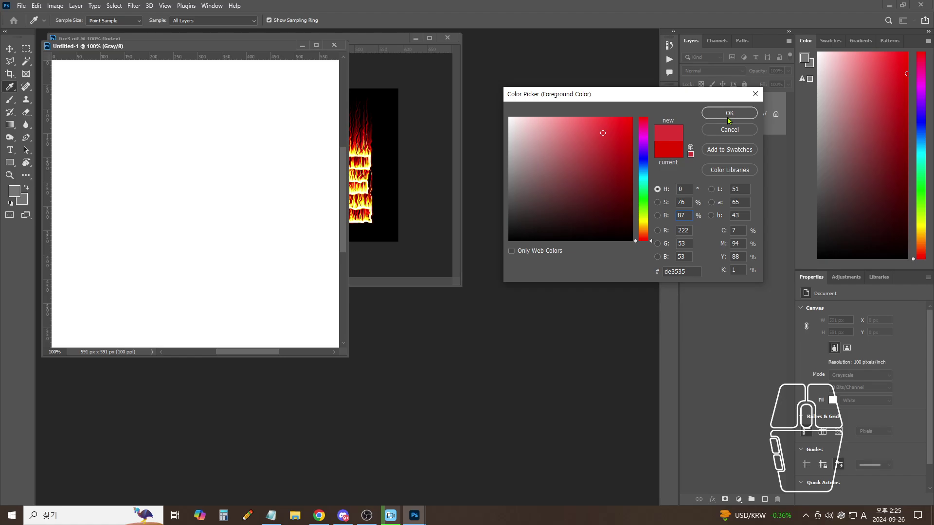
click(728, 115)
key(b)
drag(136, 136, 244, 130)
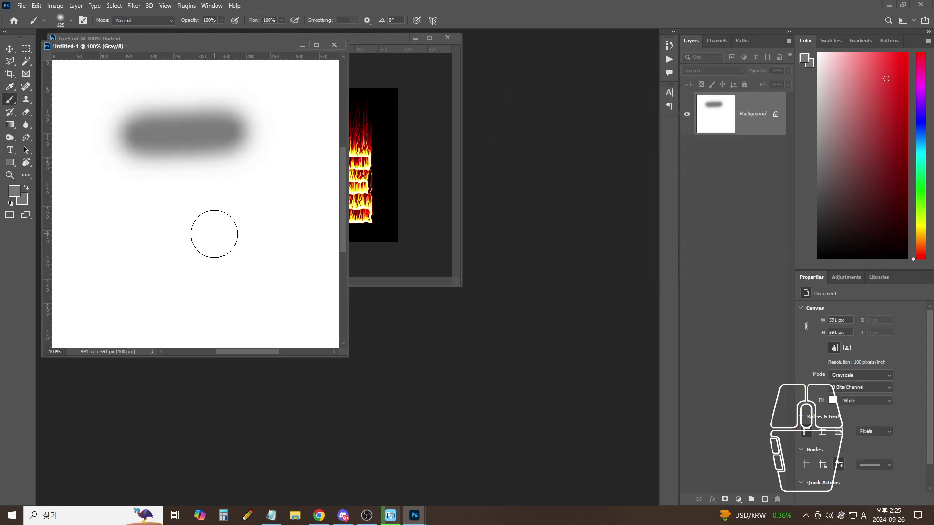
drag(156, 180, 297, 176)
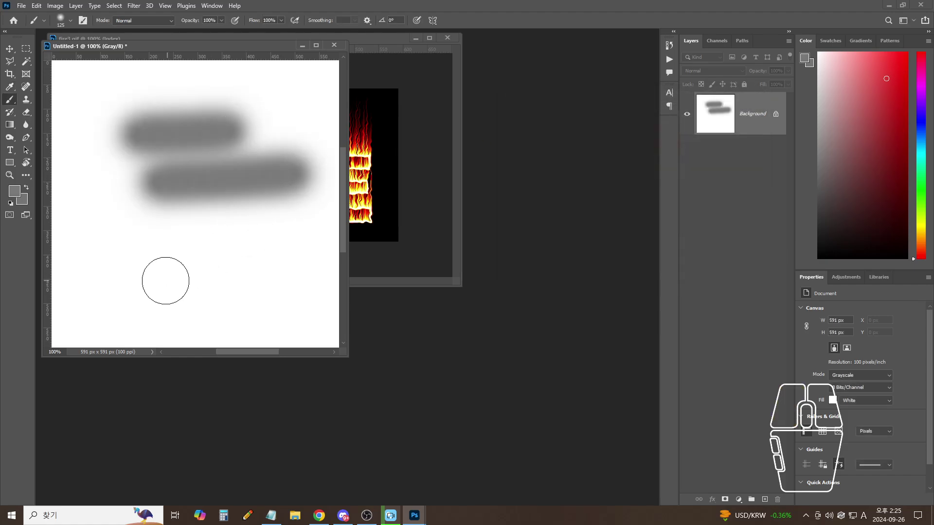
Brush two more grey strokes in bright green, then reset colours and fill the canvas black.
click(14, 190)
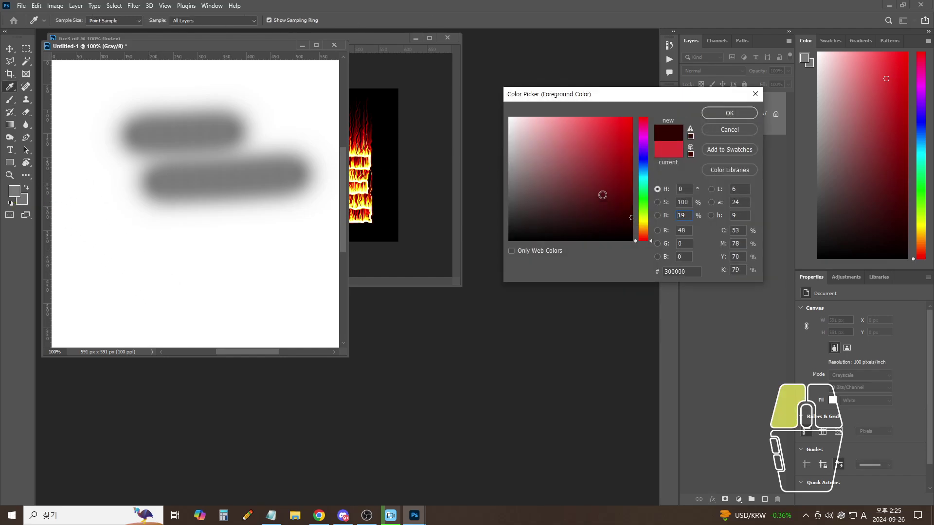
click(631, 170)
click(643, 194)
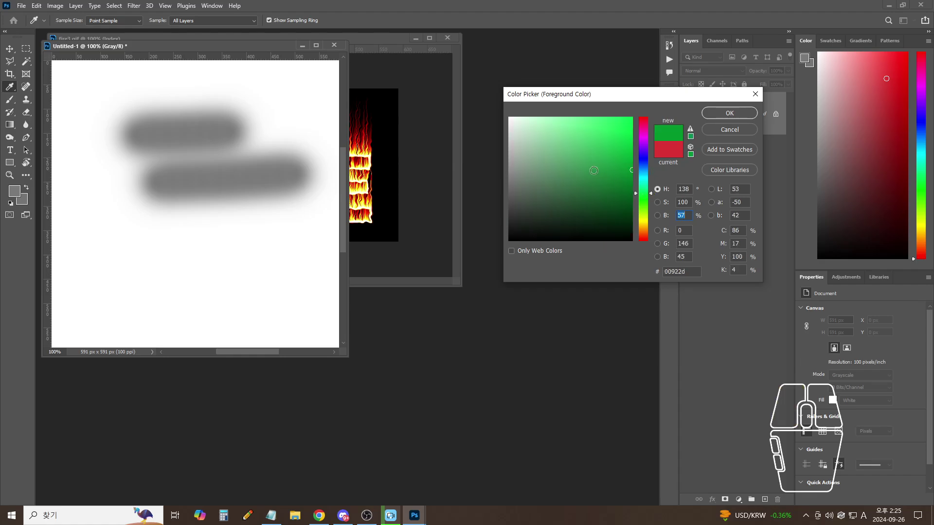
click(729, 112)
mouse_move(119, 107)
mouse_down()
mouse_move(205, 229)
mouse_move(214, 253)
mouse_up()
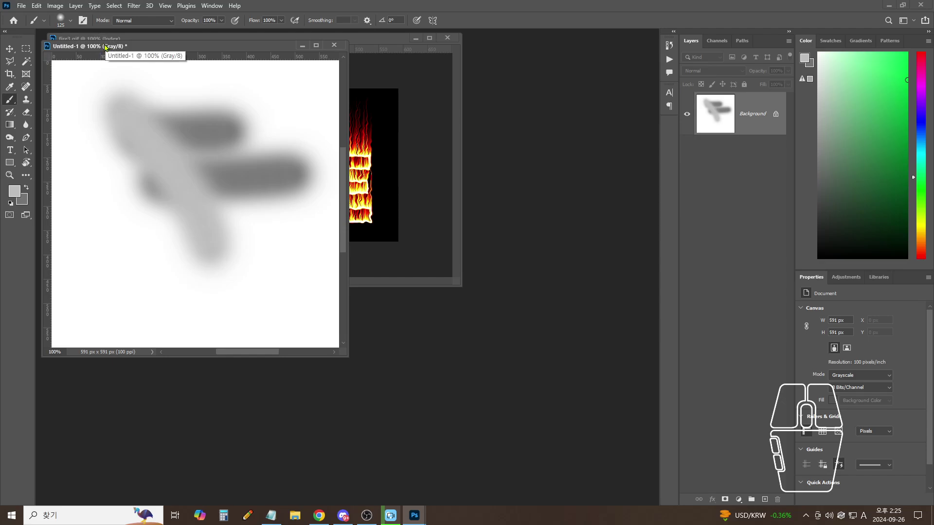
mouse_move(119, 238)
mouse_down()
mouse_move(110, 250)
mouse_move(209, 193)
mouse_up()
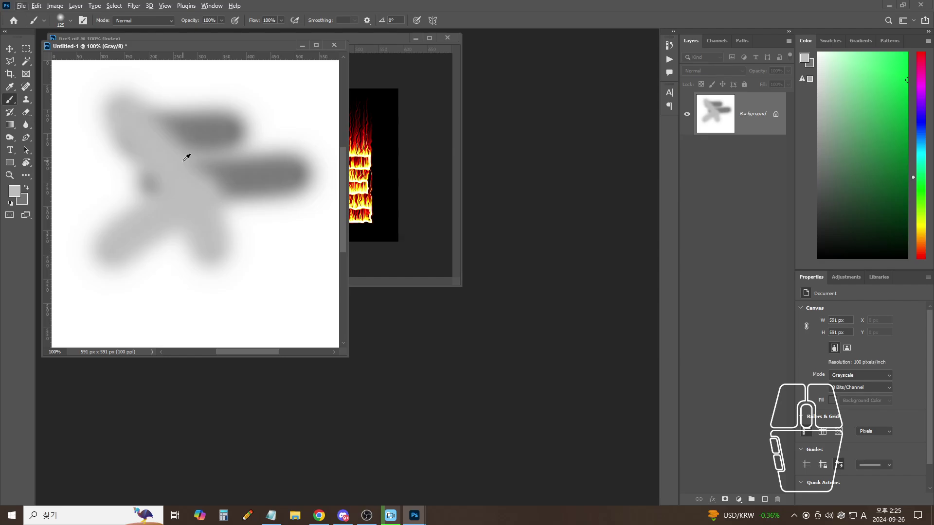
key(d)
key(alt+BackSpace)
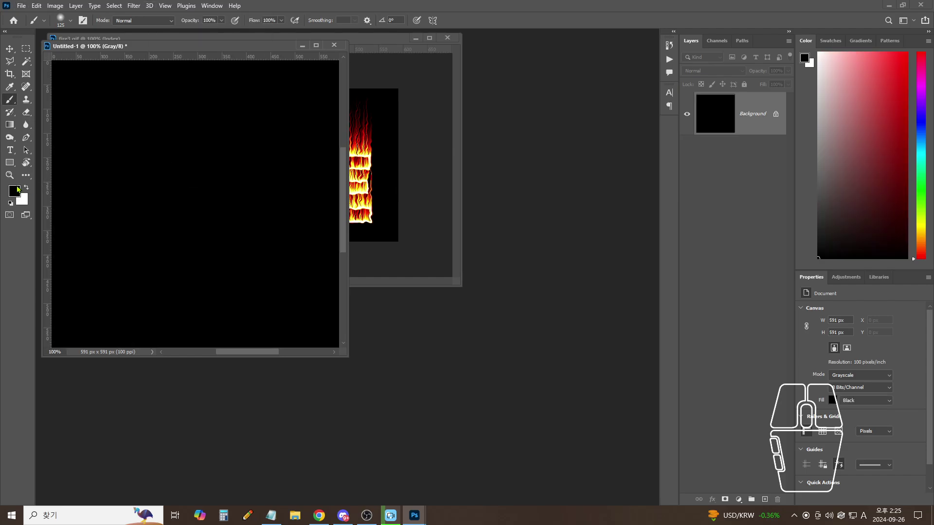
Replace a white diagonal stroke with a half-opacity grey diagonal stroke on the grayscale canvas.
click(26, 187)
drag(117, 190, 212, 141)
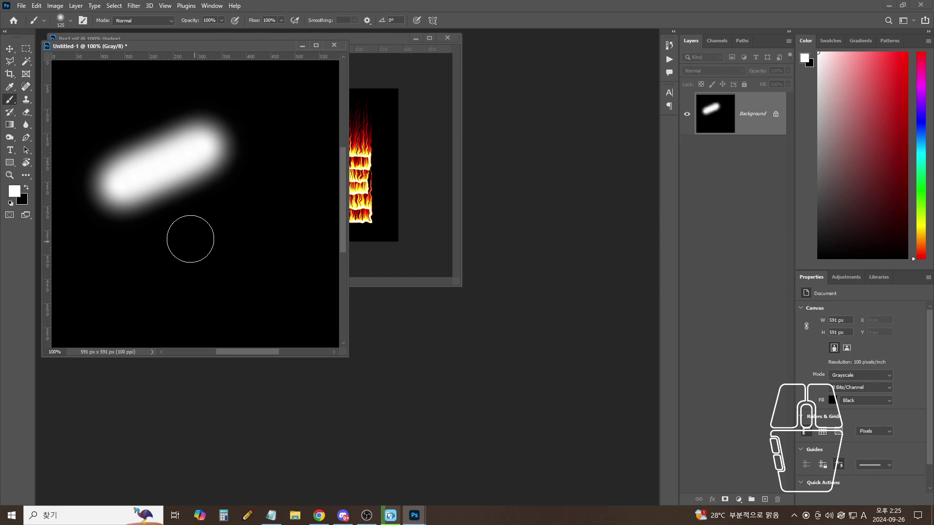
key(ctrl+z)
click(210, 20)
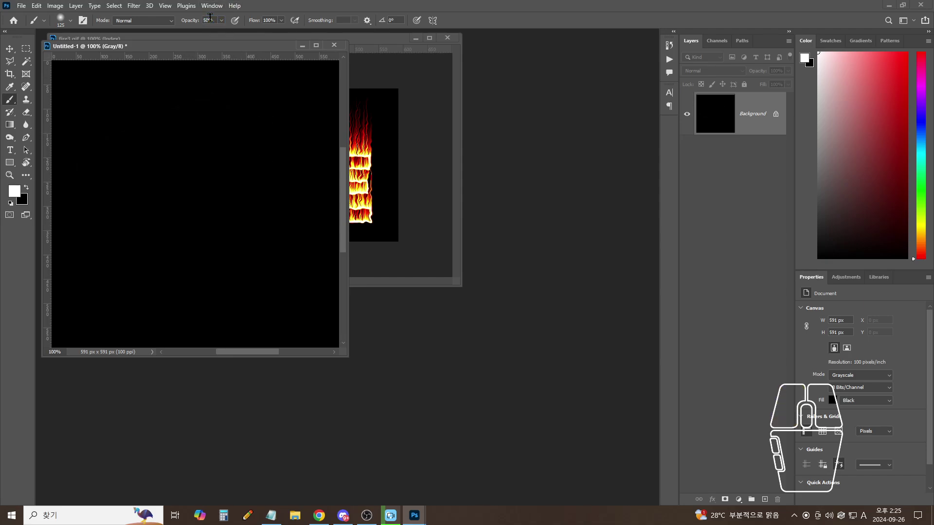
drag(117, 198, 241, 115)
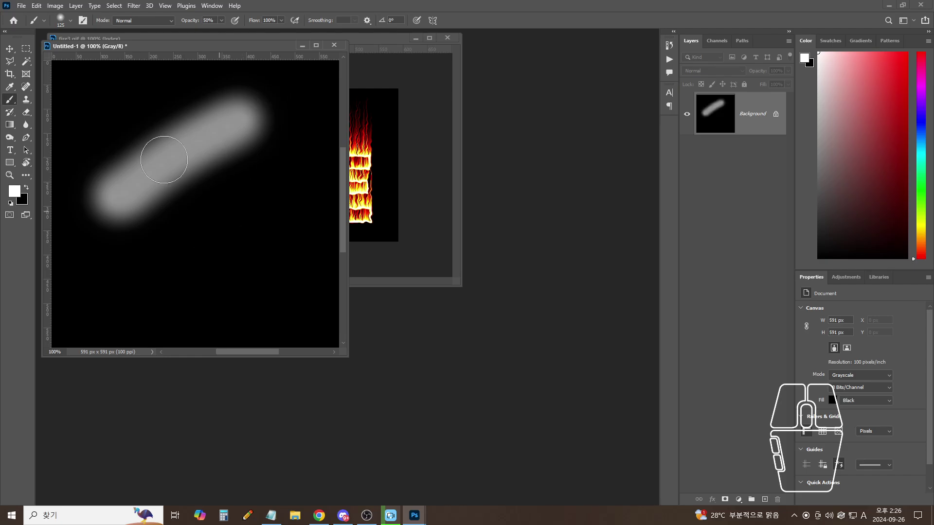
Create a new 591 × 591 px RGB Color document and fill its canvas with black.
click(21, 6)
click(27, 18)
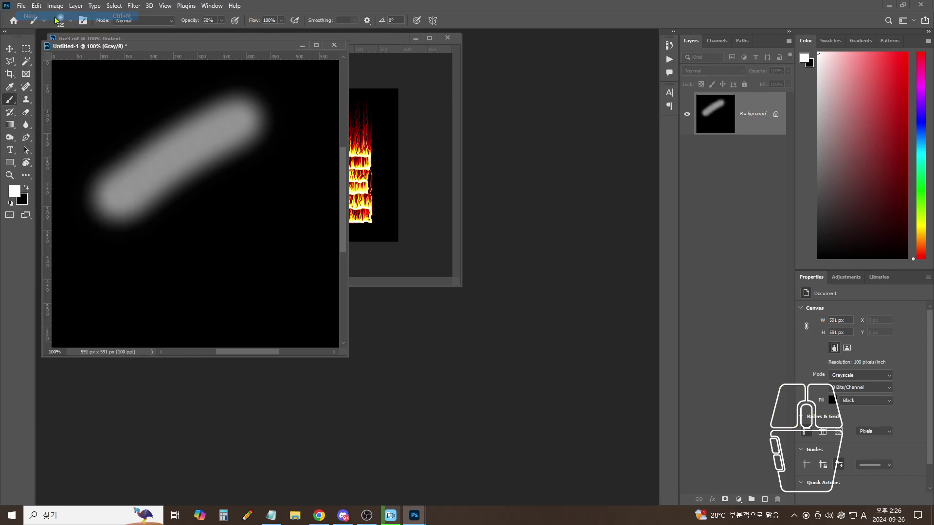
click(517, 243)
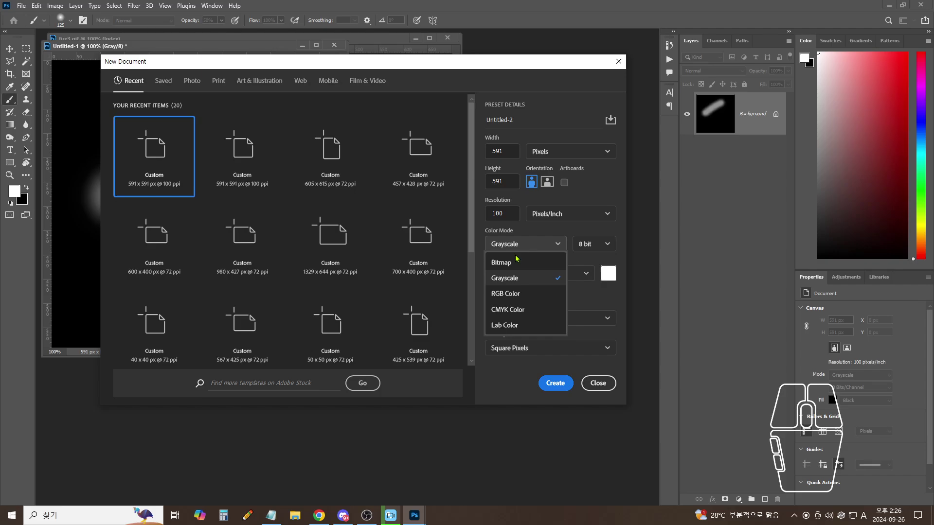
click(504, 295)
click(545, 391)
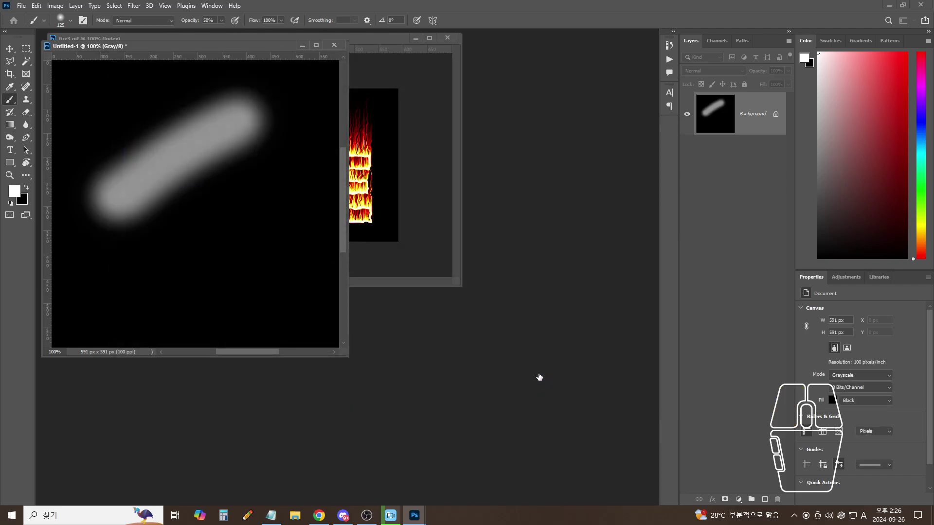
key(ctrl+BackSpace)
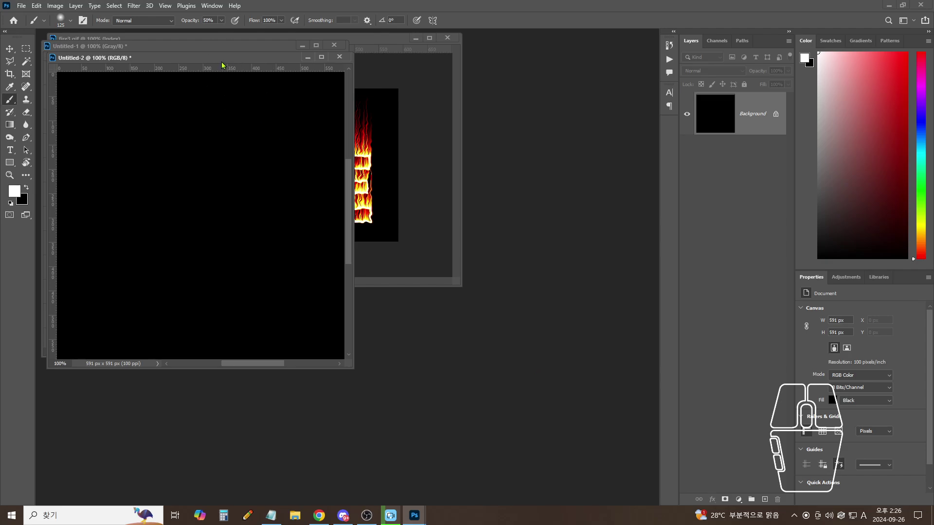
Paint a soft grey diagonal stroke on the black canvas and convert Untitled-1 to Indexed Color.
drag(227, 59, 586, 88)
drag(503, 234, 624, 159)
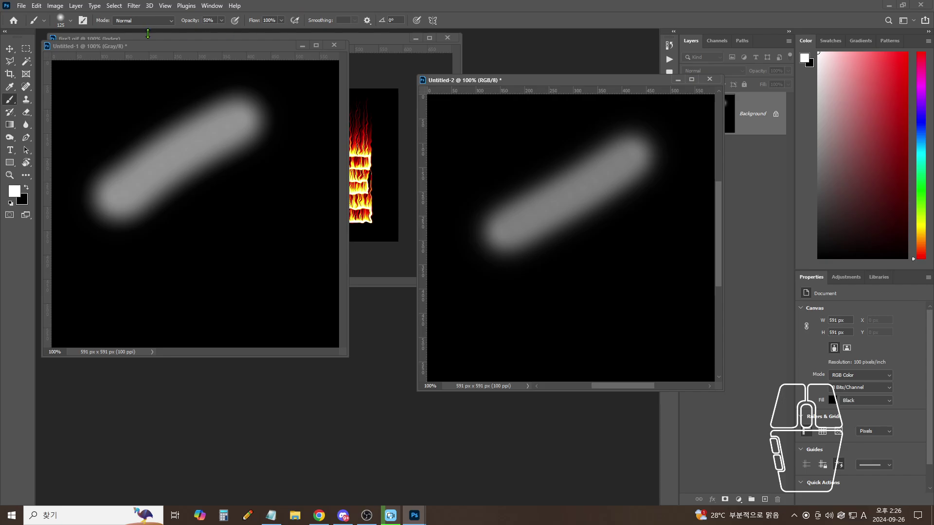
click(143, 47)
click(55, 6)
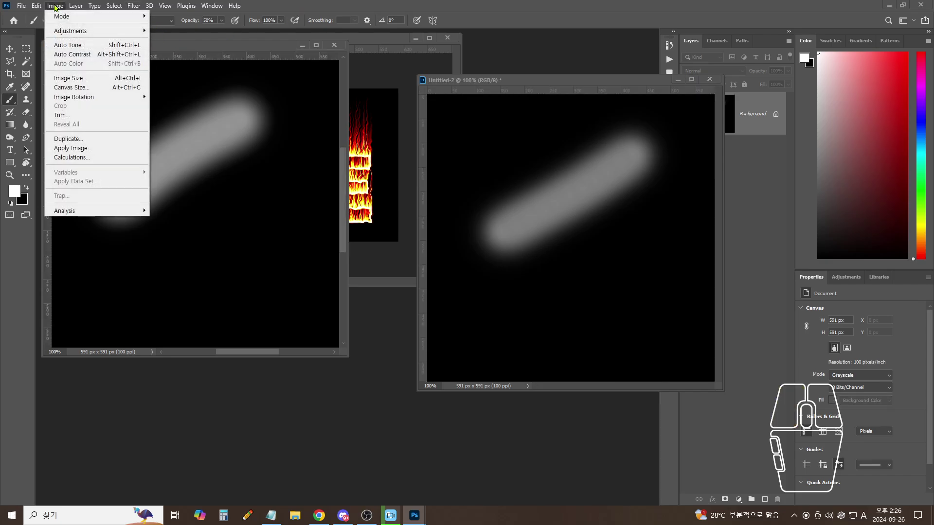
click(117, 16)
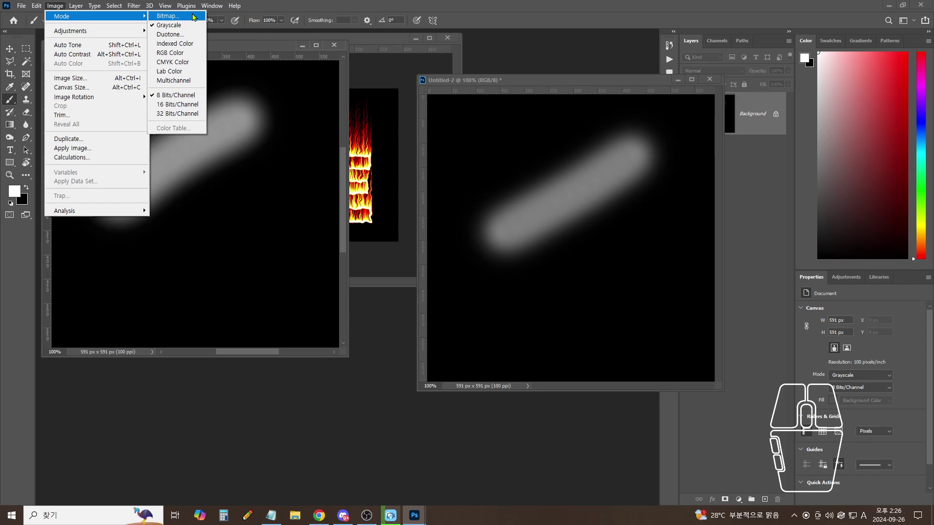
click(185, 45)
Convert Untitled-2 to Indexed Color as well, confirming the conversion.
click(442, 80)
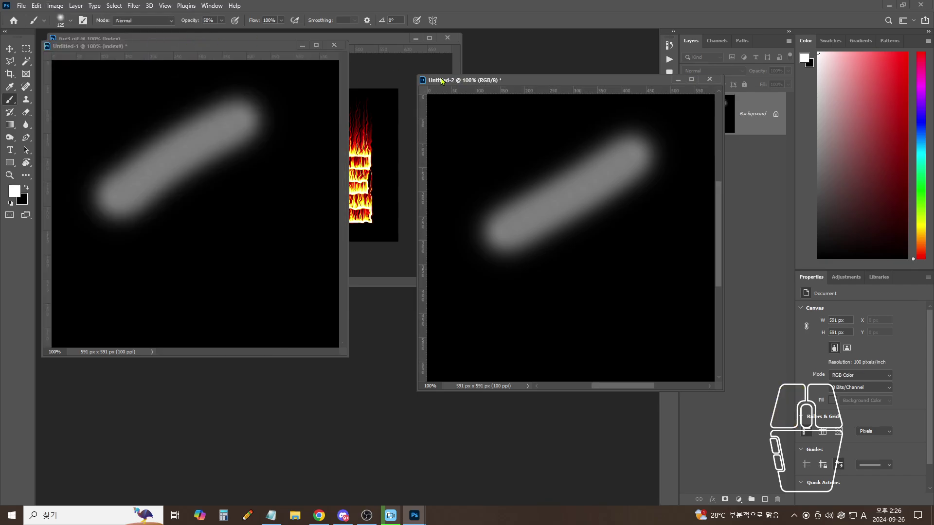
click(51, 9)
click(73, 14)
click(195, 43)
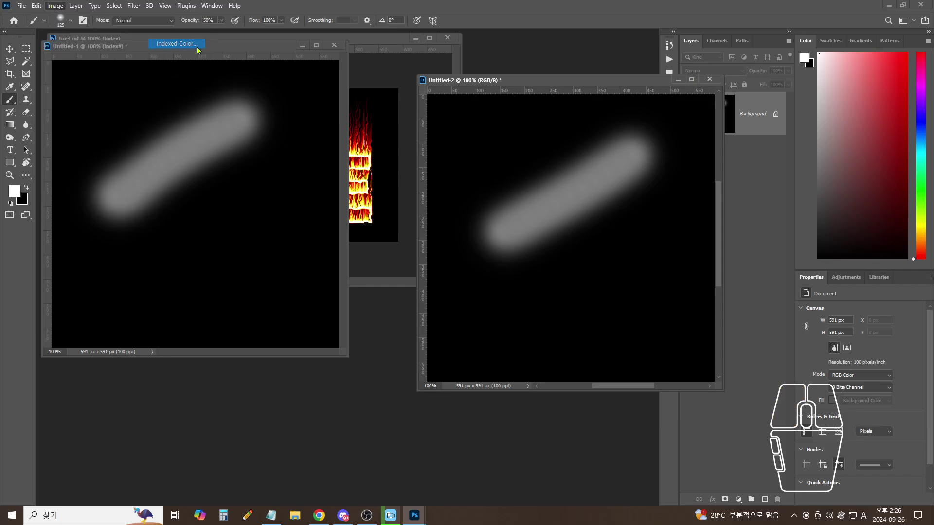
click(517, 129)
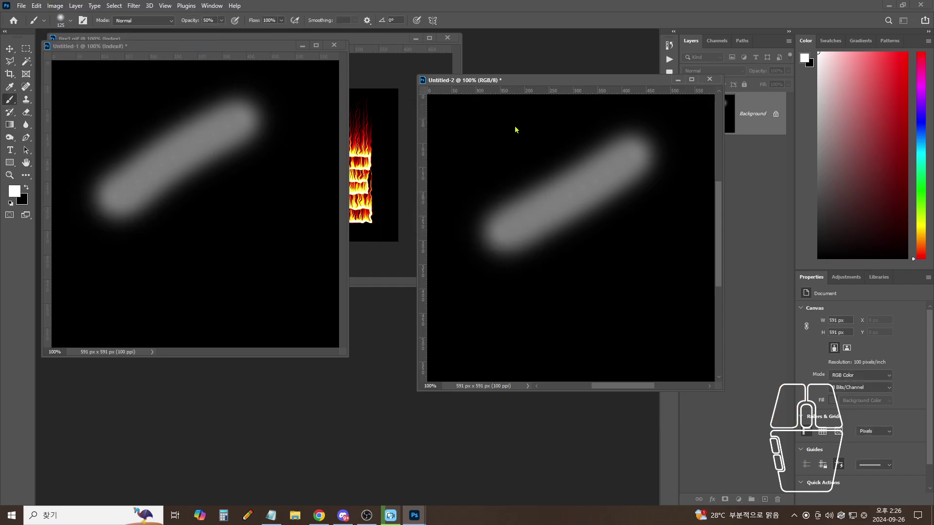
click(88, 45)
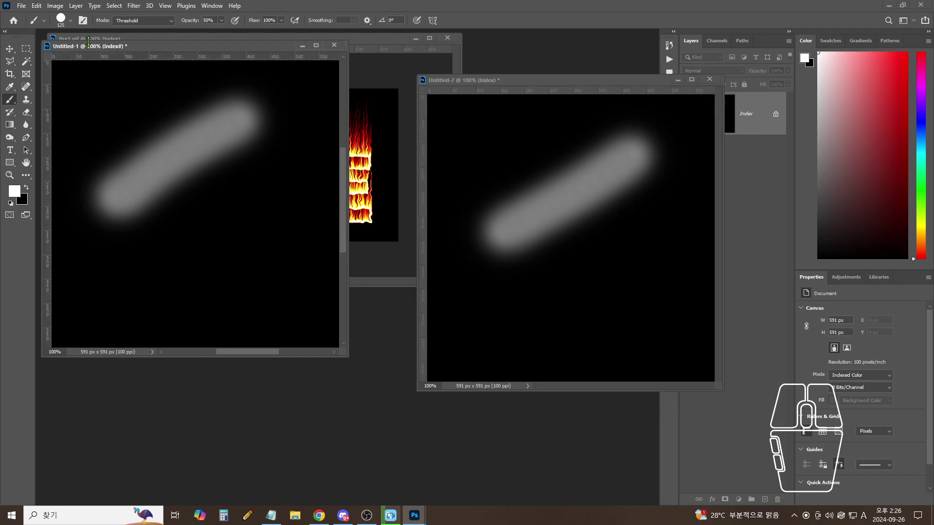
click(55, 6)
mouse_move(116, 19)
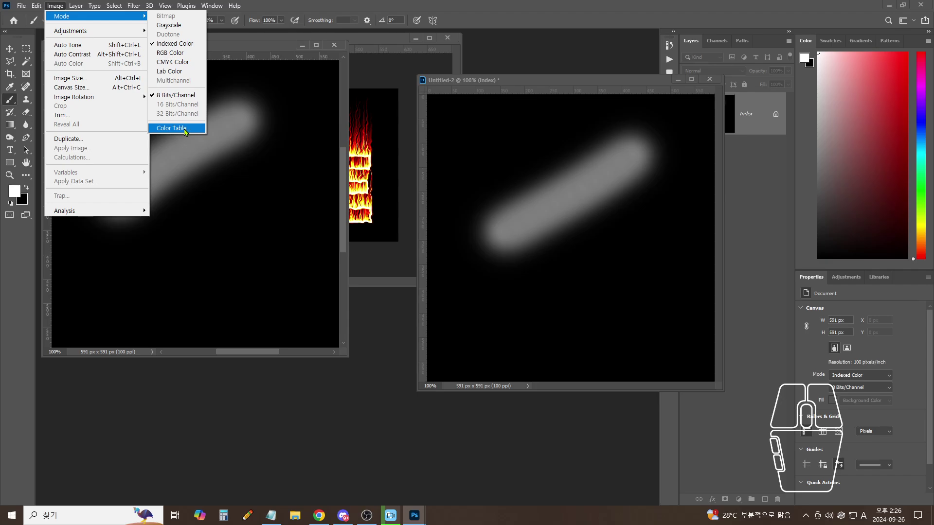
Preview the Spectrum, System (Mac OS) and System (Windows) colour tables on the first document.
click(185, 130)
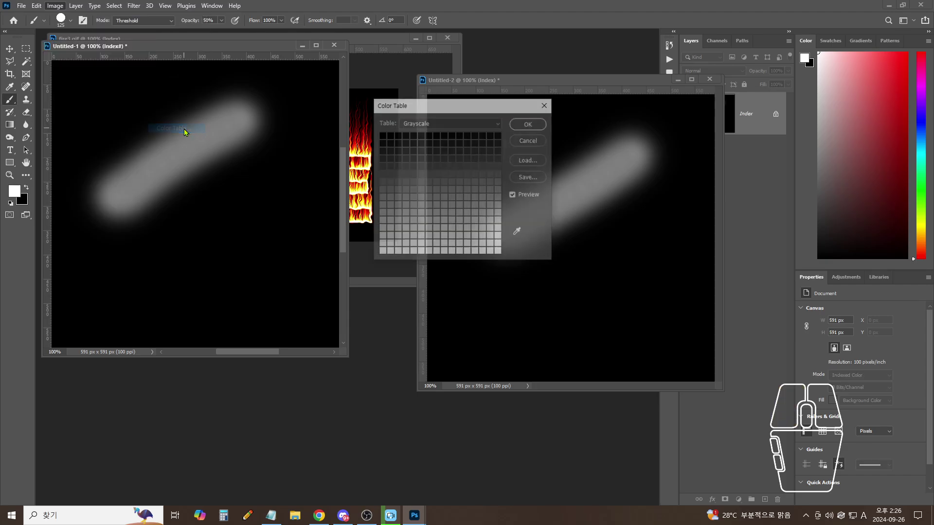
click(456, 127)
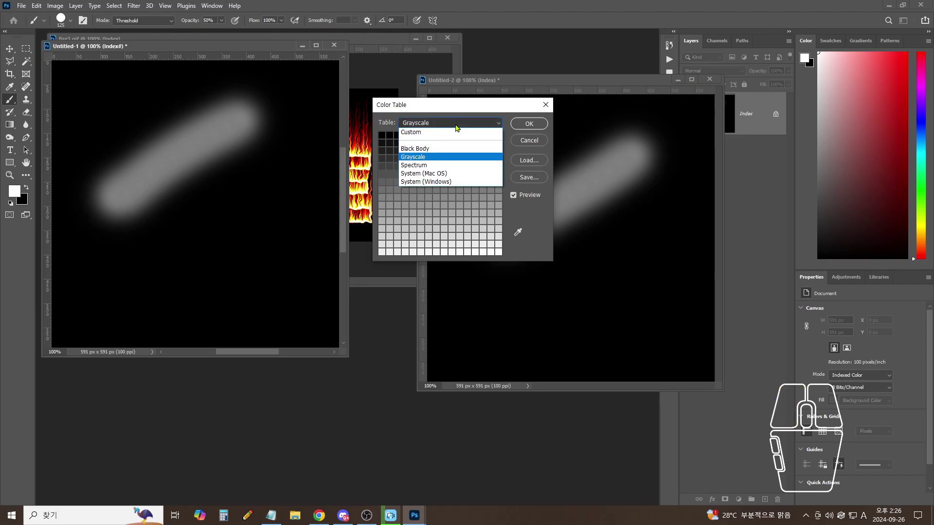
click(430, 165)
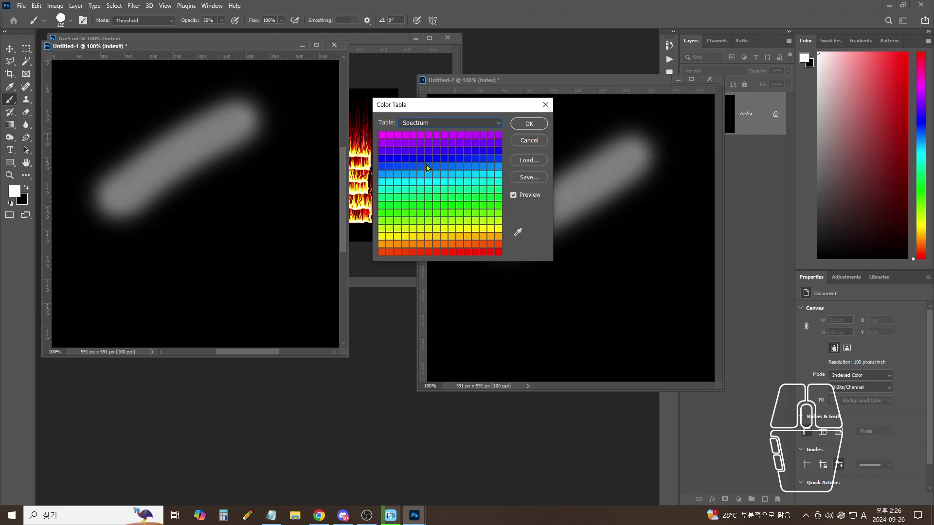
click(433, 127)
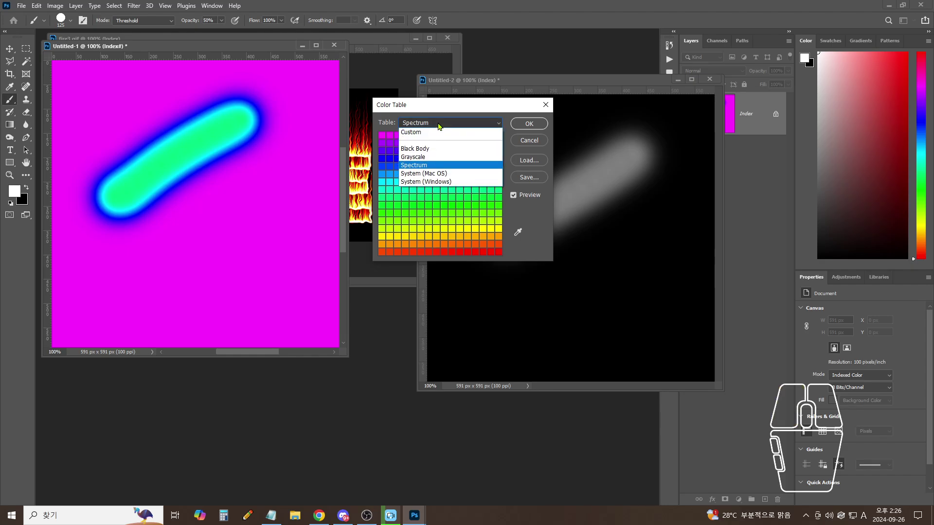
click(435, 175)
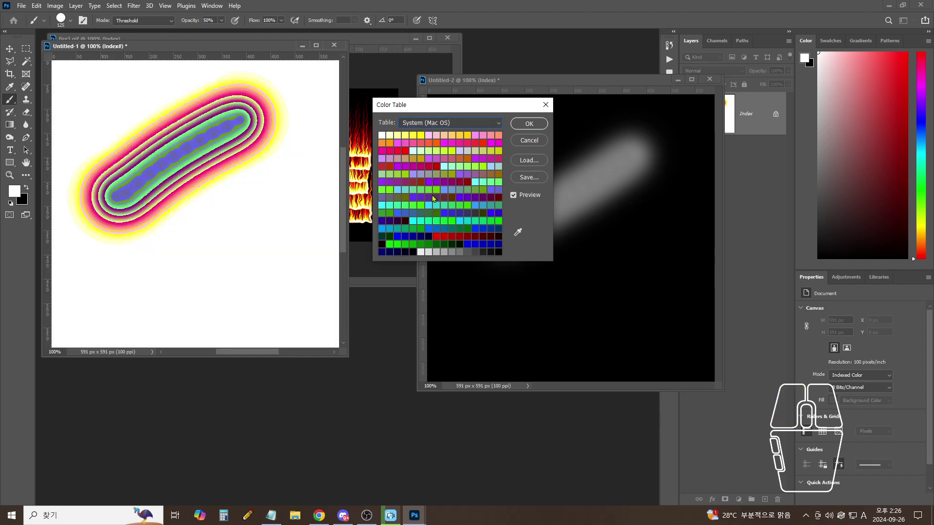
click(440, 128)
click(433, 184)
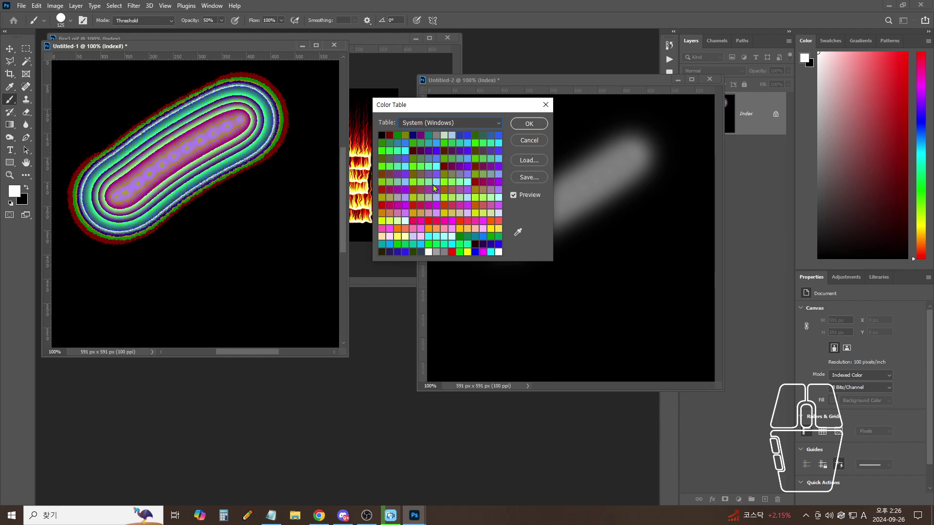
Select the Black Body colour table, inspect an orange swatch, and accept it.
click(435, 123)
click(422, 151)
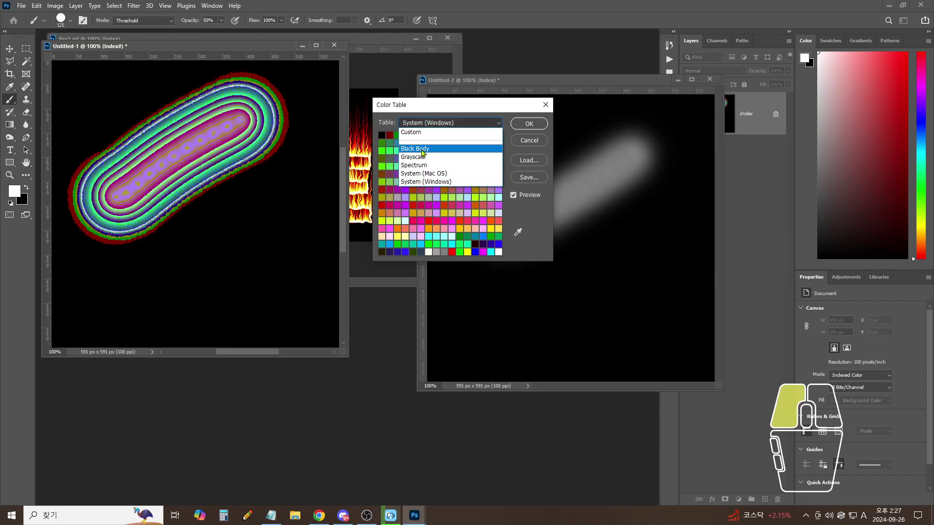
click(453, 201)
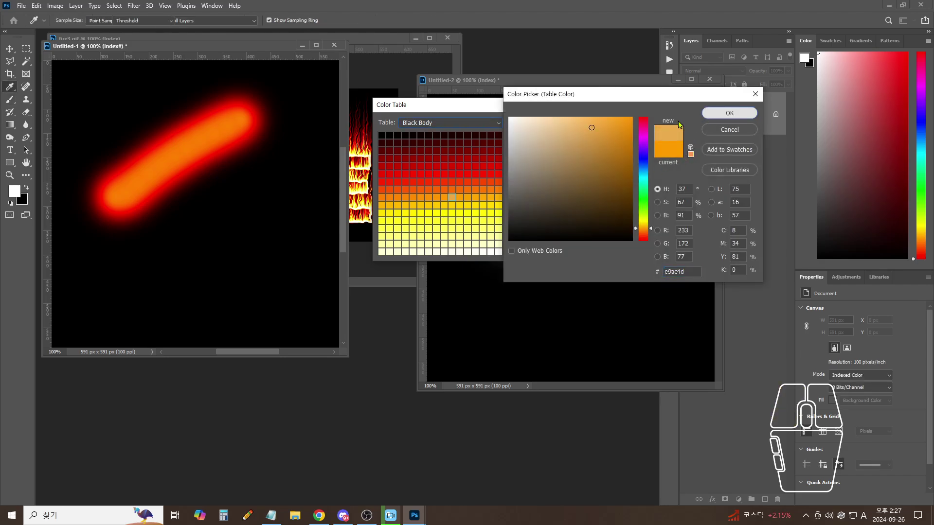
click(729, 113)
key(Return)
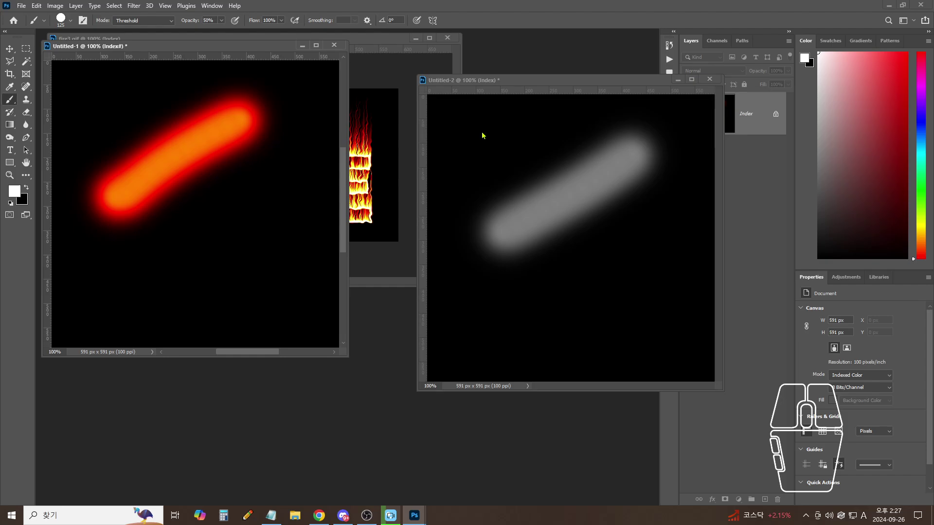
Place Untitled-2 beside Untitled-1 and give it the Black Body colour table.
drag(485, 81, 437, 50)
click(55, 5)
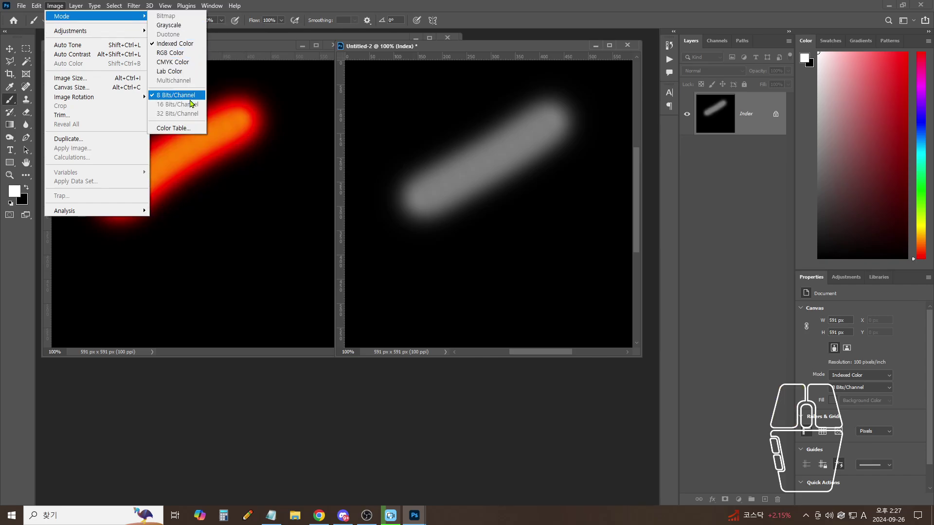
click(187, 128)
click(481, 123)
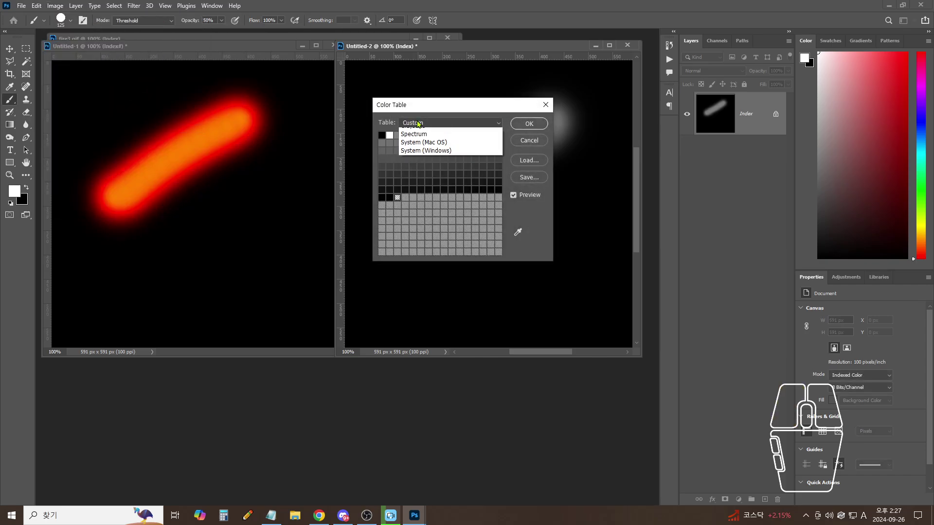
click(485, 136)
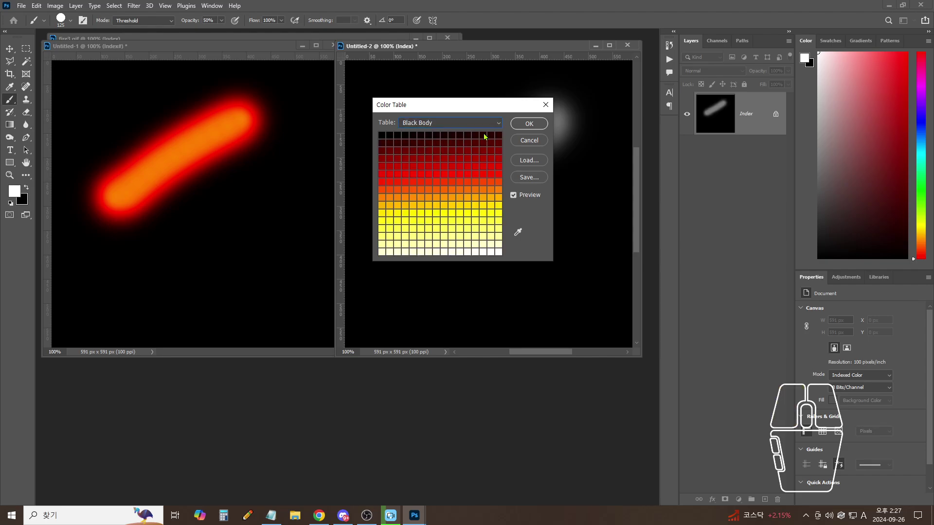
click(529, 124)
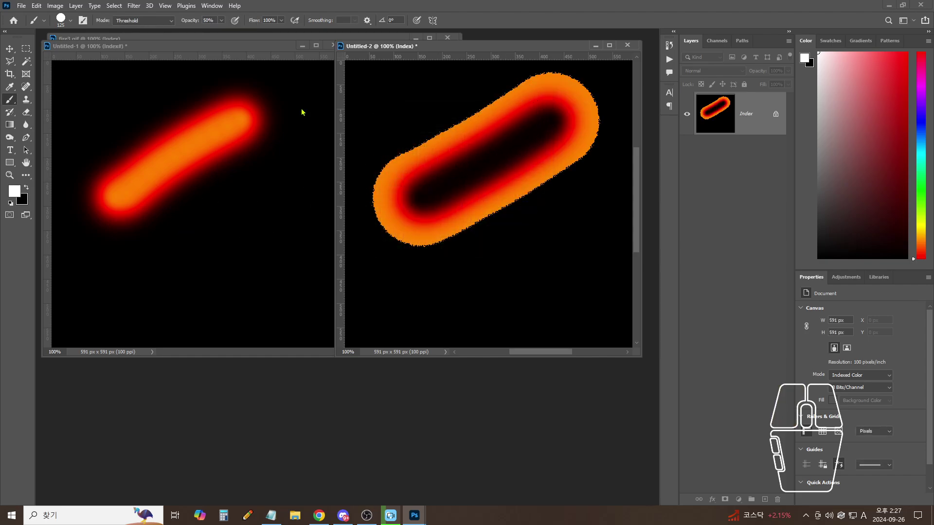
Rearrange the windows, then close Untitled-2 and Untitled-1 without saving changes.
drag(408, 47, 474, 73)
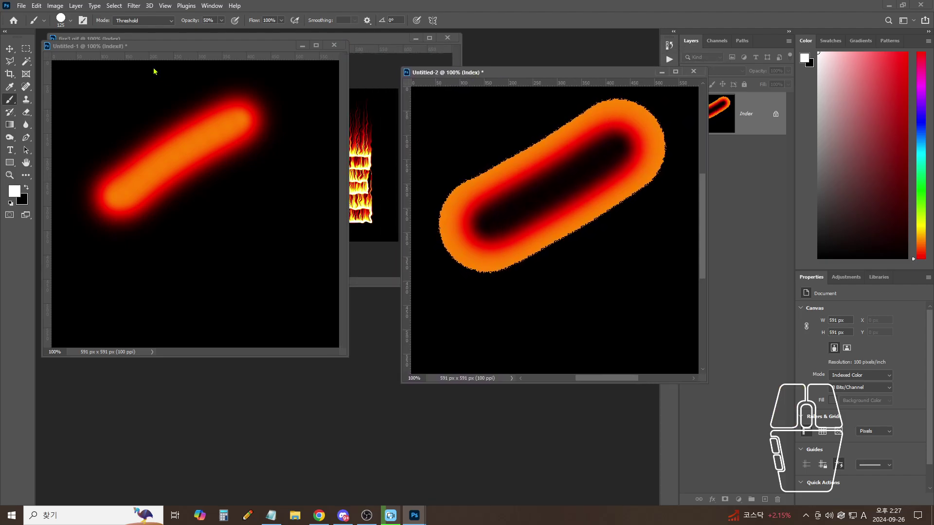
drag(180, 49, 216, 67)
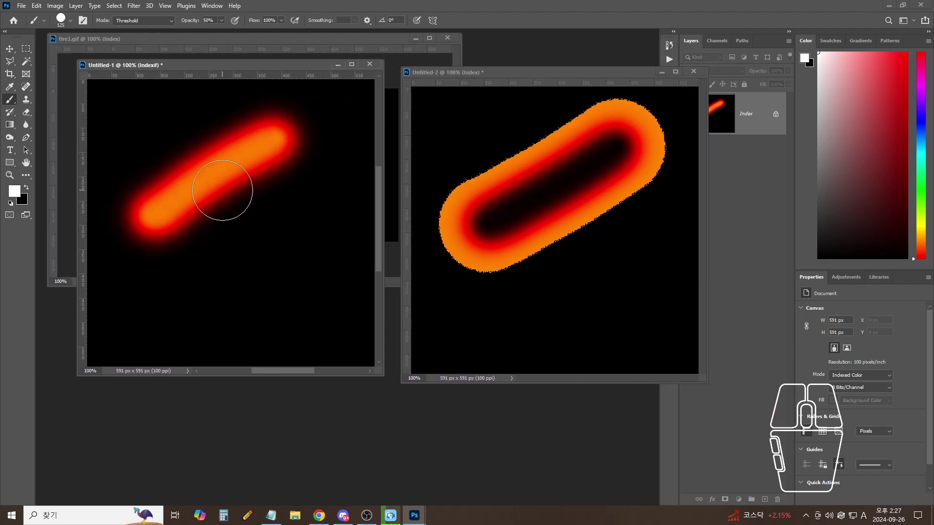
mouse_move(353, 202)
mouse_down()
mouse_move(340, 219)
mouse_move(440, 211)
mouse_move(439, 234)
mouse_up()
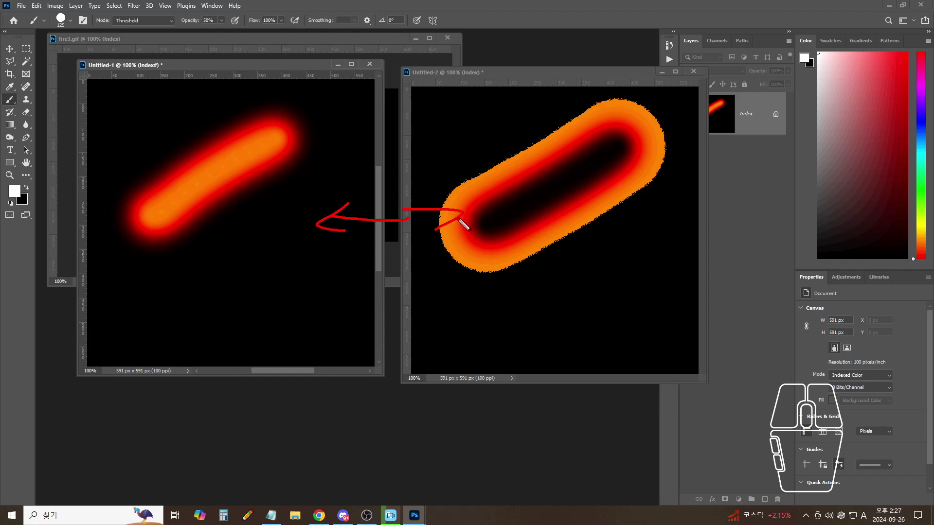
click(694, 71)
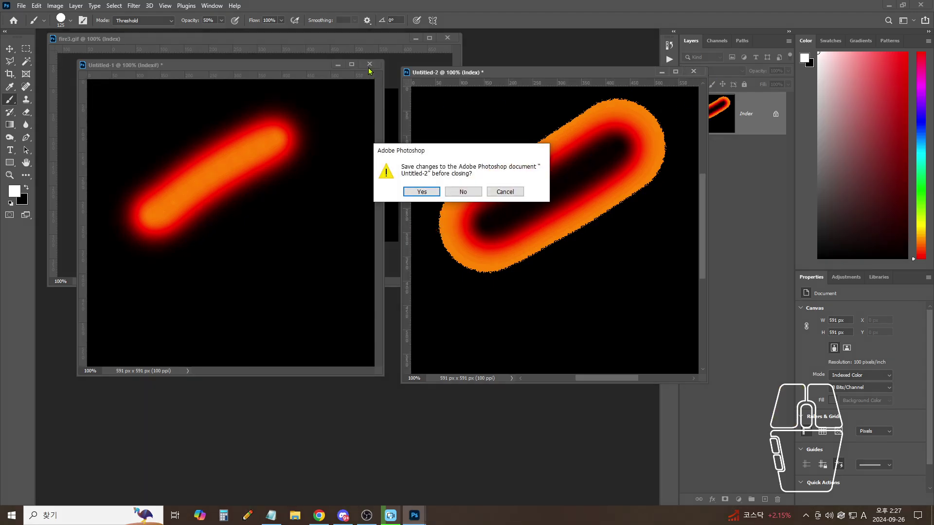
click(464, 193)
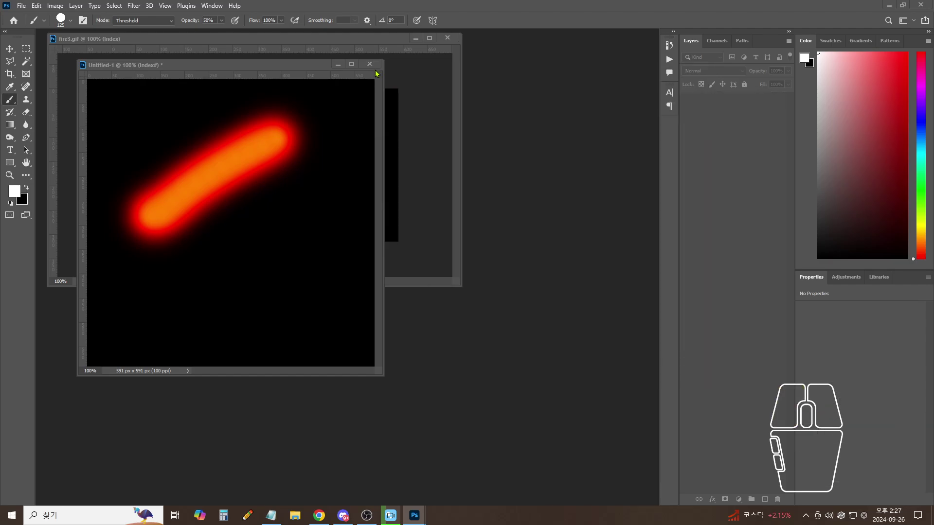
click(374, 67)
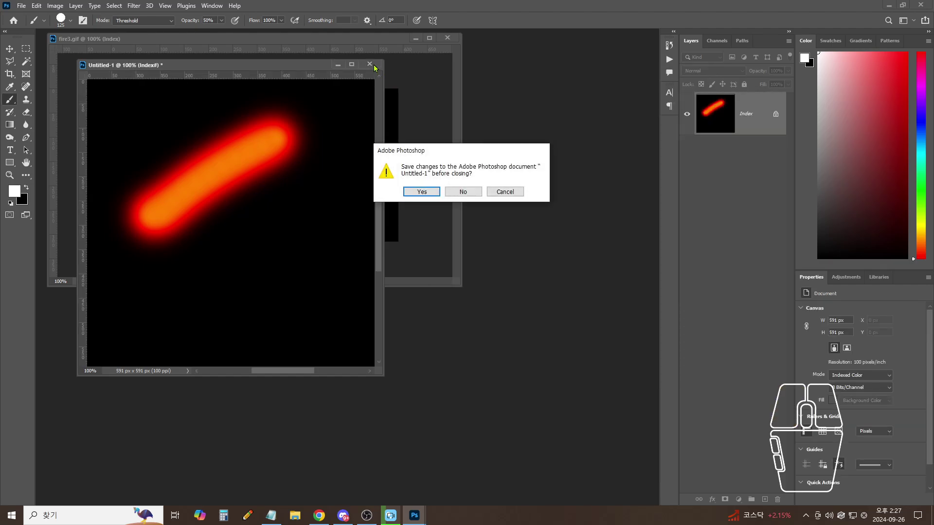
click(472, 194)
In the Notepad fire-effect notes, mark the title, grayscale, indexed mode and Black Body steps on screen.
key(alt+Tab)
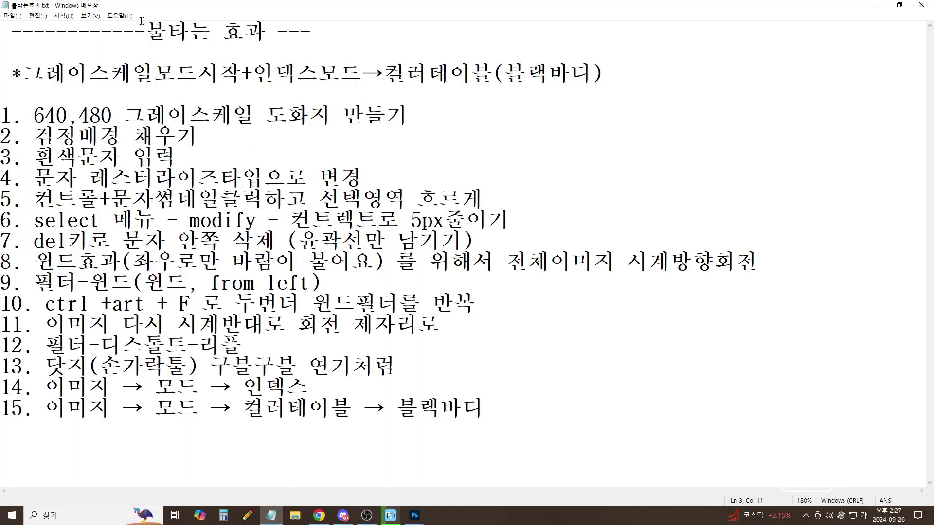
key(ctrl+2)
drag(167, 30, 194, 17)
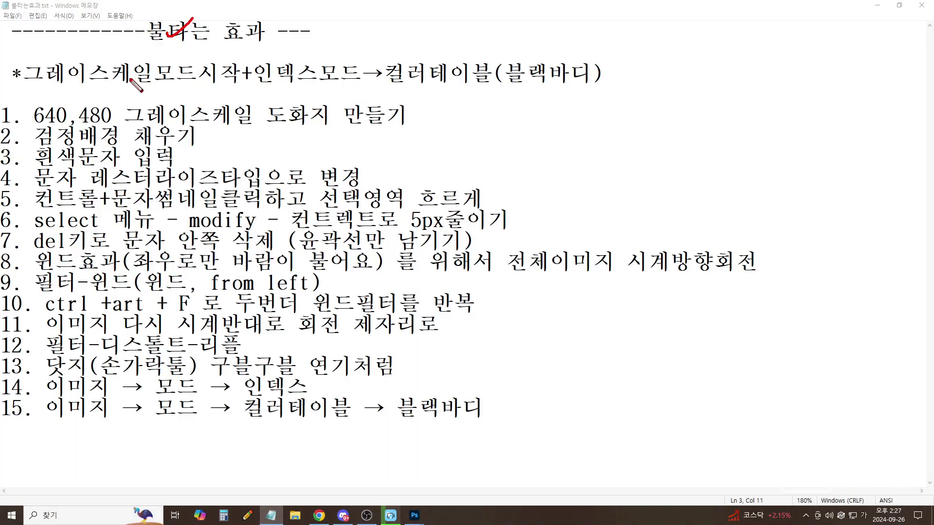
drag(67, 63, 115, 41)
mouse_move(314, 60)
mouse_down()
mouse_move(331, 67)
mouse_move(388, 41)
mouse_move(528, 23)
mouse_up()
drag(516, 82, 617, 90)
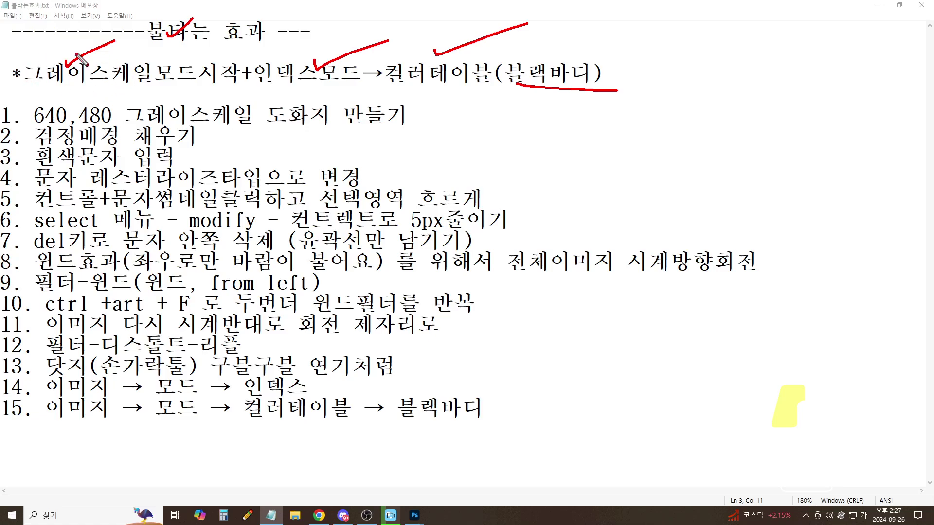
key(Escape)
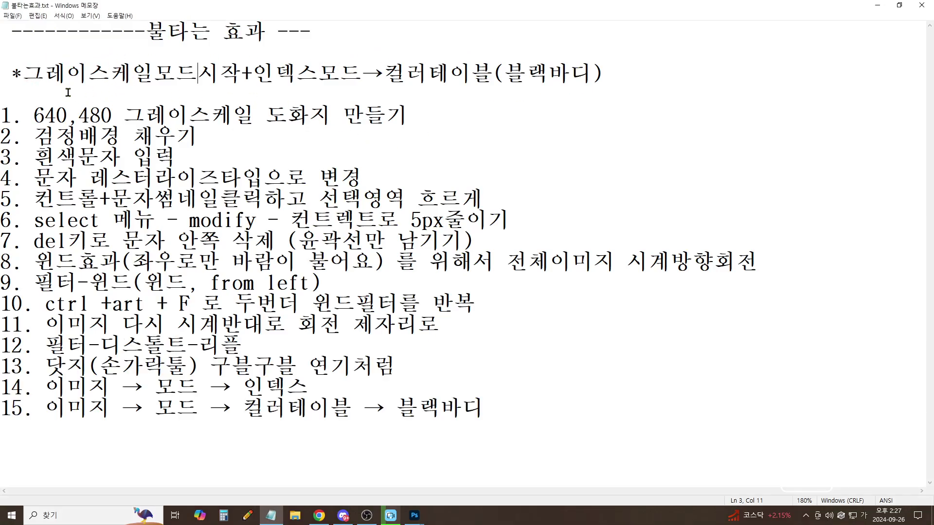
Insert an asterisk before the grayscale step on line 1 and minimize Notepad.
click(124, 116)
text(*)
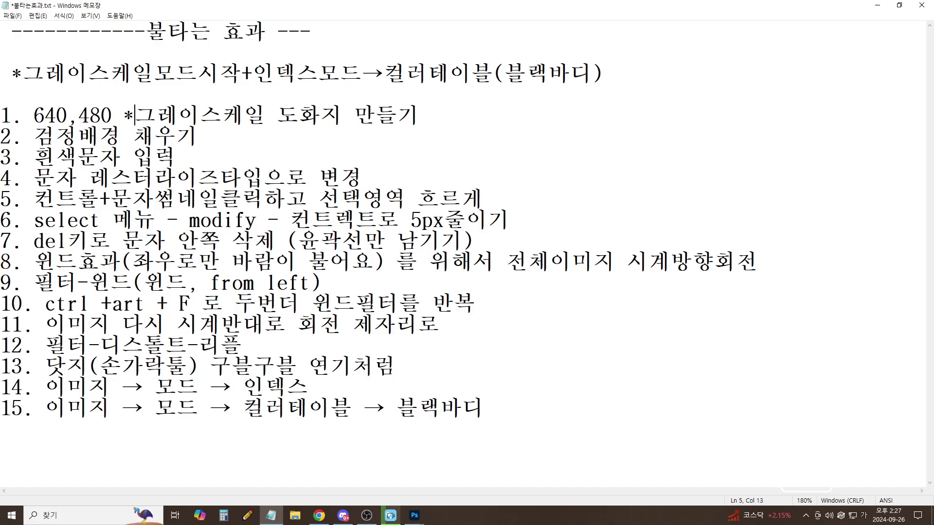
drag(156, 115, 224, 115)
click(202, 116)
click(922, 4)
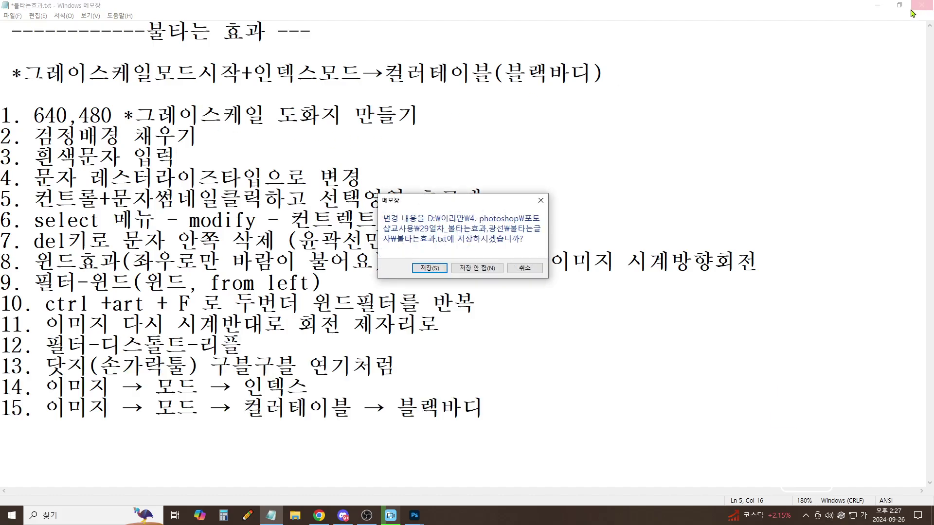
key(Escape)
click(878, 5)
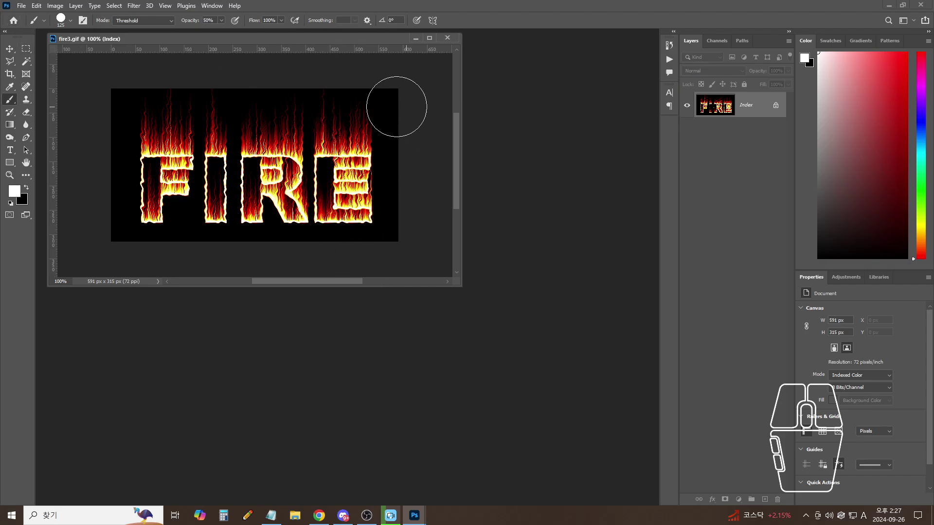
Create a 591 × 315 px document from the Clipboard preset, then close it.
mouse_move(225, 39)
mouse_down()
mouse_move(279, 47)
mouse_move(204, 46)
mouse_up()
key(ctrl+a)
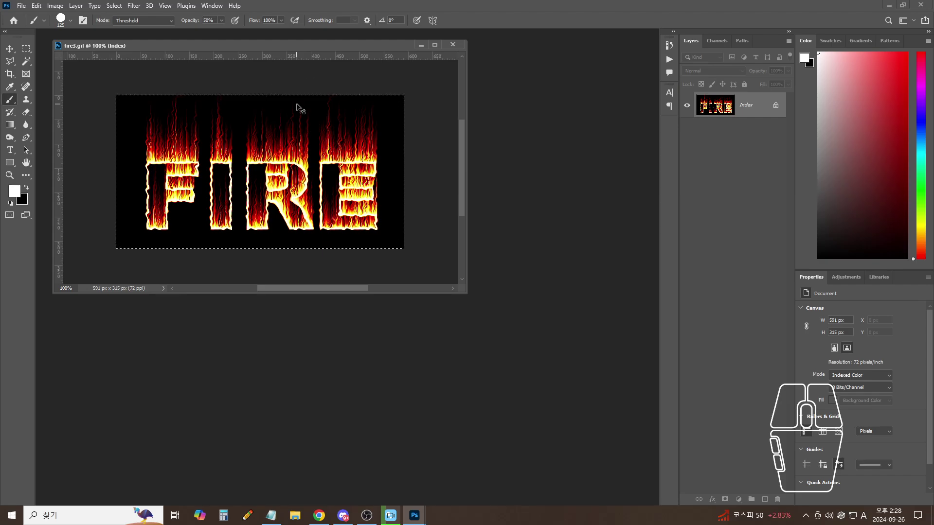
key(ctrl+n)
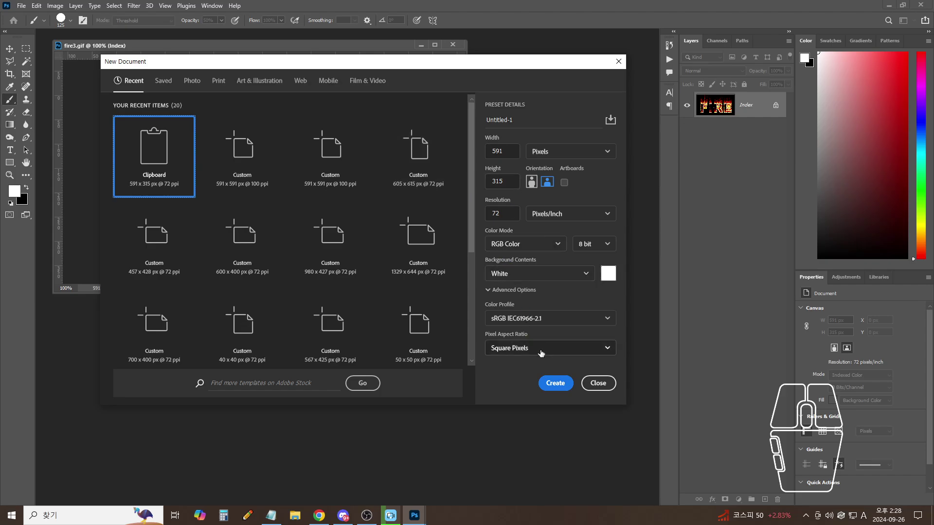
click(555, 383)
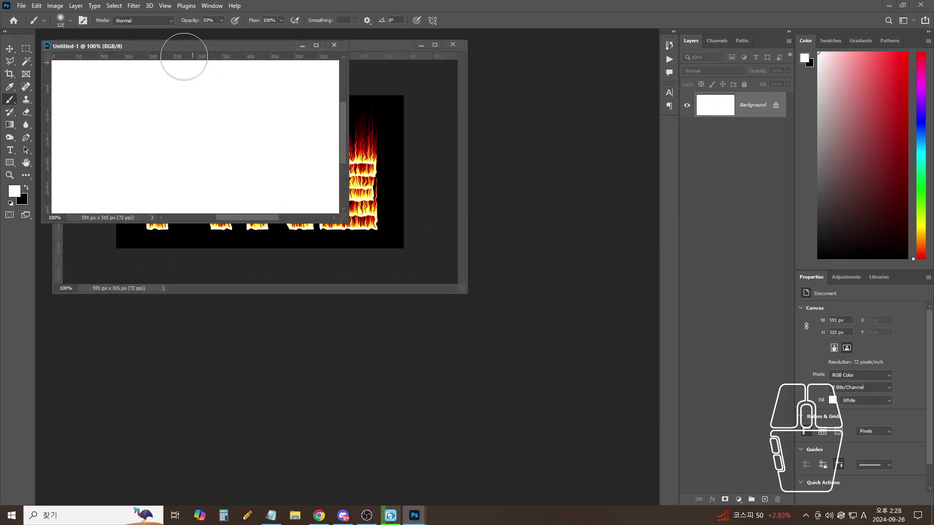
drag(188, 47, 354, 166)
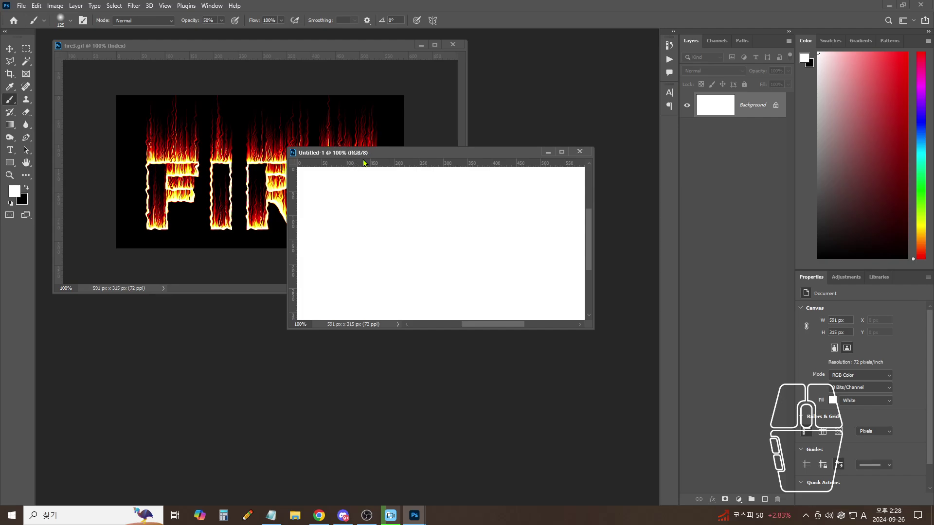
click(580, 151)
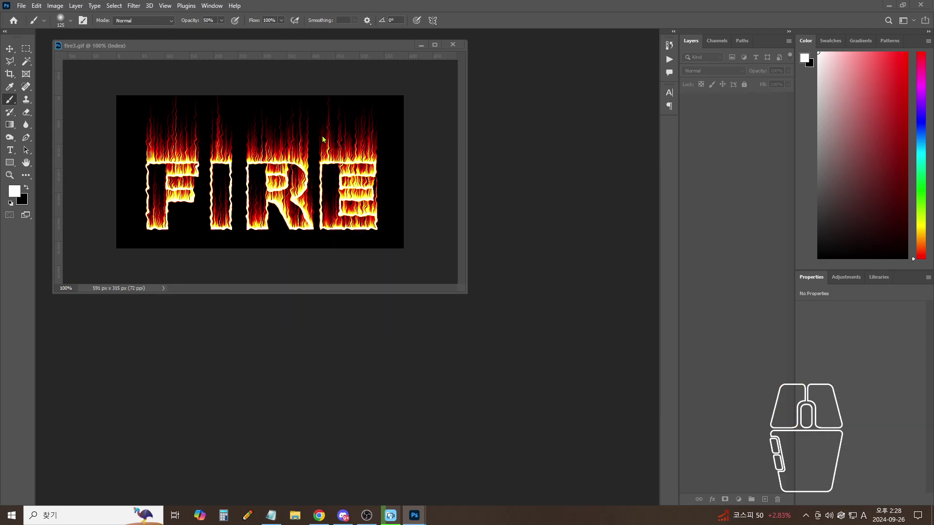
Copy the fire image and create a new 591 × 315 px RGB Untitled-1 beside fire3.gif.
key(ctrl+a)
key(ctrl+c)
key(ctrl+n)
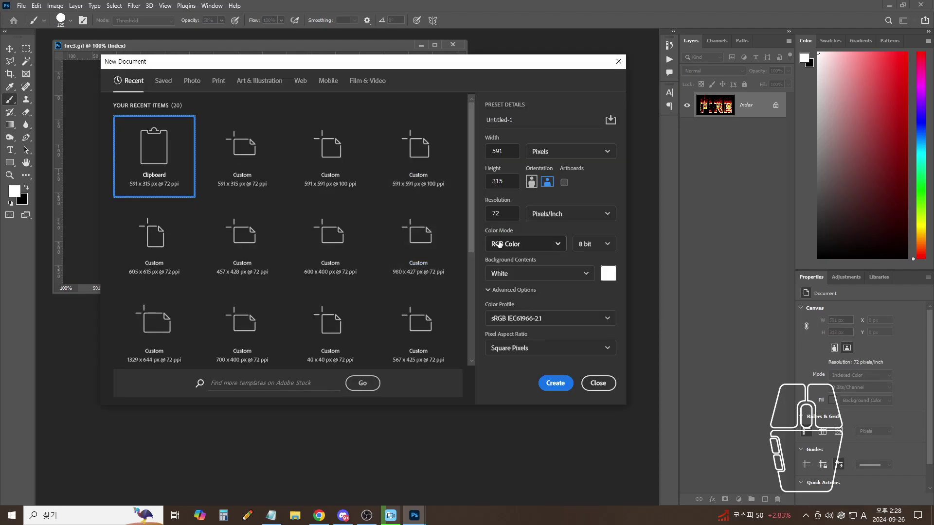
click(506, 244)
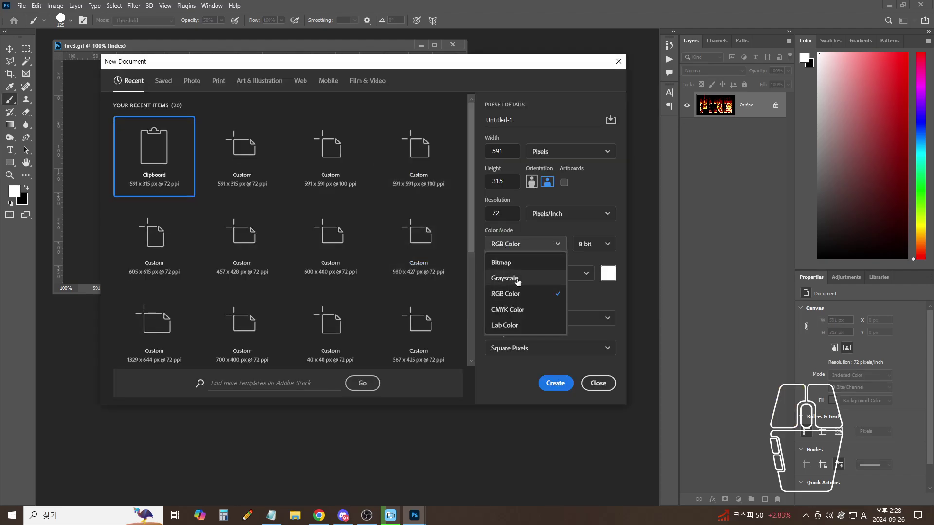
click(511, 293)
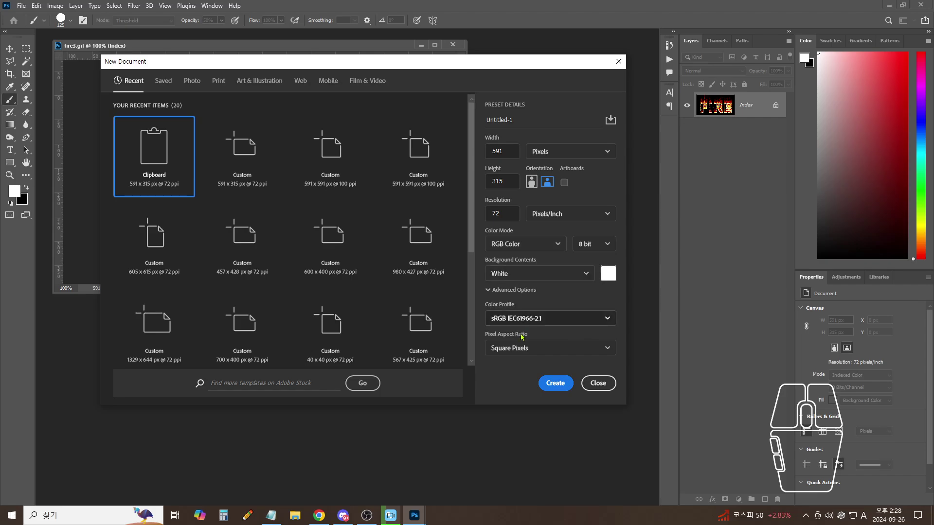
click(555, 383)
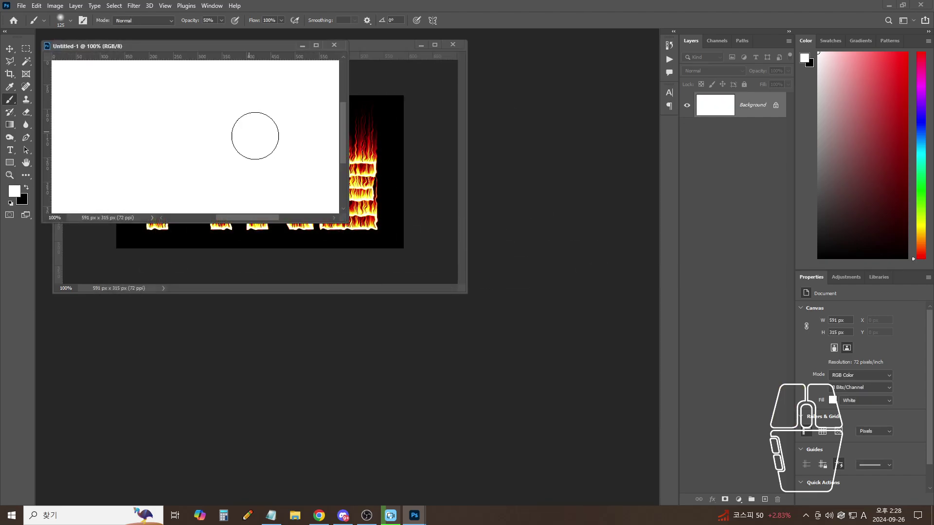
drag(346, 223, 399, 283)
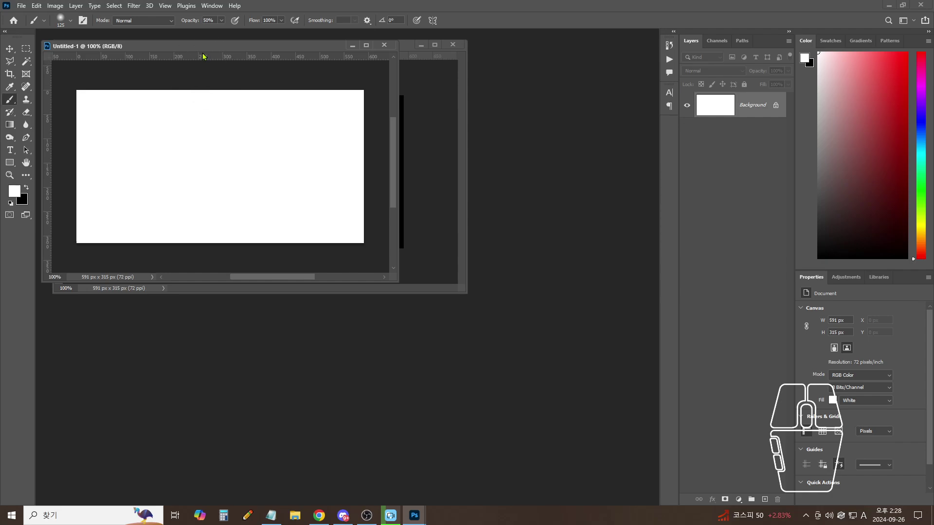
drag(101, 46, 327, 183)
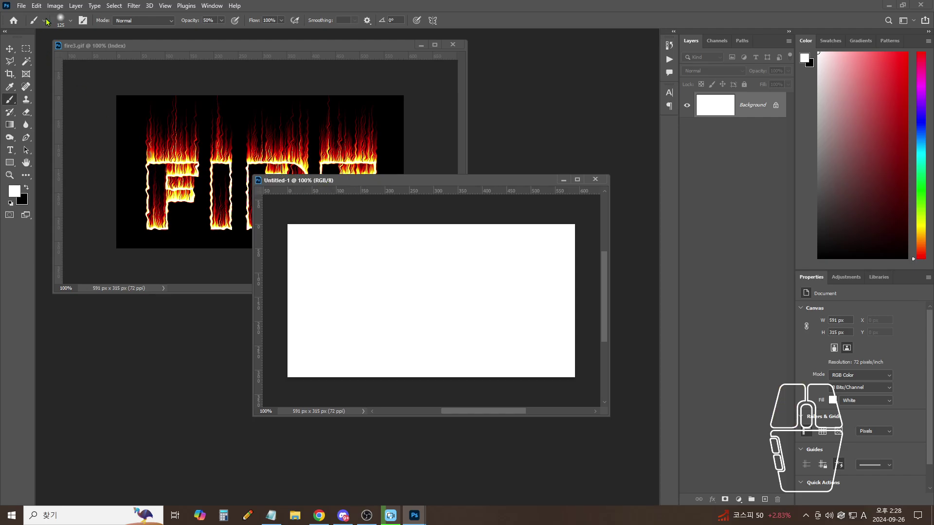
Convert Untitled-1 to Grayscale mode, discarding its colour information.
click(55, 6)
mouse_move(71, 16)
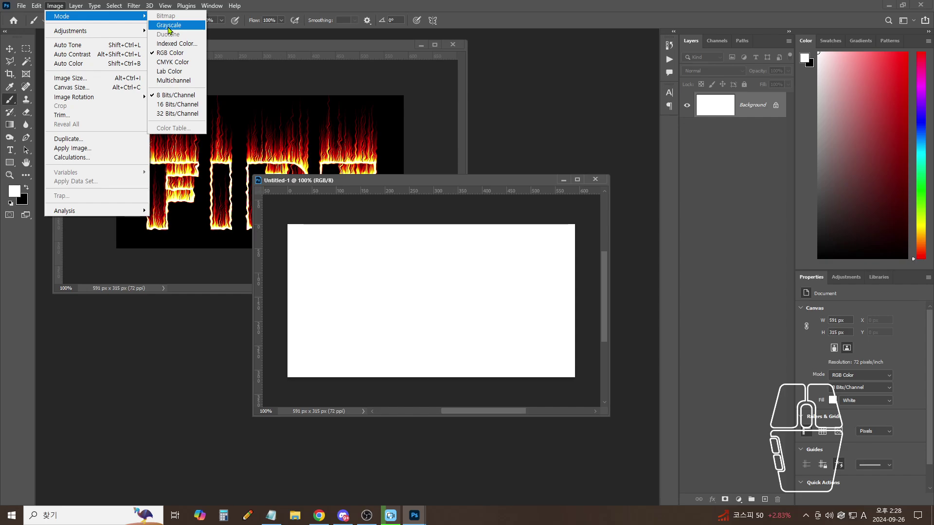
click(168, 27)
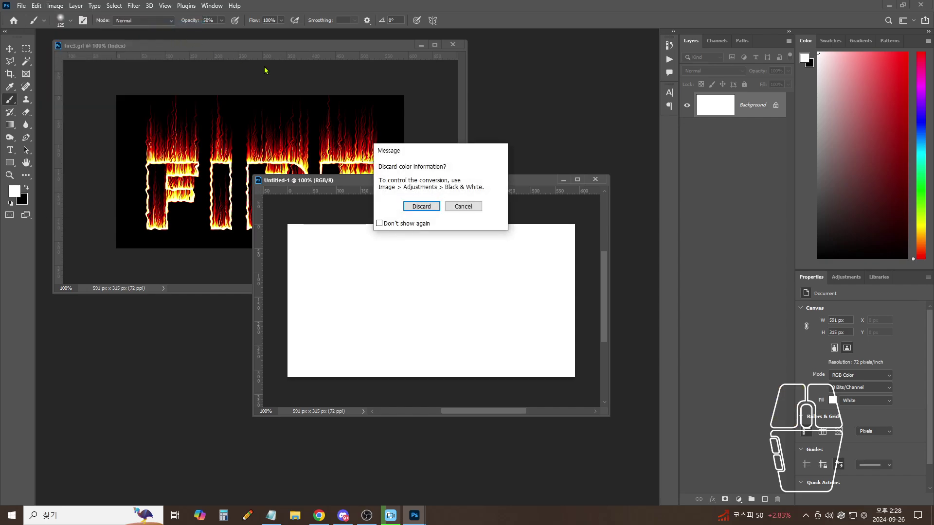
click(422, 207)
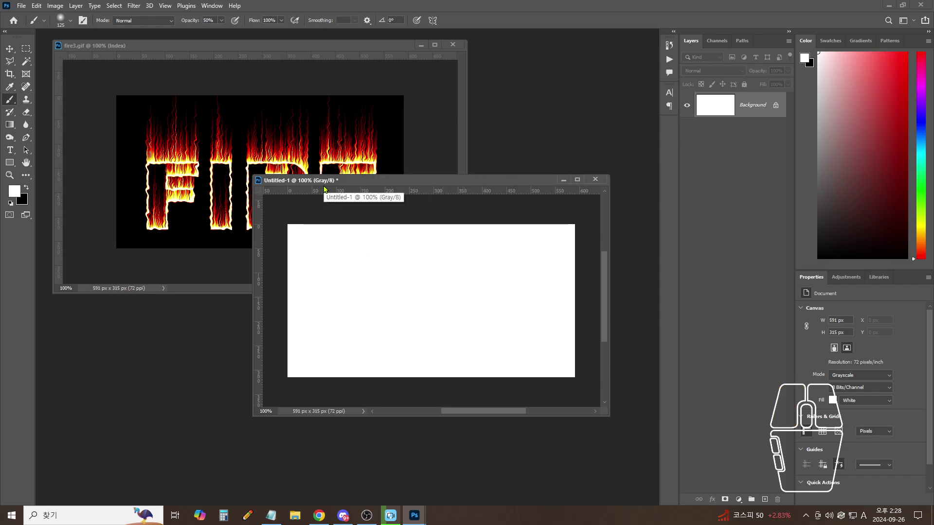
Swap the colours and fill the whole canvas with solid black.
mouse_move(317, 185)
mouse_down()
mouse_move(346, 189)
mouse_move(335, 182)
mouse_move(322, 181)
mouse_move(346, 195)
mouse_up()
key(x)
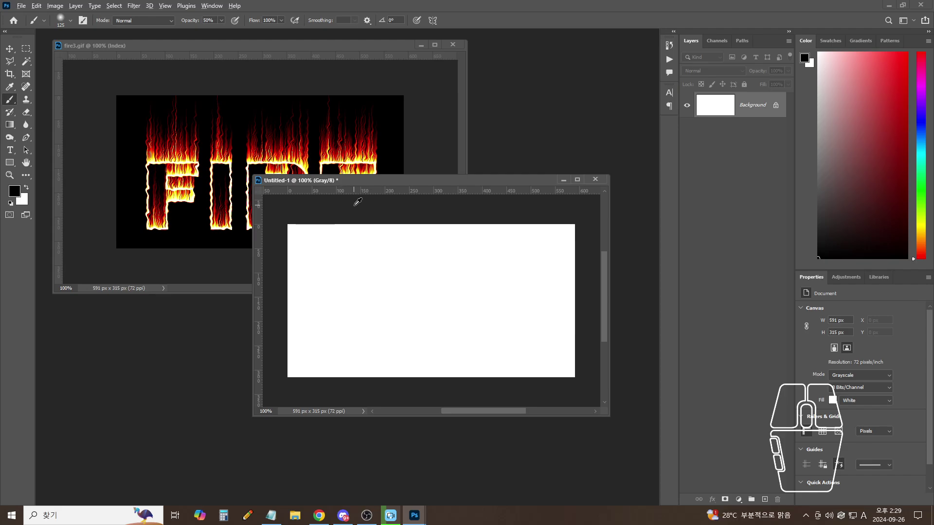
key(alt+BackSpace)
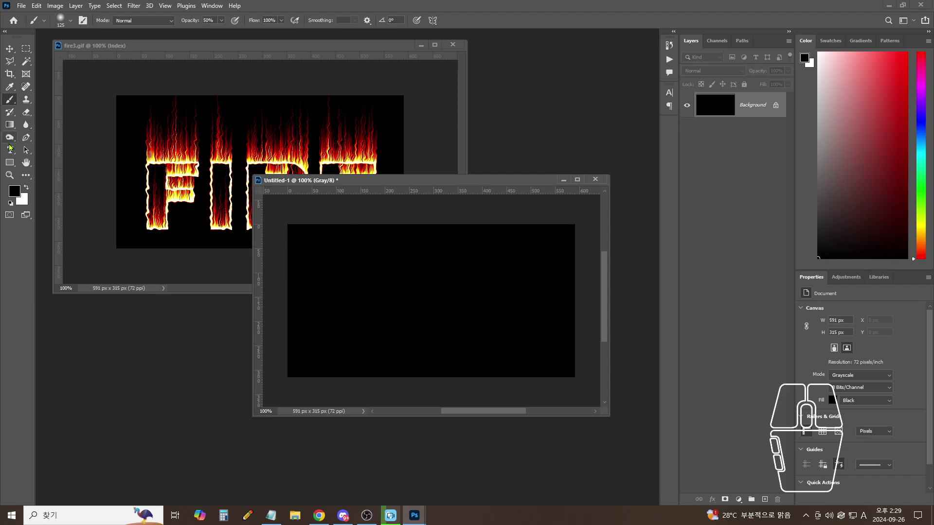
Select the Type tool and check the reference notes.
click(10, 149)
click(271, 515)
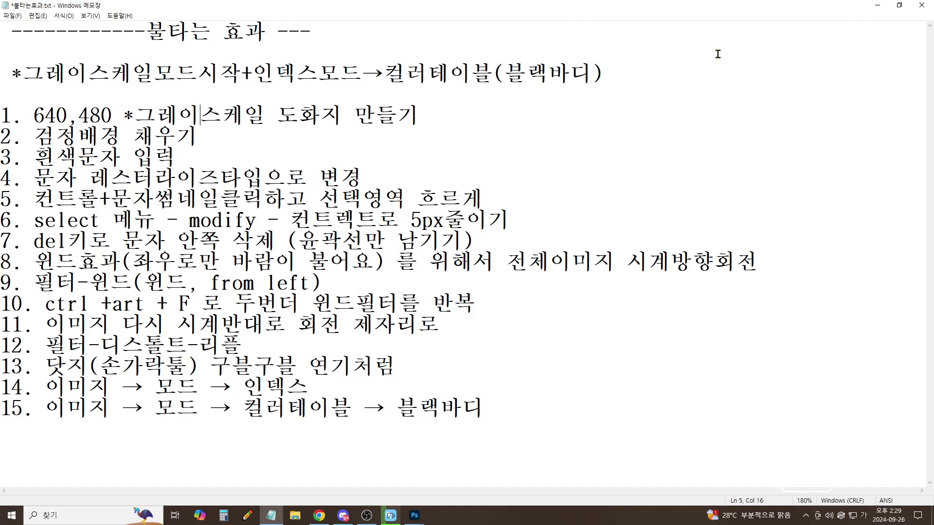
click(878, 5)
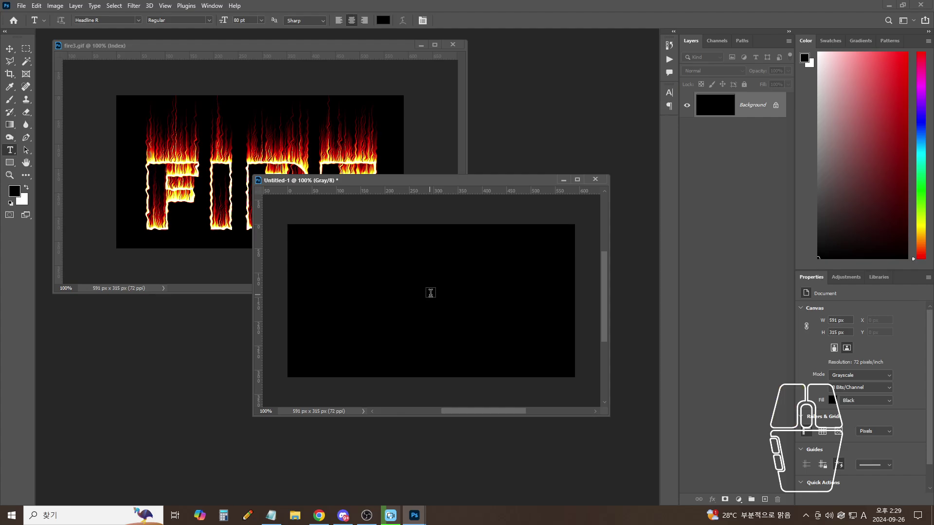
Type 'FIRE' in white on the black canvas and commit it.
click(467, 291)
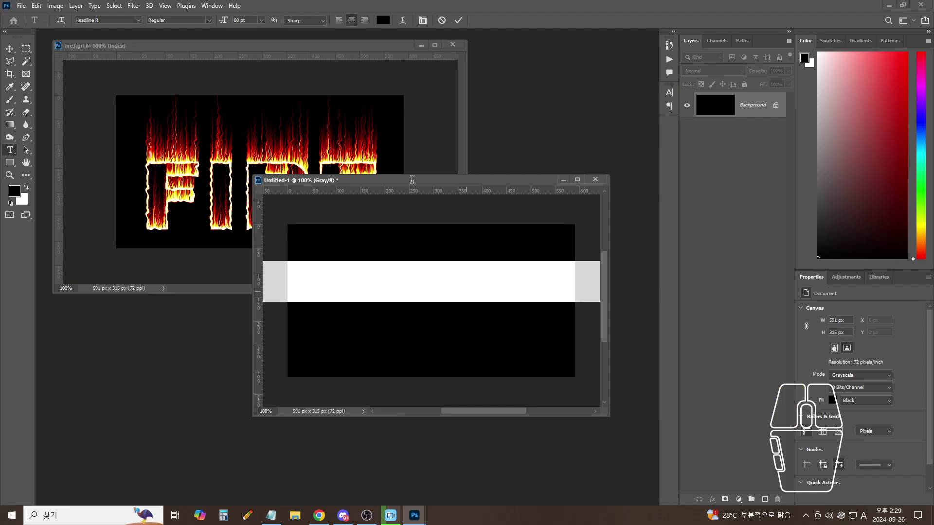
key(Escape)
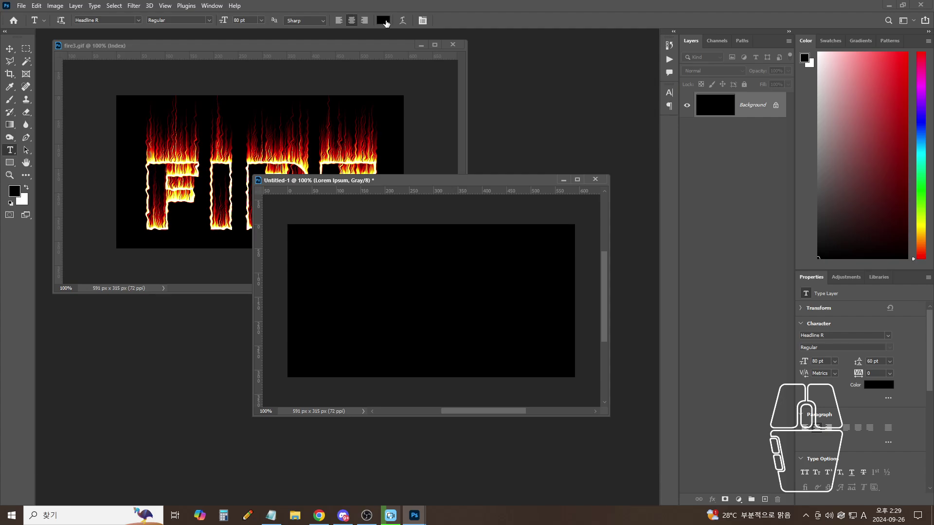
click(383, 20)
click(509, 118)
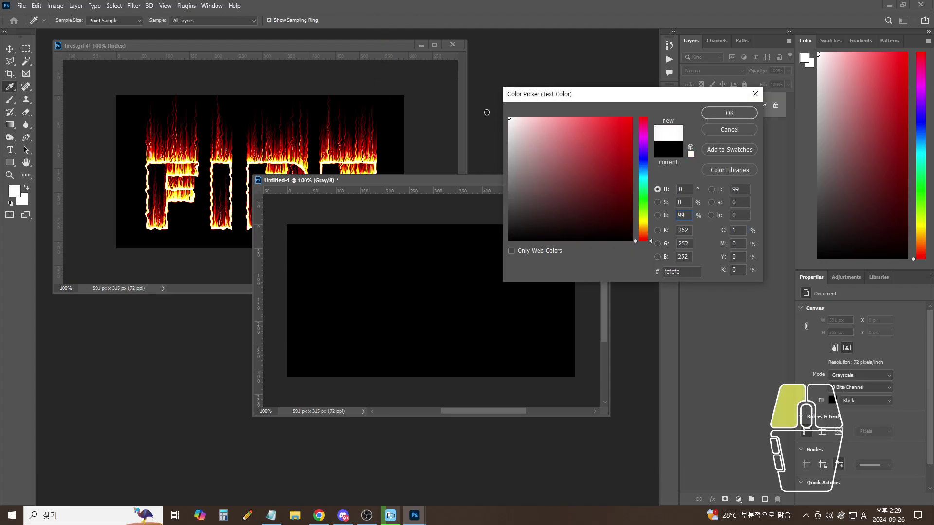
click(703, 113)
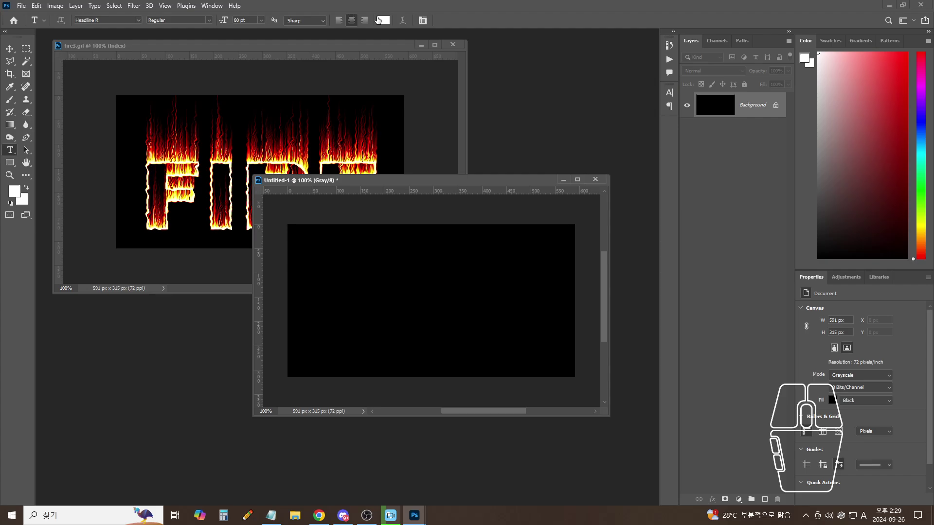
click(428, 300)
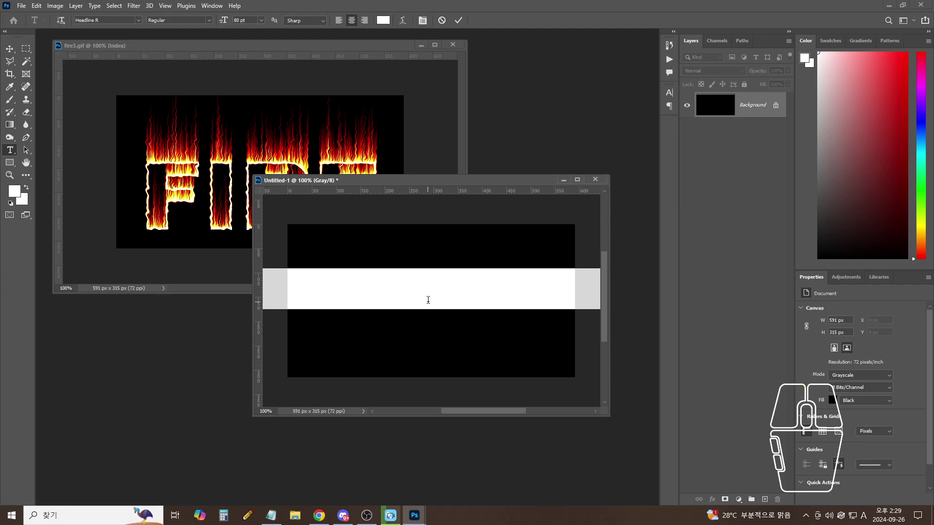
text(F)
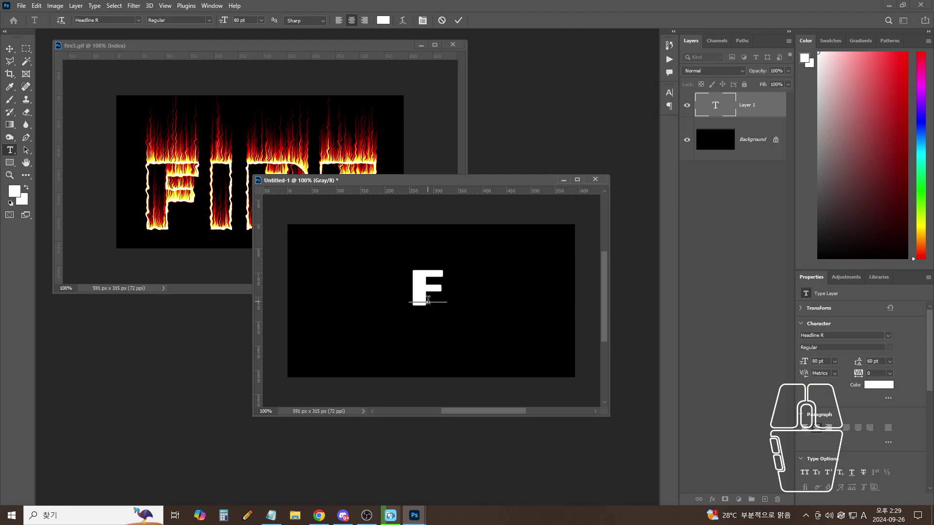
text(IRE)
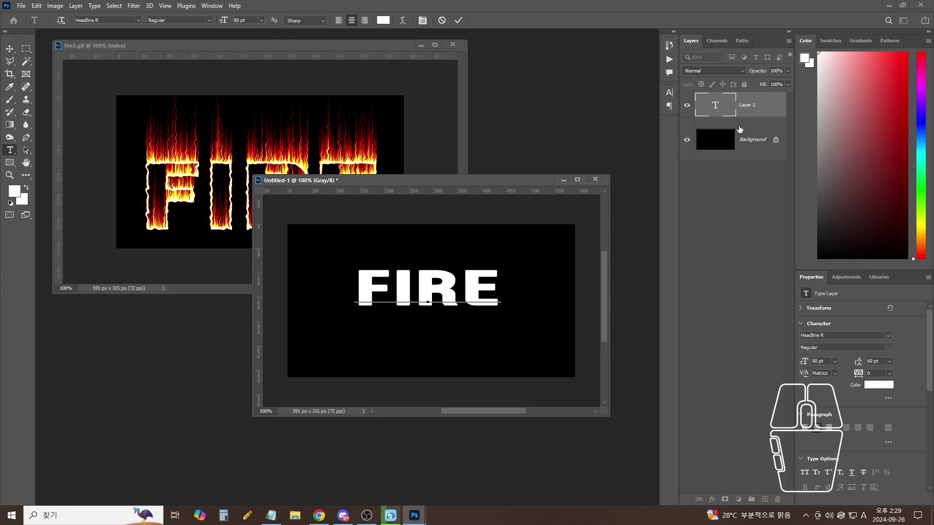
click(752, 105)
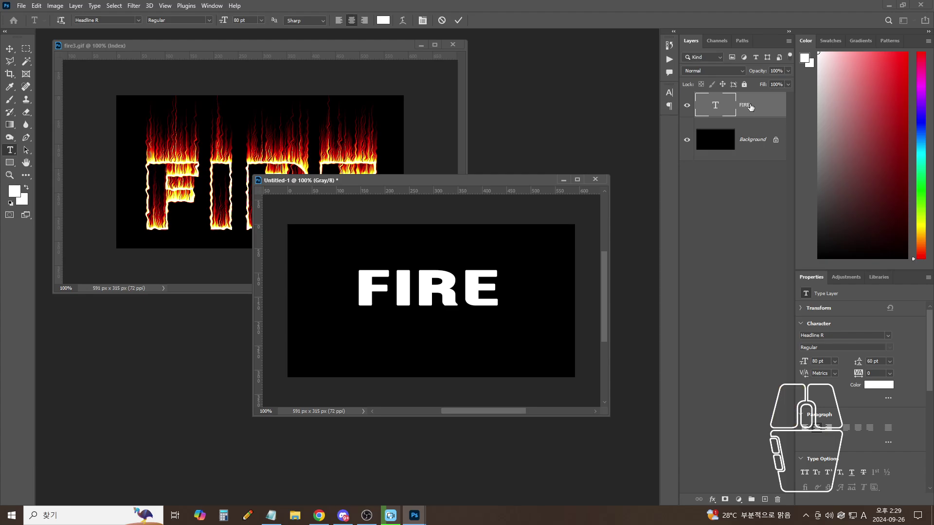
Scale FIRE up to about 112.59 pt with Free Transform.
key(ctrl+t)
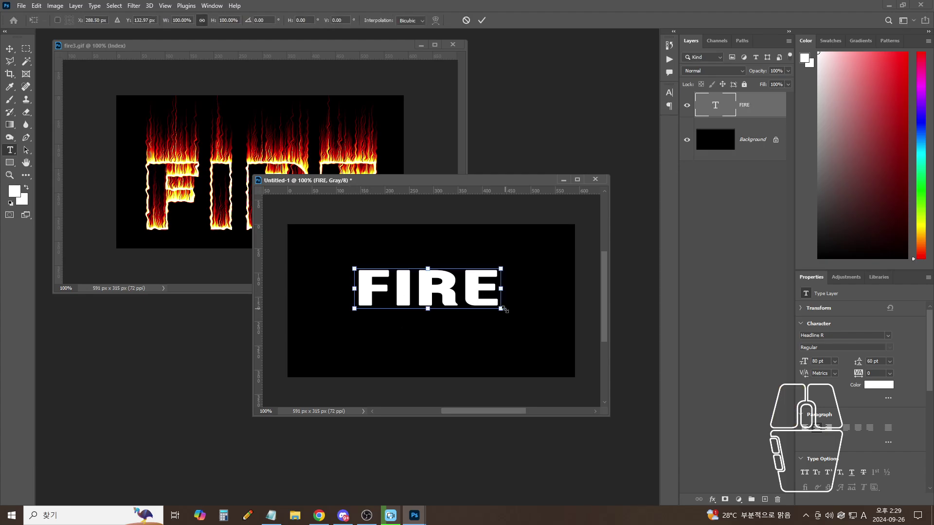
mouse_move(500, 307)
mouse_down()
mouse_move(548, 348)
mouse_move(559, 327)
mouse_move(505, 323)
mouse_up()
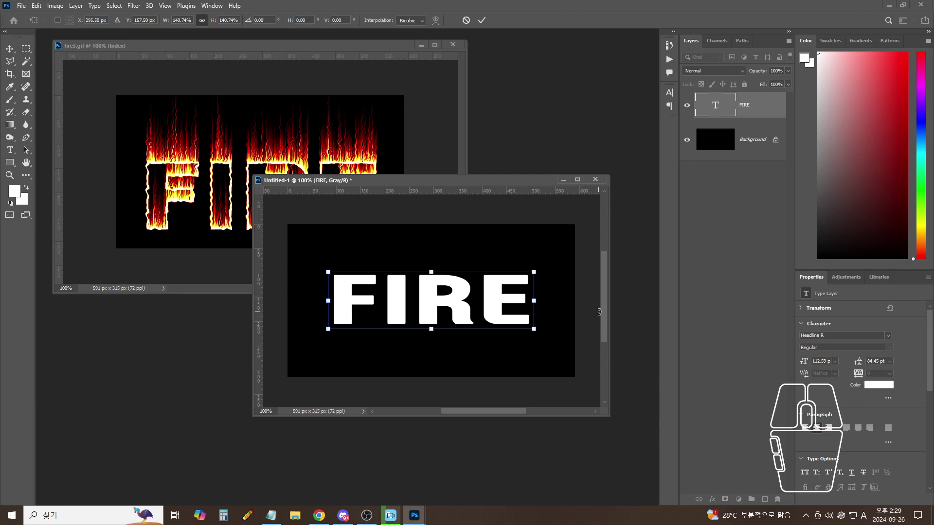
key(Return)
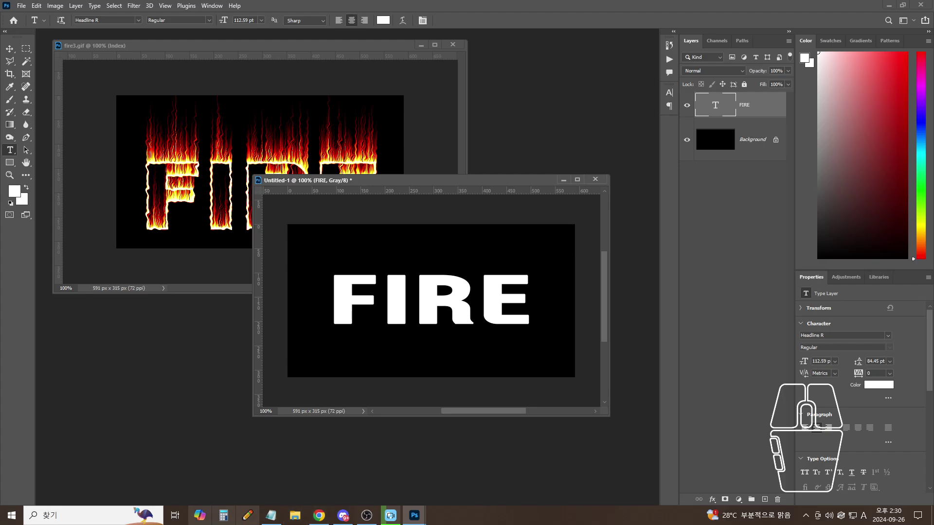
click(70, 520)
Search 'ru' and launch RustDesk to show the remote Photoshop session.
text(rus)
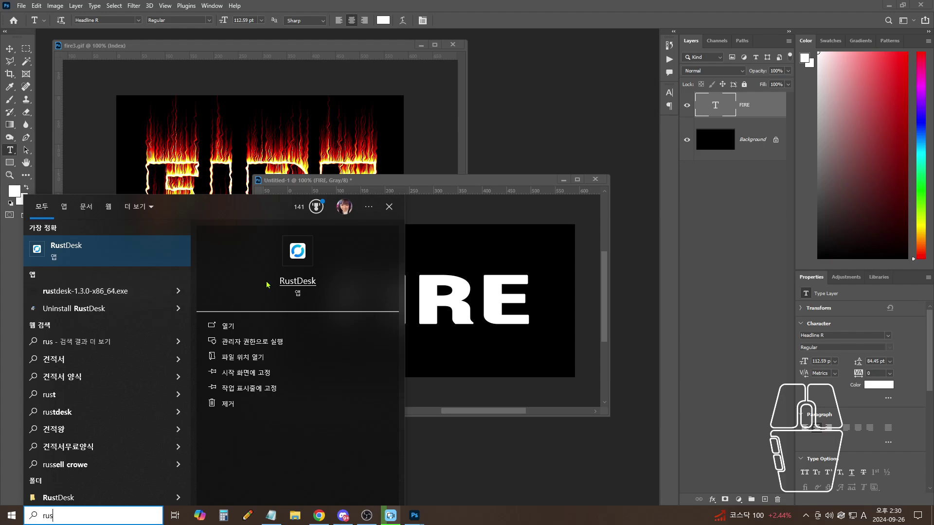
click(302, 282)
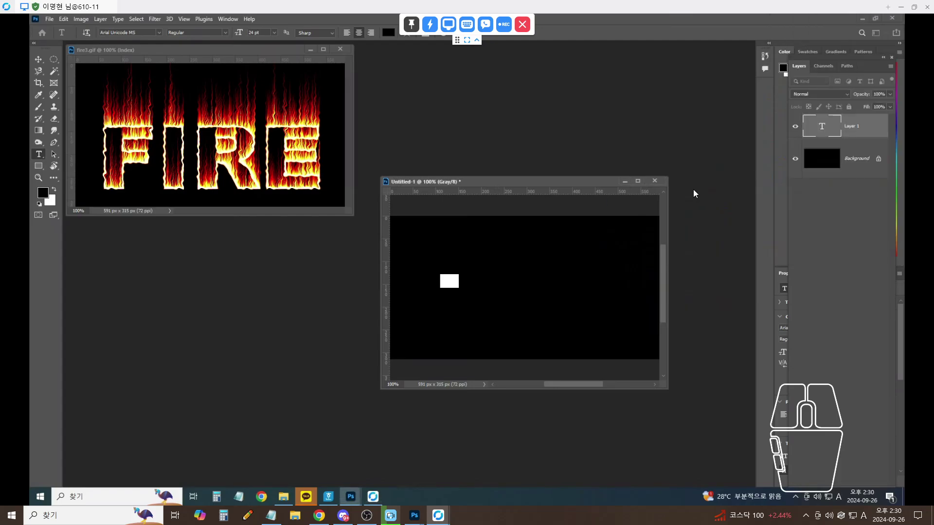
Type 'FIRE' in white on the remote black canvas and commit it.
click(477, 40)
click(388, 32)
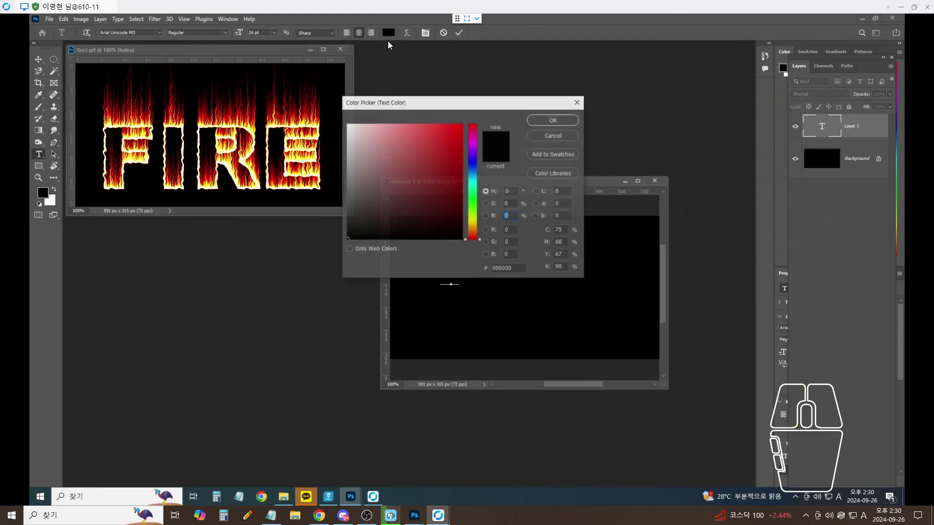
click(347, 125)
click(554, 121)
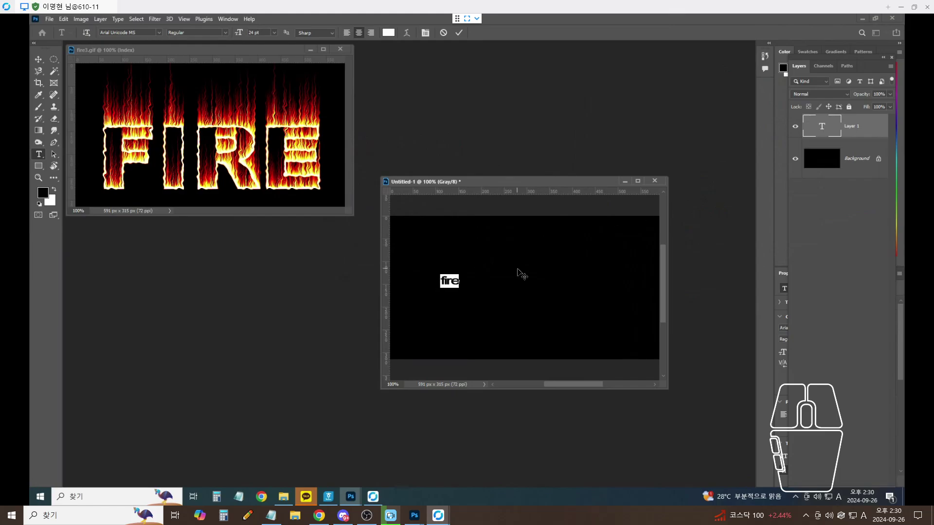
text(FIRE)
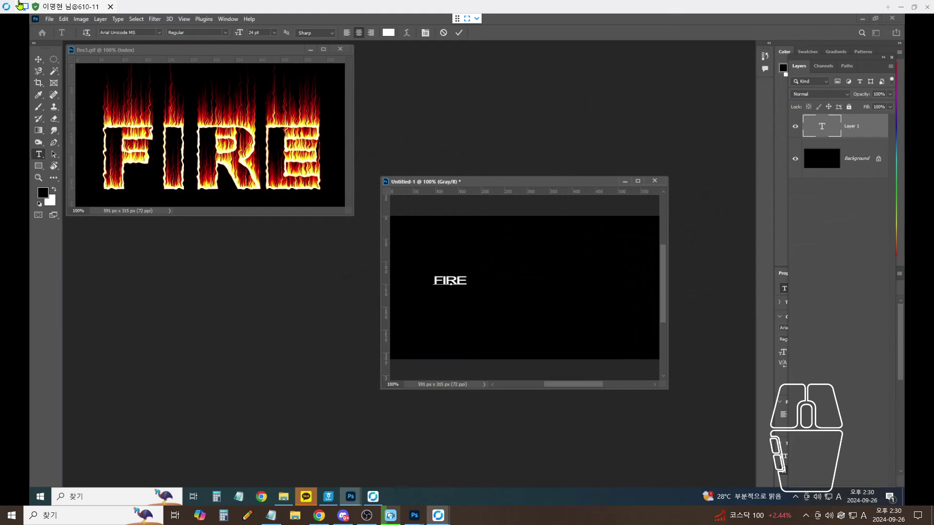
click(38, 59)
Enlarge FIRE to about 600% and move it up toward the canvas centre.
key(ctrl+t)
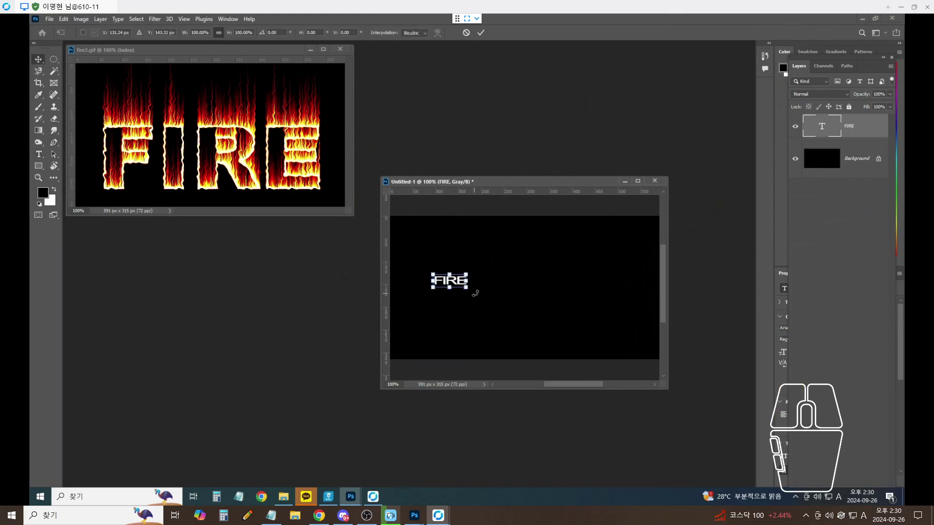
drag(468, 287, 631, 289)
scroll(567, 229, up, 3)
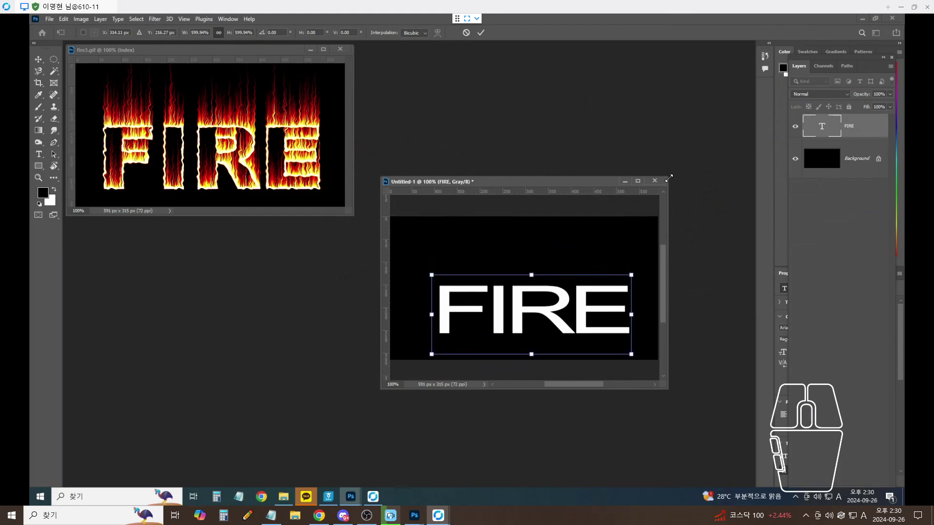
drag(669, 178, 743, 91)
key(Return)
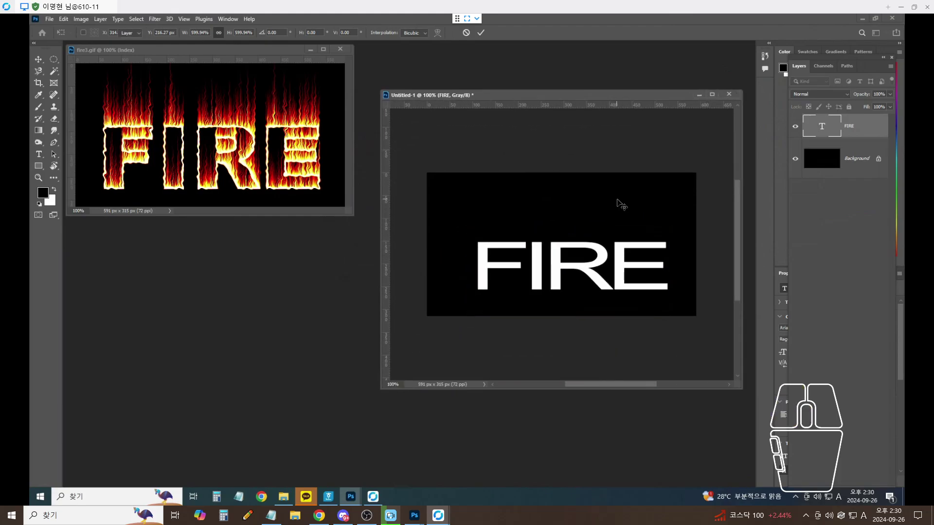
key(v)
drag(586, 275, 581, 245)
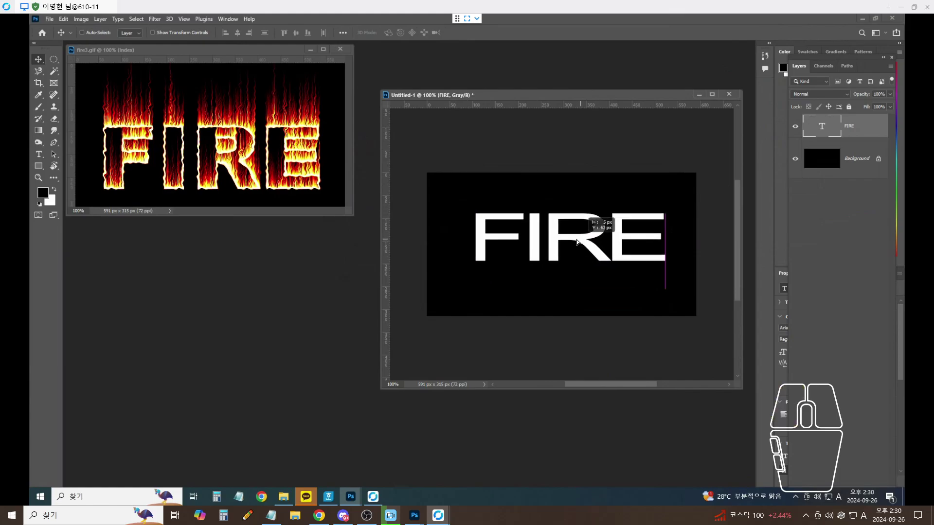
Set the FIRE text in the HYGothic-Extra font.
click(40, 158)
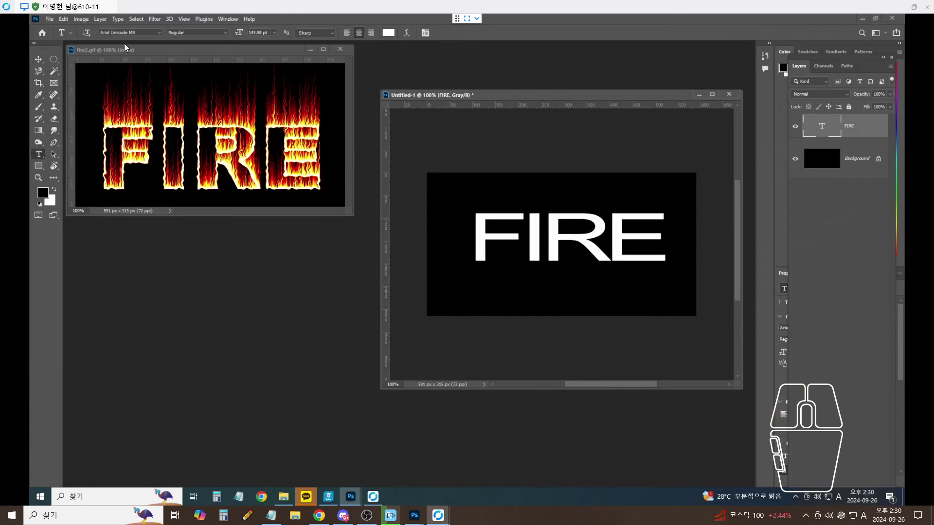
click(159, 32)
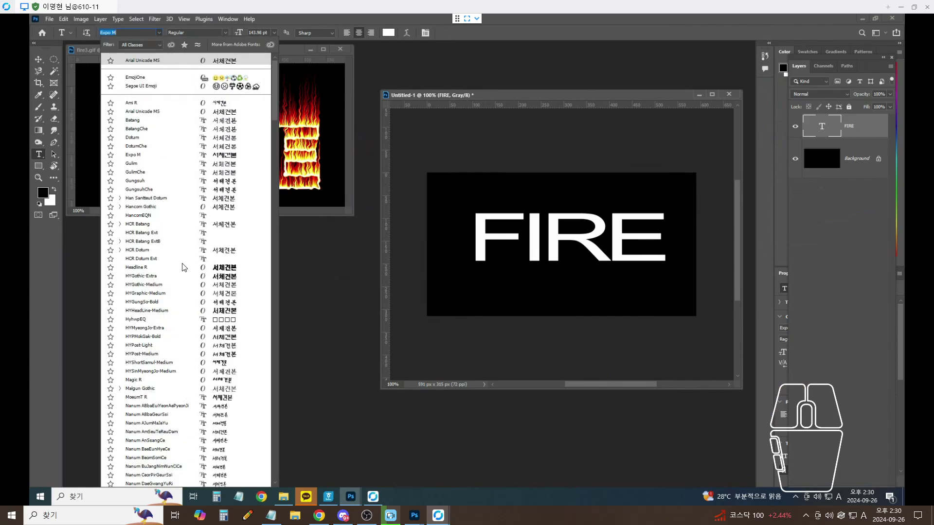
click(153, 264)
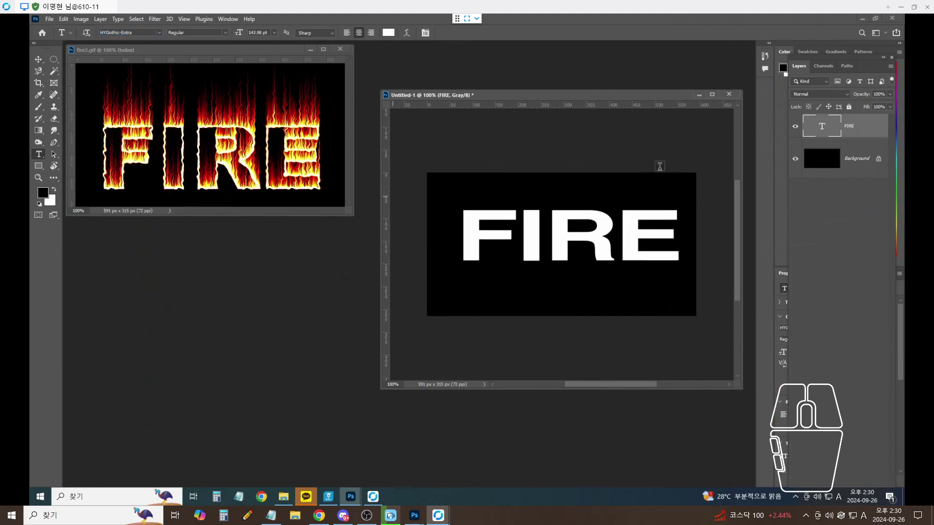
Narrow FIRE to 83.67% width and centre it on the black canvas.
click(39, 59)
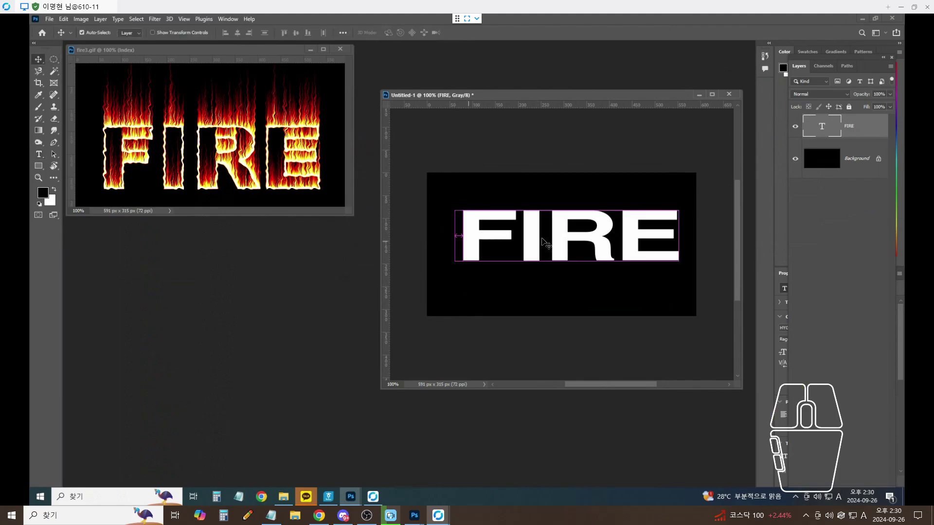
key(ctrl+t)
drag(678, 240, 644, 240)
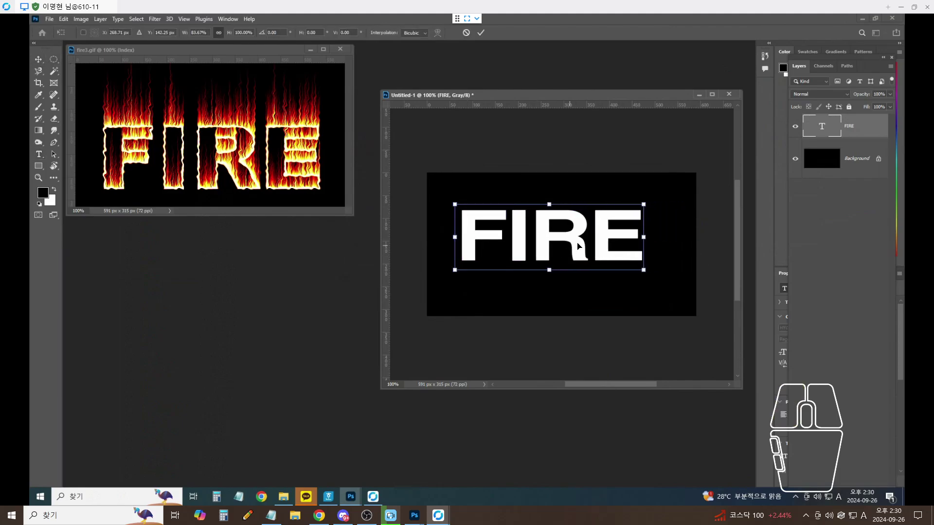
drag(578, 246, 597, 248)
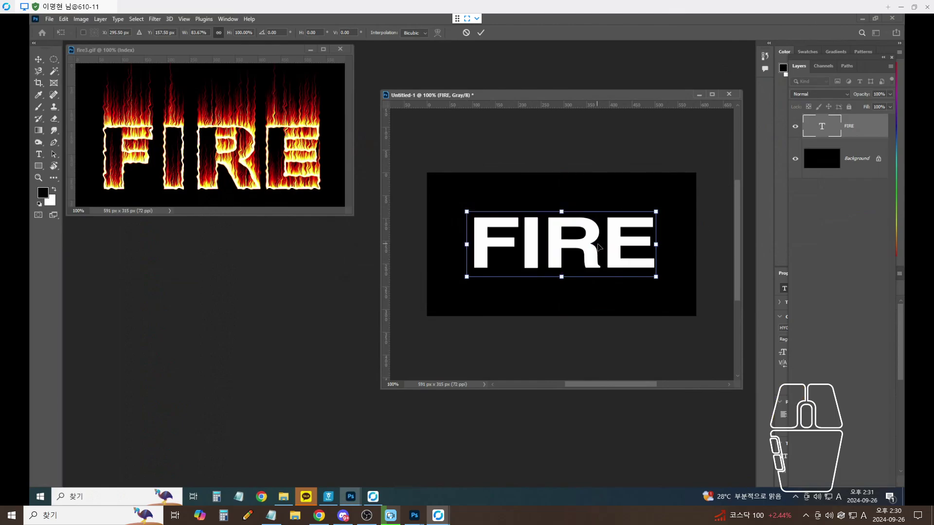
key(Return)
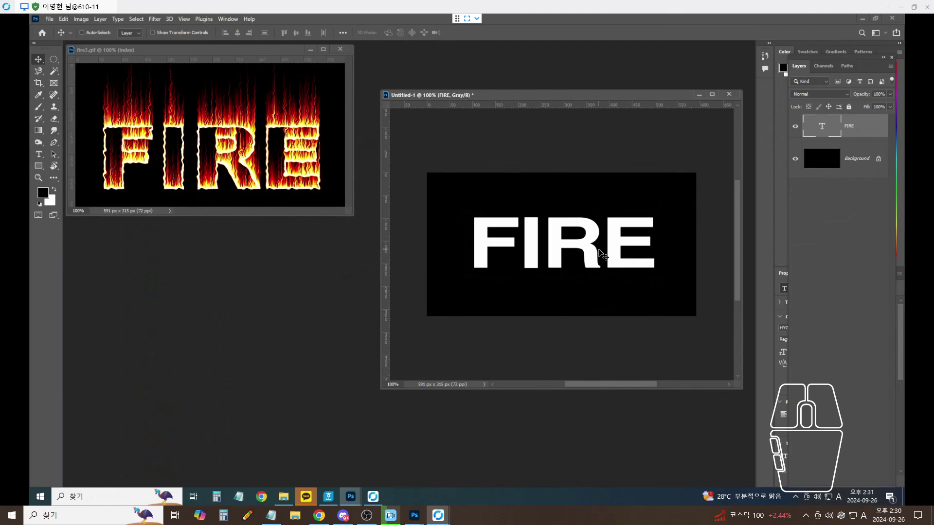
click(271, 515)
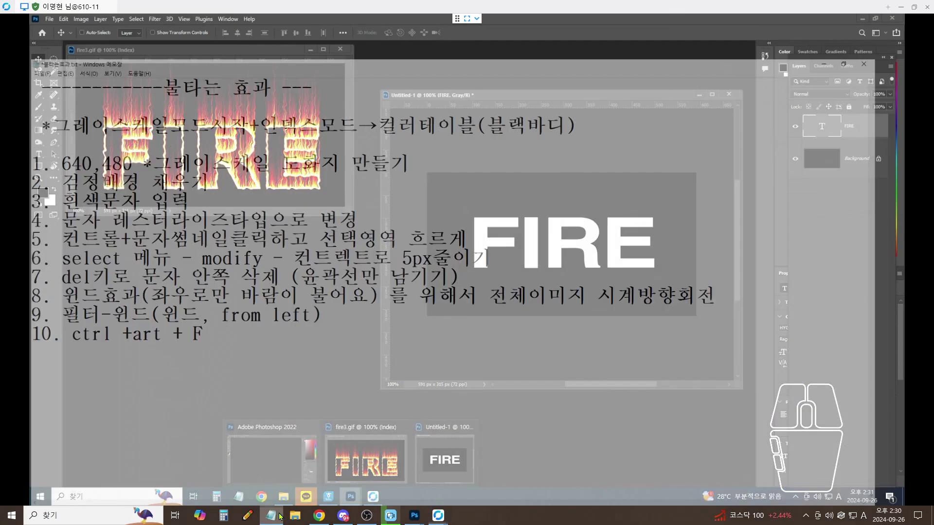
key(ctrl+2)
drag(35, 186, 450, 186)
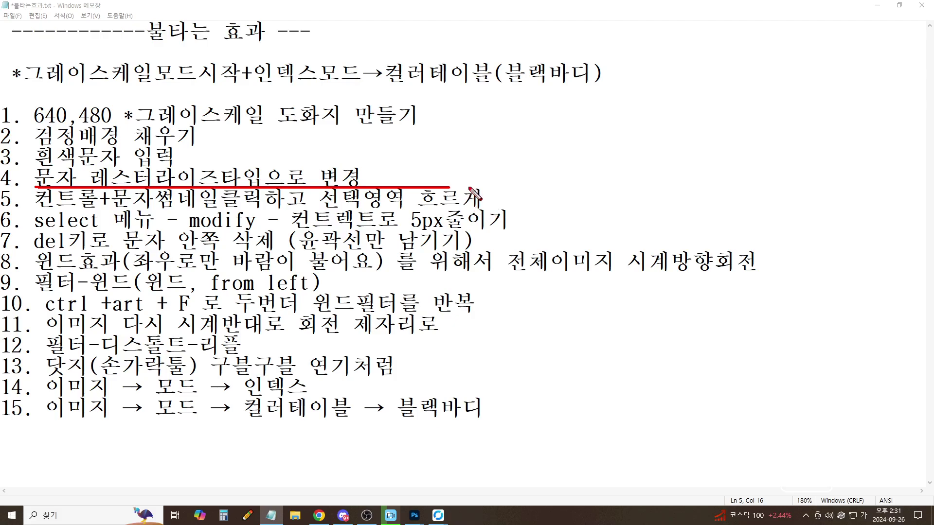
click(878, 5)
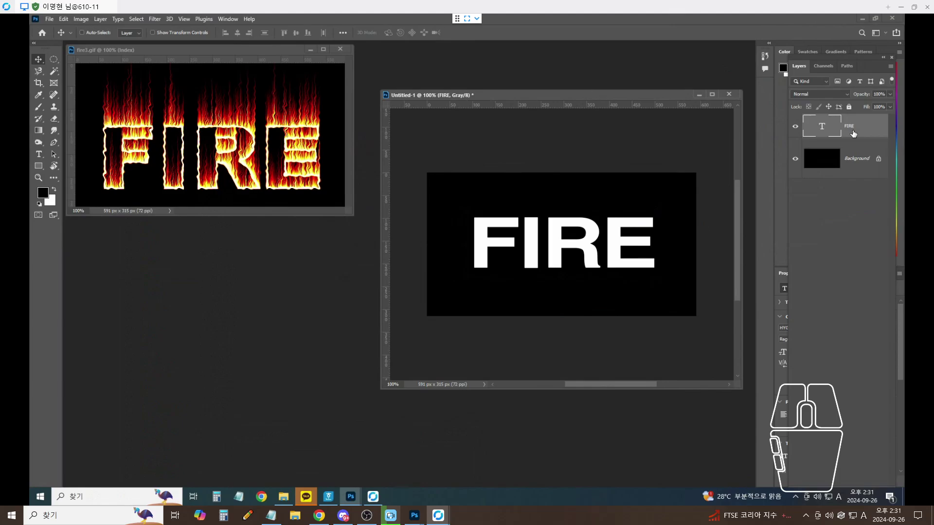
Rasterize the FIRE type layer from its Layers panel context menu.
right_click(852, 129)
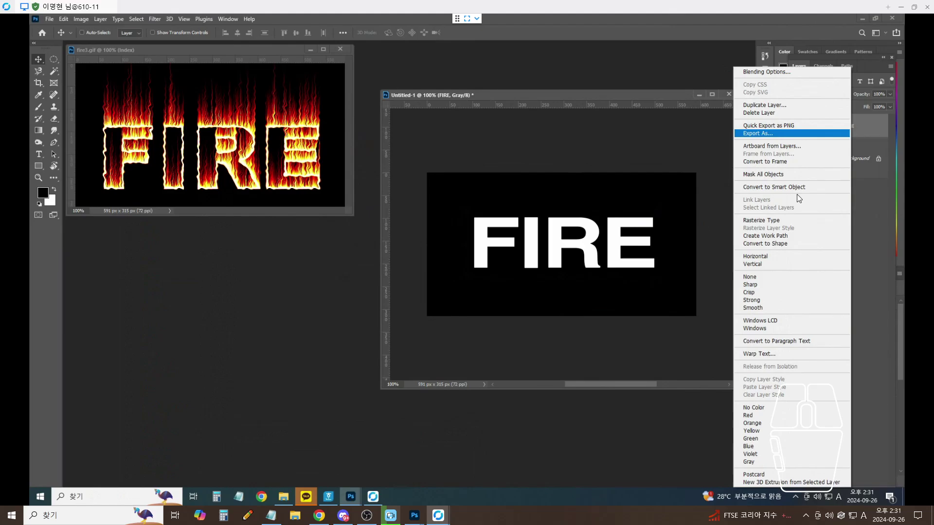
click(763, 223)
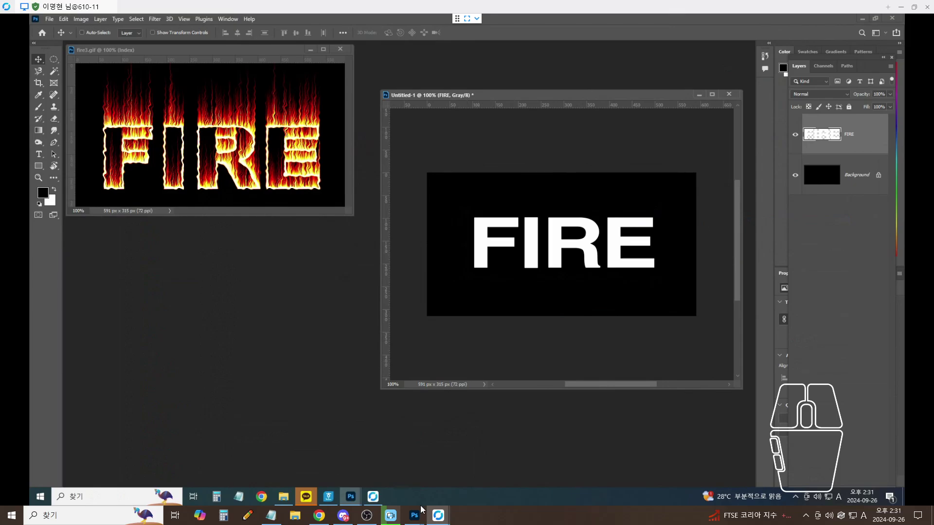
Connect to the second remote computer and rasterize its FIRE text layer.
mouse_move(435, 521)
click(385, 476)
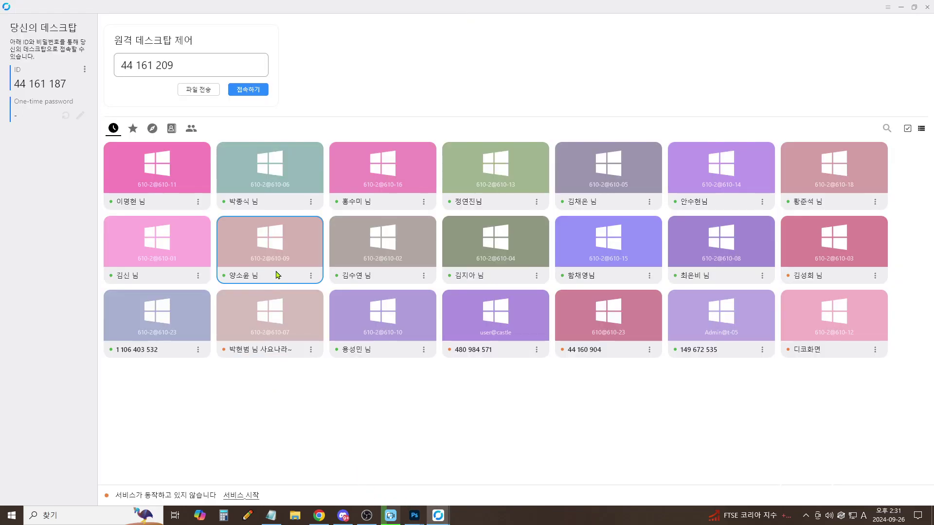
double_click(503, 189)
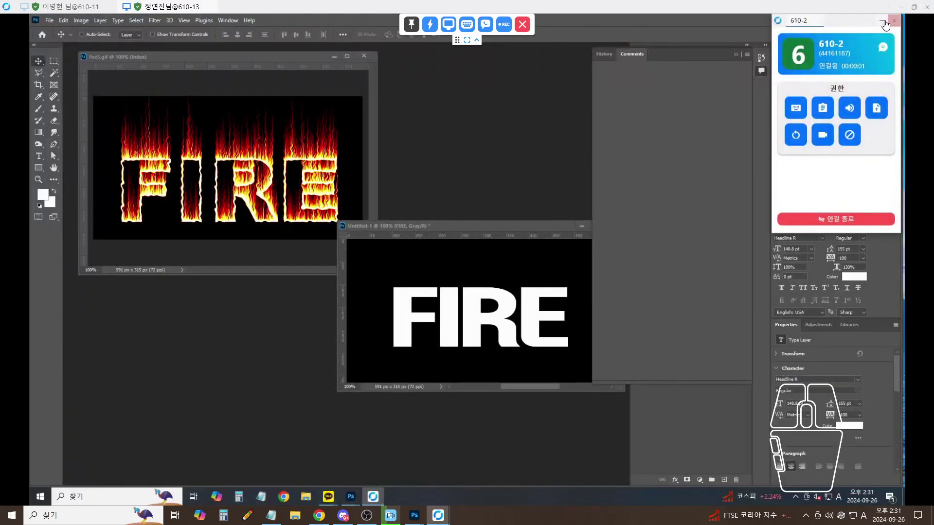
click(881, 21)
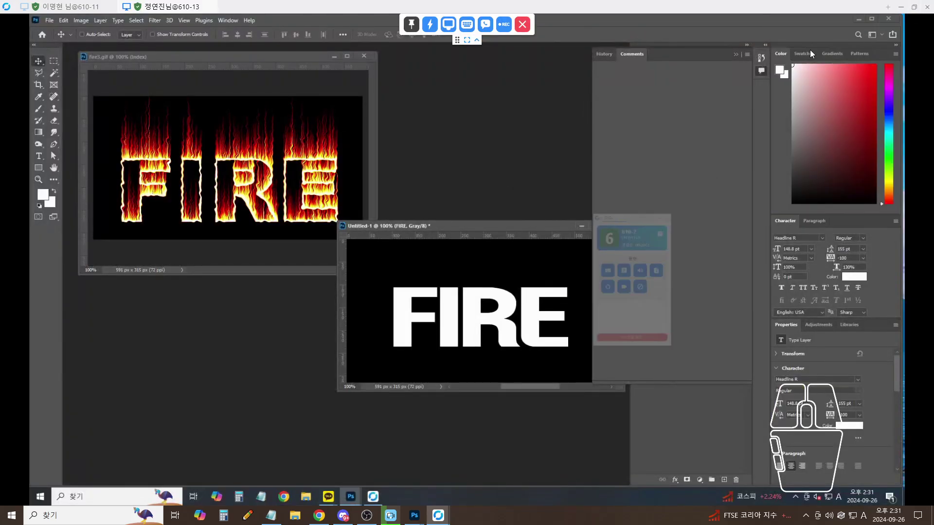
click(734, 54)
right_click(698, 118)
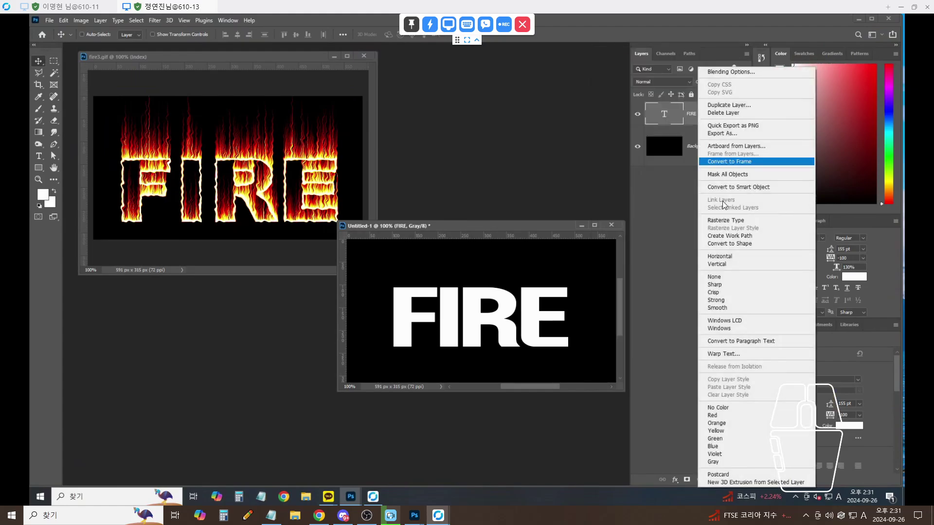
click(725, 220)
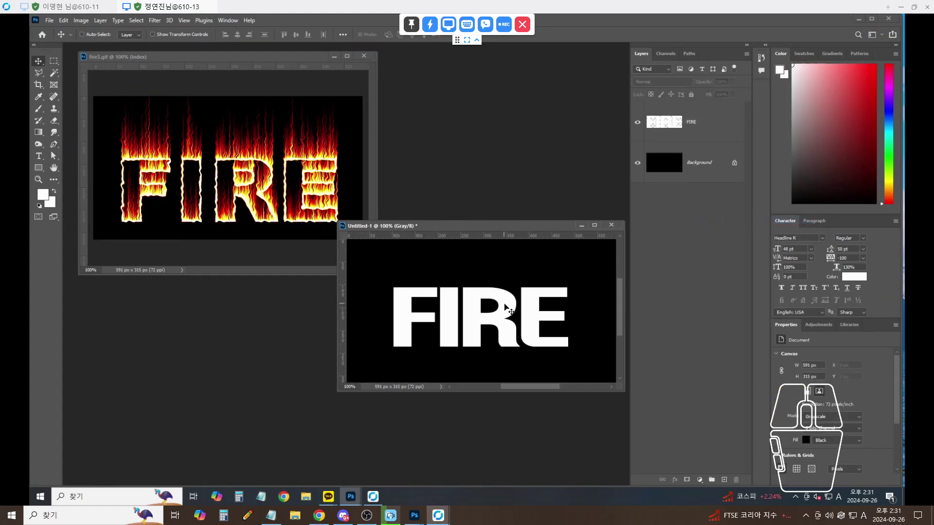
Resize the Untitled-1 window and load the FIRE letters as a selection.
drag(482, 227, 463, 184)
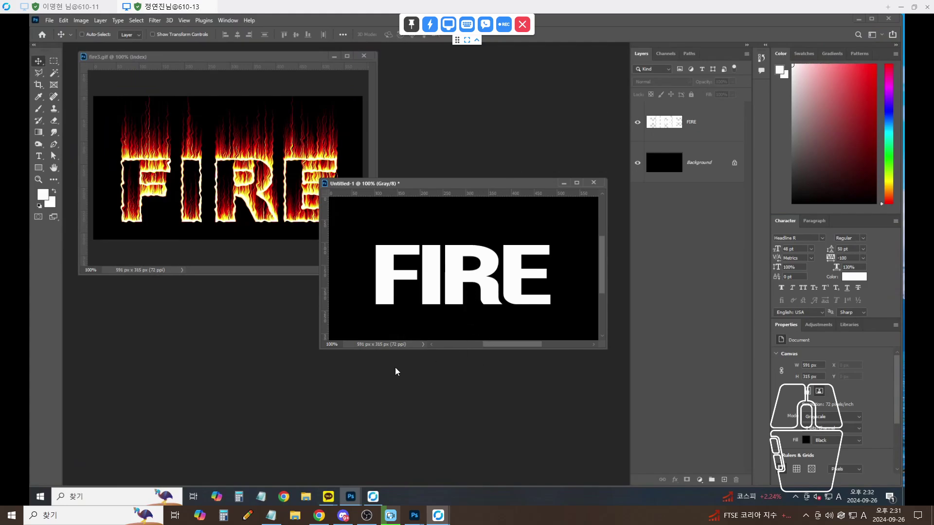
drag(321, 347, 291, 384)
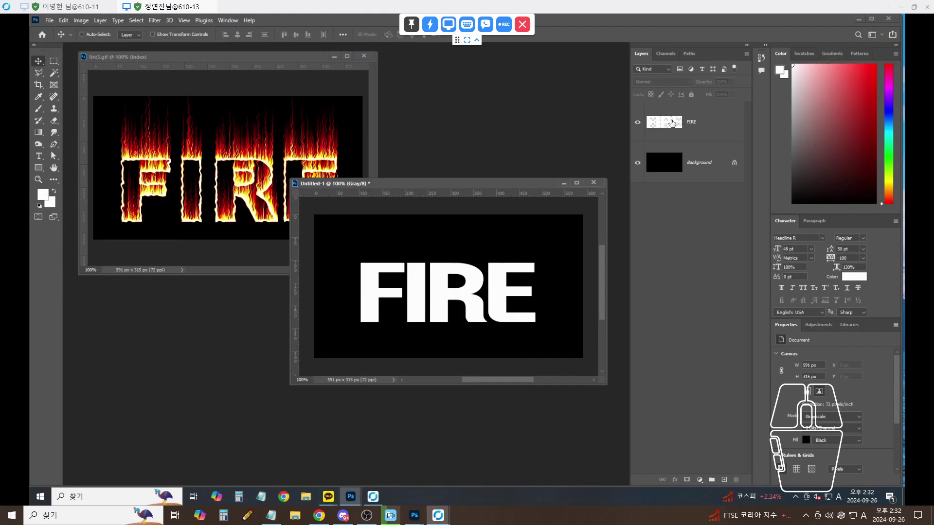
click(673, 123)
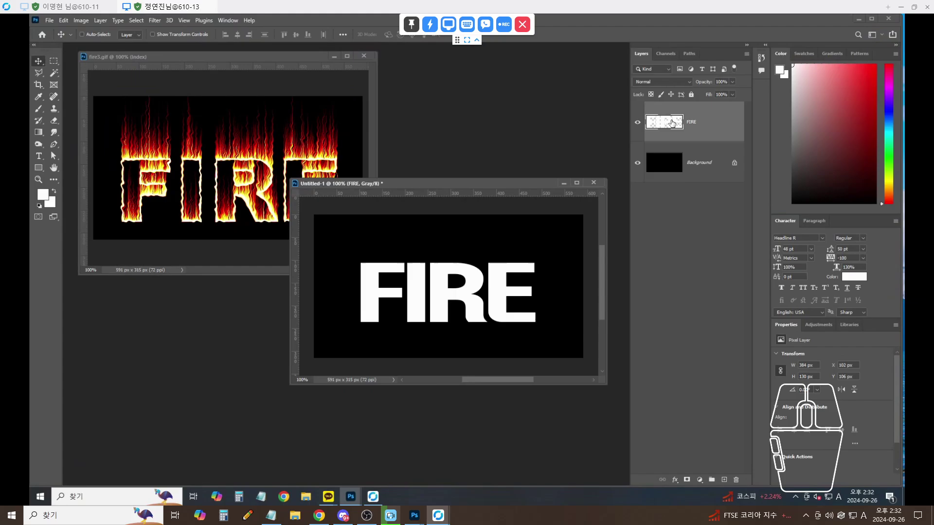
key(ctrl)
key(ctrl)
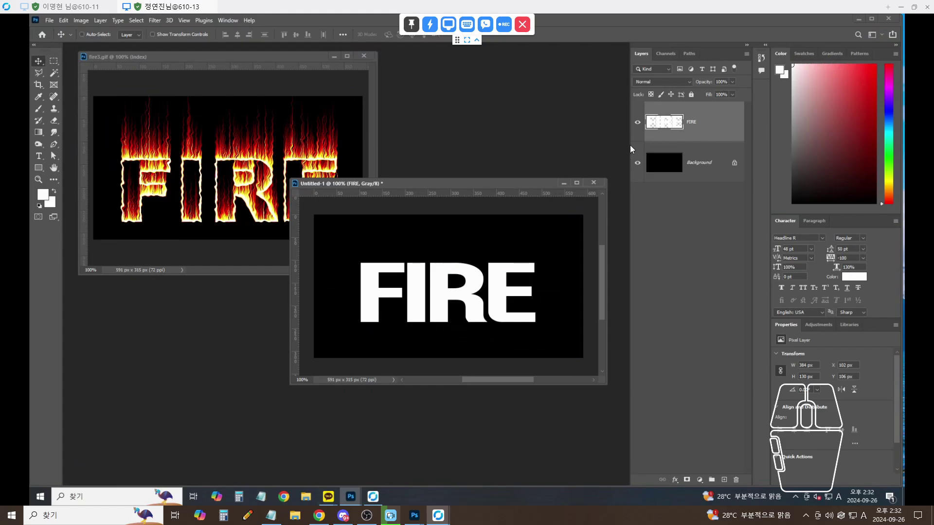
key(ctrl)
ctrl+click(677, 124)
Load the FIRE letter selection in the first remote session, then return to local Photoshop.
click(71, 6)
click(148, 6)
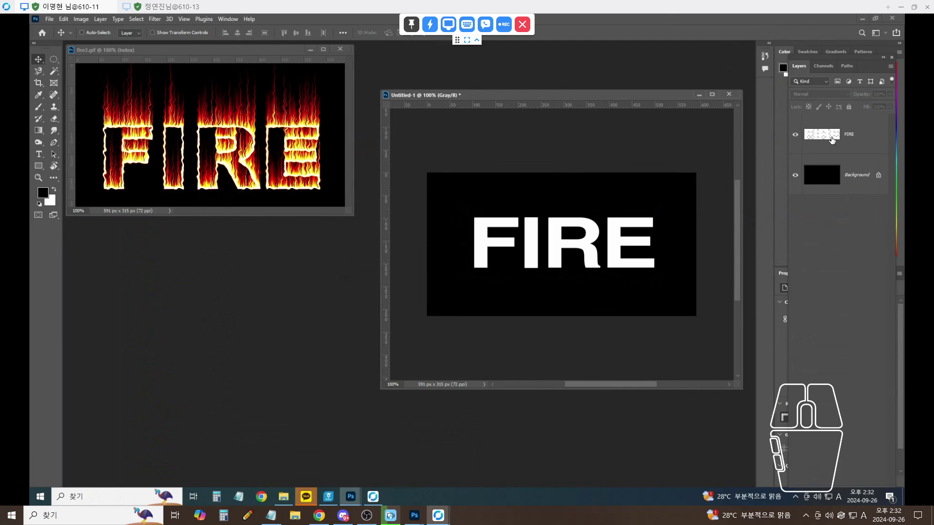
ctrl+click(832, 138)
click(414, 515)
click(511, 474)
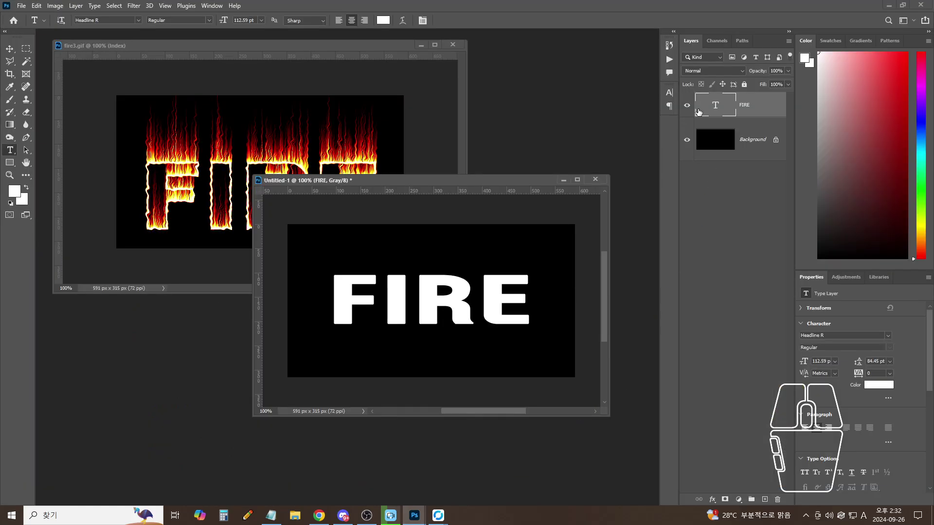
Rasterize the FIRE type layer into pixels.
right_click(713, 109)
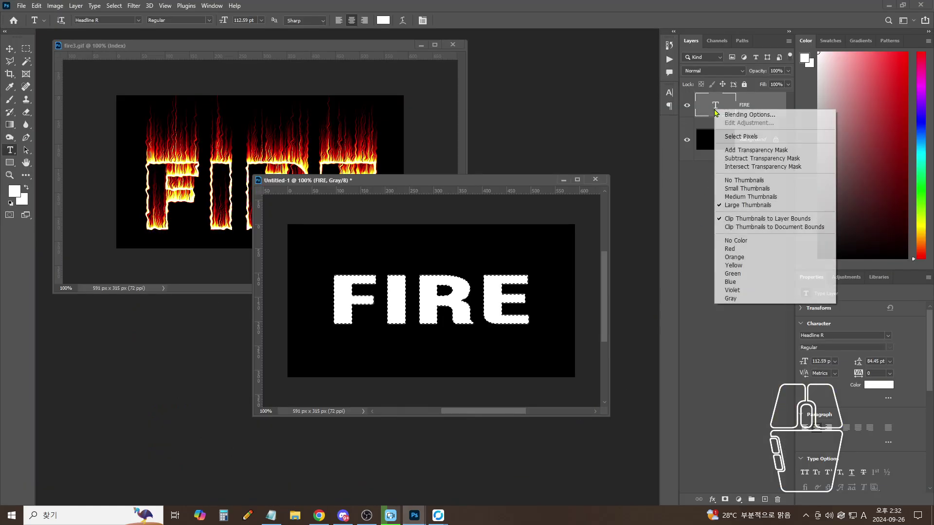
click(754, 152)
right_click(747, 111)
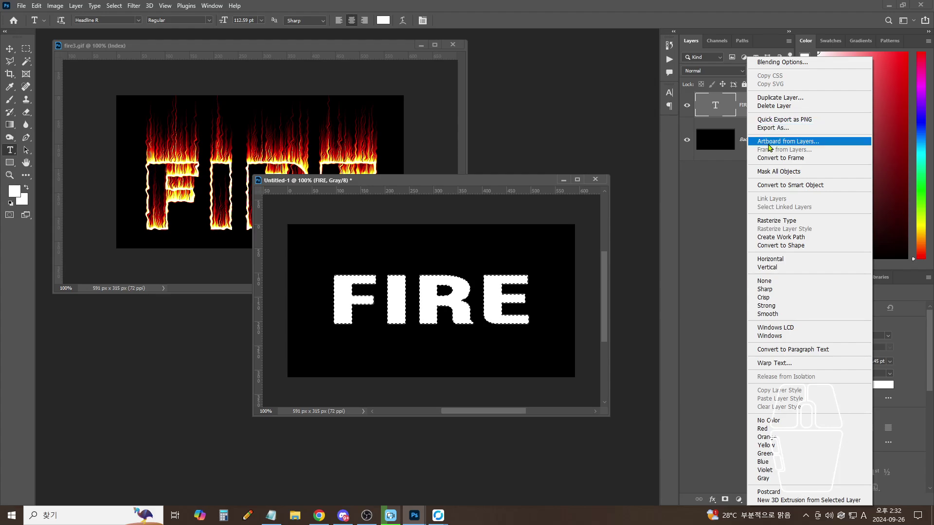
click(776, 220)
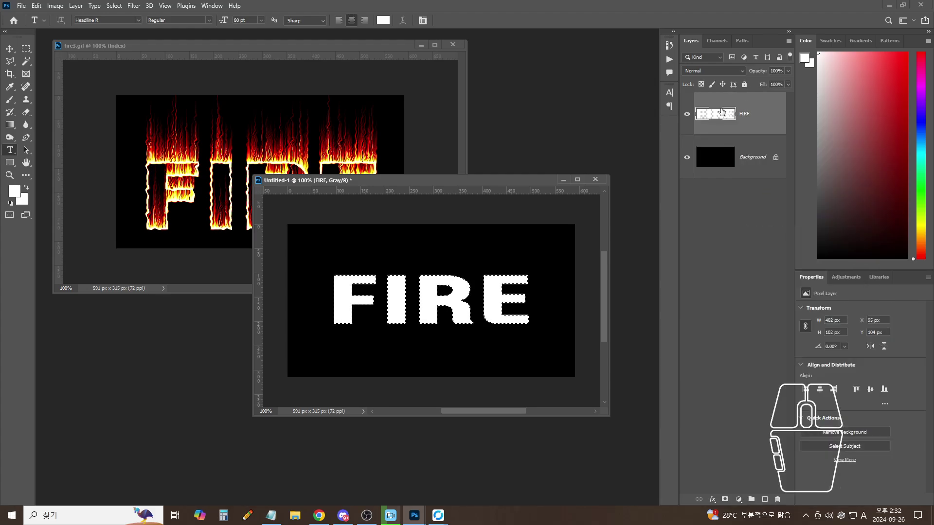
ctrl+click(725, 117)
Try contracting the letter selection by 5 px, then undo it.
click(113, 5)
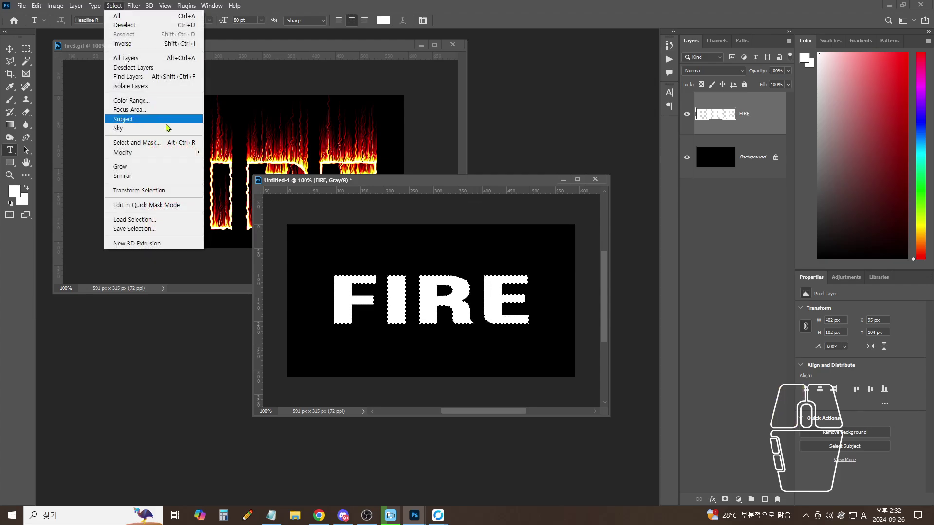
mouse_move(194, 158)
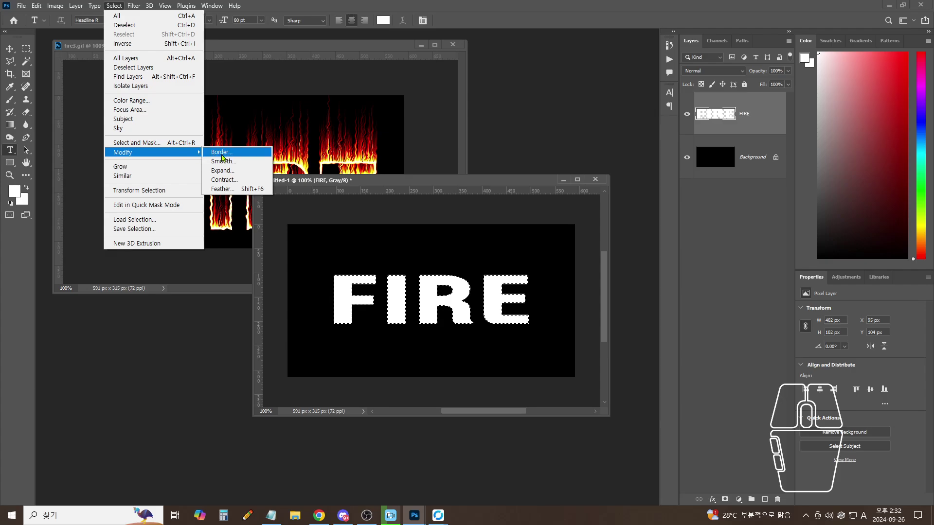
click(226, 180)
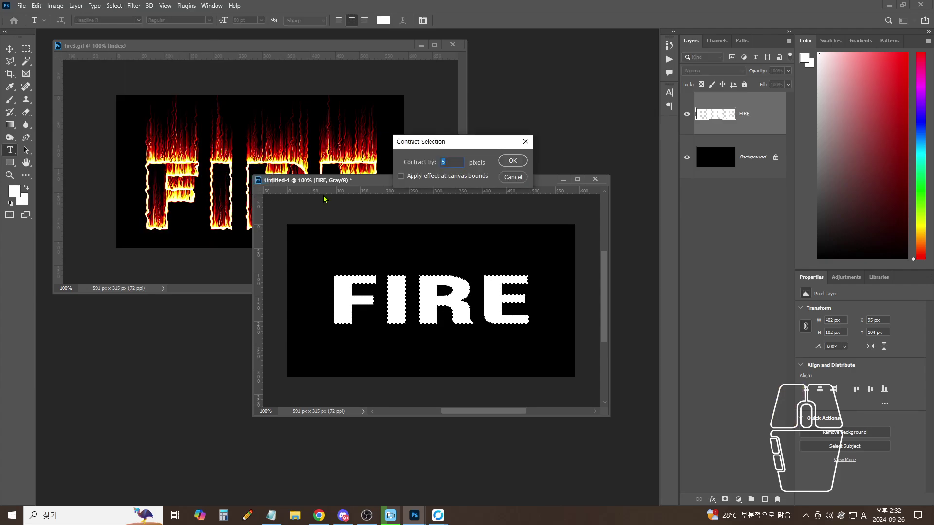
key(Return)
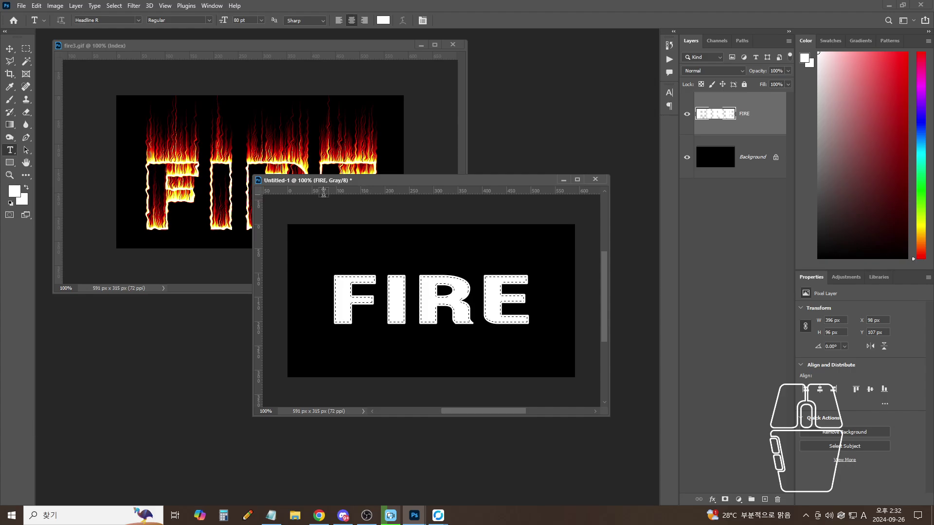
key(ctrl+z)
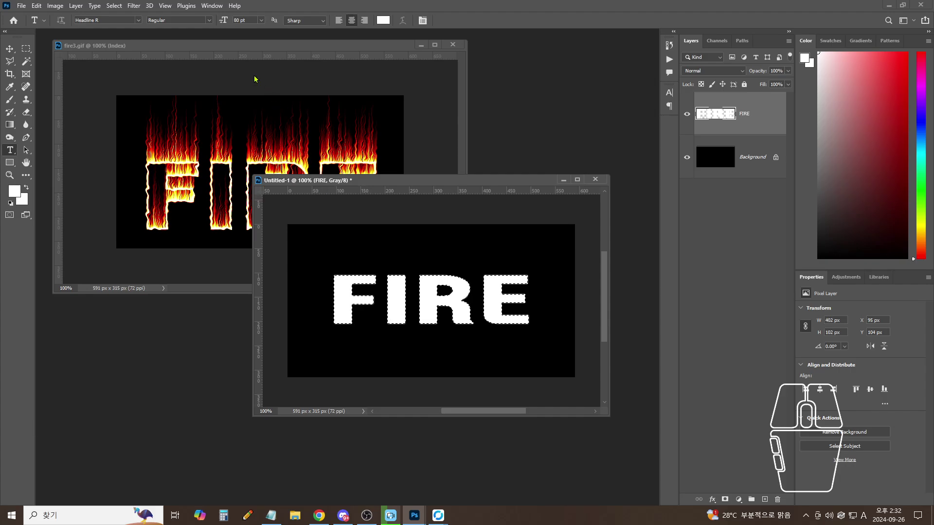
Contract the selection by 4 px, fill it with black and deselect.
click(114, 6)
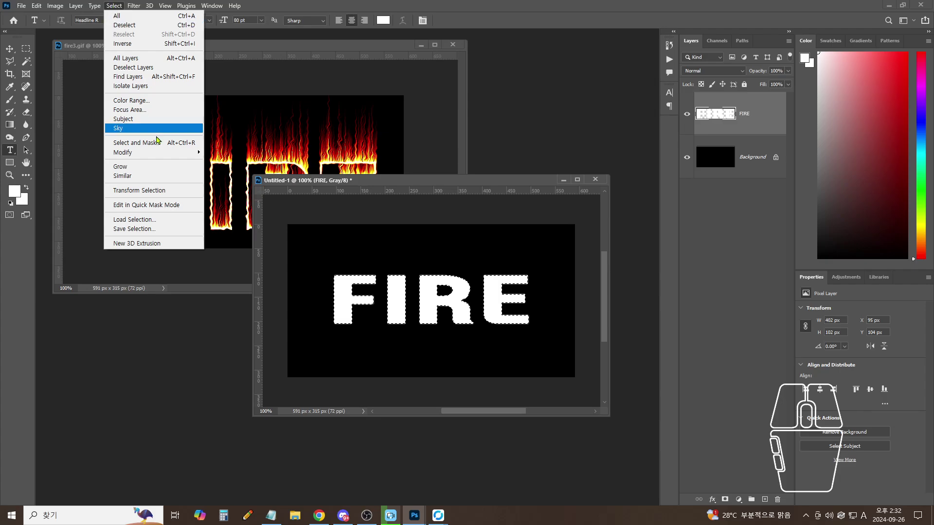
mouse_move(182, 153)
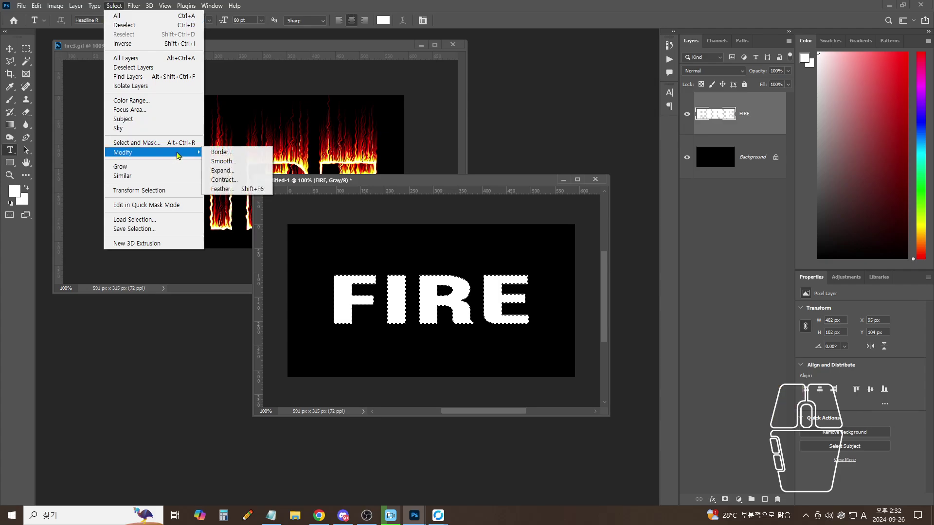
click(237, 182)
text(4)
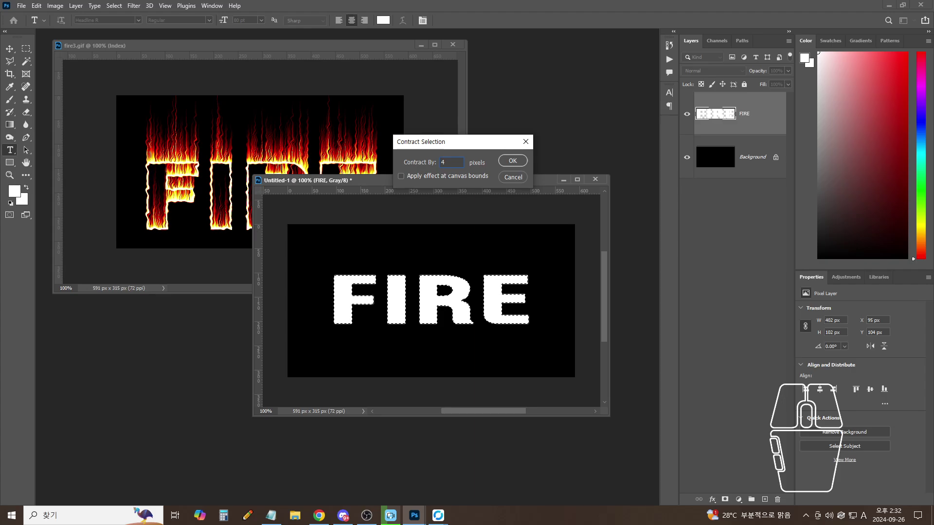
click(511, 160)
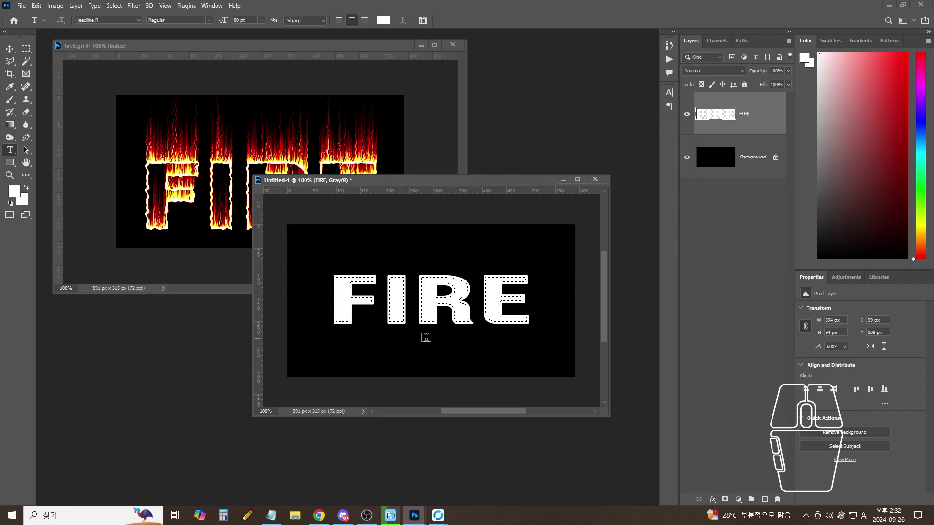
key(d)
key(alt+BackSpace)
key(ctrl+d)
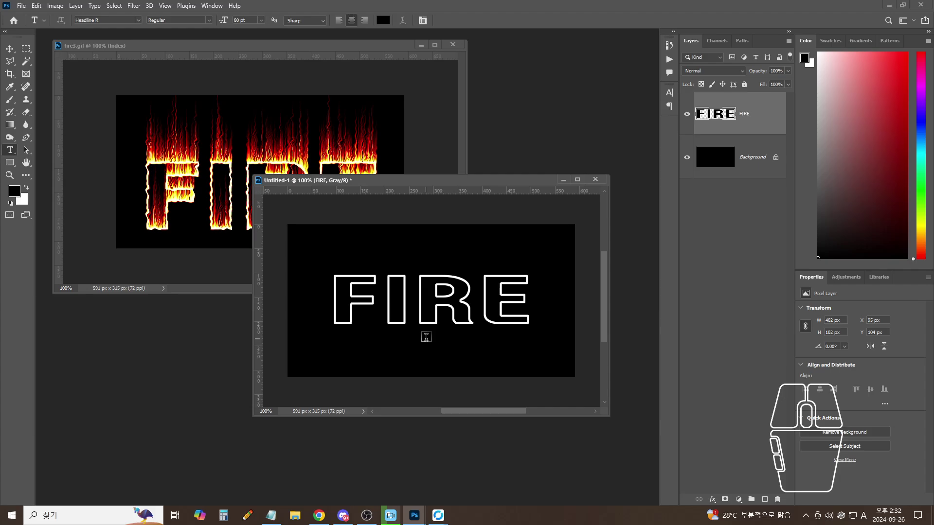
In the remote session, activate the FIRE layer and deselect around the outlines.
mouse_move(414, 515)
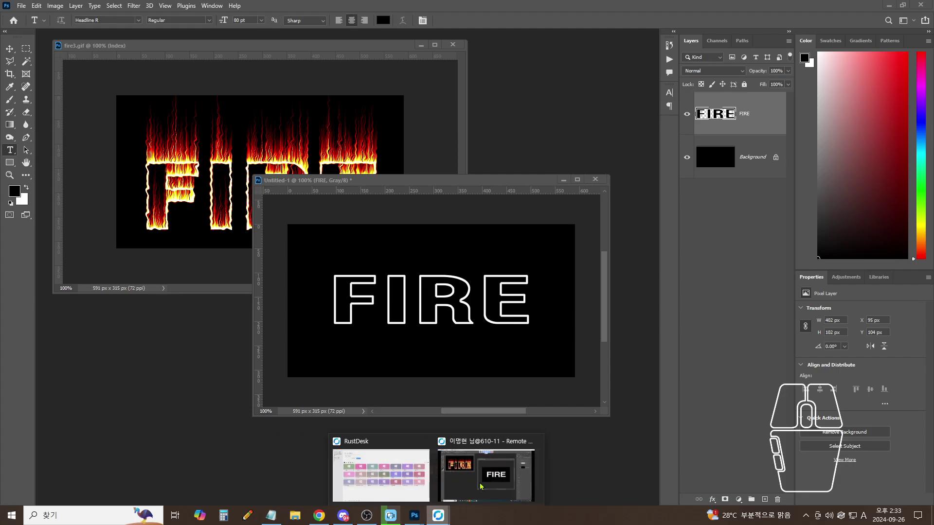
click(480, 486)
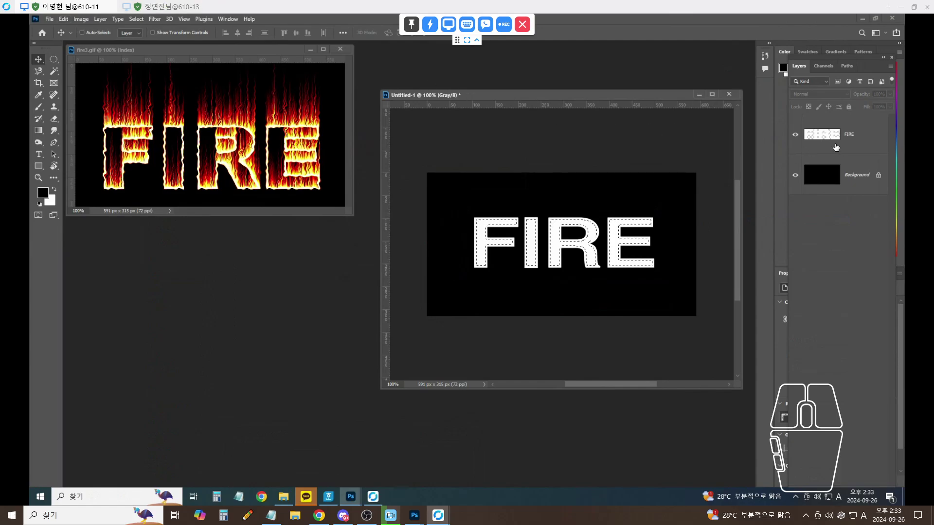
click(865, 142)
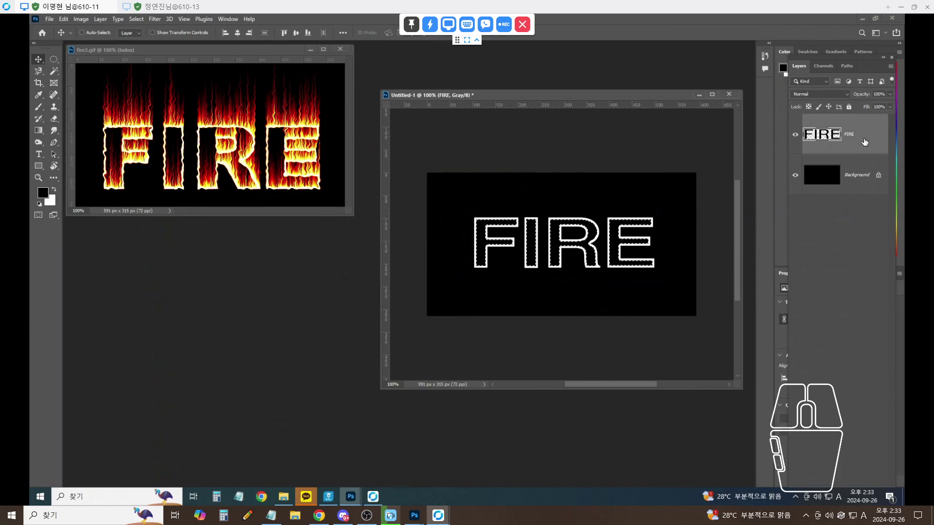
click(171, 7)
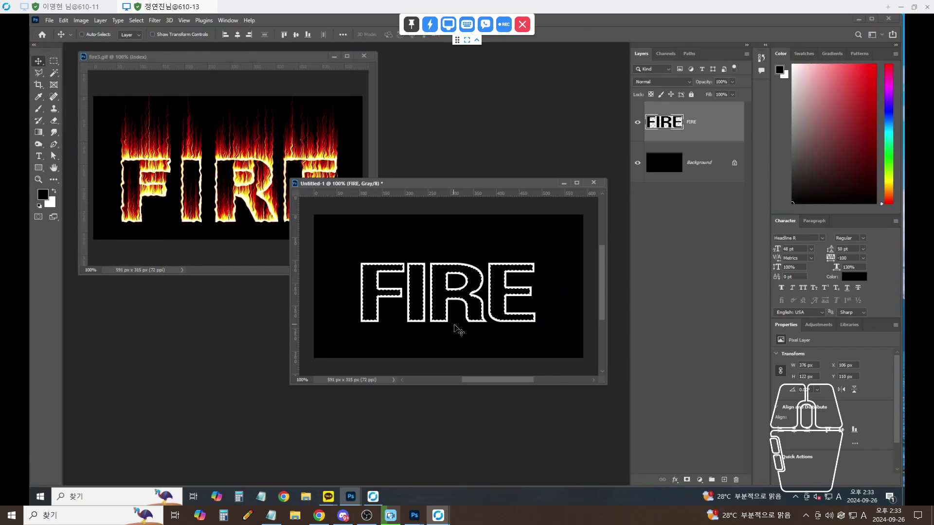
key(ctrl+d)
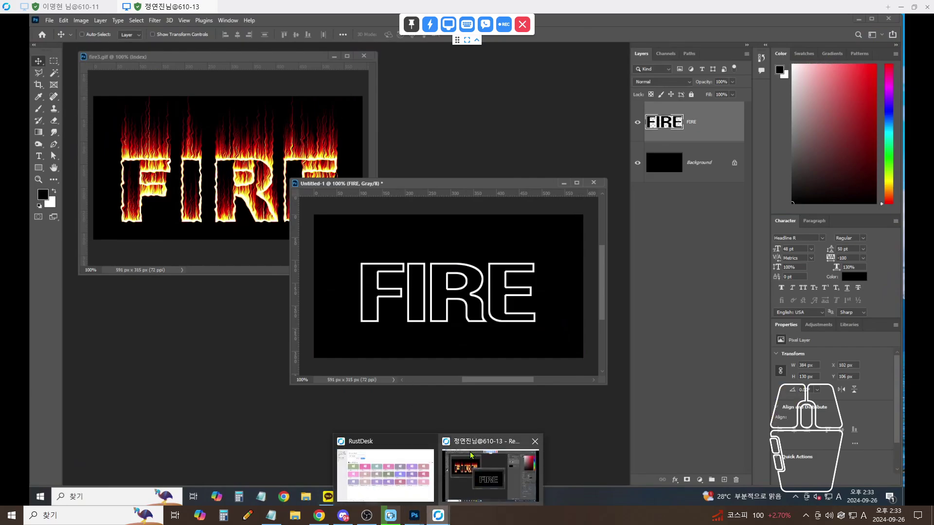
Enlarge the other session's Untitled-1 window, then return to local Photoshop.
click(68, 6)
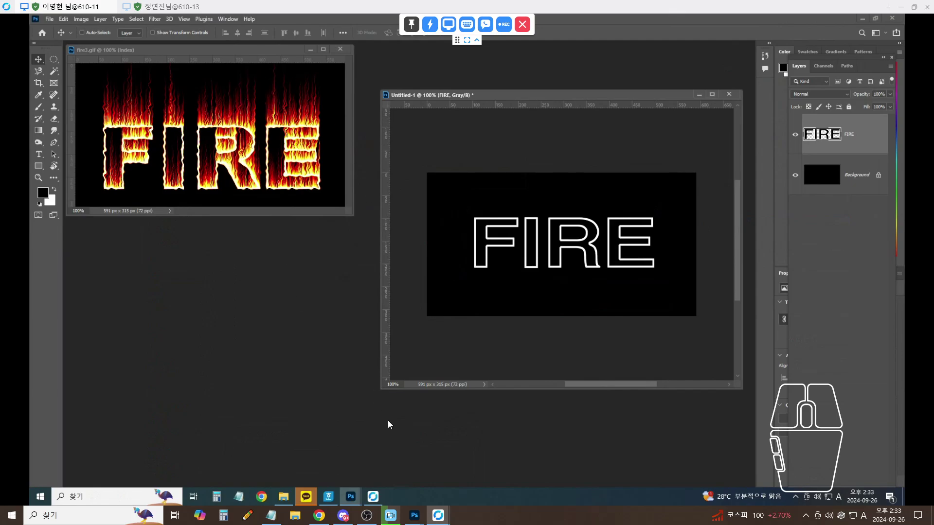
drag(380, 392, 298, 421)
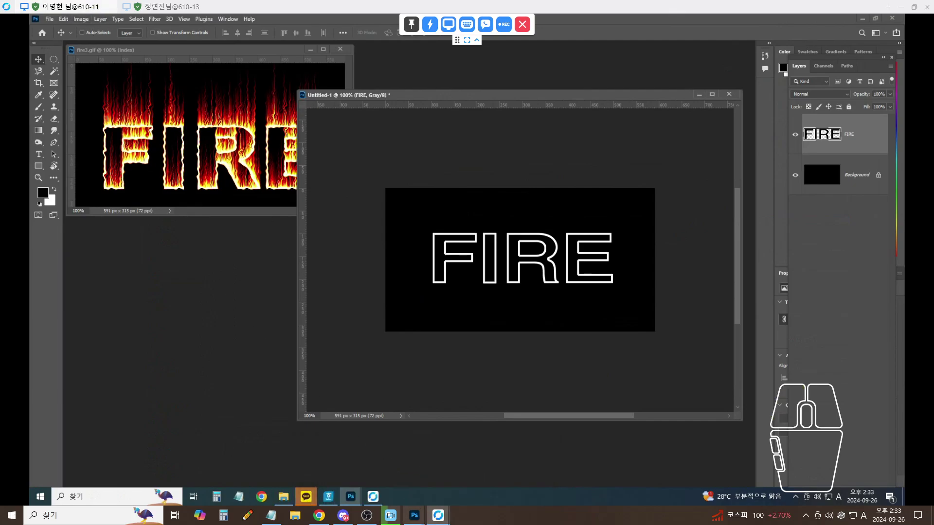
mouse_move(415, 516)
click(297, 450)
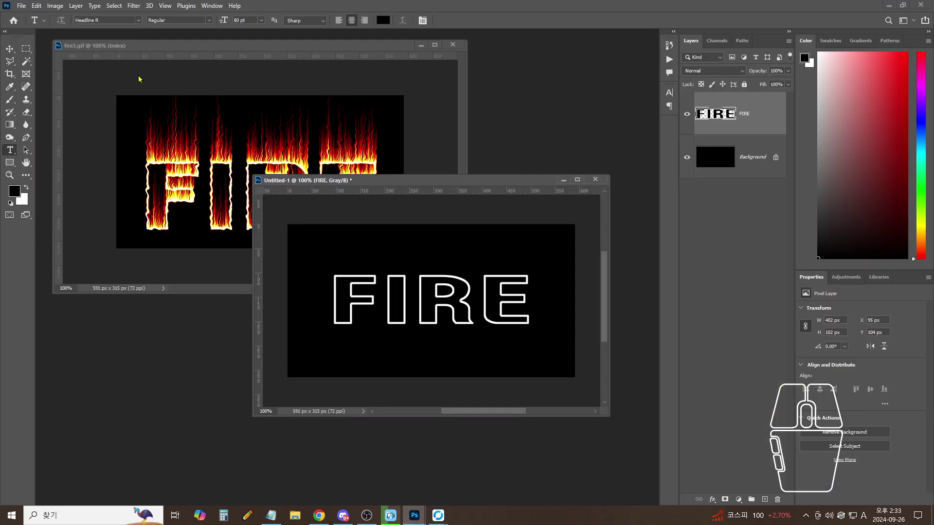
Rotate Untitled-1 90° clockwise to a 315 × 591 px canvas and zoom out to see it whole.
click(34, 6)
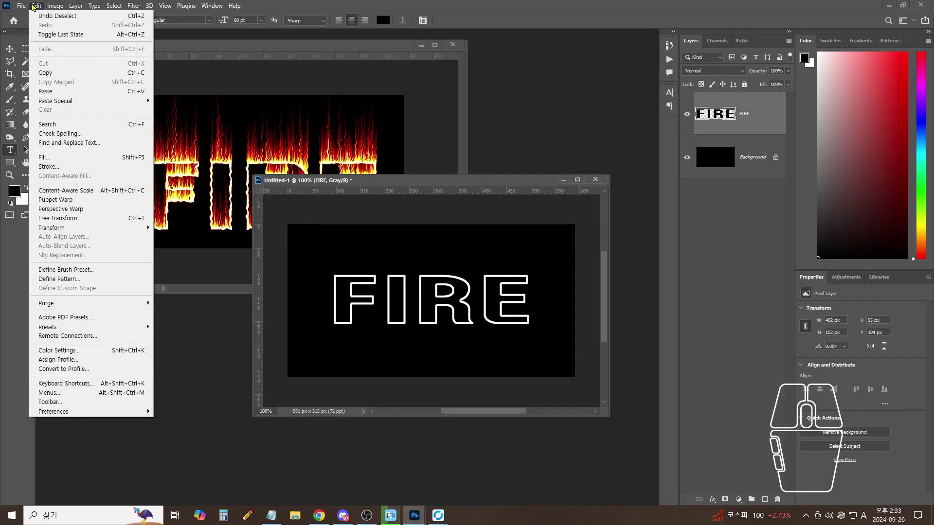
mouse_move(49, 10)
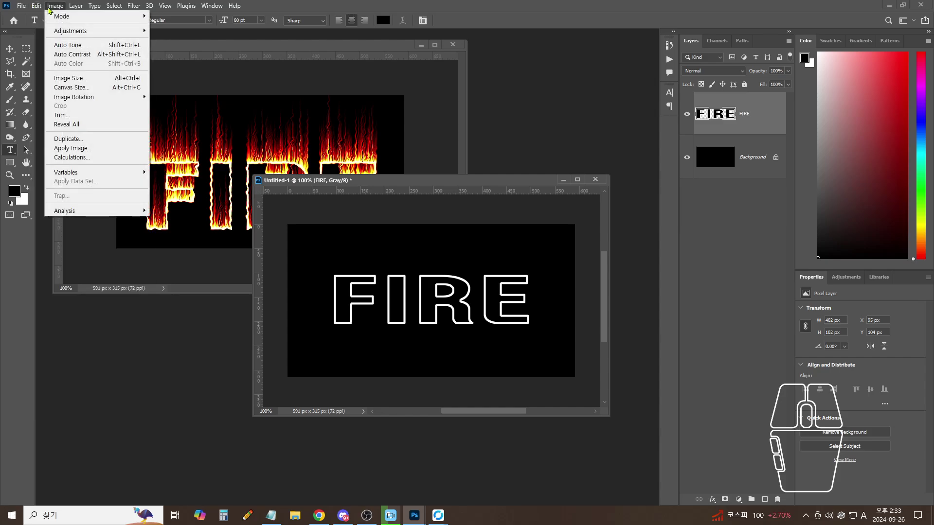
mouse_move(112, 98)
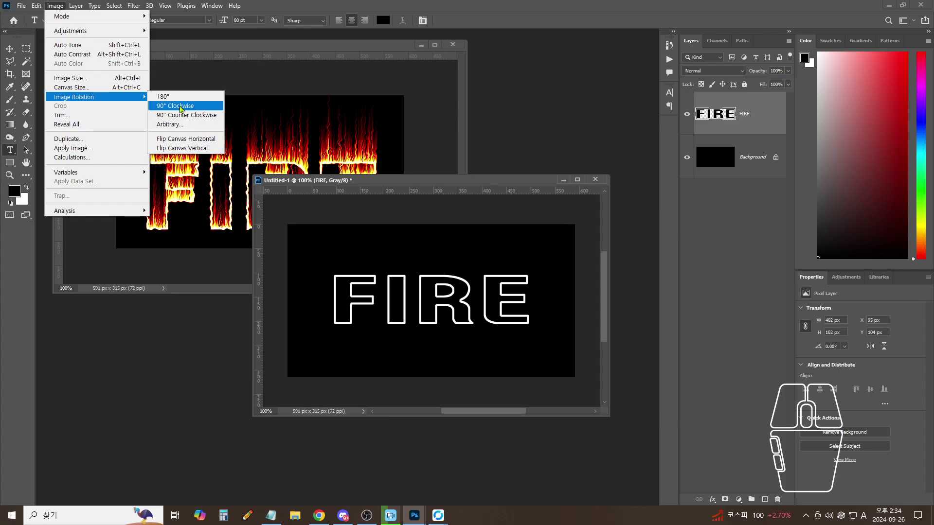
click(181, 108)
scroll(511, 287, down, 2)
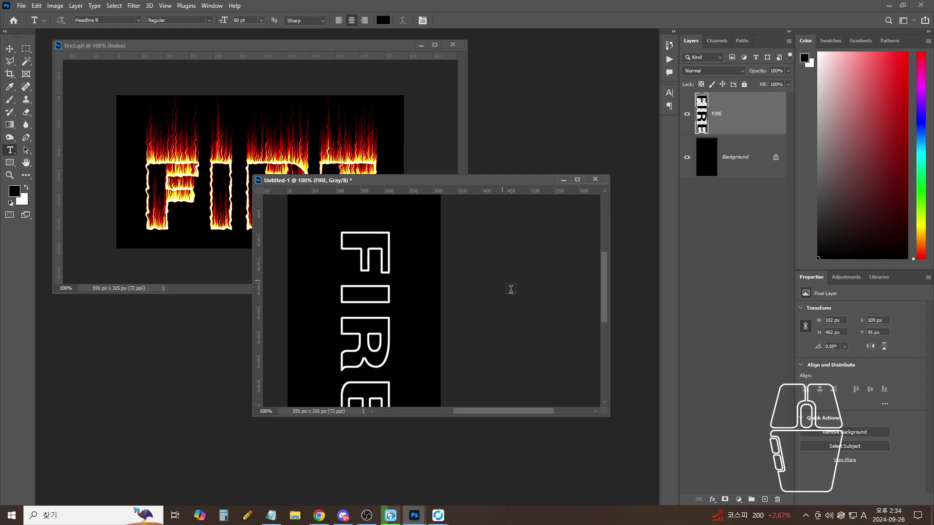
key(ctrl+minus)
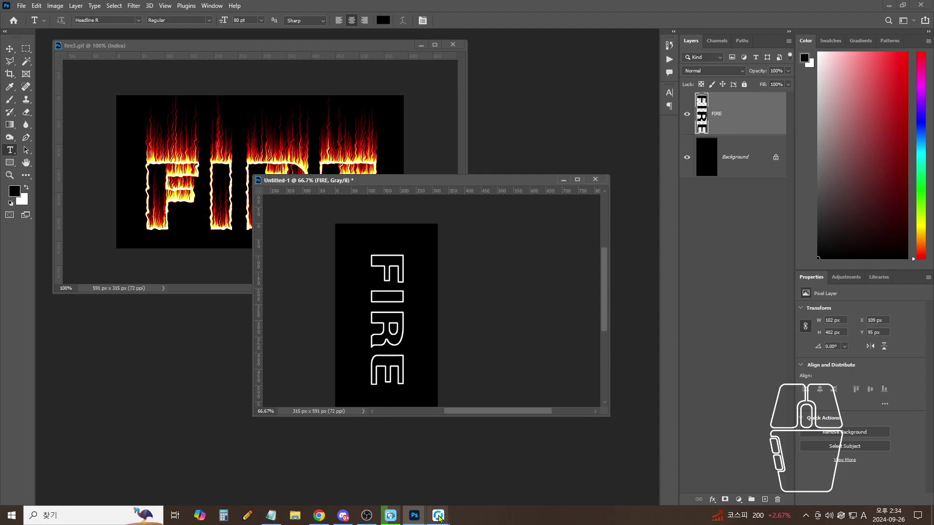
mouse_move(438, 516)
mouse_move(474, 501)
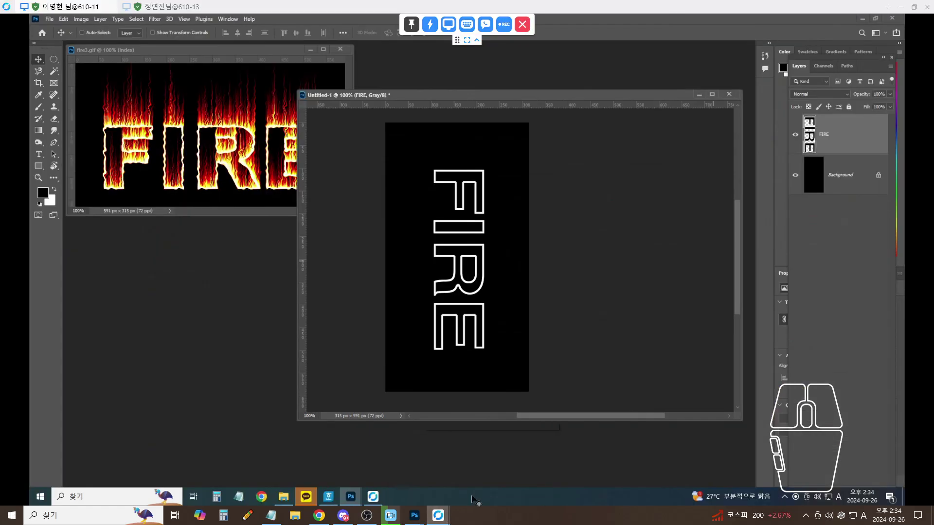
click(174, 6)
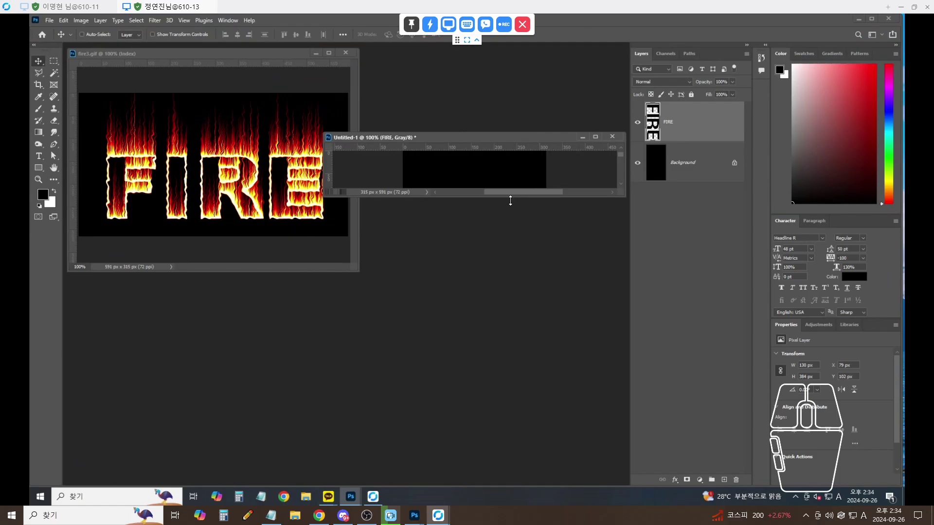
drag(512, 196, 511, 456)
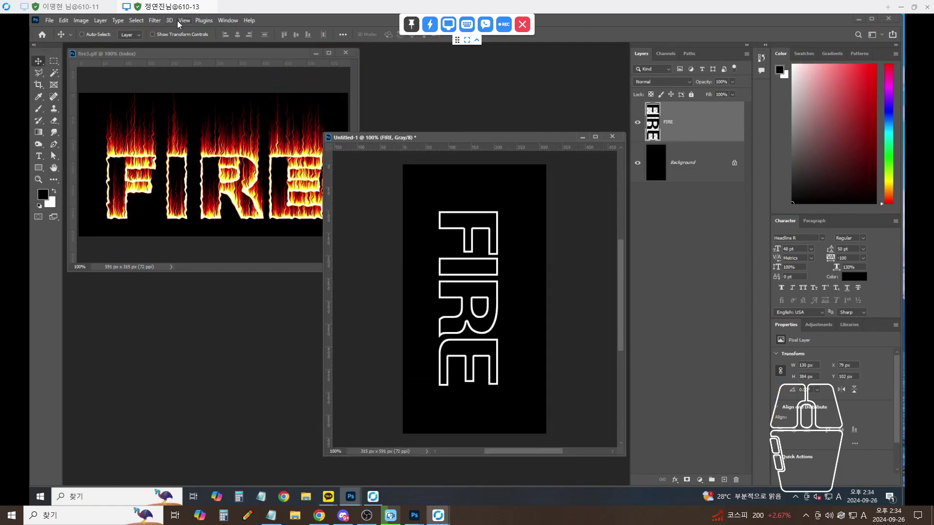
click(155, 21)
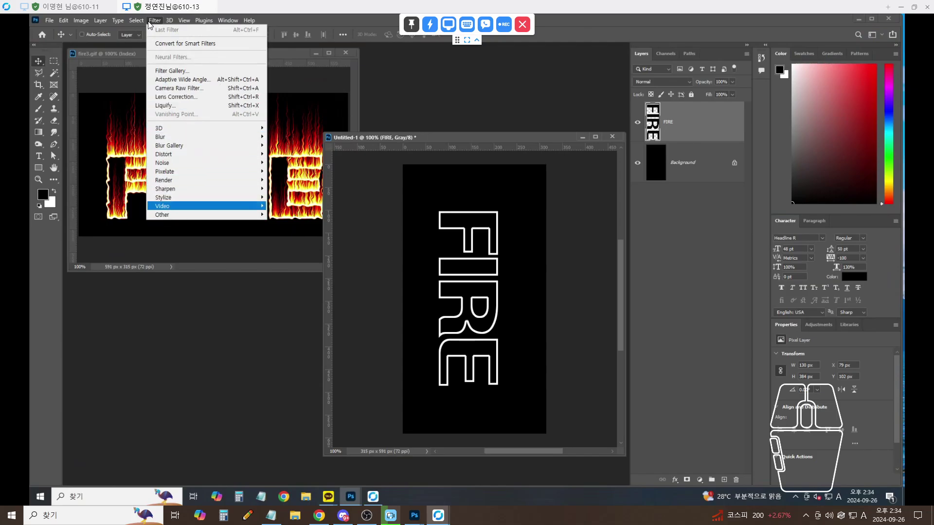
key(Up)
key(Right)
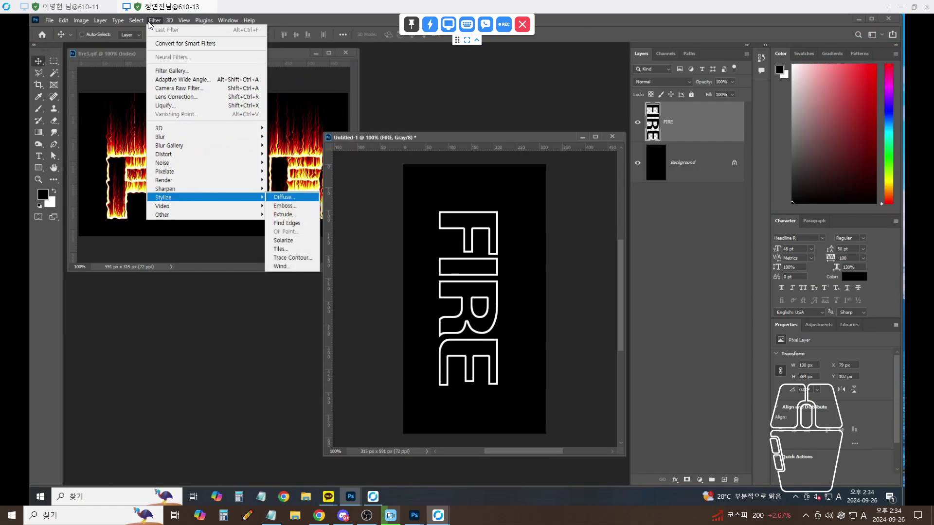
key(Down)
key(Down)
key(Down)
key(Down)
key(Down)
key(Down)
key(Down)
key(Return)
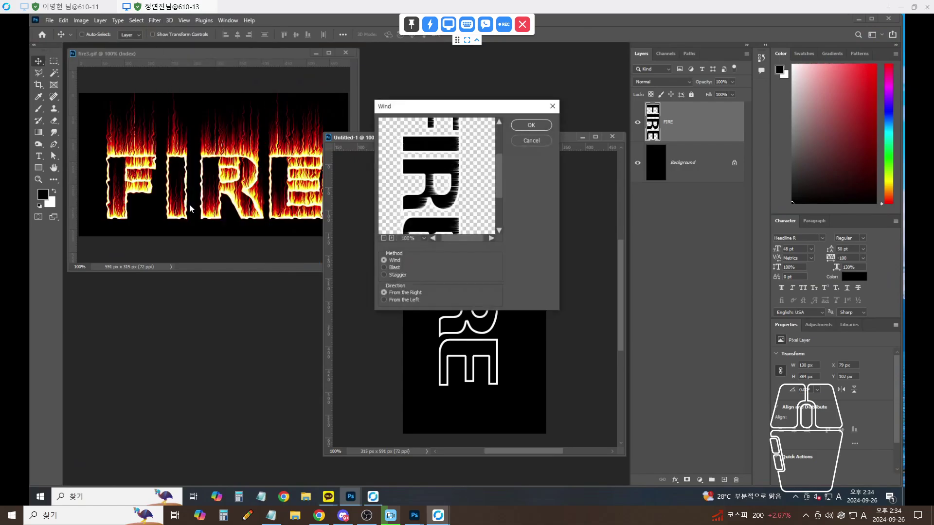
mouse_move(414, 516)
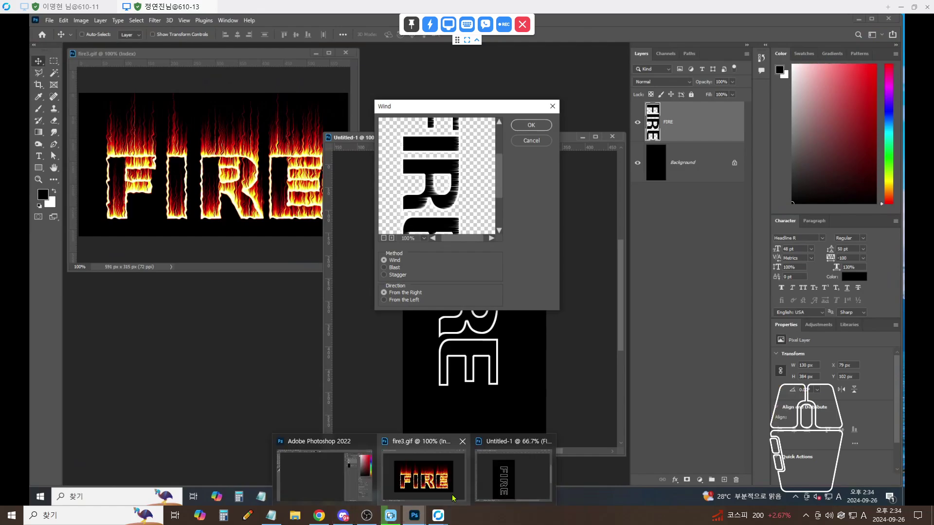
click(513, 474)
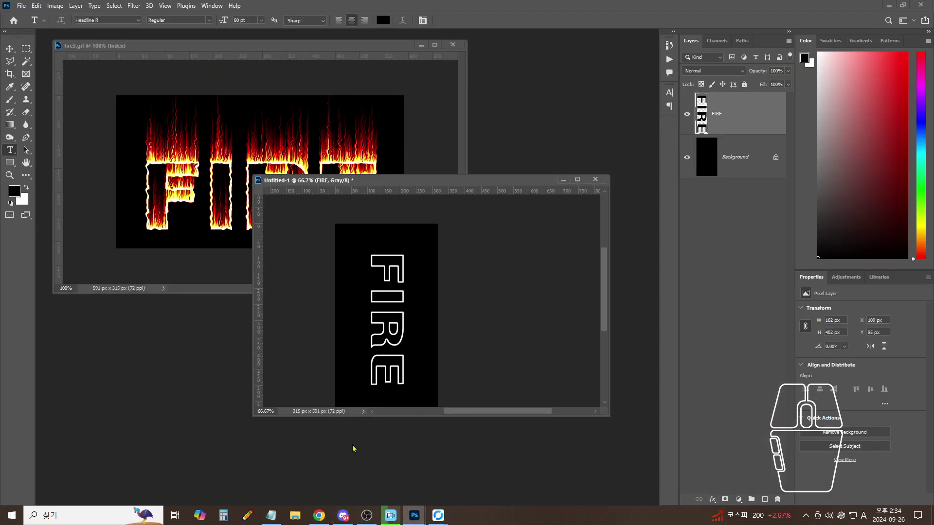
Apply the Stylize > Wind filter with Wind method and direction From the Left.
click(134, 5)
mouse_move(213, 197)
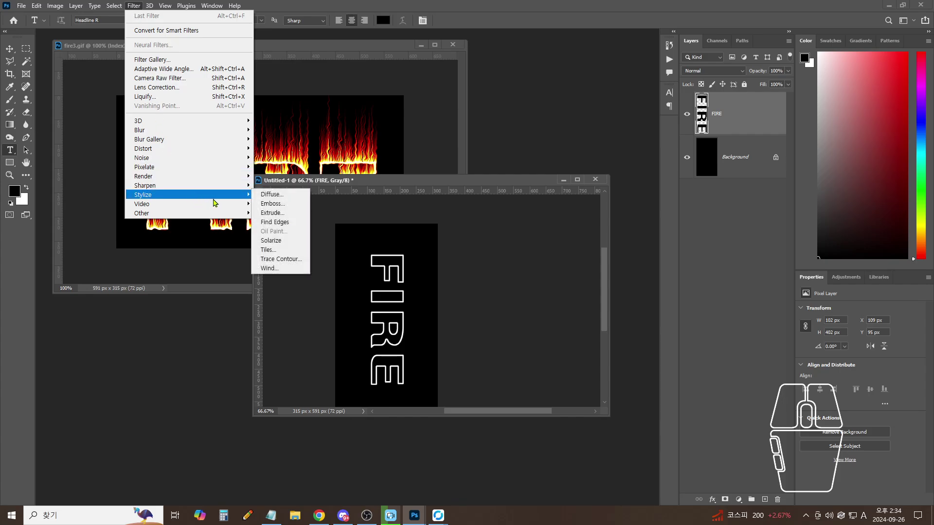
click(269, 268)
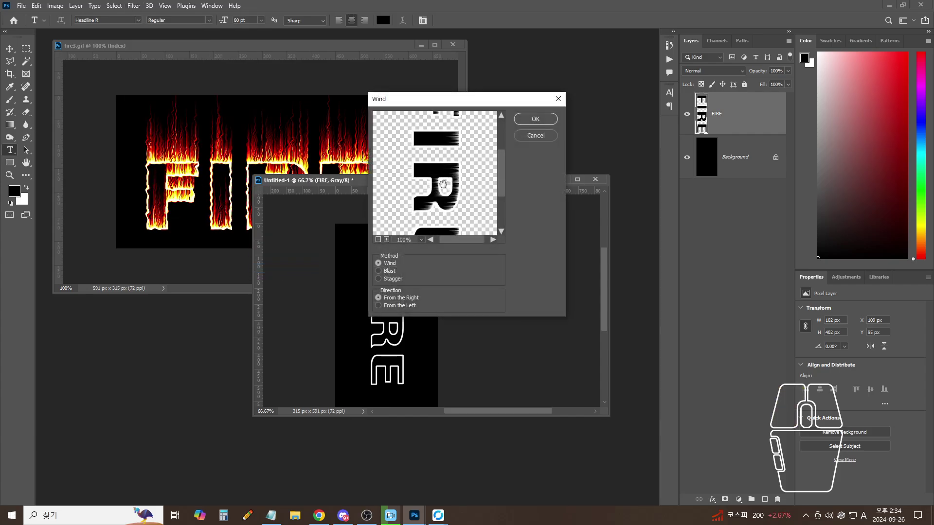
drag(479, 100, 565, 81)
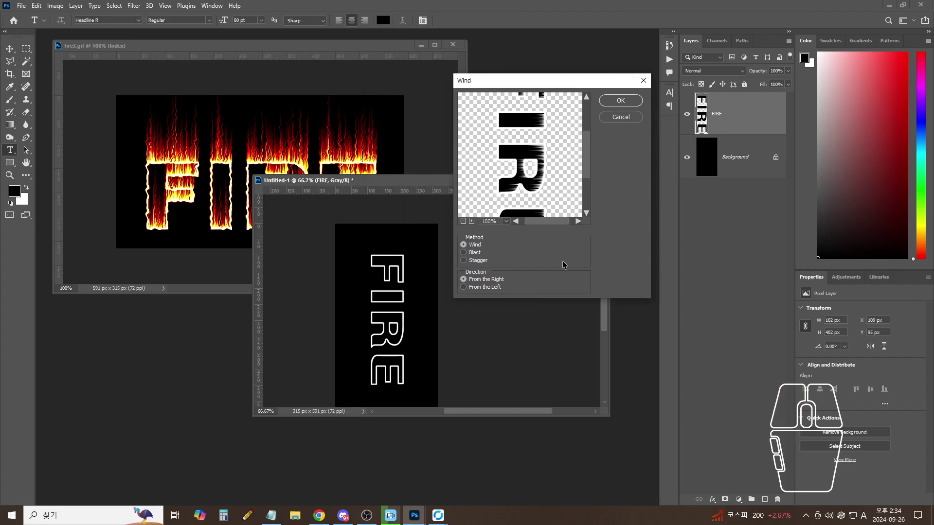
click(490, 288)
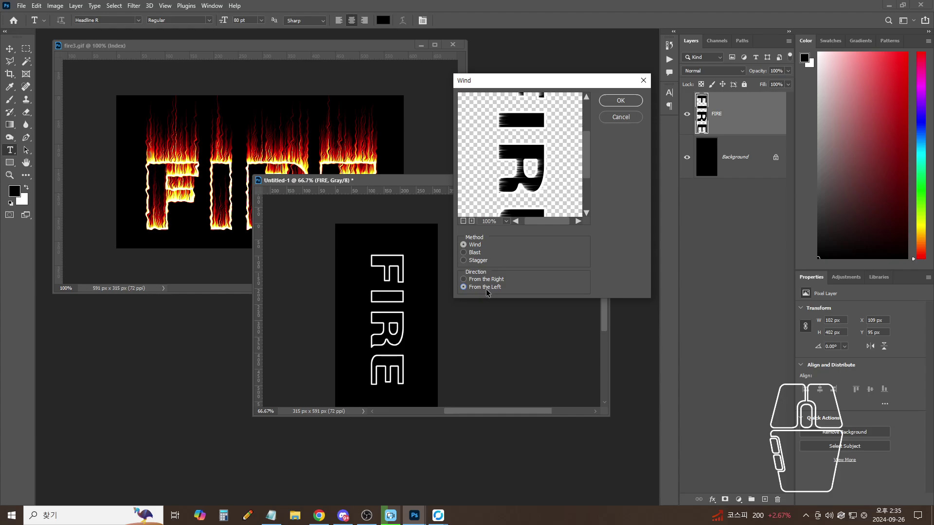
click(471, 252)
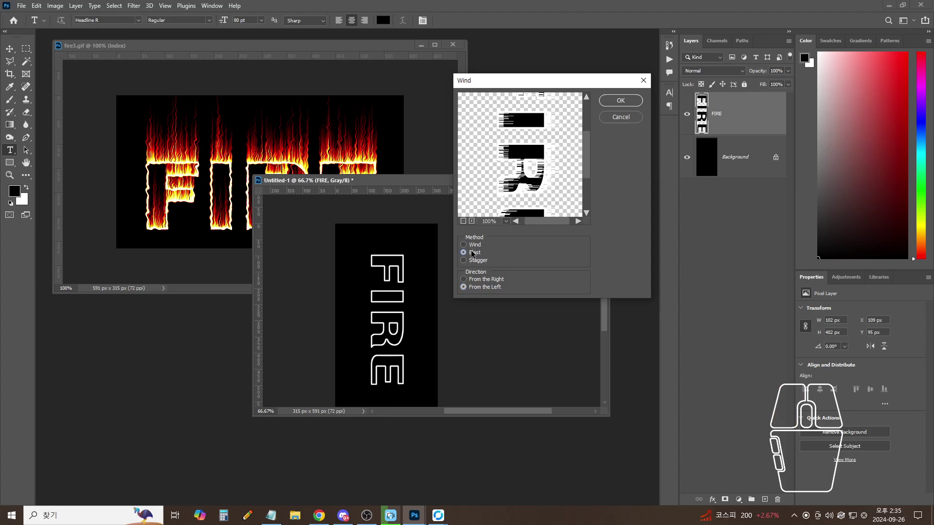
click(472, 246)
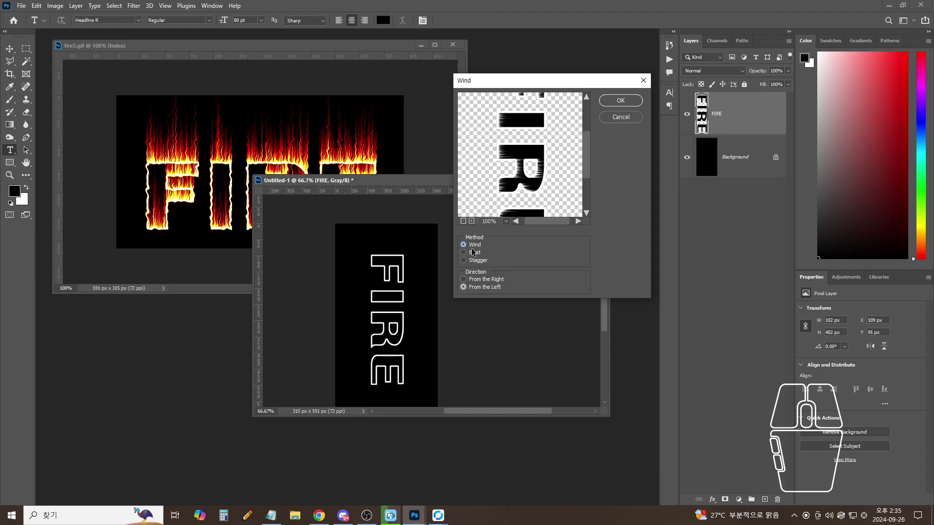
click(630, 99)
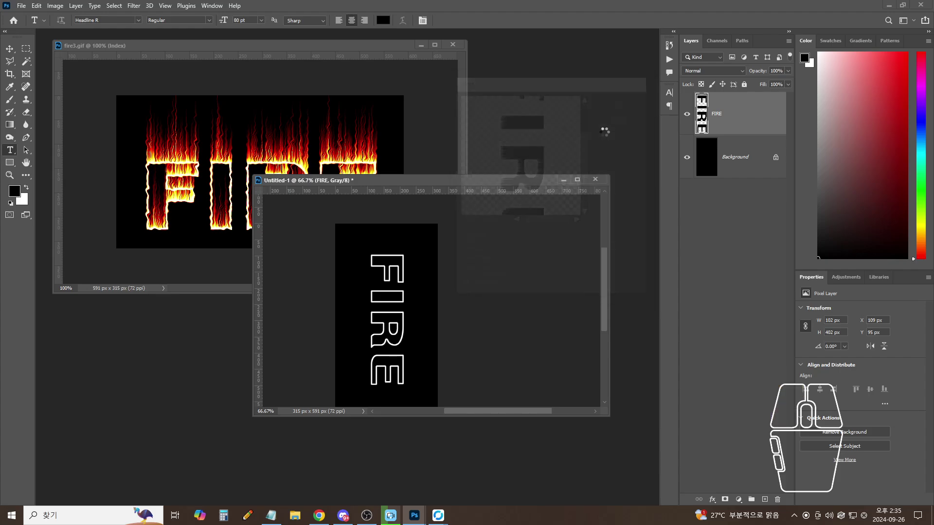
Zoom to 100%, centre the FIRE text, and reapply Wind with Ctrl+Alt+F for longer streaks.
key(ctrl+plus)
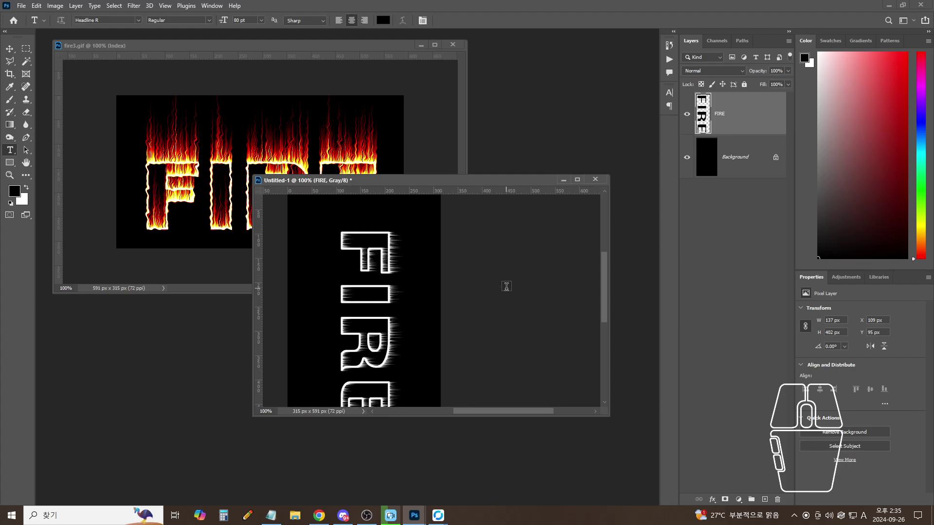
drag(471, 268, 549, 248)
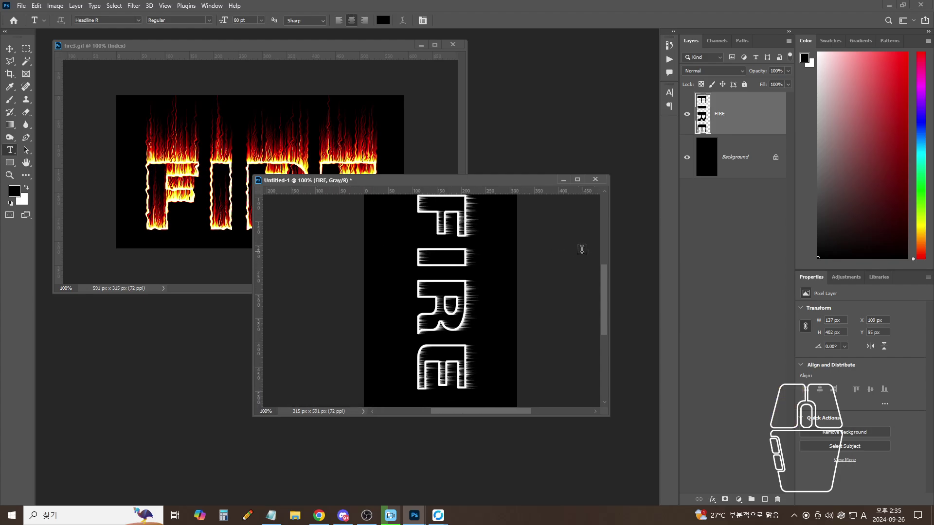
scroll(580, 250, up, 1)
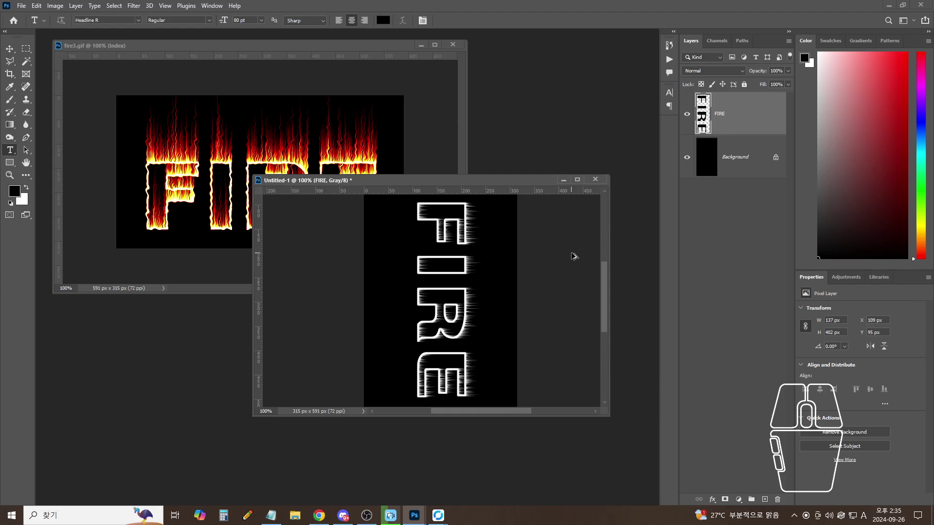
key(ctrl+alt+f)
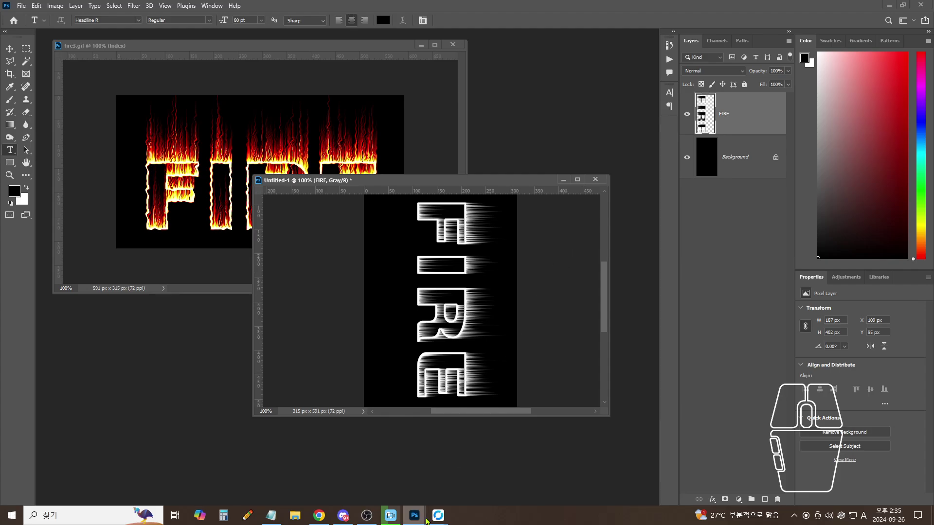
In the remote Photoshop session, rotate the image 90° counter-clockwise.
mouse_move(421, 522)
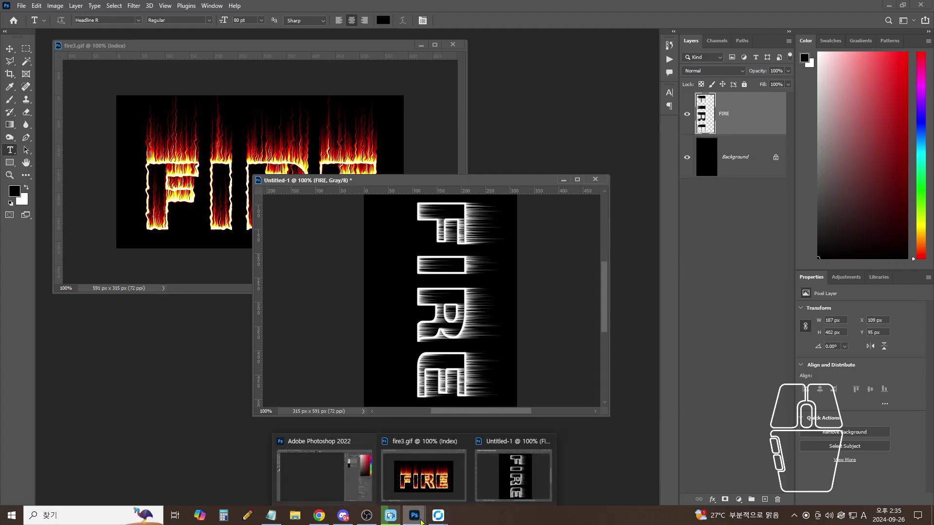
click(494, 475)
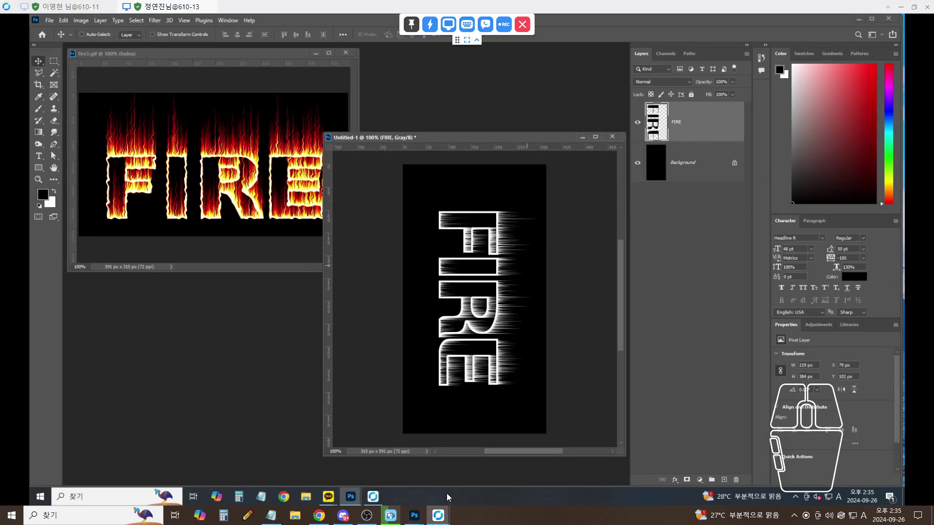
click(62, 5)
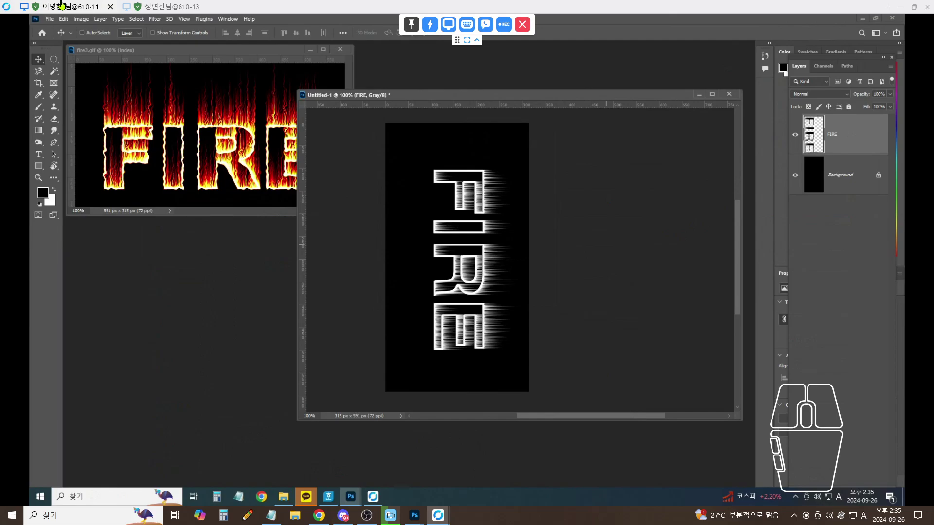
click(82, 19)
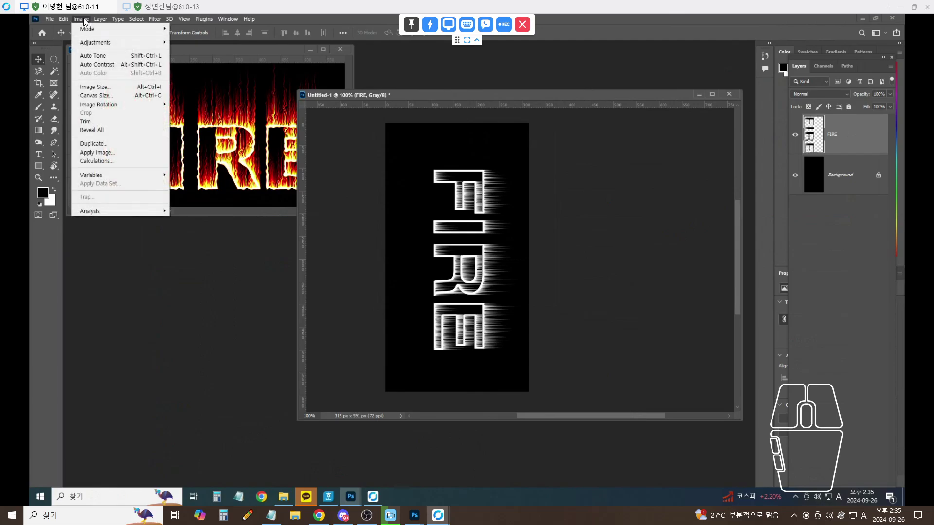
key(Down)
key(Down)
key(Right)
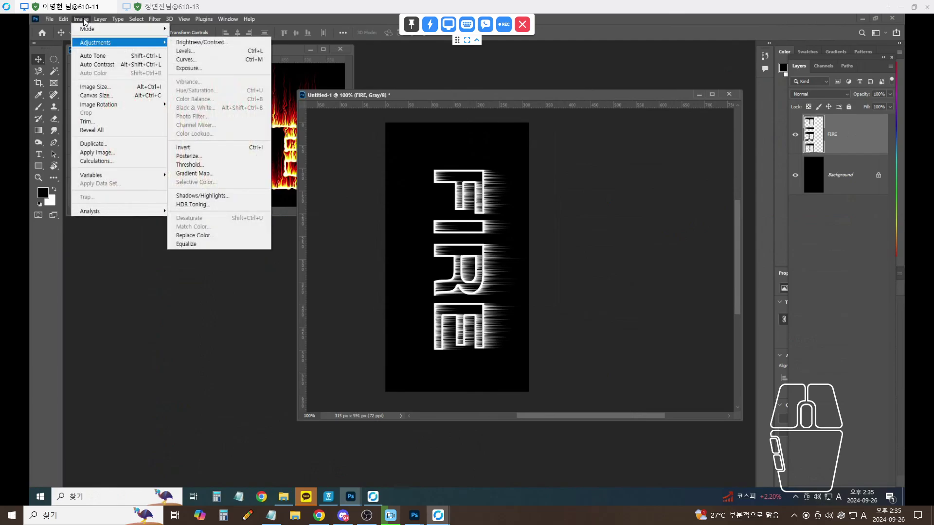
key(Down)
key(Down)
key(Down)
key(Down)
key(Down)
key(Down)
key(Down)
key(Down)
key(Down)
key(Up)
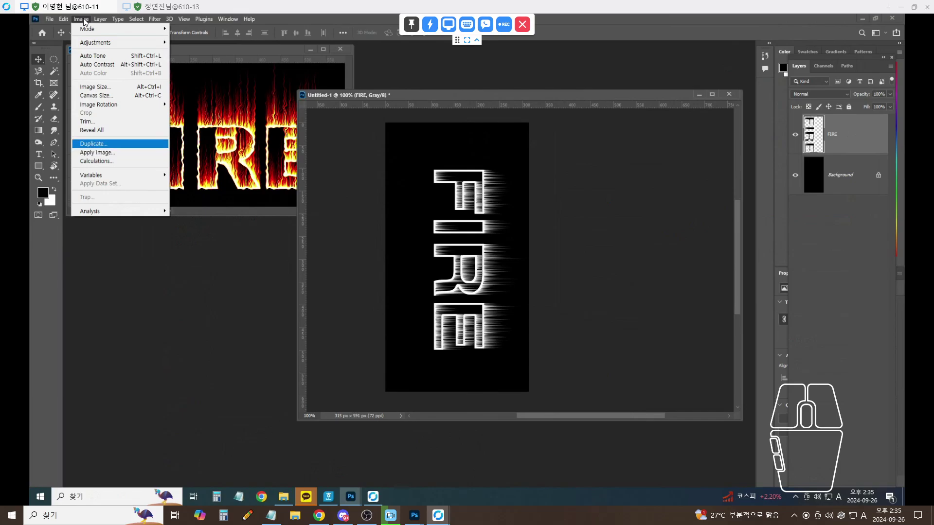
key(Down)
key(Down)
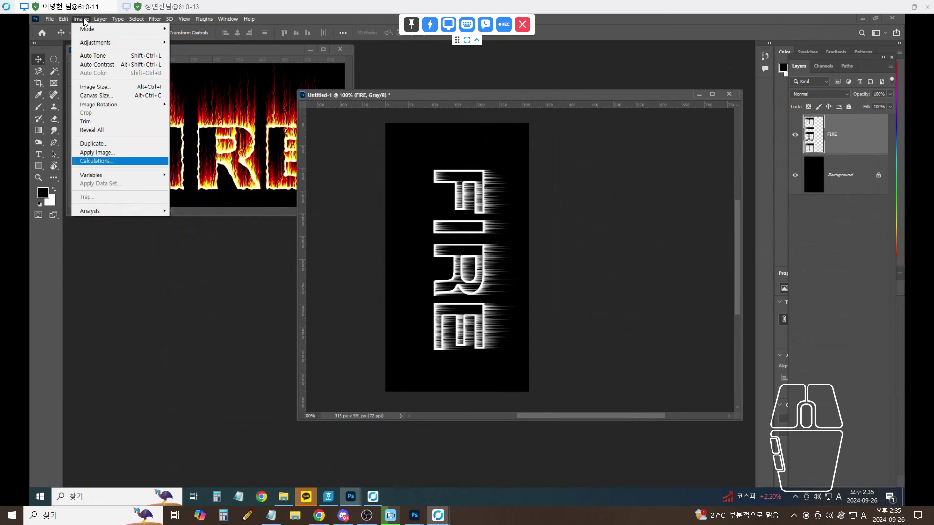
key(Up)
key(Up)
key(Up)
key(Up)
key(Up)
key(Up)
key(Up)
key(Up)
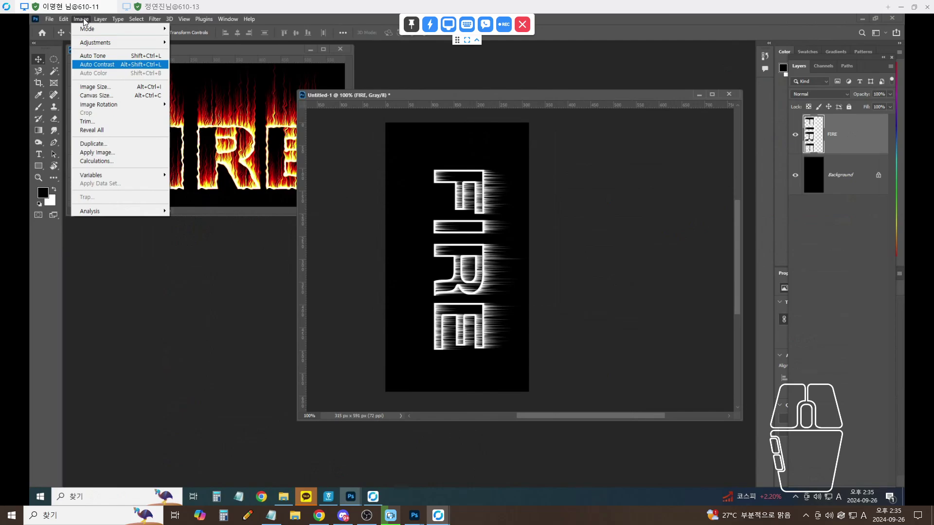
key(Down)
key(Down)
key(Down)
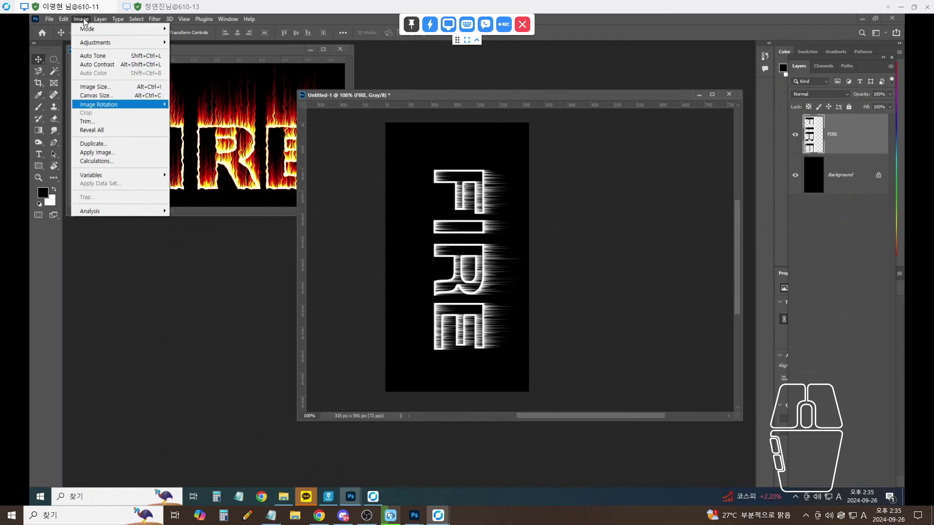
key(Up)
key(Up)
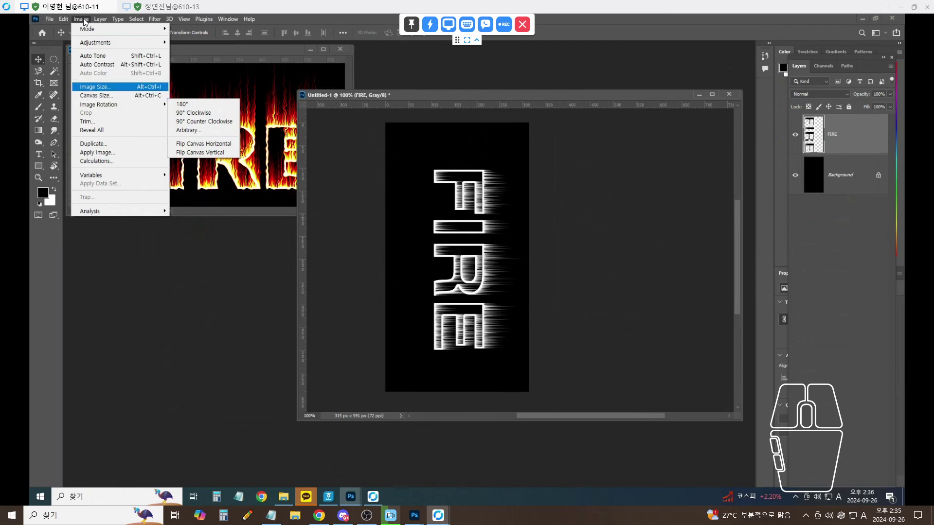
mouse_move(166, 105)
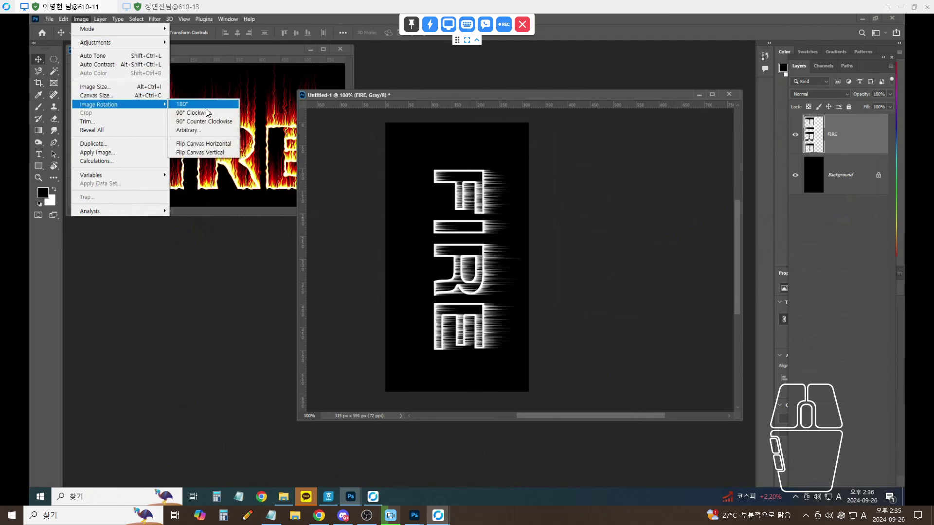
click(226, 128)
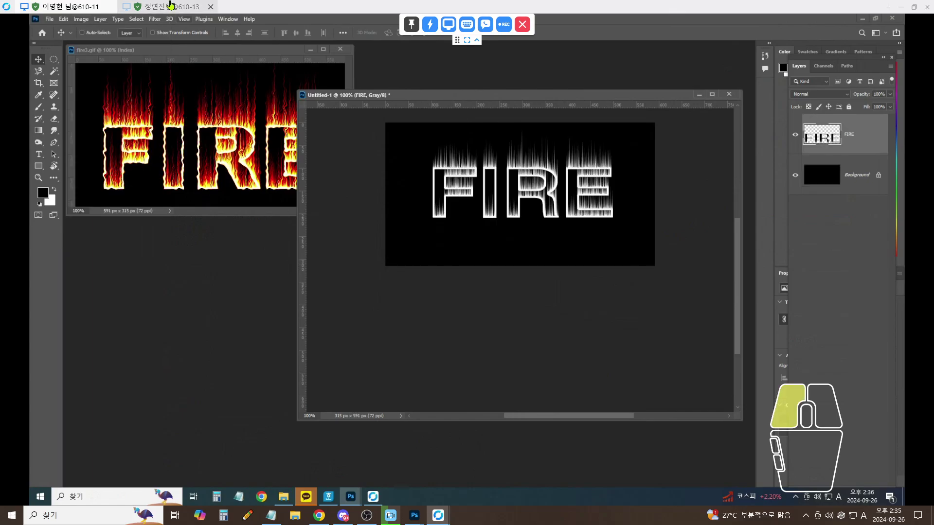
On the other computer's session, rotate the image 90° counter-clockwise, undoing and redoing to check.
click(170, 6)
mouse_move(80, 21)
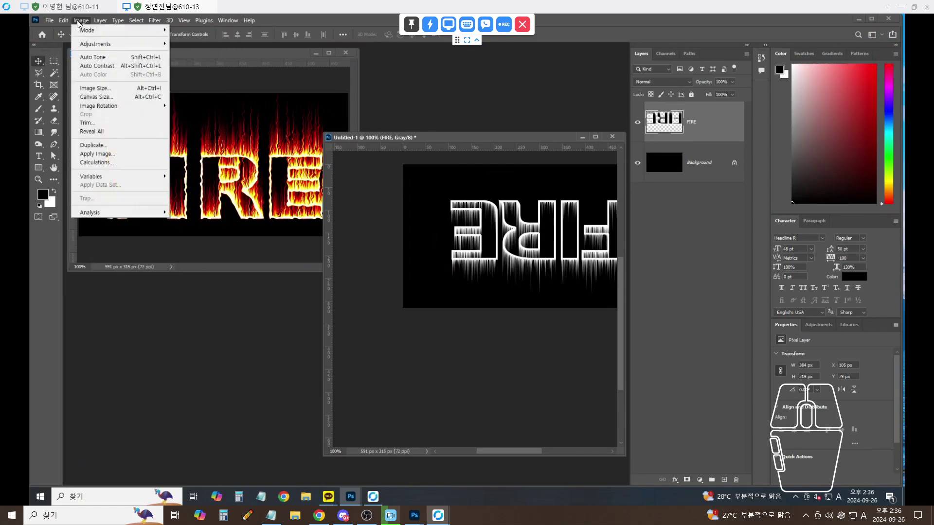
key(Down)
key(Down)
key(Down)
key(Down)
key(Down)
key(Down)
key(Down)
key(Down)
key(Right)
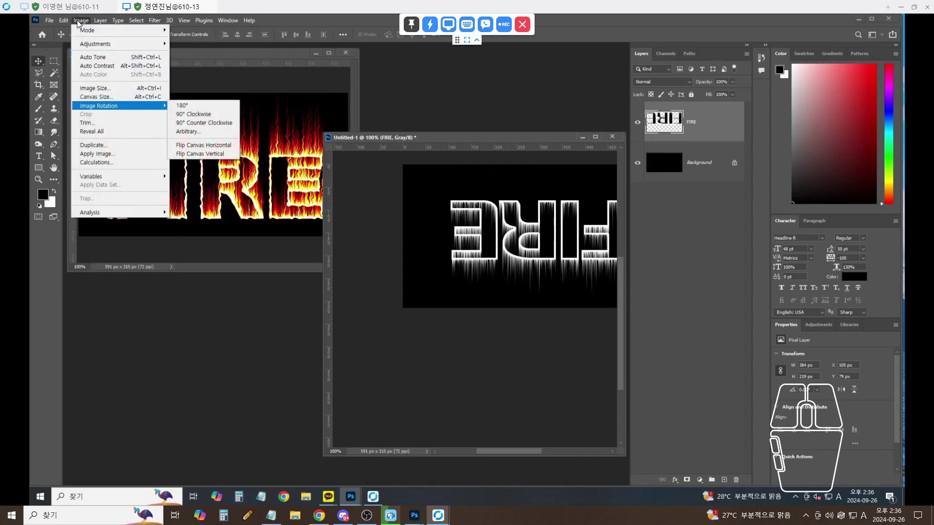
click(214, 125)
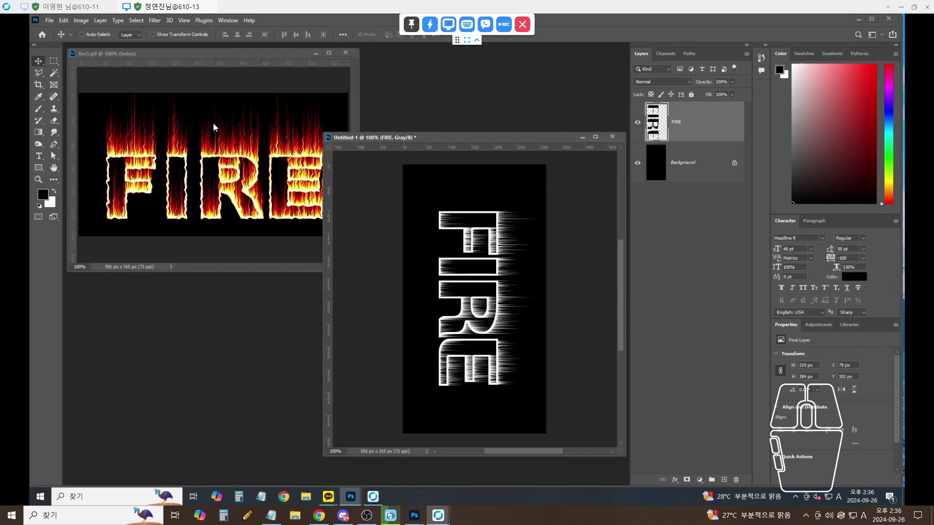
key(ctrl+z)
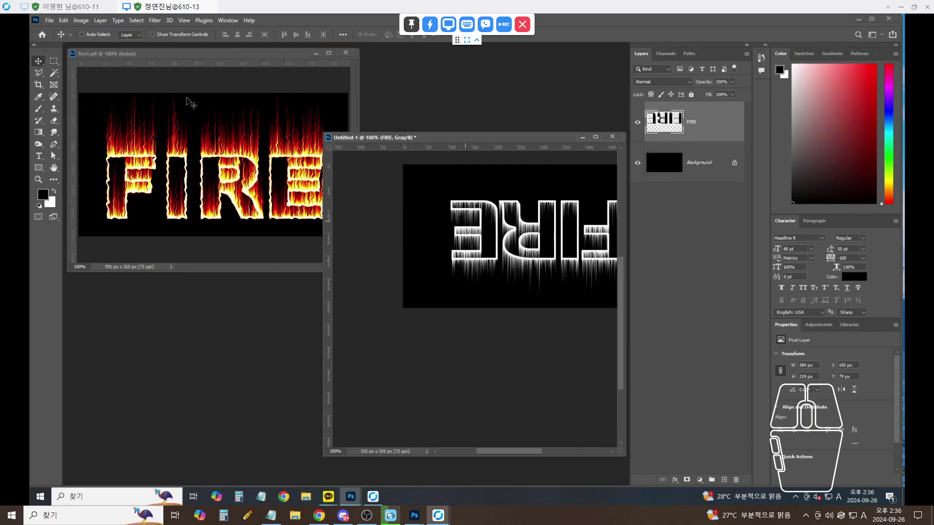
key(ctrl+shift+z)
Rotate 90° counter-clockwise again so FIRE reads horizontally at 591 × 315 px.
click(81, 20)
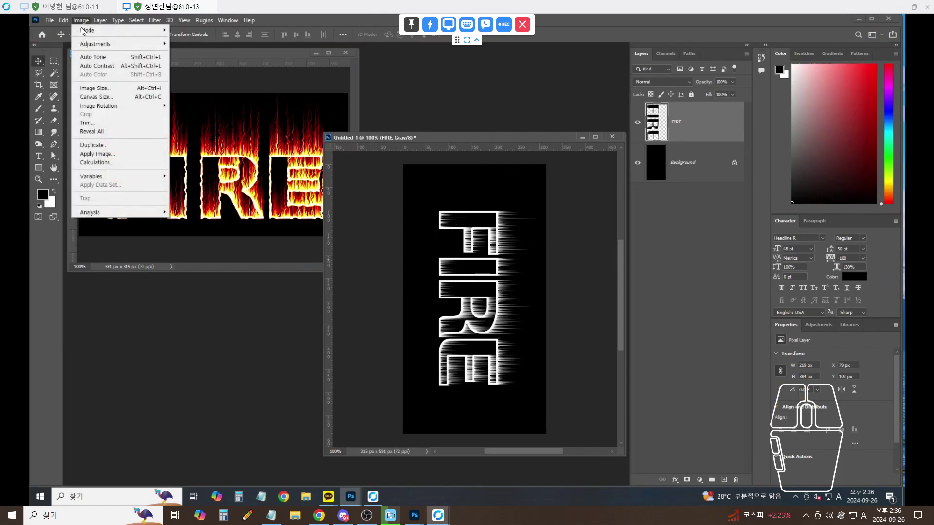
mouse_move(151, 106)
click(204, 121)
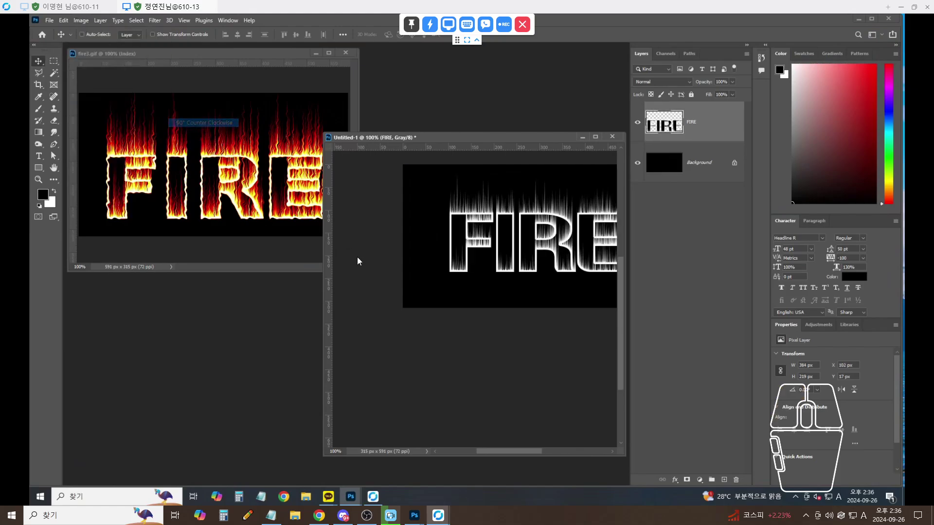
mouse_move(512, 453)
mouse_down()
mouse_move(541, 453)
mouse_move(520, 450)
mouse_up()
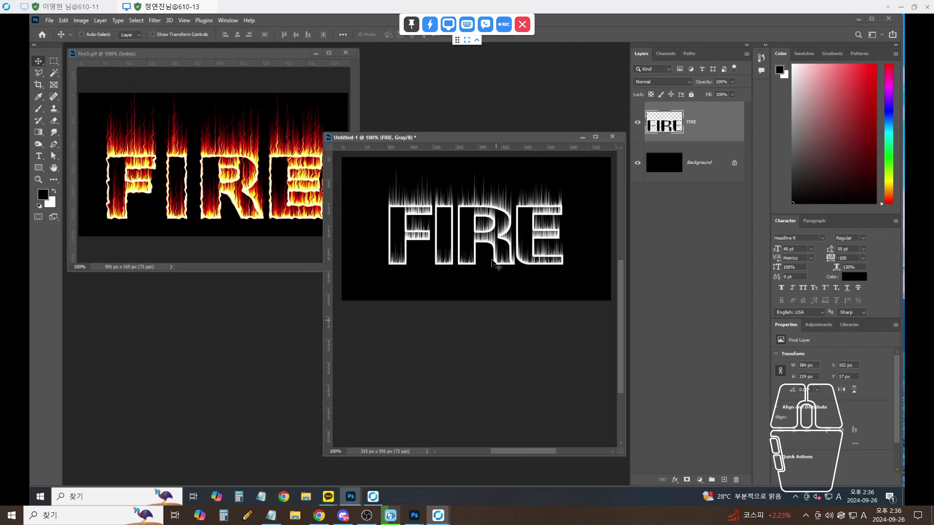
scroll(495, 264, up, 1)
scroll(495, 264, up, 1)
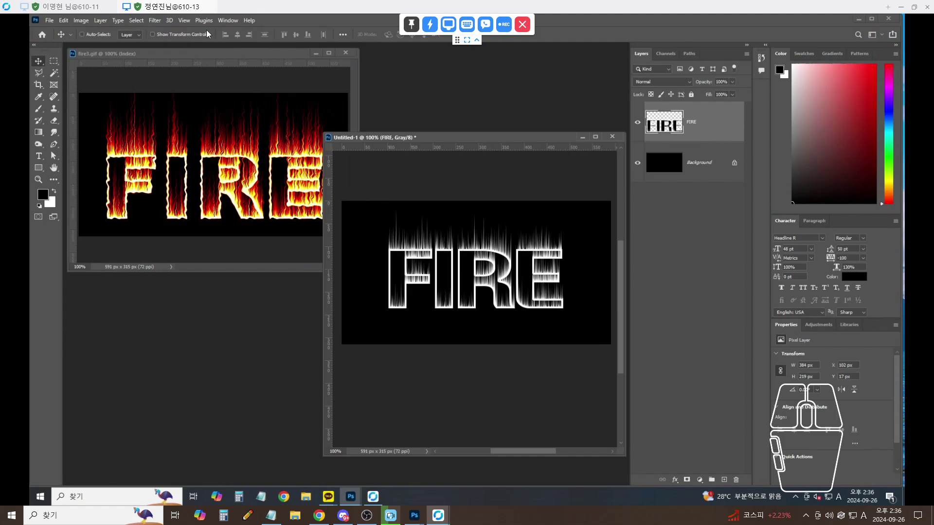
Open Filter > Distort > Ripple, which previews 100% Amount at Medium size.
click(154, 21)
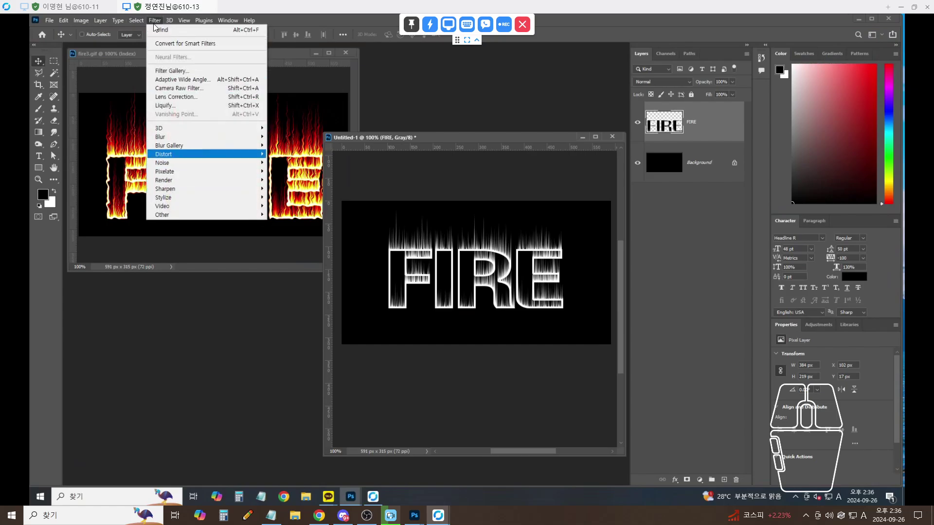
mouse_move(164, 154)
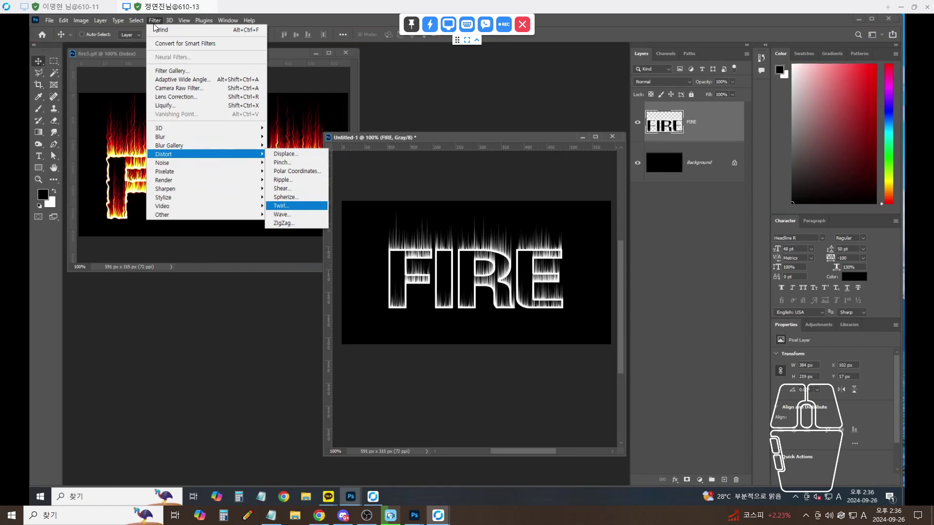
click(283, 180)
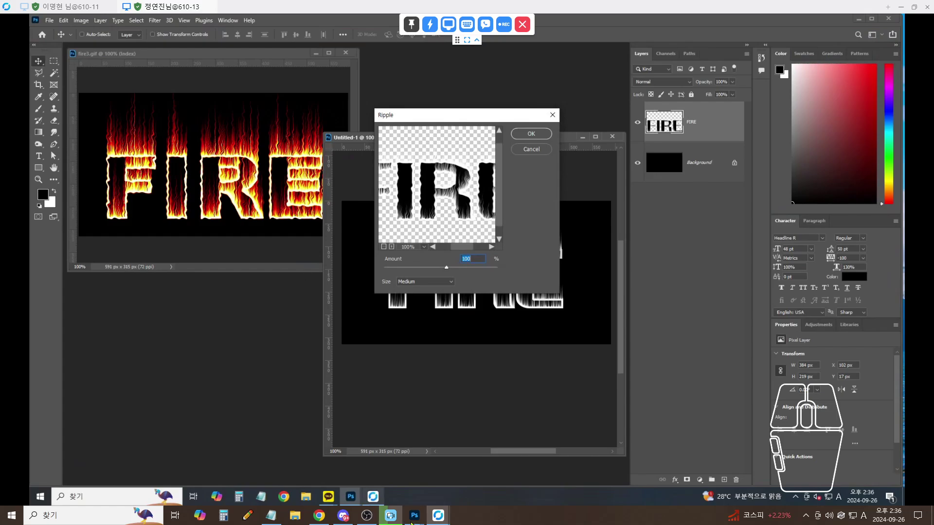
Back in the local Untitled-1, rotate the image 90° counter-clockwise.
mouse_move(415, 516)
click(501, 493)
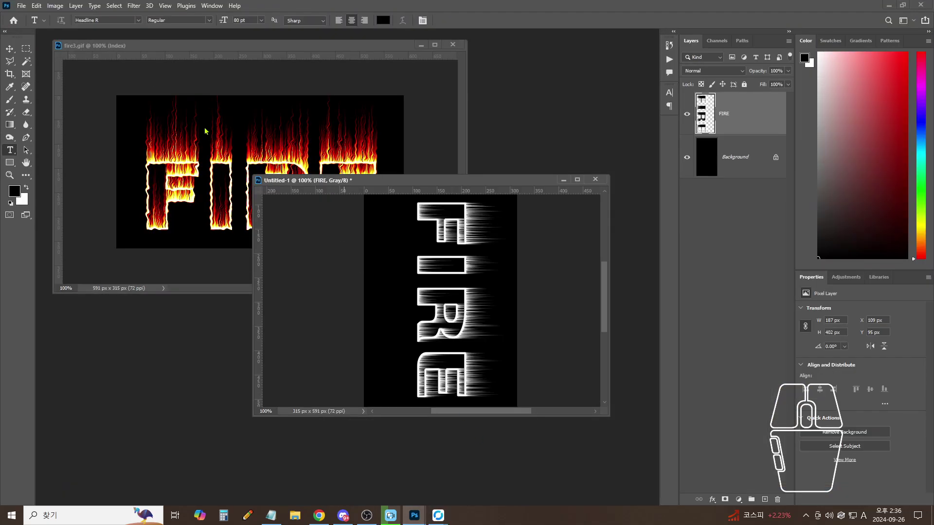
click(55, 6)
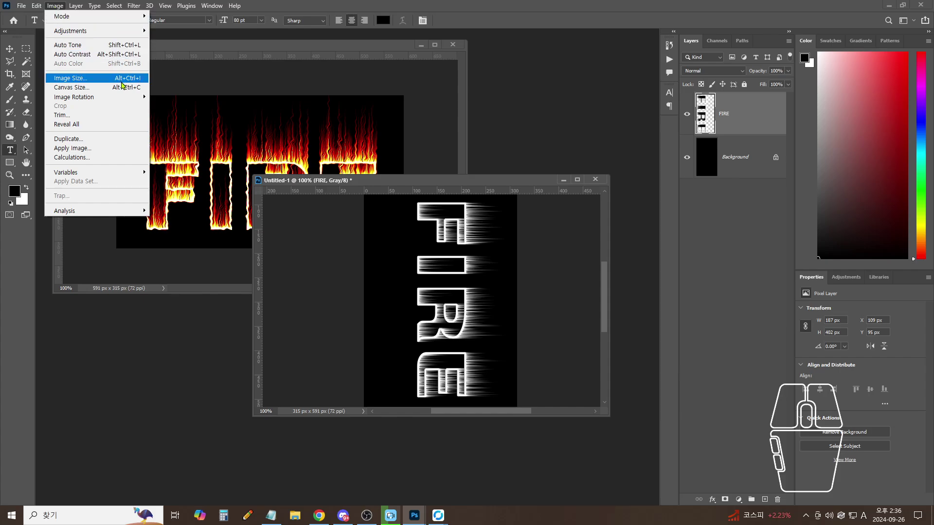
mouse_move(128, 98)
click(194, 115)
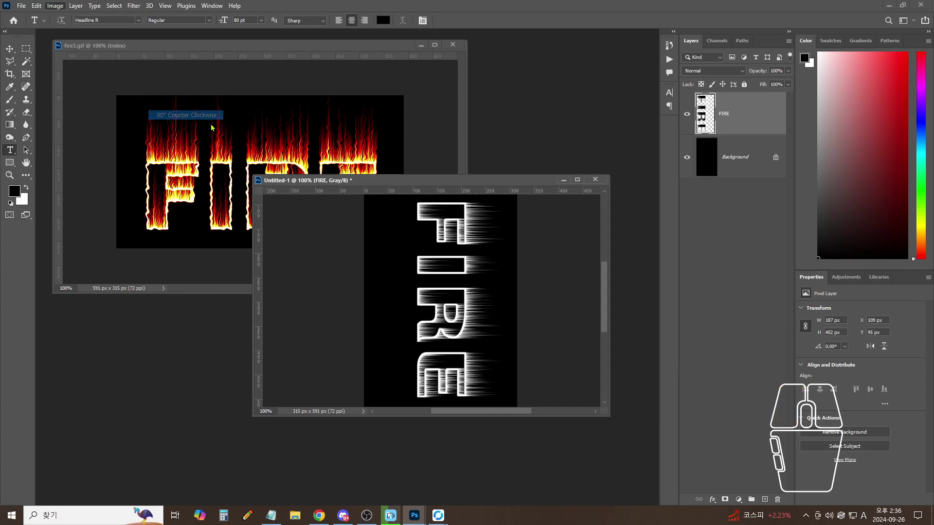
Open the Ripple filter and preview Small, Large and Medium sizes with different amounts.
click(134, 6)
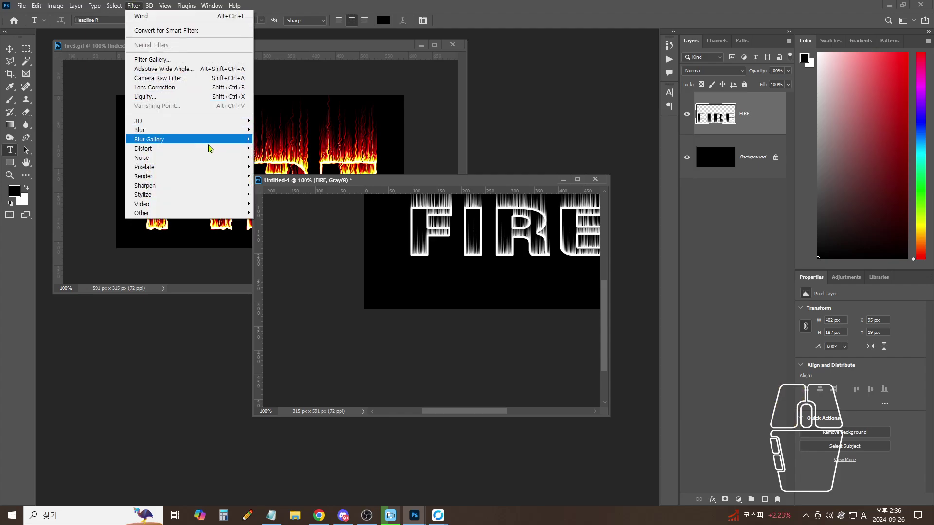
click(146, 148)
click(285, 176)
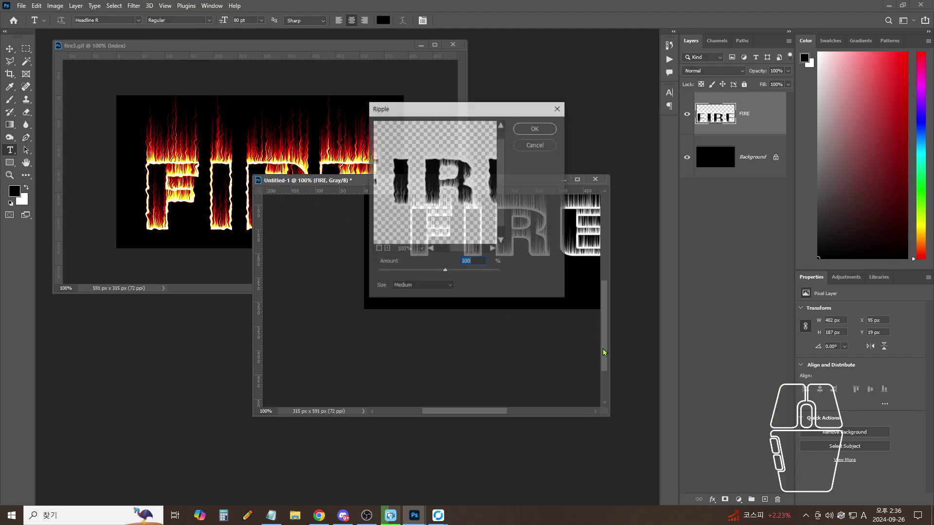
click(444, 287)
click(425, 296)
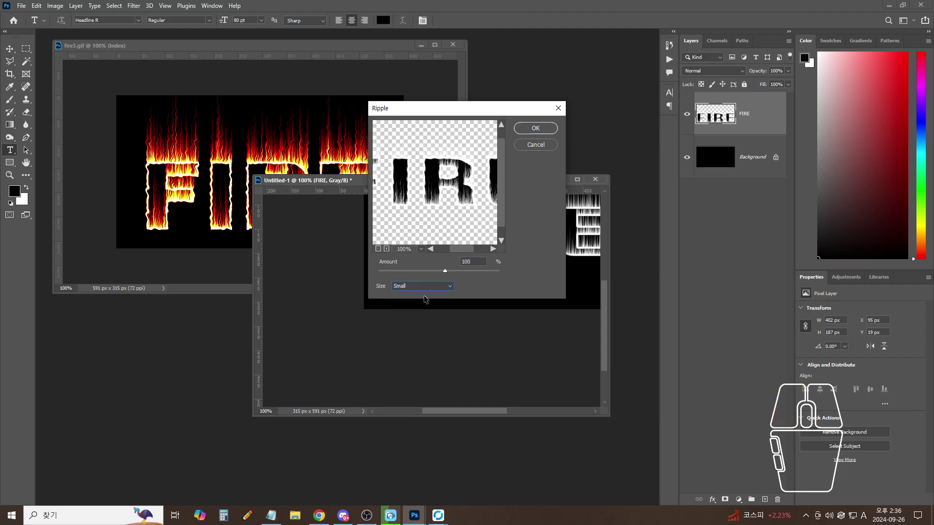
click(422, 286)
click(428, 311)
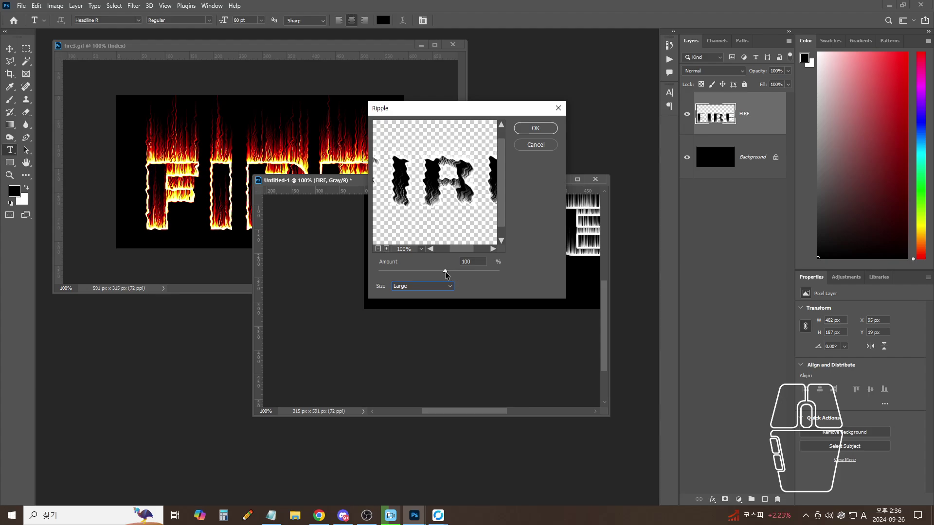
mouse_move(446, 272)
mouse_down()
mouse_move(418, 274)
mouse_move(458, 270)
mouse_move(431, 272)
mouse_move(446, 271)
mouse_up()
click(419, 287)
click(413, 300)
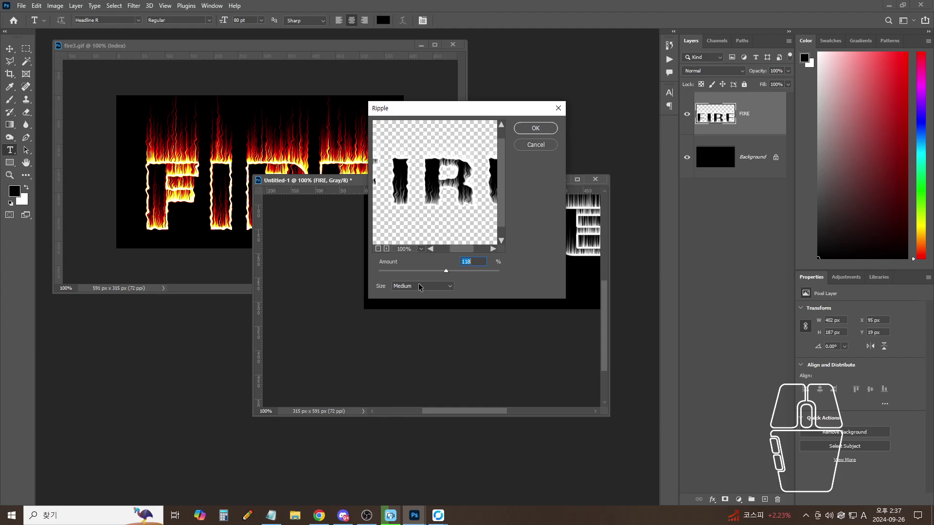
click(419, 287)
click(414, 293)
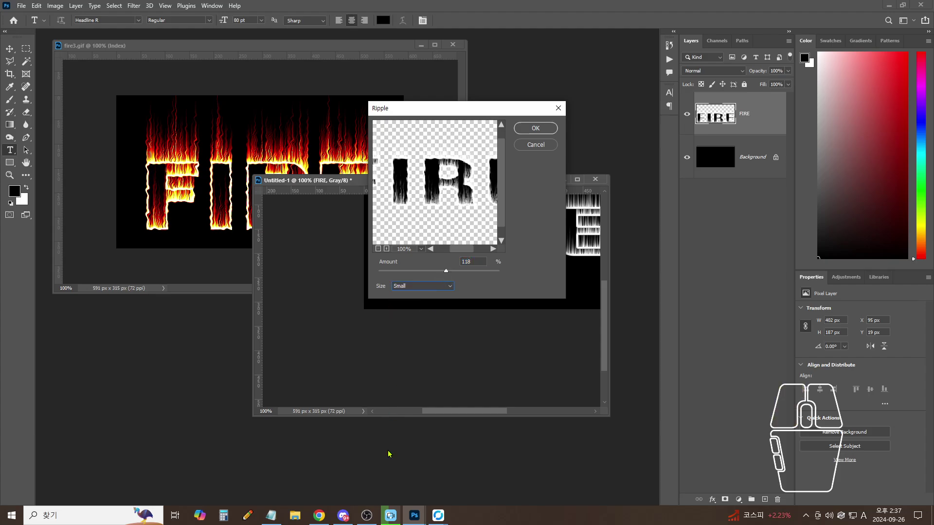
After checking the notes, apply Ripple at Medium size with about 118% Amount.
click(274, 518)
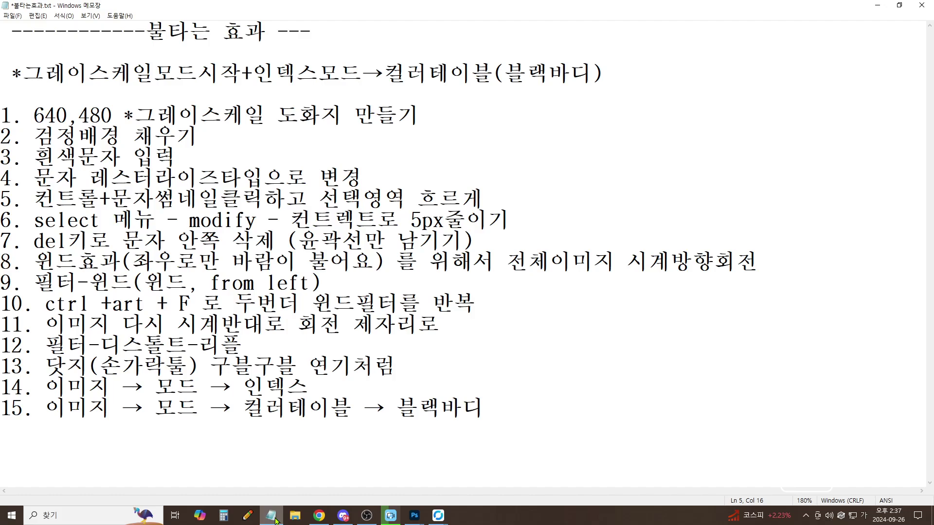
click(275, 521)
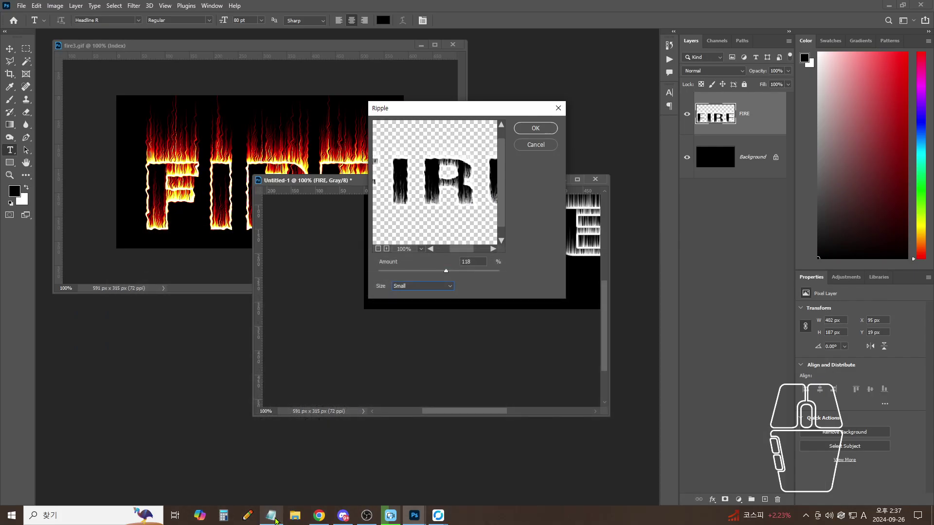
mouse_move(446, 271)
mouse_down()
mouse_move(454, 271)
mouse_move(435, 272)
mouse_up()
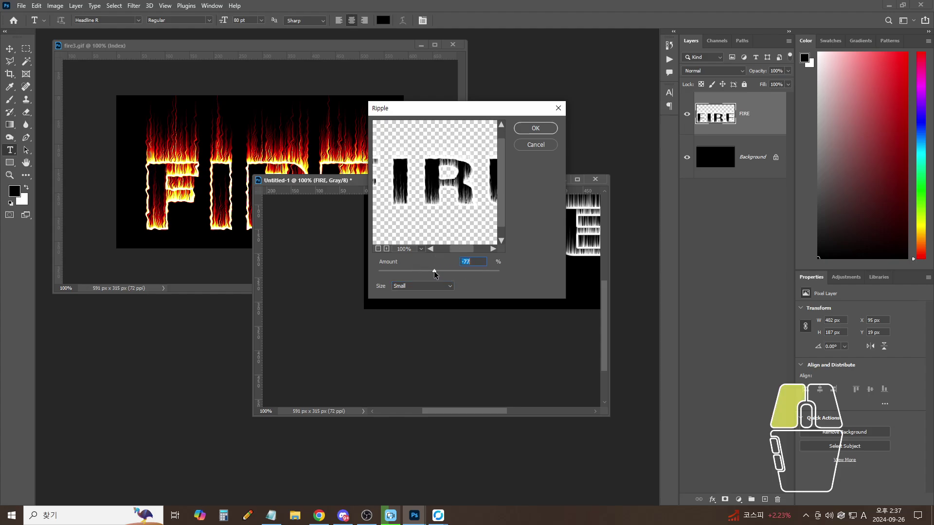
click(413, 287)
click(410, 299)
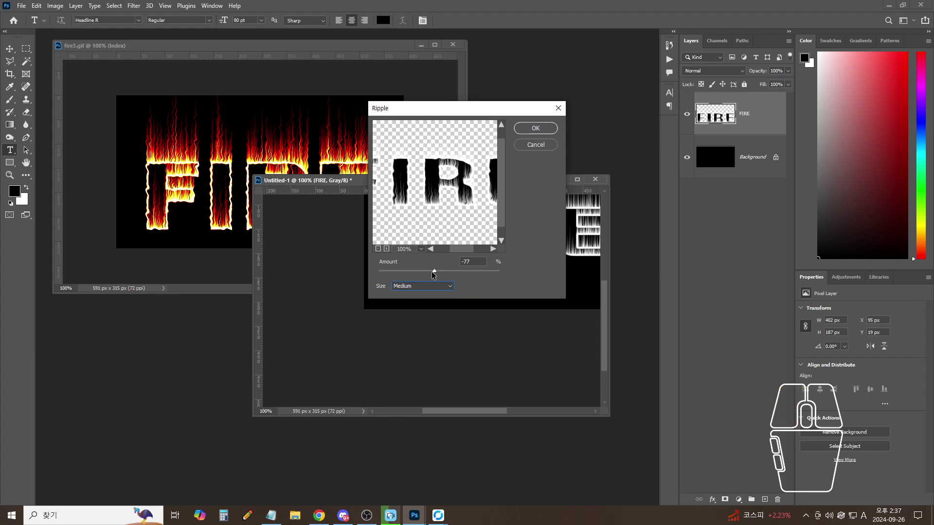
drag(435, 272, 447, 275)
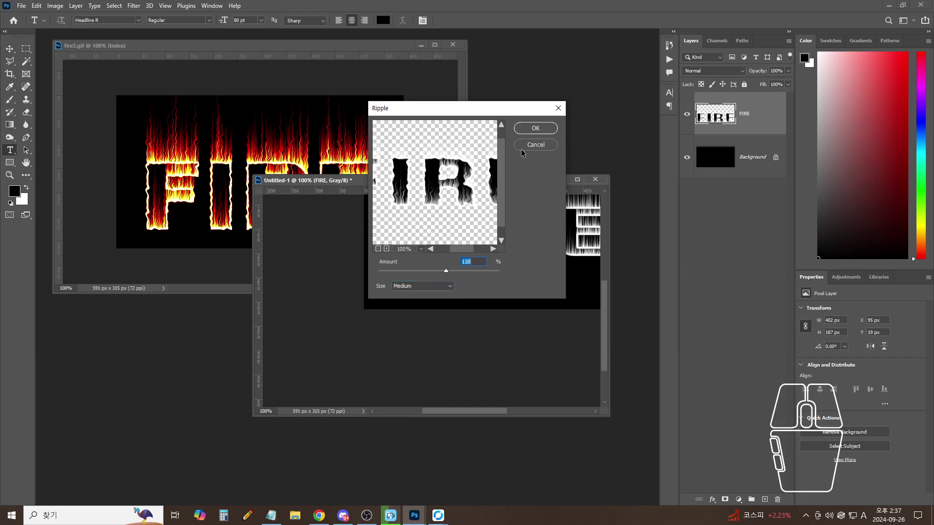
click(536, 129)
Zoom Untitled-1 to 200%, enlarge its window, close the search flyout, and return to the remote session.
scroll(535, 331, up, 2)
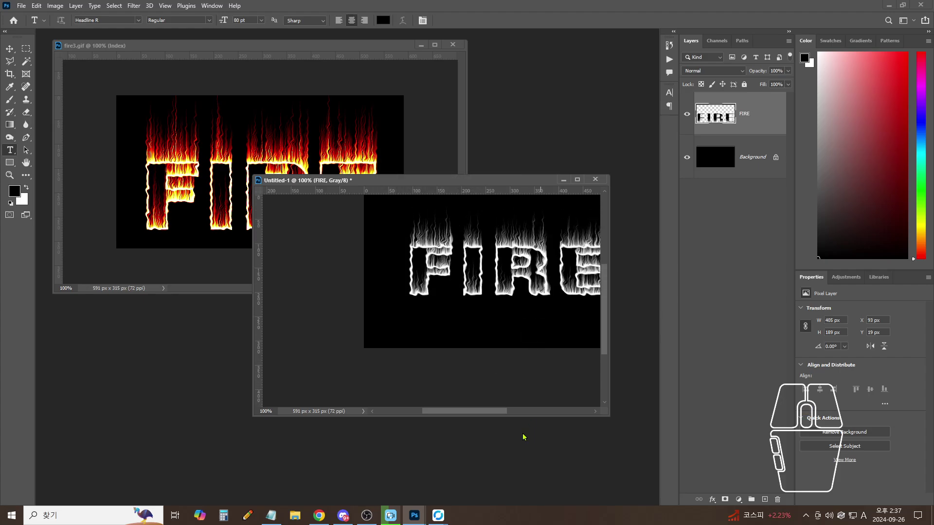
scroll(488, 417, right, 4)
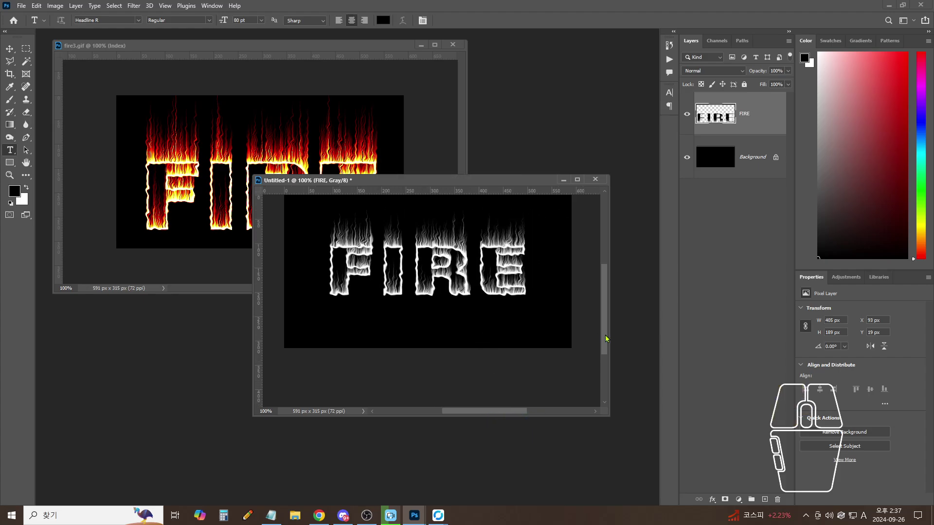
scroll(605, 331, up, 2)
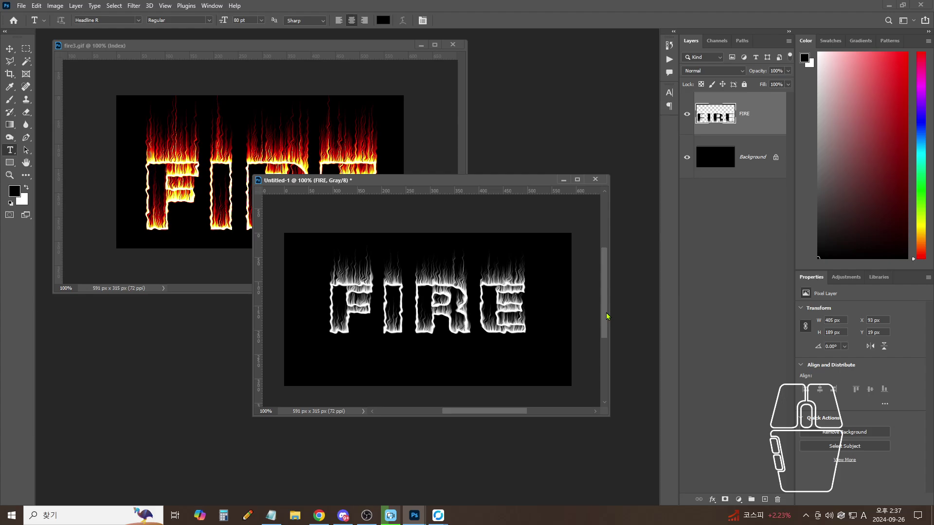
key(ctrl+plus)
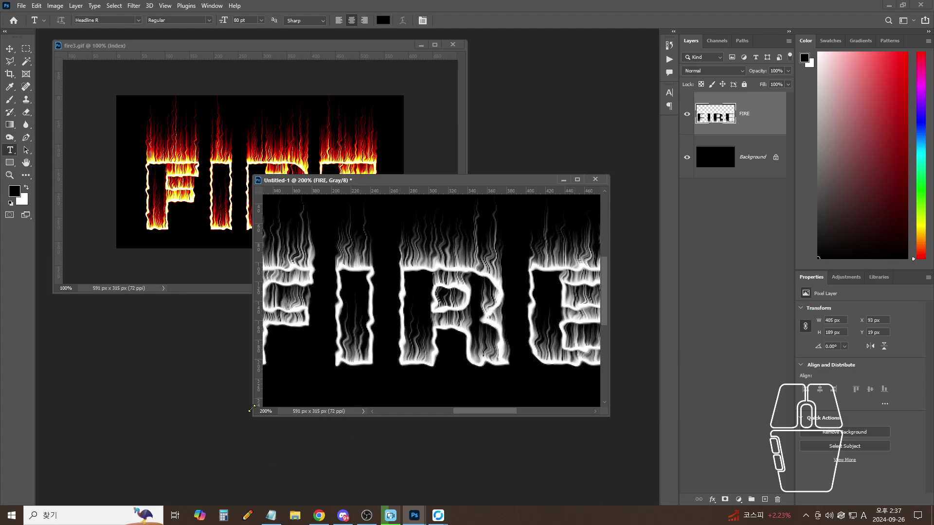
drag(252, 409, 153, 504)
mouse_move(155, 514)
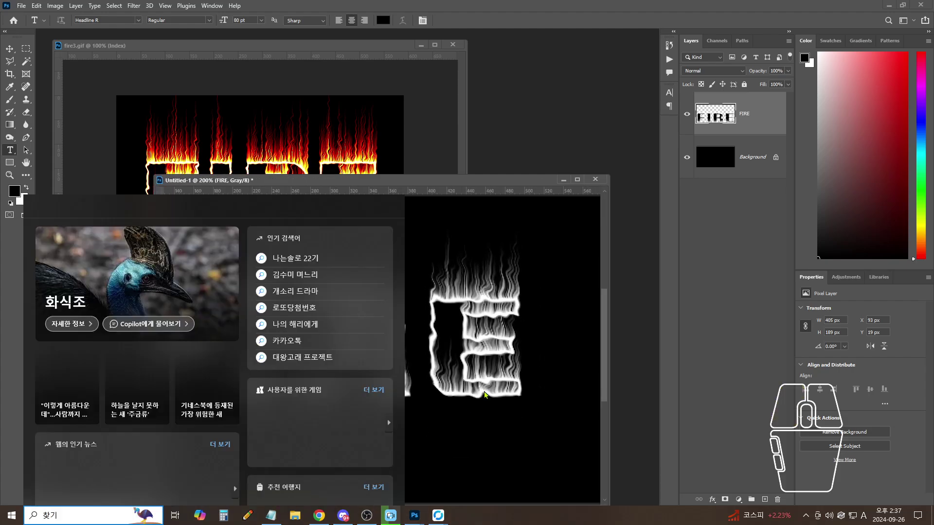
click(476, 181)
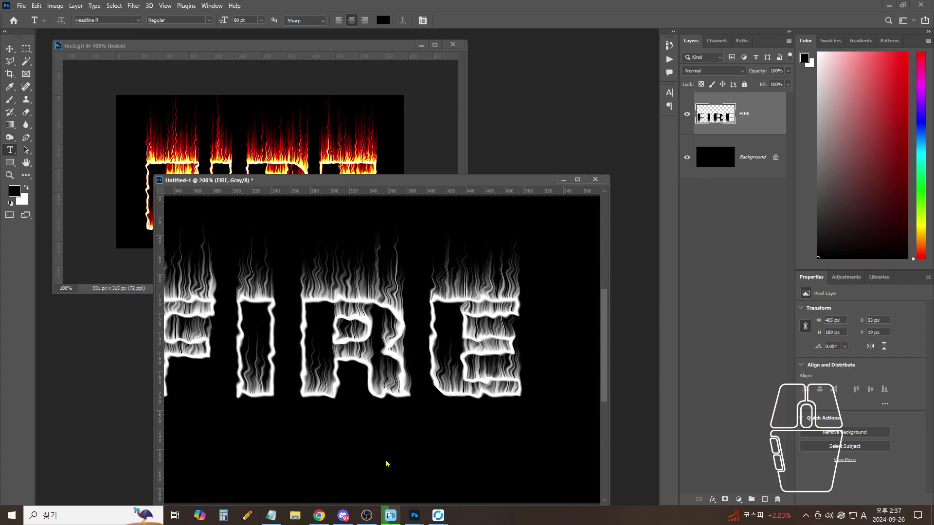
click(439, 515)
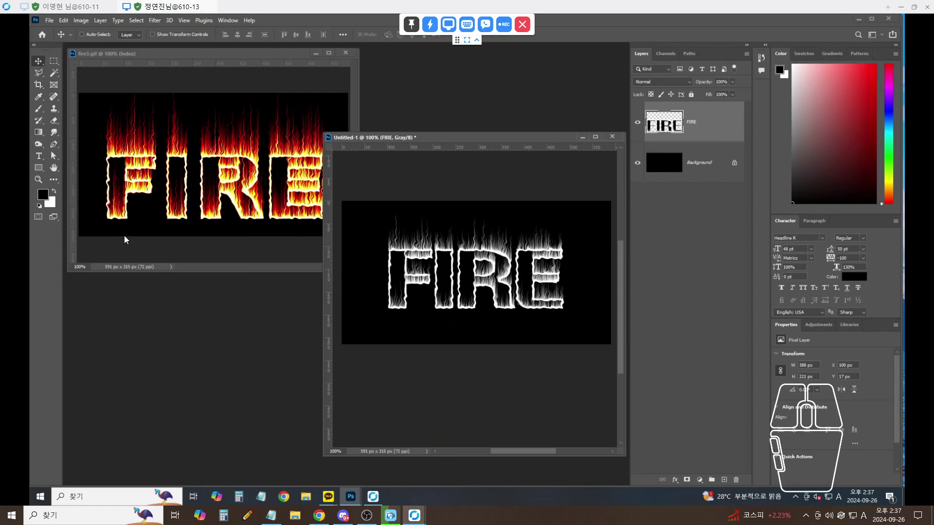
Choose the Smudge Tool from the Blur/Sharpen/Smudge group and bring the Notepad step list forward.
click(42, 143)
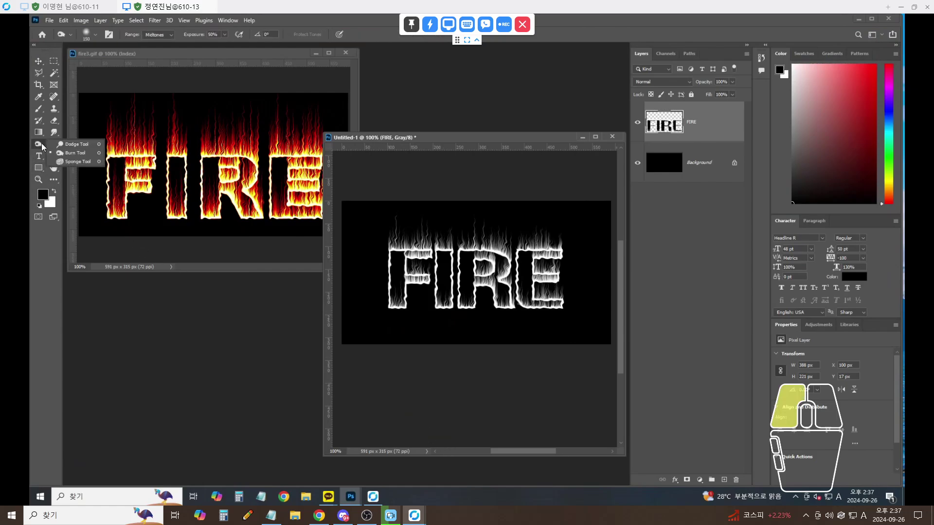
click(42, 143)
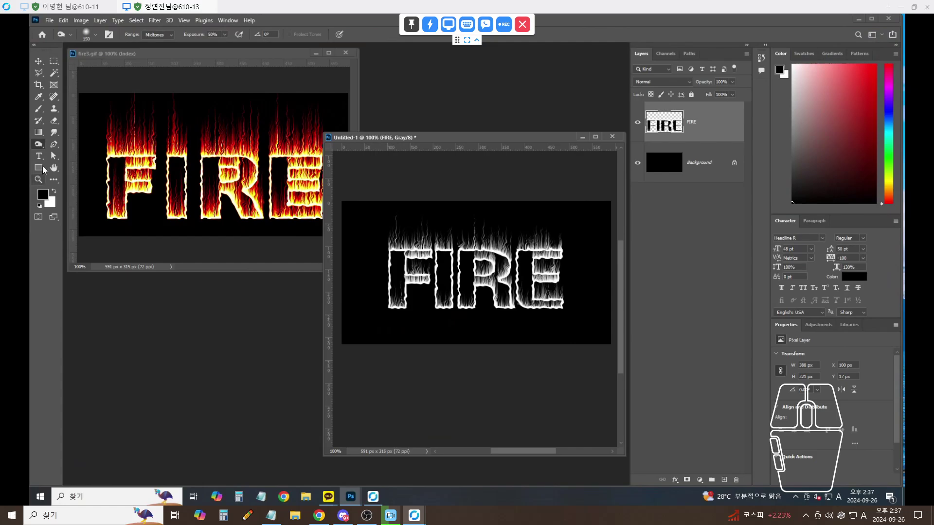
click(59, 144)
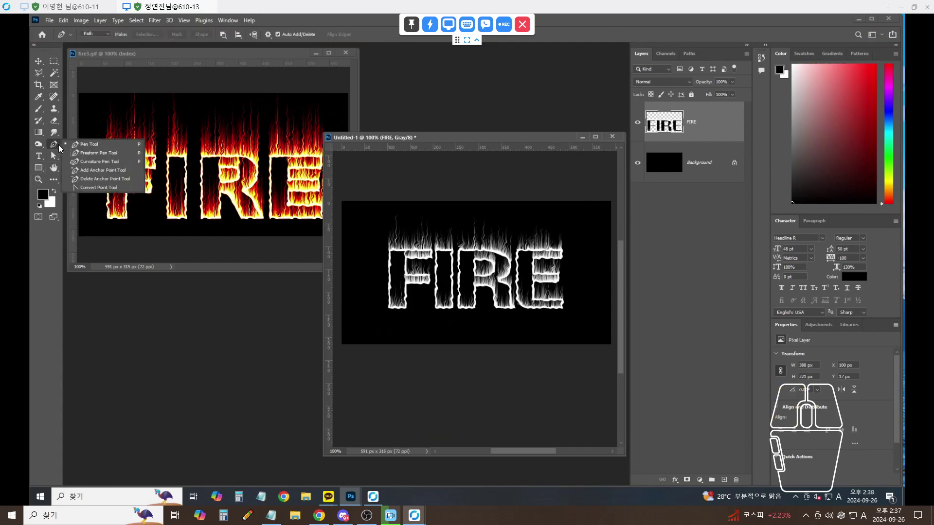
click(55, 130)
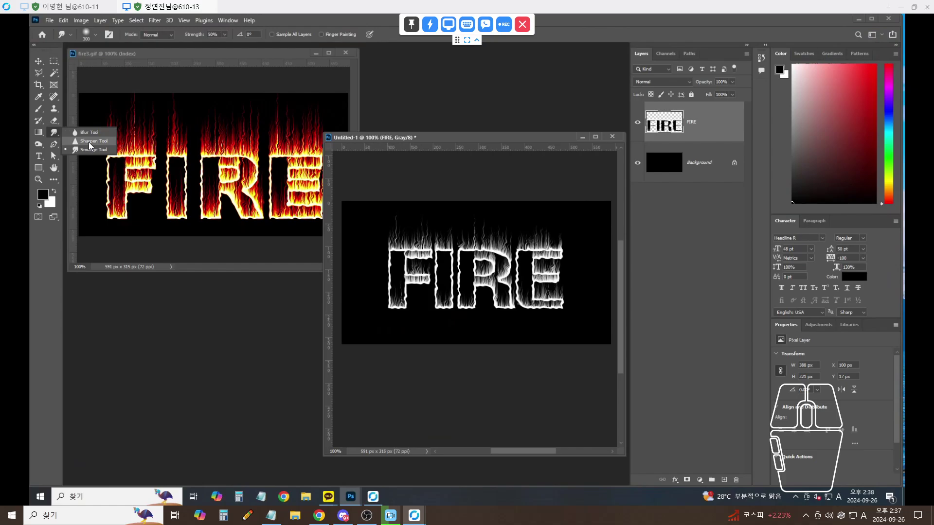
click(87, 142)
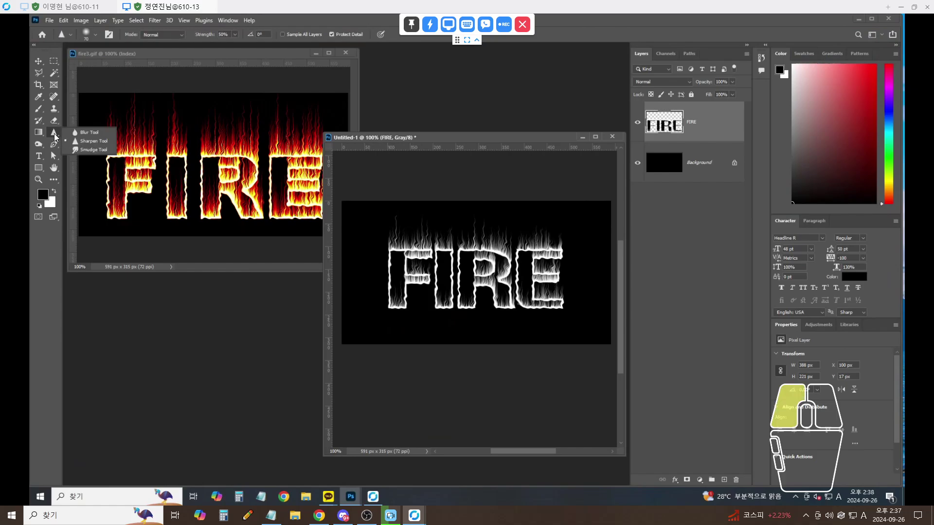
click(92, 150)
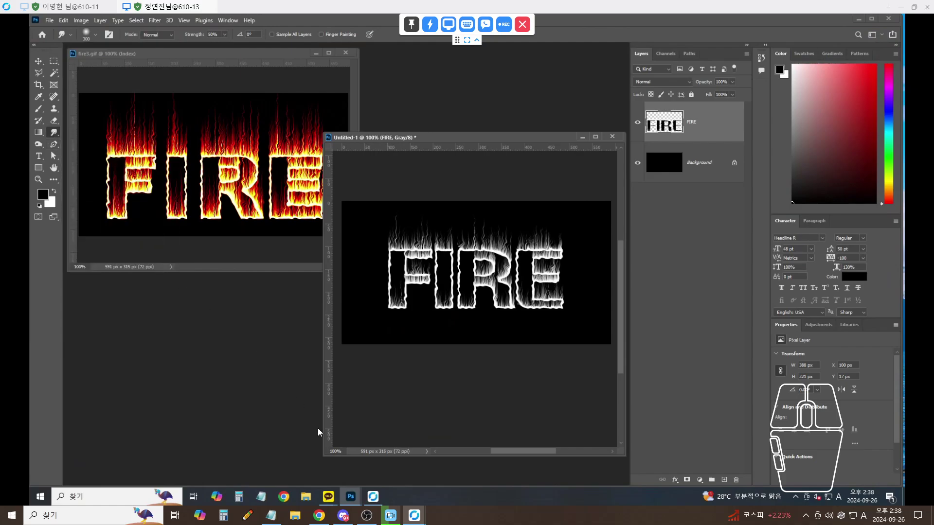
click(271, 515)
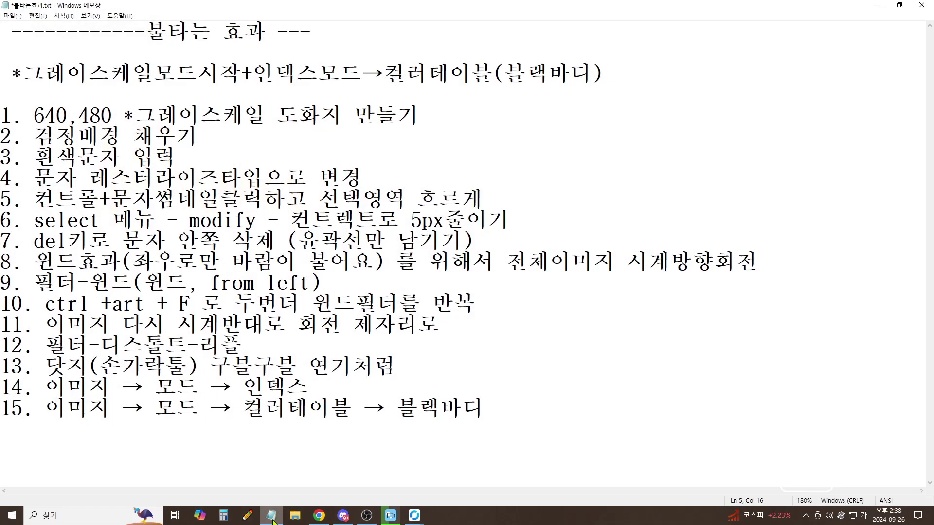
Replace 닷지 with 스머지 in Notepad step 13, then minimize the notes.
double_click(85, 365)
text(ㅅ)
text(스머지)
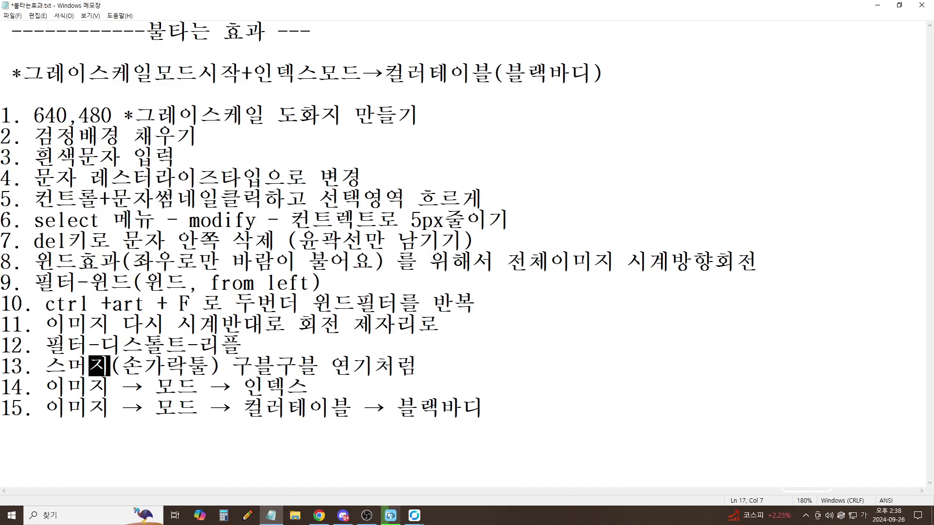
click(877, 5)
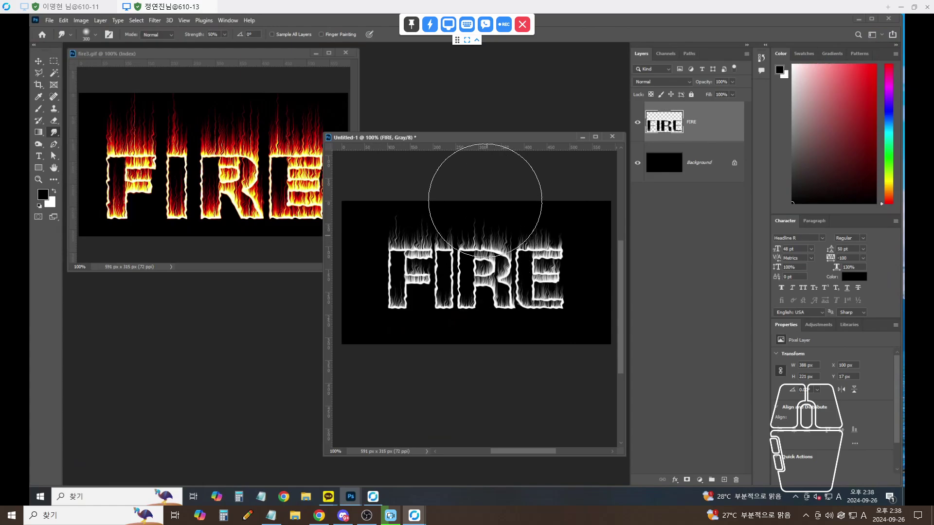
Shrink the smudge brush from 300 to 40 px and enlarge the Untitled-1 window.
key(bracketleft)
key(bracketleft)
key(bracketleft)
key(bracketleft)
key(bracketleft)
key(bracketleft)
key(bracketleft)
key(bracketleft)
key(bracketleft)
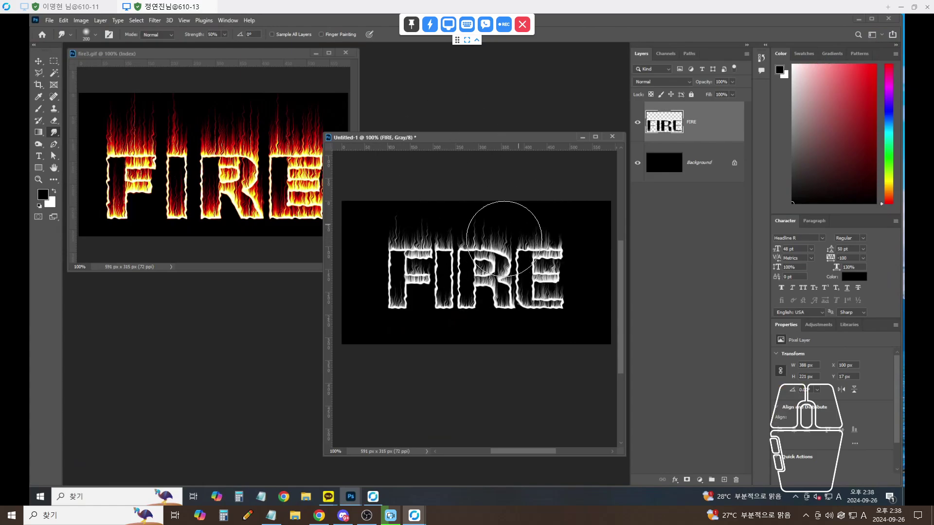
key(bracketleft)
key(bracketleft)
key(bracketleft)
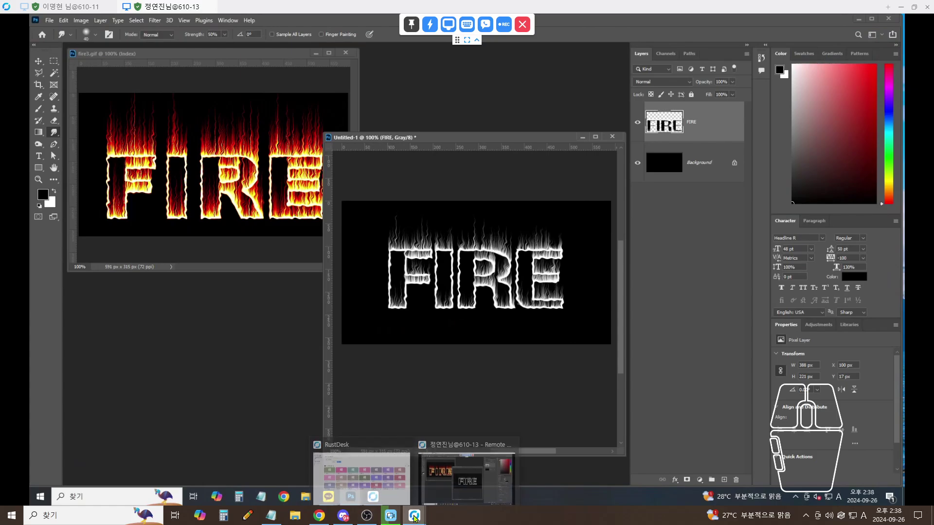
mouse_move(415, 516)
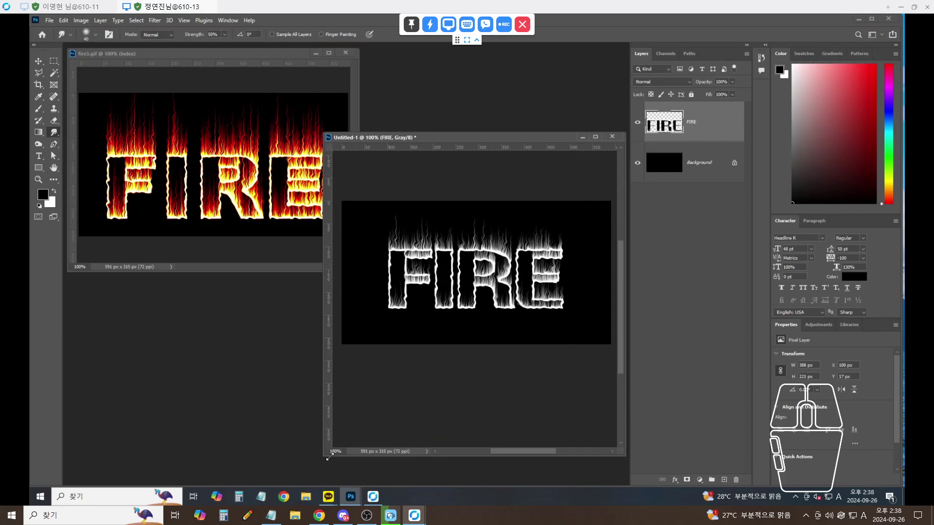
drag(329, 458, 165, 458)
At 200% zoom with a 20 px brush, smudge flames upward above the R and I/R gap.
key(ctrl+plus)
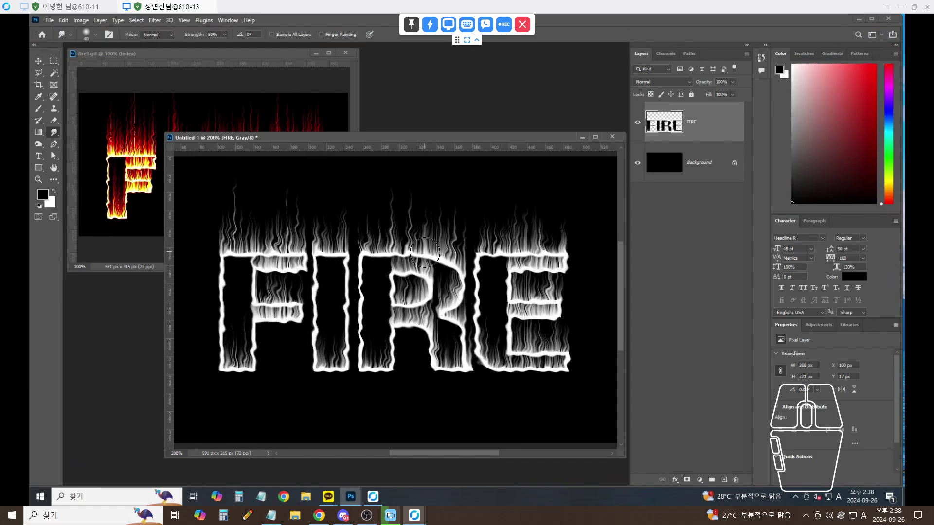
key(bracketleft)
key(bracketleft)
mouse_move(422, 257)
mouse_down()
mouse_move(421, 236)
mouse_move(433, 225)
mouse_move(425, 216)
mouse_move(433, 183)
mouse_up()
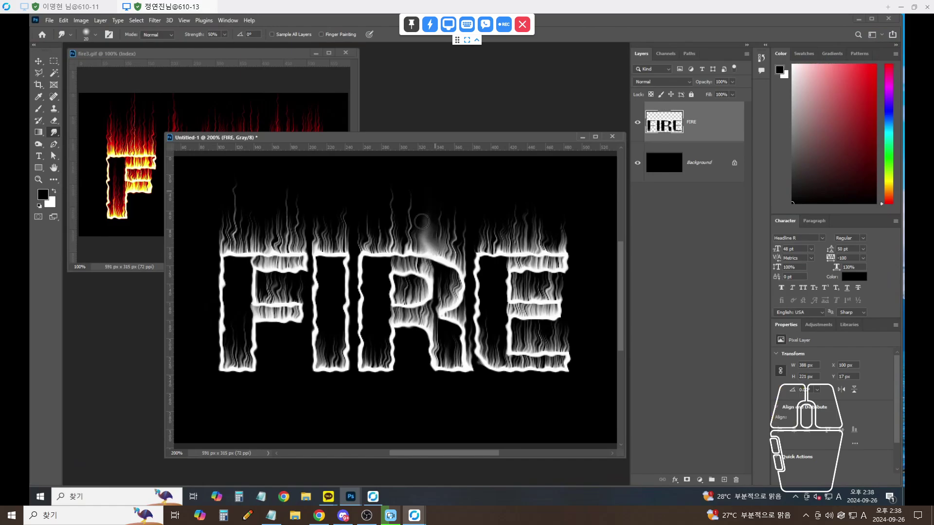
mouse_move(414, 256)
mouse_down()
mouse_move(406, 231)
mouse_move(411, 183)
mouse_up()
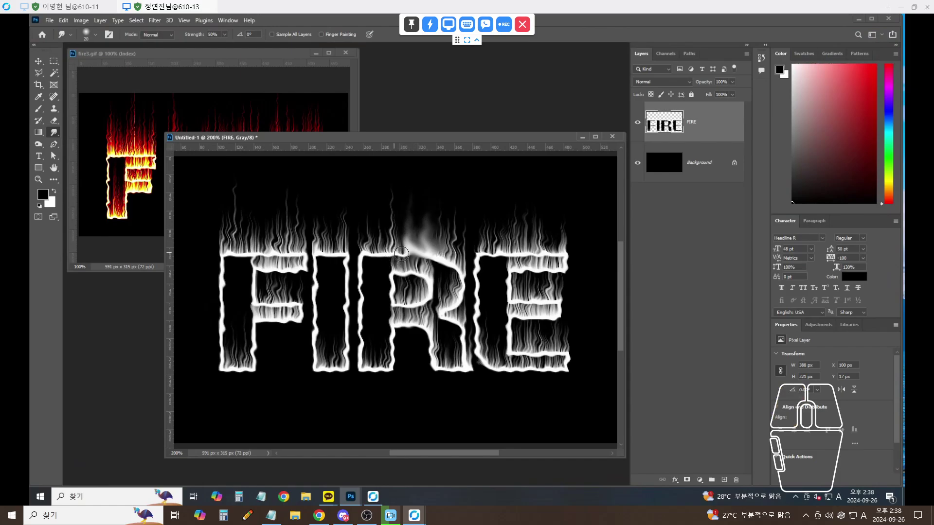
drag(401, 253, 396, 166)
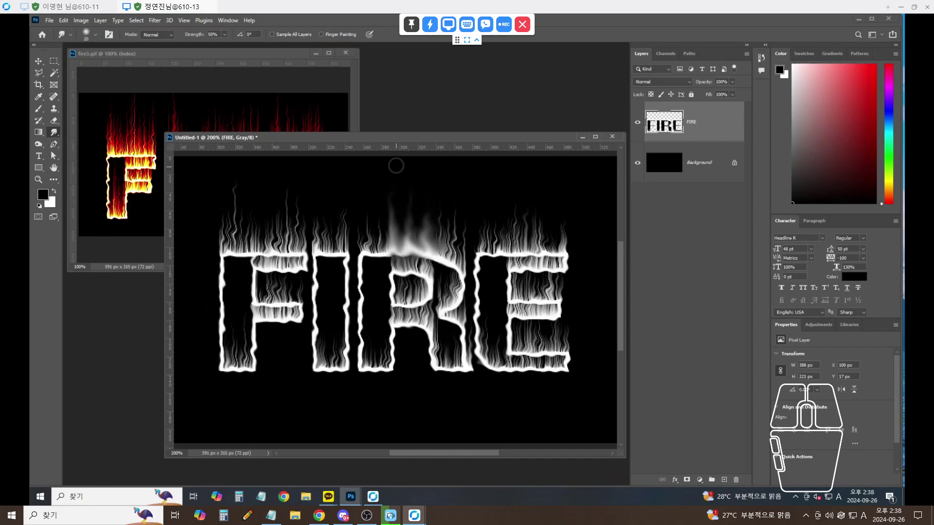
mouse_move(385, 257)
mouse_down()
mouse_move(391, 214)
mouse_move(380, 168)
mouse_up()
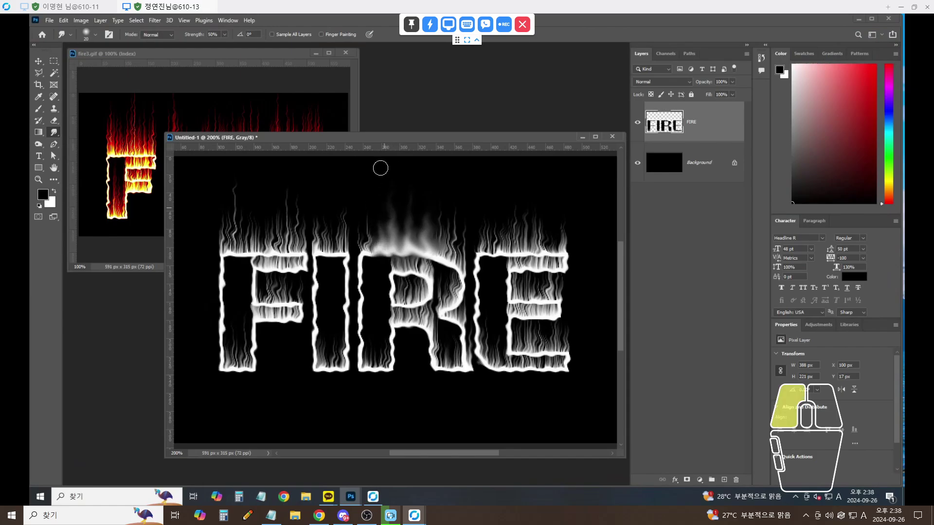
drag(368, 258, 353, 158)
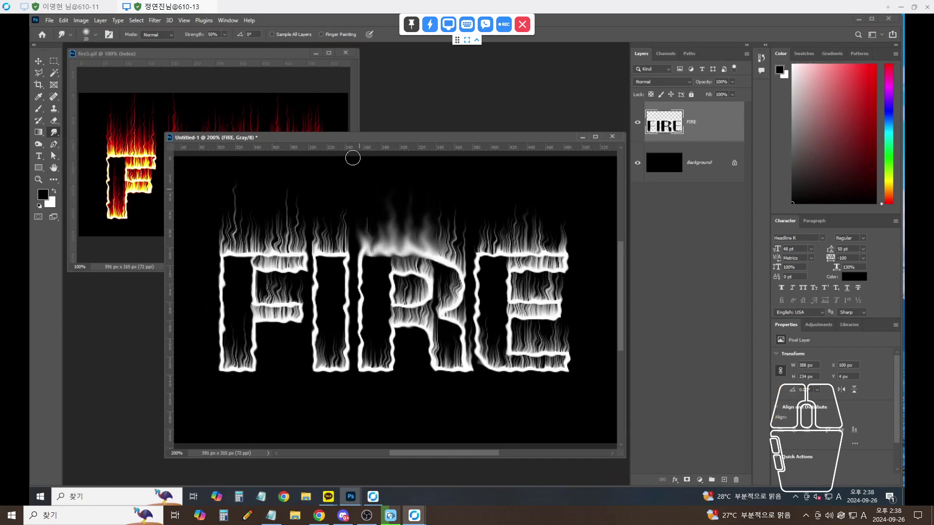
Smudge the lower I/R gap and F stem upward, undoing a stray wisp over the R.
mouse_move(368, 364)
mouse_down()
mouse_move(363, 338)
mouse_move(378, 304)
mouse_up()
drag(379, 368, 381, 321)
mouse_move(241, 364)
mouse_down()
mouse_move(229, 349)
mouse_move(236, 323)
mouse_up()
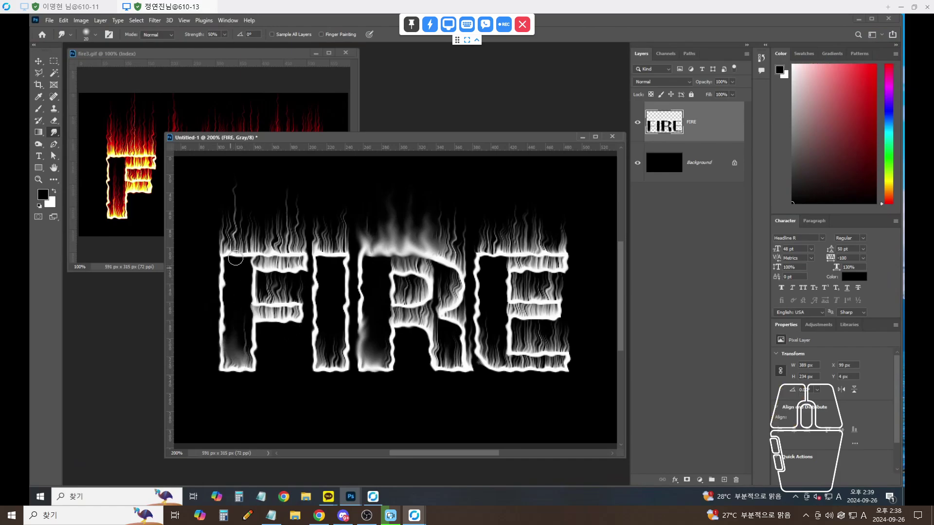
drag(239, 249, 234, 209)
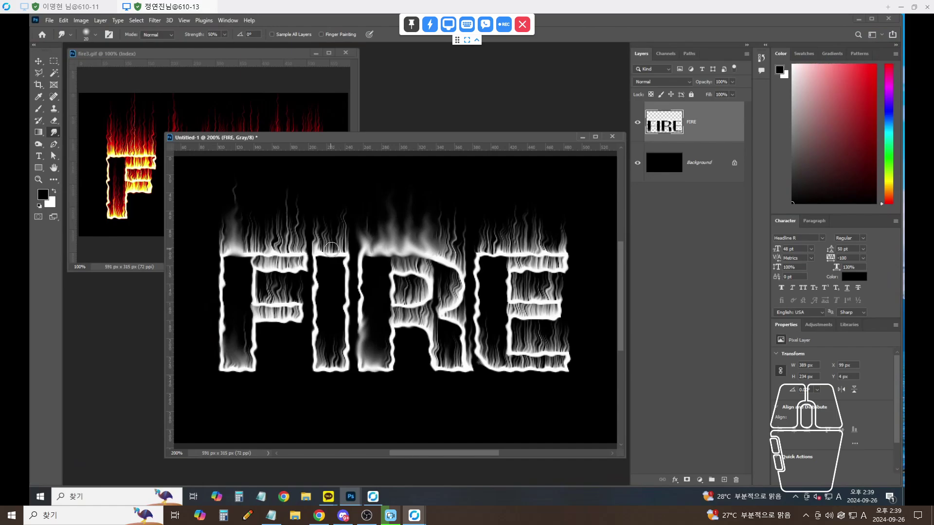
drag(331, 250, 445, 219)
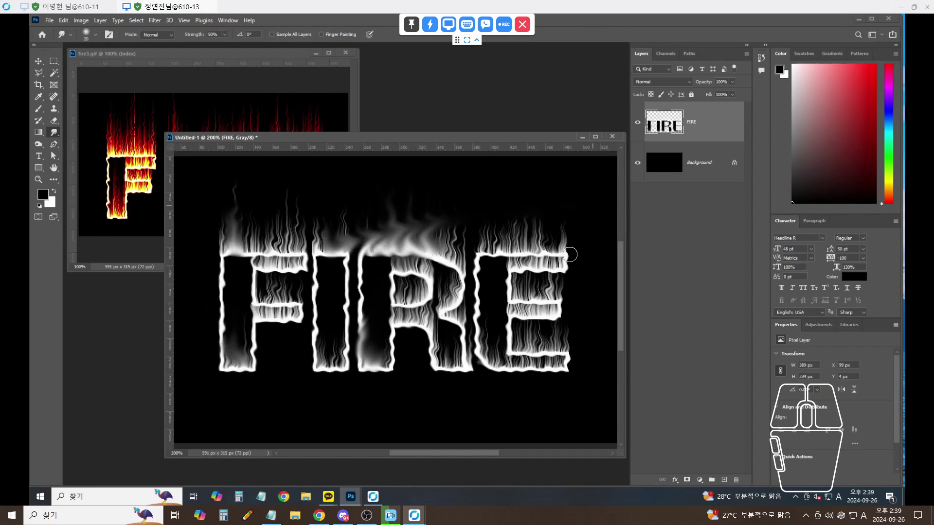
key(ctrl+z)
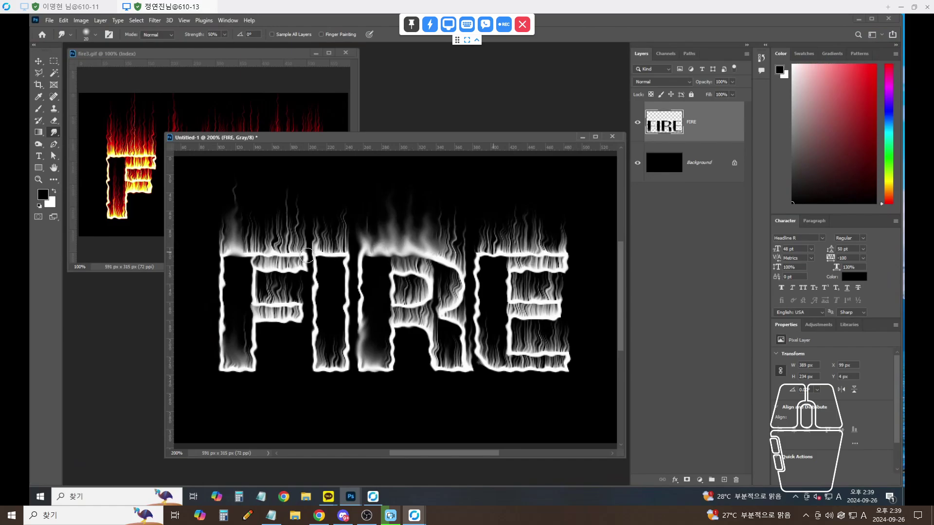
Pull flames up above the I, F, R and E, then shrink the brush to 15 px.
drag(331, 251, 324, 148)
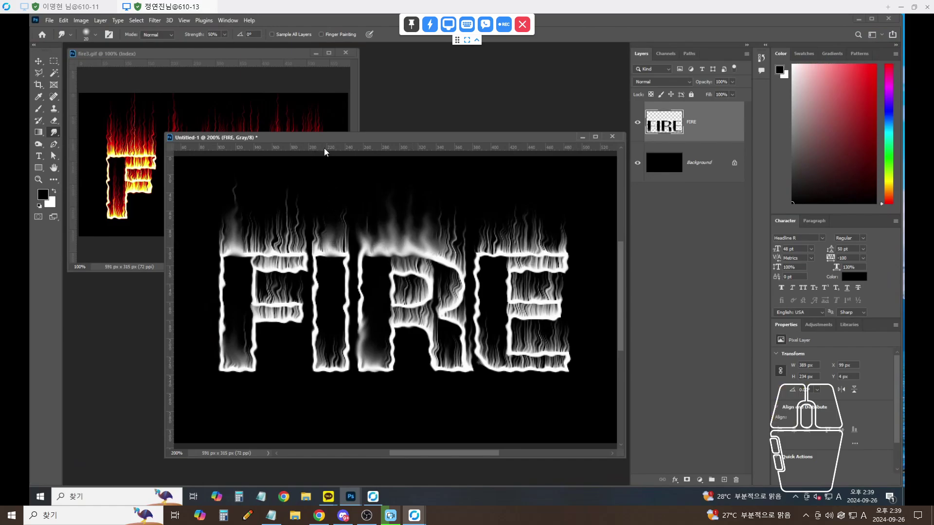
drag(249, 258, 247, 212)
drag(270, 252, 269, 215)
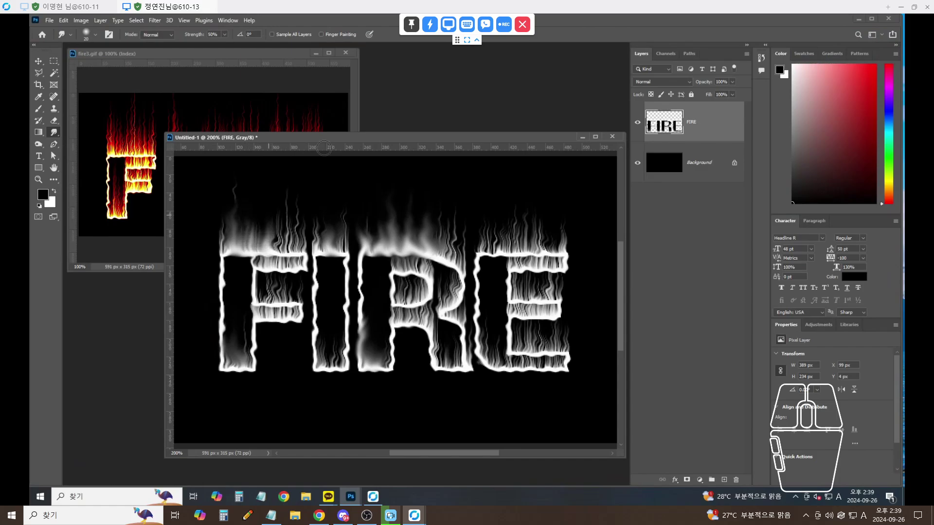
drag(284, 254, 289, 207)
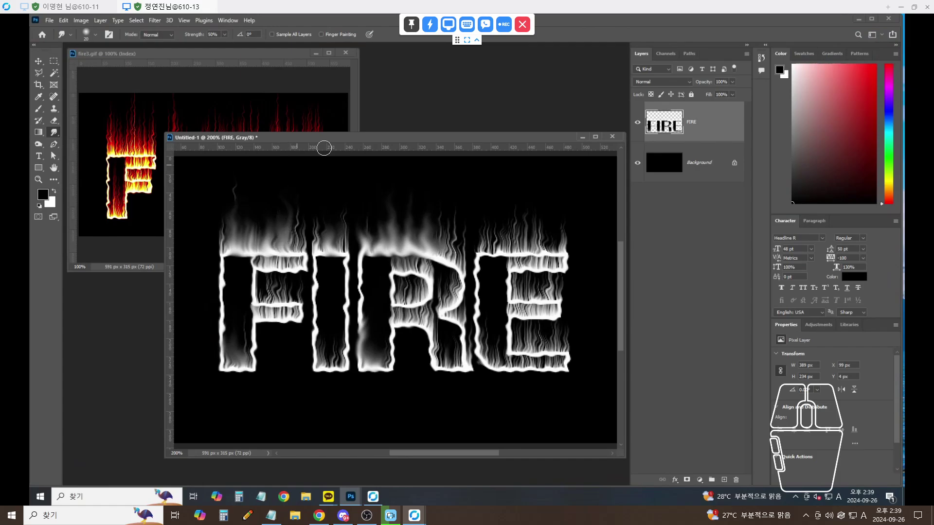
drag(295, 255, 301, 208)
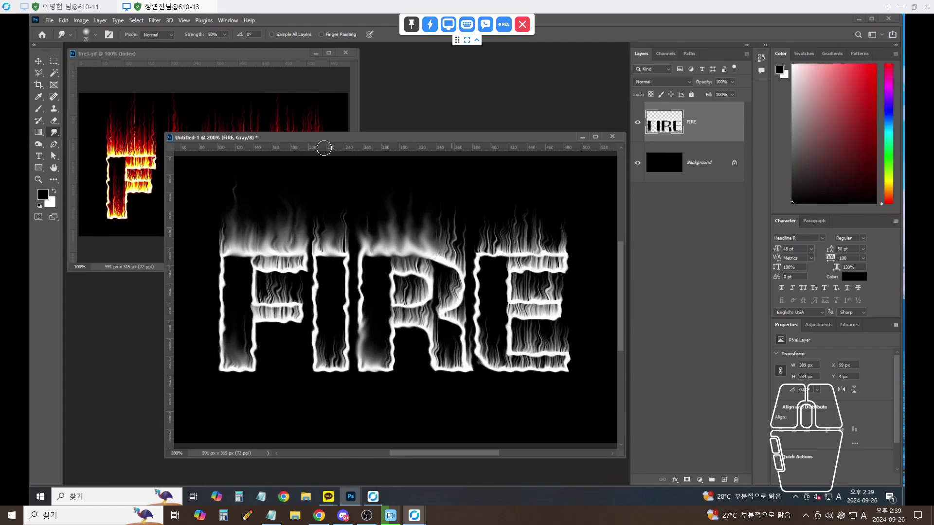
drag(485, 249, 480, 227)
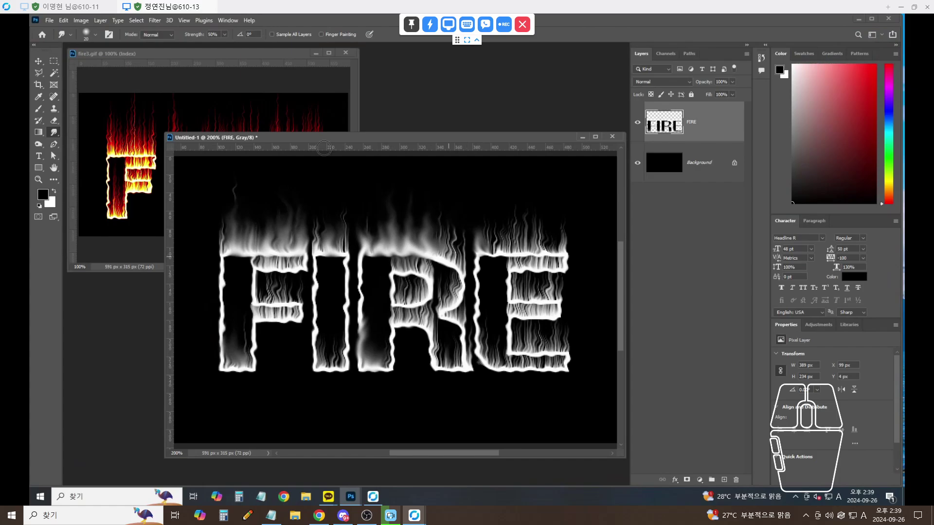
mouse_move(450, 257)
mouse_down()
mouse_move(439, 239)
mouse_move(447, 216)
mouse_up()
drag(460, 267, 454, 217)
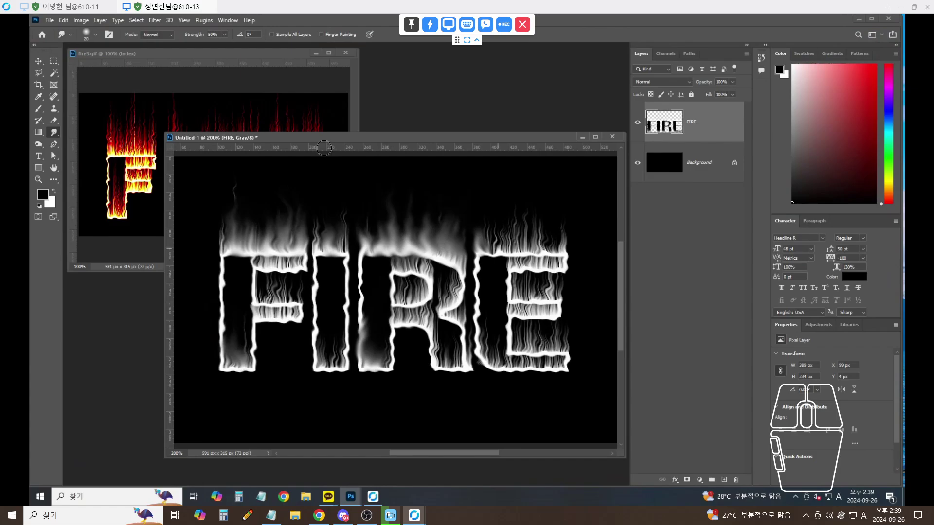
drag(498, 254, 495, 222)
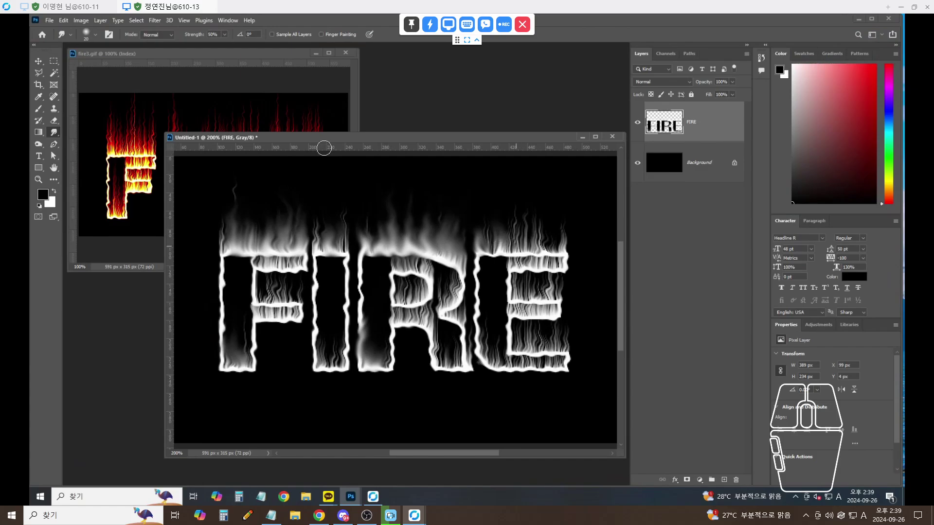
key(bracketleft)
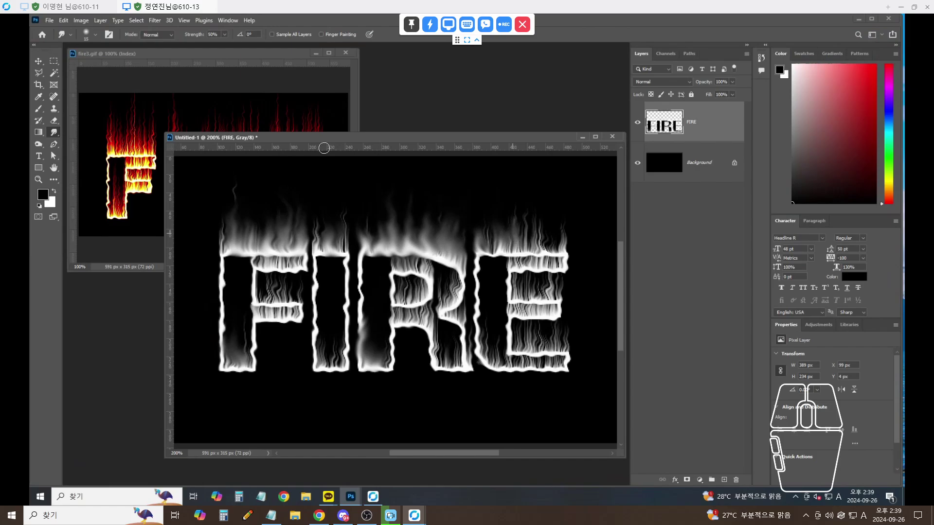
Smudge white flame streaks upward above the E, inside the R and along the I.
drag(530, 248, 526, 180)
drag(544, 247, 538, 177)
drag(550, 247, 560, 221)
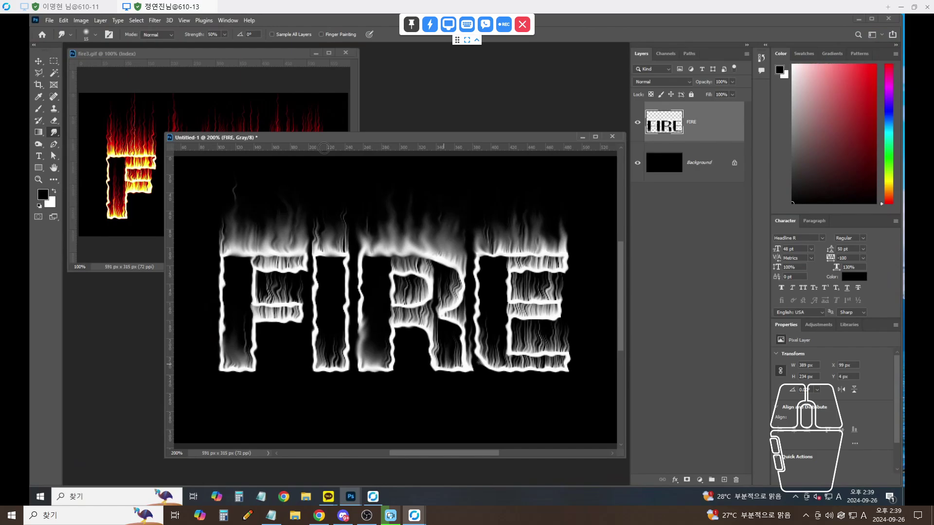
drag(442, 360, 447, 314)
drag(457, 367, 455, 316)
drag(341, 363, 341, 333)
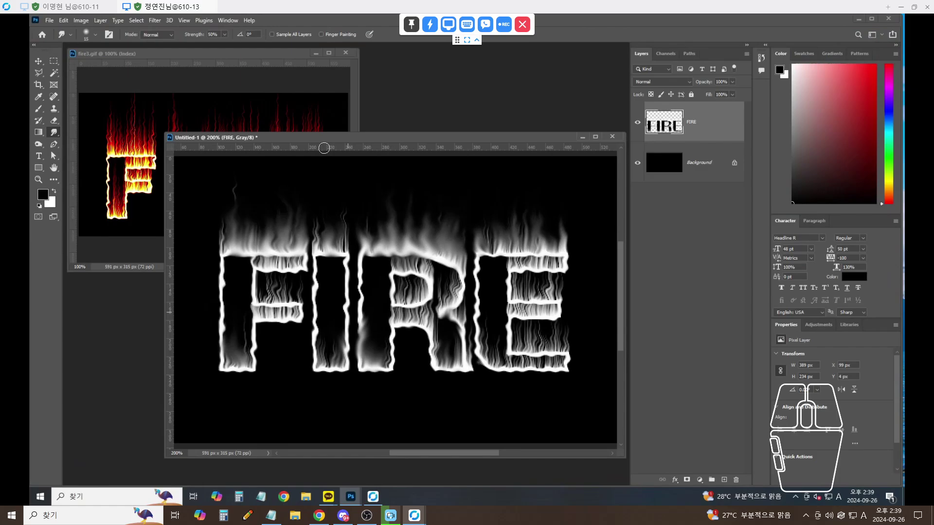
Streak flames upward from the E's left stem, middle and lower sections.
drag(492, 360, 505, 333)
drag(522, 371, 525, 317)
mouse_move(542, 350)
mouse_down()
mouse_move(538, 313)
mouse_move(559, 329)
mouse_move(567, 317)
mouse_up()
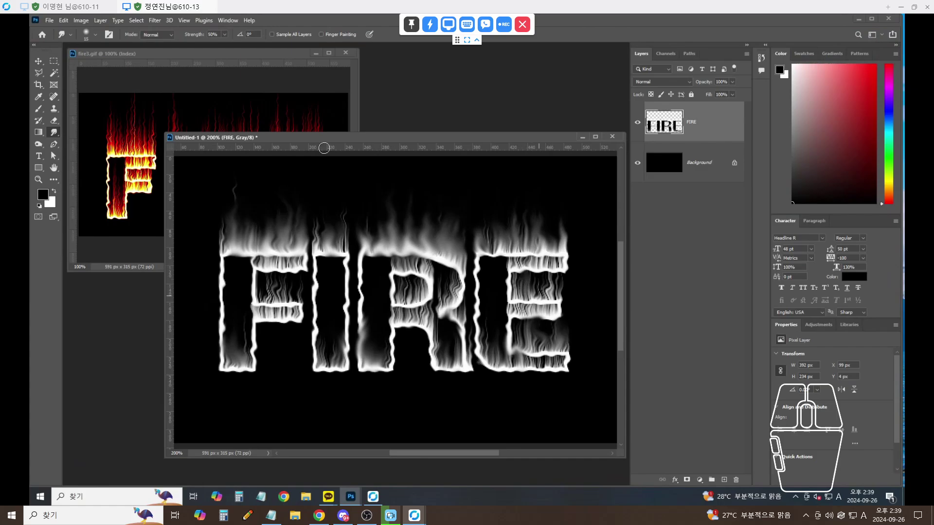
mouse_move(539, 299)
mouse_down()
mouse_move(541, 270)
mouse_move(556, 270)
mouse_up()
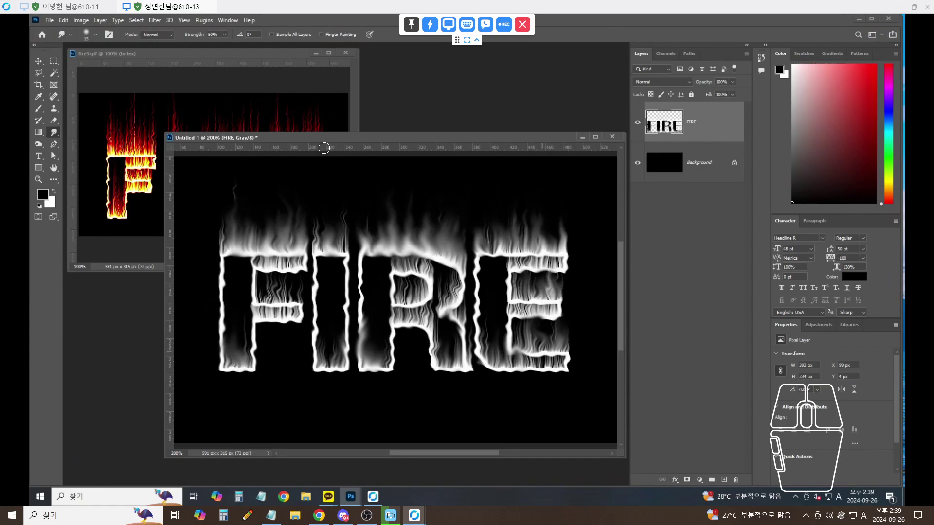
drag(543, 351, 537, 328)
drag(536, 365, 539, 338)
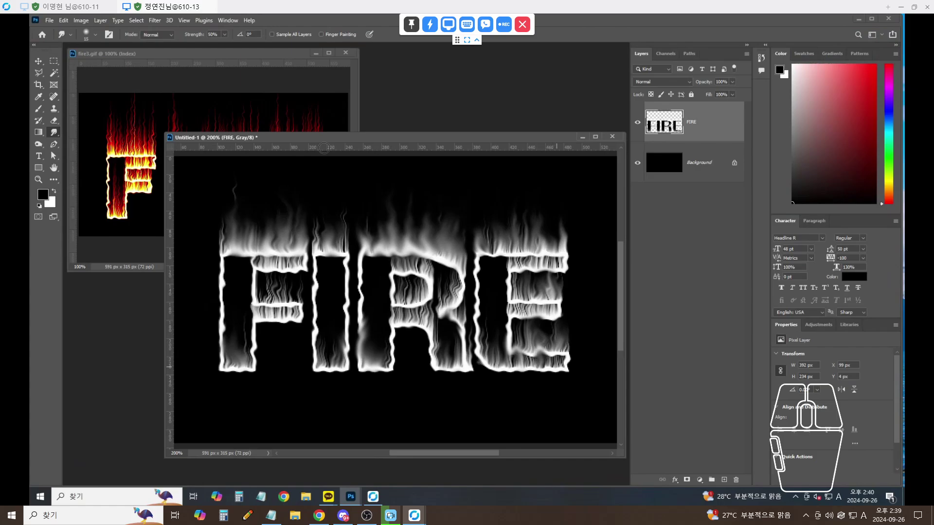
drag(556, 368, 553, 340)
Extend tall flame wisps above the R and along both edges of the F.
drag(455, 266, 458, 210)
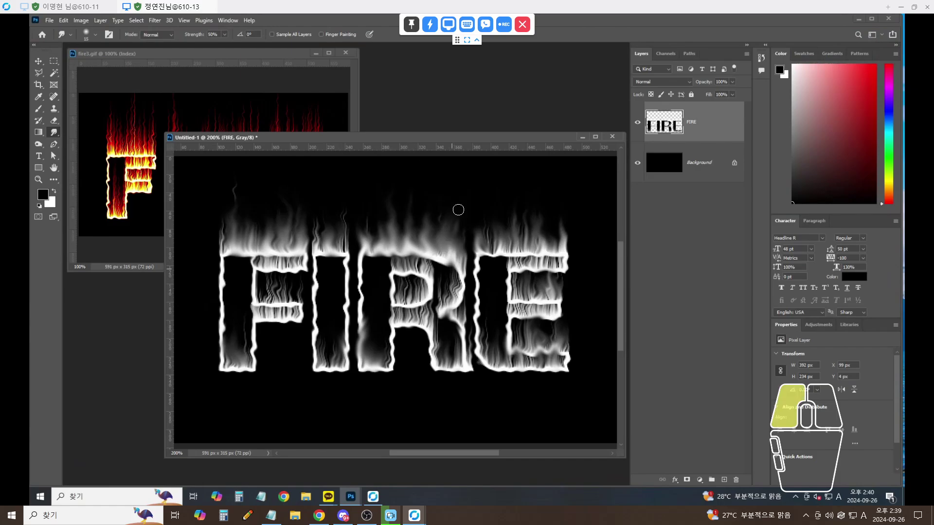
drag(453, 268, 446, 215)
drag(444, 267, 429, 192)
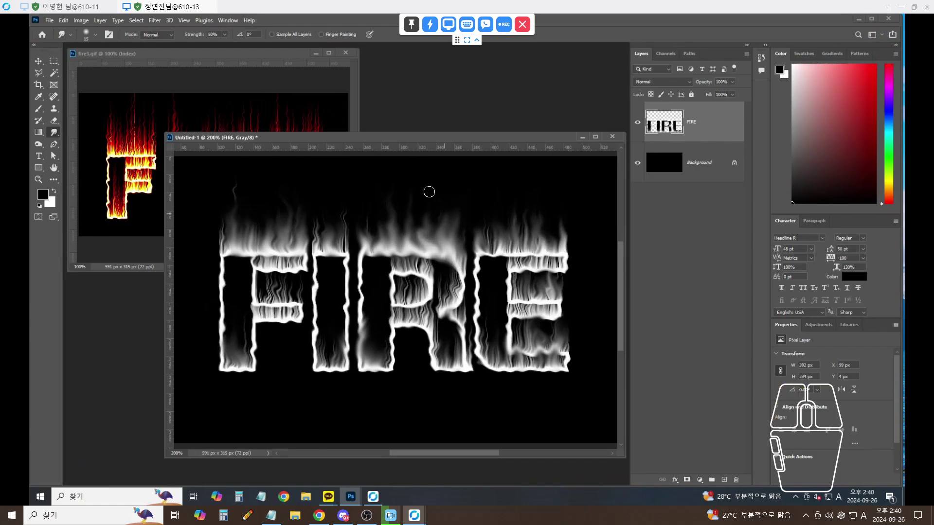
mouse_move(428, 259)
mouse_down()
mouse_move(418, 173)
mouse_move(432, 209)
mouse_move(418, 213)
mouse_up()
drag(319, 331, 323, 252)
drag(225, 294, 238, 237)
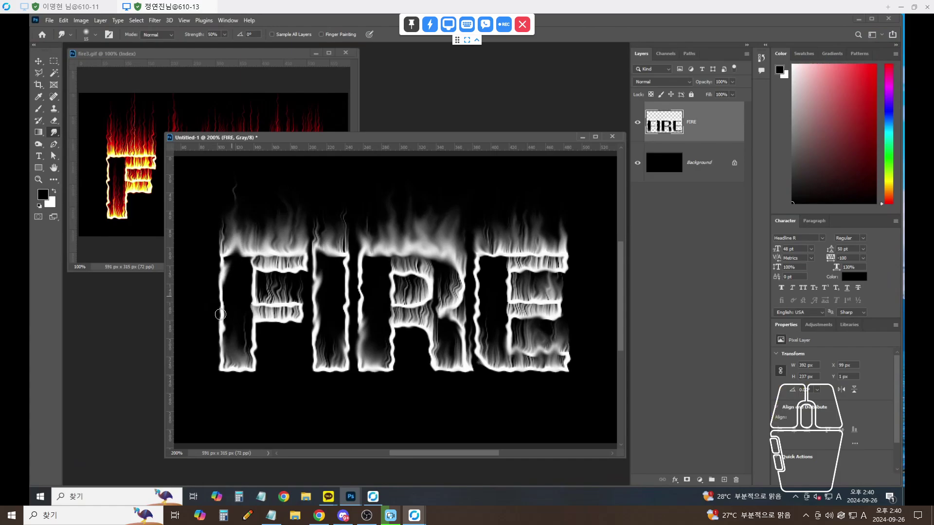
drag(229, 333, 224, 302)
drag(246, 265, 273, 152)
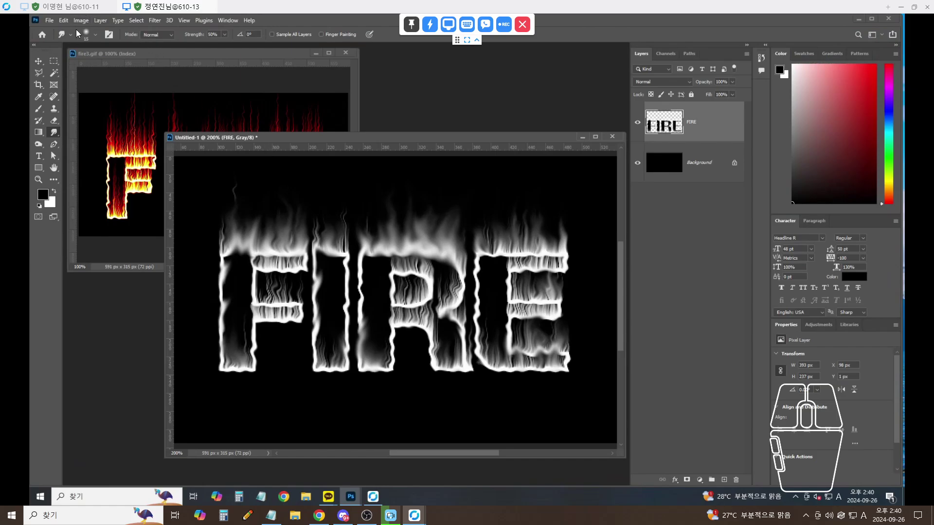
Switch the image mode to Indexed Color, accepting the prompt to flatten layers.
key(alt+i)
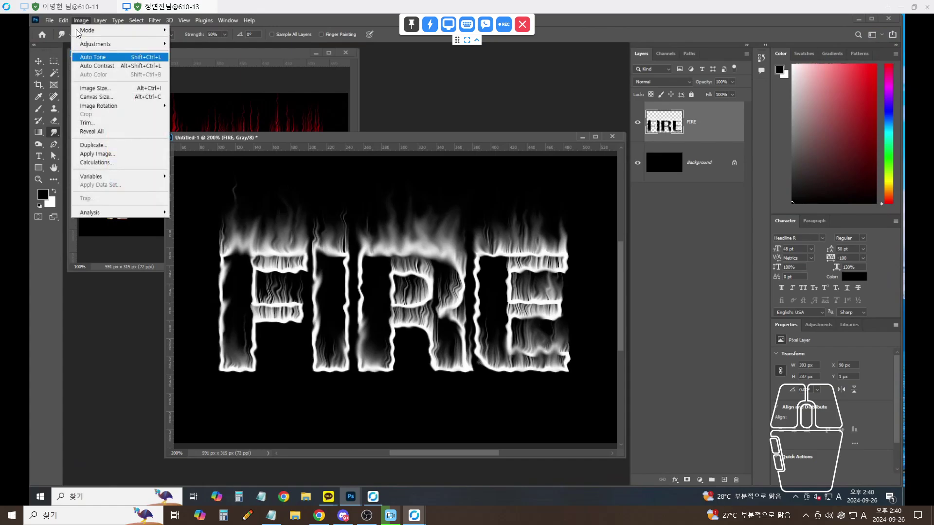
mouse_move(76, 30)
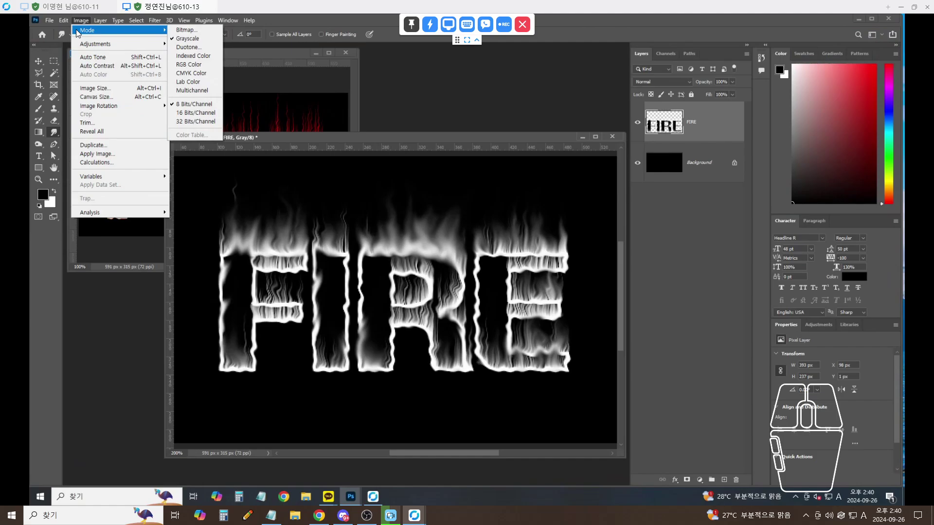
key(Right)
key(Down)
key(Down)
key(Down)
key(Down)
key(Down)
key(Down)
key(Down)
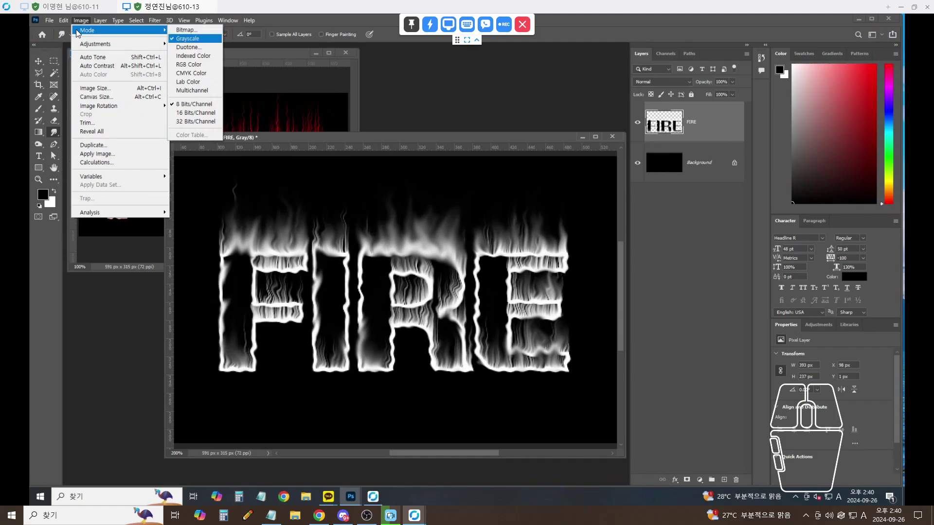
key(Up)
key(Up)
key(Up)
key(Up)
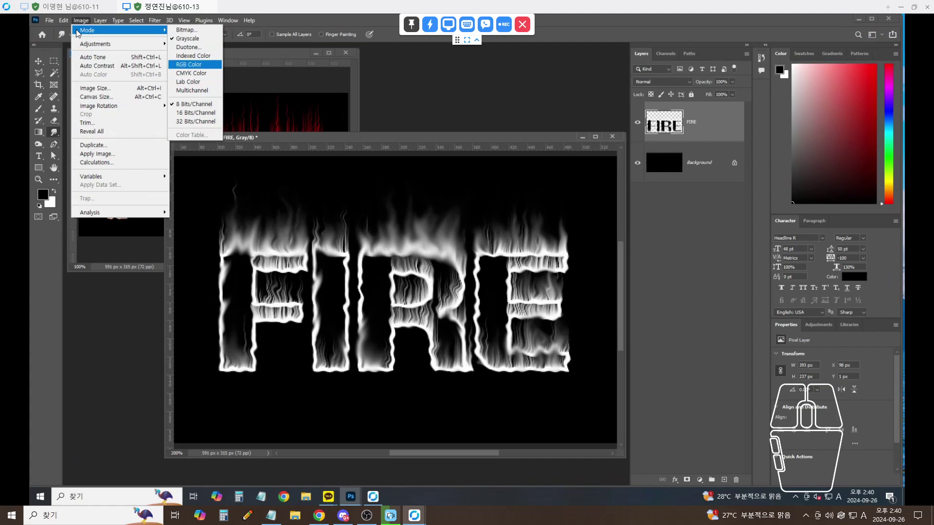
key(Return)
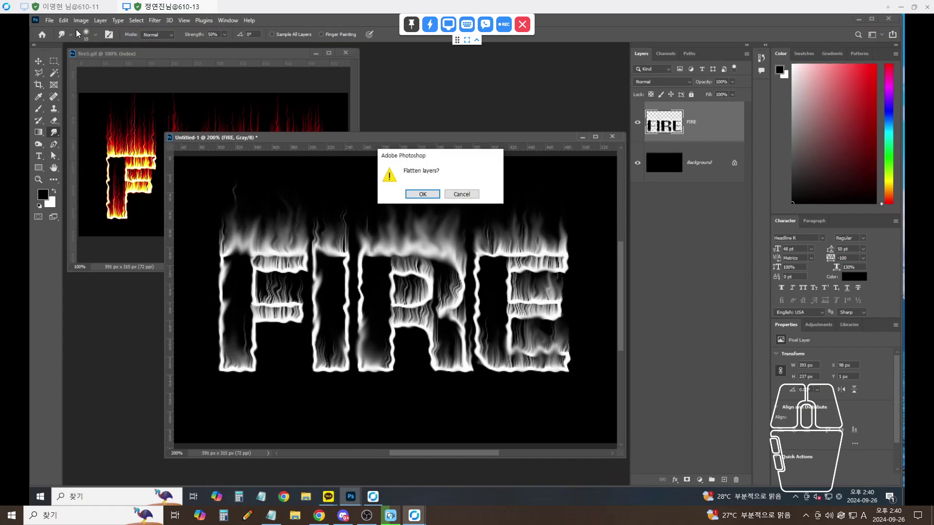
key(Return)
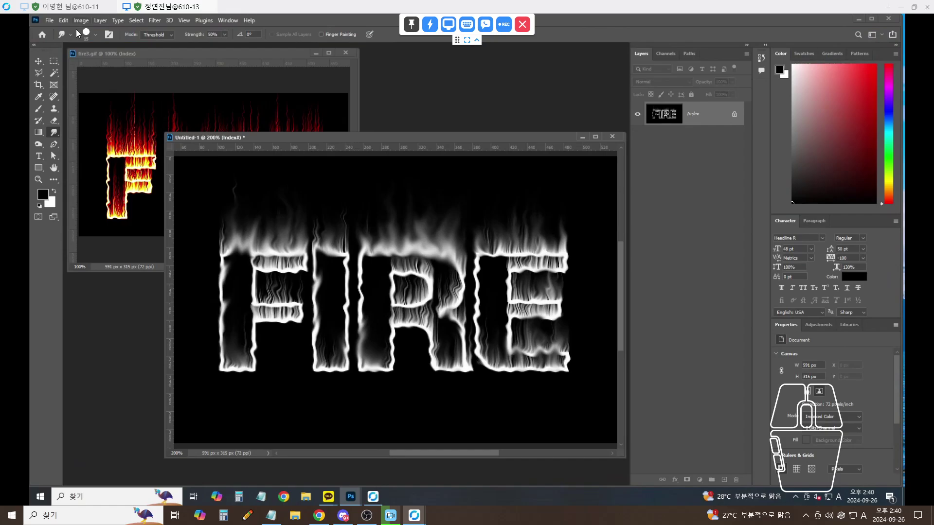
key(alt+i)
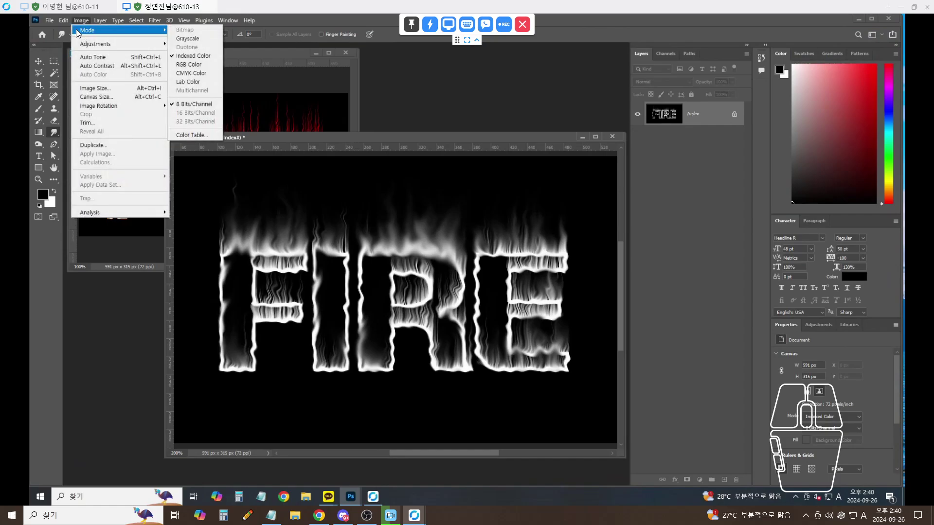
Choose the Black Body preset in the Color Table dialog and confirm it.
key(Up)
key(Return)
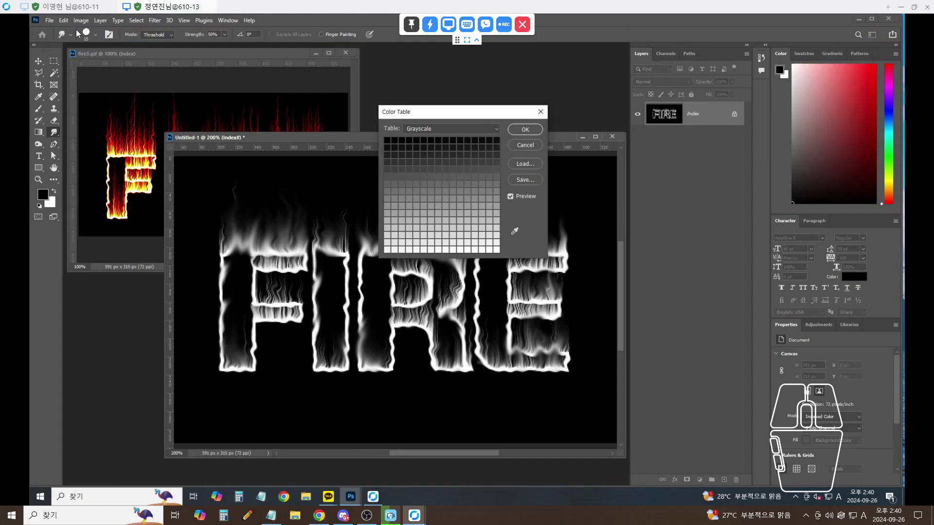
key(alt+Down)
key(Up)
key(Return)
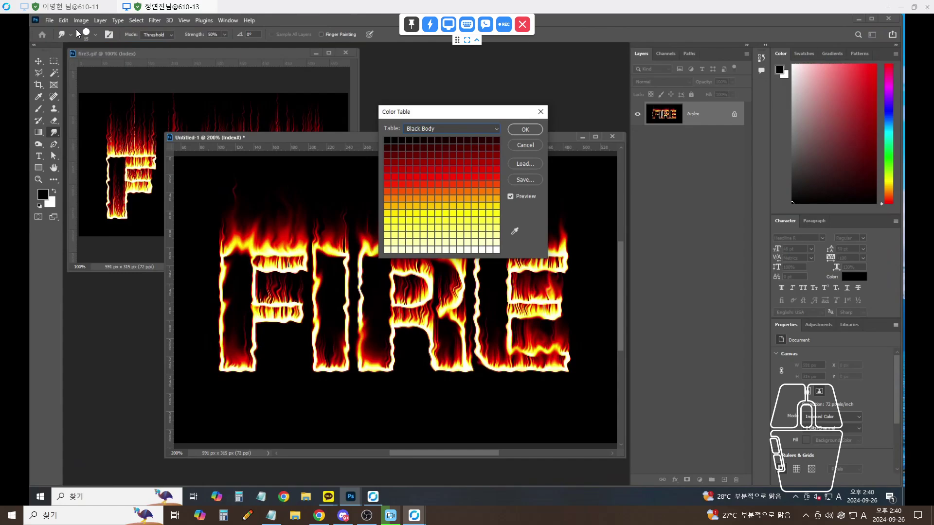
key(Return)
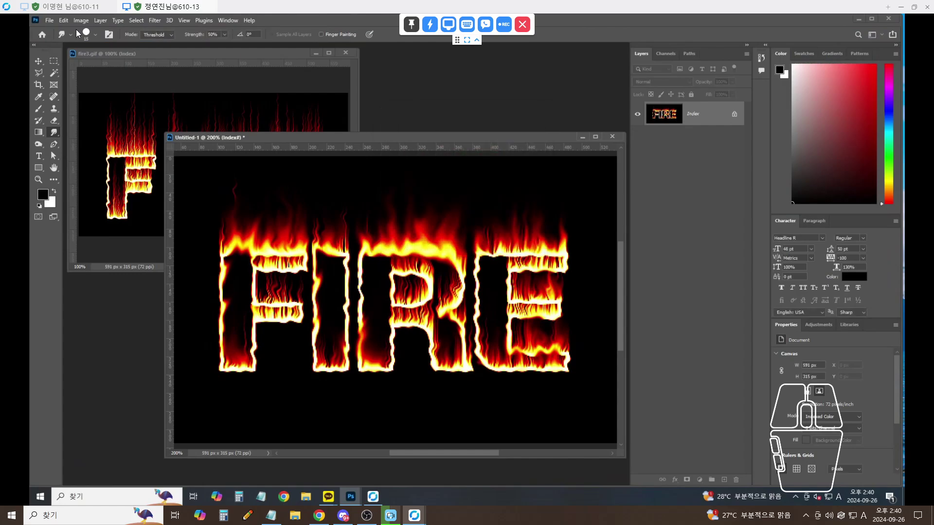
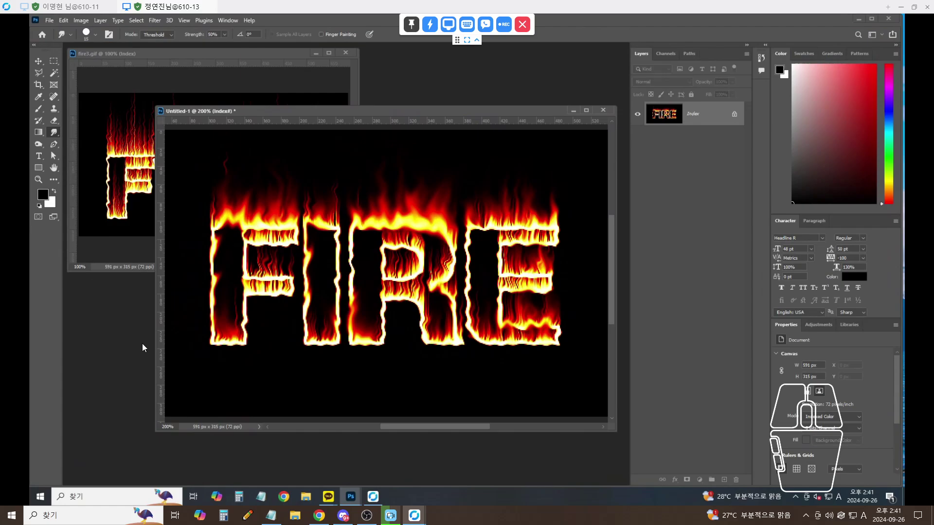
Bring up the fire-effect notes and mark the grayscale, indexed mode and colour table steps.
click(271, 515)
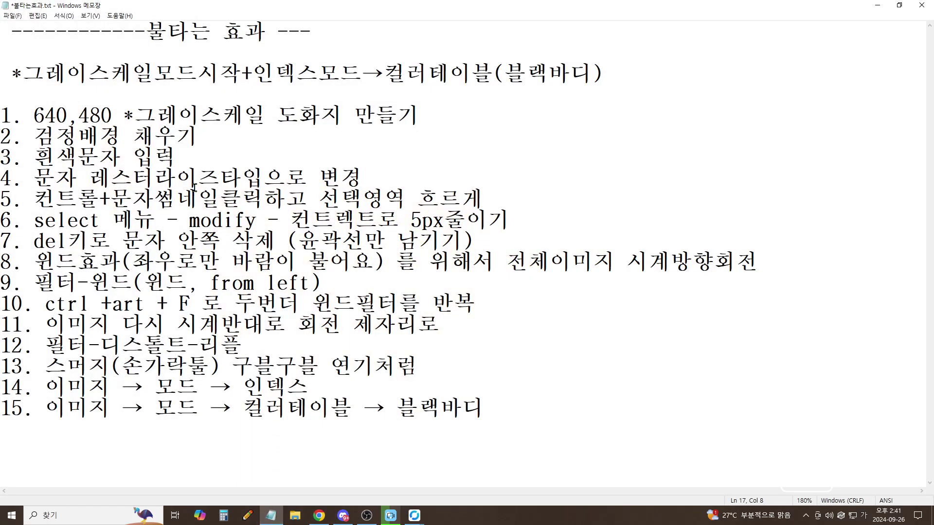
mouse_move(39, 87)
mouse_down()
mouse_move(607, 90)
mouse_move(616, 69)
mouse_move(545, 53)
mouse_move(411, 57)
mouse_move(392, 92)
mouse_up()
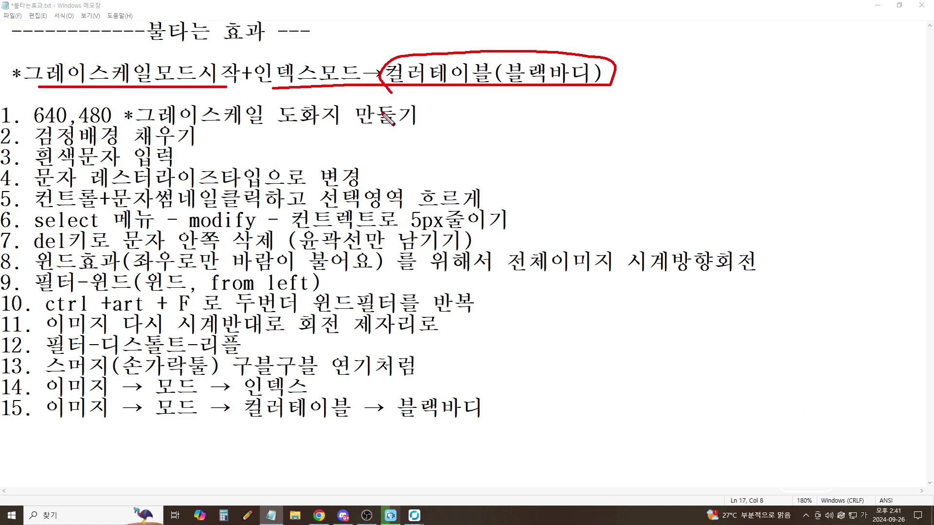
mouse_move(351, 49)
mouse_down()
mouse_move(357, 57)
mouse_move(365, 35)
mouse_move(457, 38)
mouse_move(472, 52)
mouse_move(460, 36)
mouse_move(475, 40)
mouse_up()
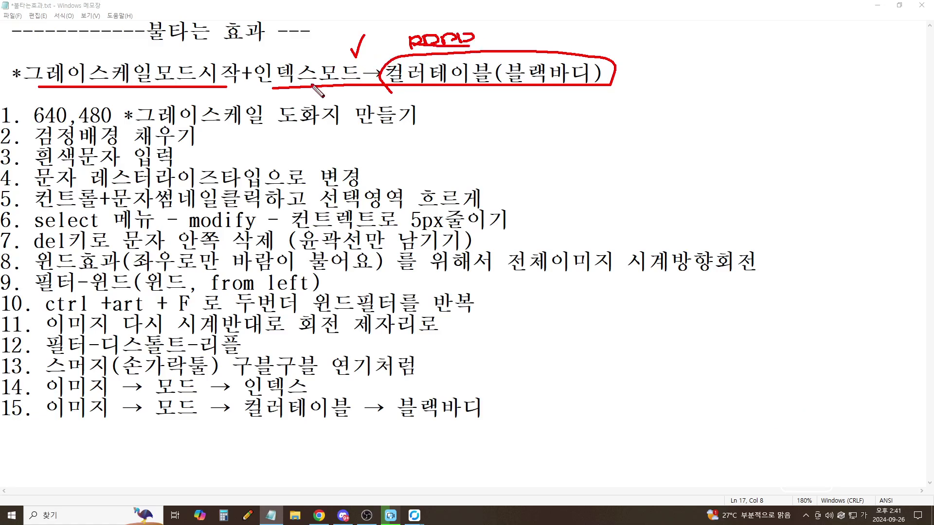
drag(319, 91, 360, 72)
mouse_move(448, 87)
mouse_down()
mouse_move(484, 88)
mouse_move(490, 61)
mouse_move(390, 50)
mouse_move(385, 74)
mouse_move(462, 88)
mouse_move(492, 68)
mouse_move(412, 57)
mouse_move(389, 74)
mouse_move(636, 87)
mouse_up()
Clear the annotations, review the final Black Body step, and return to remote Photoshop.
key(Escape)
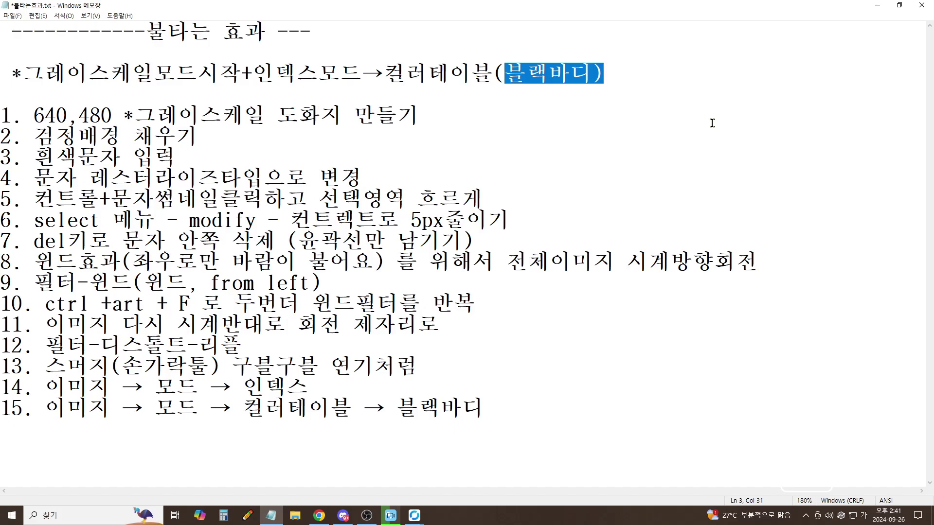
drag(384, 404, 464, 406)
click(523, 402)
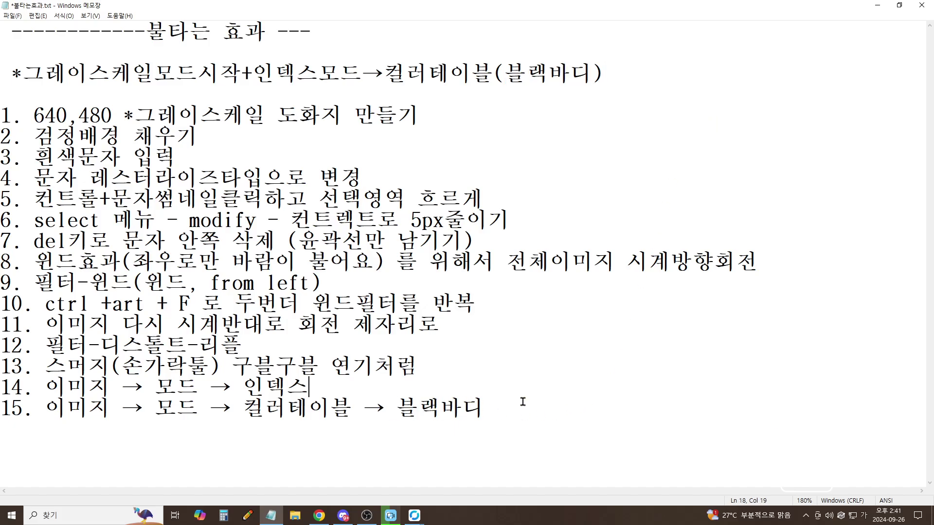
mouse_move(416, 515)
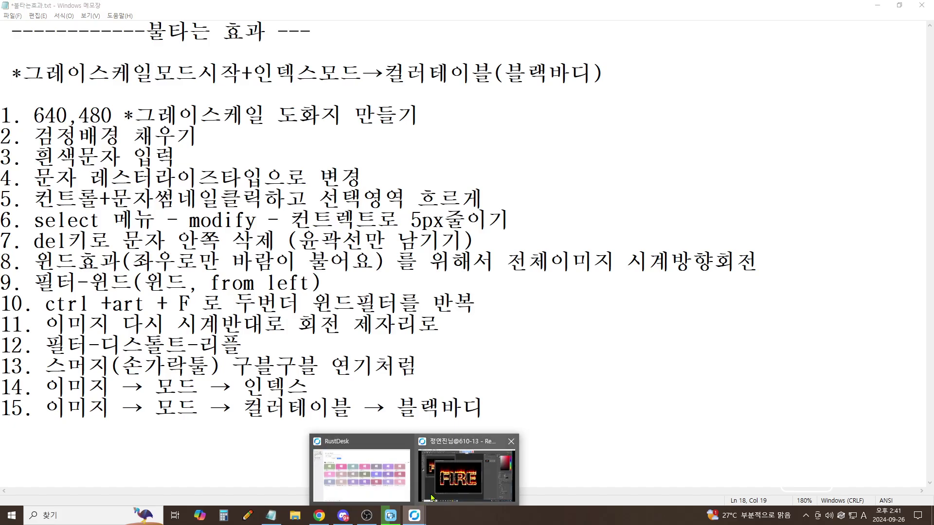
click(444, 468)
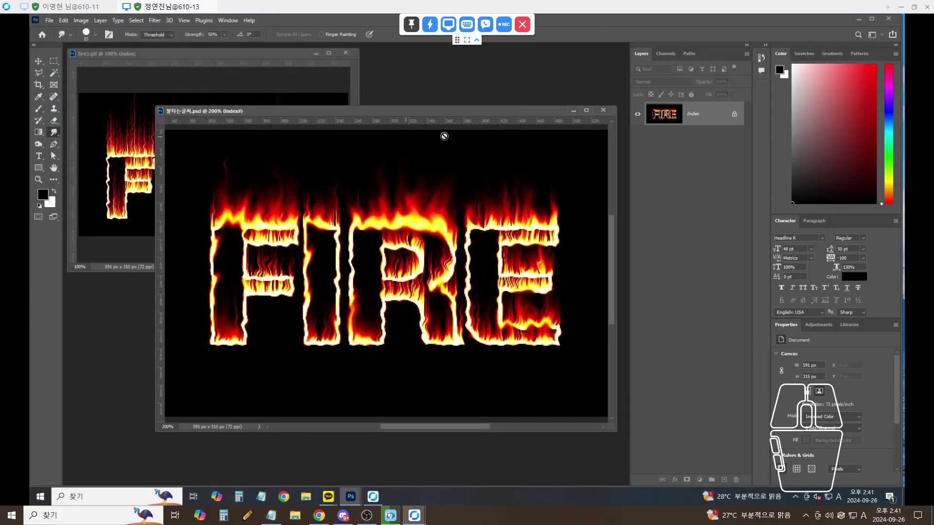
Close 불타는글씨.psd, minimize the RustDesk windows and Notepad, and bring Chrome forward.
click(608, 111)
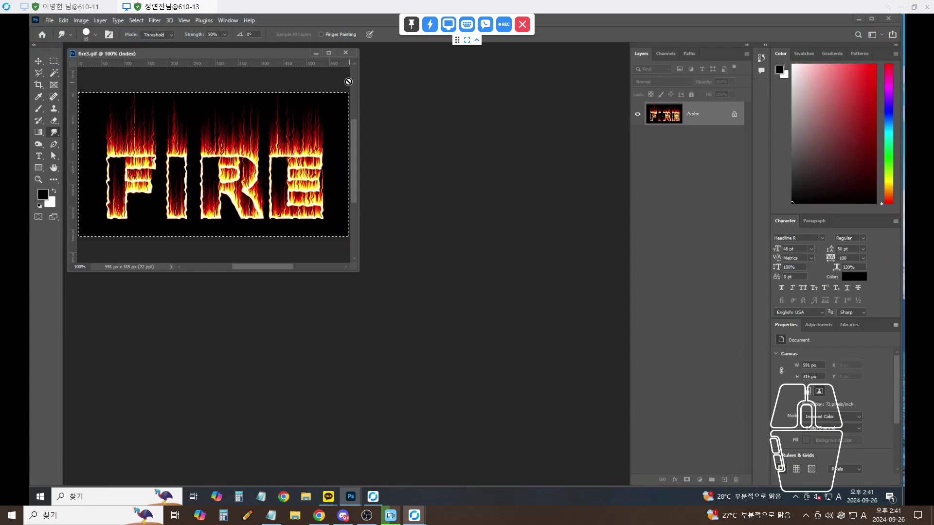
click(907, 7)
click(878, 7)
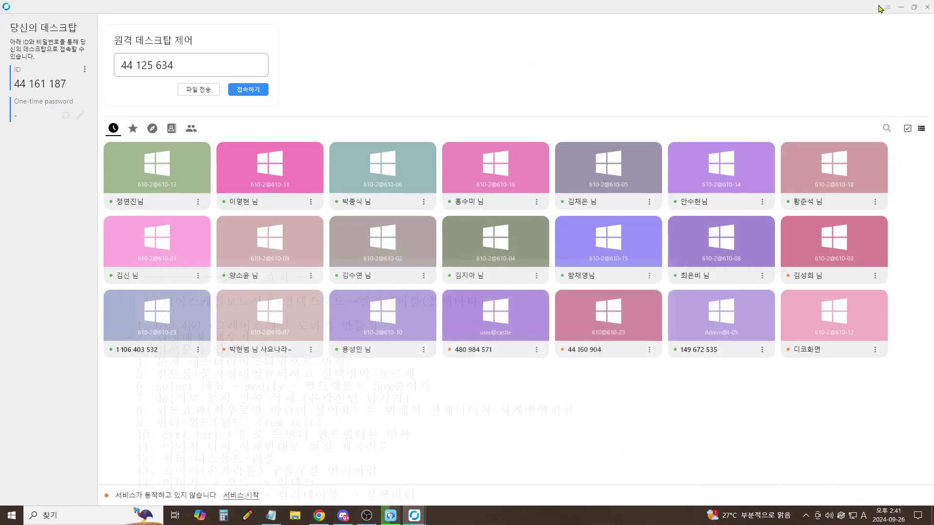
click(900, 7)
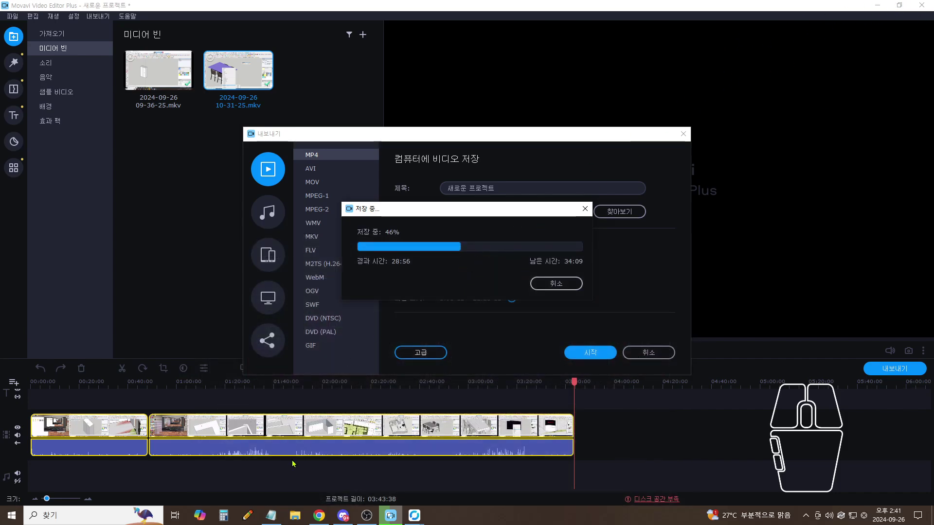
click(319, 515)
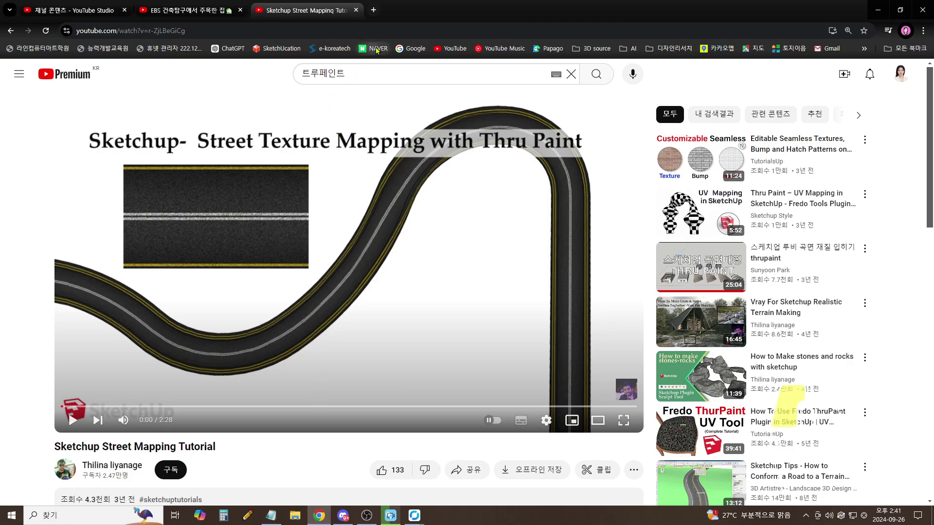
Search Naver for 양초 (candles) and look over the results.
click(373, 48)
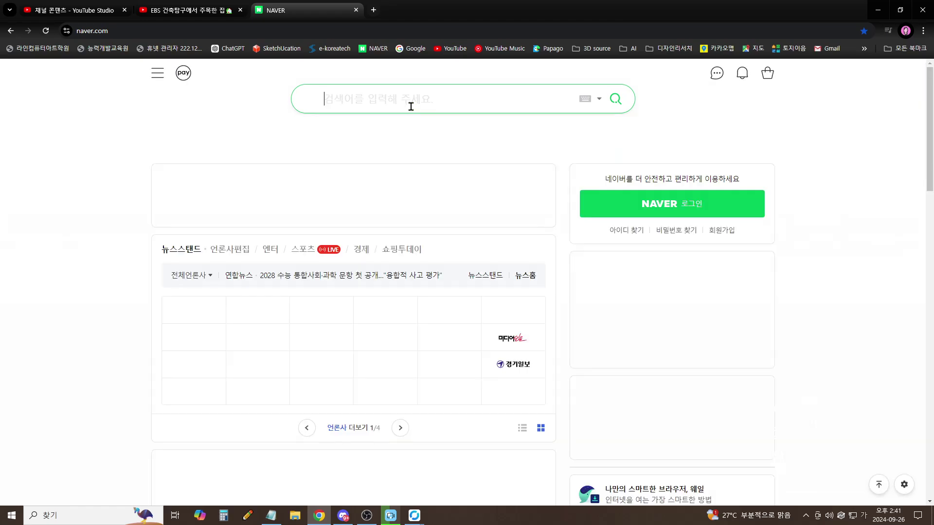
text(얀초)
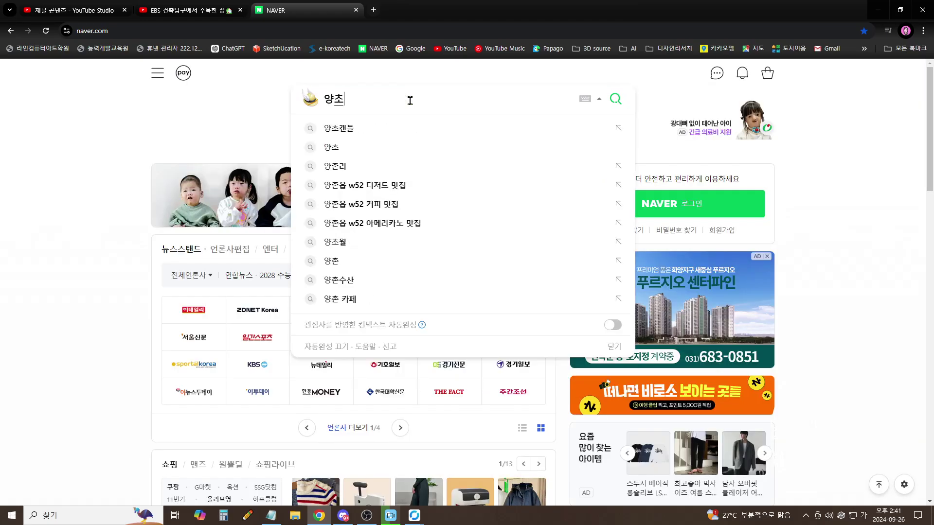
key(Return)
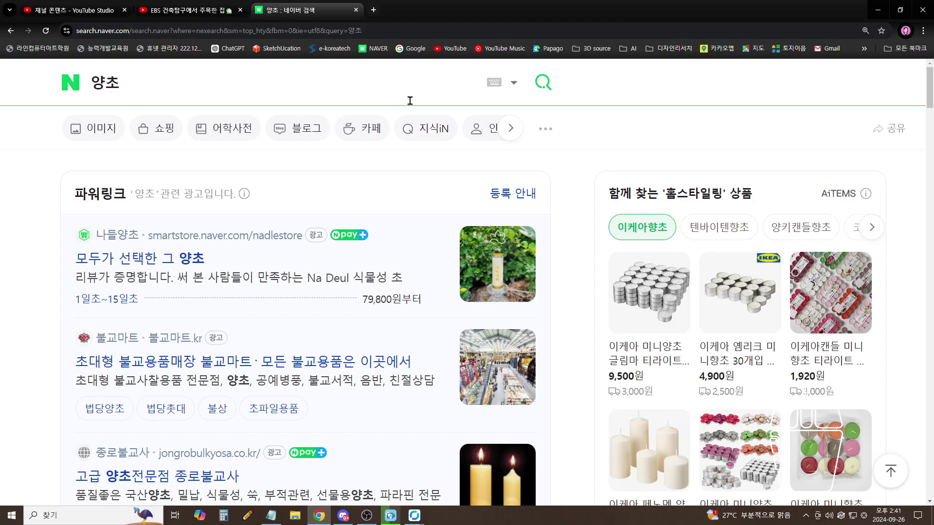
scroll(467, 189, down, 5)
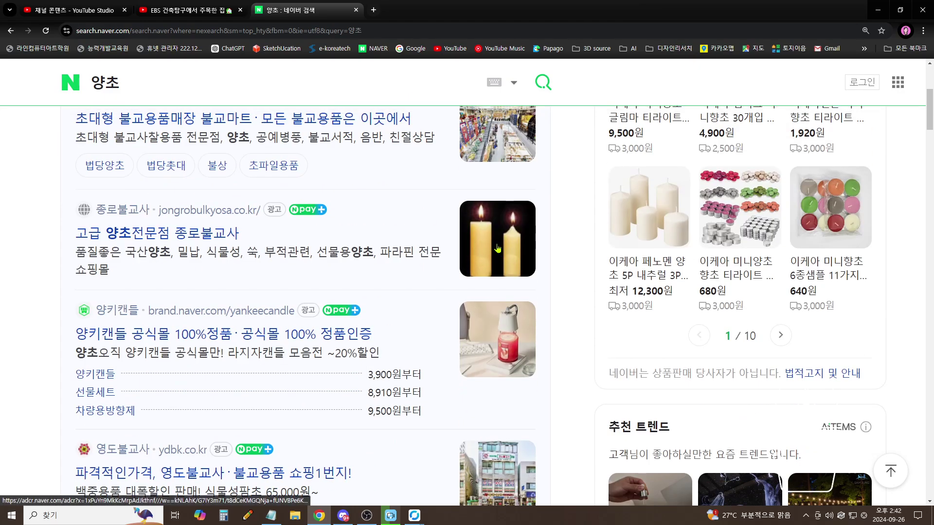
scroll(635, 223, down, 6)
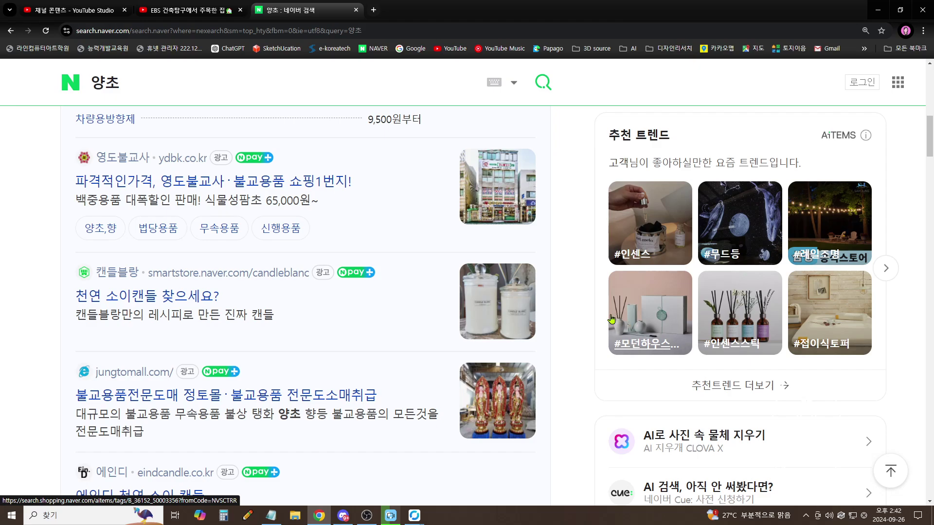
scroll(605, 342, up, 6)
scroll(605, 341, up, 2)
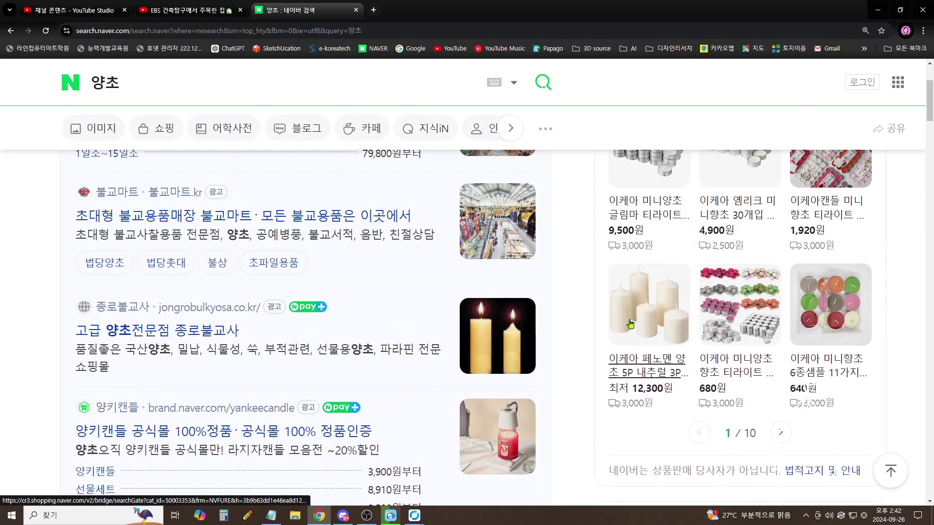
Open the IKEA Fenomen 5-candle set product in a new tab and browse its page.
click(631, 323)
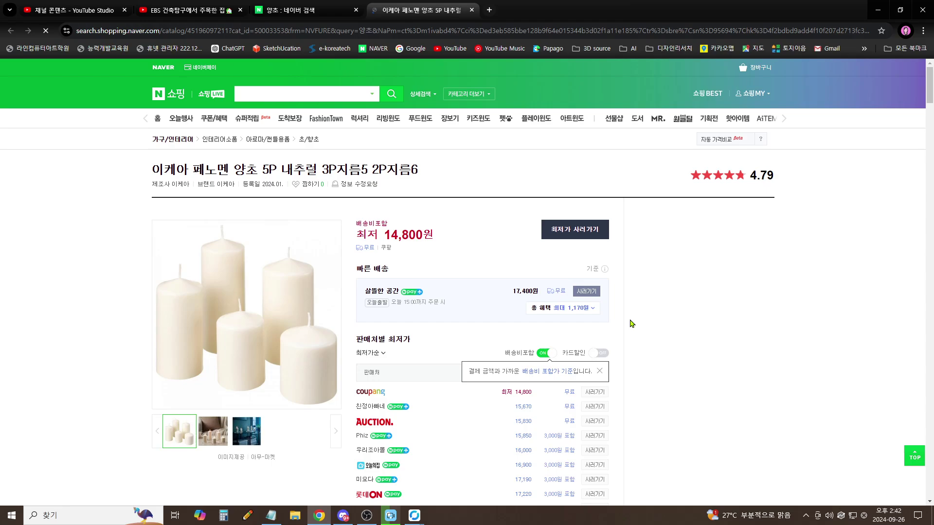
scroll(631, 324, down, 8)
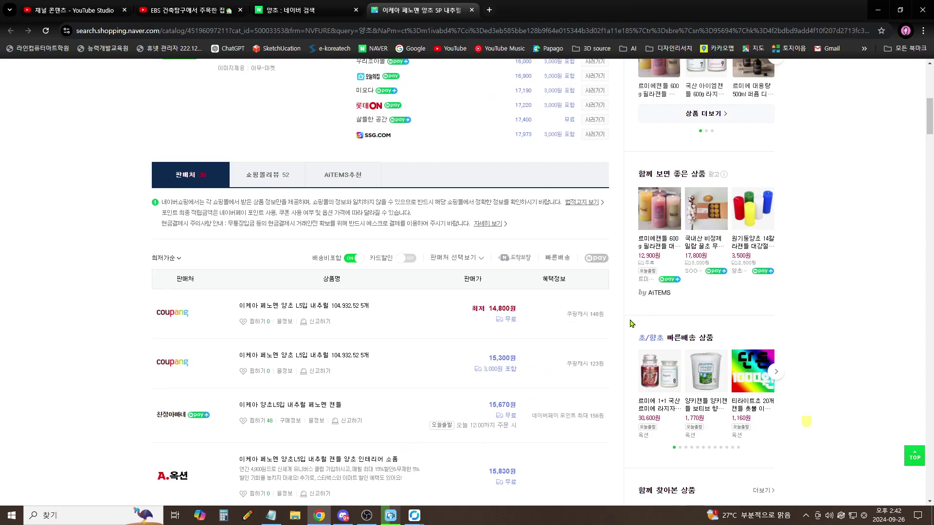
scroll(632, 323, up, 6)
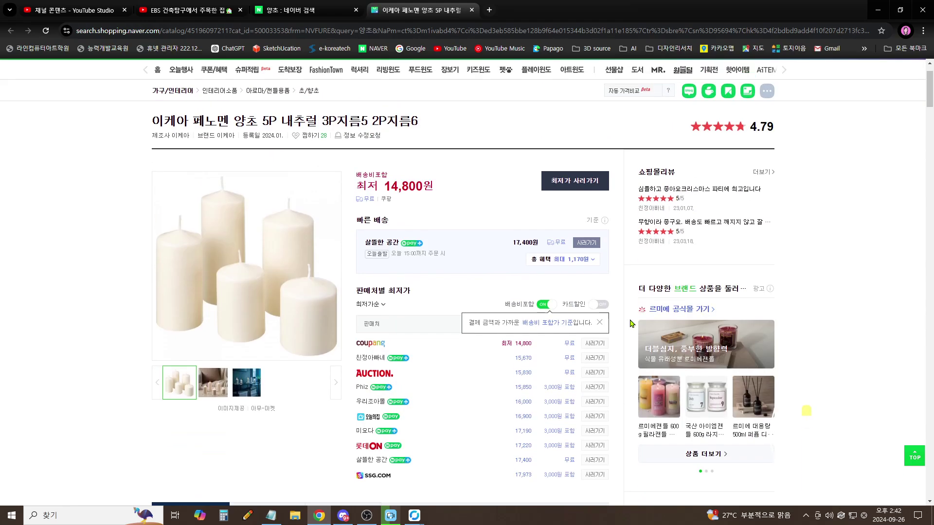
scroll(632, 324, down, 12)
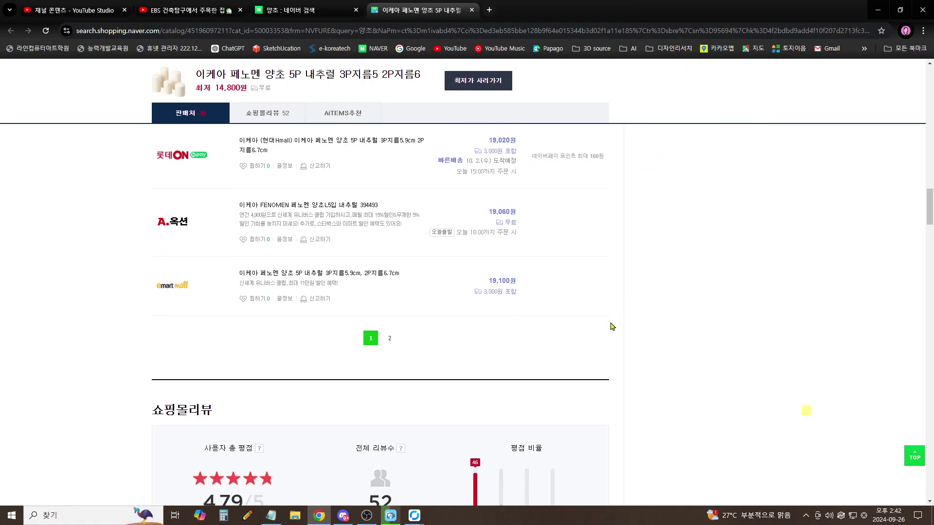
scroll(275, 222, up, 4)
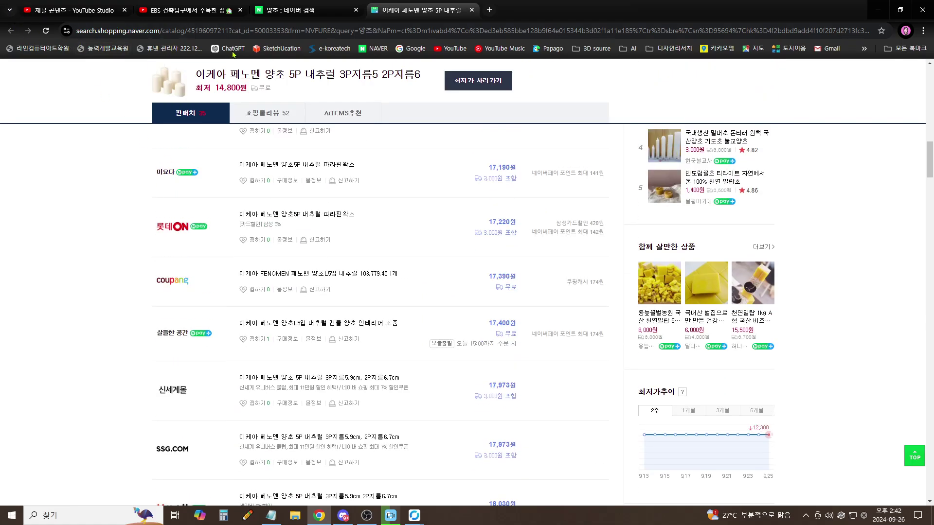
scroll(327, 172, up, 3)
scroll(328, 172, up, 7)
Return to the 양초 search results tab and scroll through the candle listings.
key(ctrl+shift+a)
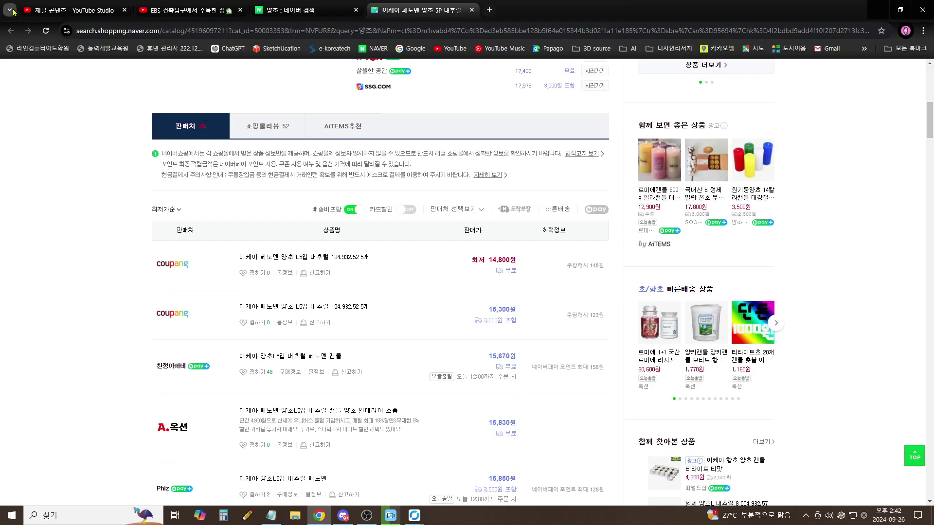
click(288, 10)
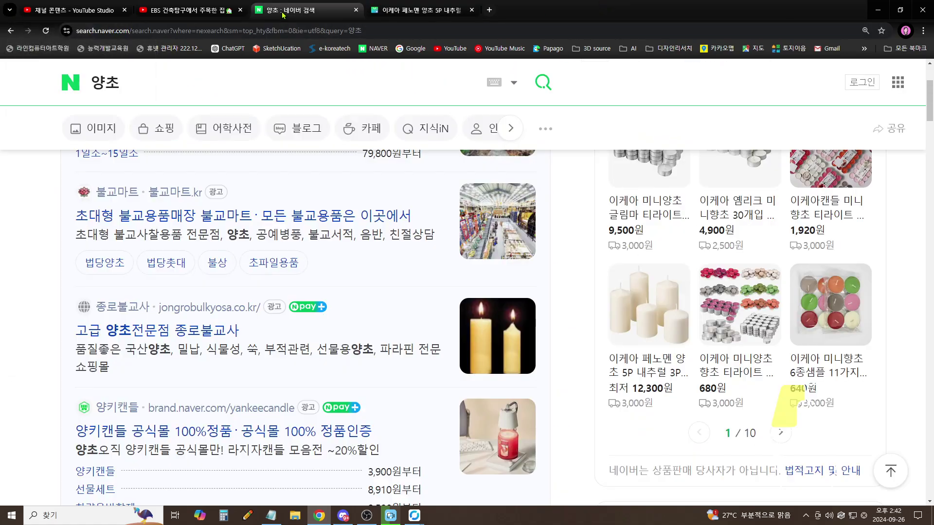
scroll(444, 358, down, 8)
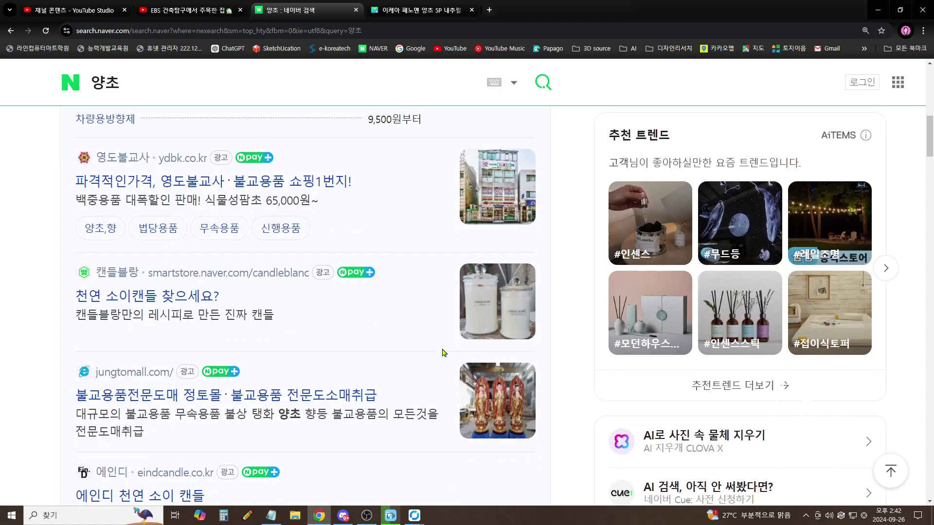
scroll(443, 352, up, 10)
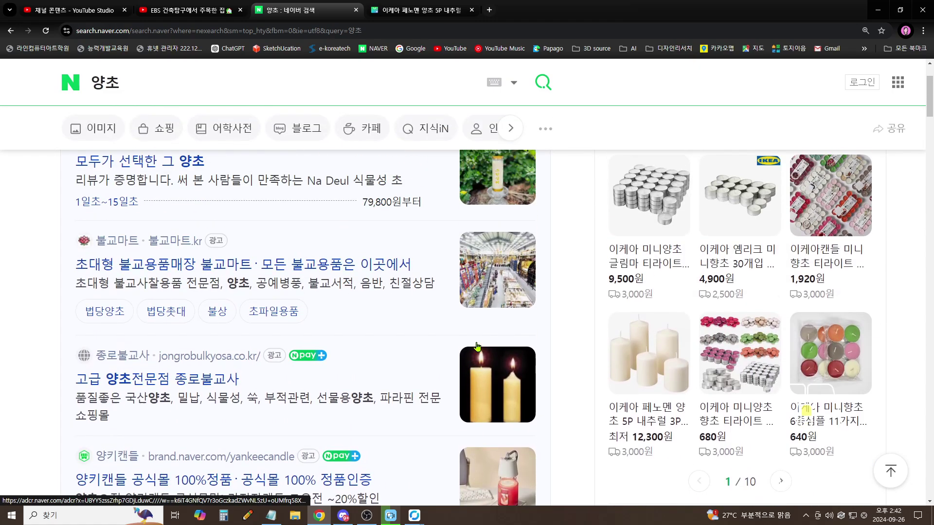
scroll(540, 392, down, 1)
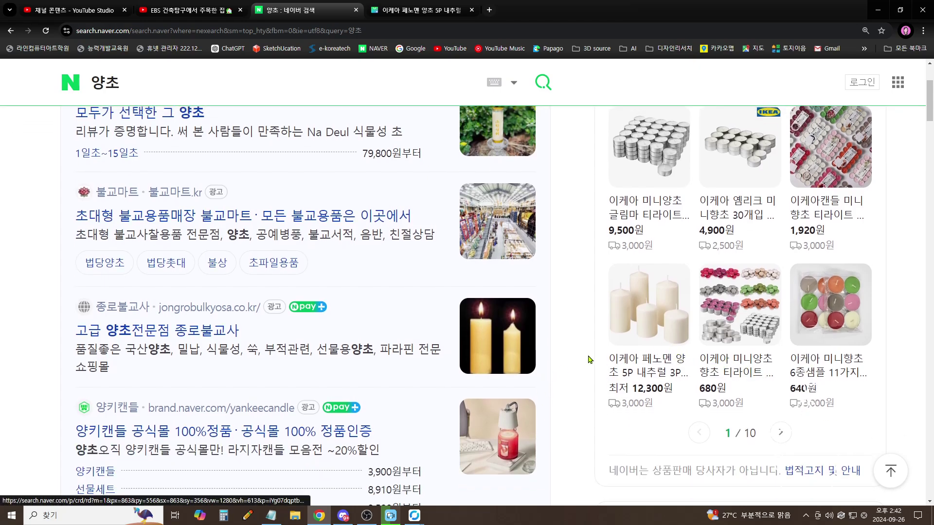
scroll(649, 338, up, 1)
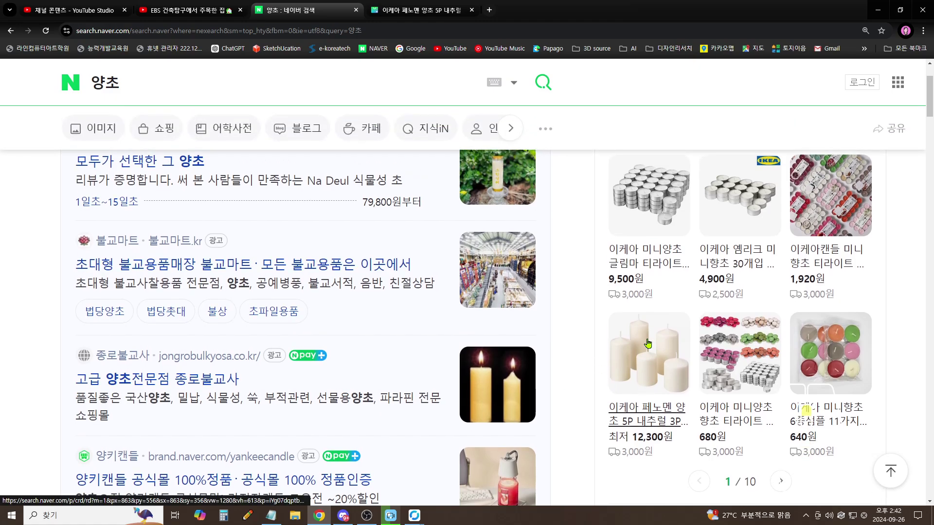
scroll(649, 343, down, 4)
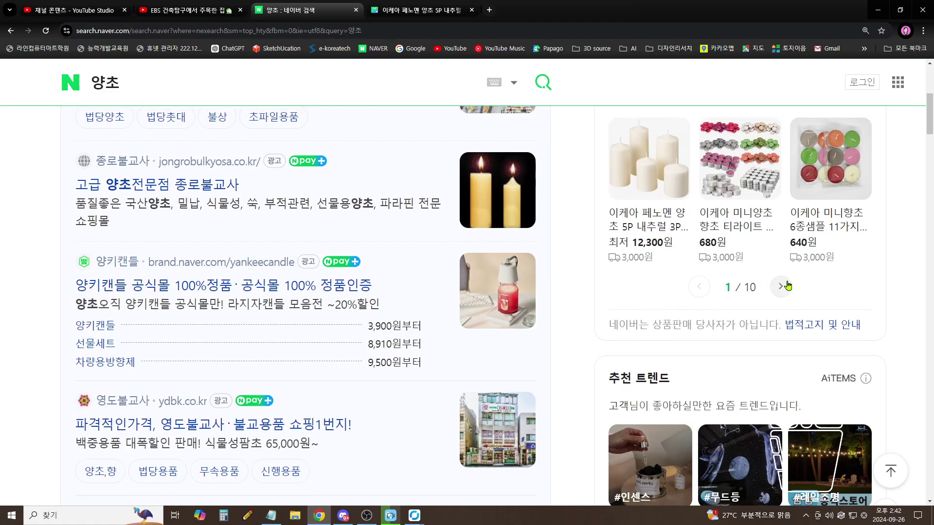
scroll(243, 165, up, 5)
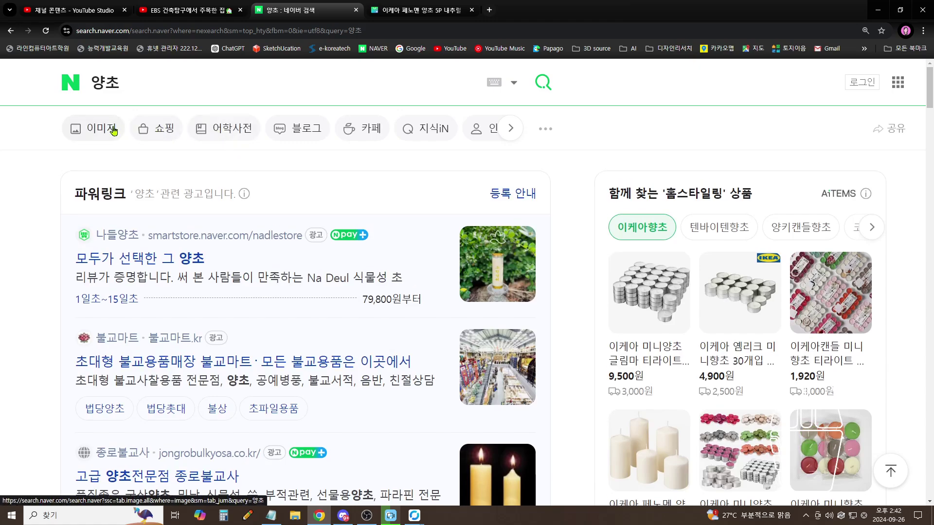
Switch to 양초 image results and snip the plain white pillar candle photo.
click(110, 128)
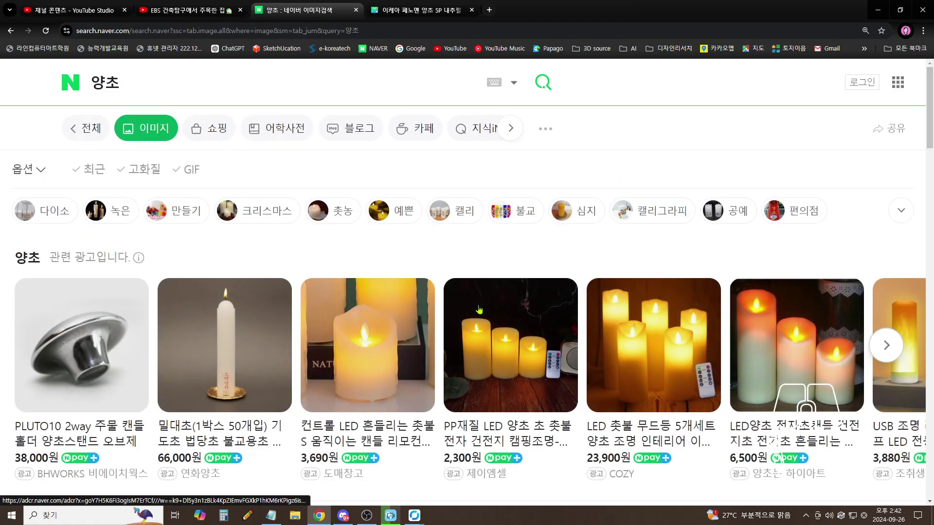
scroll(479, 310, down, 5)
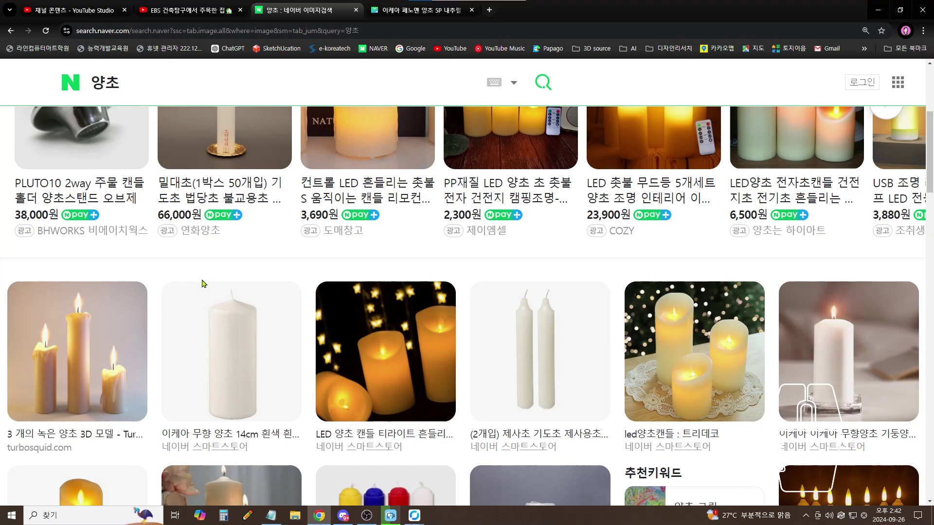
key(shift+super+s)
drag(194, 282, 267, 424)
Scroll through the candle image results, then bring up Windows search.
scroll(401, 336, down, 7)
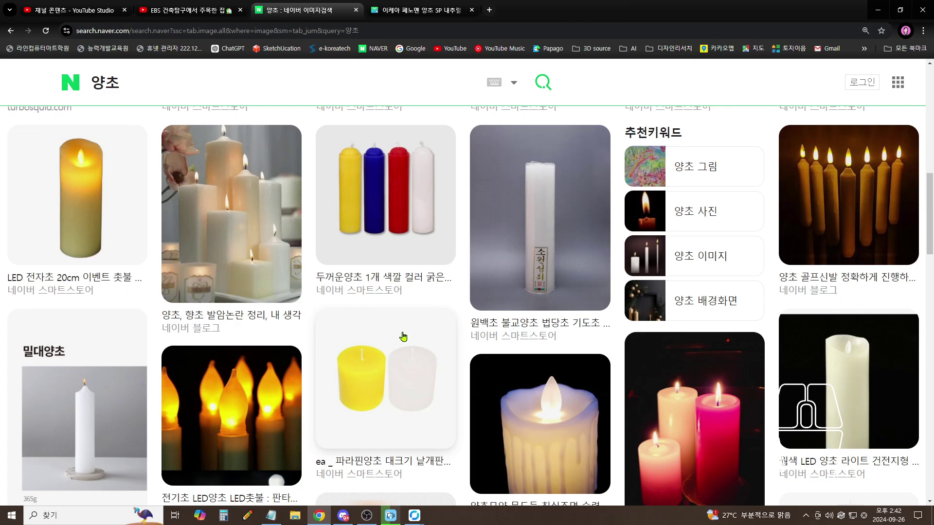
scroll(403, 336, up, 6)
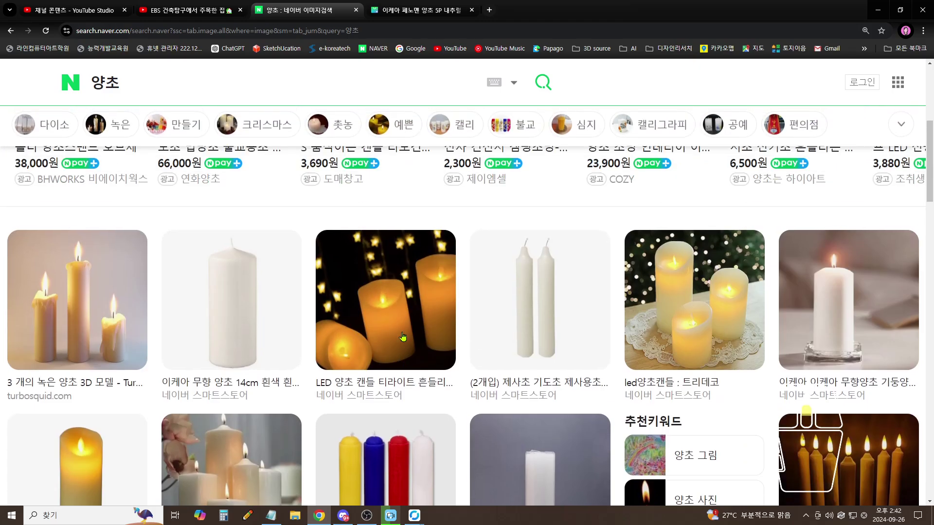
scroll(403, 336, down, 5)
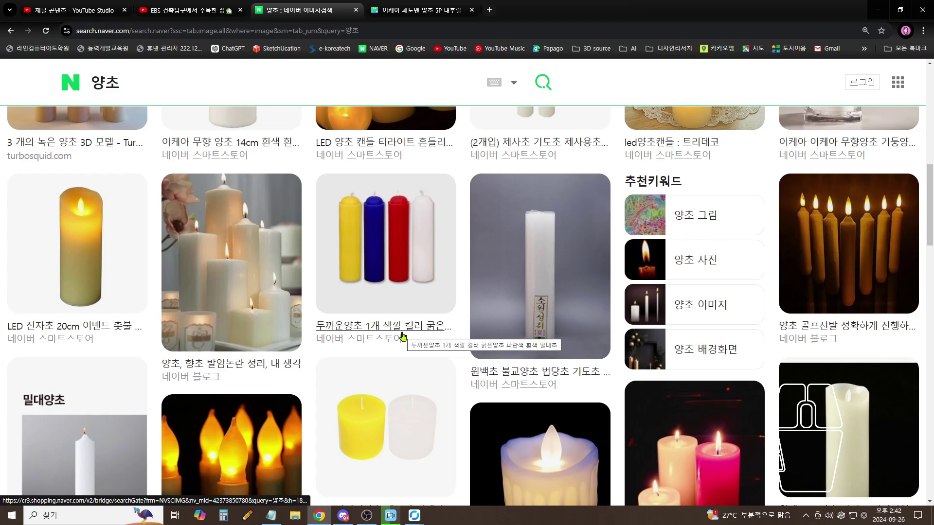
scroll(403, 336, down, 7)
scroll(403, 335, up, 7)
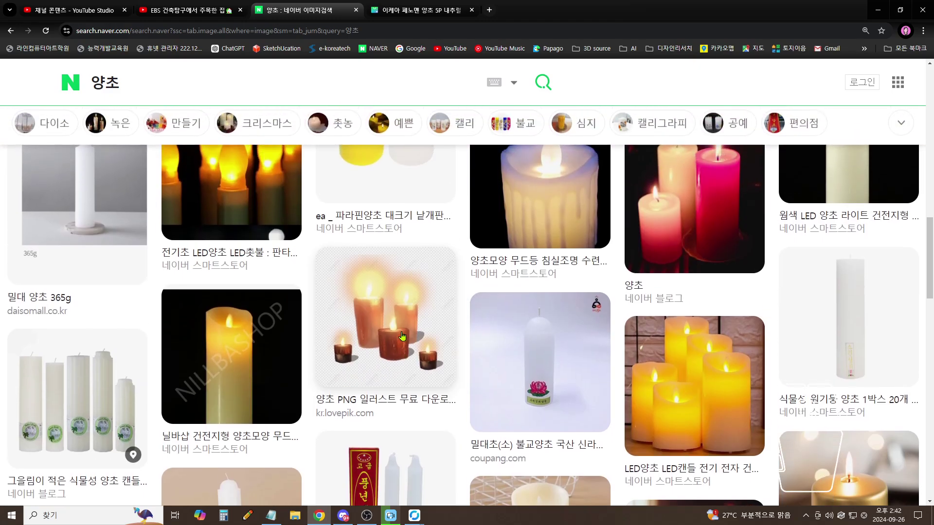
scroll(413, 475, up, 1)
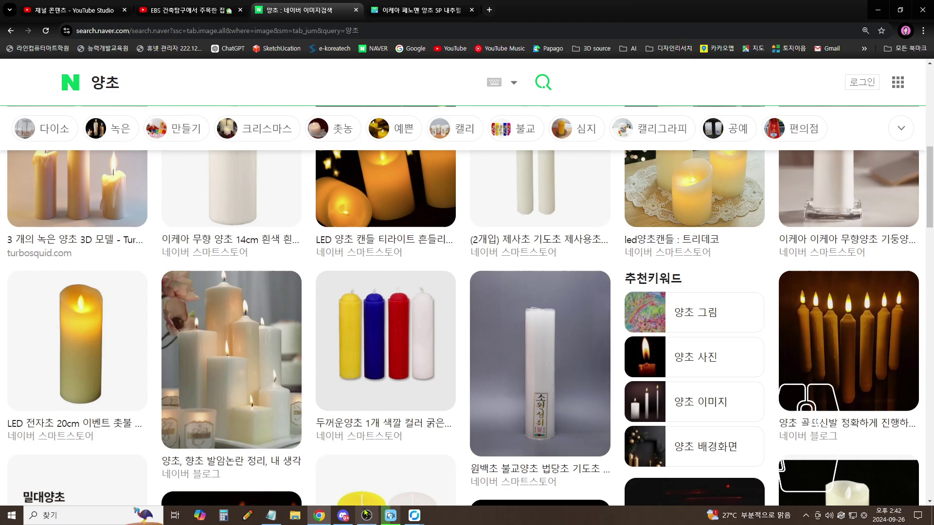
click(93, 521)
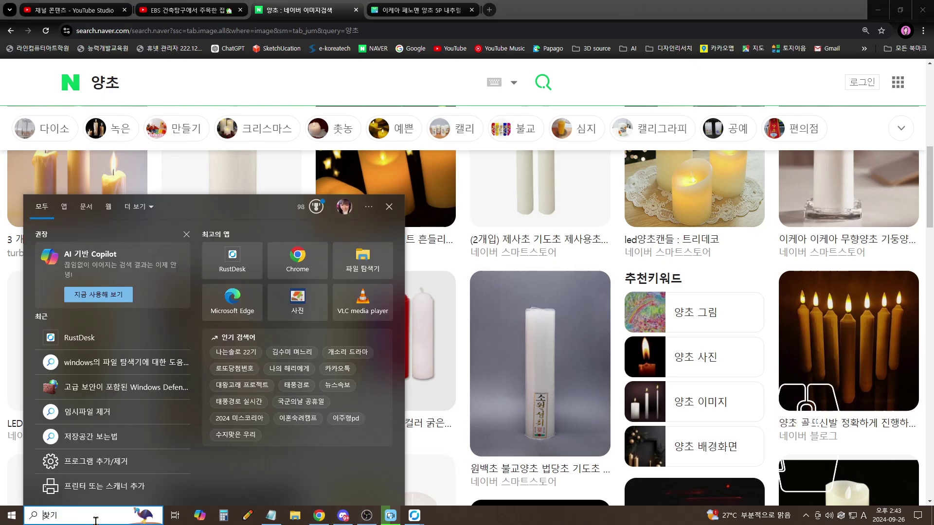
Launch Adobe Photoshop 2022 by searching 'ph' in Windows Search.
text(ph)
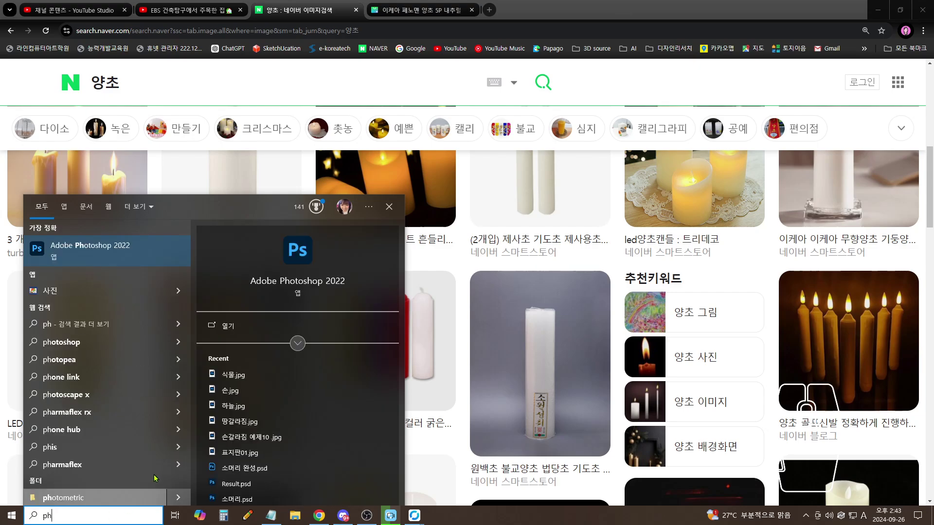
key(Return)
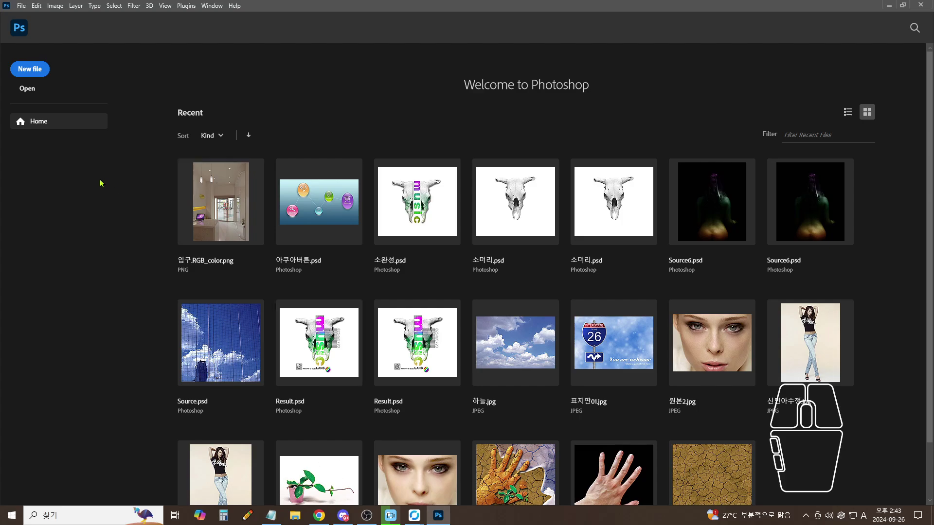
Create a new 500 × 500 px document at 72 ppi via File > New.
click(20, 6)
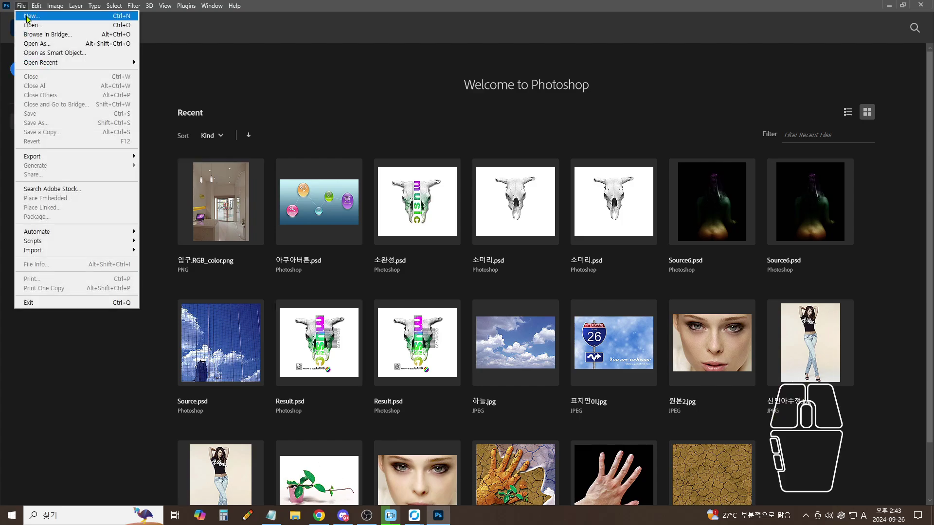
click(28, 16)
click(564, 179)
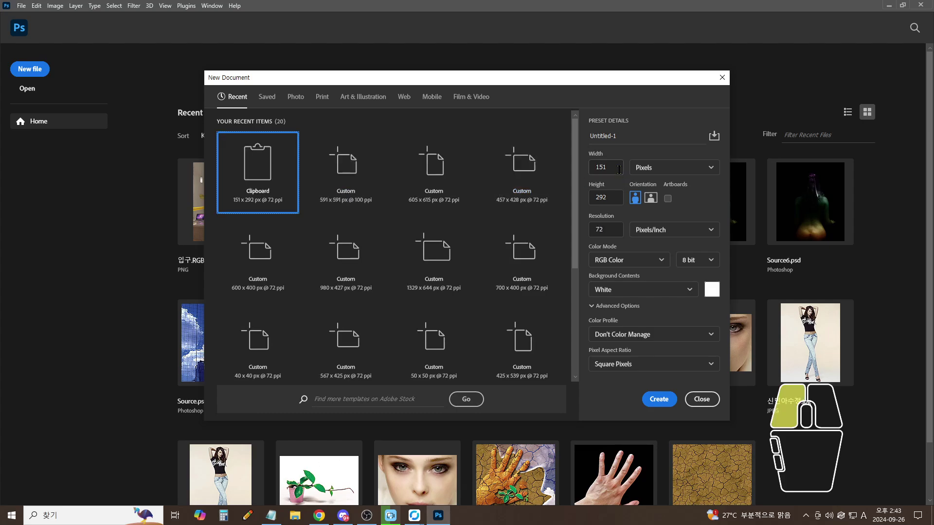
click(617, 166)
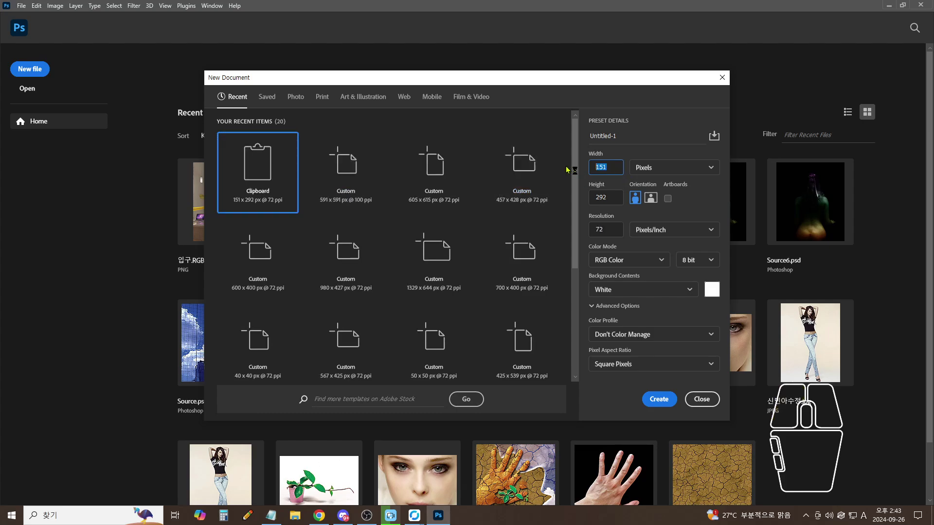
text(500)
key(Tab)
key(Tab)
text(500)
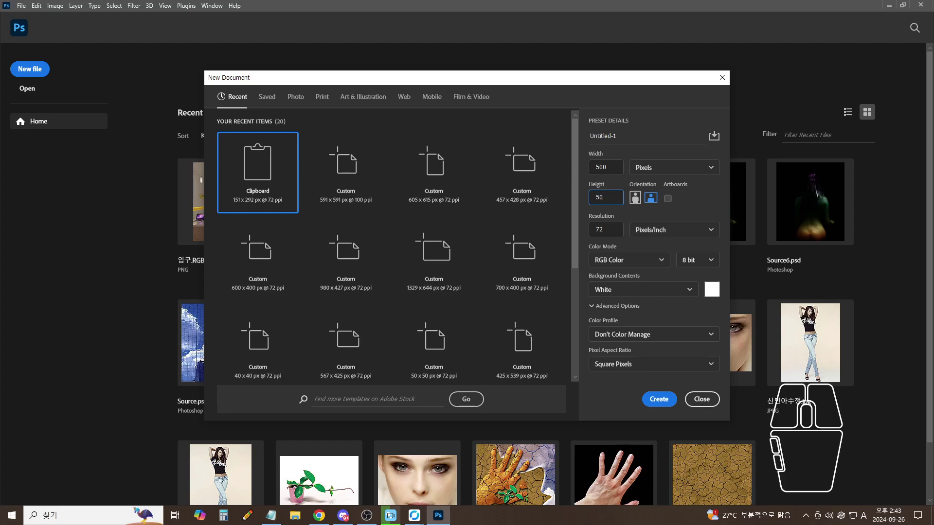
key(Tab)
click(614, 167)
click(612, 198)
click(607, 233)
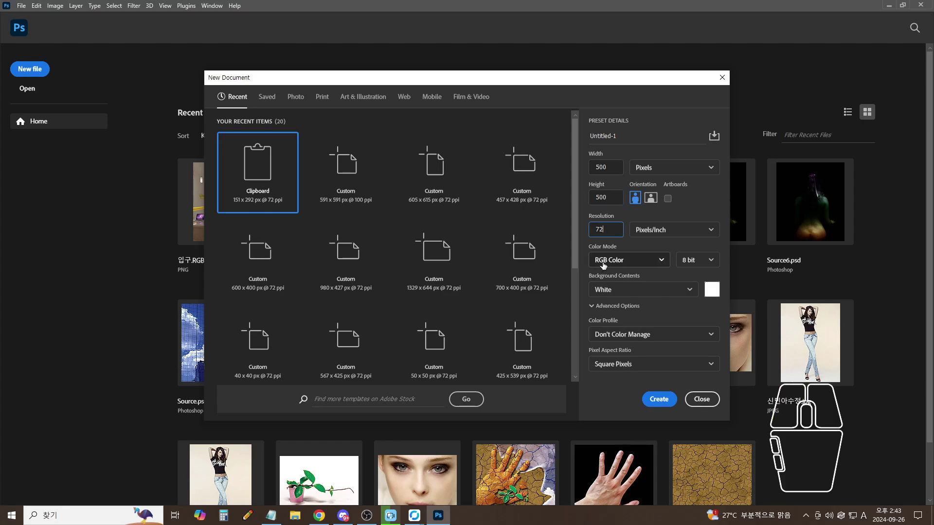
click(657, 399)
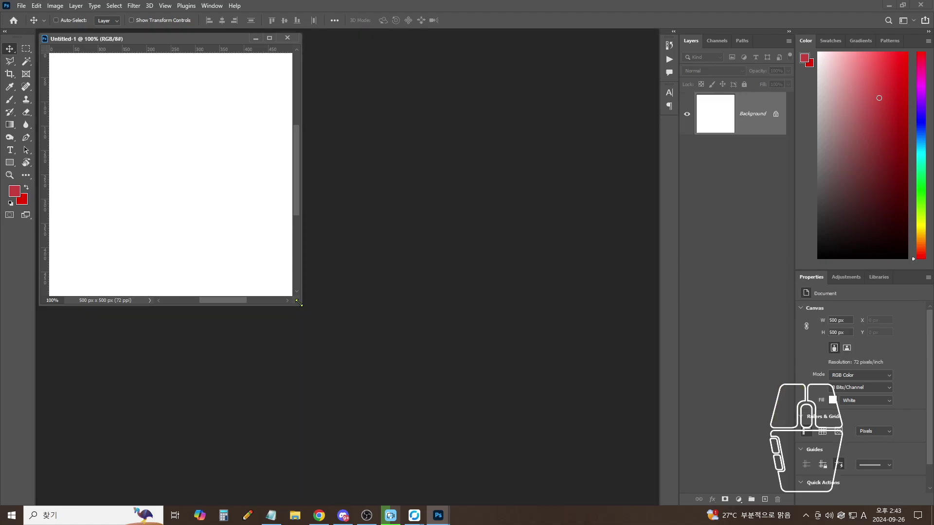
Fill the Background black with Alt+Backspace and paste the candle photo as Layer 1.
drag(299, 302, 482, 430)
key(d)
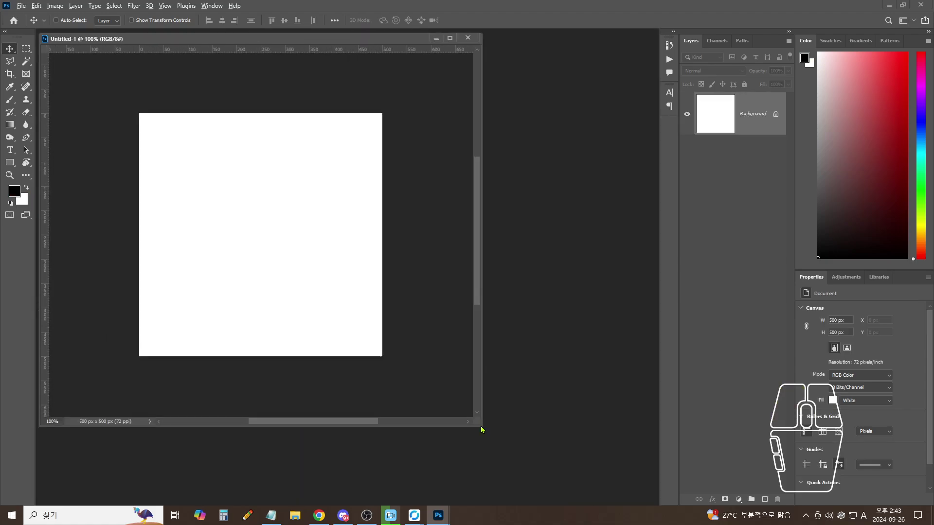
key(alt+BackSpace)
drag(385, 39, 527, 67)
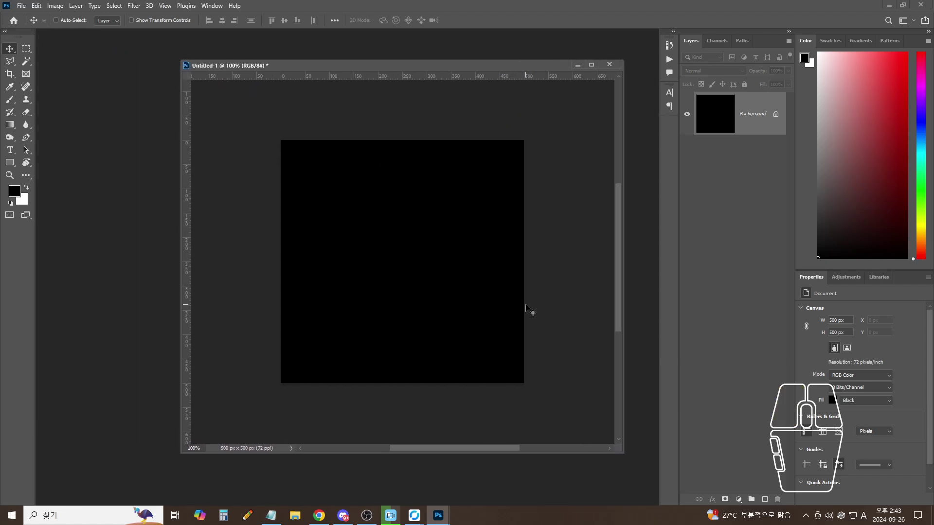
key(ctrl+v)
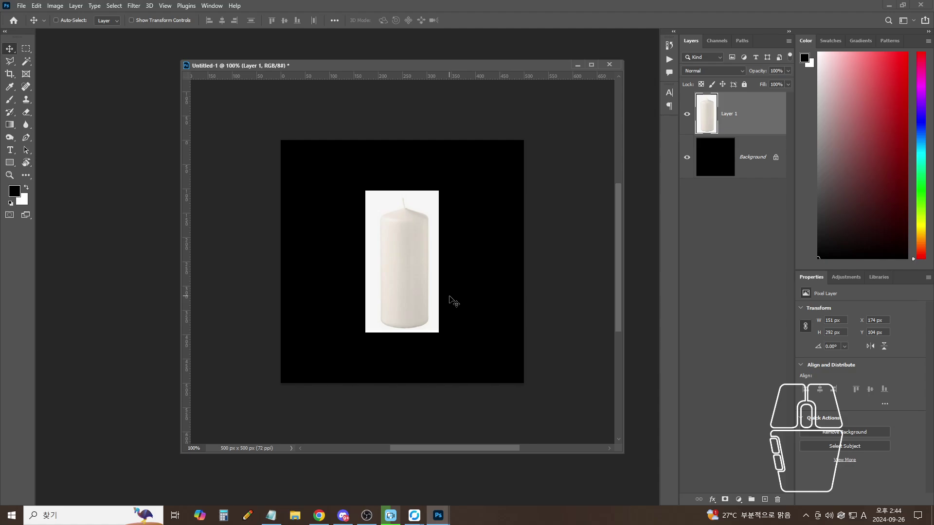
click(21, 61)
drag(30, 65, 78, 66)
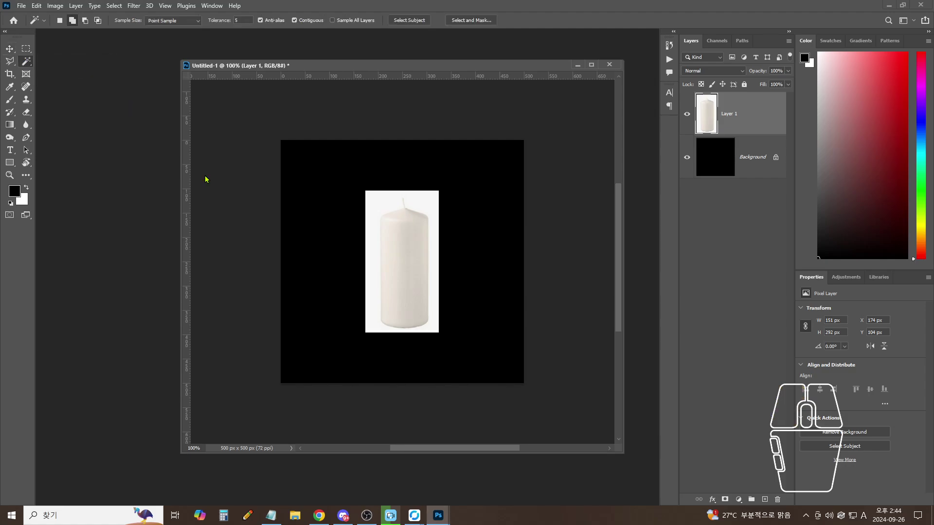
drag(352, 178, 457, 353)
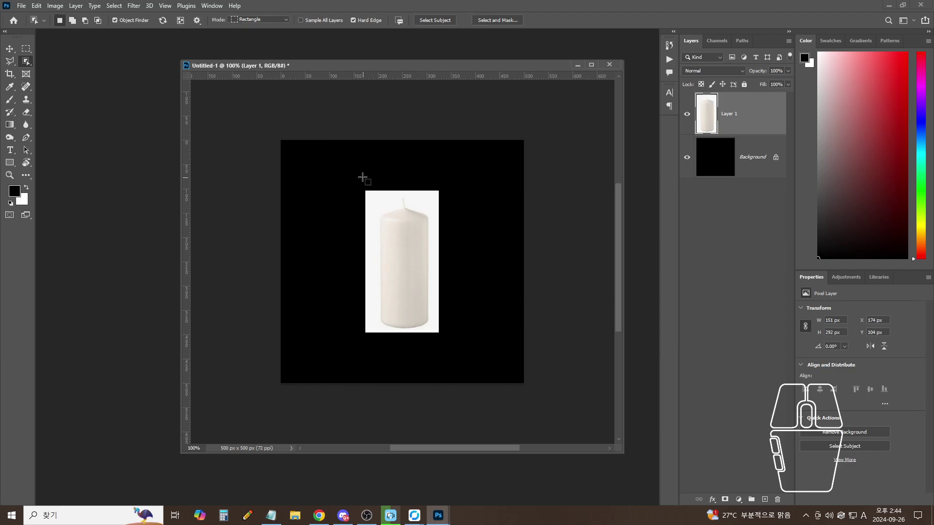
drag(355, 172, 458, 349)
key(ctrl+plus)
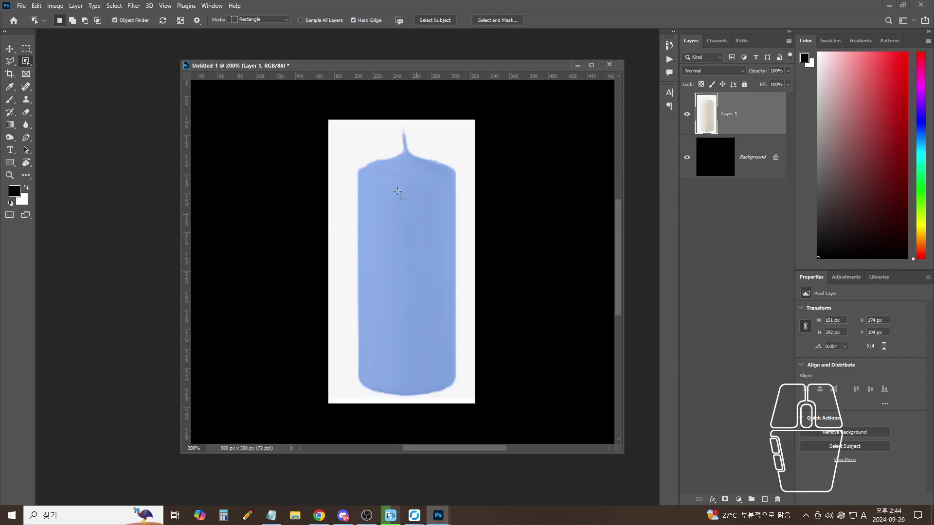
click(406, 184)
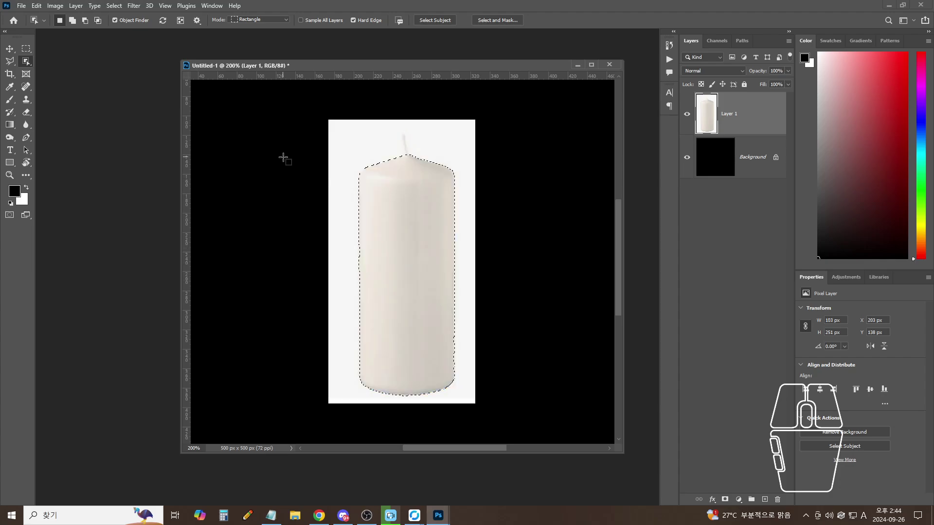
click(404, 201)
click(404, 144)
key(ctrl+j)
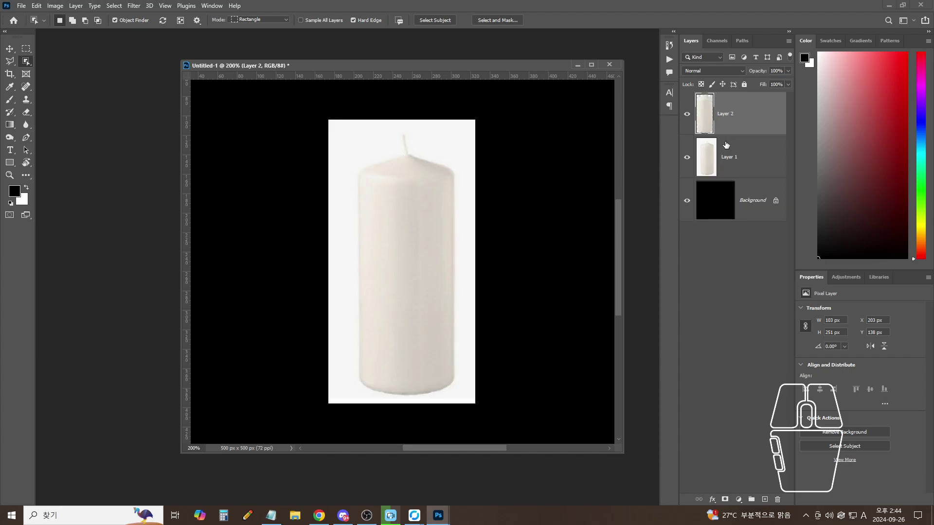
click(687, 158)
click(687, 158)
key(ctrl+plus)
key(ctrl+plus)
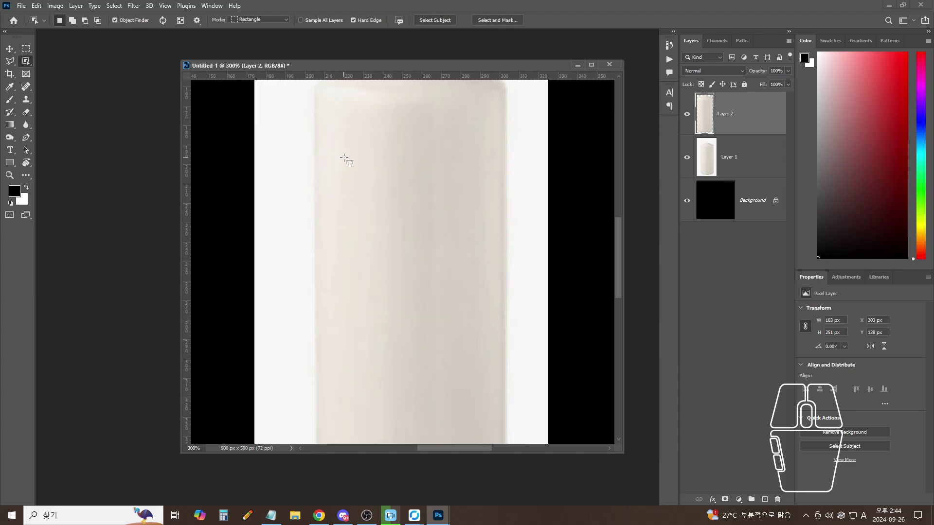
mouse_move(358, 172)
mouse_down()
mouse_move(359, 334)
mouse_move(375, 250)
mouse_up()
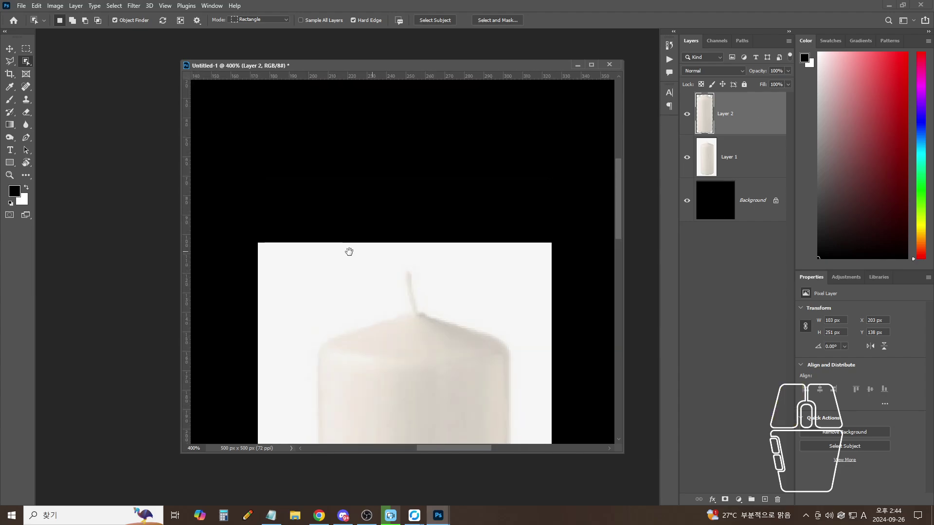
click(10, 63)
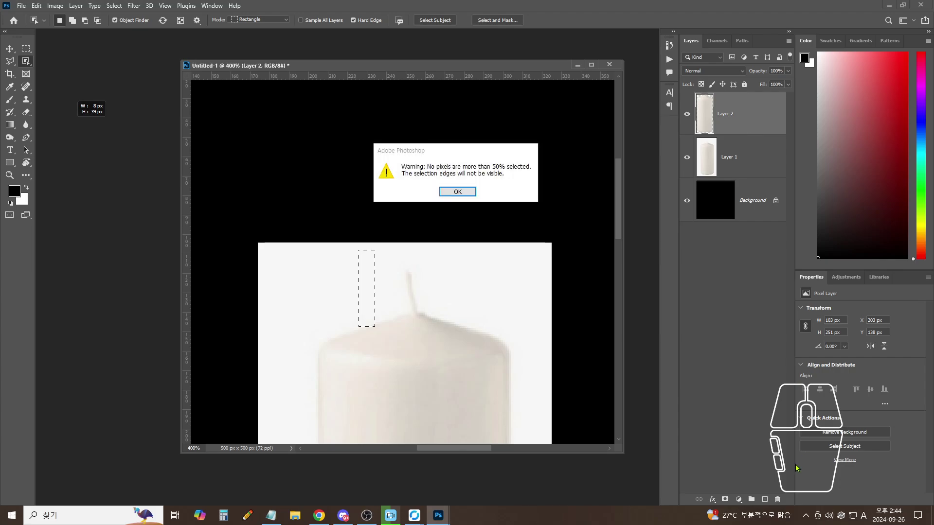
click(469, 193)
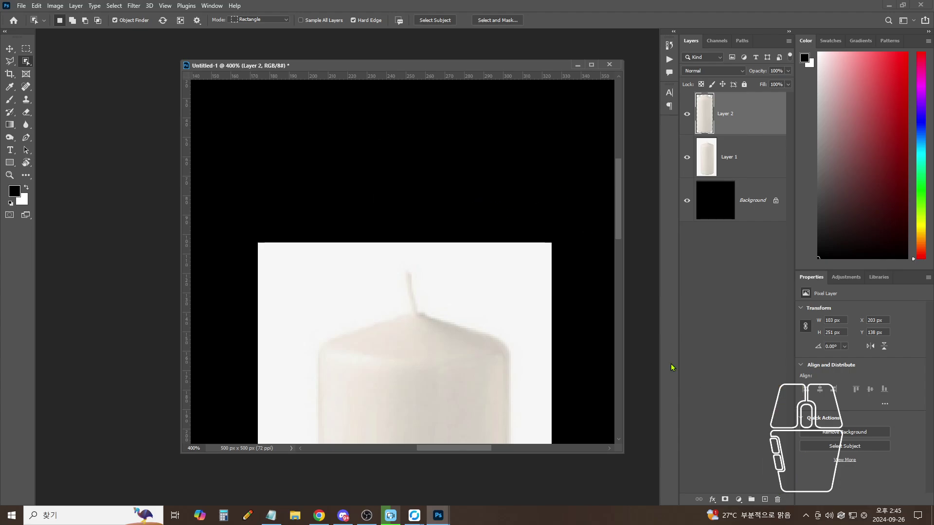
click(777, 501)
click(431, 190)
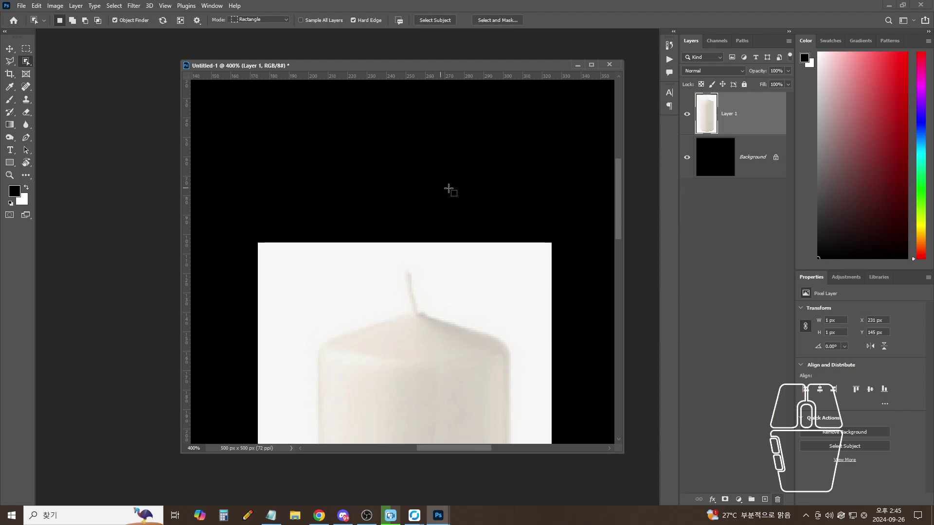
Roughly select the candle with the Lasso and Rectangular Marquee tools.
scroll(453, 189, down, 1)
scroll(454, 189, down, 2)
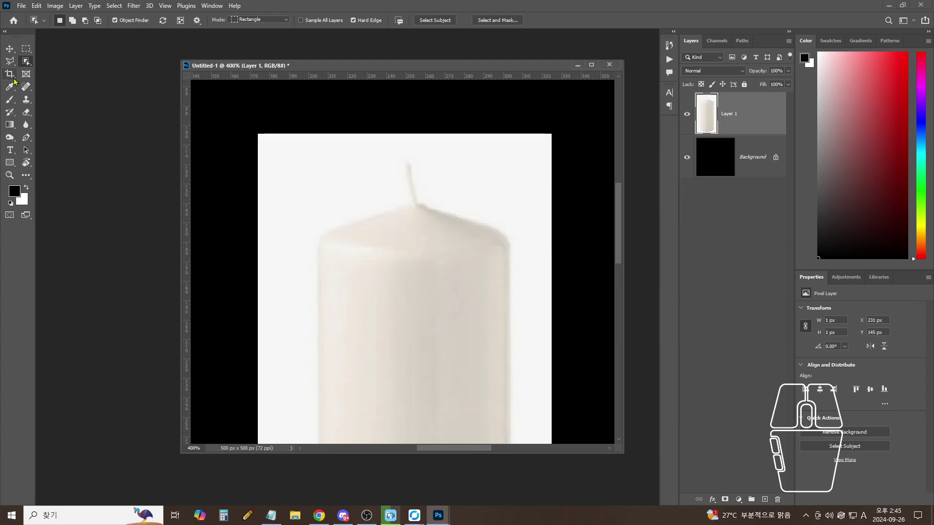
click(12, 66)
drag(13, 65, 44, 61)
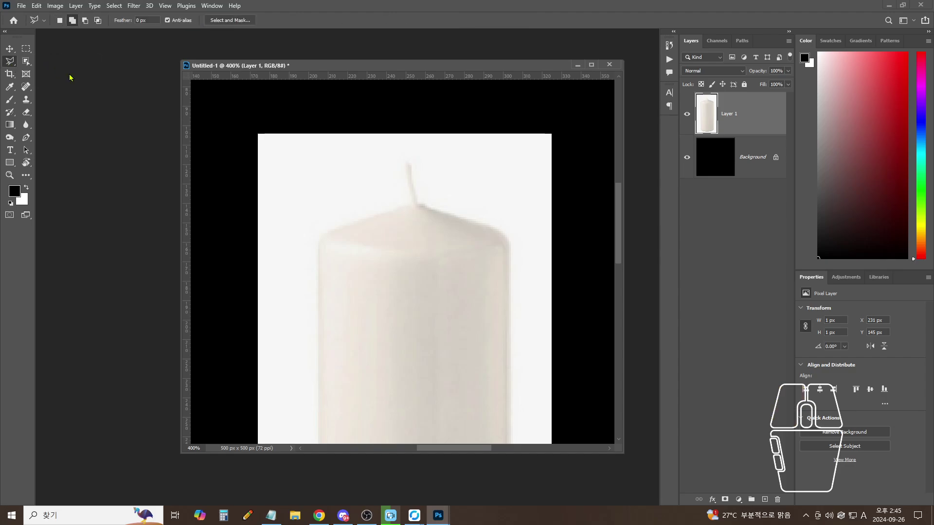
mouse_move(318, 231)
mouse_down()
mouse_move(344, 217)
mouse_move(401, 215)
mouse_move(413, 159)
mouse_up()
mouse_move(442, 205)
mouse_down()
mouse_move(485, 213)
mouse_move(522, 259)
mouse_move(520, 481)
mouse_up()
drag(342, 458, 301, 225)
scroll(405, 207, down, 2)
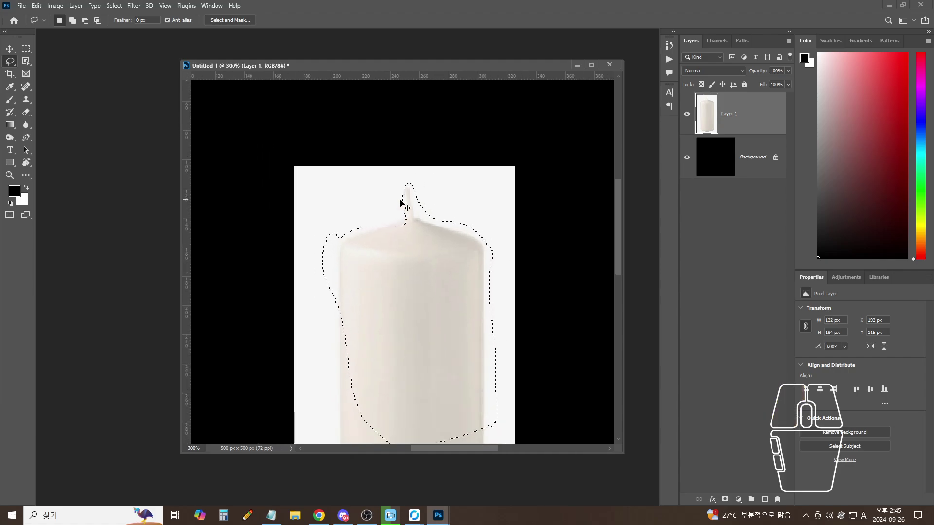
drag(429, 226, 438, 192)
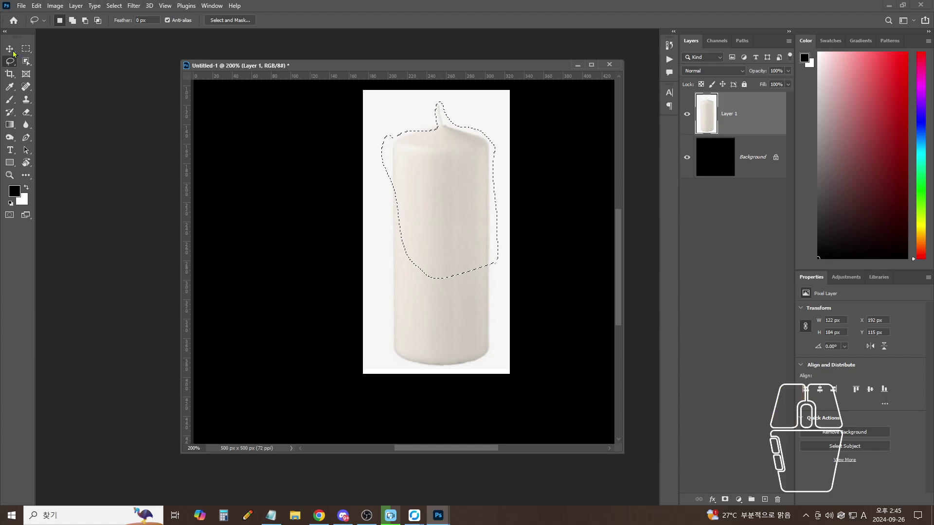
key(m)
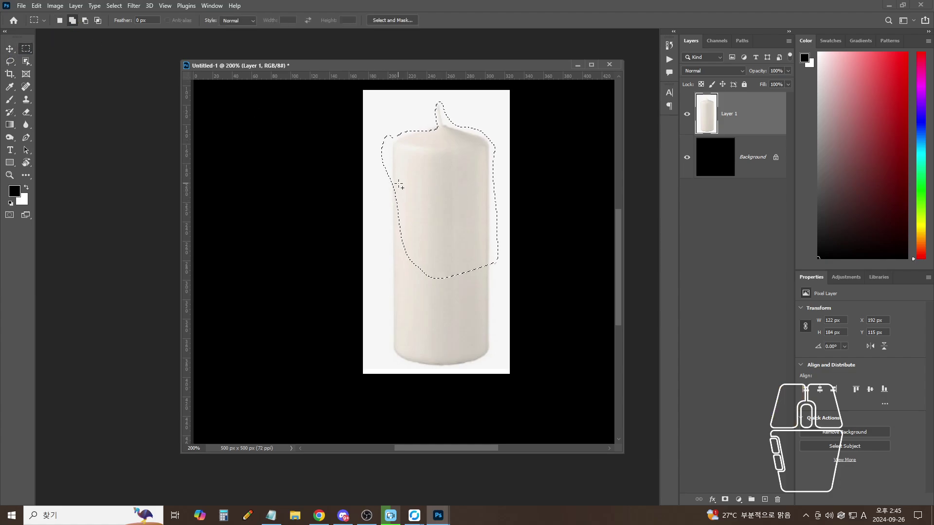
drag(388, 177, 493, 364)
Switch to the Object Selection Tool, deselect with Ctrl+D, and try selecting the wick tip.
click(26, 62)
right_click(28, 64)
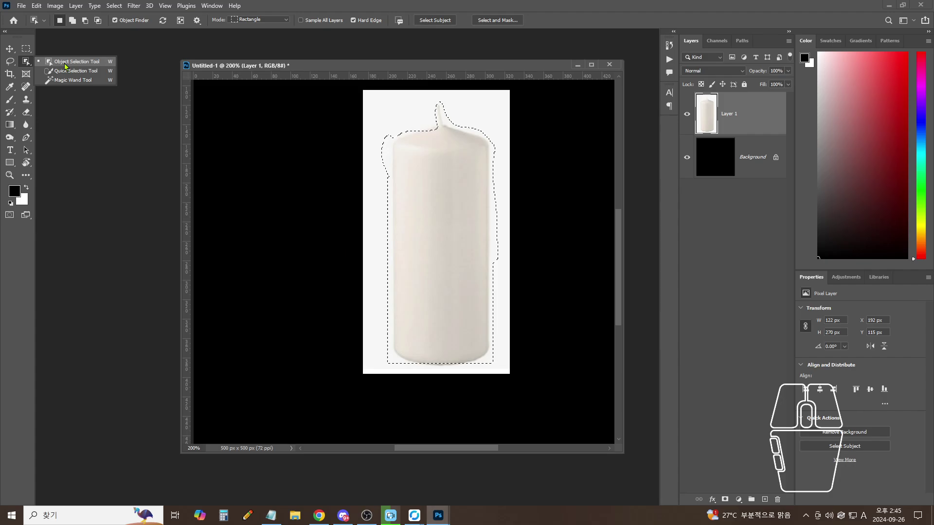
click(65, 63)
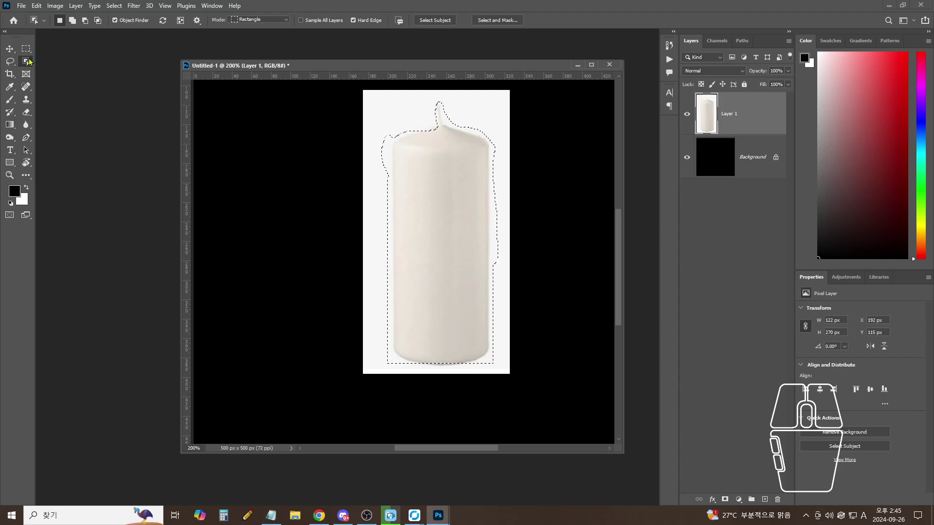
key(ctrl+d)
drag(429, 122, 446, 109)
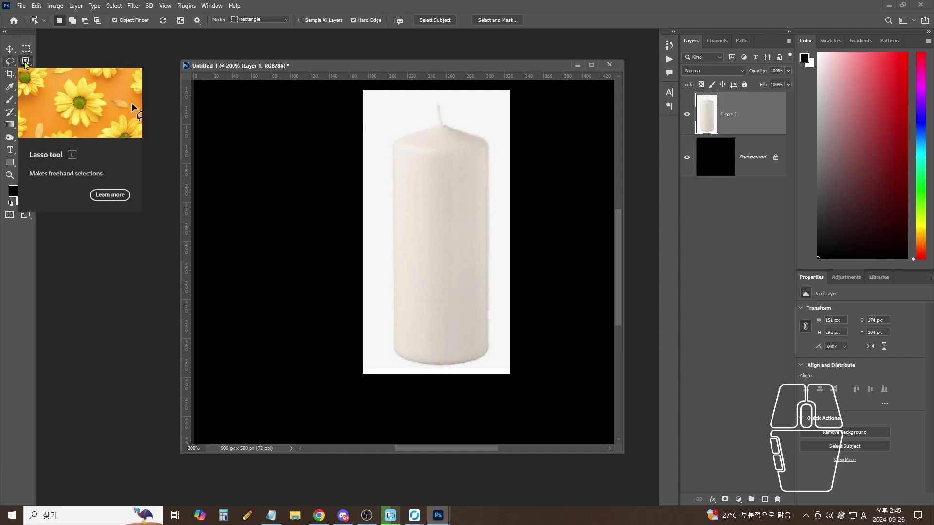
click(26, 63)
drag(26, 63, 69, 64)
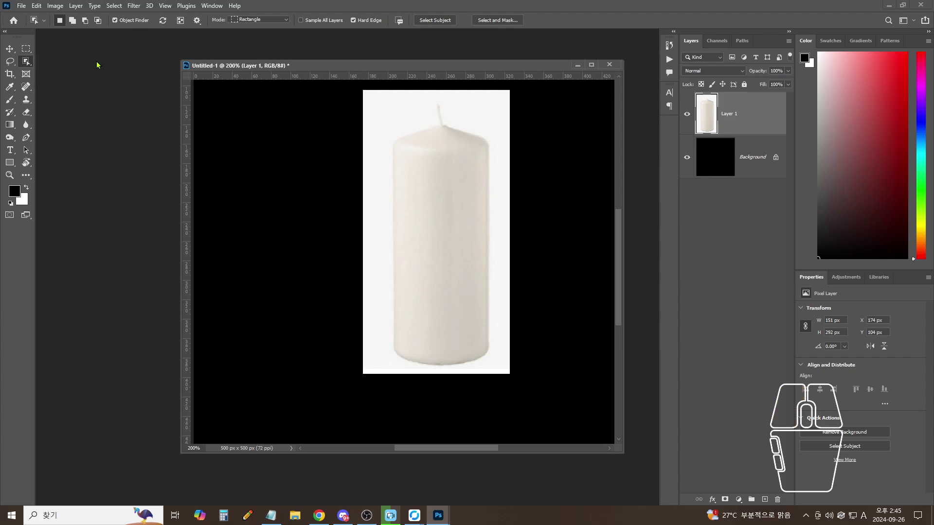
Set Object Selection to Lasso mode and outline the candle body to select it.
click(266, 23)
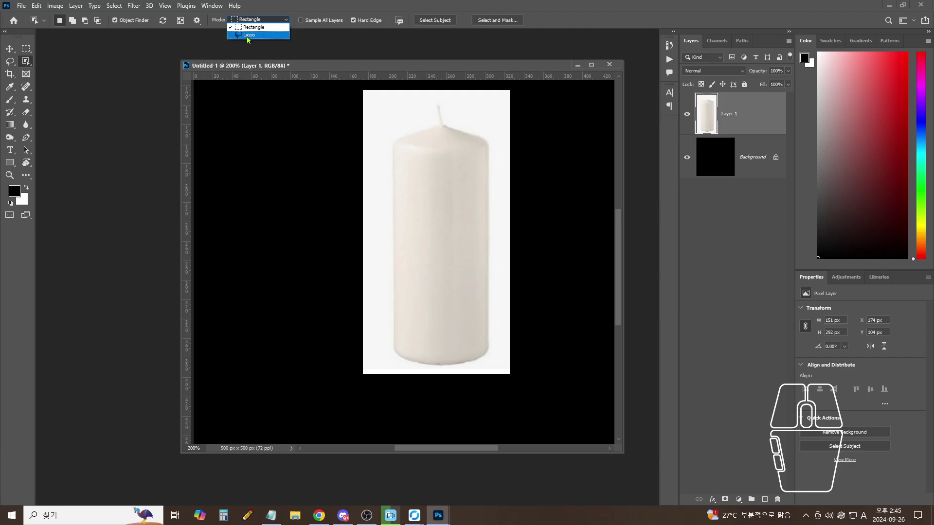
click(248, 35)
mouse_move(435, 124)
mouse_down()
mouse_move(435, 101)
mouse_move(480, 133)
mouse_move(493, 162)
mouse_move(494, 342)
mouse_move(480, 366)
mouse_move(413, 367)
mouse_move(384, 315)
mouse_move(393, 207)
mouse_move(411, 142)
mouse_move(435, 123)
mouse_up()
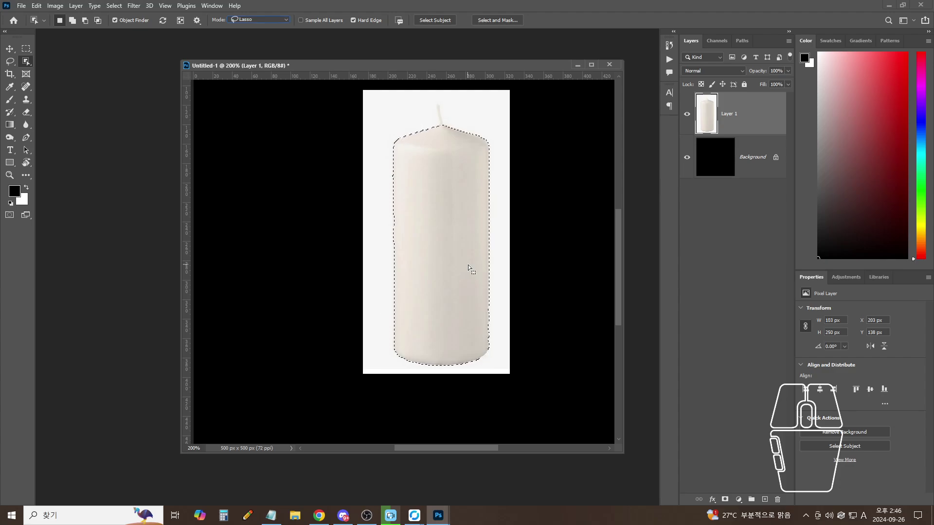
mouse_move(501, 132)
mouse_down()
mouse_move(440, 125)
mouse_move(458, 124)
mouse_up()
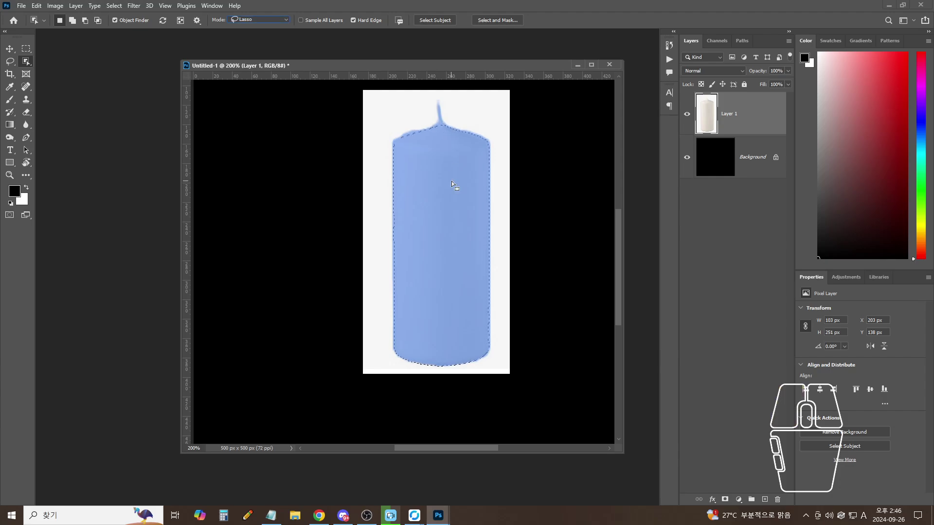
Add the wick with the Polygonal Lasso in Add mode, then copy the selection to a new layer.
click(72, 20)
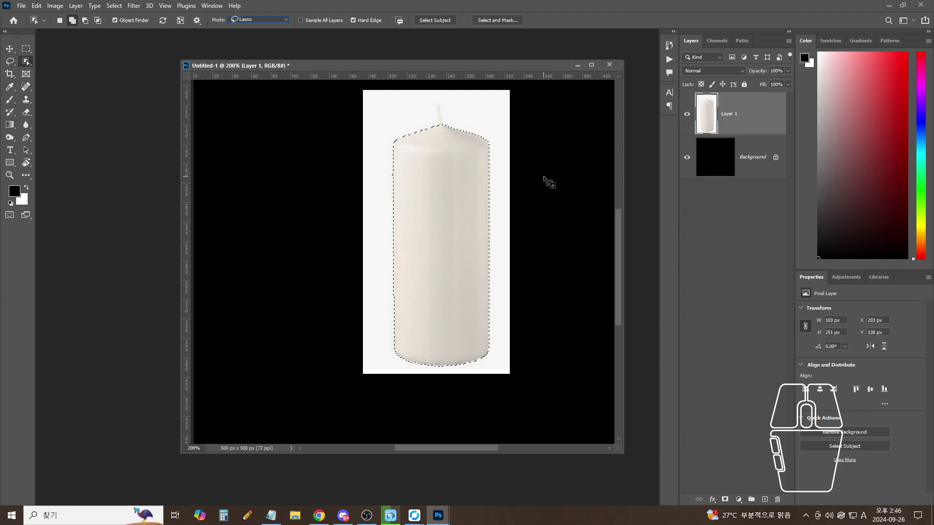
scroll(548, 182, up, 1)
scroll(491, 317, up, 3)
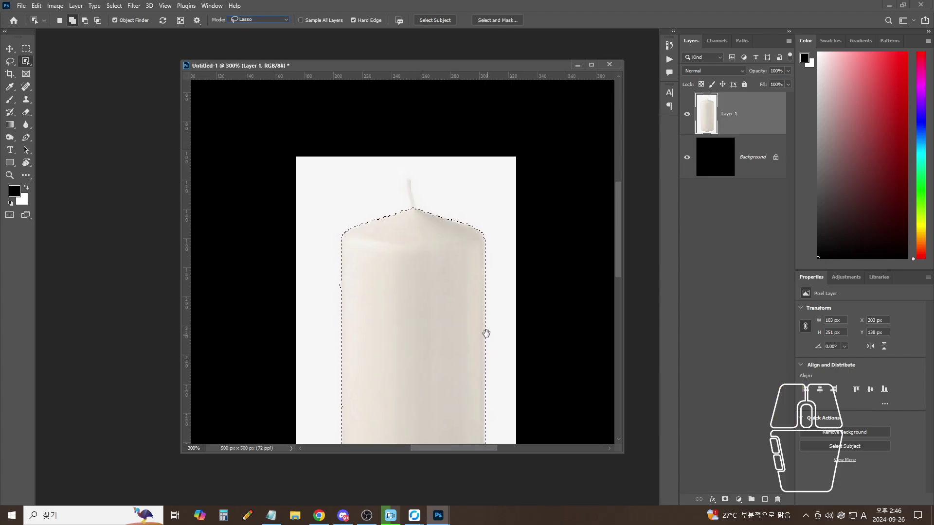
scroll(467, 314, up, 2)
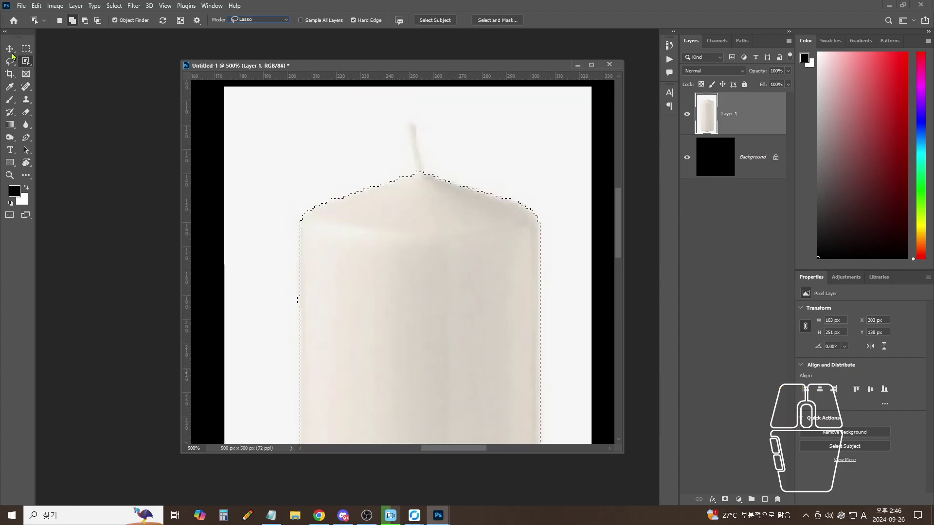
click(11, 62)
click(46, 71)
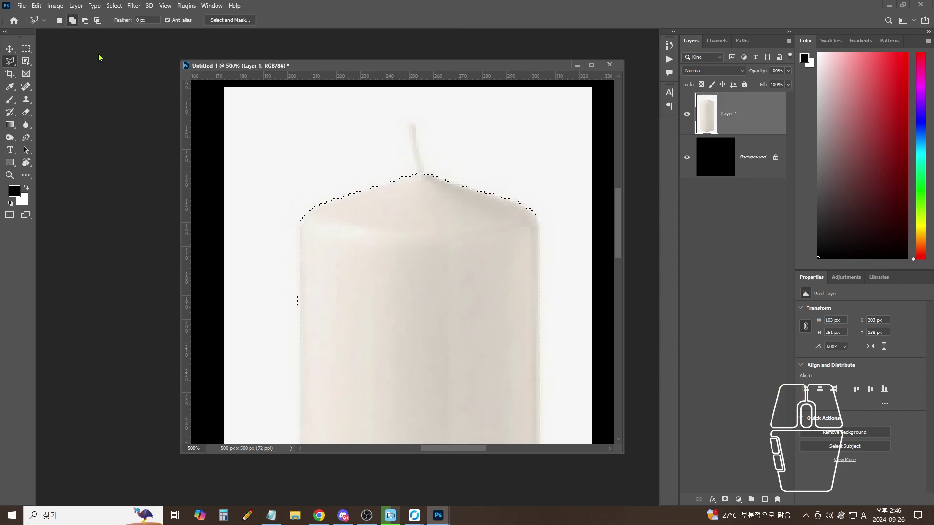
click(418, 175)
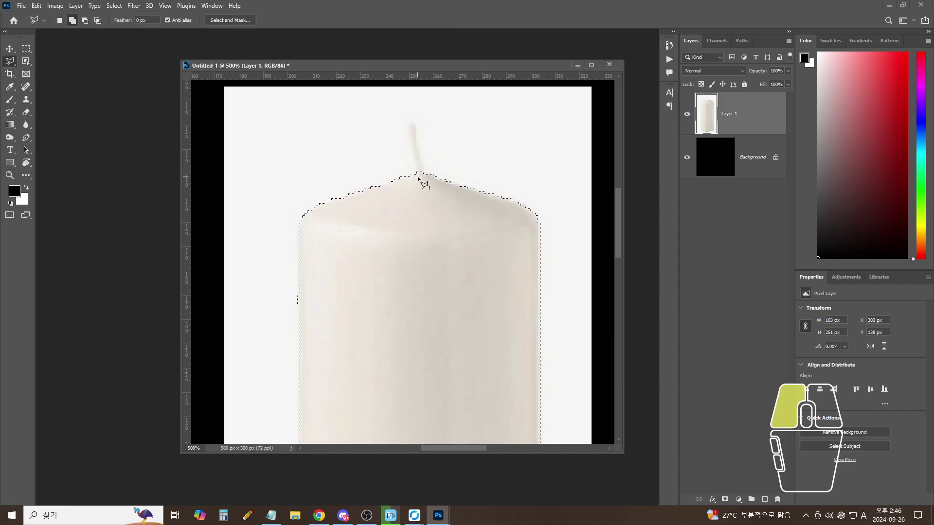
click(413, 122)
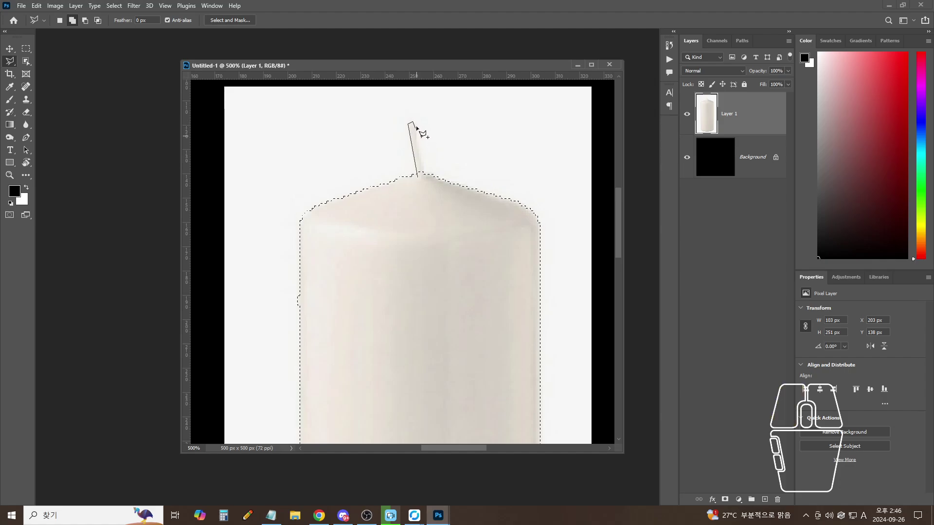
click(417, 126)
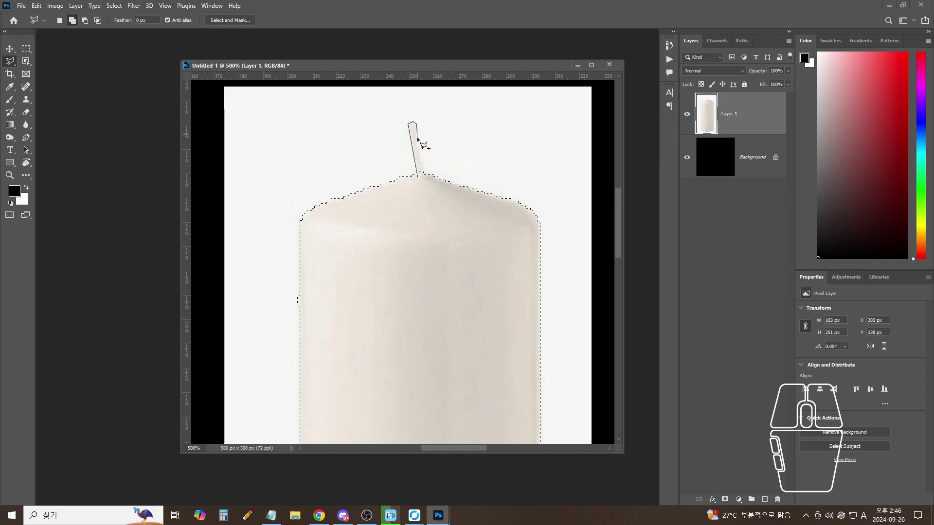
click(420, 176)
key(ctrl+1)
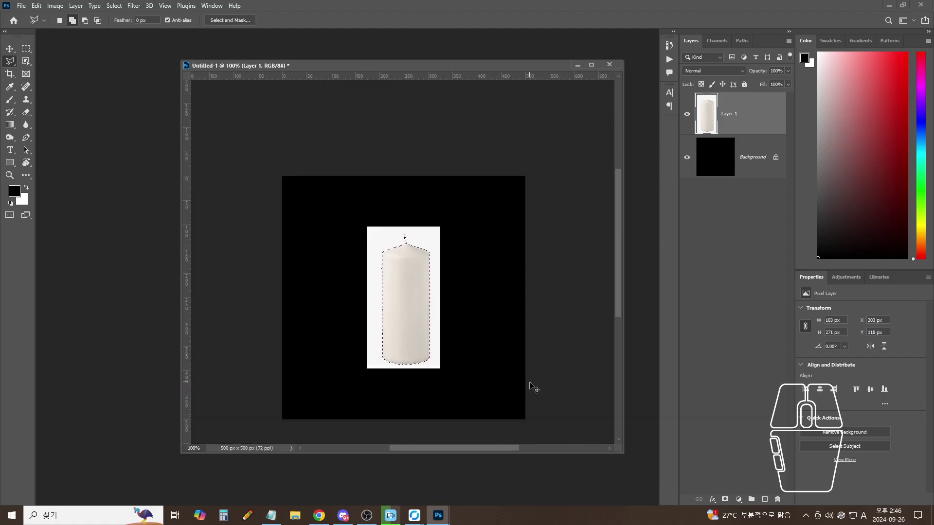
key(ctrl+j)
Delete the original photo Layer 1 and move the candle about 53 px lower.
drag(735, 169, 778, 500)
click(10, 49)
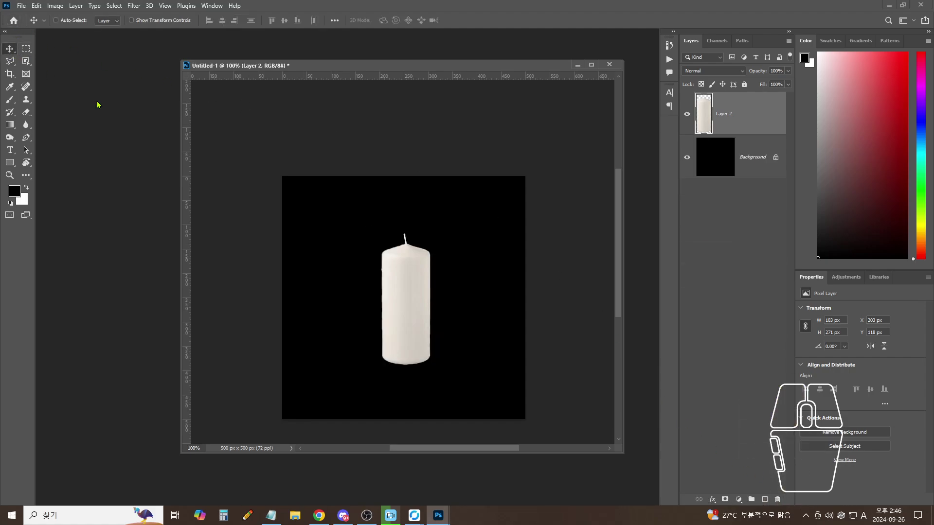
drag(440, 323, 438, 348)
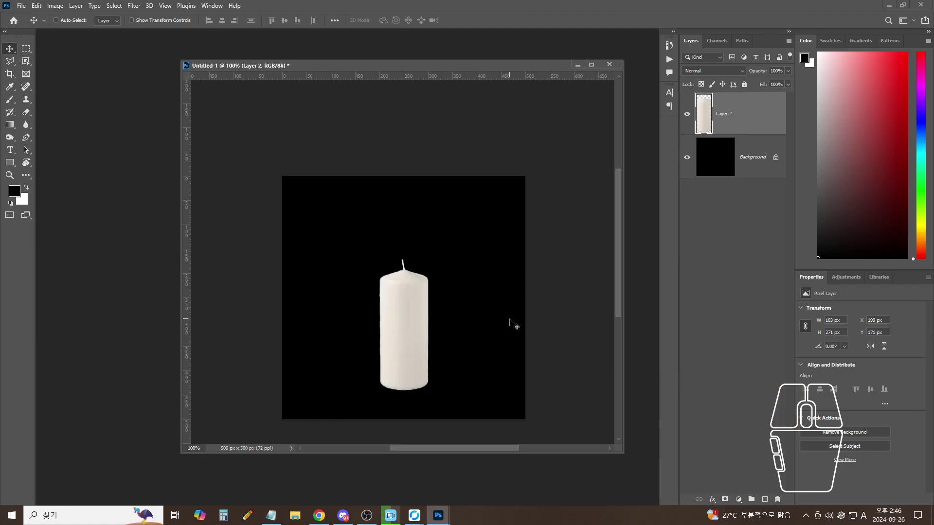
key(ctrl+plus)
drag(504, 309, 501, 199)
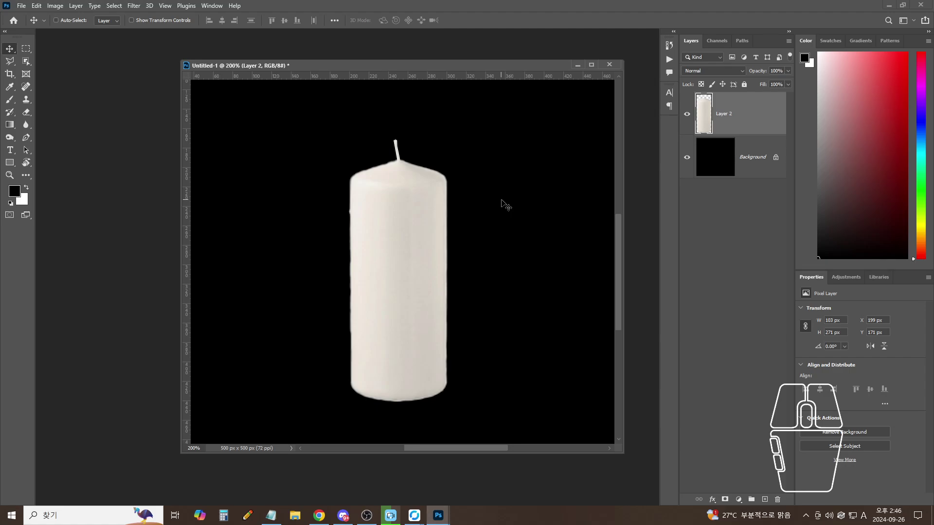
key(ctrl+minus)
key(ctrl+minus)
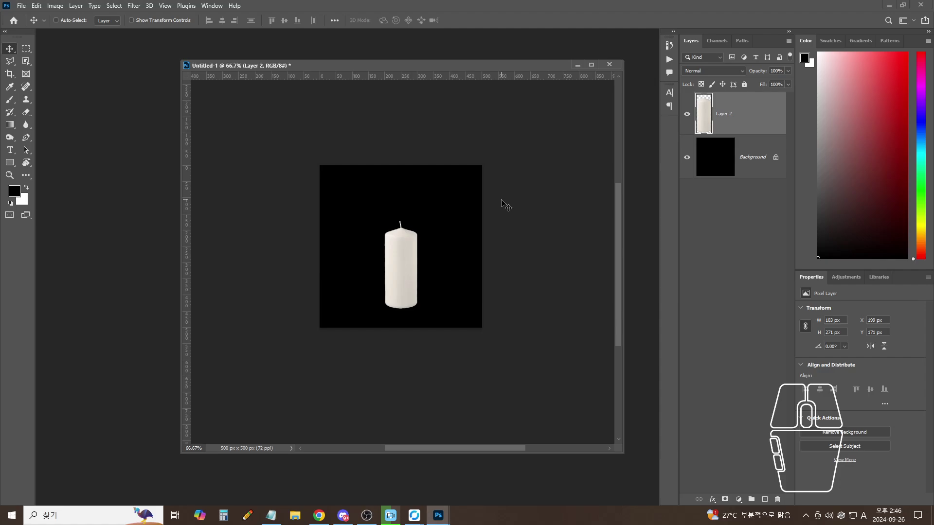
key(ctrl+plus)
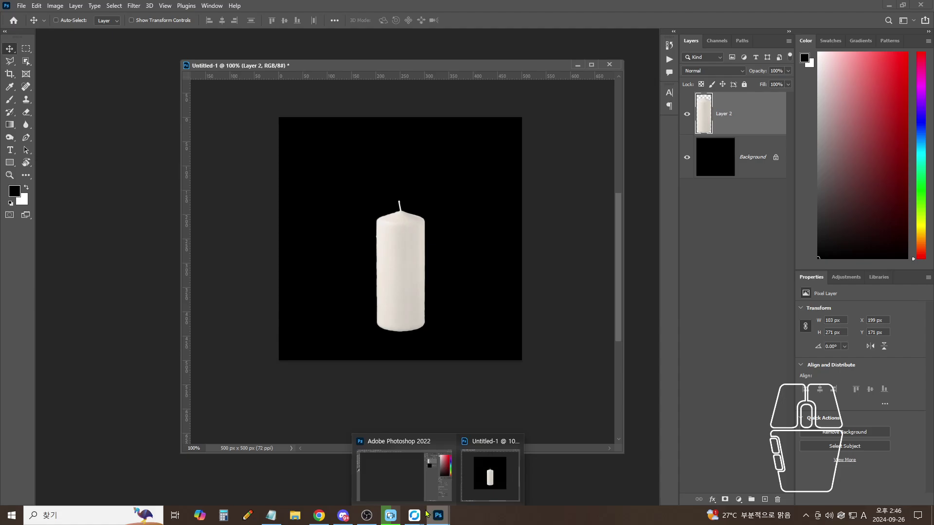
In the remote Photoshop, add the wick to the candle selection with polygonal lasso points.
mouse_move(415, 516)
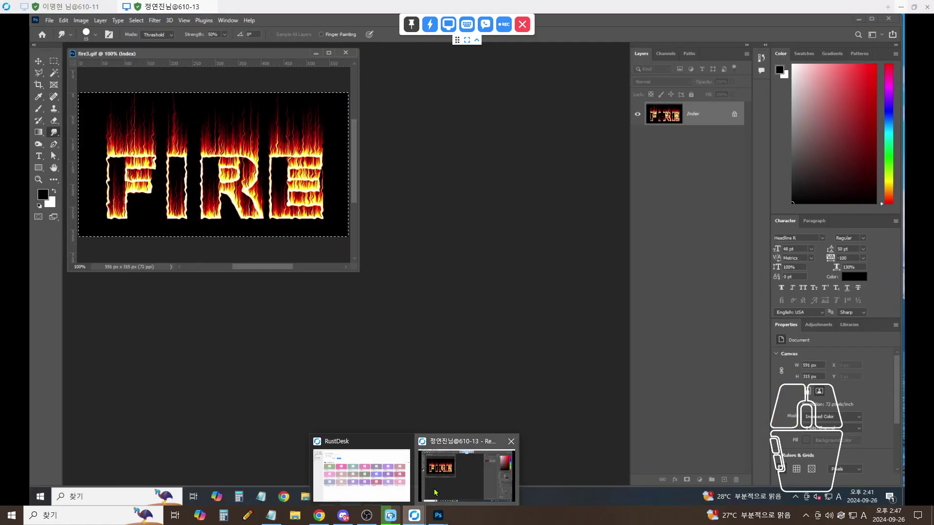
click(436, 492)
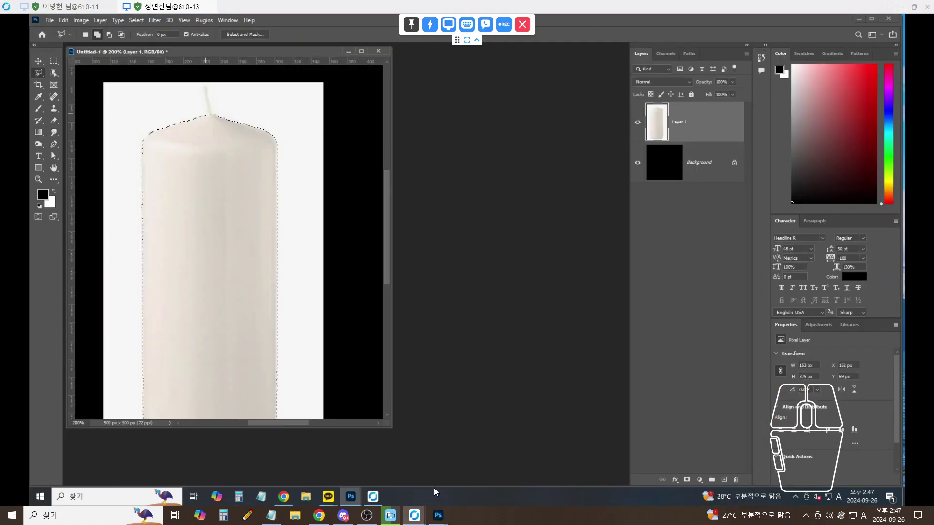
scroll(244, 141, up, 2)
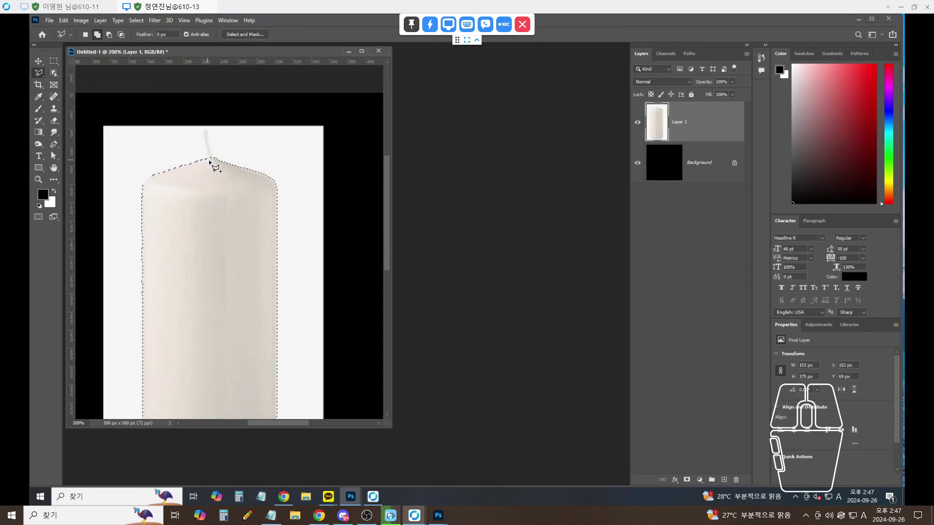
click(203, 129)
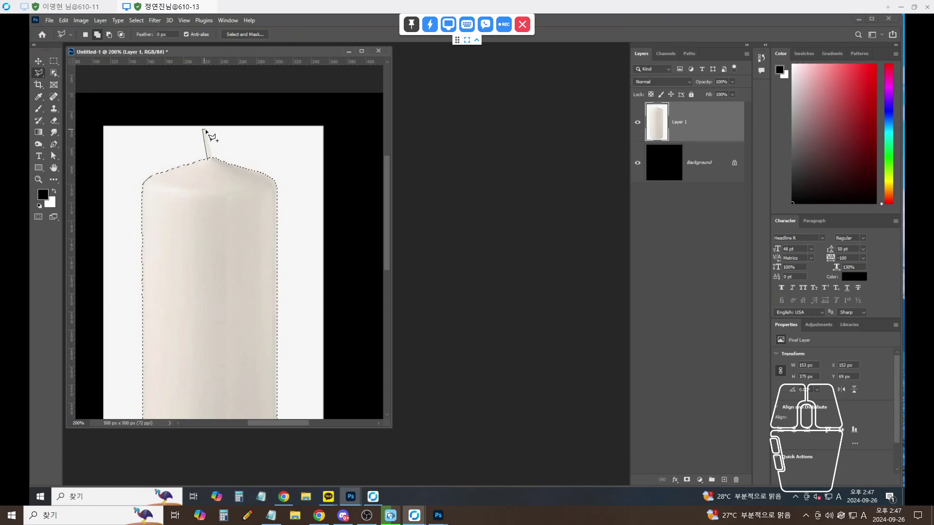
click(205, 130)
click(209, 159)
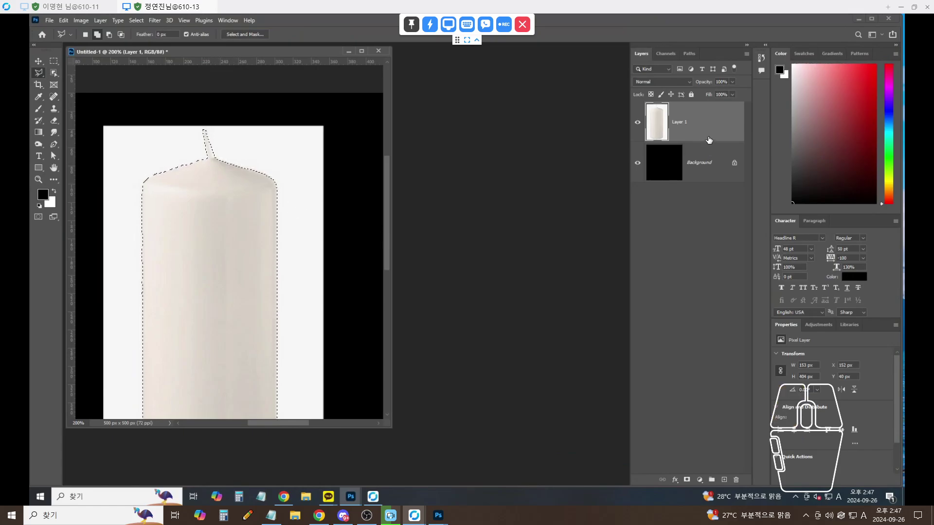
Copy the candle and wick onto a new layer, delete the original photo layer, and check the canvas size.
key(ctrl+j)
drag(709, 165, 737, 480)
key(ctrl+minus)
key(ctrl+minus)
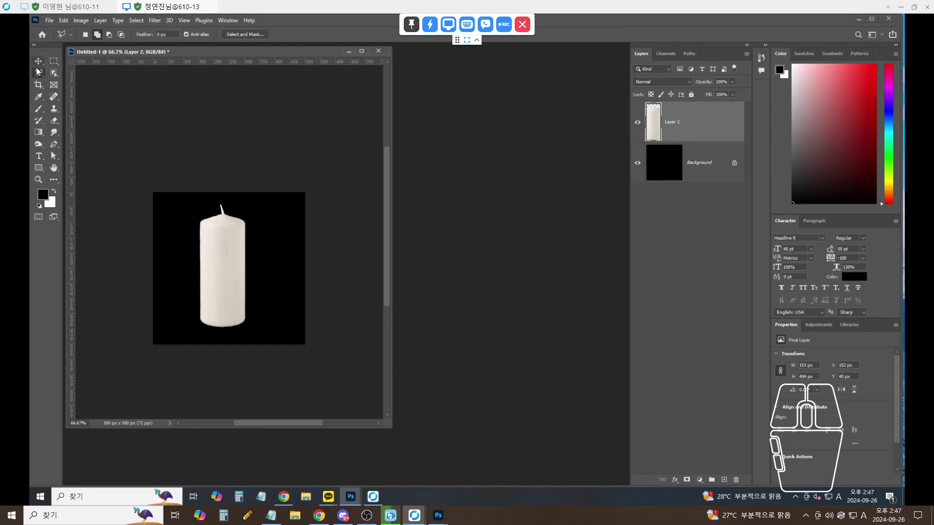
key(ctrl+alt+i)
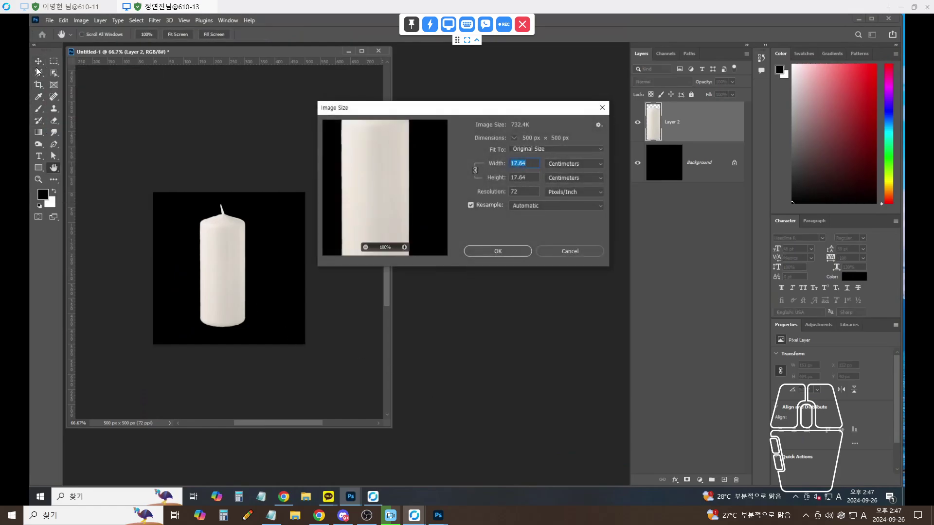
key(Escape)
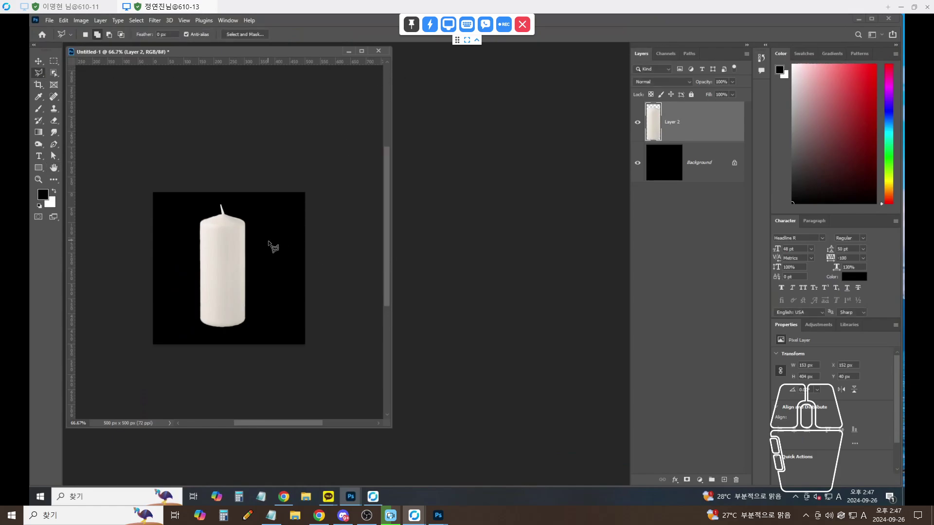
key(ctrl+plus)
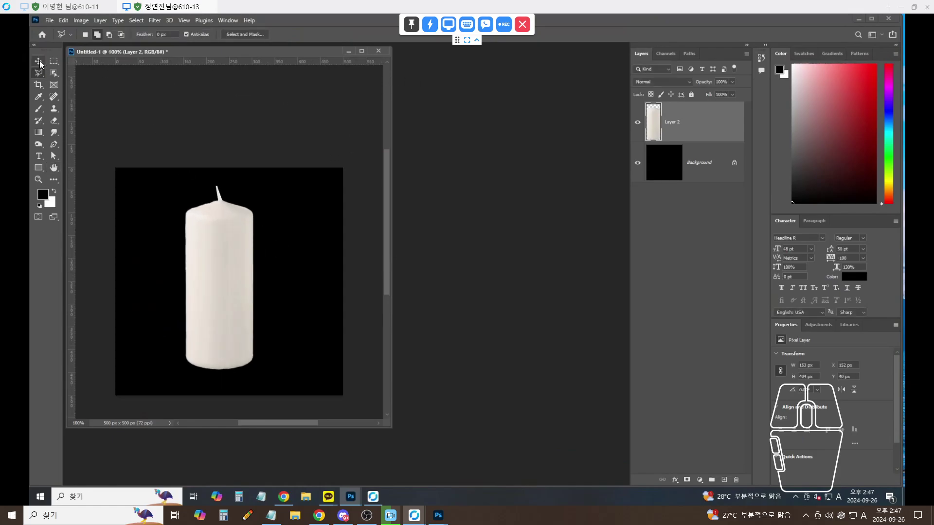
Move the candle layer down about 56 px, then switch to the other remote session.
click(38, 60)
drag(234, 258, 242, 277)
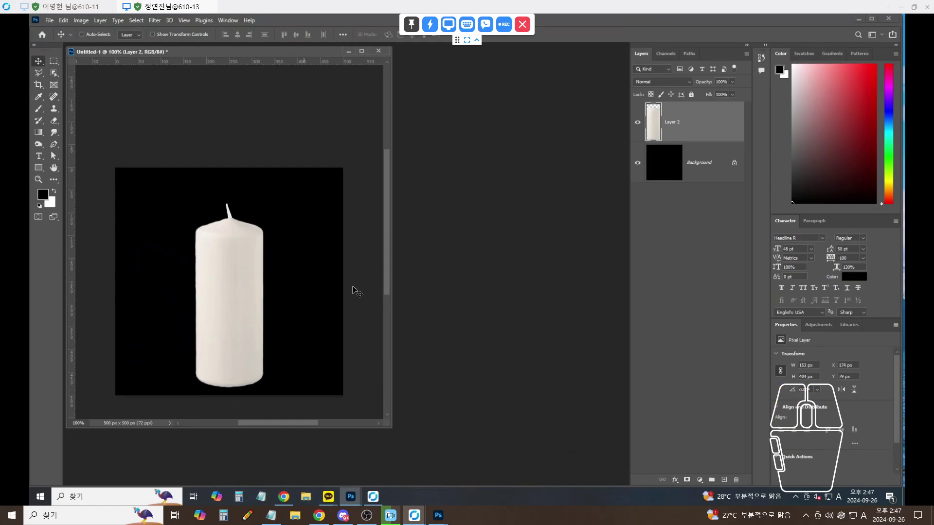
click(68, 6)
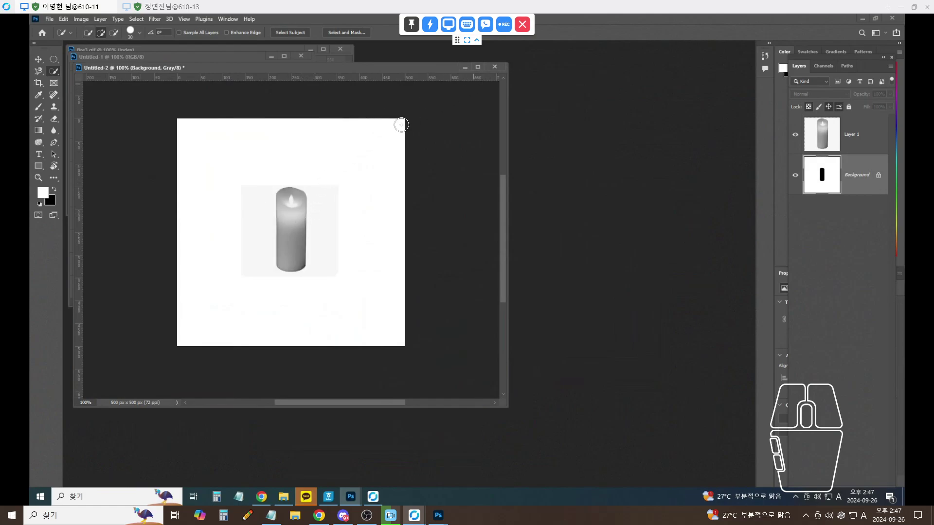
Select Layer 1 and undock the Layers panel into its own column.
click(868, 135)
drag(865, 141, 877, 428)
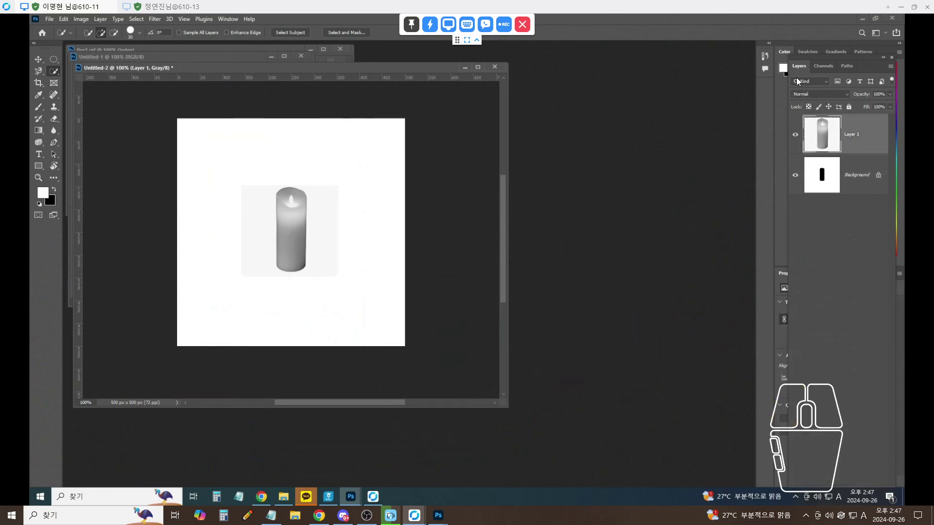
drag(804, 61, 750, 99)
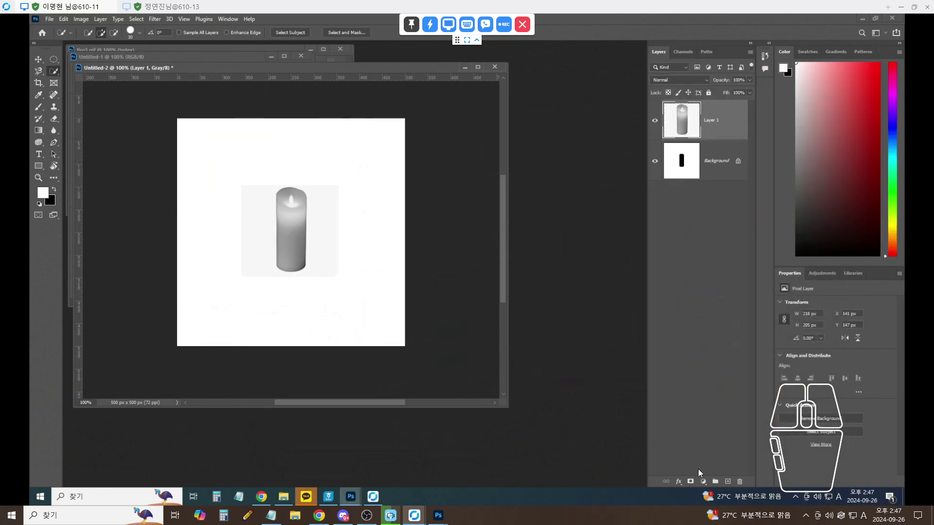
Add a new empty layer, delete the old candle Layer 1, and select the Background layer.
click(728, 483)
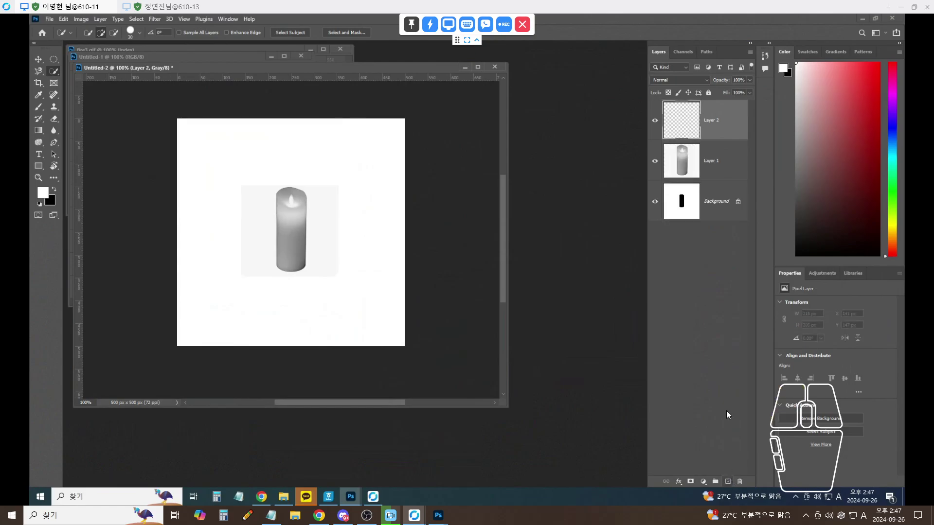
drag(737, 168, 740, 481)
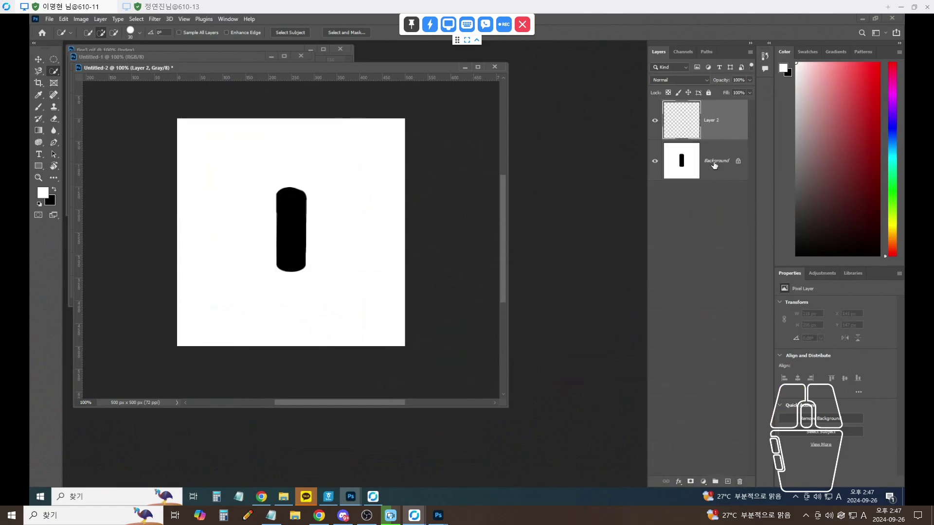
click(716, 169)
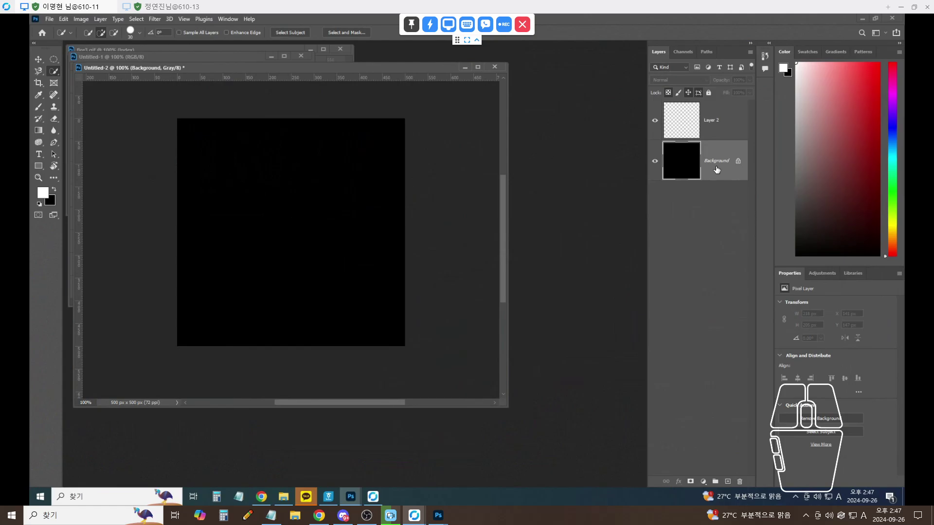
click(261, 496)
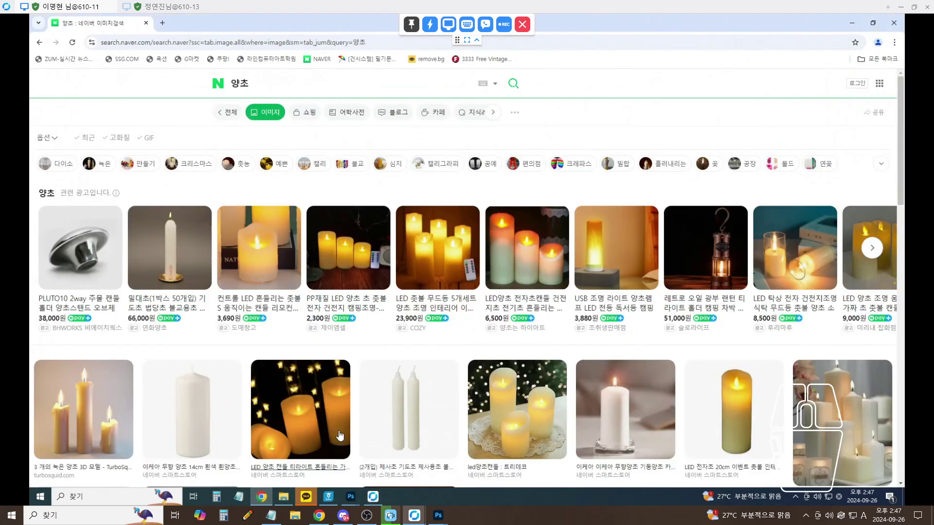
Screen-capture the plain white pillar candle from the Naver results and paste it into Untitled-2.
scroll(177, 155, down, 5)
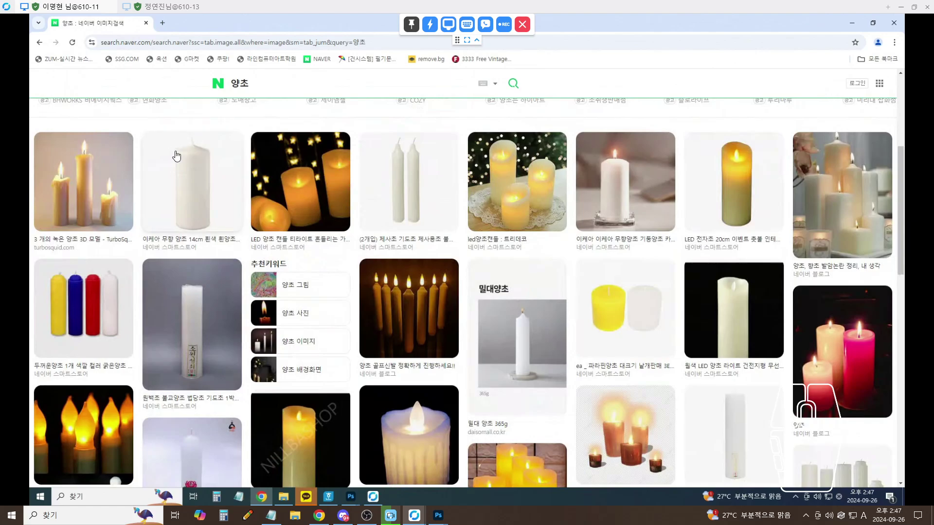
click(197, 161)
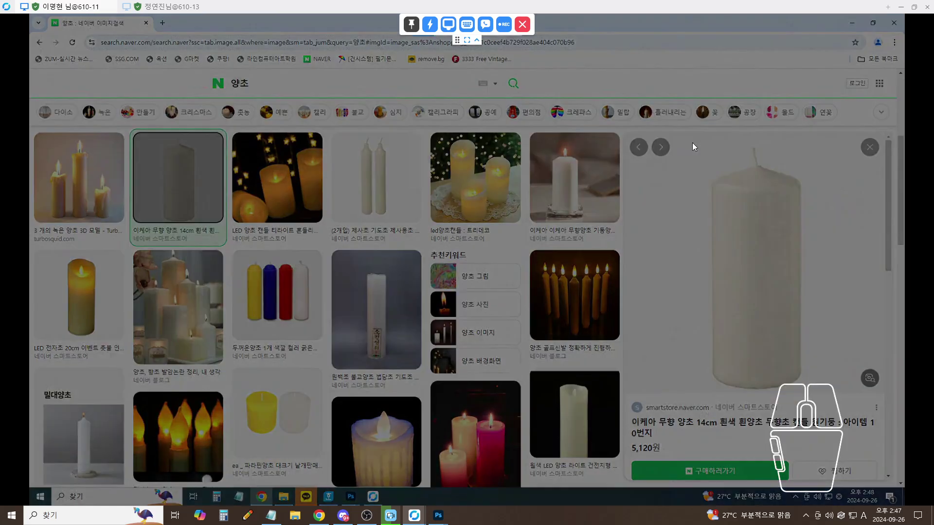
drag(696, 137, 812, 392)
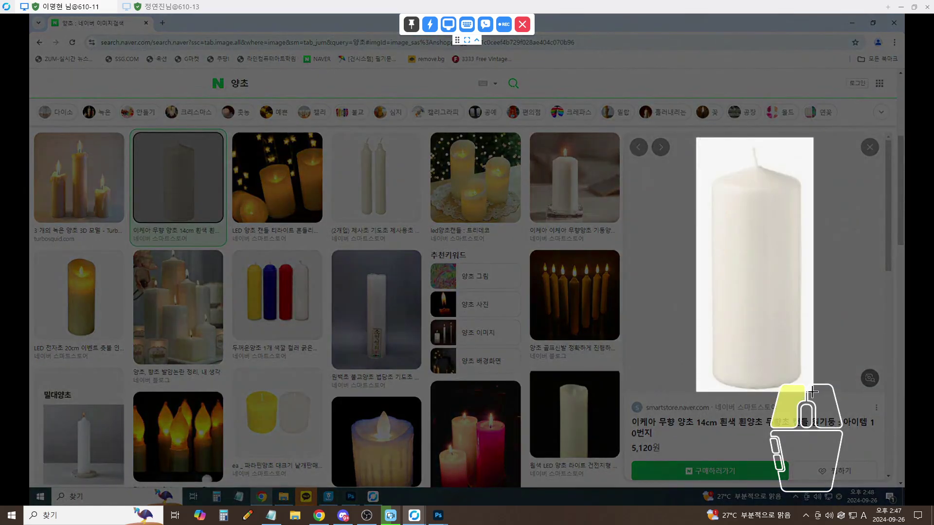
mouse_move(351, 496)
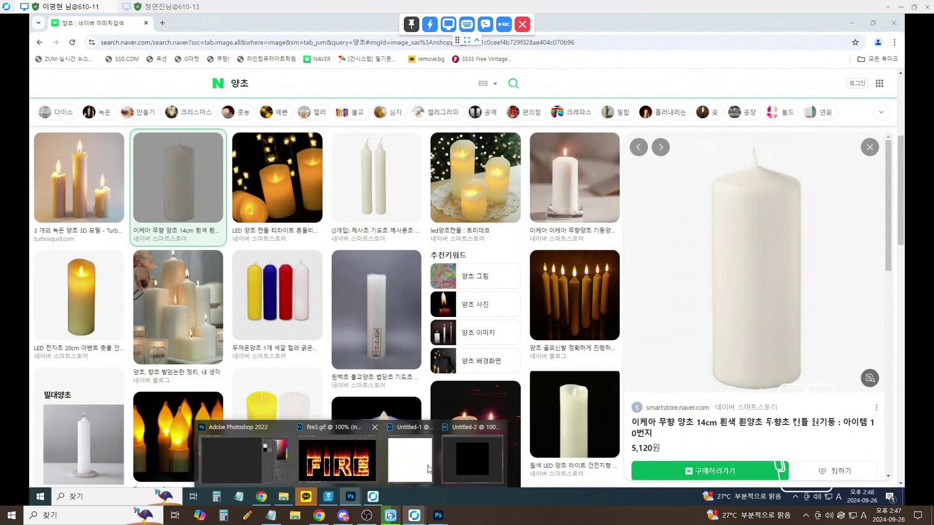
click(474, 461)
key(ctrl+v)
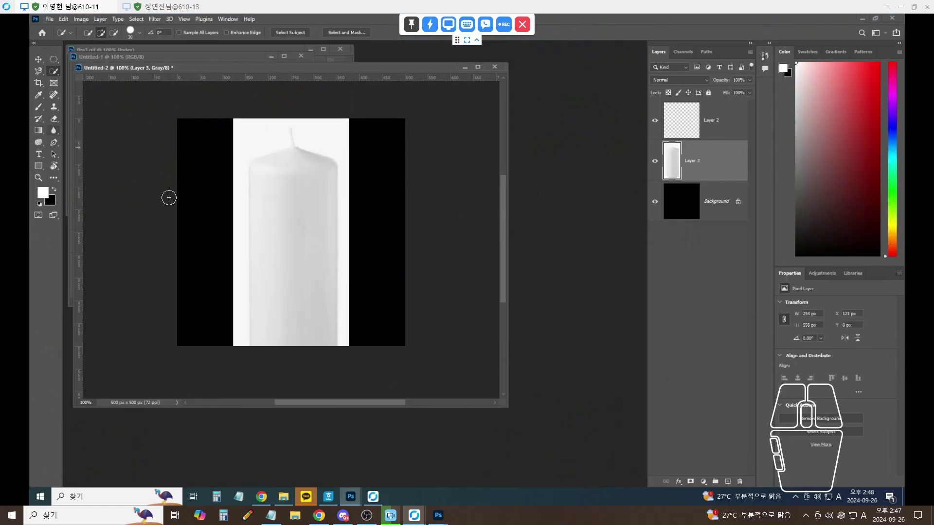
Scale the pasted candle down to about 44%, position it on the canvas, and commit.
key(ctrl+t)
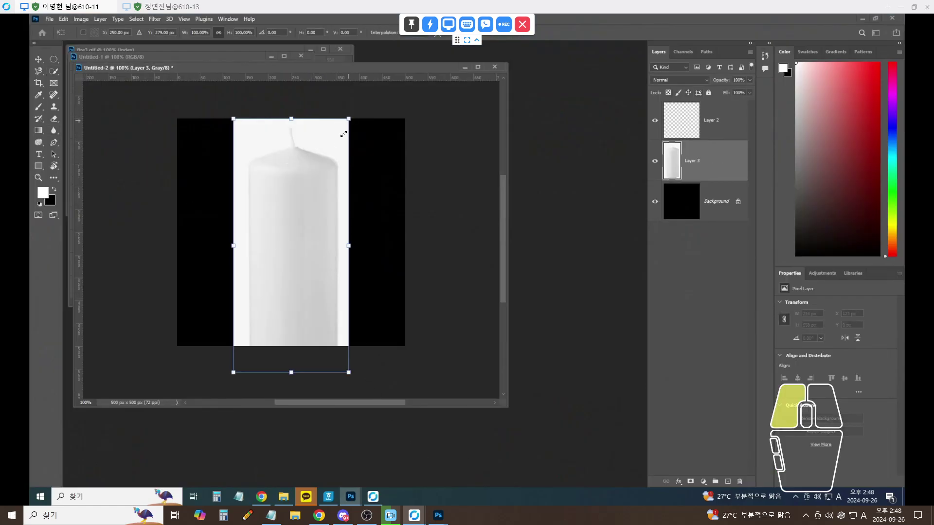
drag(343, 134, 285, 259)
drag(263, 306, 287, 263)
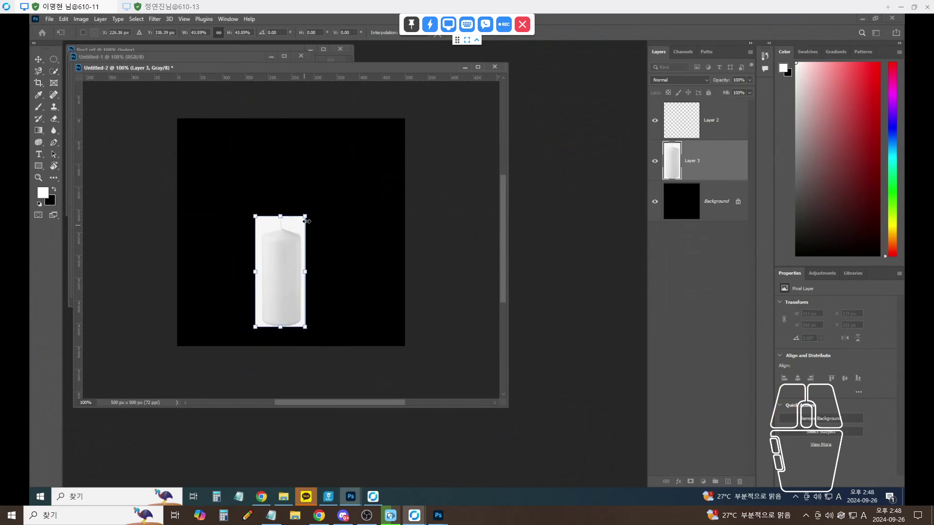
drag(307, 221, 320, 193)
double_click(292, 203)
Select the candle with Object Selection and delete the unused empty Layer 2.
click(54, 71)
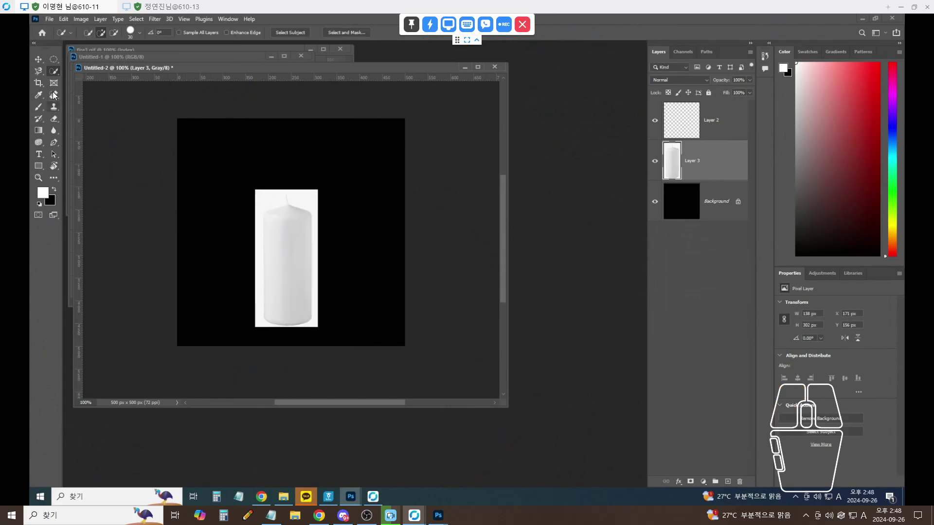
drag(54, 71, 76, 75)
key(shift+w)
drag(262, 191, 313, 328)
drag(722, 134, 740, 481)
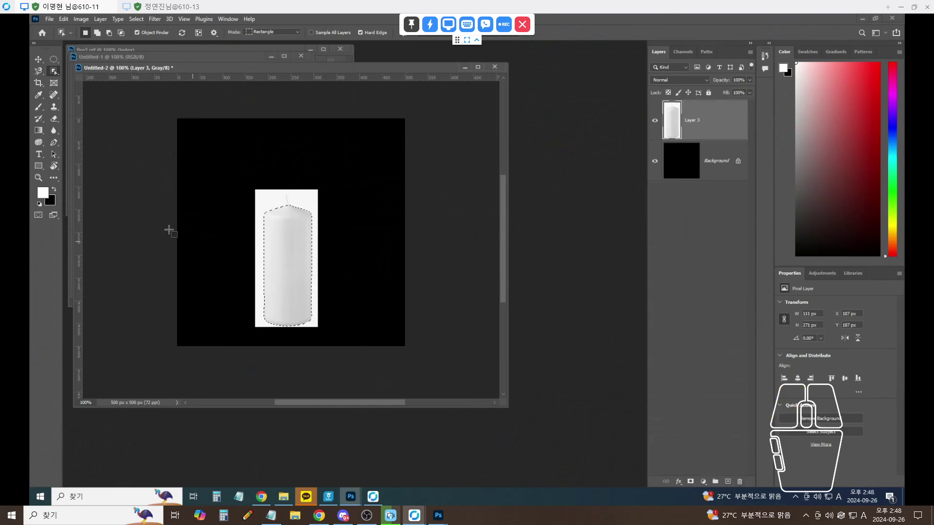
Lasso the wick into the selection, copy the candle to its own layer, and delete the photo layer.
drag(38, 71, 66, 72)
key(ctrl+plus)
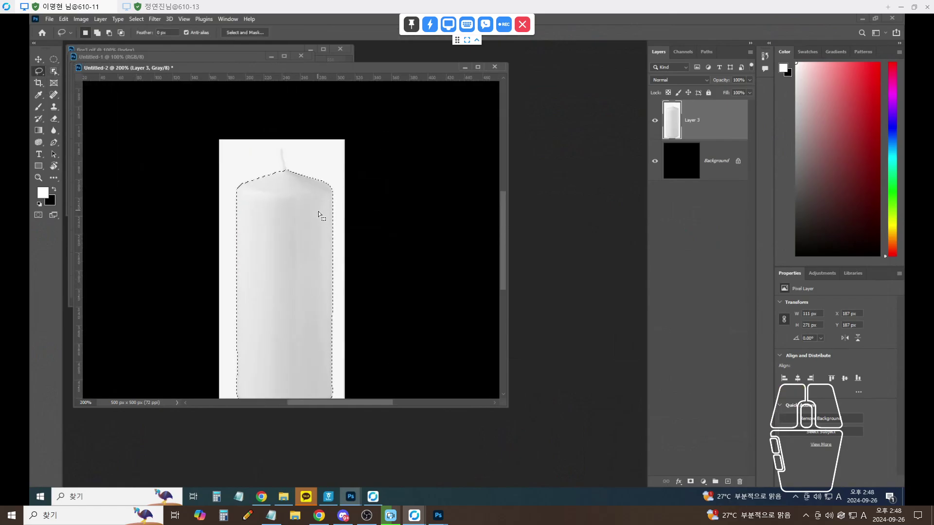
mouse_move(284, 173)
mouse_down()
mouse_move(281, 149)
mouse_move(287, 178)
mouse_up()
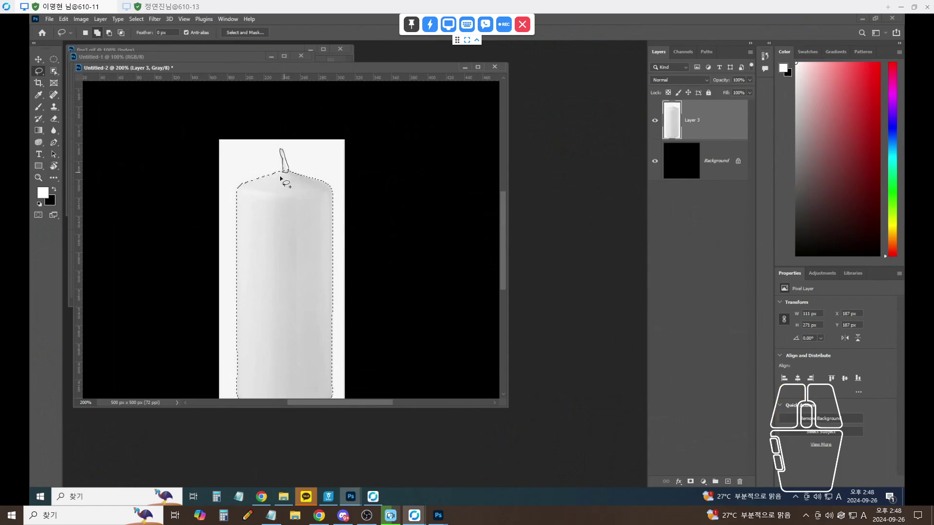
key(ctrl+j)
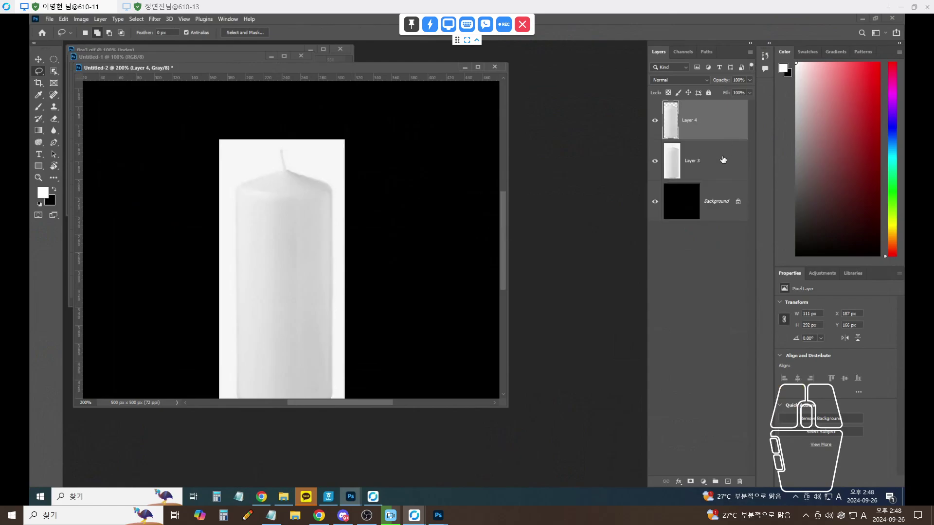
drag(734, 175, 740, 482)
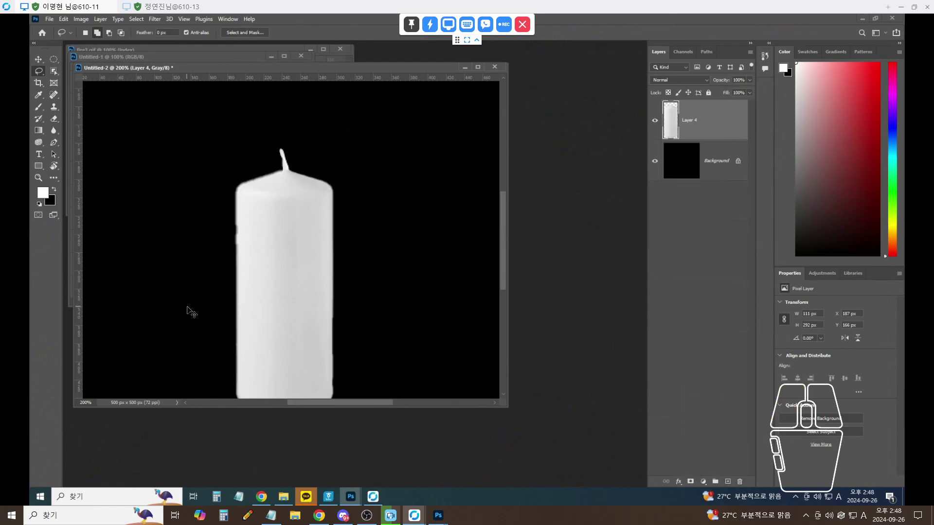
Choose the Pen tool and bring the Untitled-1 document forward.
scroll(187, 308, down, 4)
scroll(187, 308, up, 4)
scroll(308, 261, up, 5)
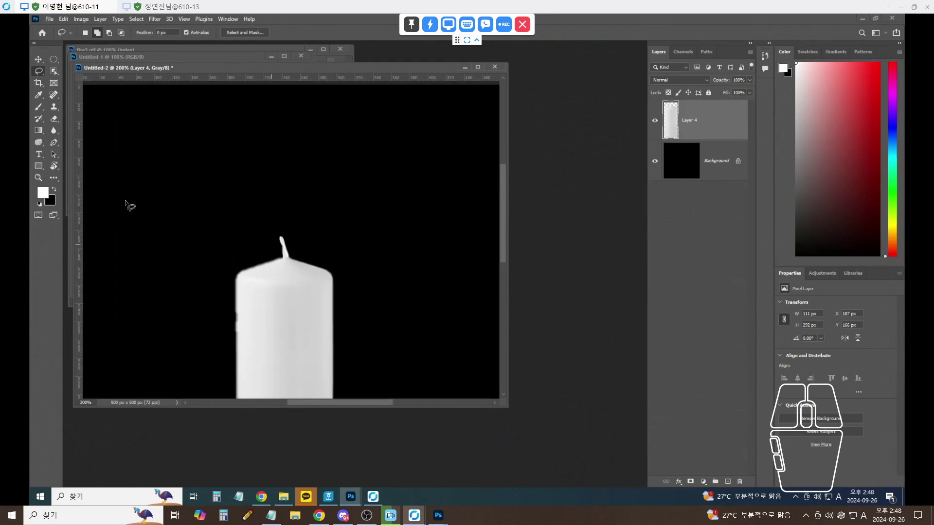
click(54, 143)
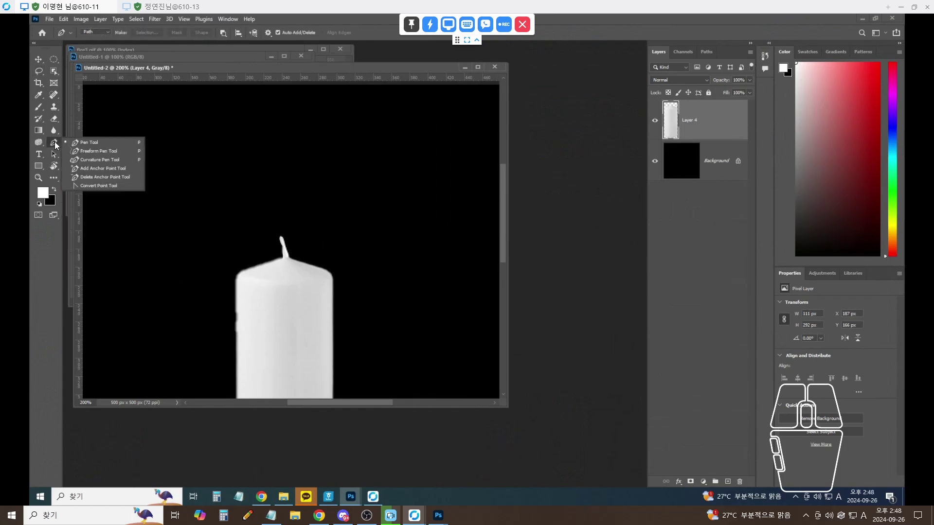
click(55, 145)
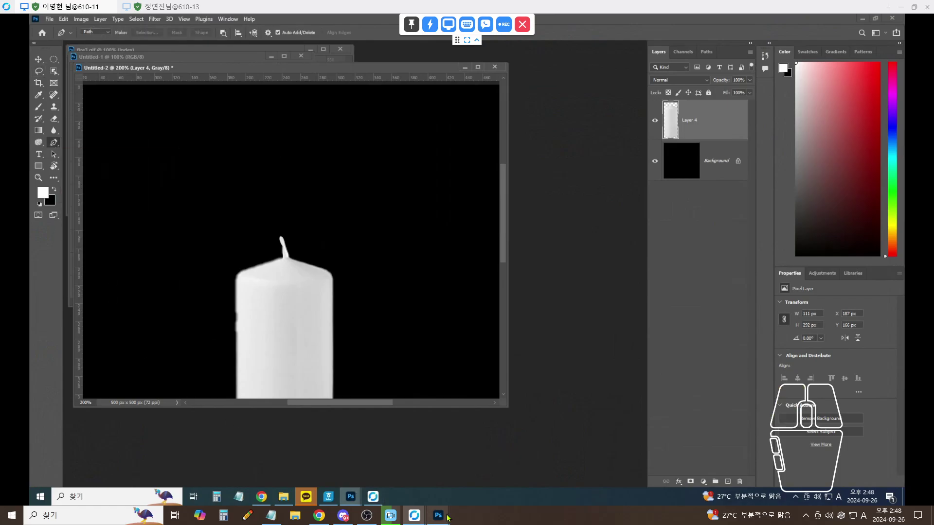
mouse_move(448, 518)
click(489, 475)
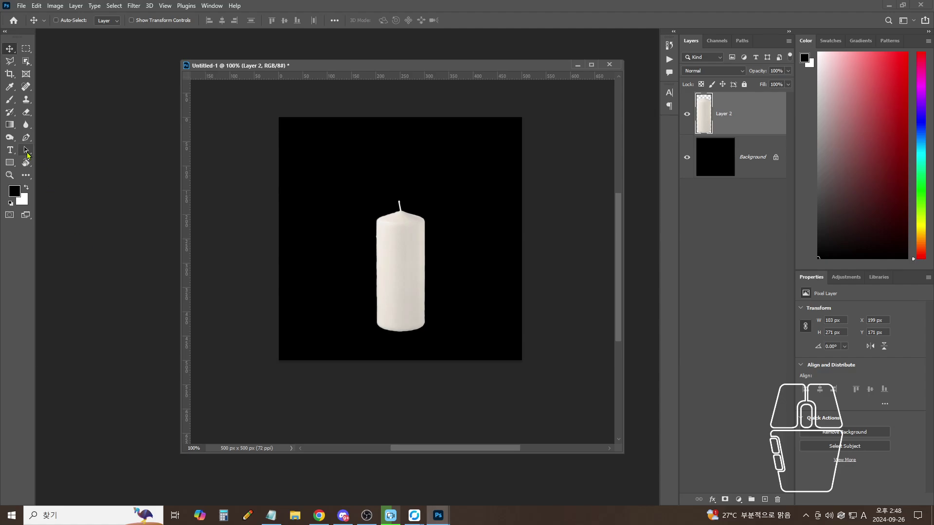
Draw a curved Pen path from a point above the wick down to the wick.
click(26, 138)
scroll(438, 182, up, 3)
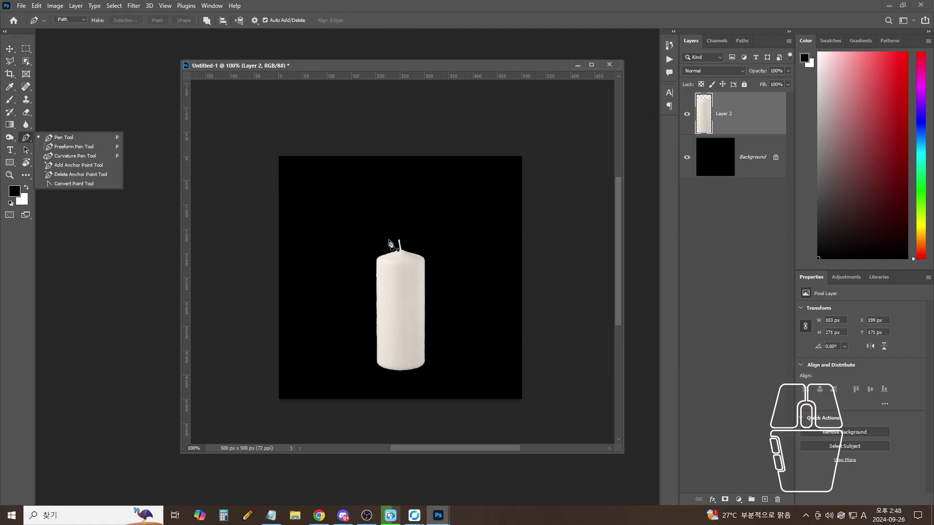
scroll(390, 244, up, 1)
click(390, 187)
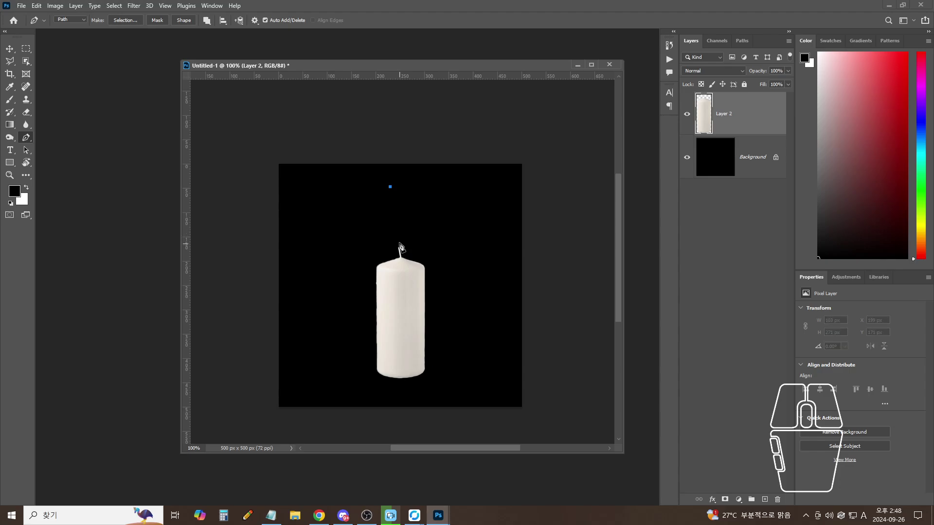
drag(398, 242, 393, 258)
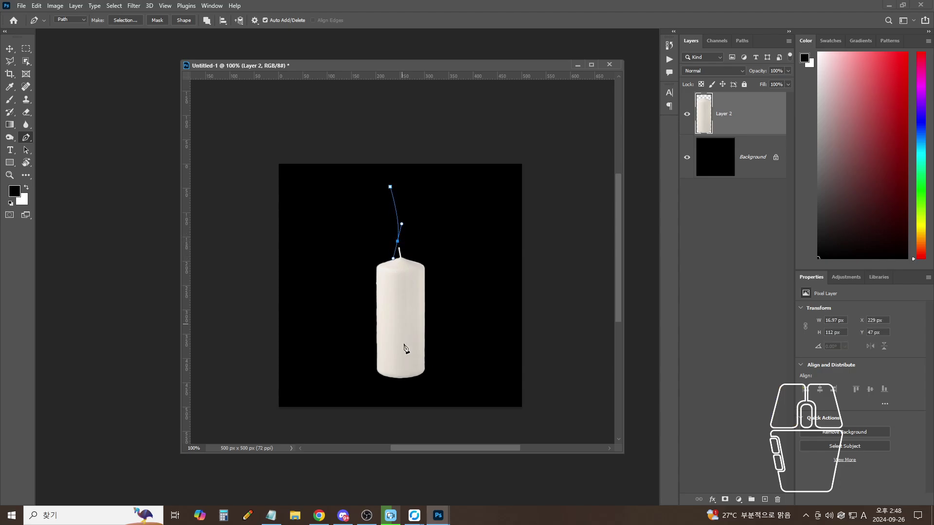
click(68, 21)
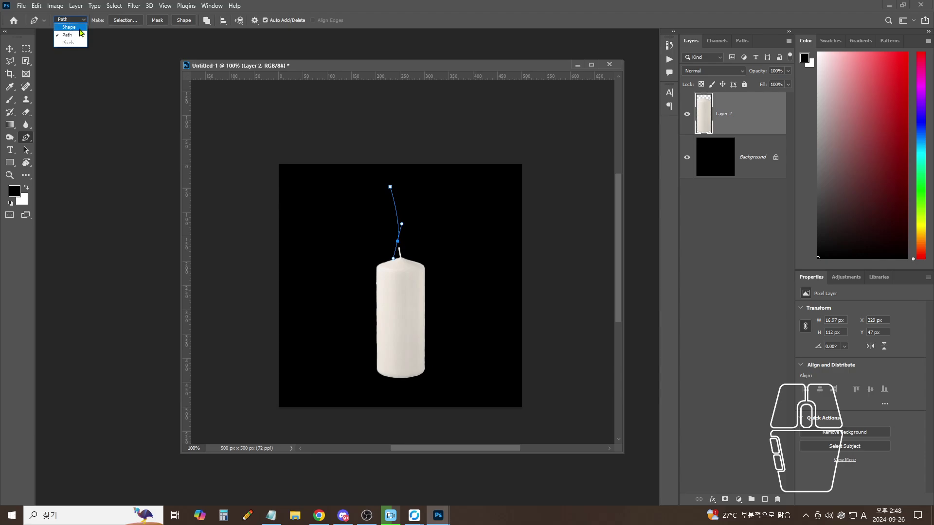
click(440, 251)
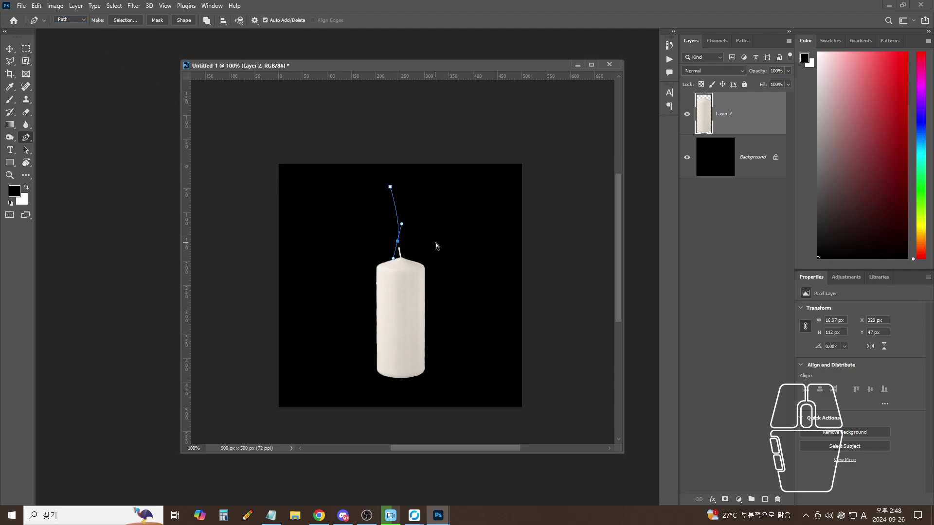
key(ctrl+z)
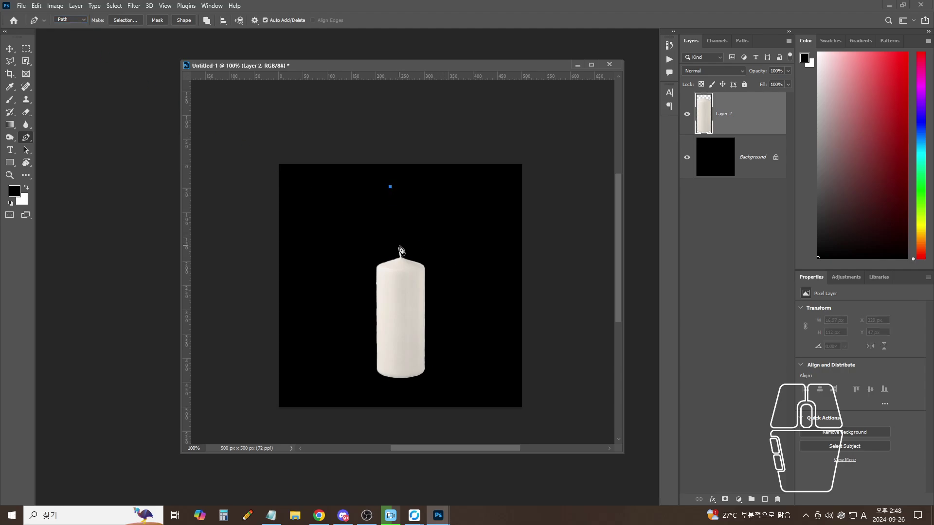
drag(400, 246, 396, 255)
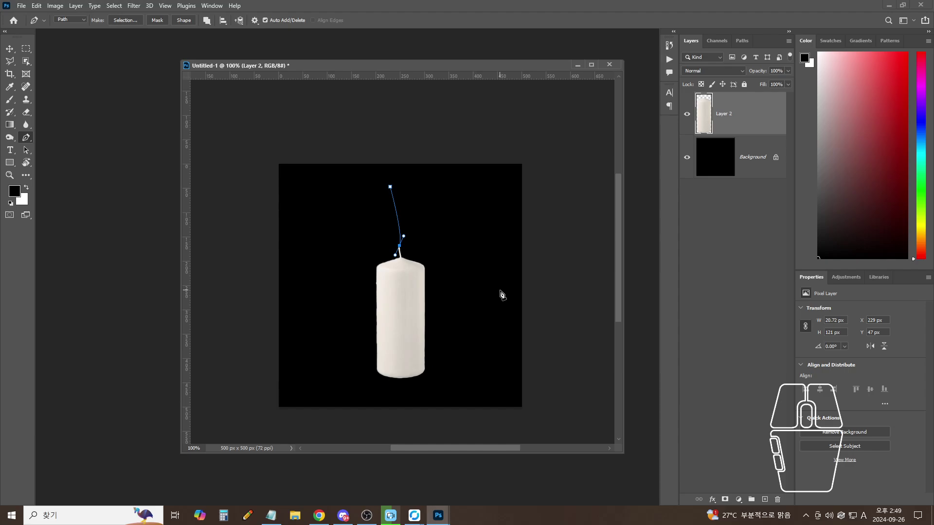
Add a new empty Layer 3 above the candle with Ctrl+Shift+N.
key(ctrl+shift+n)
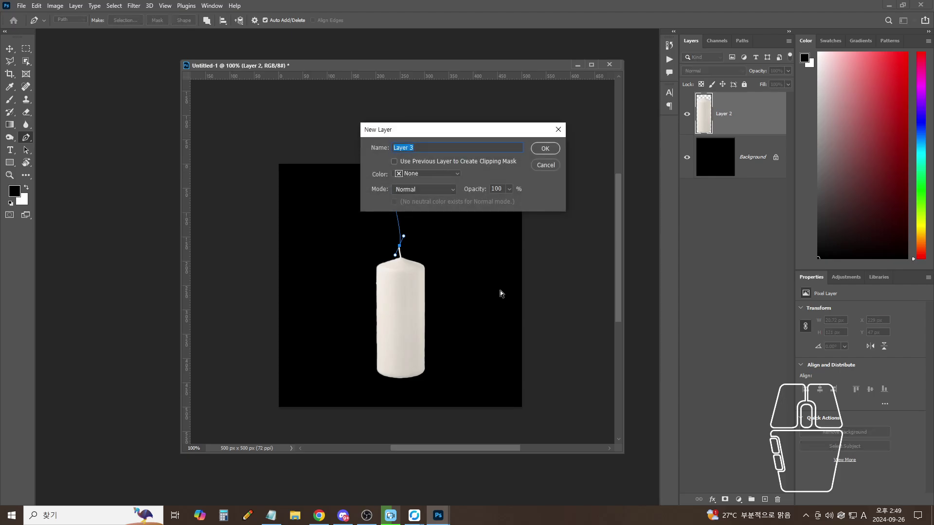
key(Return)
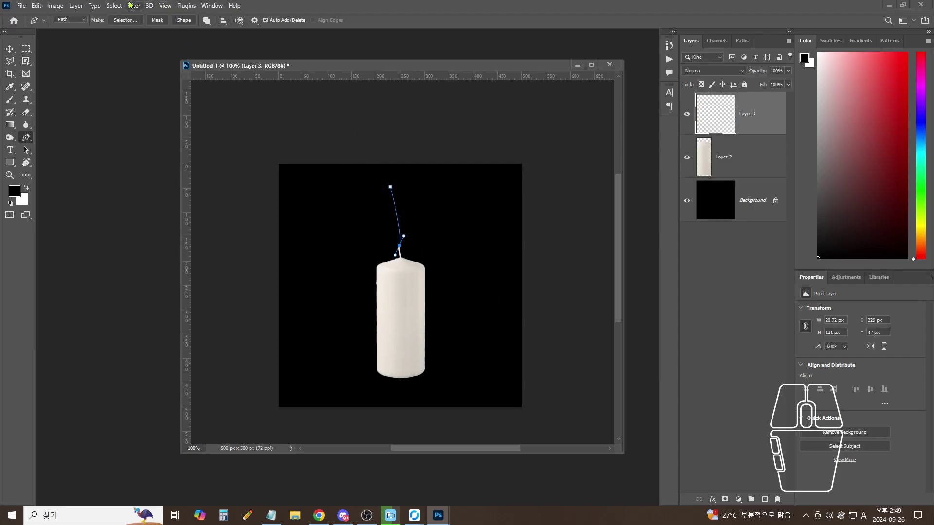
click(131, 6)
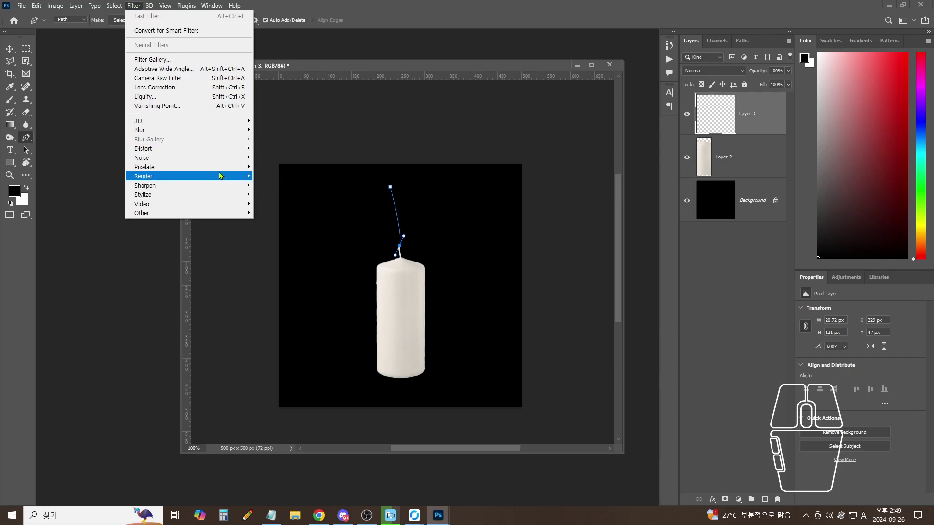
Apply Filter > Render > Flame along the path with Flame Type 6. Candle Light.
mouse_move(220, 176)
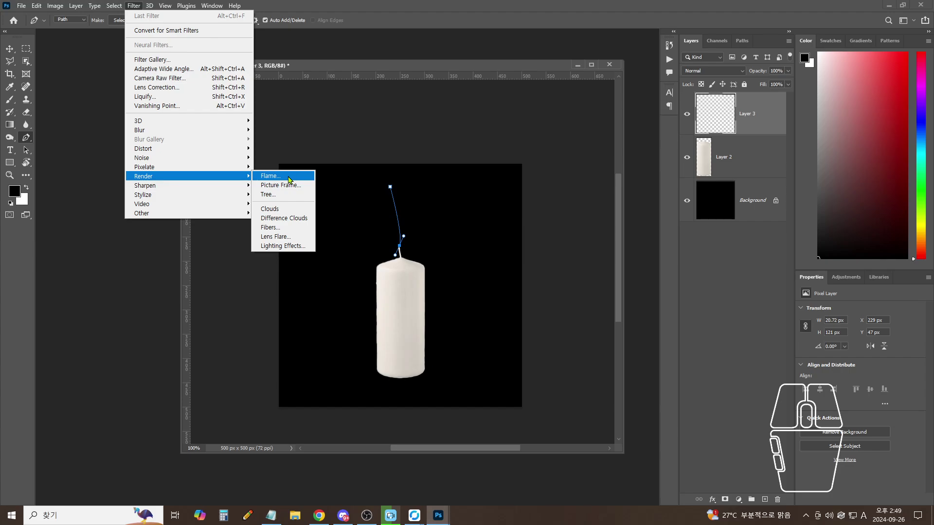
click(288, 180)
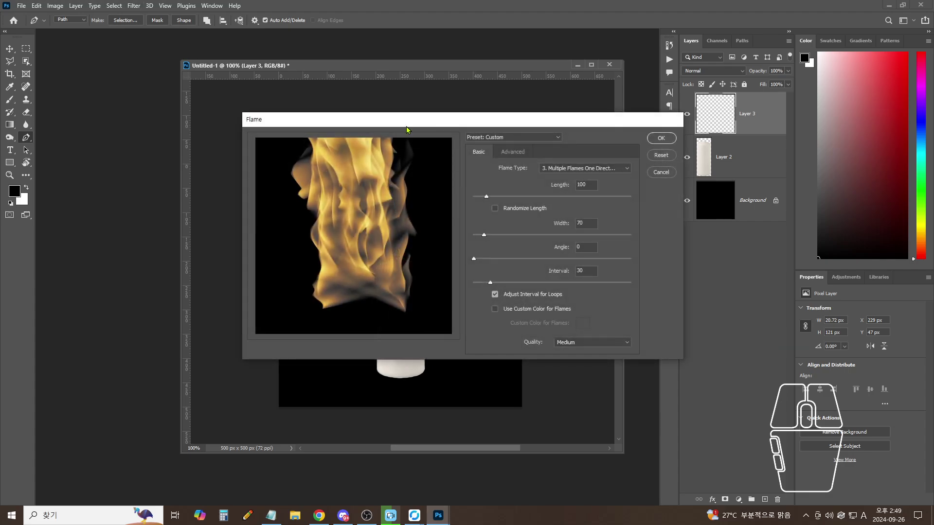
drag(407, 128, 645, 34)
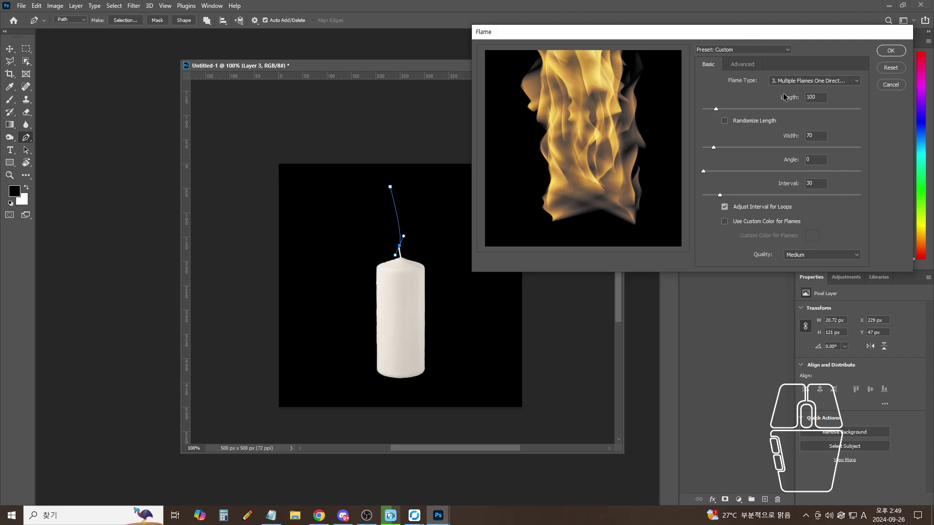
click(811, 83)
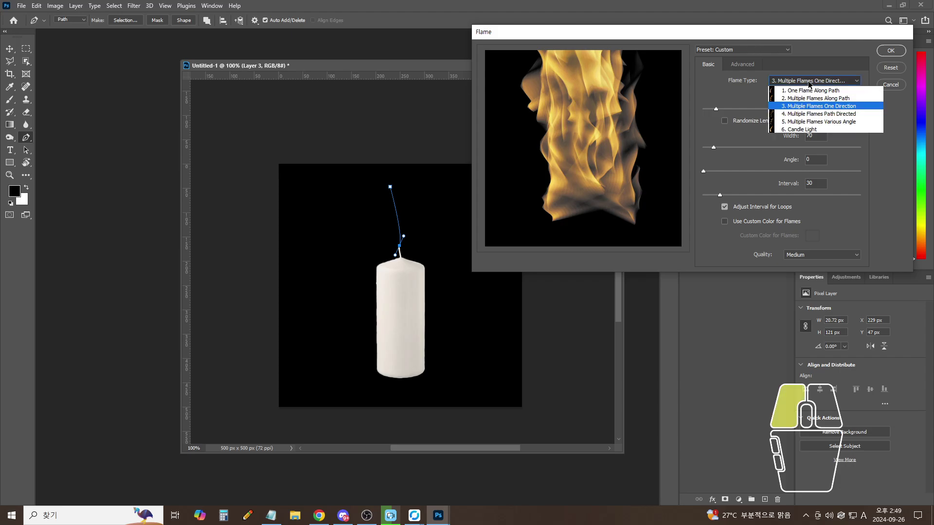
click(806, 130)
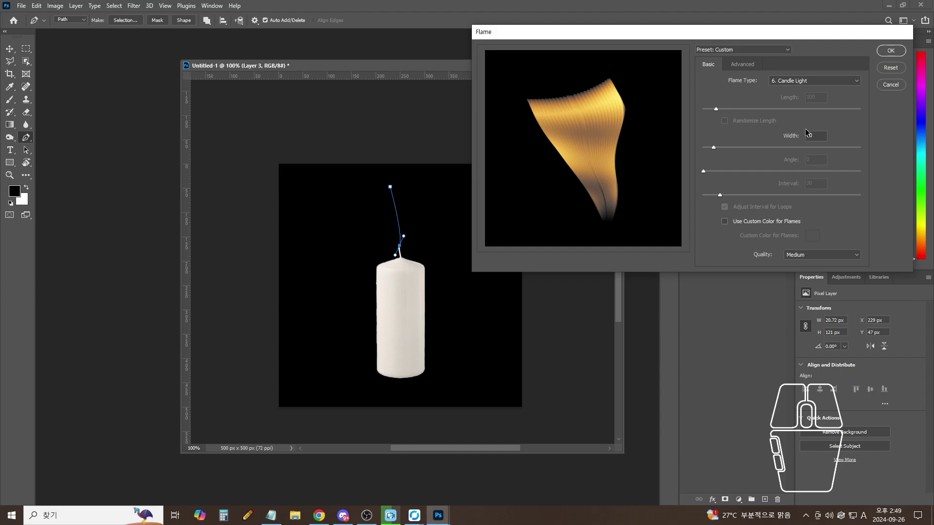
click(789, 83)
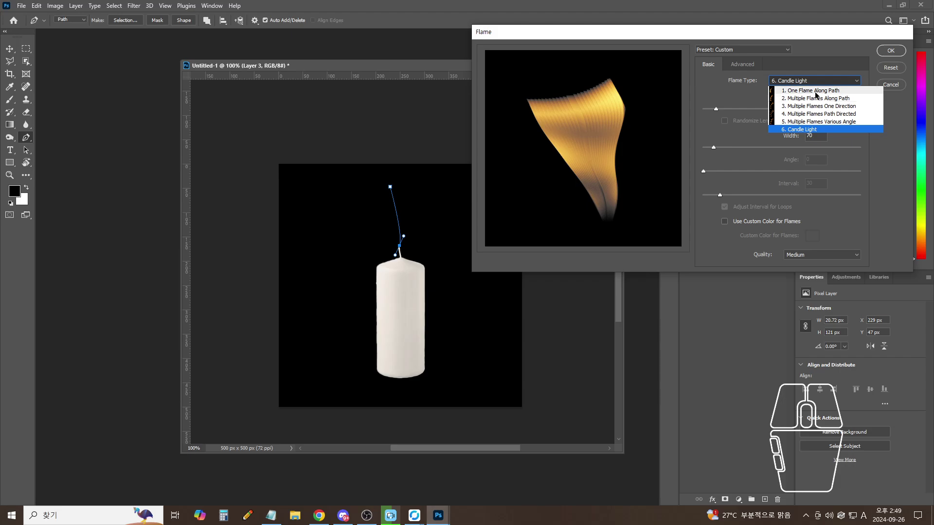
click(812, 91)
click(798, 83)
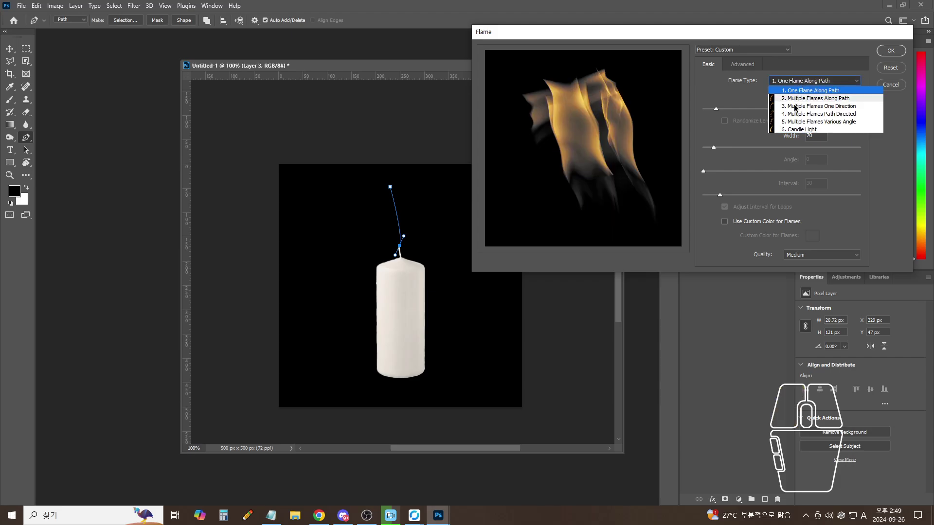
click(800, 130)
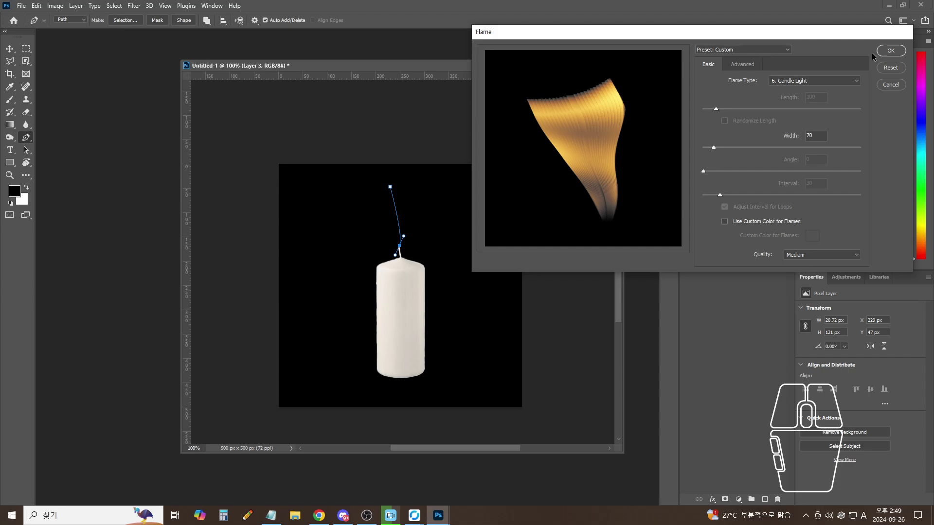
click(890, 51)
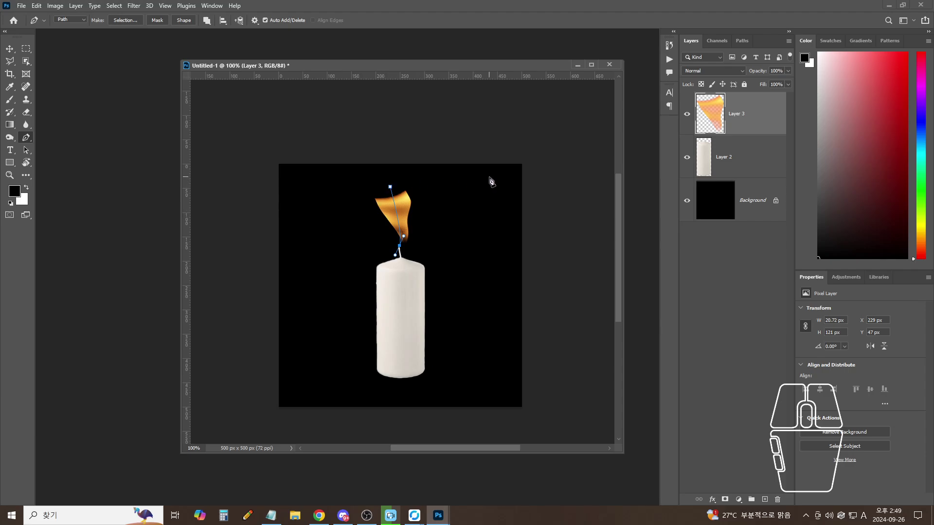
Undo the flame and its layer, then start a new curved path rising from the wick.
key(ctrl+z)
key(ctrl+z)
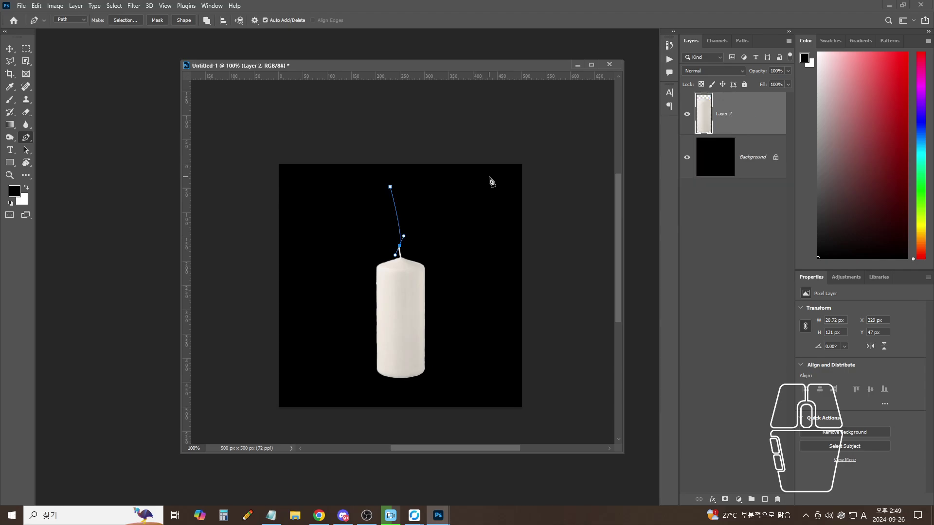
key(ctrl+z)
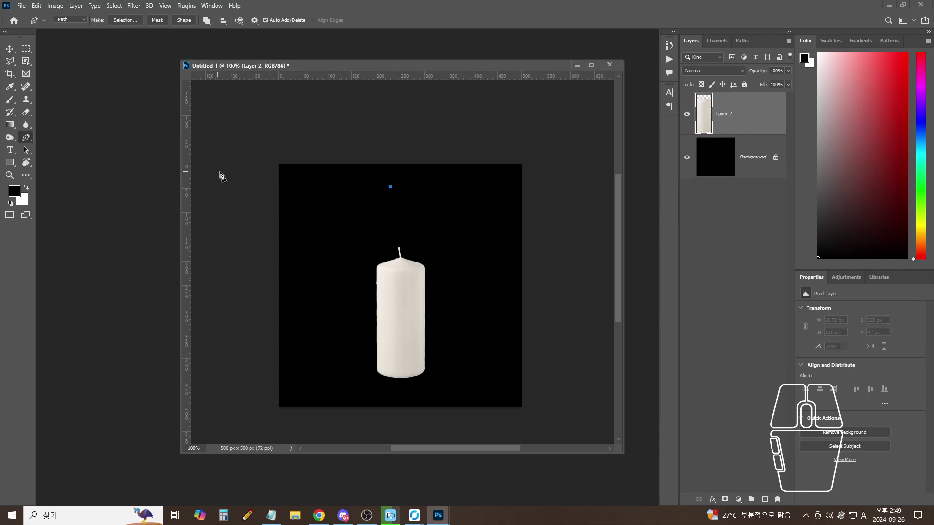
click(399, 244)
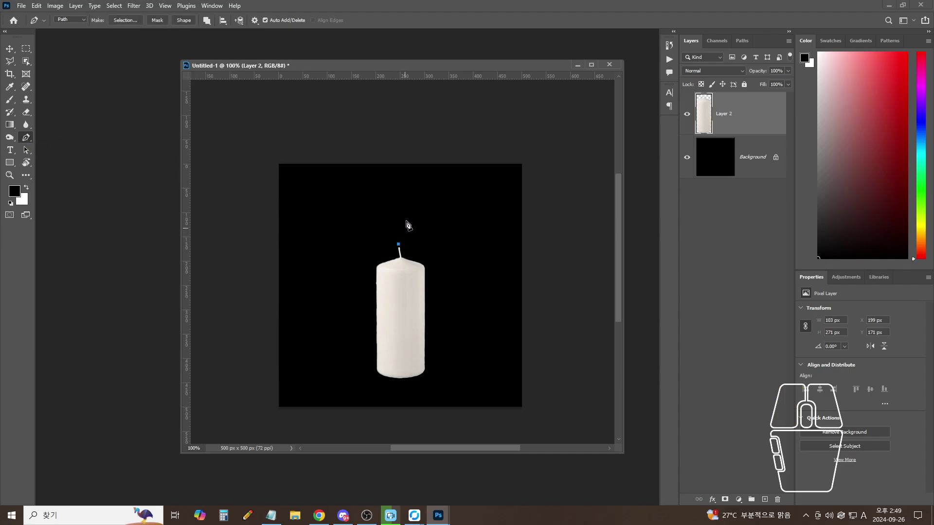
drag(400, 193, 408, 187)
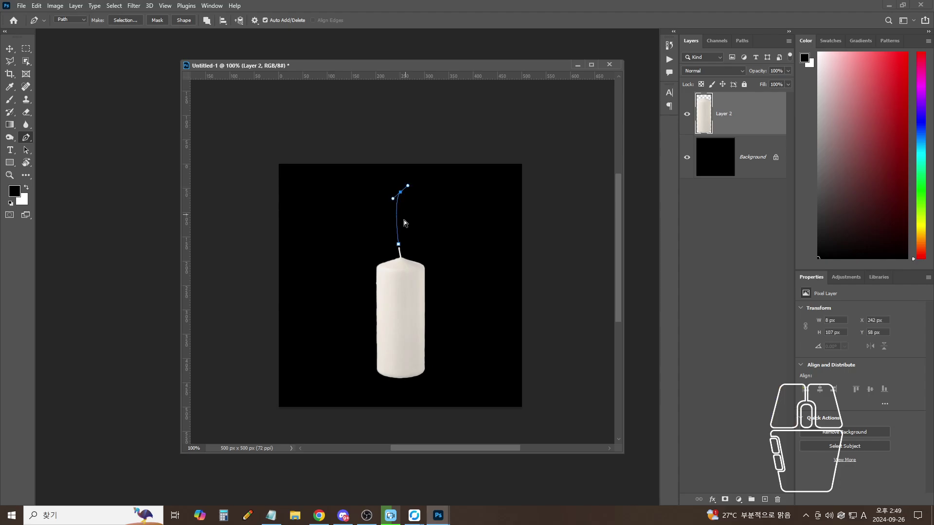
key(ctrl+z)
drag(397, 227, 396, 195)
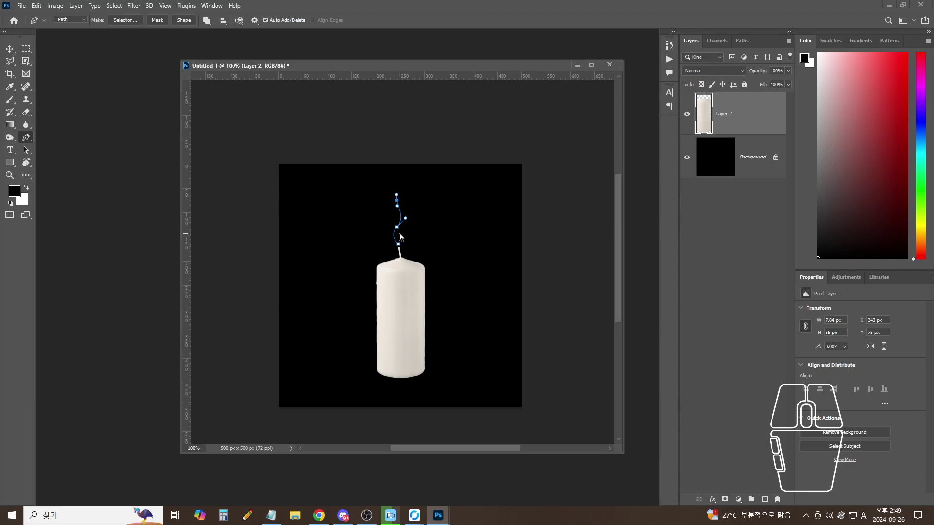
Zoom to 200% and redraw the upper path as a wavy line rising from the wick.
key(ctrl+plus)
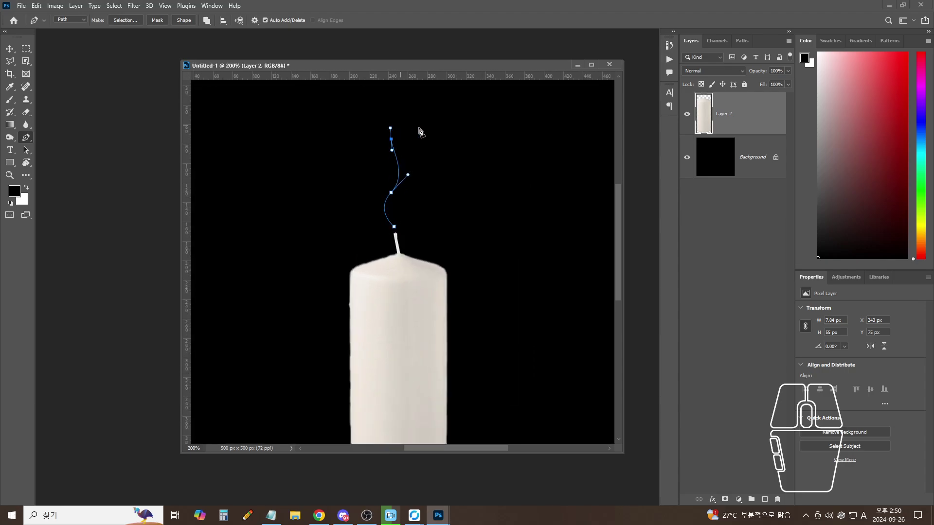
key(ctrl+z)
key(ctrl+z)
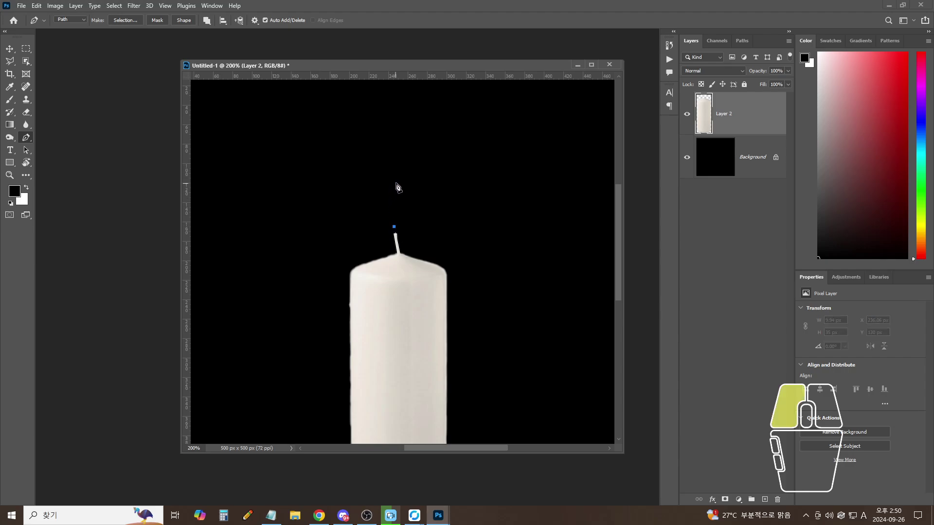
drag(397, 187, 388, 130)
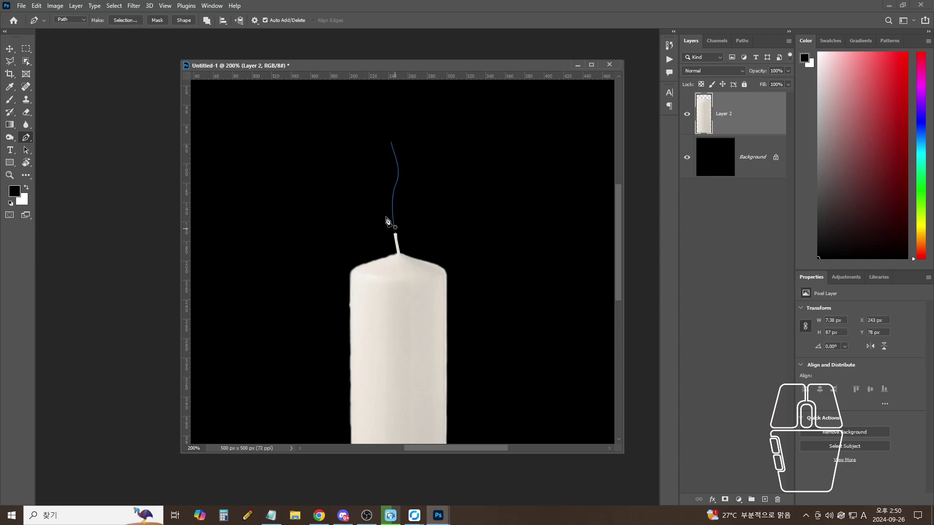
click(134, 6)
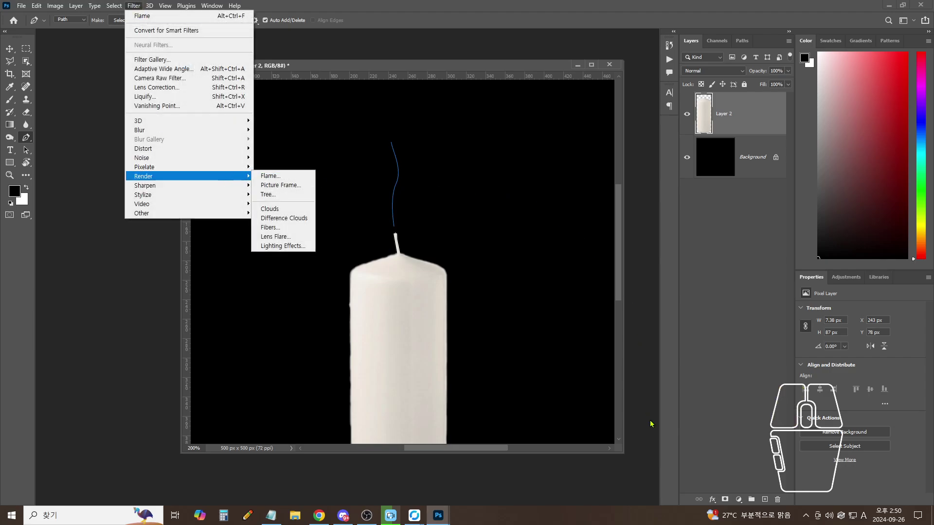
Add a new layer and open the Flame filter with the flame Width set to 17.
click(766, 499)
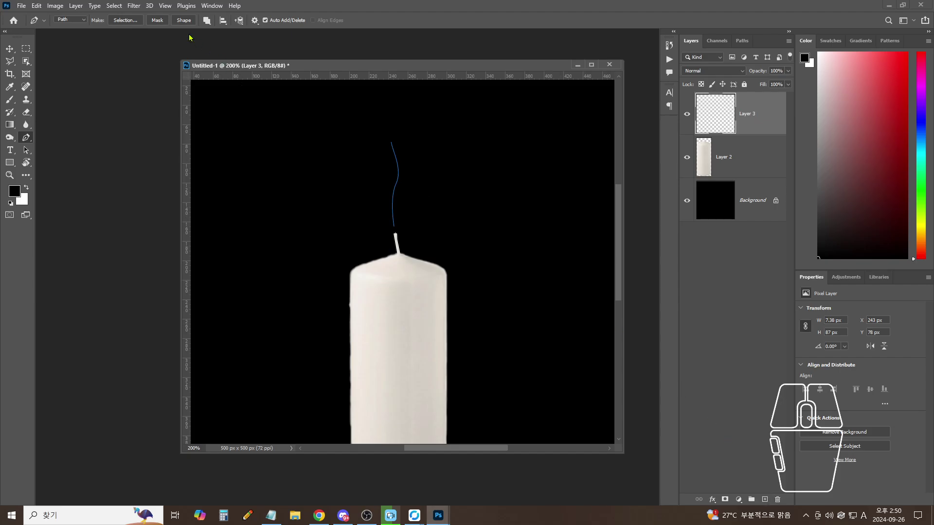
click(134, 6)
mouse_move(243, 176)
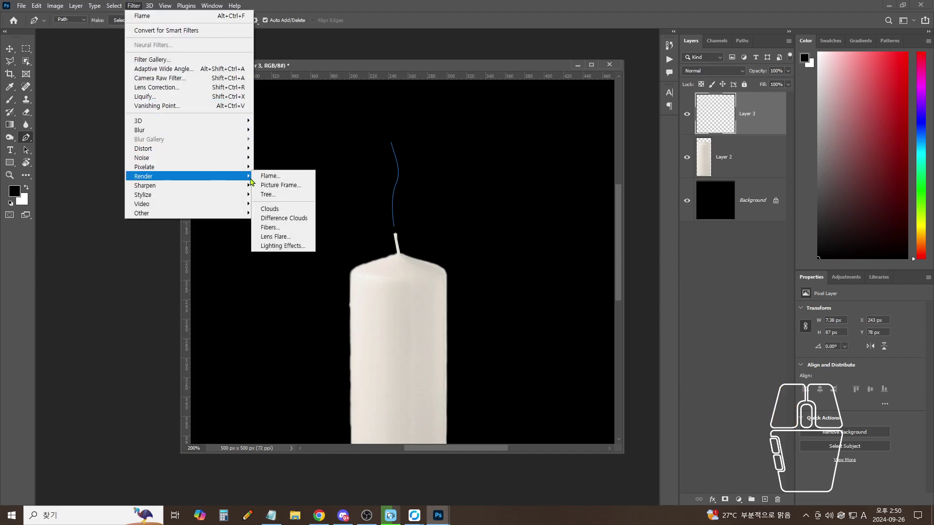
click(274, 177)
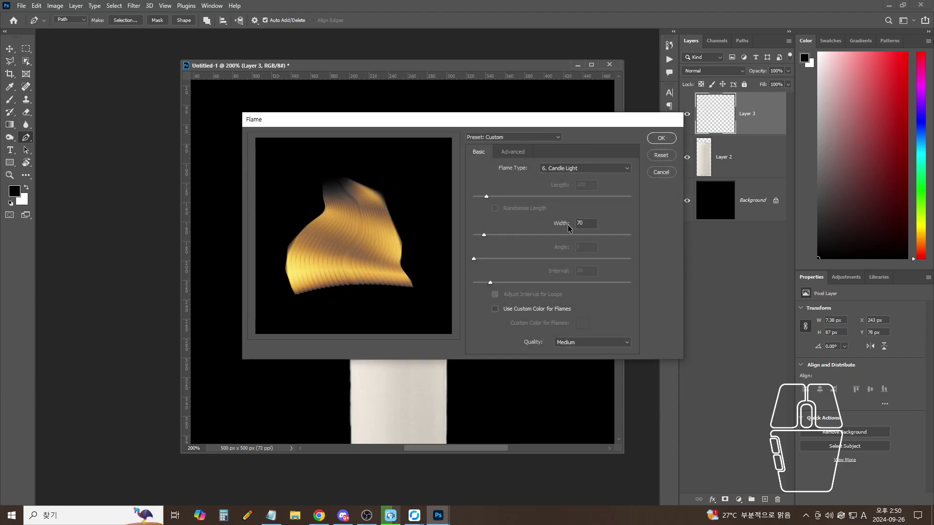
click(486, 238)
drag(589, 226, 562, 226)
click(487, 235)
mouse_move(485, 235)
mouse_down()
mouse_move(507, 235)
mouse_move(476, 236)
mouse_up()
click(475, 236)
click(476, 236)
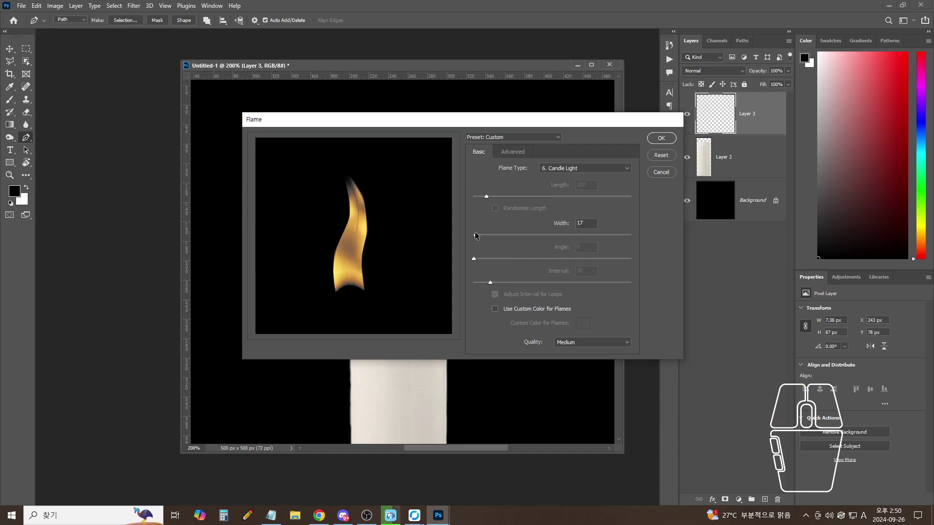
Set render Quality to Fine (Very Slow) and render the slim flame onto Layer 3.
click(616, 342)
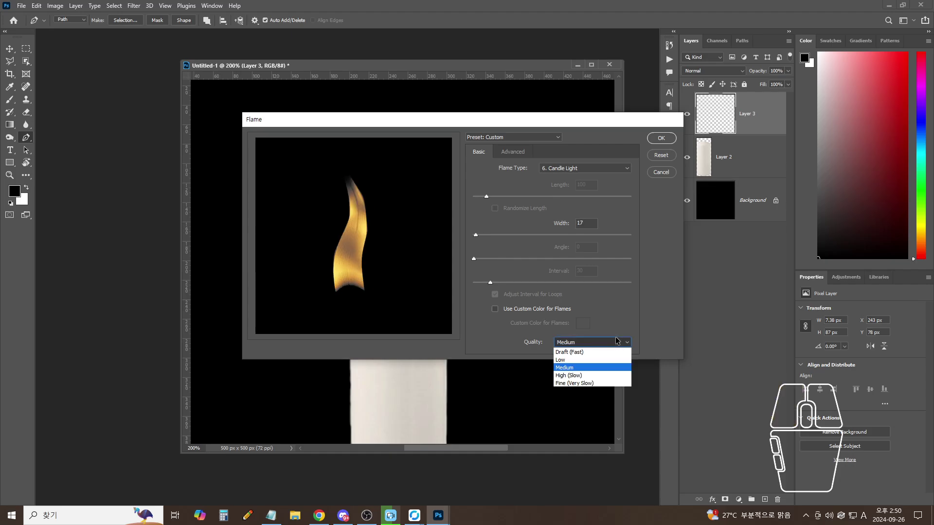
click(579, 374)
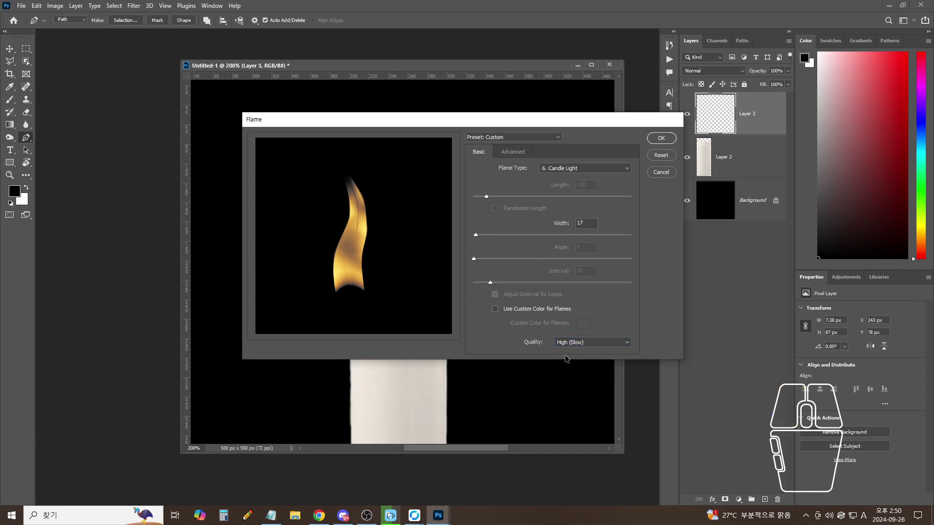
click(584, 343)
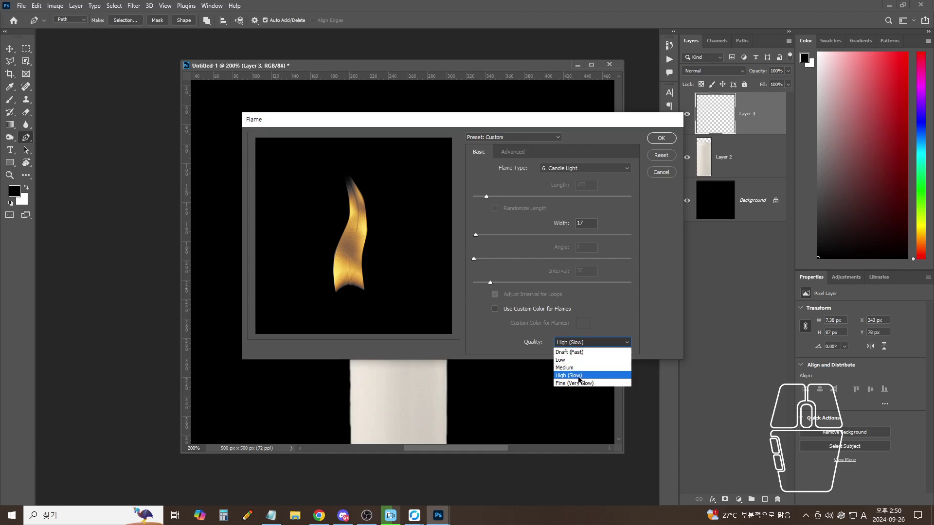
click(579, 379)
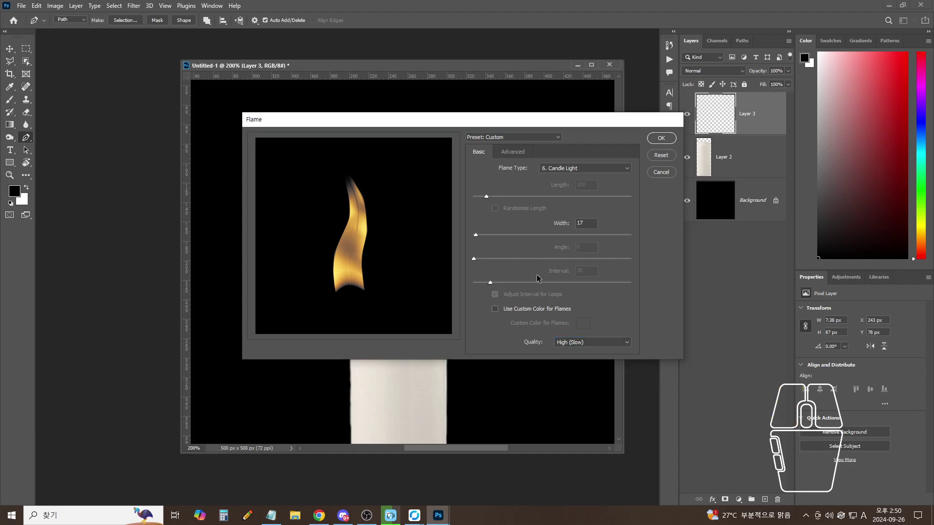
click(577, 344)
click(574, 386)
click(661, 139)
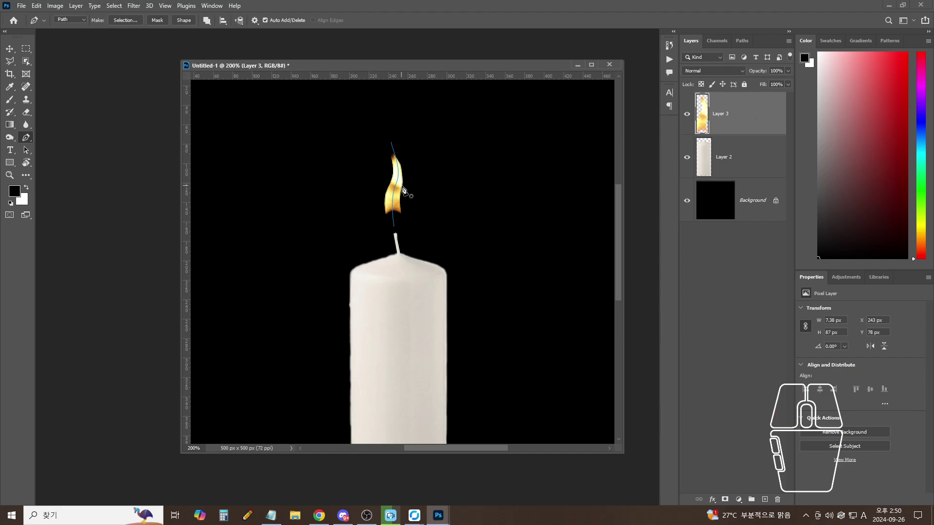
Undo the flame and re-render it with the Flame filter at Medium quality.
key(ctrl+z)
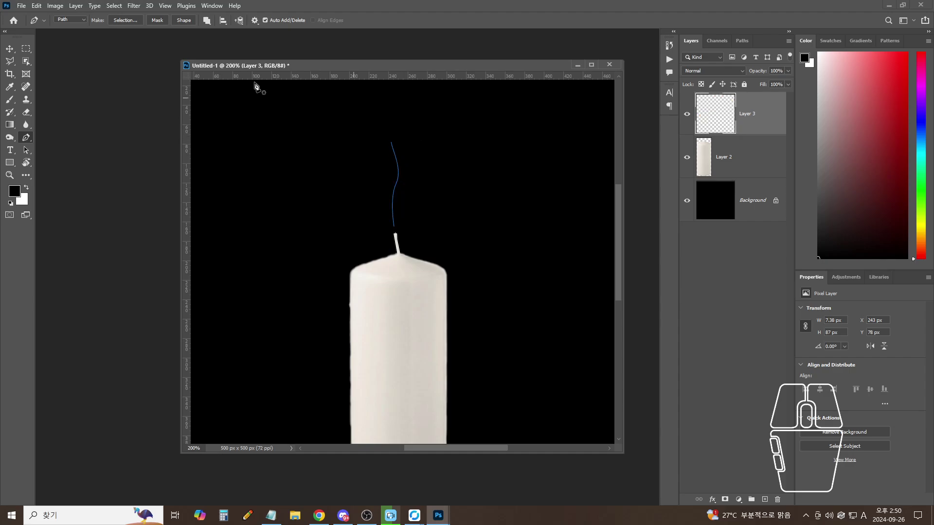
click(140, 7)
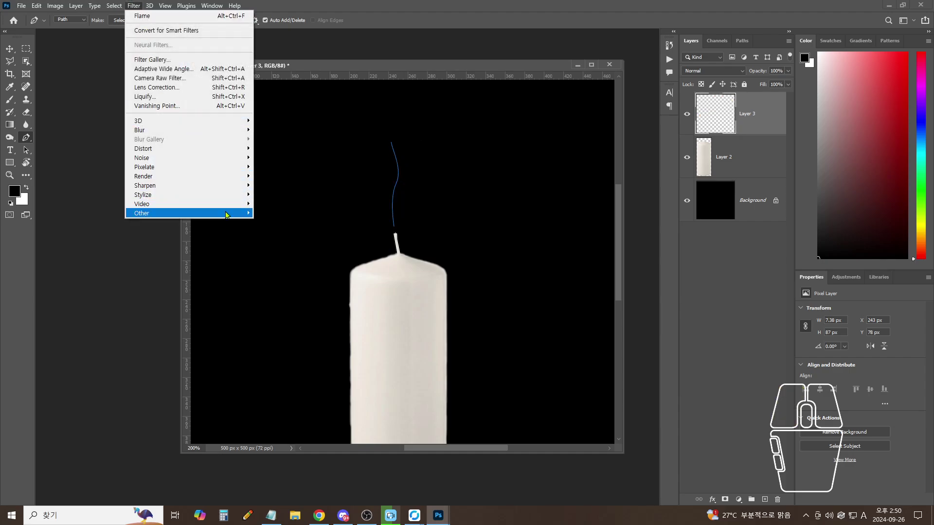
mouse_move(232, 214)
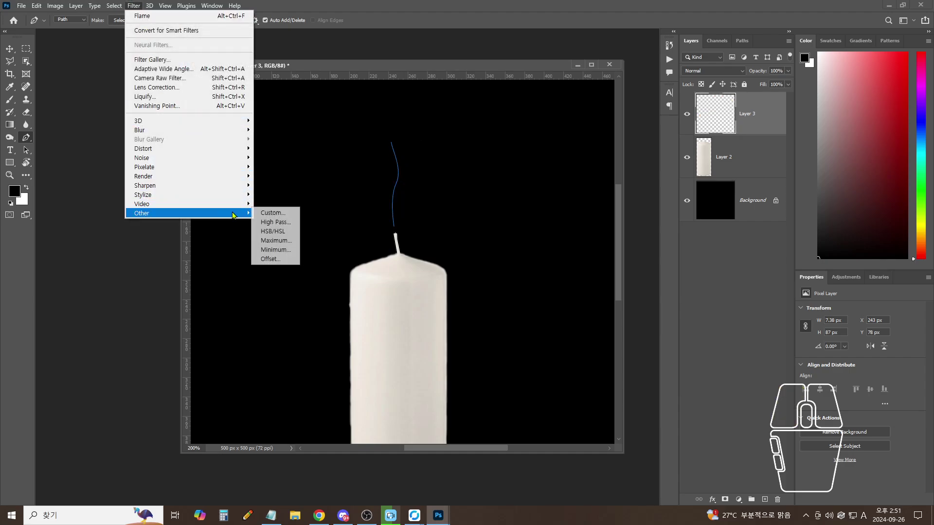
click(241, 176)
click(286, 177)
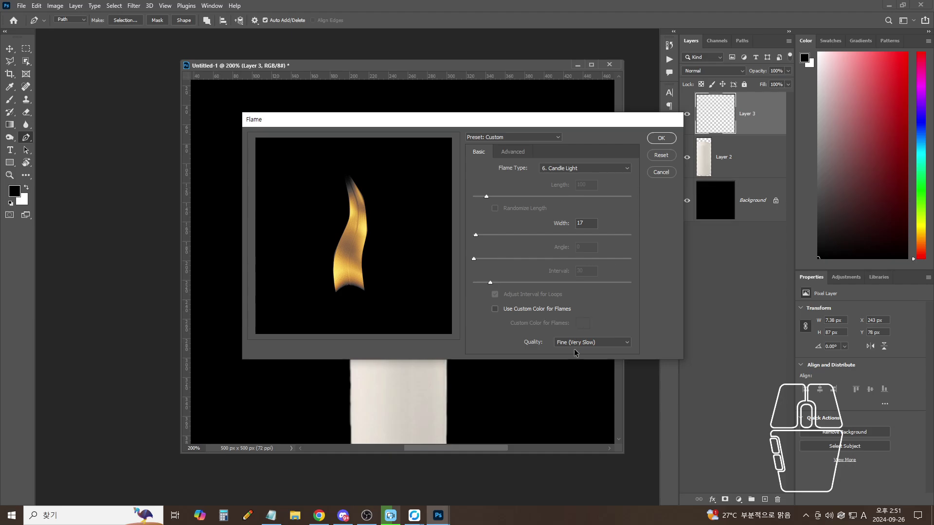
click(577, 343)
click(581, 371)
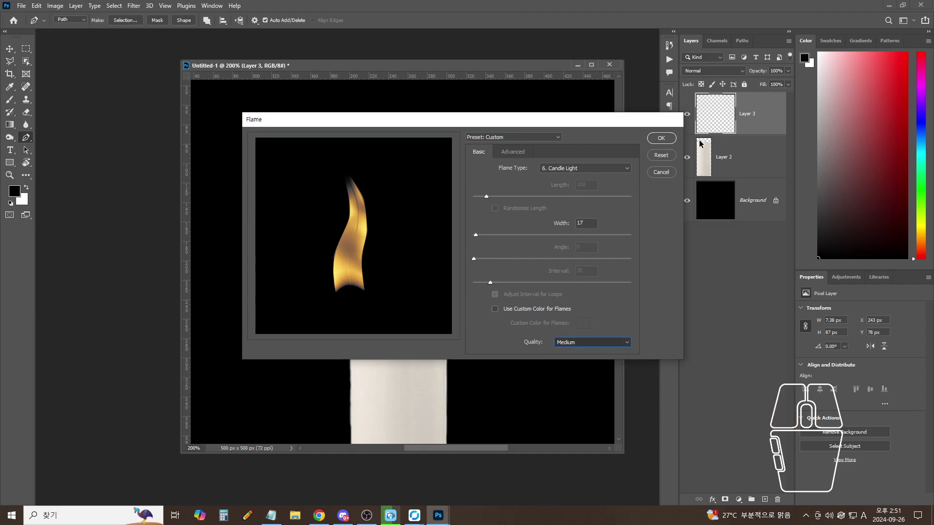
click(661, 138)
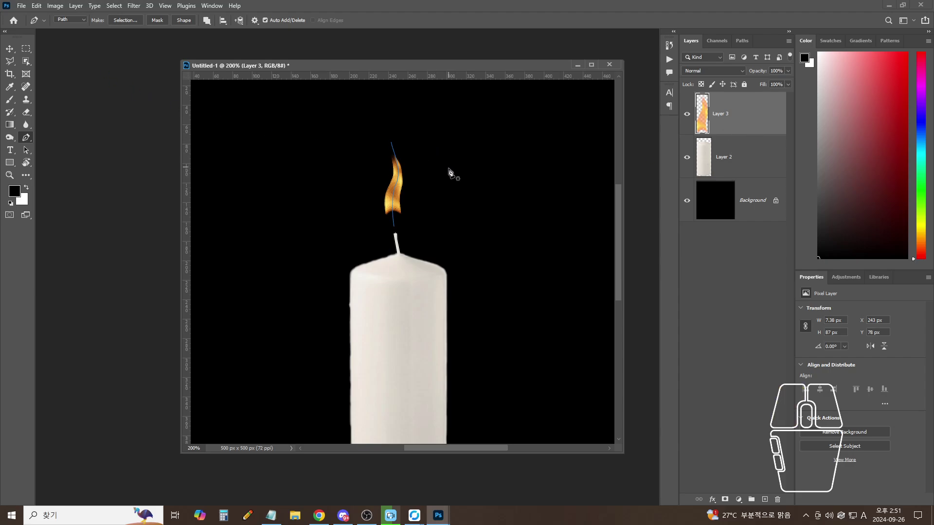
Delete the Work Path in the Paths panel, confirming Yes, and return to Layers.
key(ctrl+t)
drag(398, 142, 427, 162)
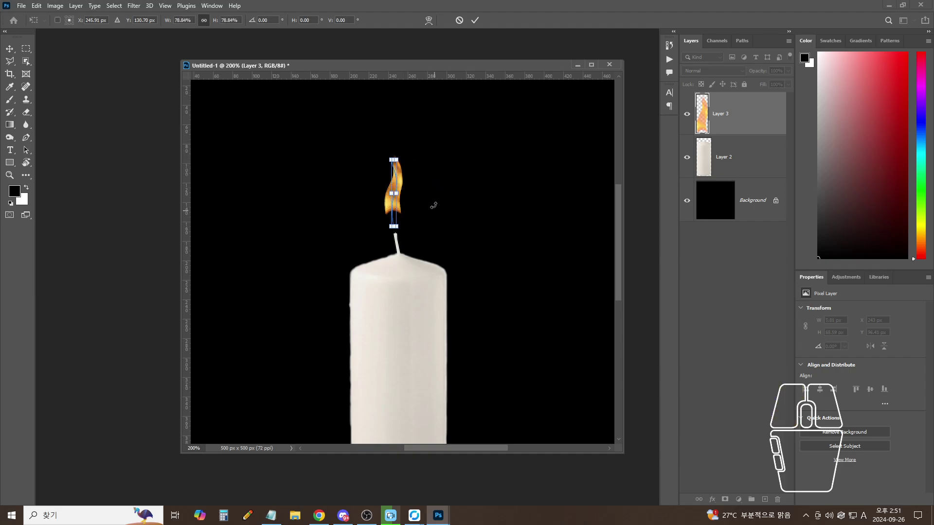
click(743, 40)
key(p)
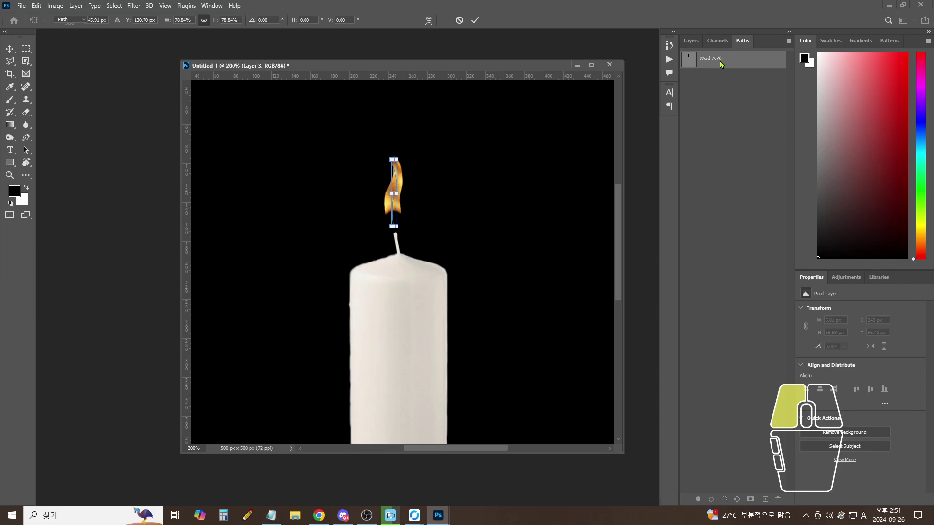
click(778, 500)
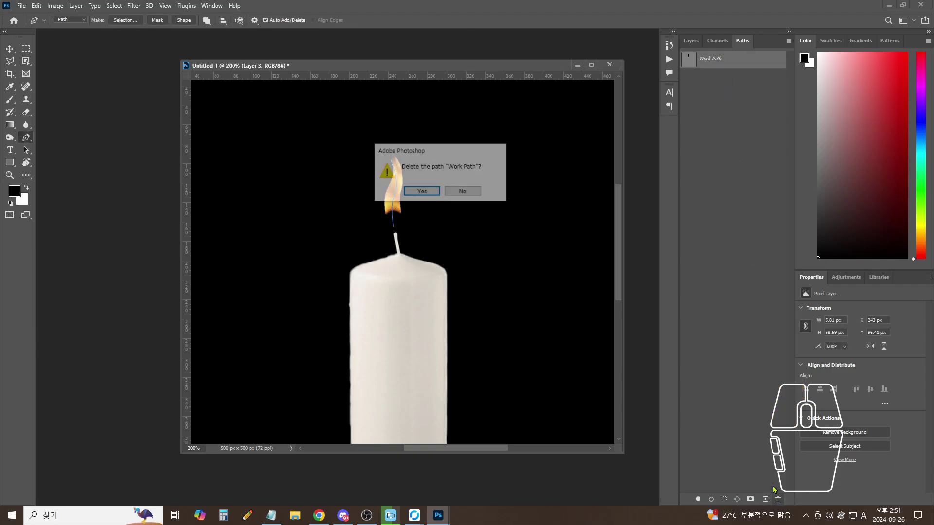
click(433, 194)
click(691, 41)
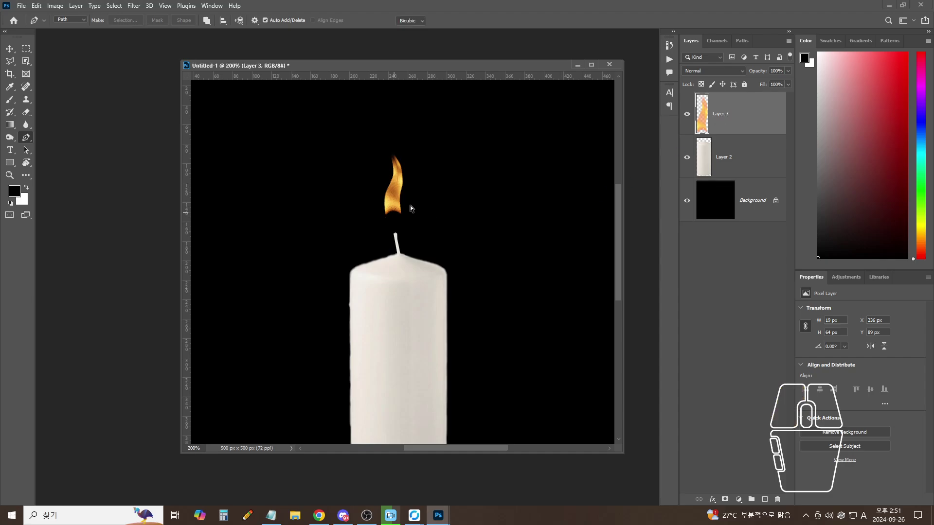
Scale the flame up to about 28×93 px so it sits on the wick, and commit.
key(ctrl+t)
drag(404, 214, 410, 246)
key(Return)
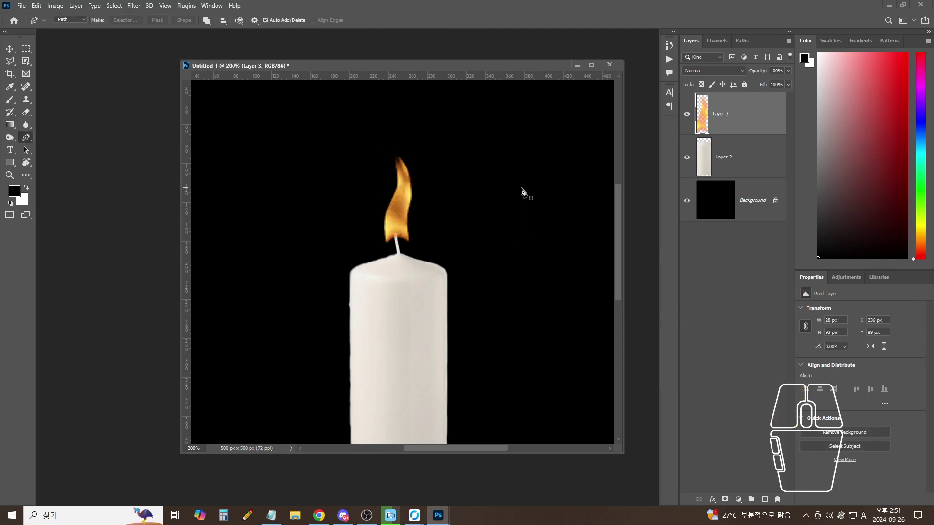
key(ctrl+minus)
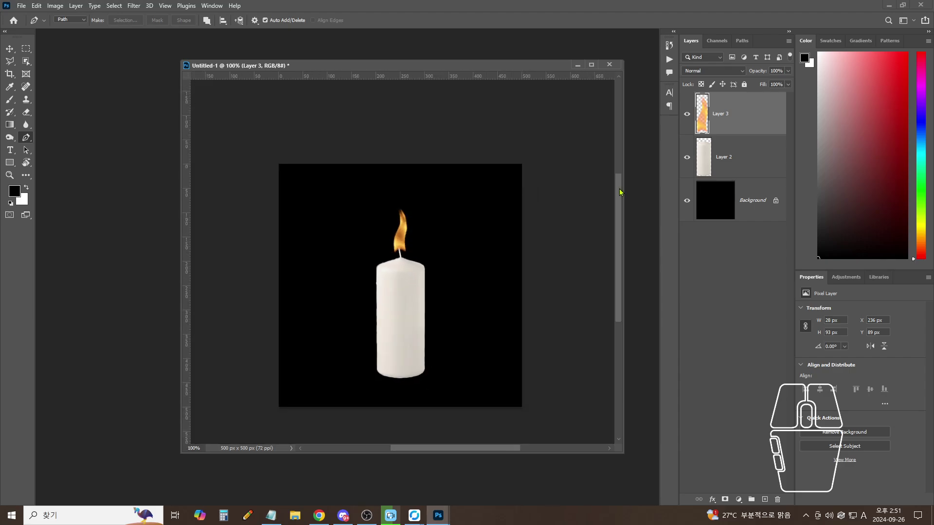
key(ctrl+plus)
key(ctrl+plus)
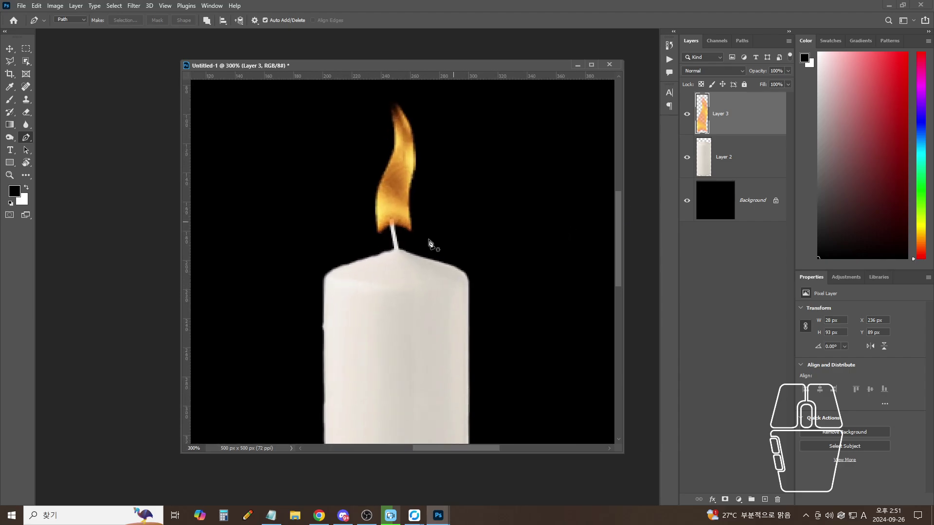
Try skewing the flame's bottom edge sideways, then undo to keep it upright.
key(ctrl+t)
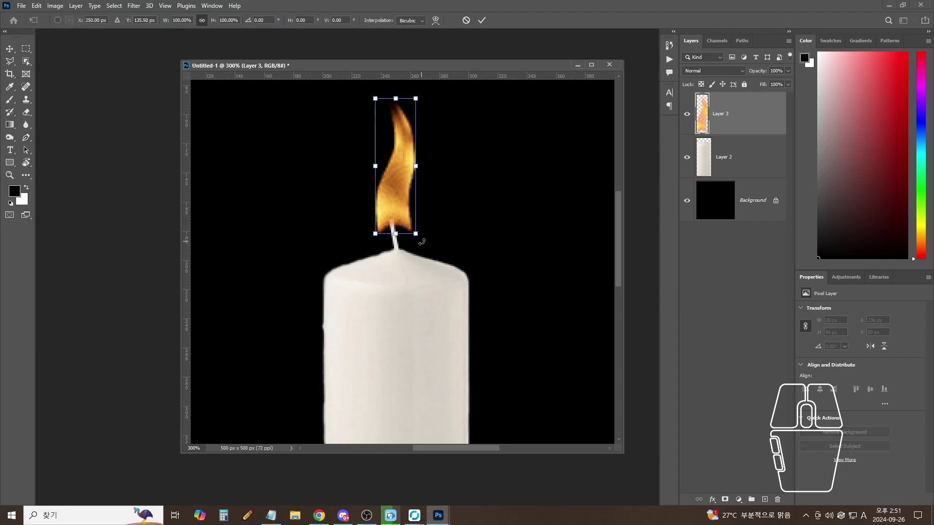
drag(417, 239, 402, 243)
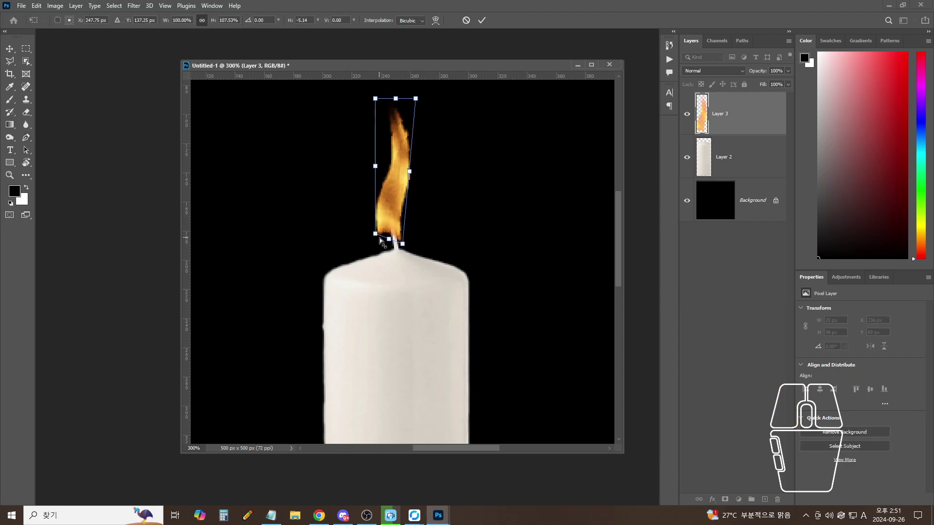
key(ctrl+z)
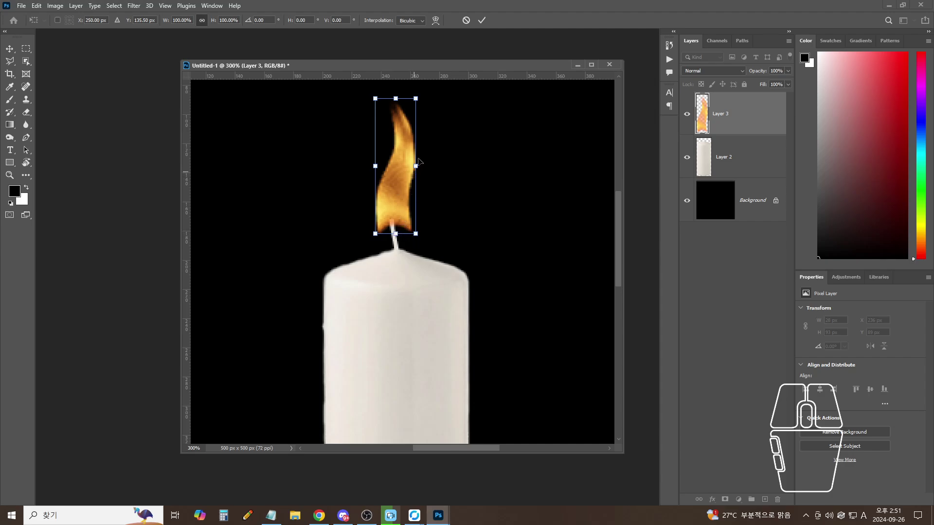
Warp the flame, bending its lower edge inward to slim it.
right_click(397, 157)
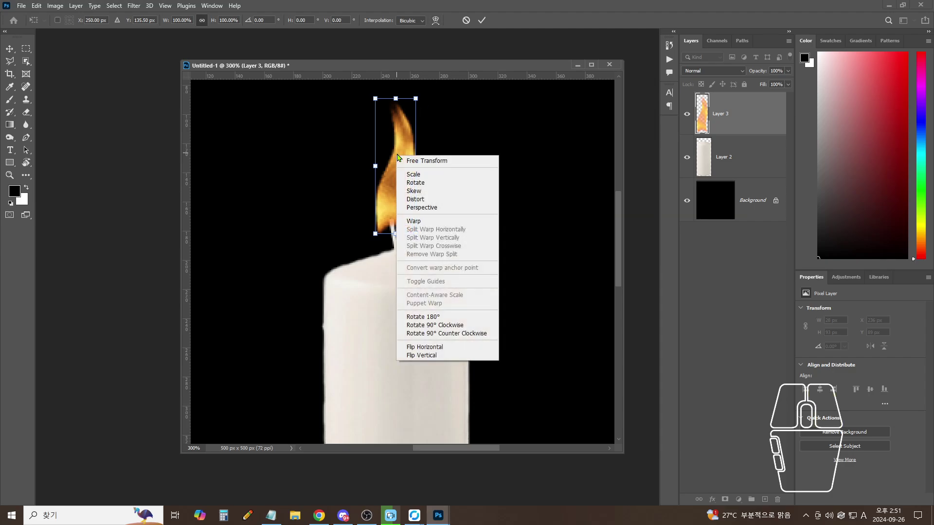
click(410, 221)
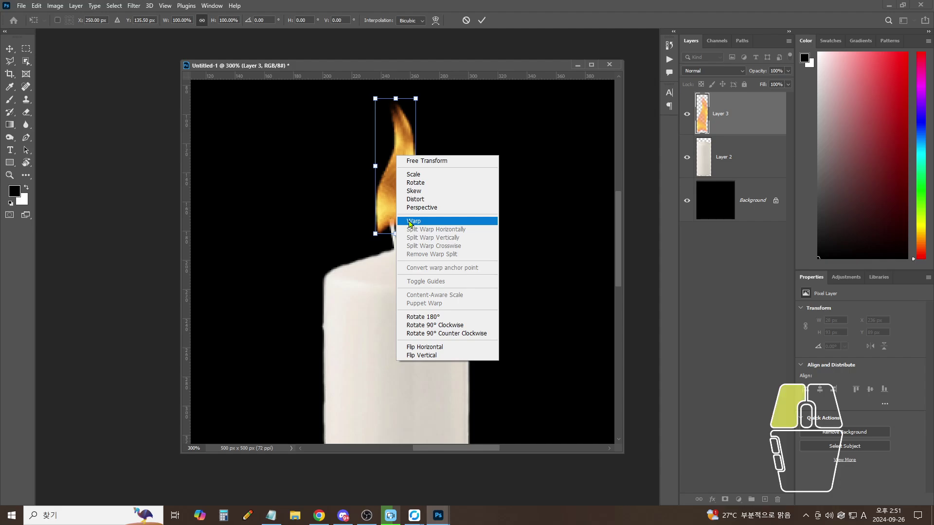
drag(415, 235, 395, 243)
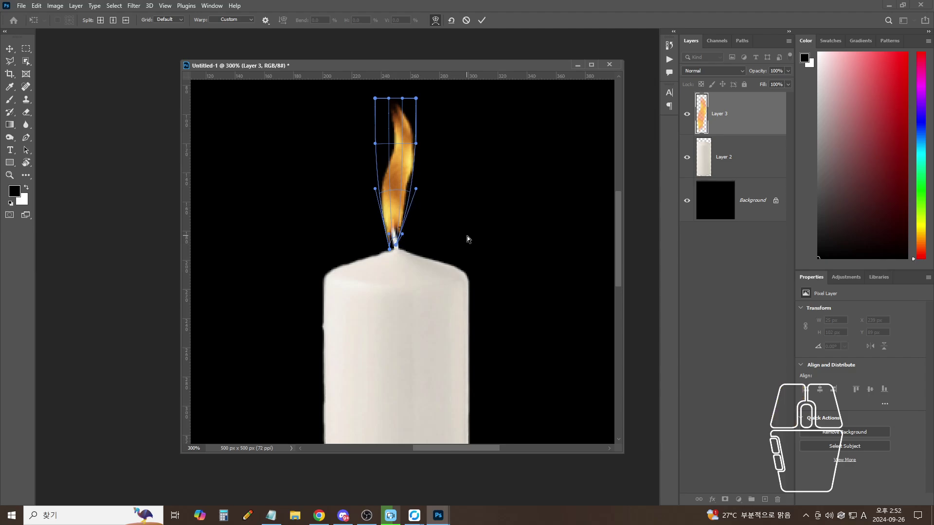
key(Return)
key(p)
right_click(402, 179)
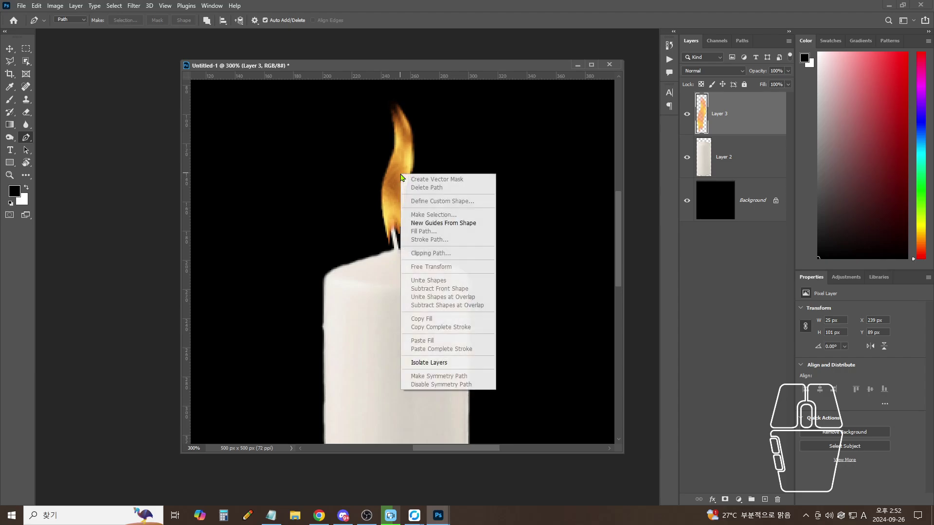
click(410, 129)
Warp the flame a second time, bending its upper-left edge rightward.
key(ctrl+t)
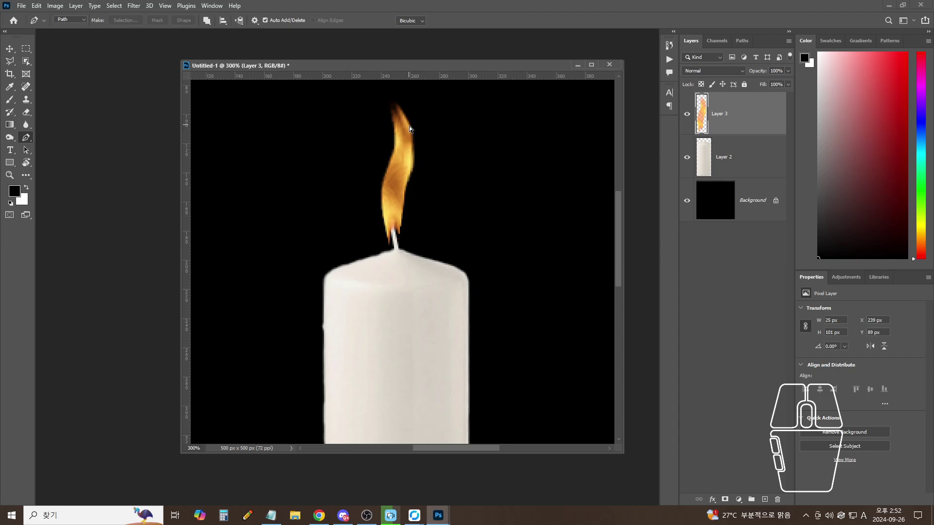
right_click(402, 132)
click(426, 199)
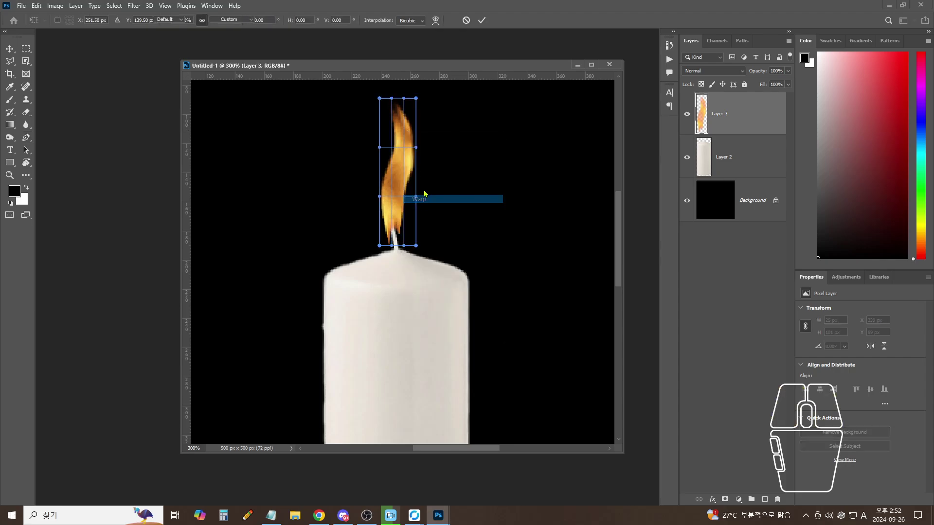
mouse_move(380, 99)
mouse_down()
mouse_move(411, 99)
mouse_move(393, 100)
mouse_up()
key(Return)
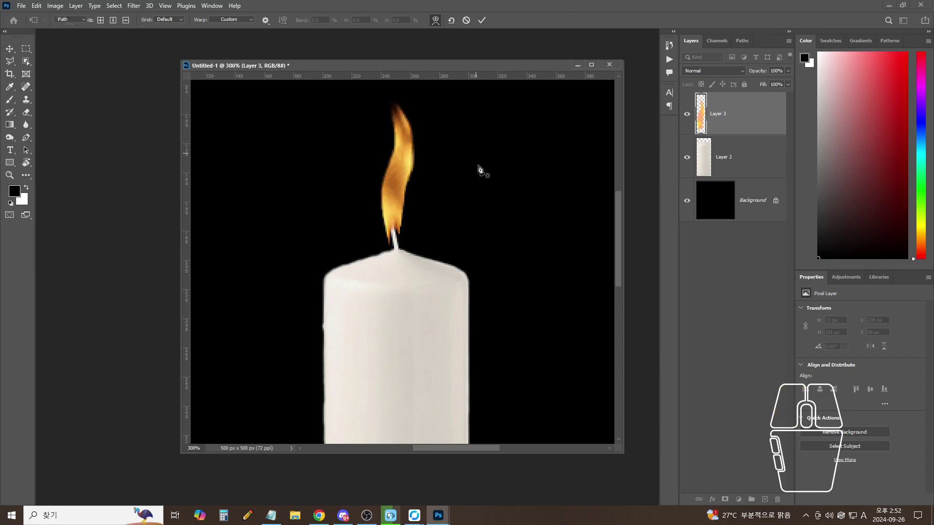
key(p)
key(ctrl+minus)
key(ctrl+minus)
key(ctrl+minus)
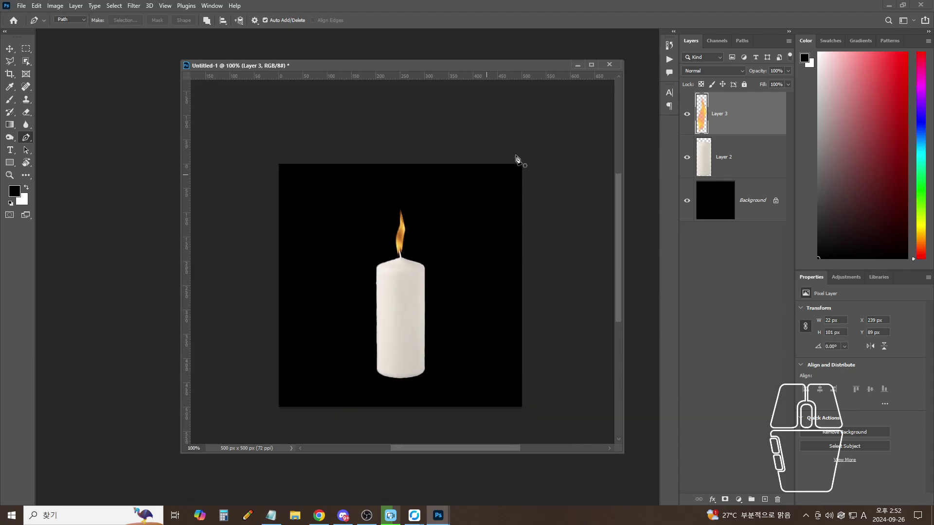
Set Layer 3's blend mode to Screen, then select the candle body Layer 2.
click(709, 71)
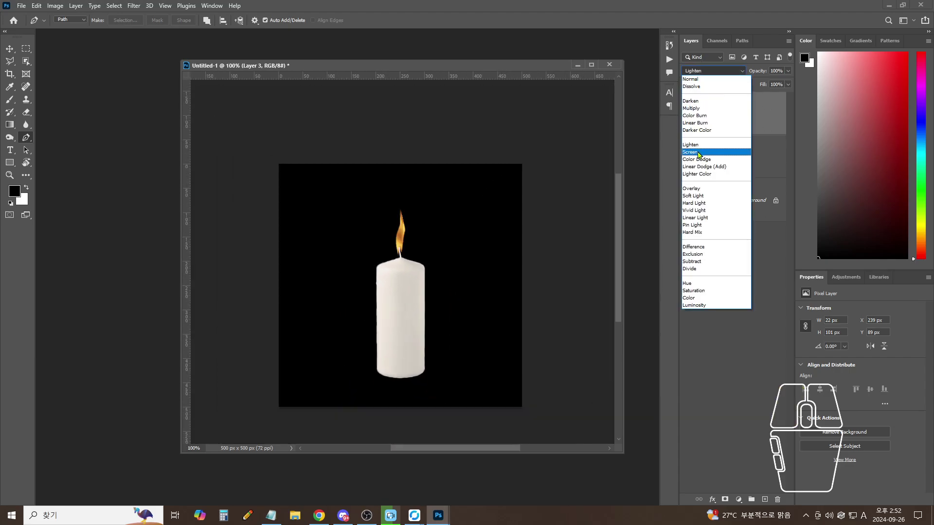
click(698, 153)
click(697, 71)
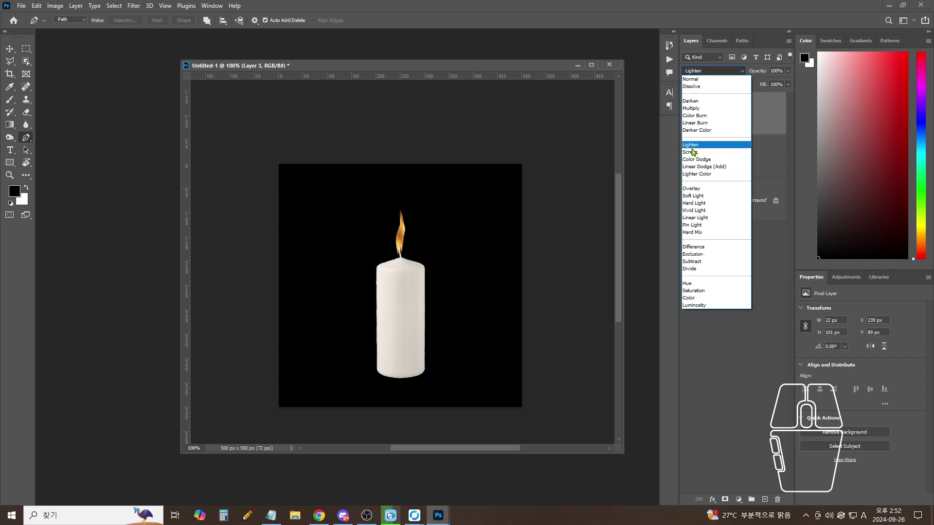
click(693, 153)
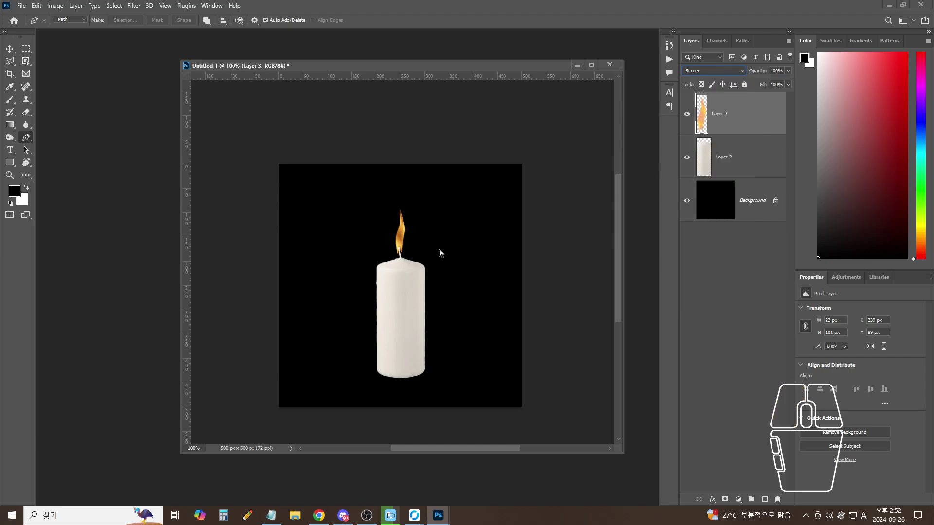
key(ctrl+plus)
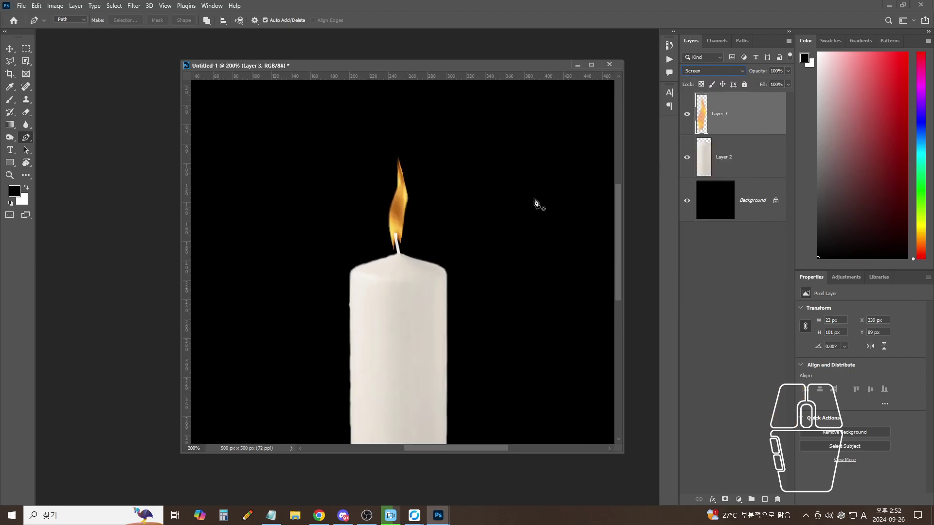
click(746, 154)
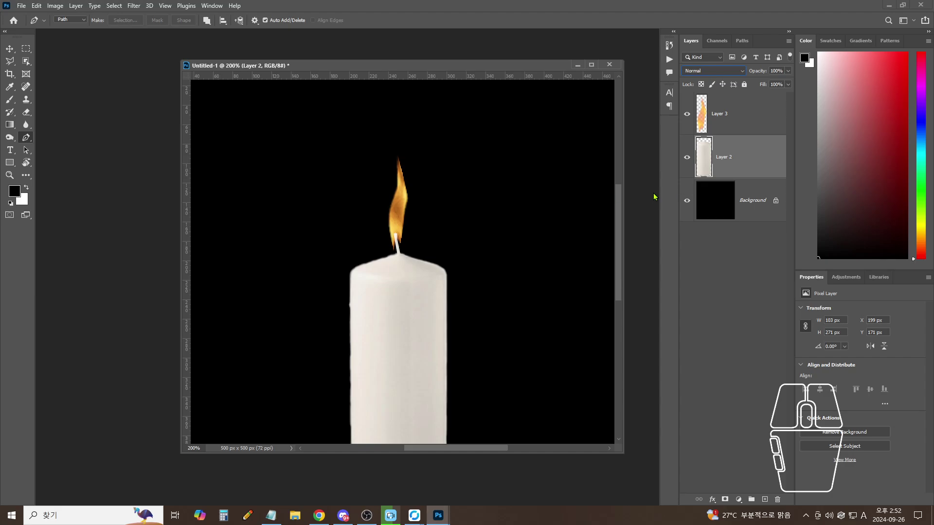
Select the Dodge tool with a 10 px brush, zoomed to 400% on the wick.
key(ctrl+plus)
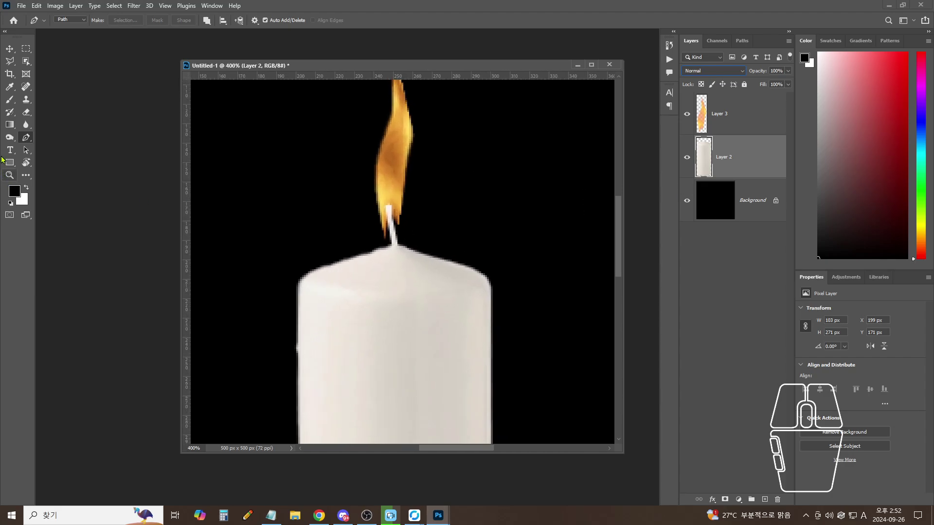
click(10, 137)
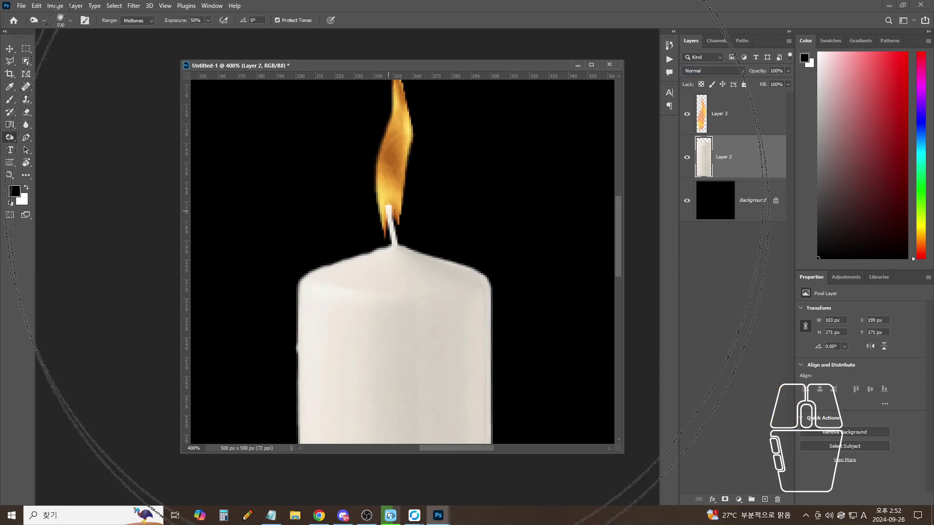
key(bracketleft)
key(bracketleft)
key(bracketleft)
key(bracketleft)
key(bracketleft)
key(bracketleft)
key(bracketleft)
key(bracketleft)
key(bracketleft)
key(bracketleft)
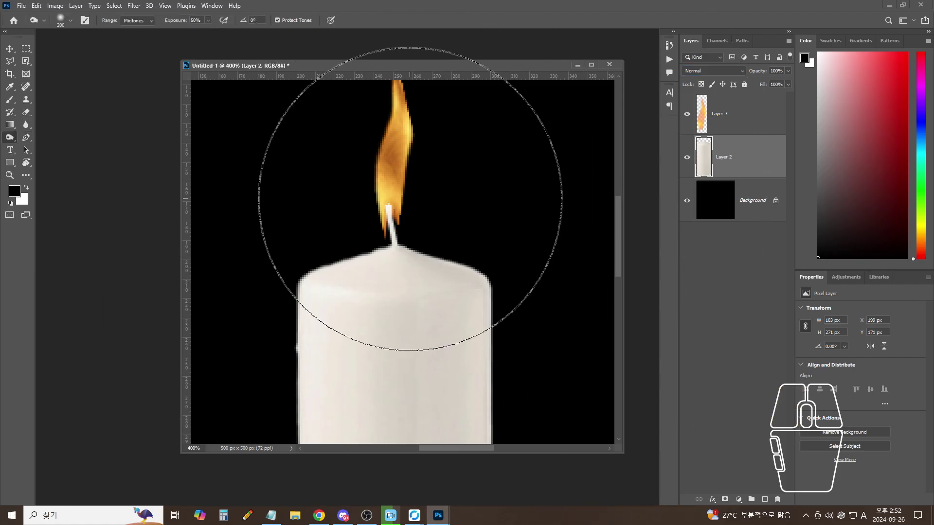
key(bracketleft)
key(bracketleft)
key(bracketleft)
key(bracketleft)
key(bracketleft)
key(bracketleft)
key(bracketleft)
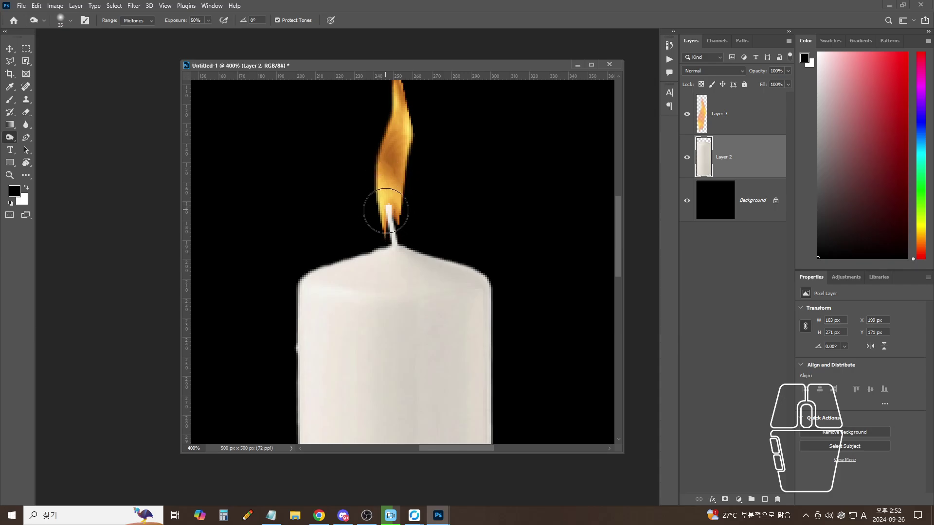
Dodge along the wick and the flame's base below the flame.
click(388, 214)
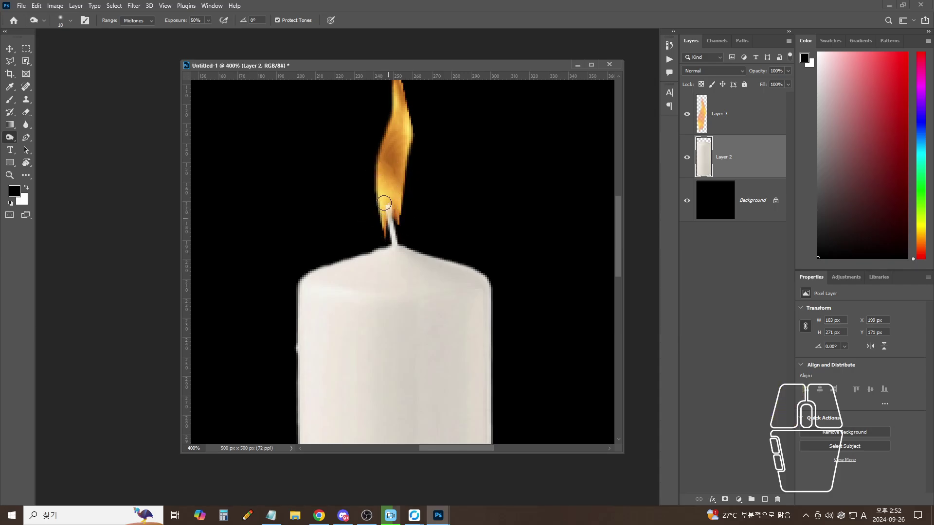
mouse_move(384, 204)
mouse_down()
mouse_move(390, 220)
mouse_move(389, 207)
mouse_up()
drag(390, 219, 393, 246)
drag(393, 236, 395, 233)
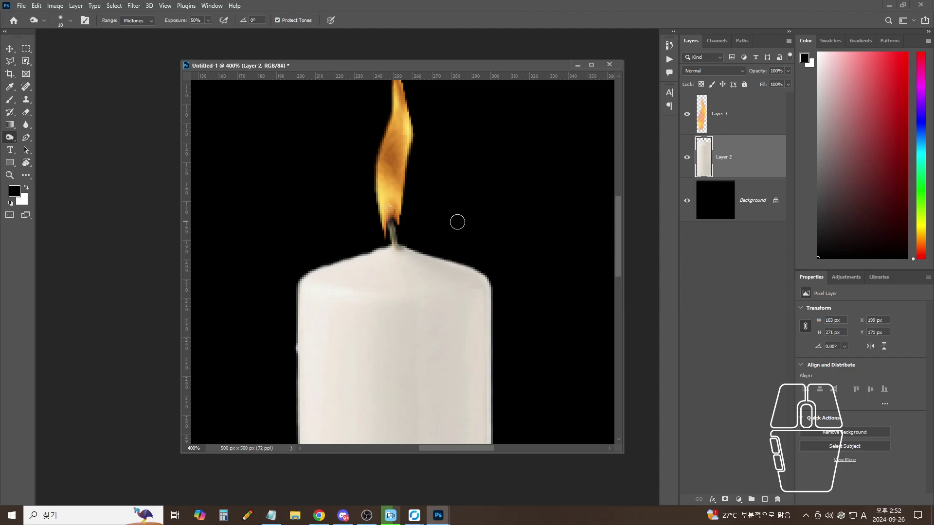
key(ctrl+plus)
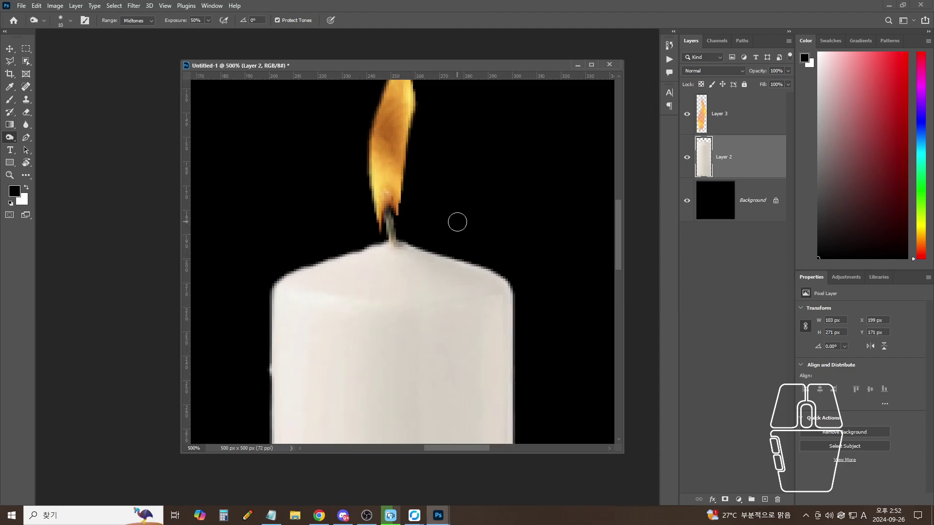
scroll(444, 232, up, 3)
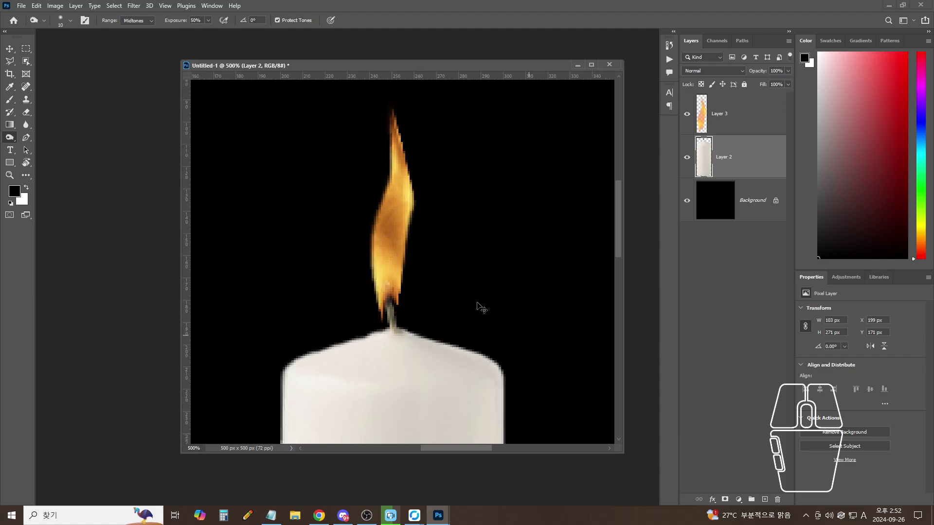
scroll(477, 307, down, 5)
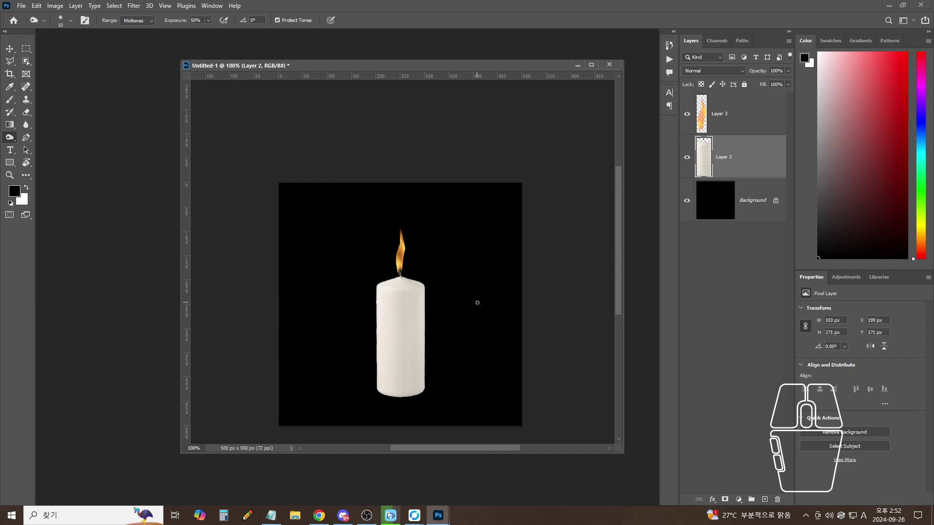
scroll(477, 302, down, 1)
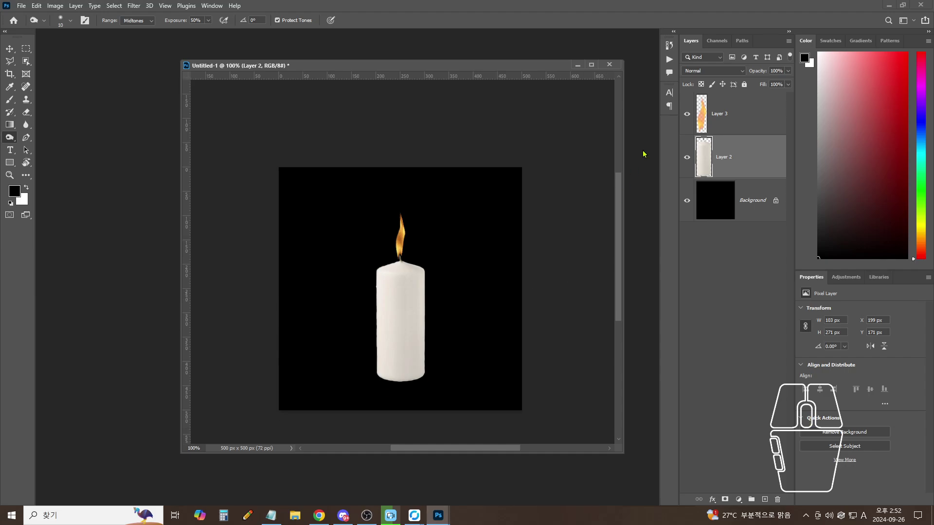
Add a black-filled layer above Layer 3 and set it to Color Dodge.
click(764, 108)
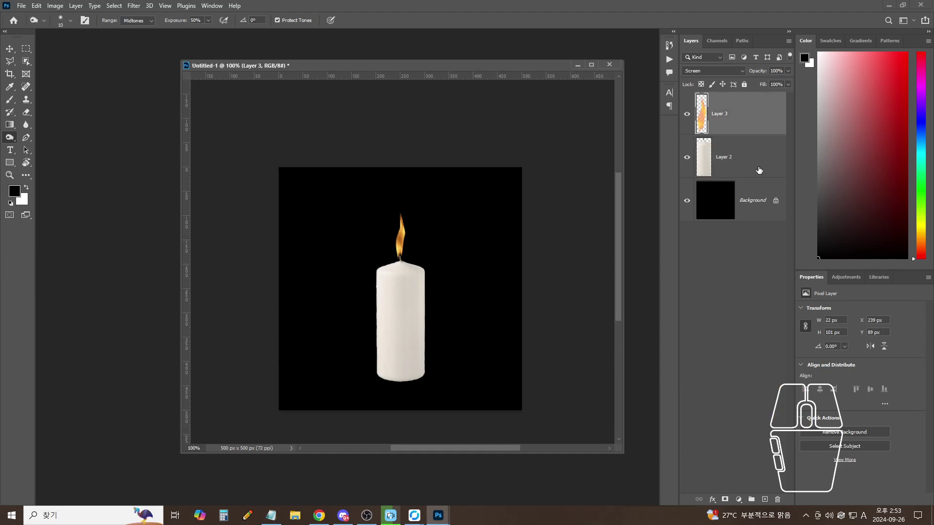
key(ctrl+plus)
key(ctrl+minus)
click(764, 500)
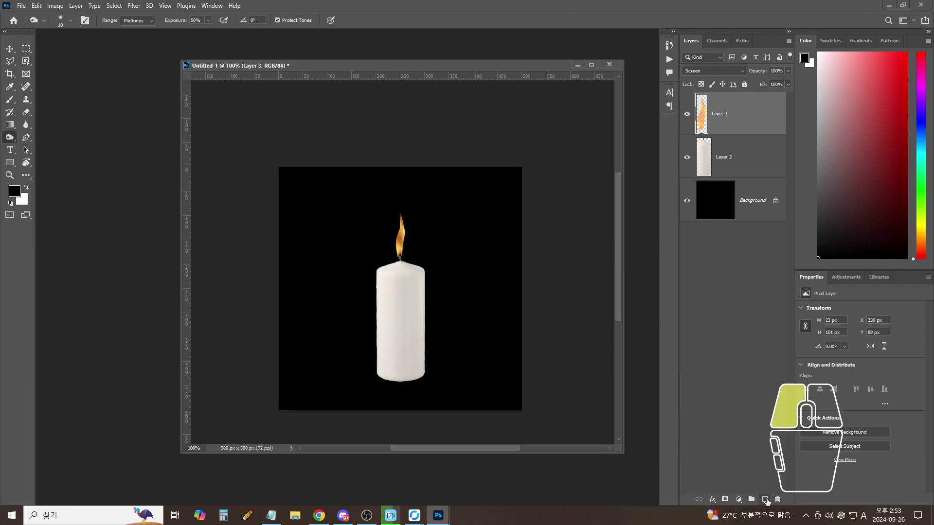
key(alt+BackSpace)
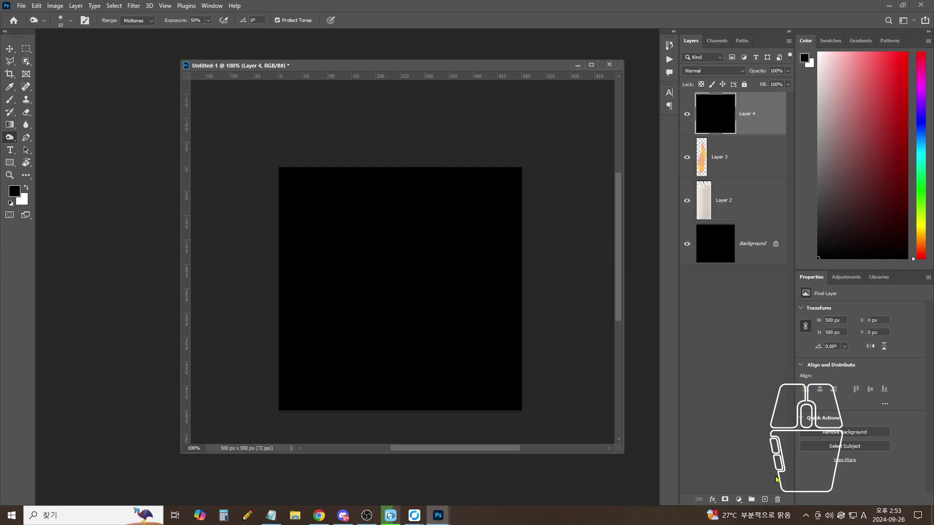
key(ctrl+plus)
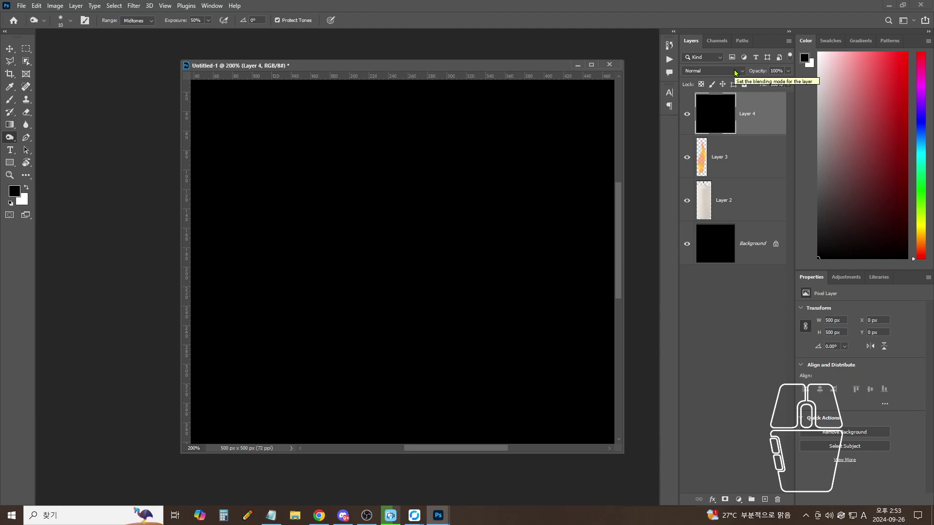
click(735, 73)
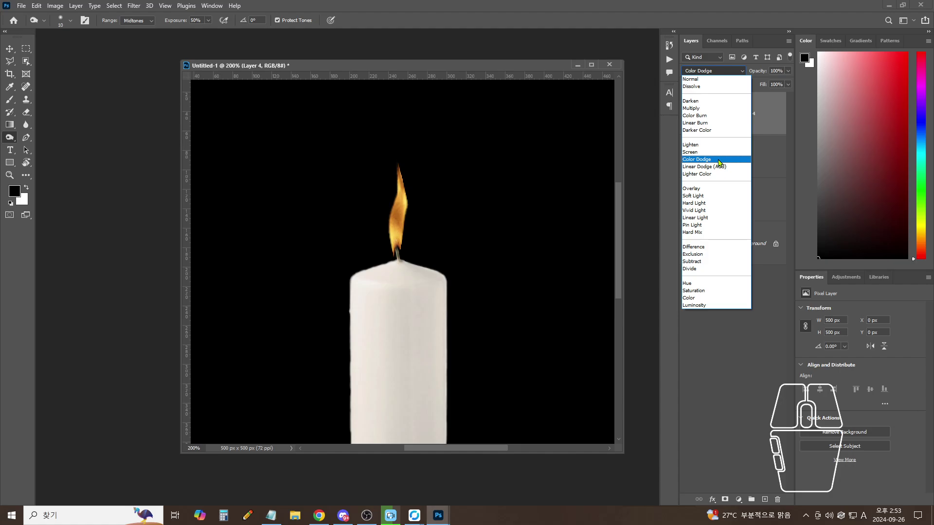
click(719, 161)
Set the foreground colour to warm yellow #f8c343 and switch to the Brush tool.
click(18, 192)
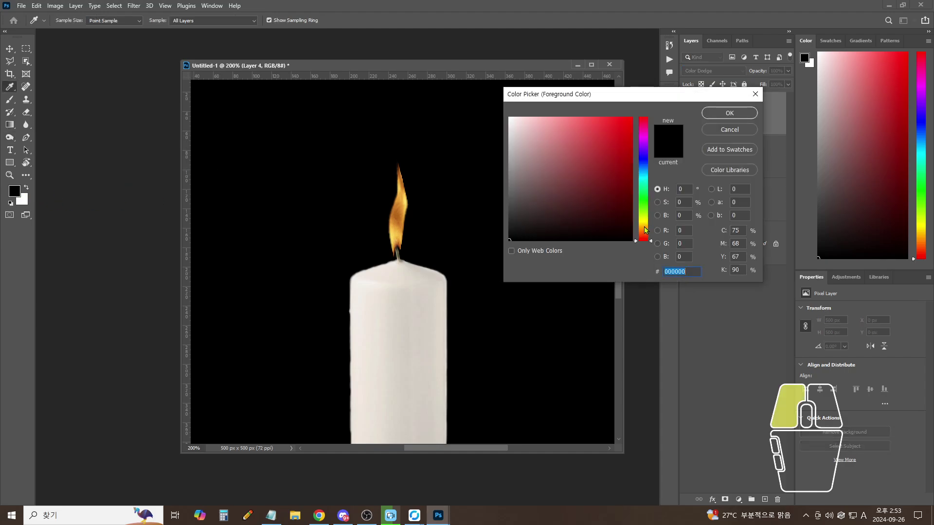
click(644, 227)
drag(584, 121, 599, 120)
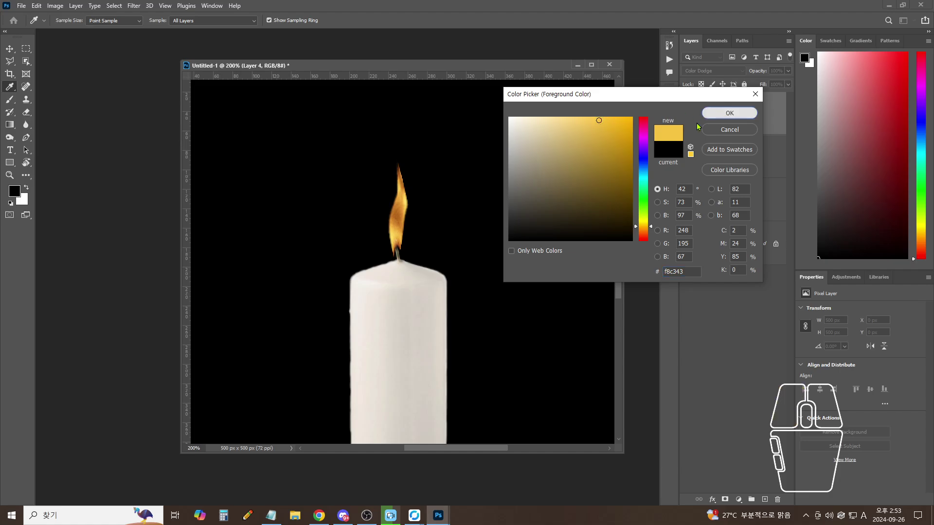
click(720, 114)
key(o)
key(bracketright)
key(bracketright)
key(bracketright)
key(bracketright)
key(bracketright)
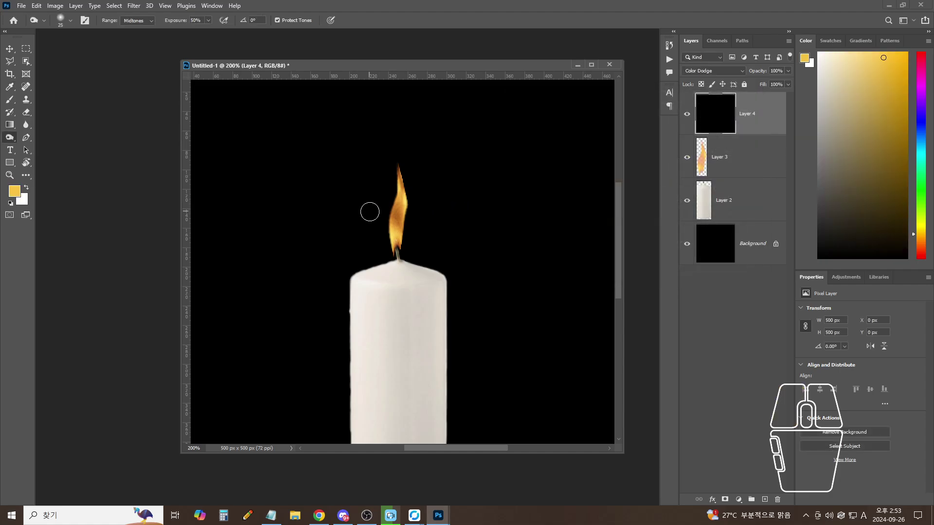
click(200, 20)
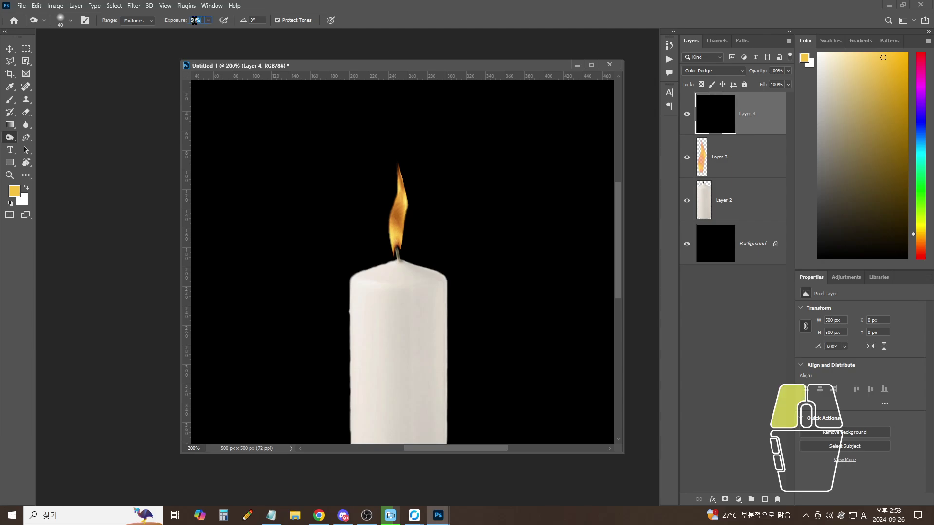
click(10, 99)
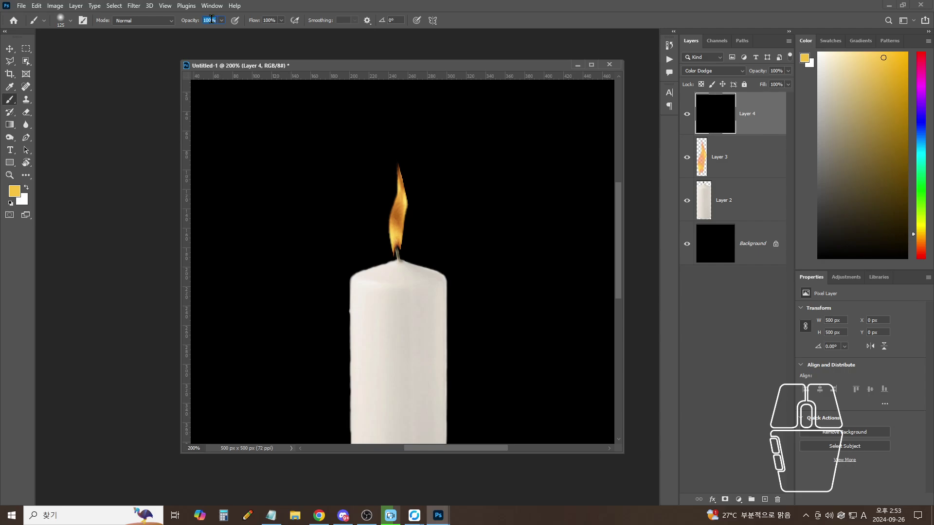
Delete the black layer, paint a trial glow around the flame, then undo it.
key(ctrl+minus)
key(ctrl+minus)
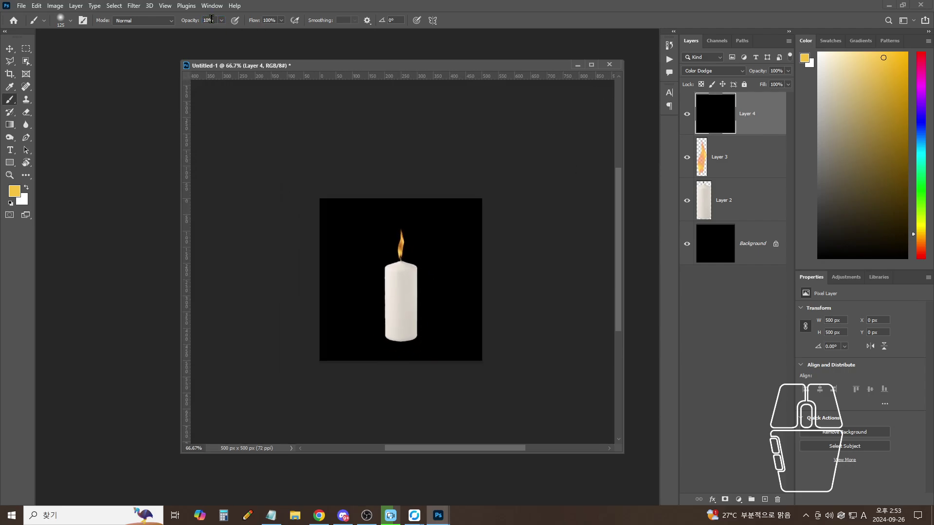
key(Delete)
drag(402, 227, 402, 243)
key(bracketright)
key(bracketright)
key(bracketright)
key(bracketright)
key(bracketright)
key(bracketright)
key(bracketright)
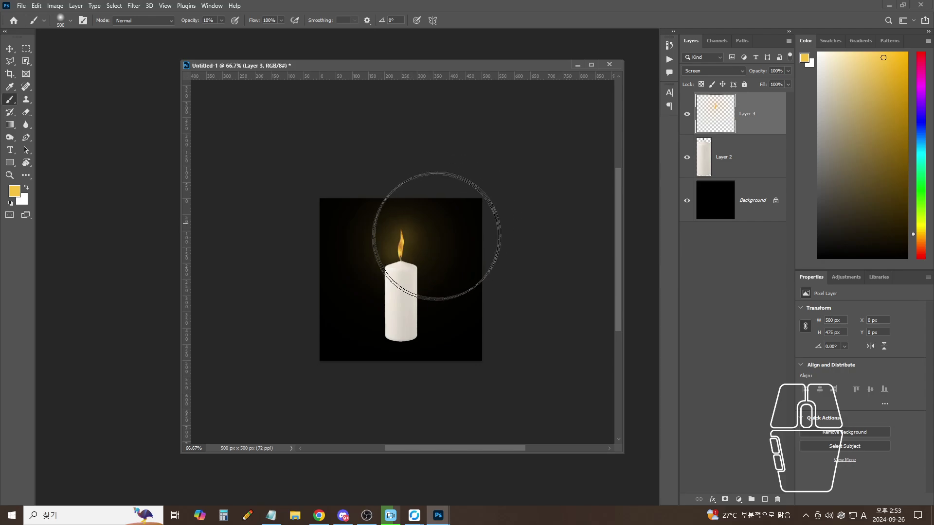
key(bracketright)
click(401, 265)
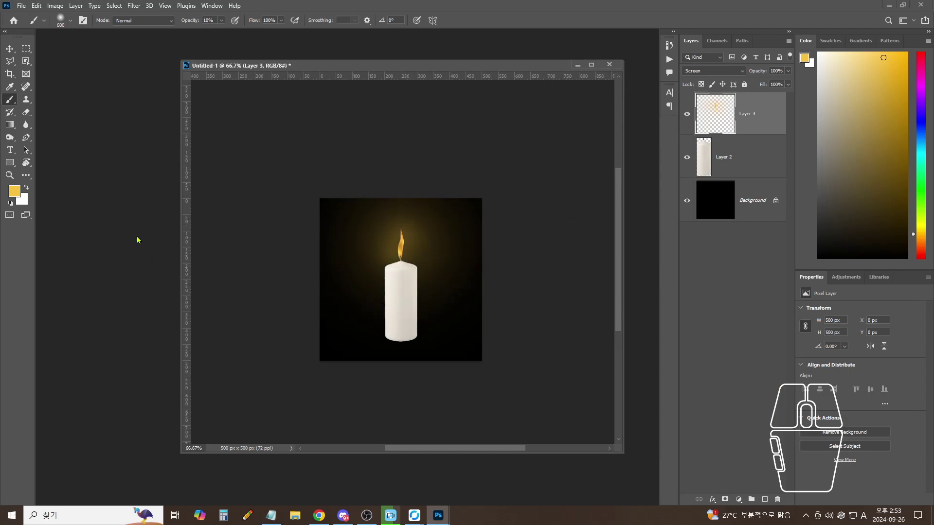
key(ctrl+z)
key(ctrl+z)
key(ctrl+z)
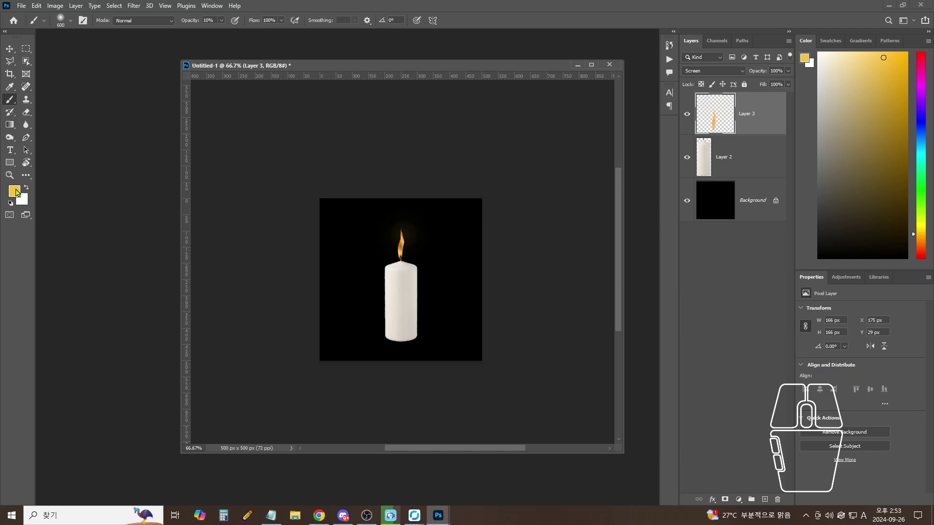
Add Layer 4 above Layer 3, filling it pale yellow first, then solid black.
click(16, 193)
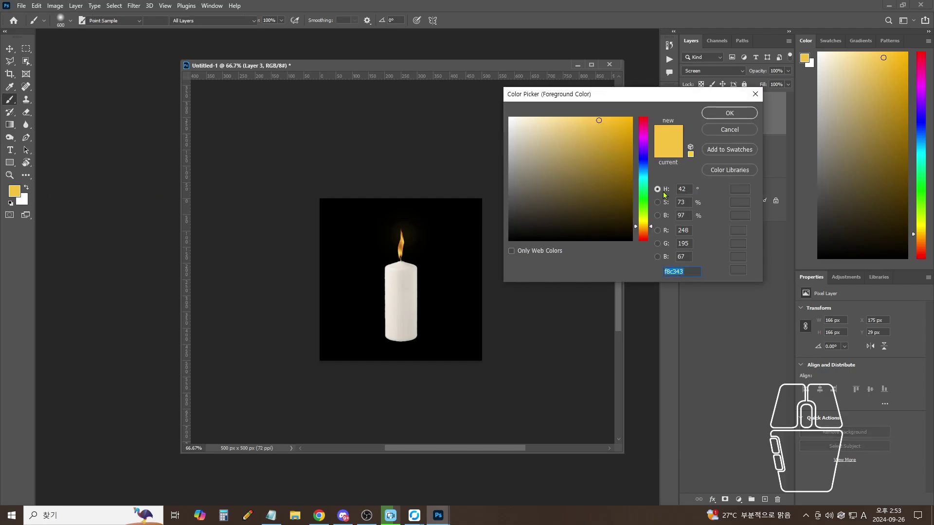
click(571, 117)
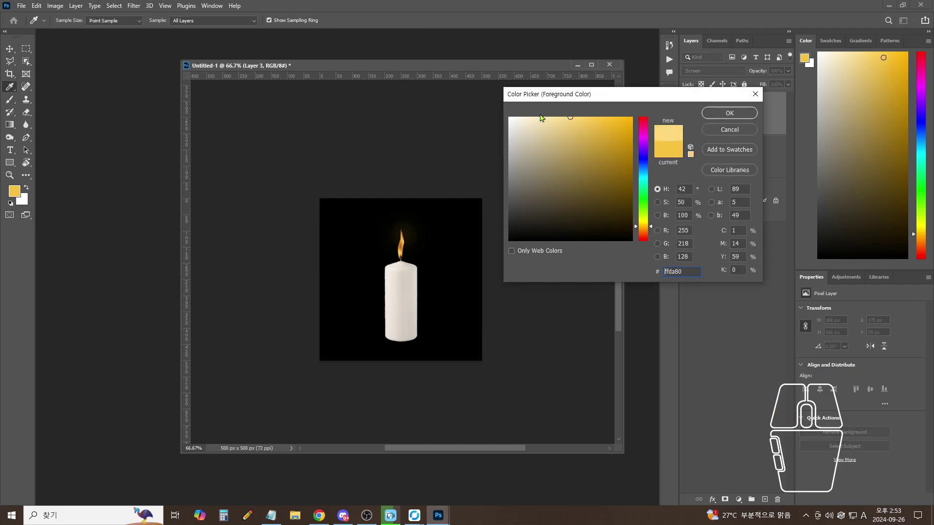
click(730, 113)
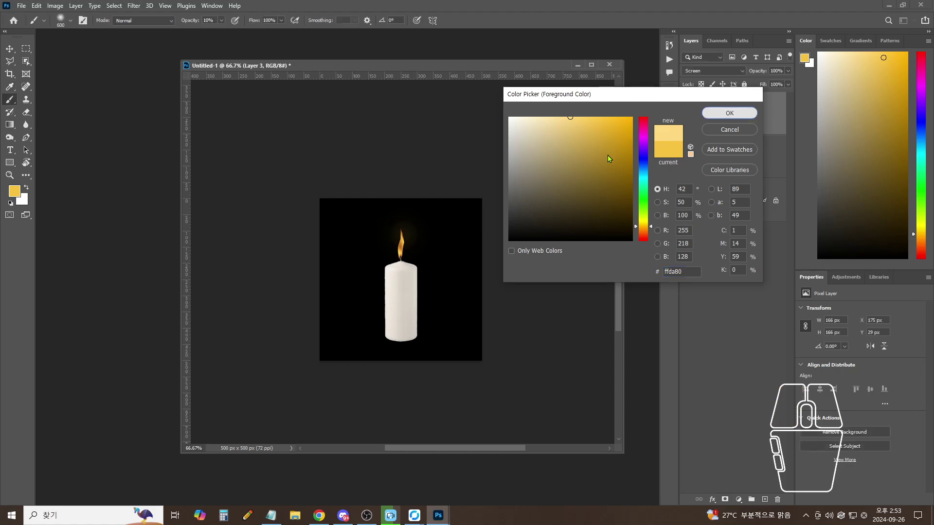
click(764, 499)
key(alt+BackSpace)
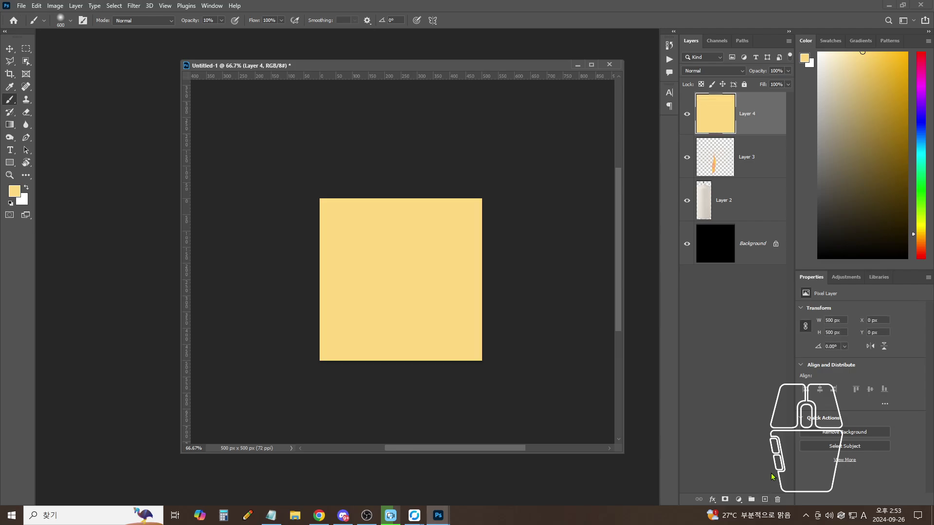
key(d)
key(alt+BackSpace)
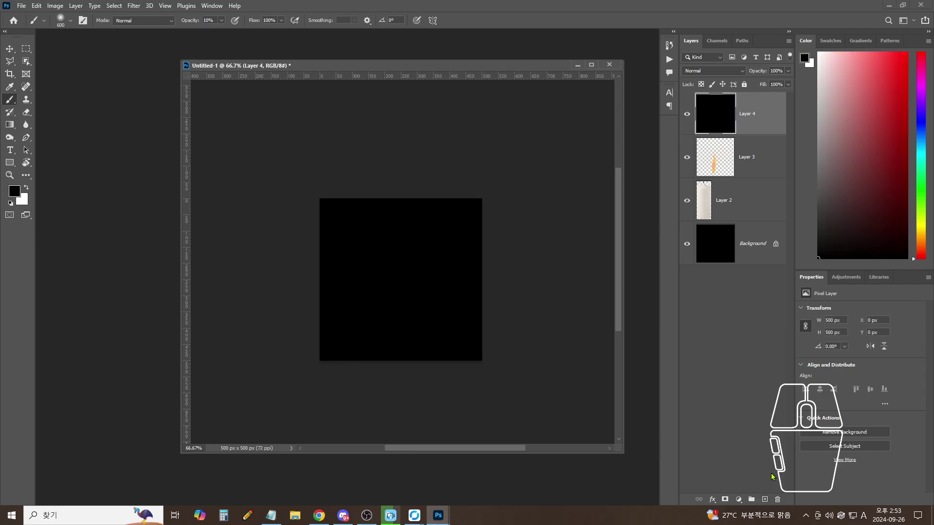
Set Layer 4 to Color Dodge, pick #ffd16d as foreground colour, and select the Brush.
click(719, 71)
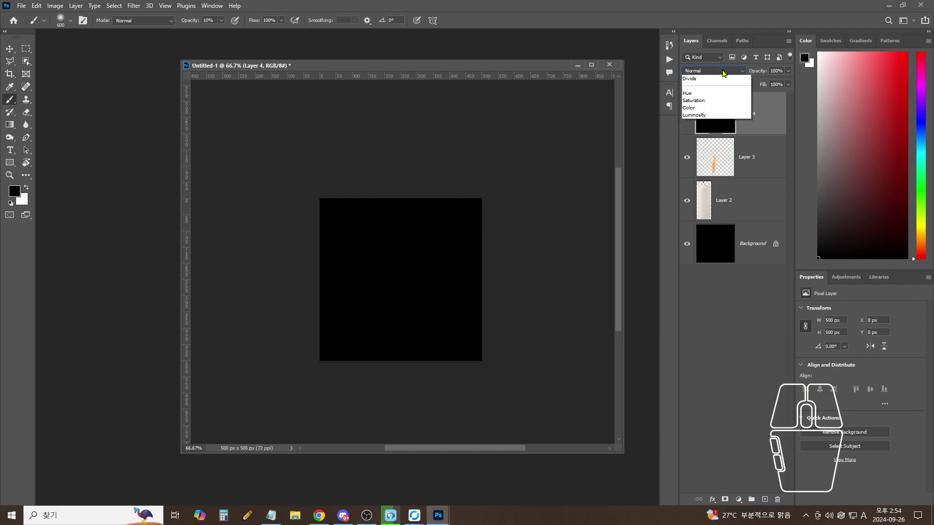
click(706, 161)
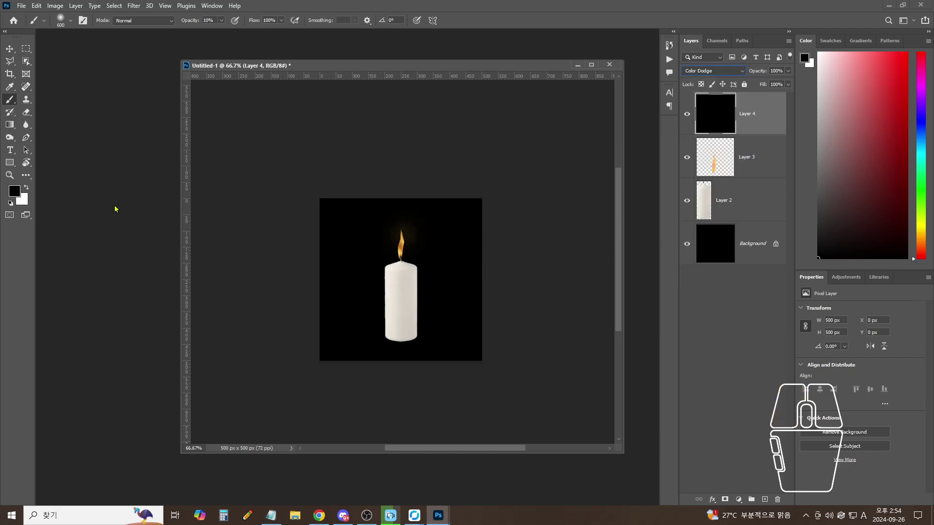
click(19, 192)
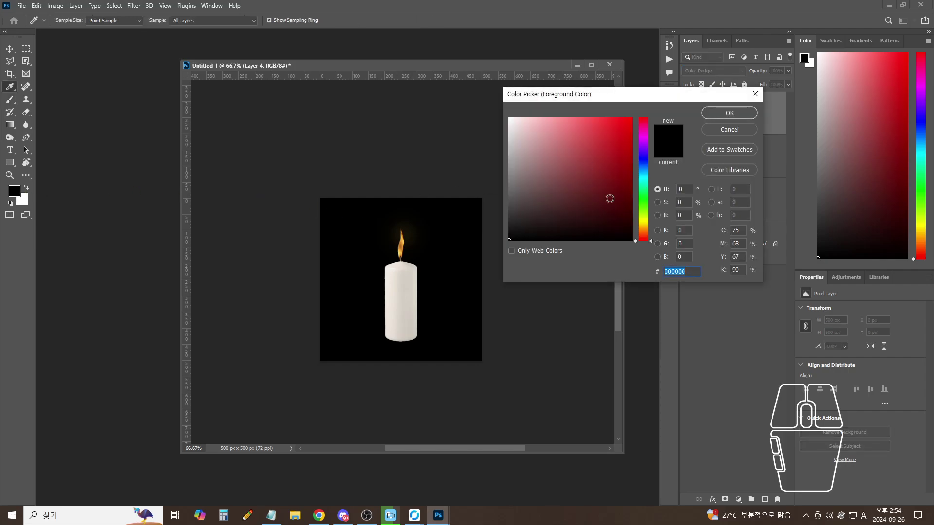
mouse_move(647, 222)
mouse_down()
mouse_move(647, 199)
mouse_move(646, 224)
mouse_up()
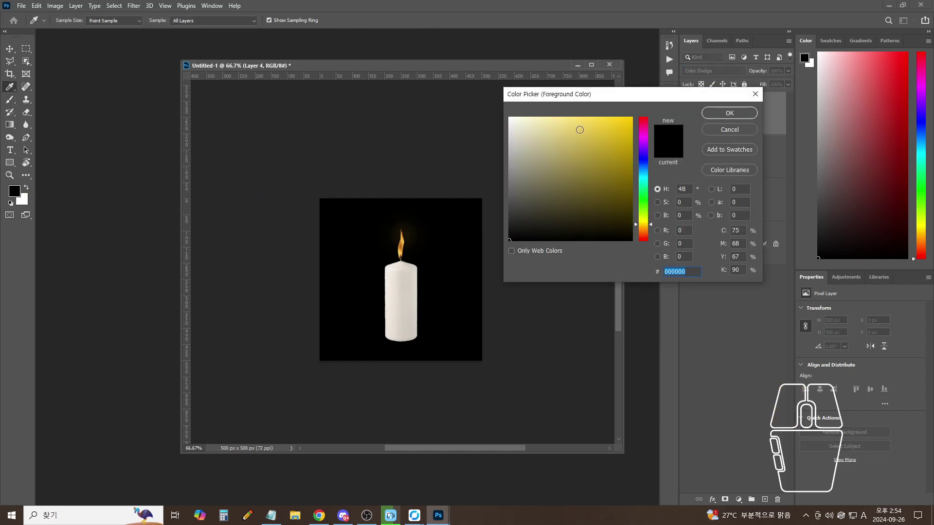
click(558, 115)
click(649, 227)
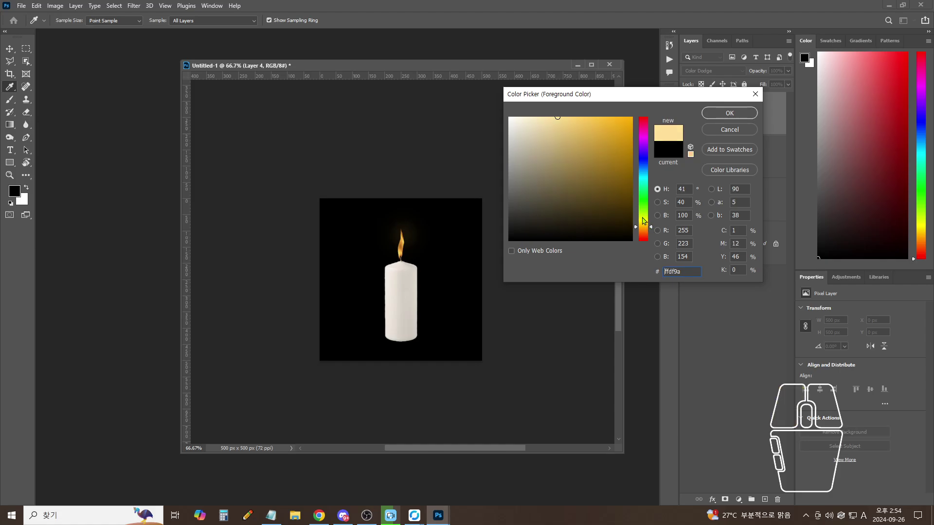
click(588, 116)
click(579, 119)
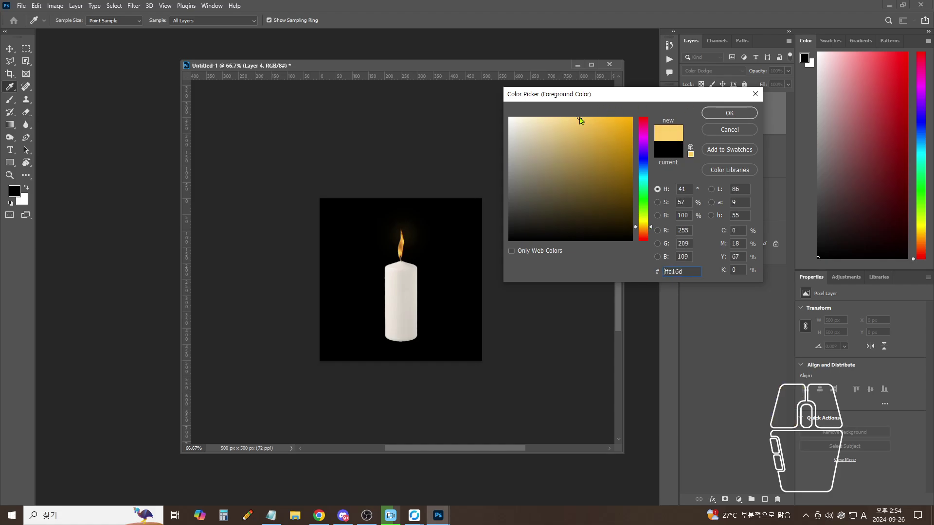
click(714, 114)
key(b)
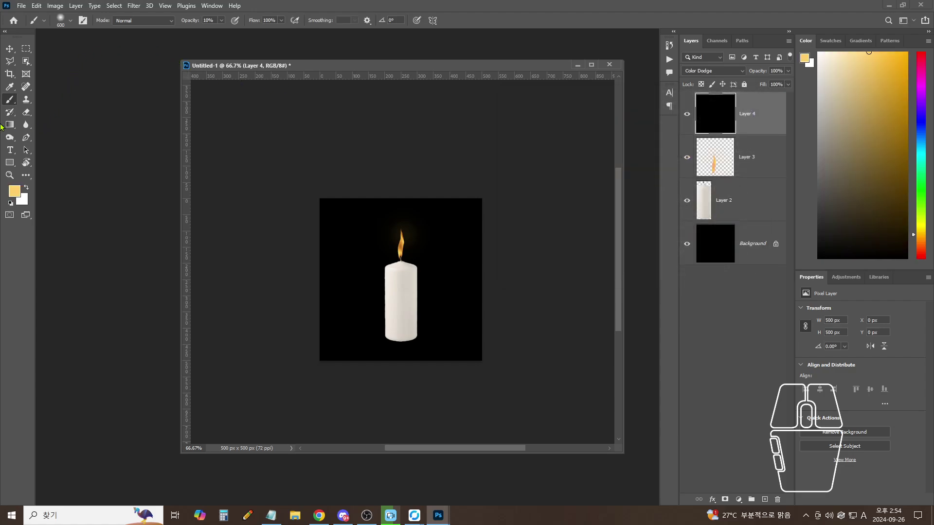
Dab soft warm glow around the flame on Layer 4, shrinking the brush to 250.
click(396, 242)
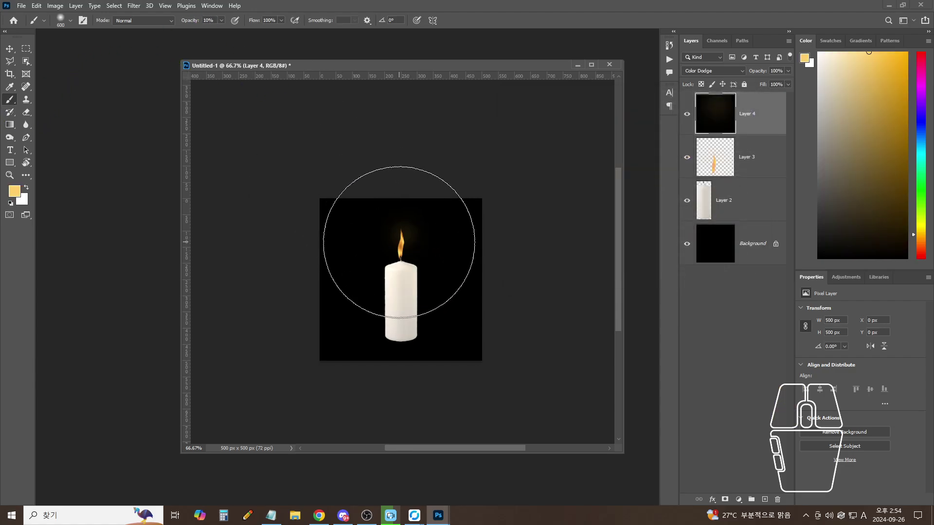
key(bracketleft)
key(bracketleft)
key(bracketleft)
click(398, 242)
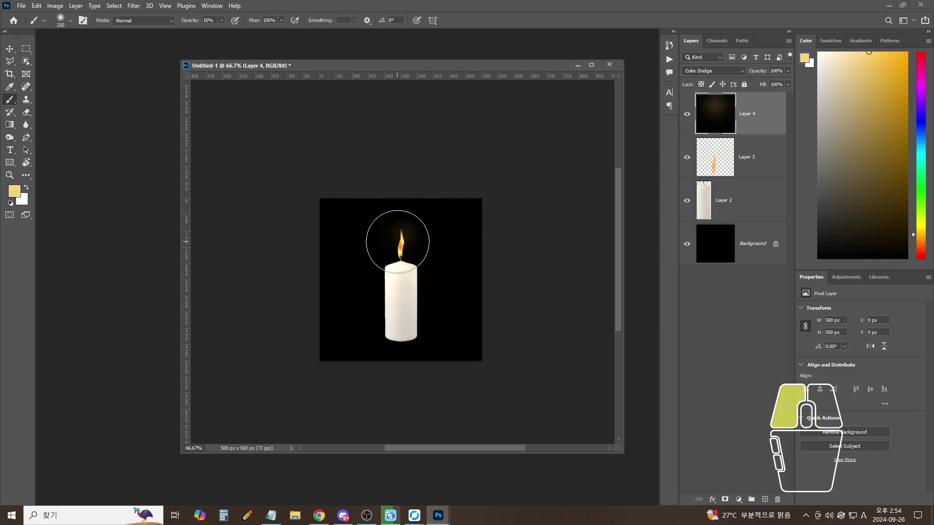
key(bracketright)
click(400, 244)
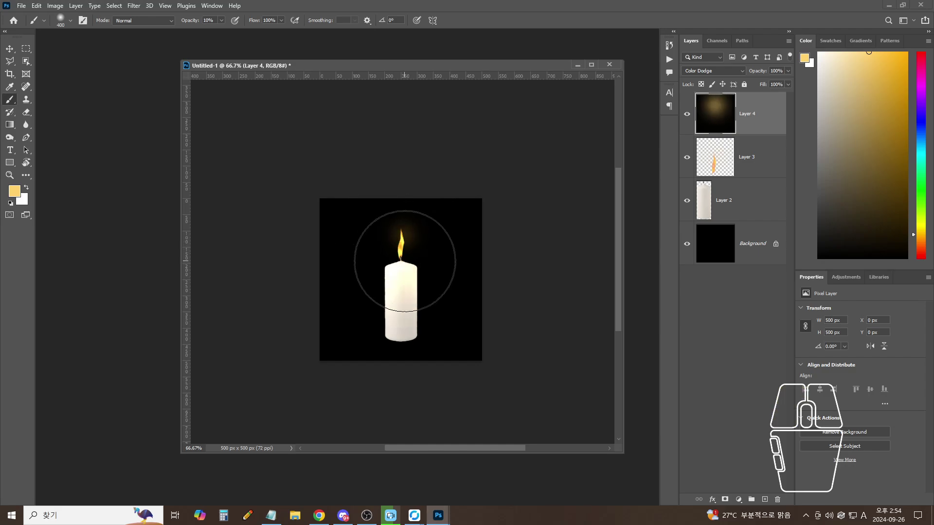
click(405, 256)
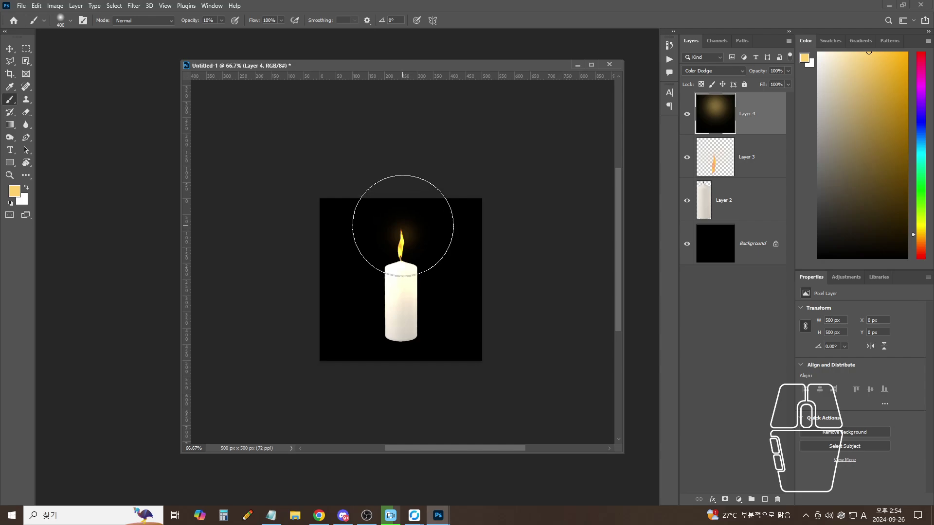
key(bracketleft)
key(bracketleft)
click(402, 249)
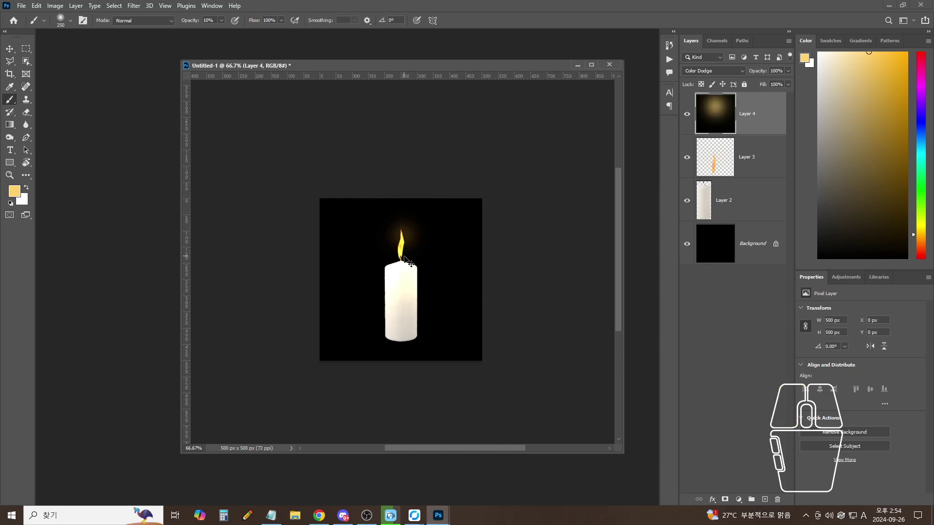
key(ctrl+plus)
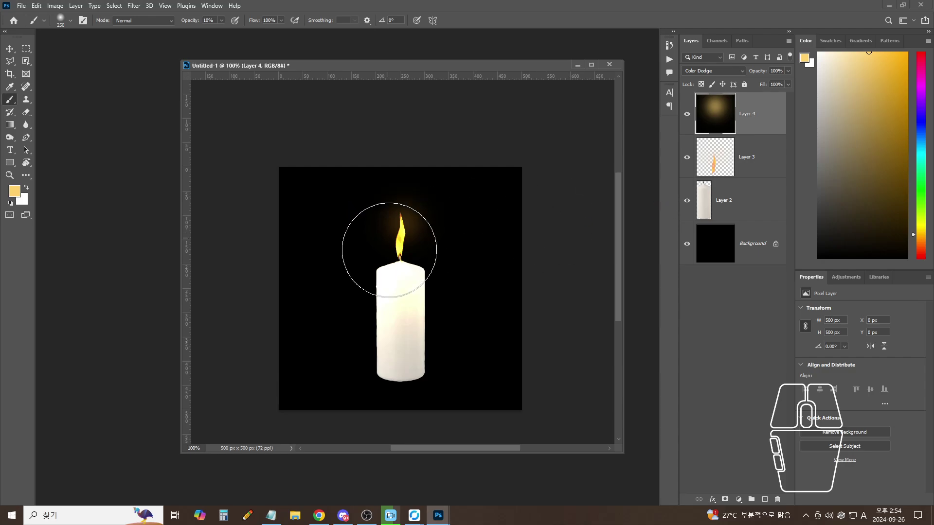
mouse_move(419, 256)
mouse_down()
mouse_move(432, 258)
mouse_move(436, 246)
mouse_move(558, 234)
mouse_up()
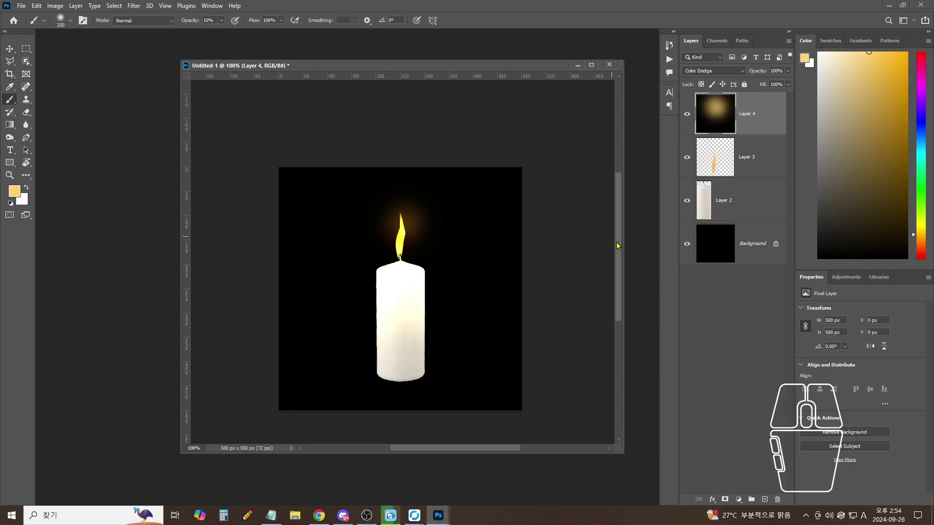
Undo the glow strokes, repaint a fainter one, undo again, and select the Background.
key(ctrl+plus)
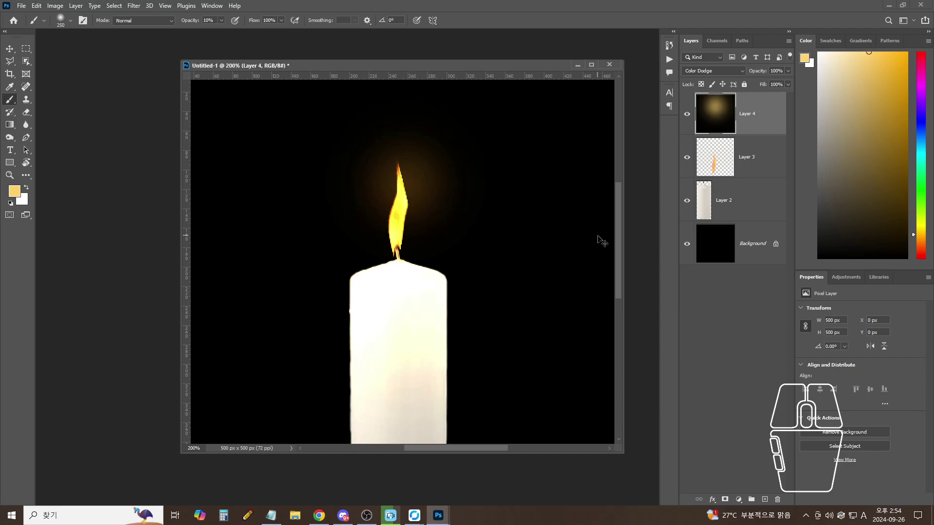
key(ctrl+z)
key(ctrl+z)
key(ctrl+z)
key(ctrl+z)
key(ctrl+z)
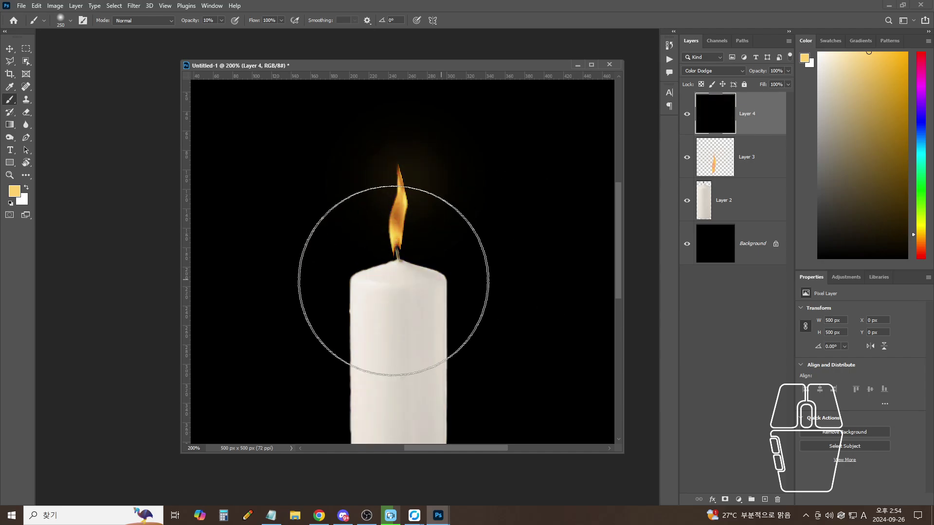
mouse_move(387, 240)
mouse_down()
mouse_move(378, 255)
mouse_move(410, 275)
mouse_move(418, 187)
mouse_up()
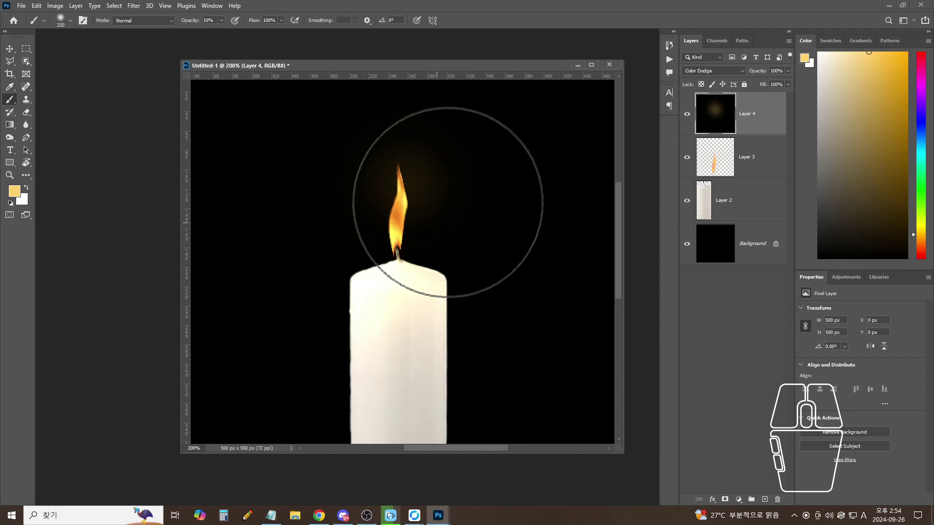
key(ctrl+z)
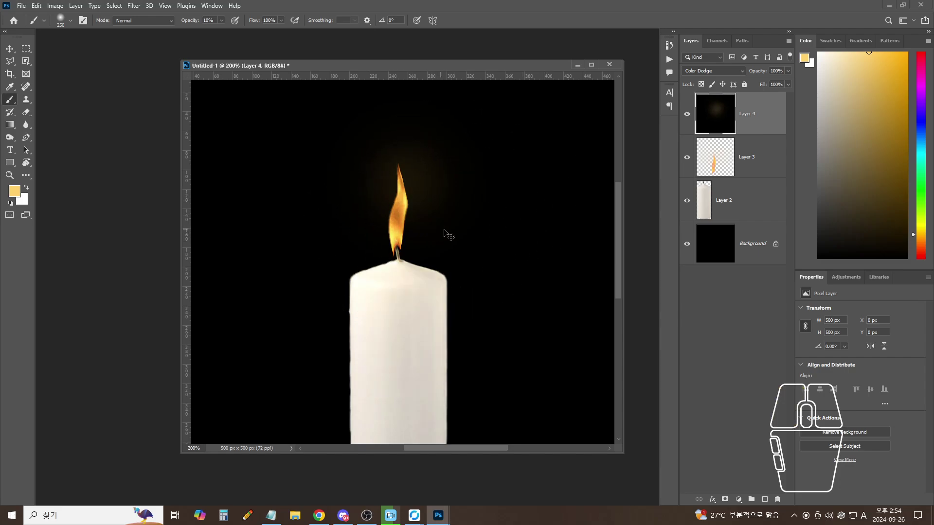
click(709, 247)
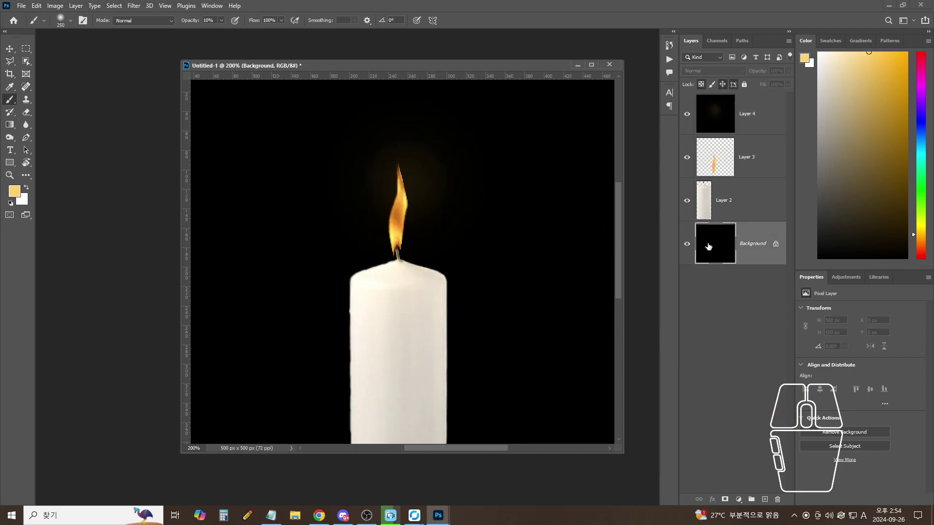
Cancel Levels, then raise the Background's Hue/Saturation Lightness to +24.
key(ctrl+l)
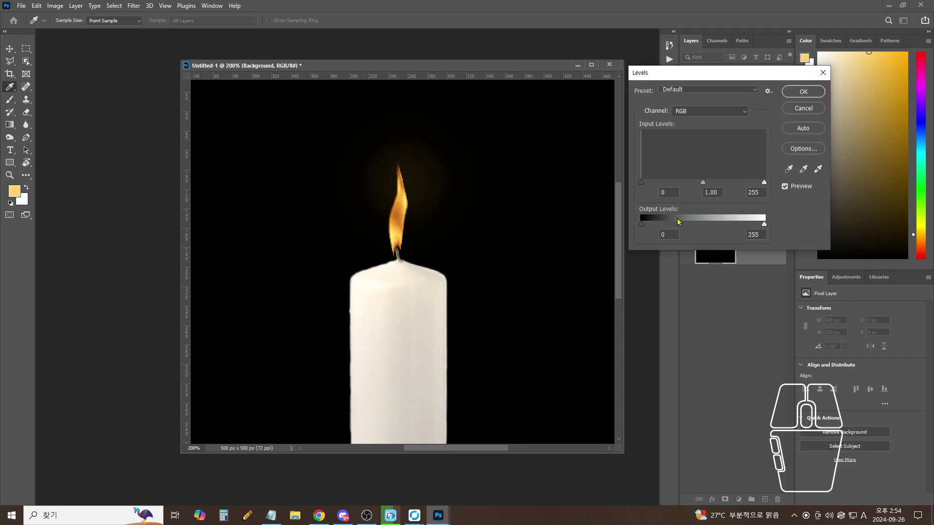
click(693, 218)
click(695, 218)
click(798, 110)
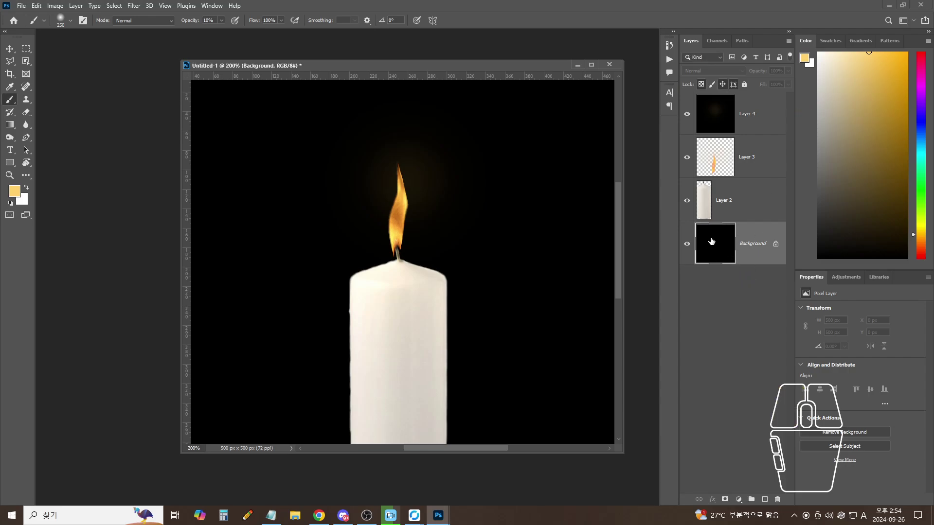
key(ctrl+u)
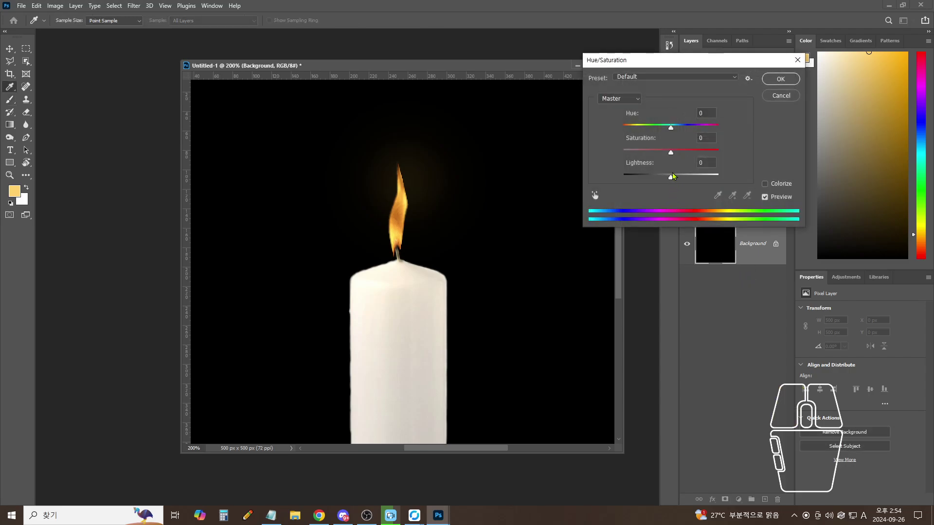
drag(673, 175, 683, 178)
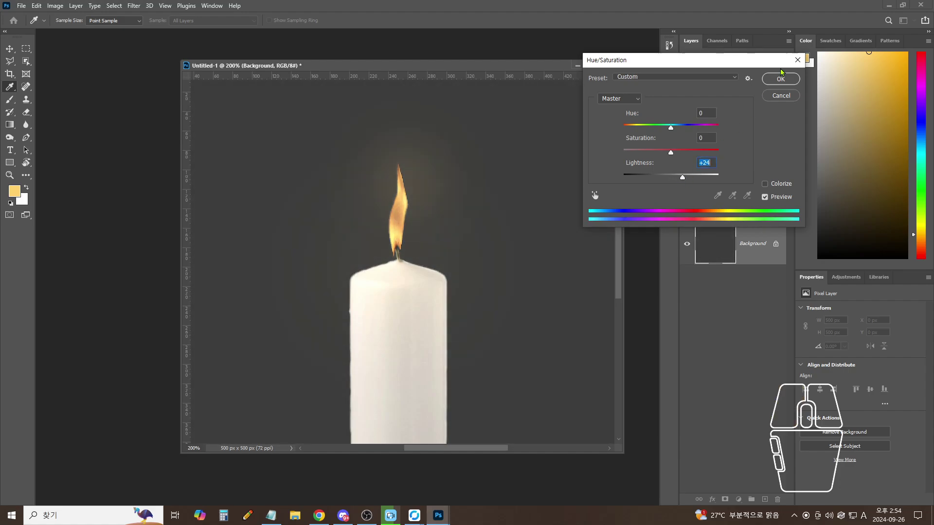
click(784, 82)
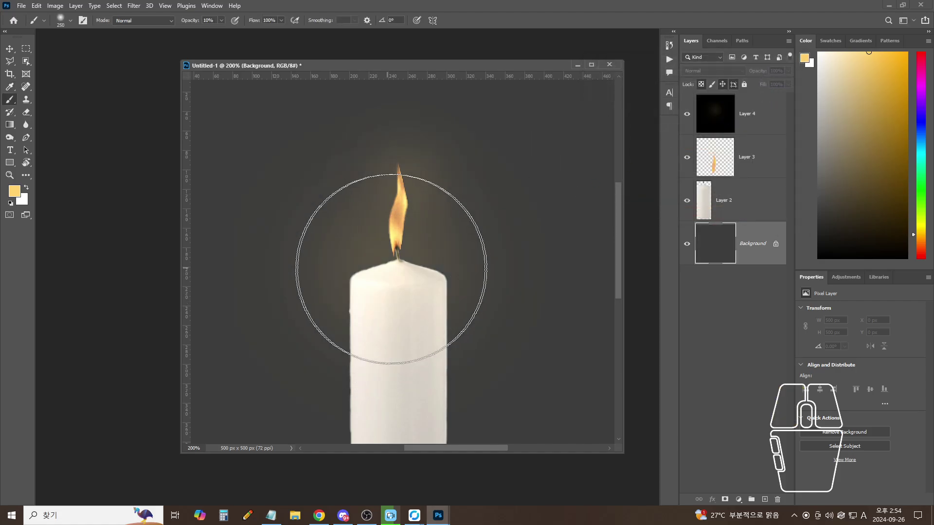
Brush more warm glow across the flame area on Layer 4.
click(715, 115)
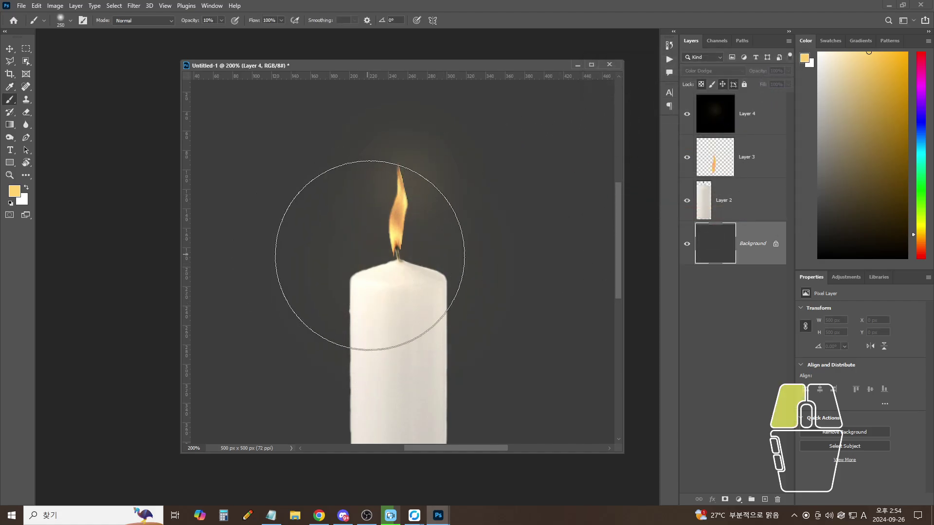
mouse_move(428, 230)
mouse_down()
mouse_move(486, 225)
mouse_move(407, 167)
mouse_move(342, 219)
mouse_move(494, 230)
mouse_move(313, 182)
mouse_move(389, 180)
mouse_up()
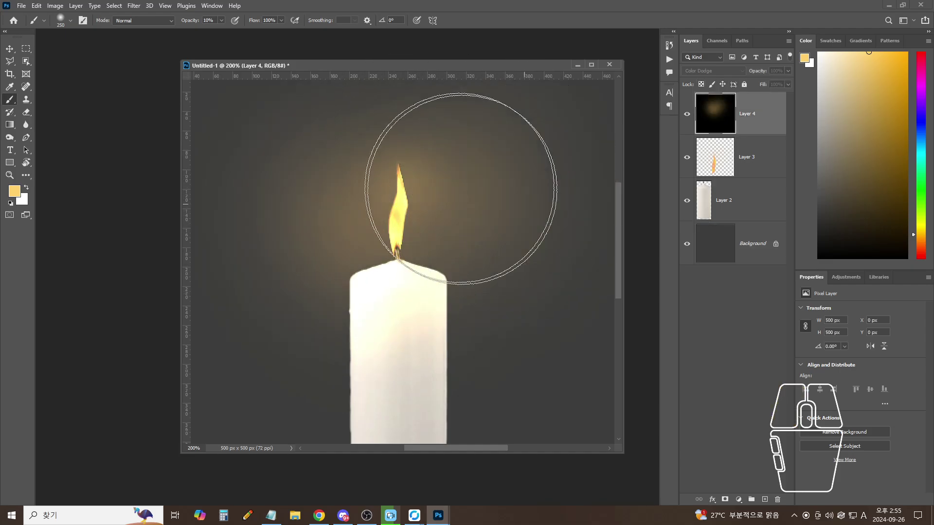
key(ctrl+minus)
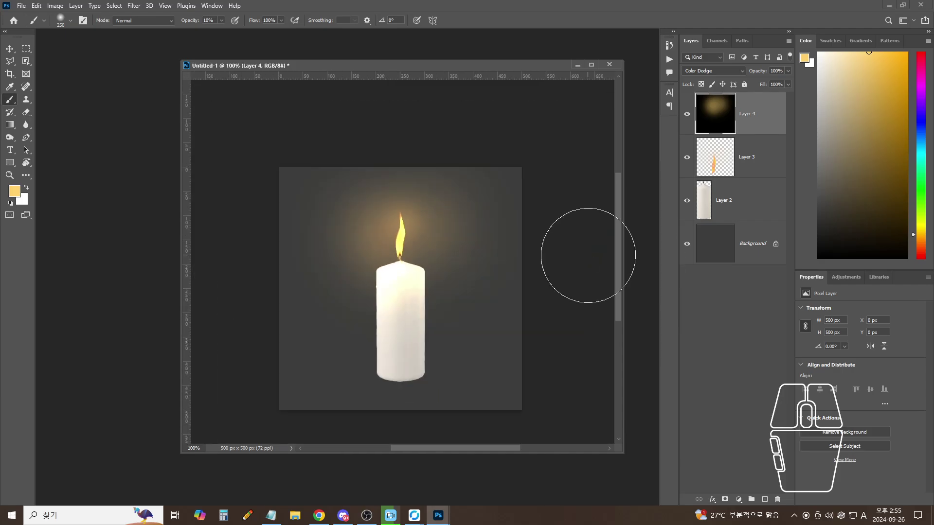
mouse_move(363, 251)
mouse_down()
mouse_move(342, 253)
mouse_move(445, 257)
mouse_move(453, 215)
mouse_up()
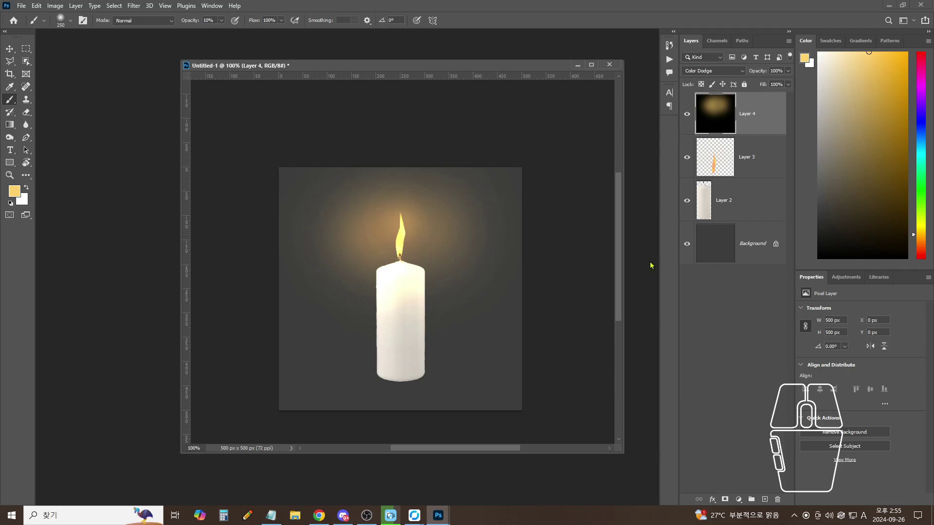
Darken the Background with Hue/Saturation Lightness -47.
click(749, 244)
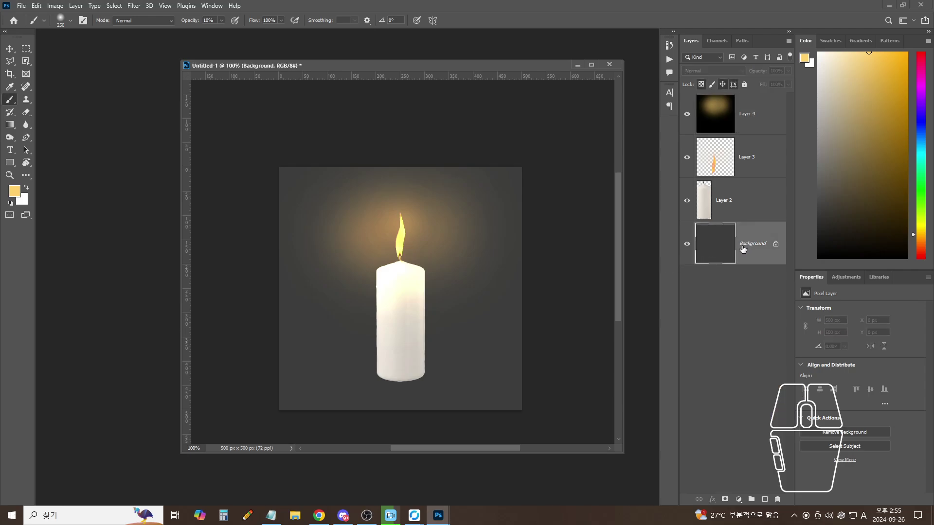
key(ctrl+u)
drag(672, 175, 648, 177)
click(781, 79)
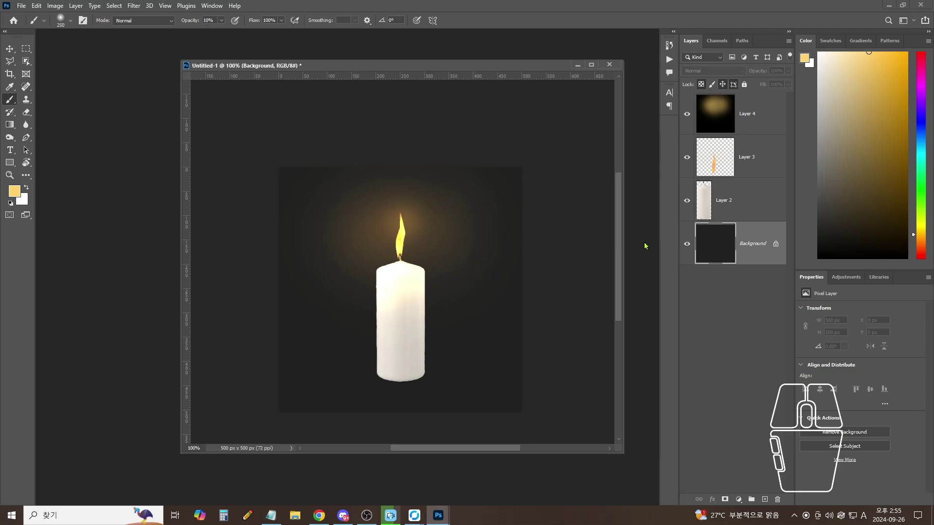
Reset colours to default and refill Layer 4 with solid black.
click(751, 113)
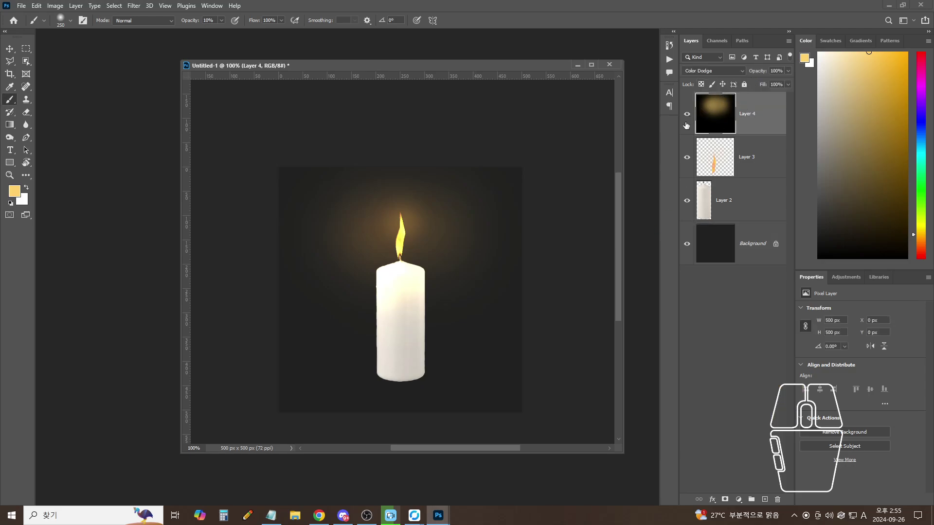
key(d)
key(alt+BackSpace)
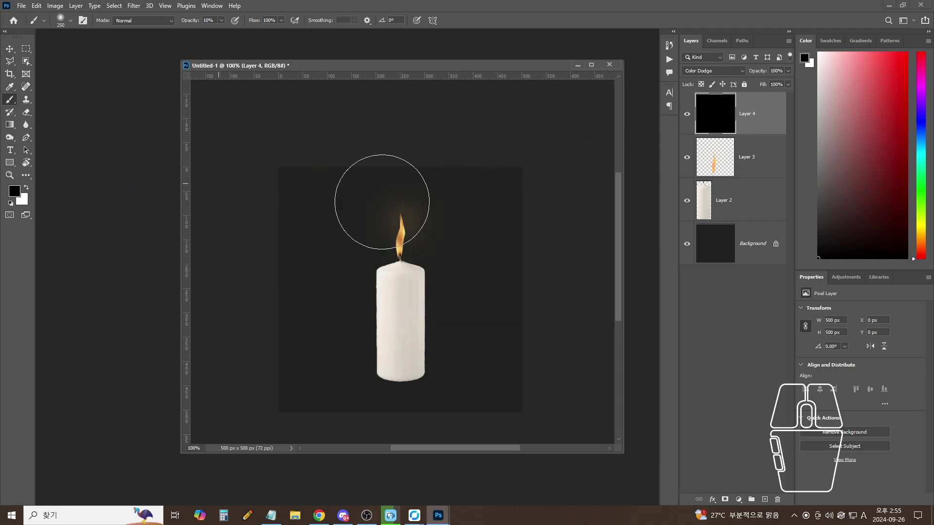
With Layer 4 selected, set the foreground colour to pale peach #ffdcb9.
click(762, 255)
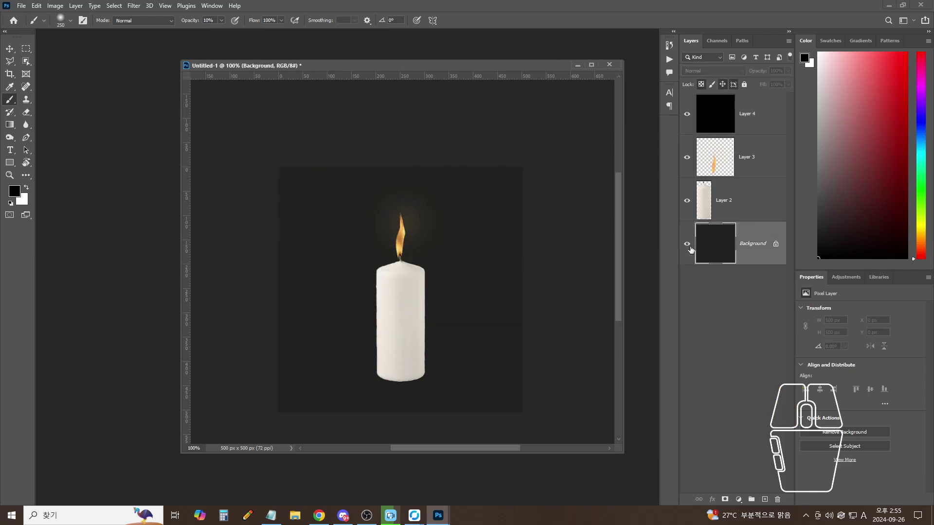
click(758, 111)
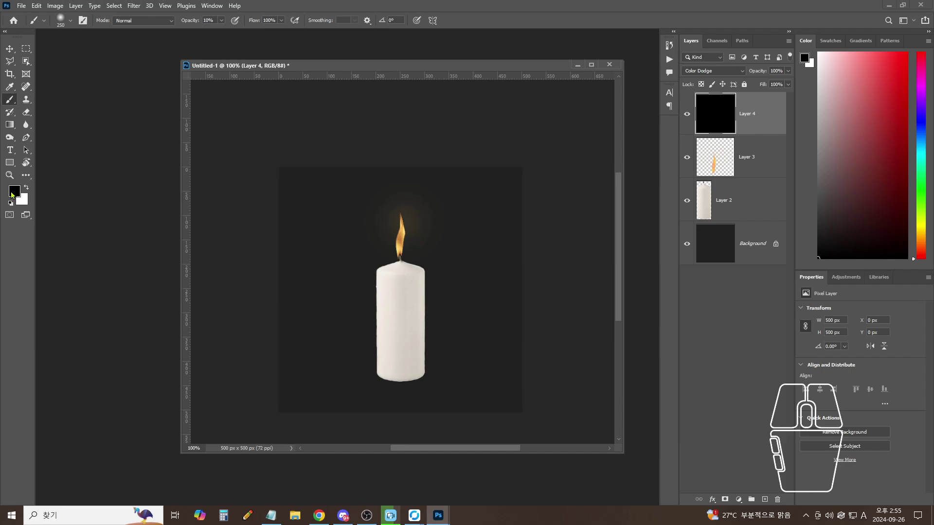
click(14, 192)
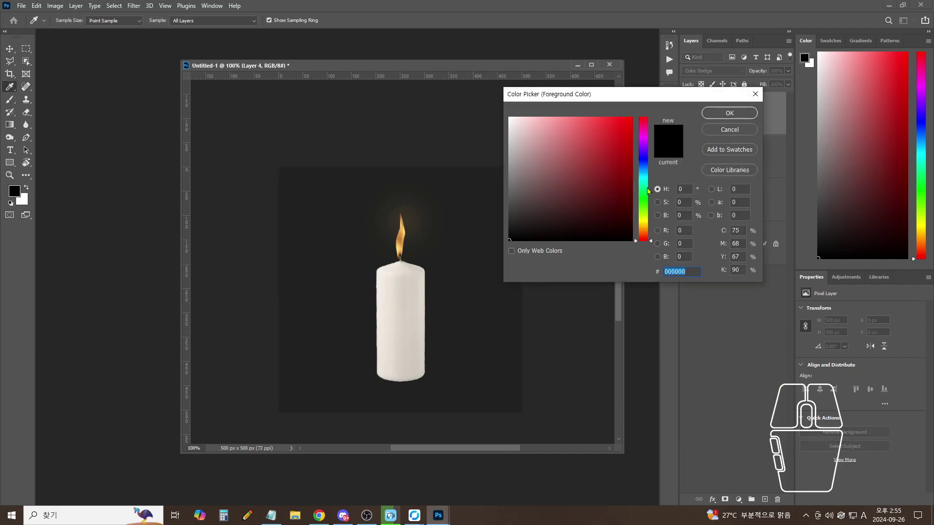
drag(647, 213, 650, 231)
drag(577, 120, 542, 97)
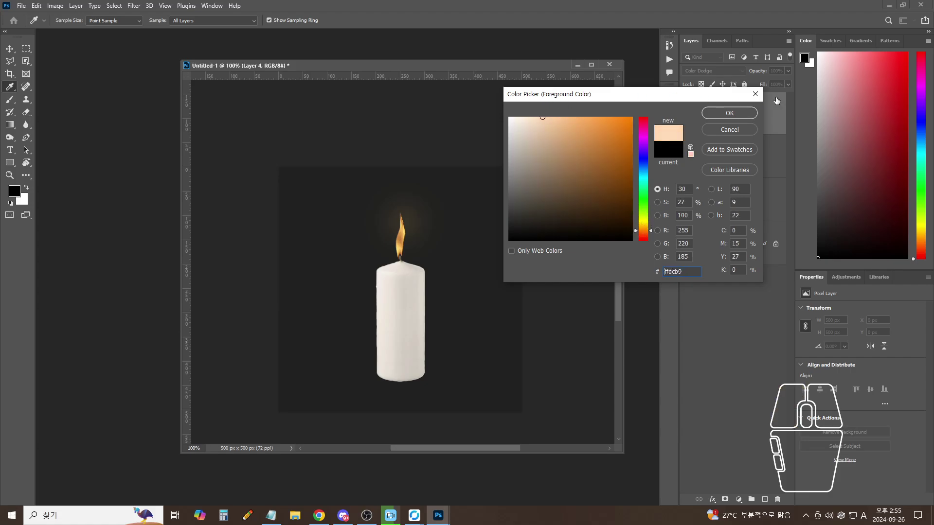
key(Return)
Dab soft brush glow around the flame and the candle top.
key(b)
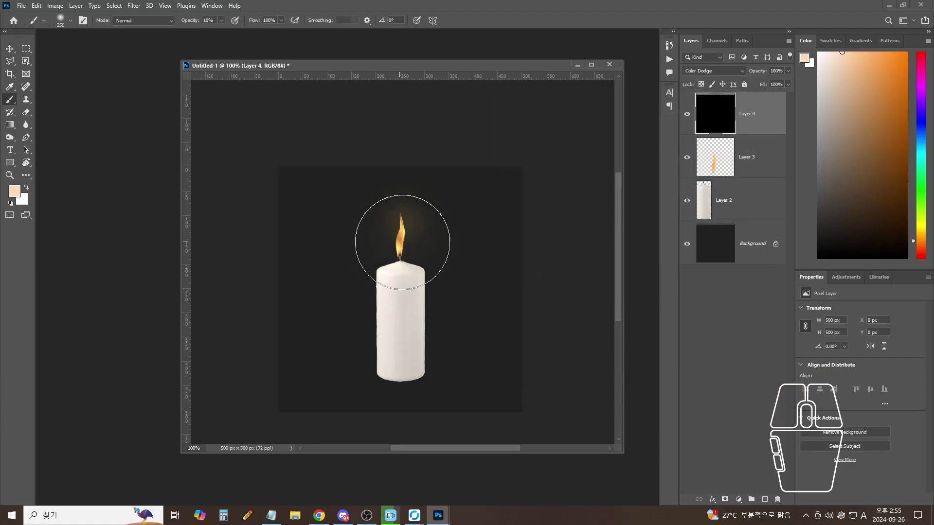
click(397, 231)
click(398, 205)
click(385, 195)
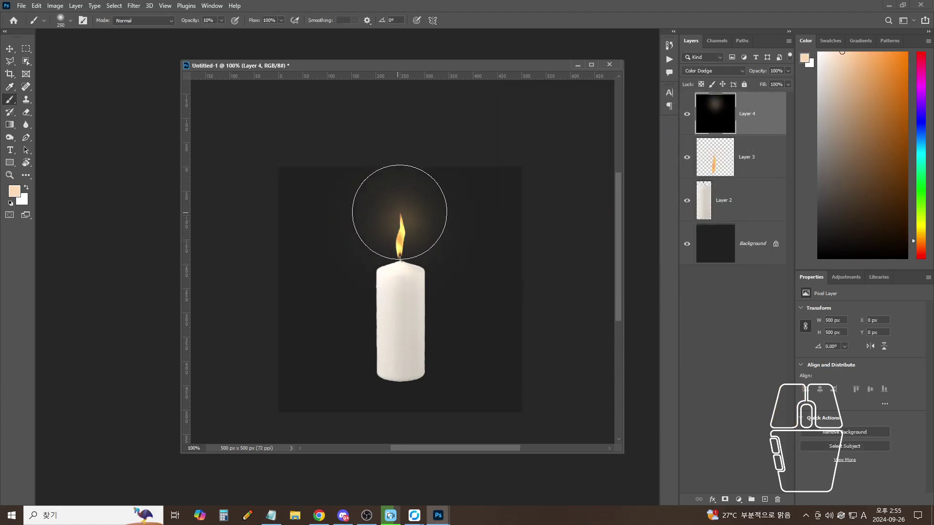
click(392, 233)
click(396, 250)
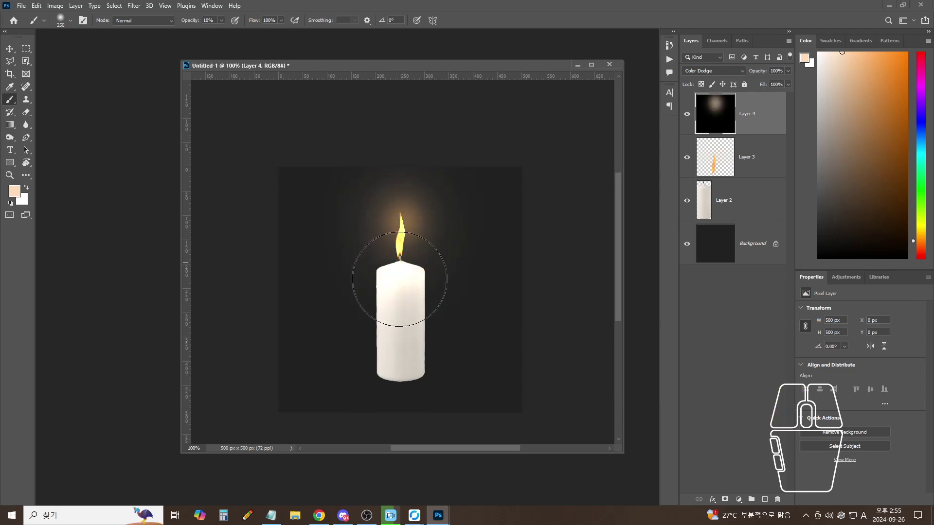
click(392, 239)
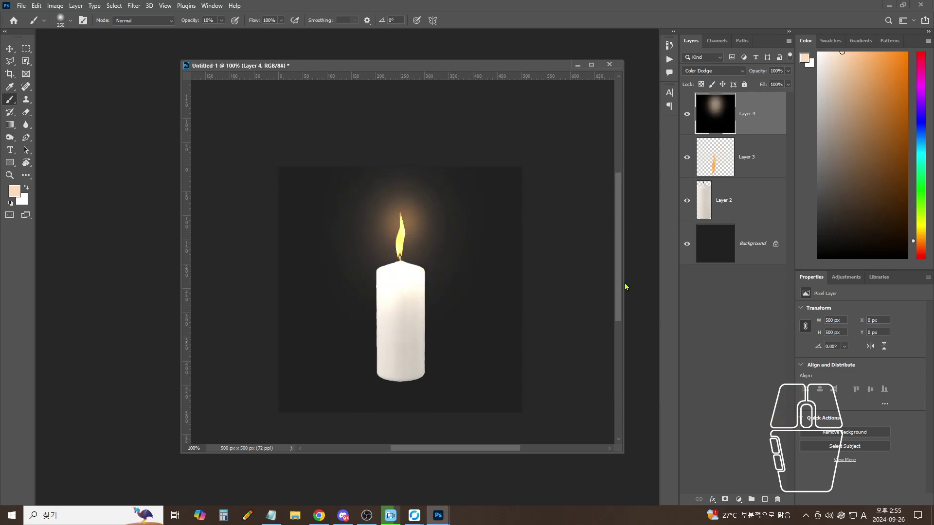
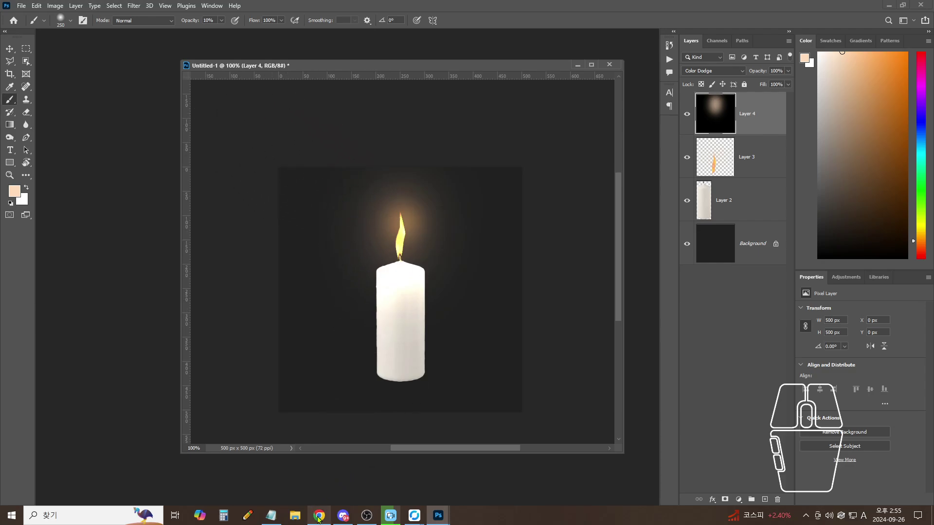
Replace the 양초 query in Naver Search with 실내 벽난로 and run the search.
mouse_move(318, 519)
click(322, 486)
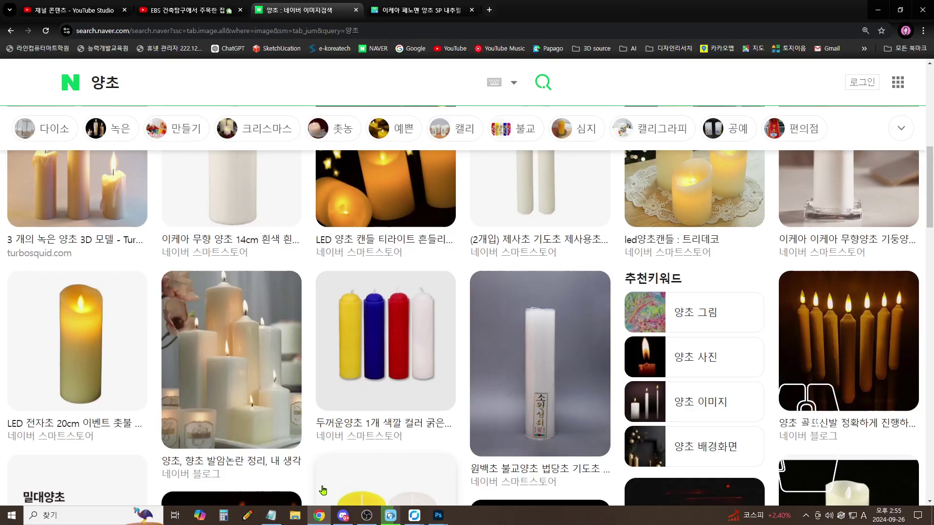
drag(244, 88, 6, 92)
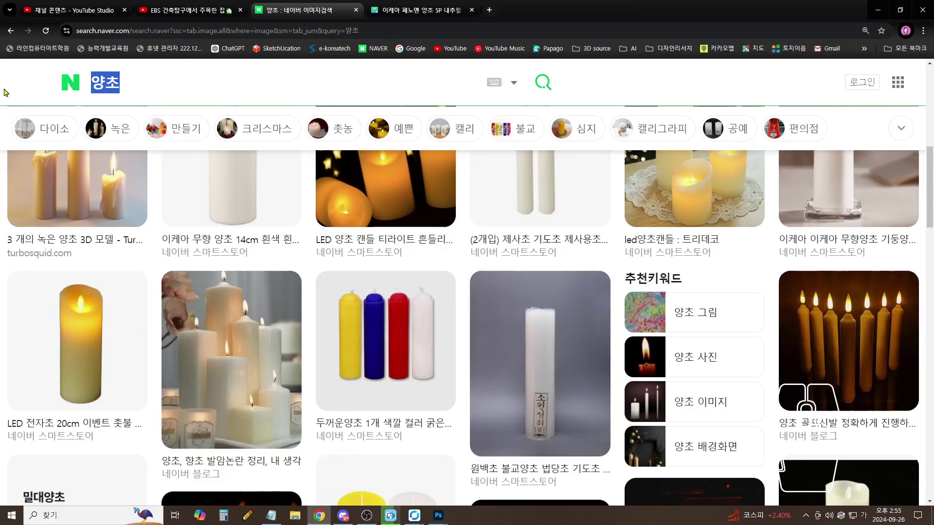
text(ㅂ)
key(BackSpace)
text(실)
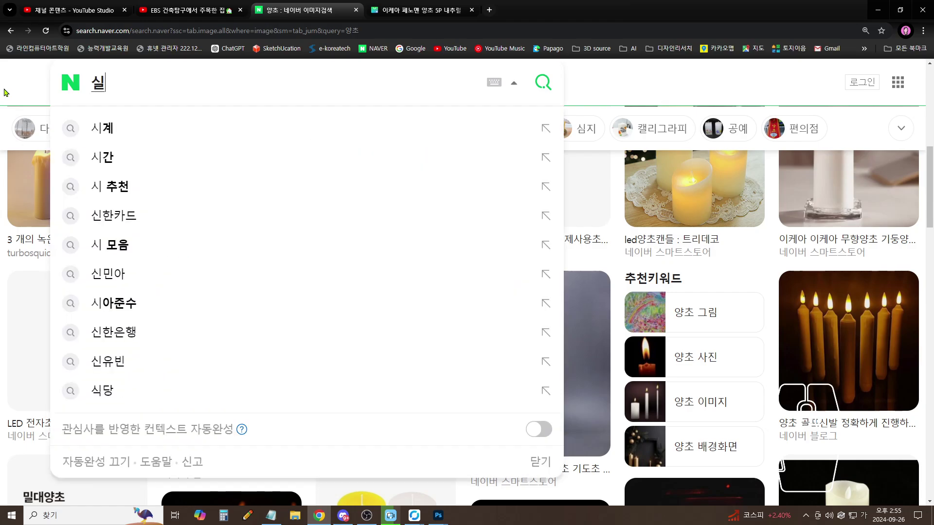
text(내 벽난로)
key(Return)
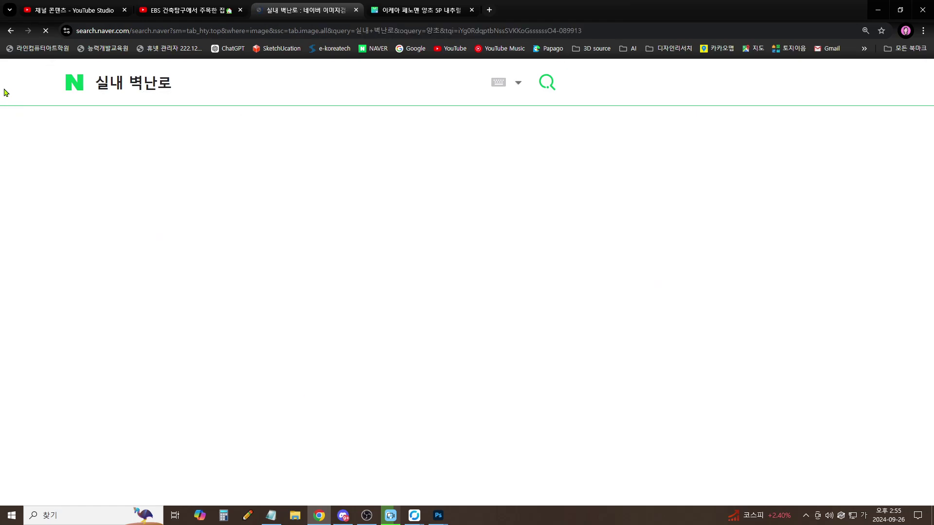
Scroll through the 실내 벽난로 search results.
scroll(516, 265, down, 1)
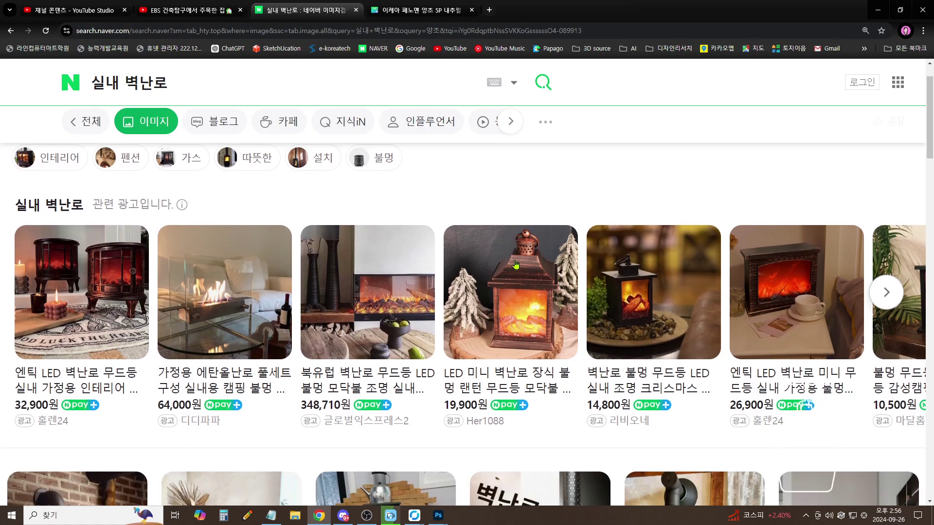
scroll(516, 264, down, 6)
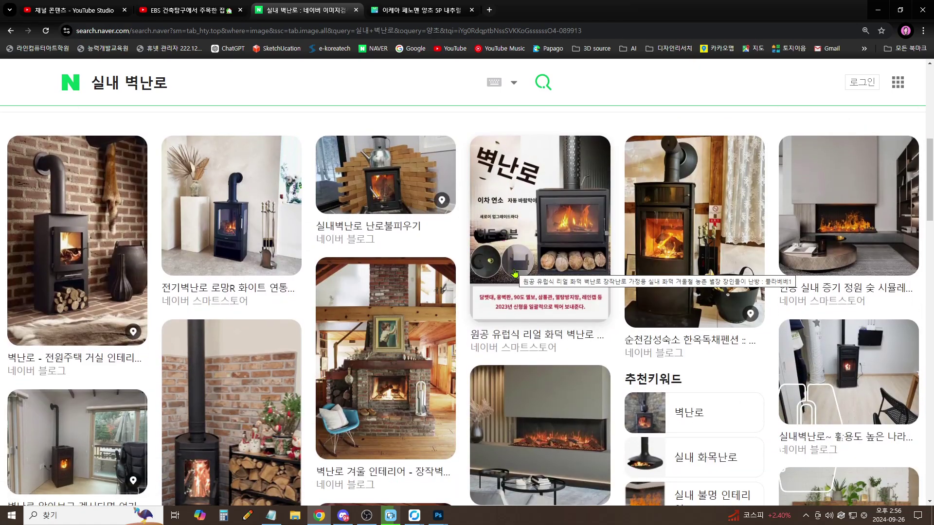
scroll(202, 177, up, 7)
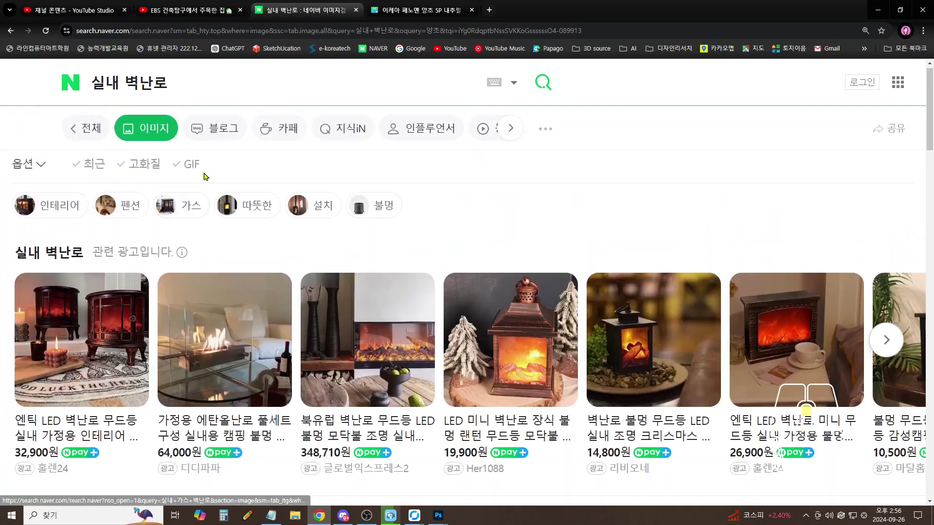
scroll(300, 320, down, 6)
scroll(300, 321, down, 9)
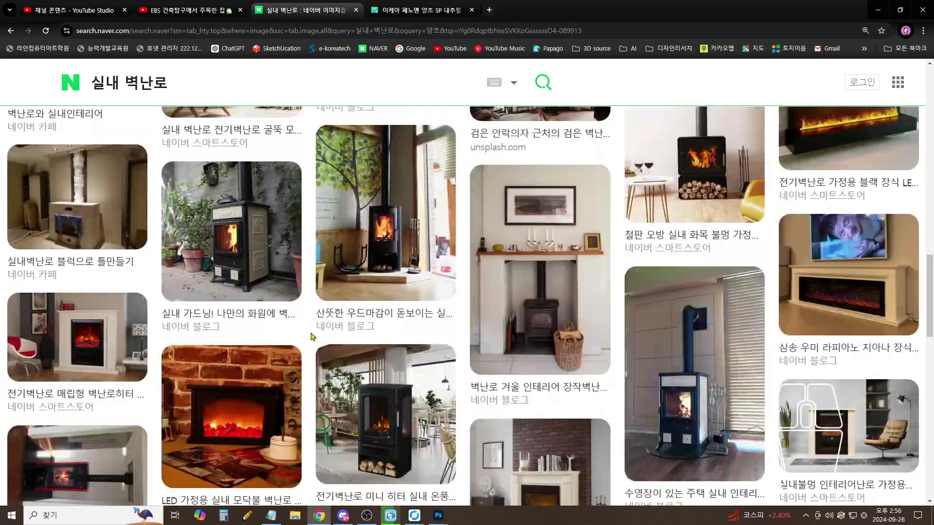
scroll(311, 337, down, 7)
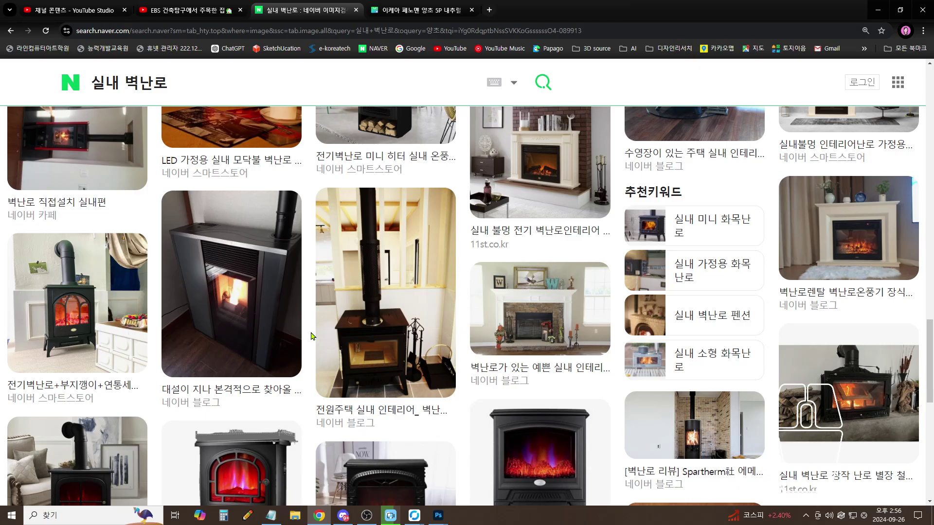
scroll(311, 336, down, 13)
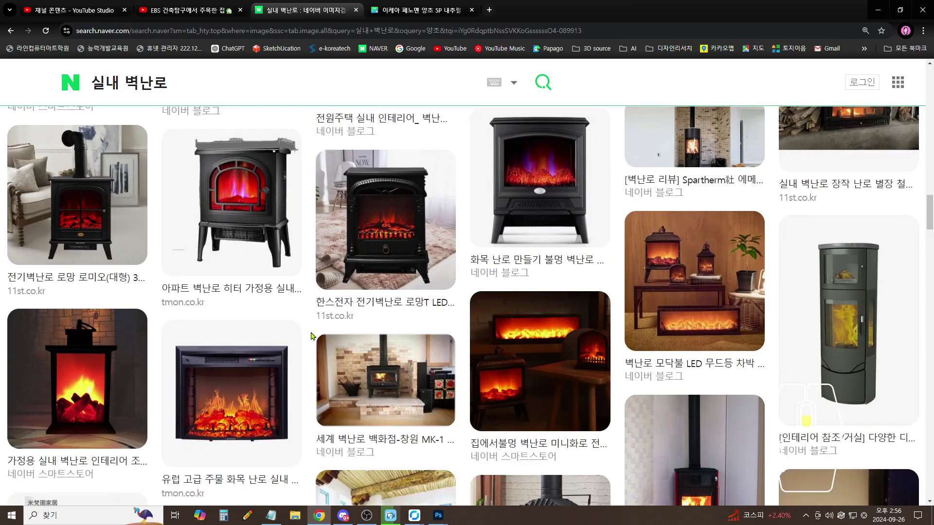
scroll(310, 332, down, 15)
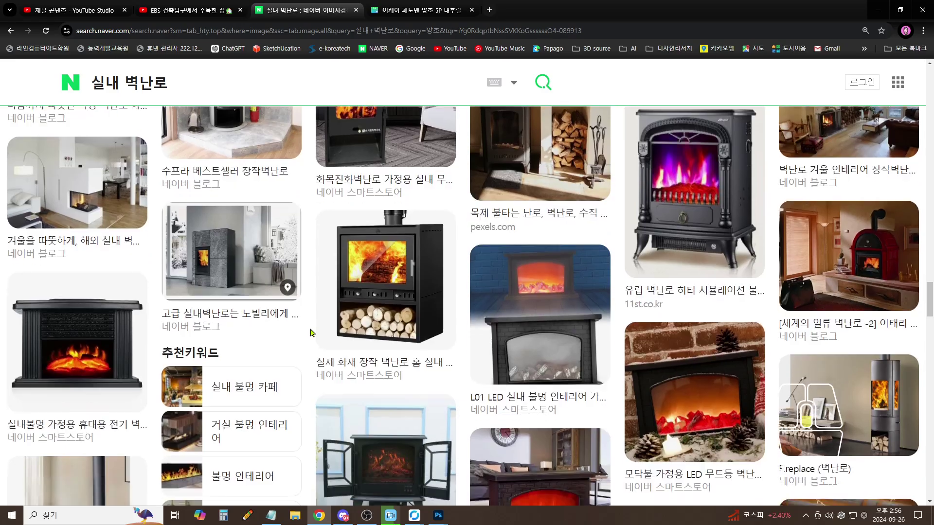
scroll(312, 334, down, 6)
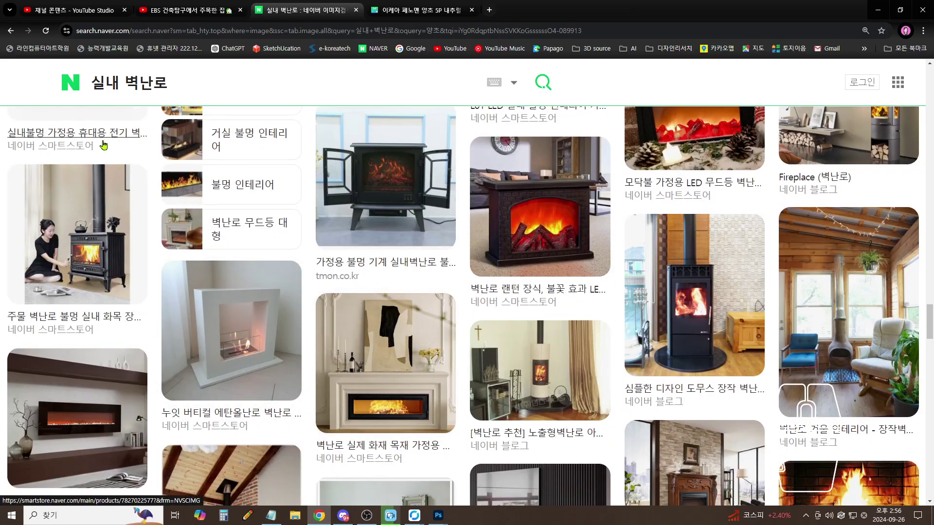
Rerun the 실내 벽난로 search from the Naver home page and browse its image results.
drag(181, 91, 49, 103)
key(ctrl+c)
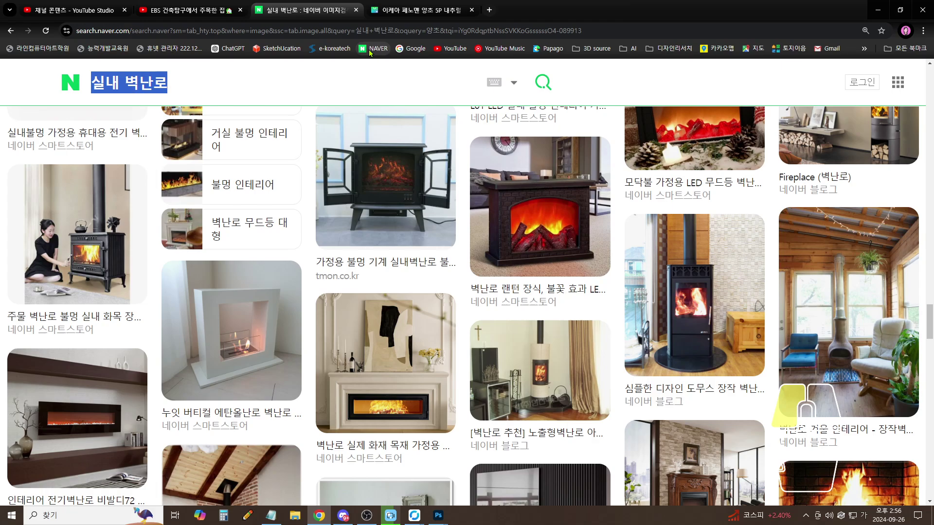
click(373, 48)
key(ctrl+v)
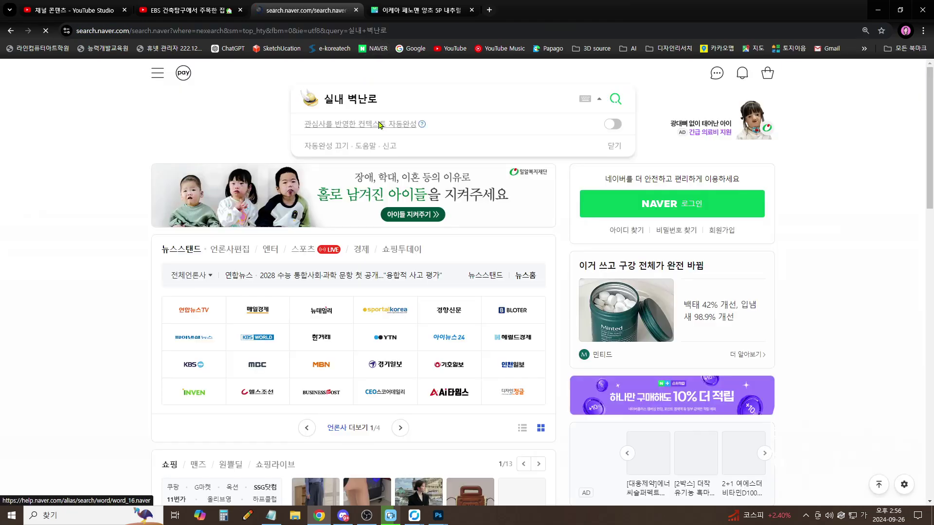
key(Return)
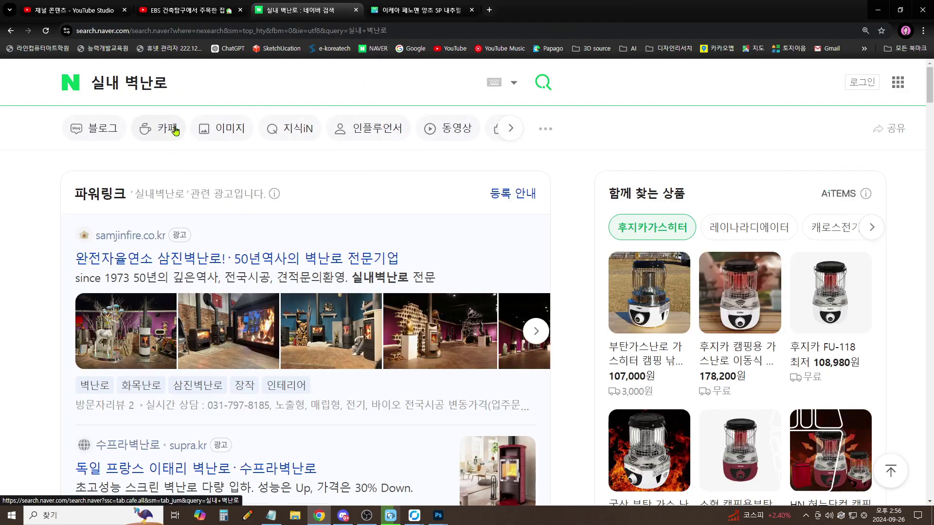
click(206, 129)
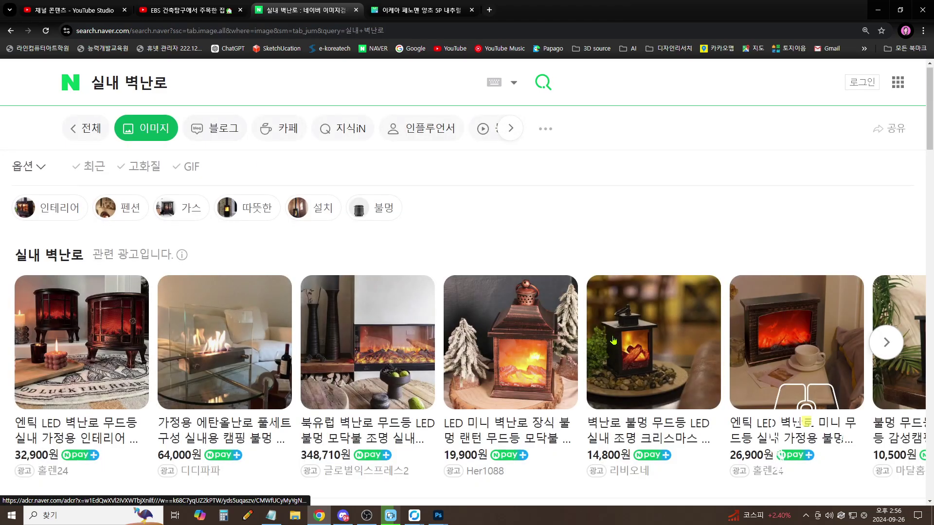
scroll(613, 341, down, 10)
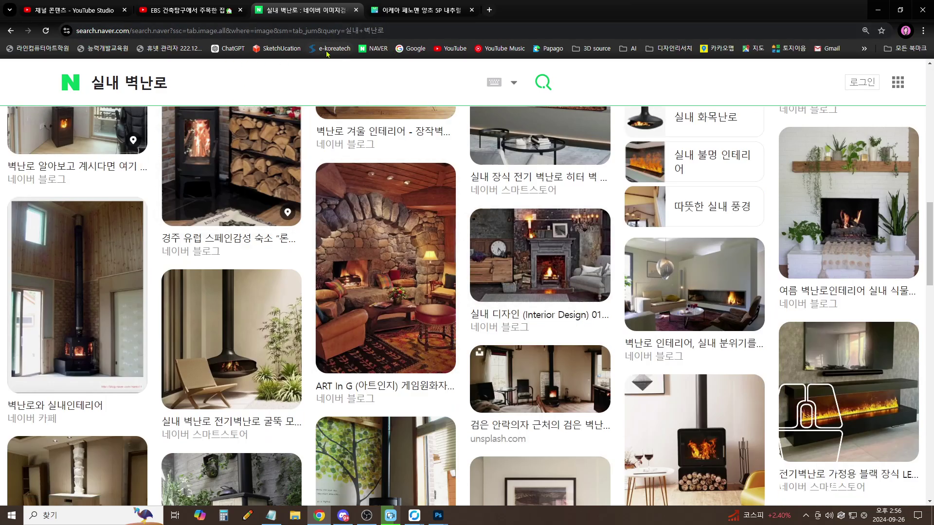
Search Google for 실내 벽난로 and scroll the results.
click(414, 48)
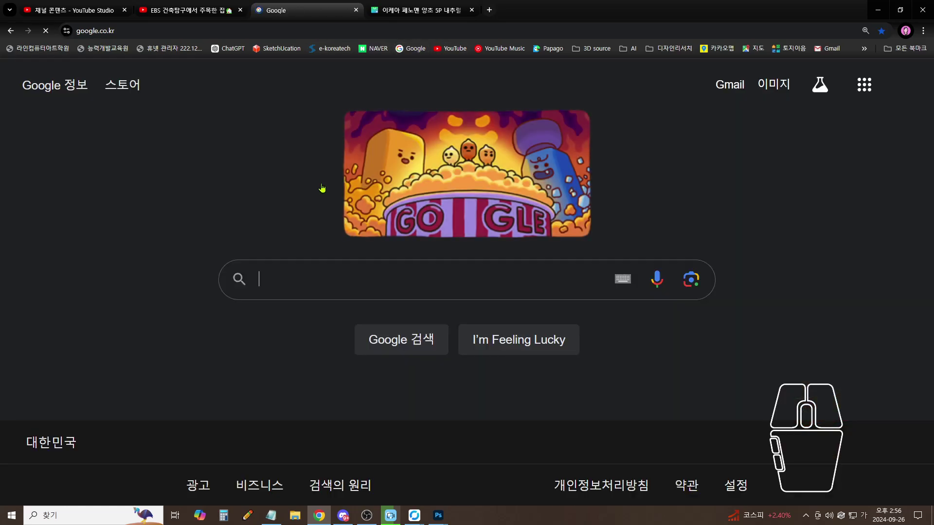
text(실내 벽난로)
key(Return)
scroll(363, 281, down, 6)
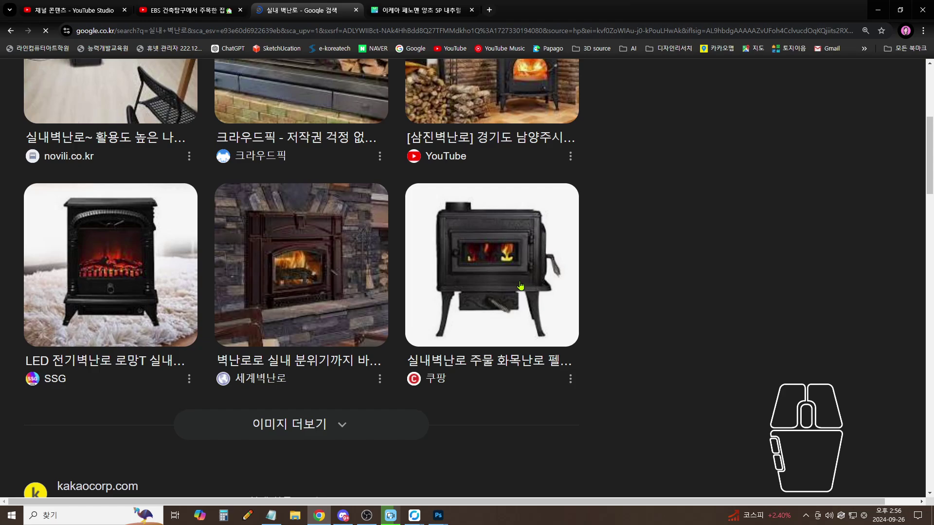
scroll(395, 237, down, 8)
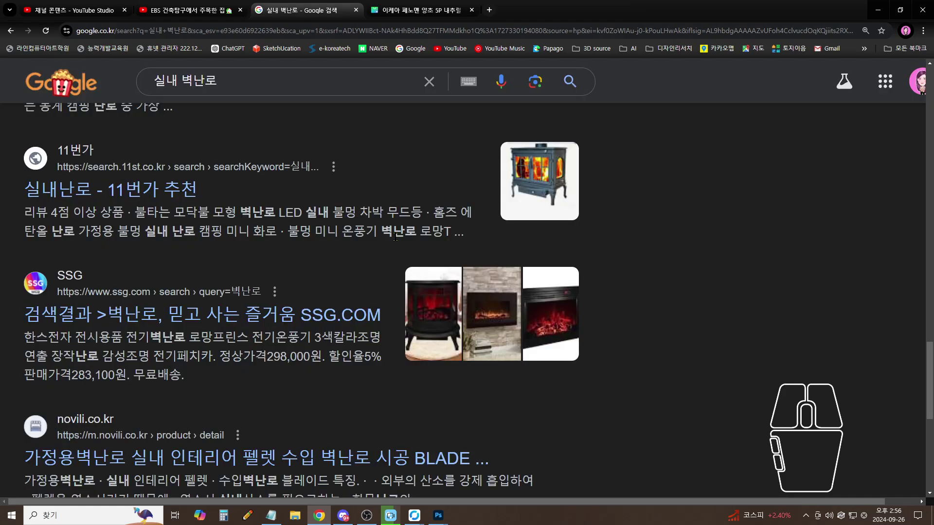
scroll(395, 237, down, 8)
scroll(395, 237, up, 13)
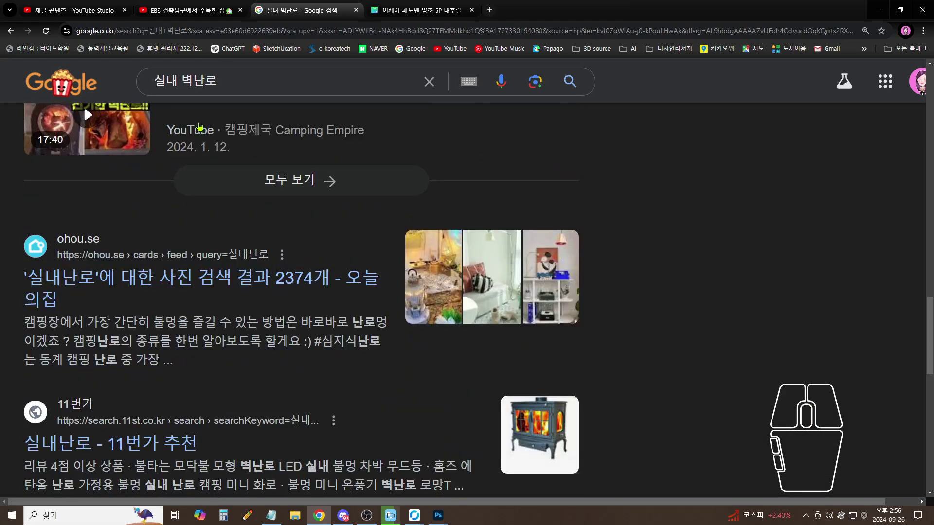
scroll(200, 126, up, 3)
Change the Google query to 벽난로 and search again.
drag(217, 80, 145, 77)
text(벽ㄴ)
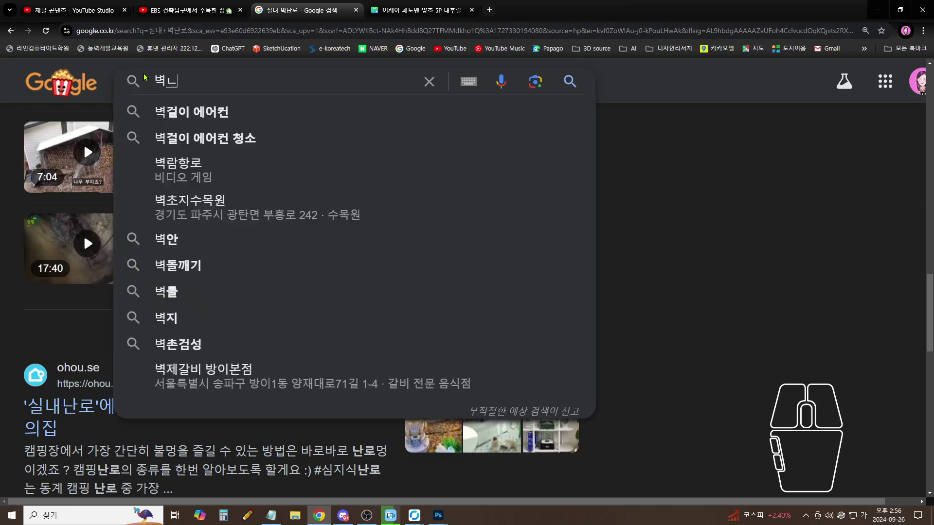
text(난로)
key(Return)
scroll(291, 170, down, 3)
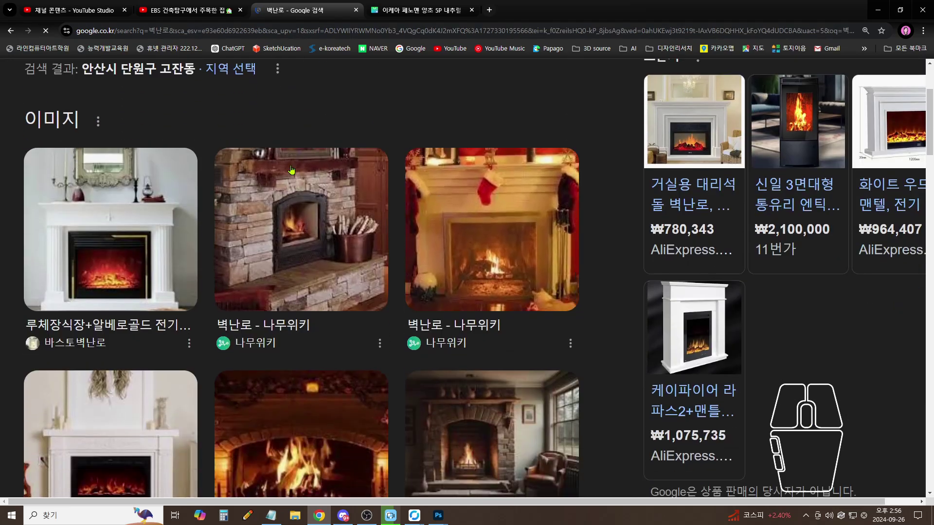
scroll(291, 170, up, 5)
Browse Google image results for 벽난로, then return to the Naver home page.
click(92, 152)
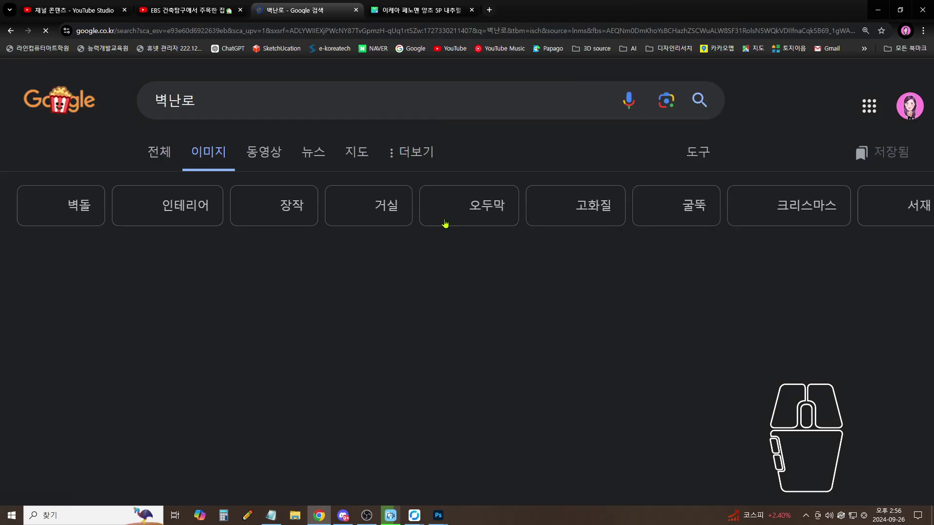
scroll(445, 223, down, 5)
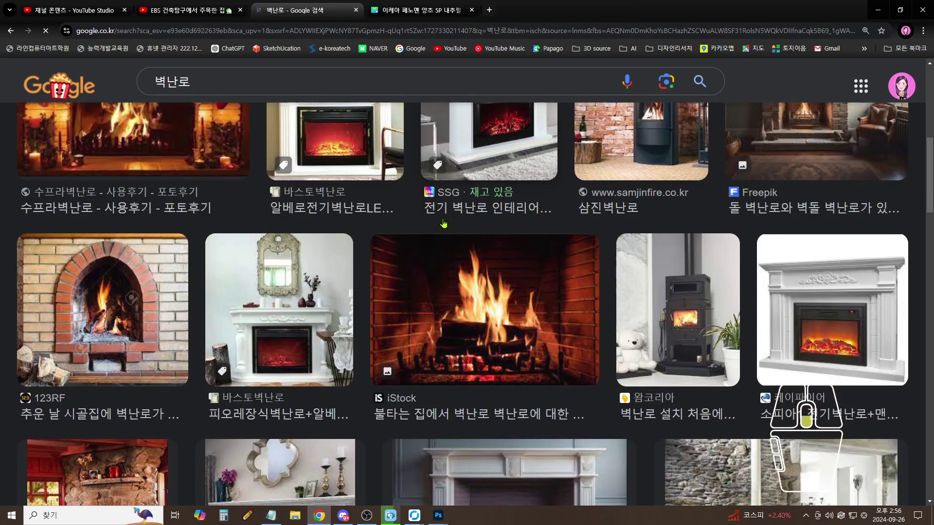
scroll(444, 223, down, 10)
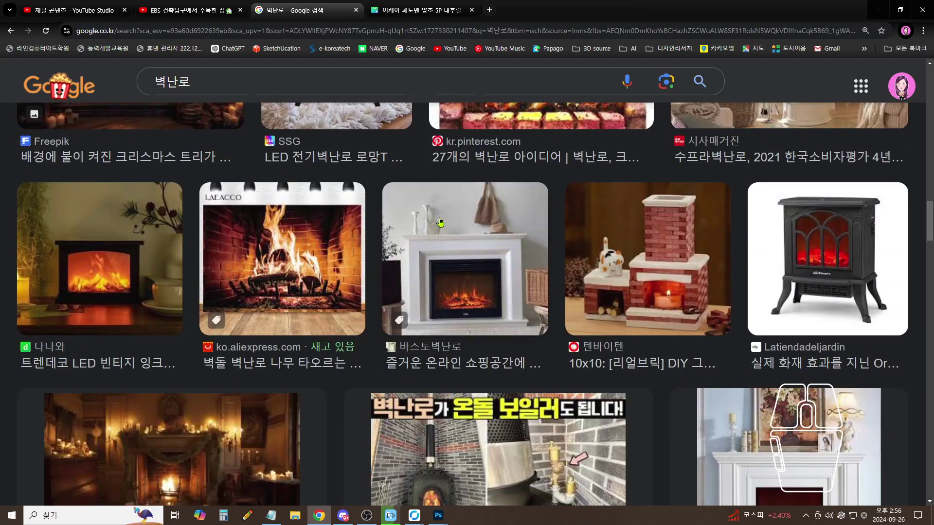
scroll(440, 223, down, 5)
scroll(441, 223, down, 7)
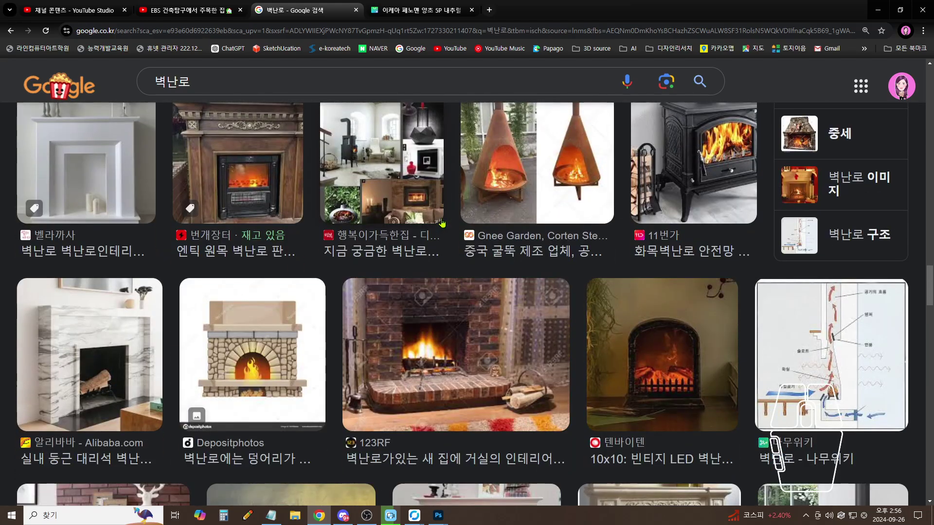
scroll(442, 223, down, 10)
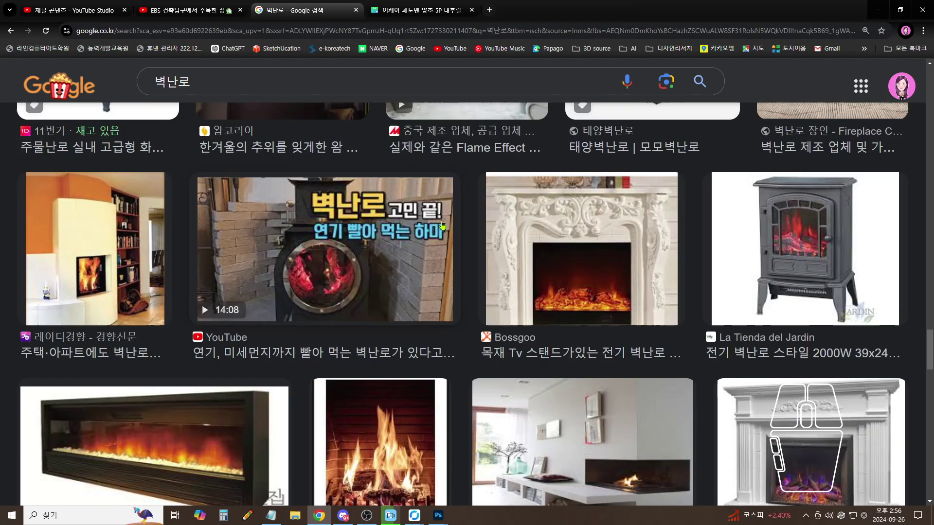
scroll(442, 224, down, 3)
scroll(441, 224, up, 3)
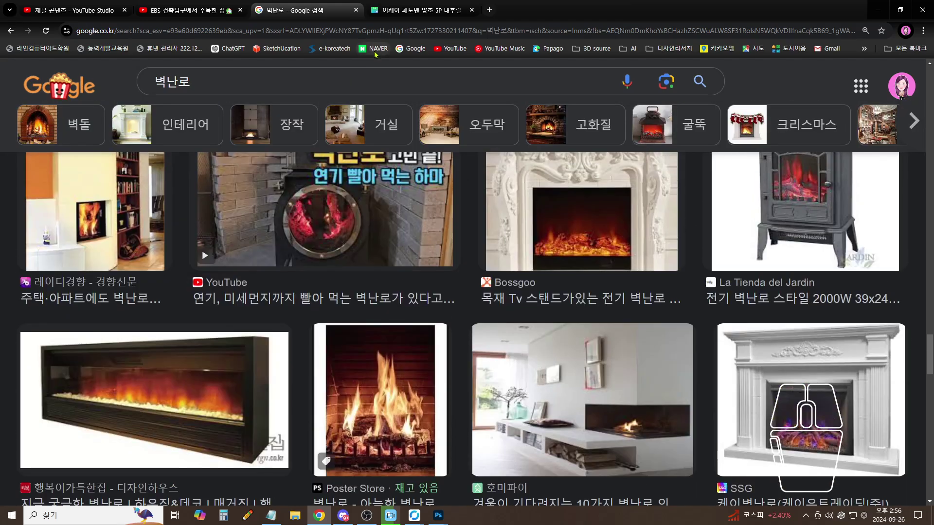
click(376, 49)
Search Naver for 벽난로, enlarge the results, and open the PLANIKA fireplace ad.
text(벽)
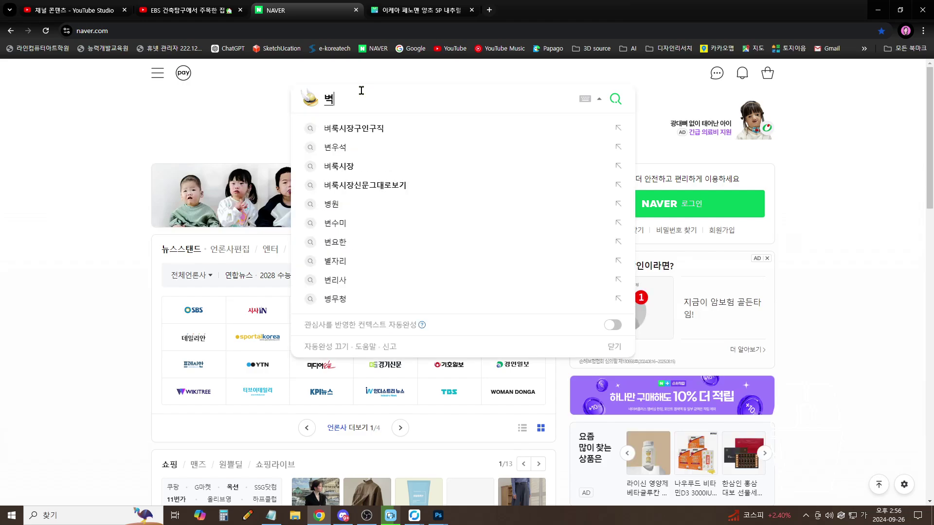
text(난로)
key(Return)
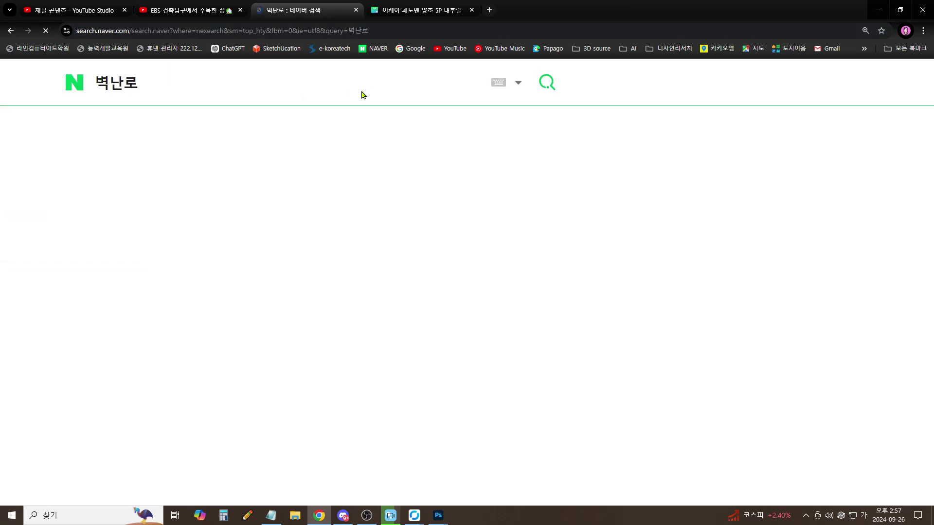
key(ctrl+plus)
key(ctrl+plus)
key(ctrl+plus)
scroll(457, 252, down, 3)
scroll(457, 252, down, 1)
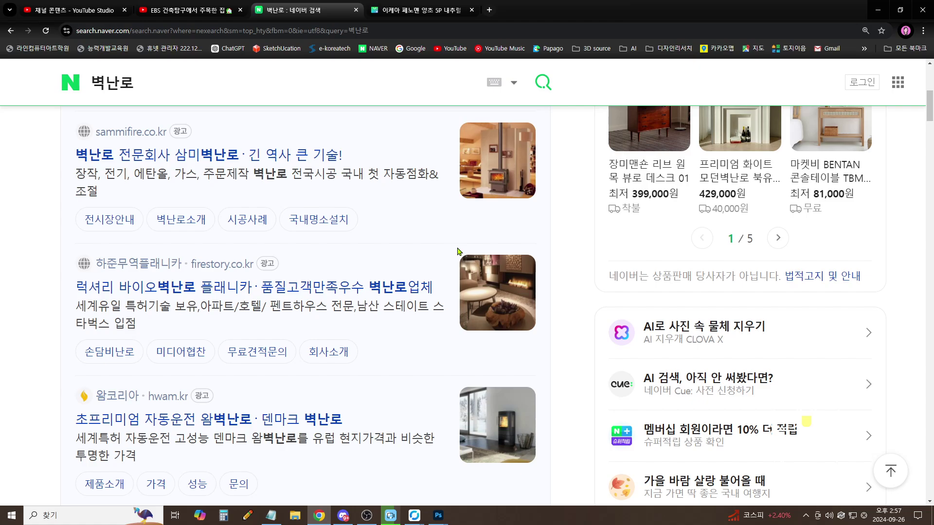
click(483, 324)
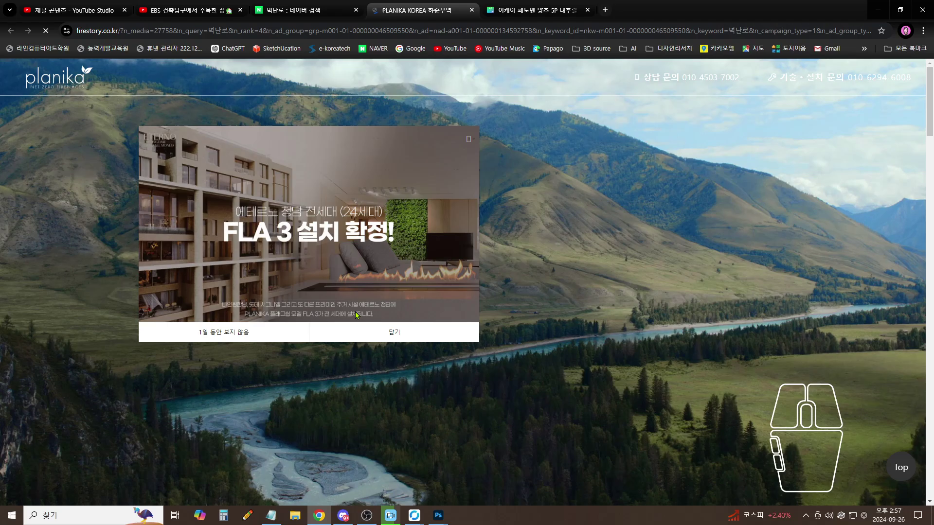
Scroll through the PLANIKA fireplace product pages and installation photos.
scroll(355, 314, down, 5)
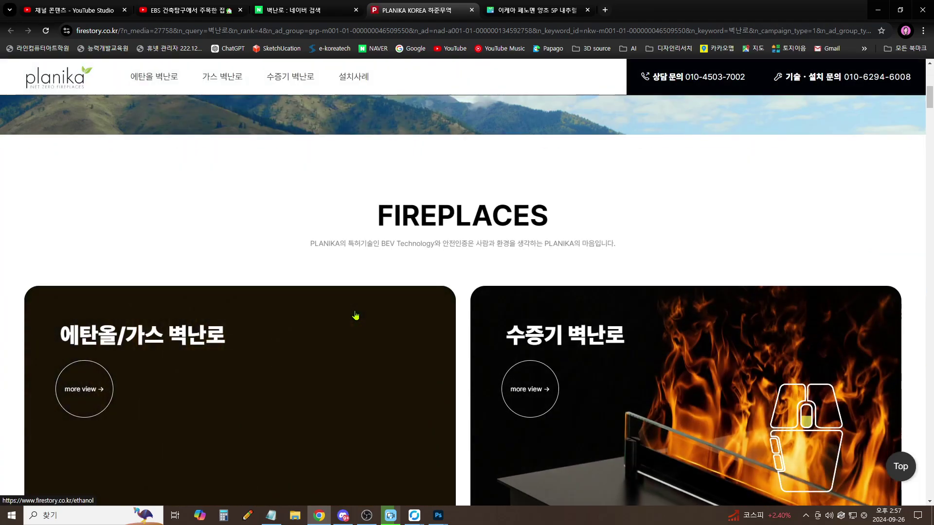
scroll(356, 315, down, 3)
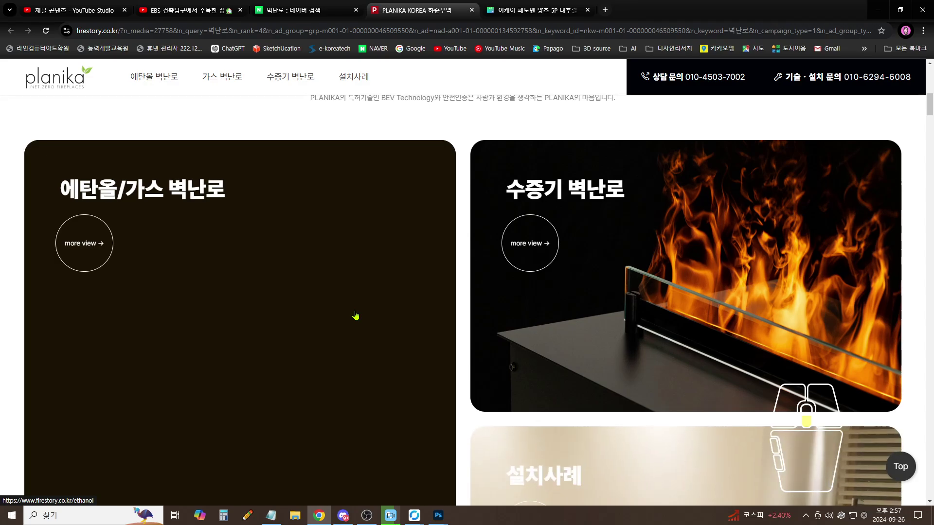
scroll(356, 316, down, 10)
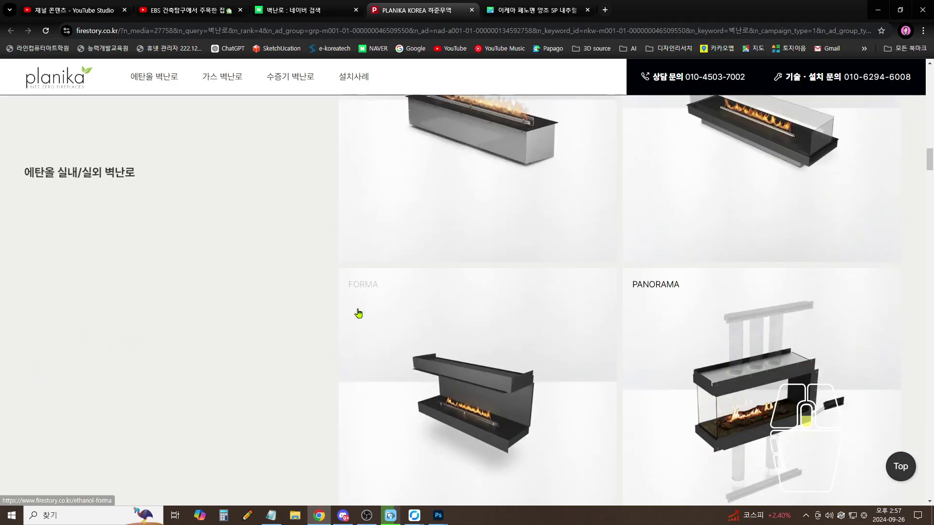
scroll(359, 313, up, 3)
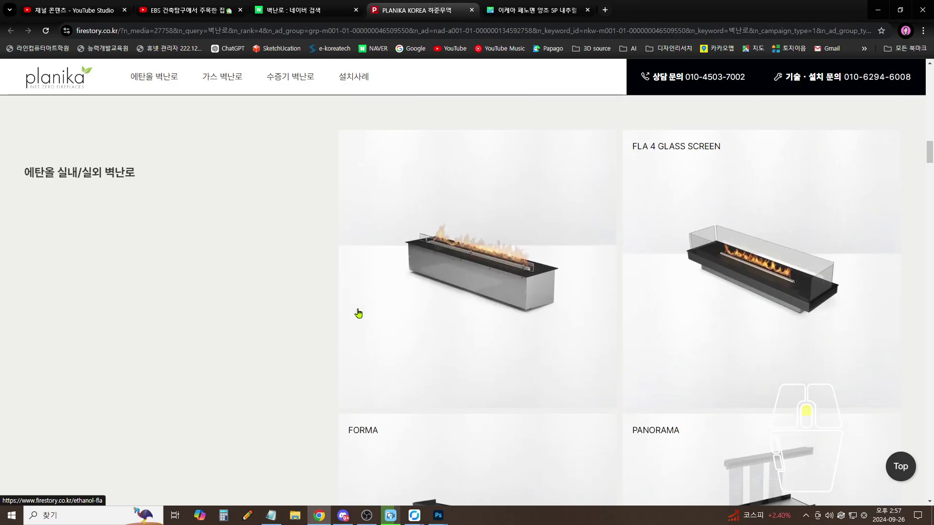
scroll(359, 314, down, 10)
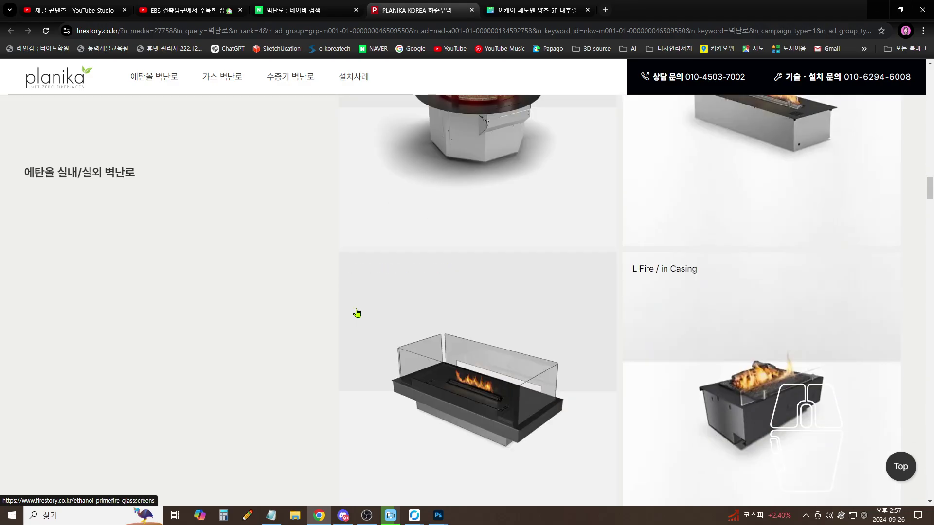
scroll(356, 313, down, 2)
scroll(356, 313, down, 7)
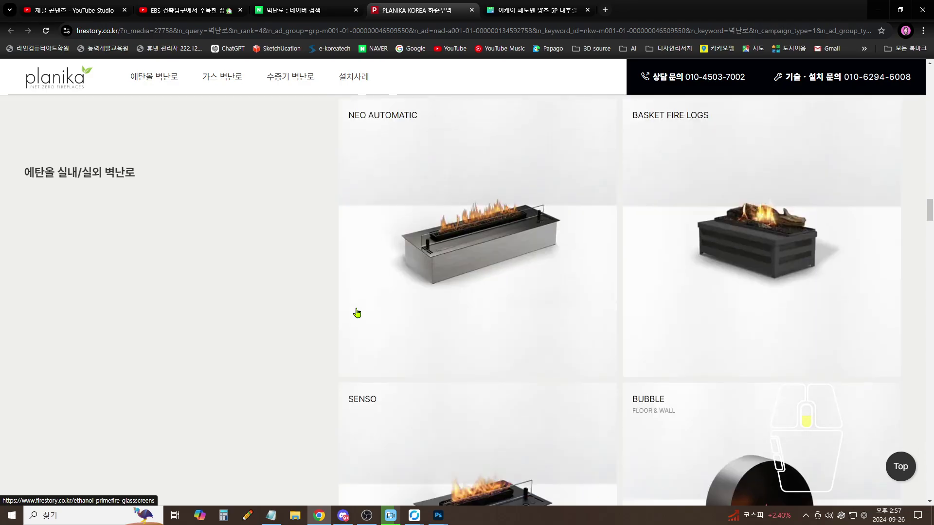
scroll(491, 201, down, 5)
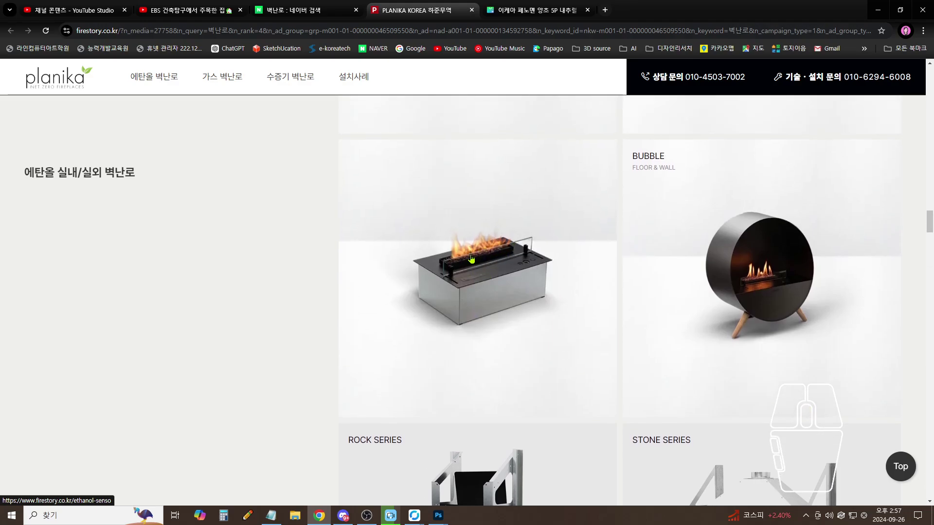
scroll(523, 325, down, 6)
scroll(513, 325, down, 7)
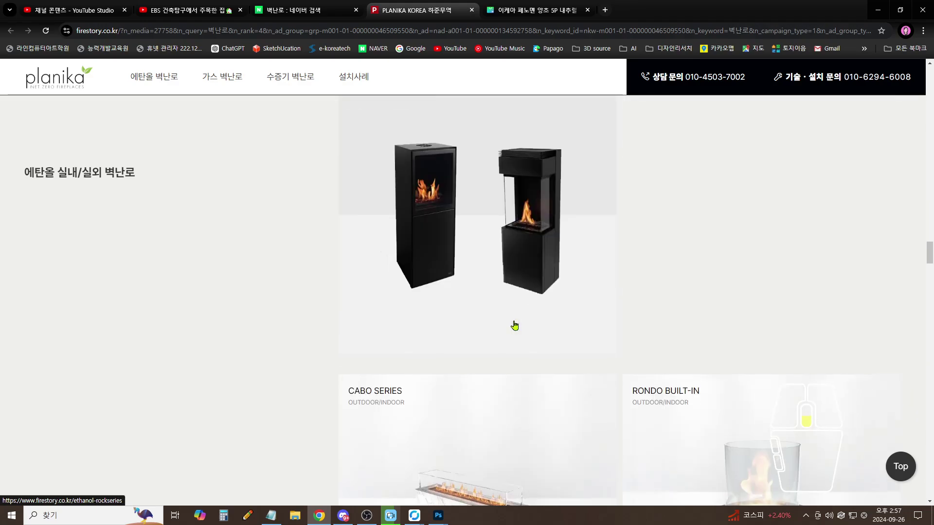
scroll(518, 273, down, 6)
scroll(516, 282, down, 2)
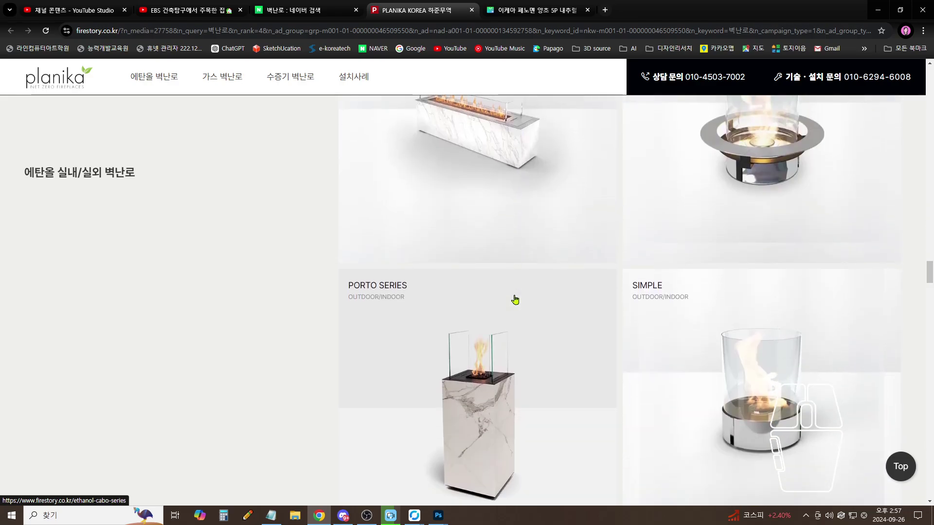
scroll(516, 284, up, 3)
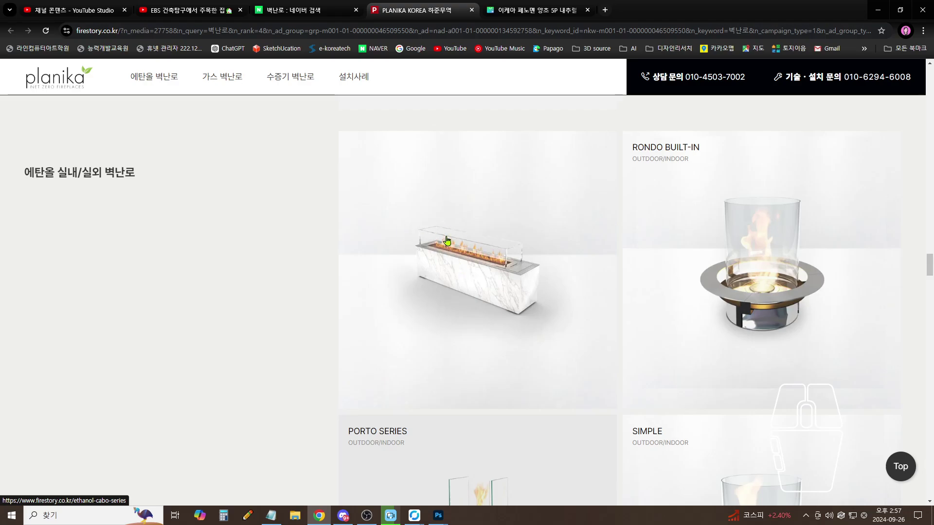
scroll(529, 273, down, 20)
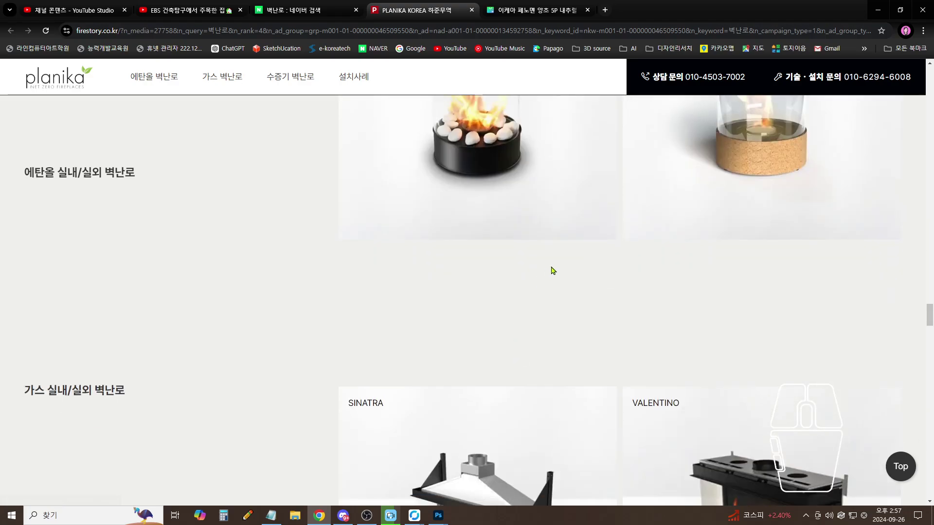
scroll(651, 250, down, 5)
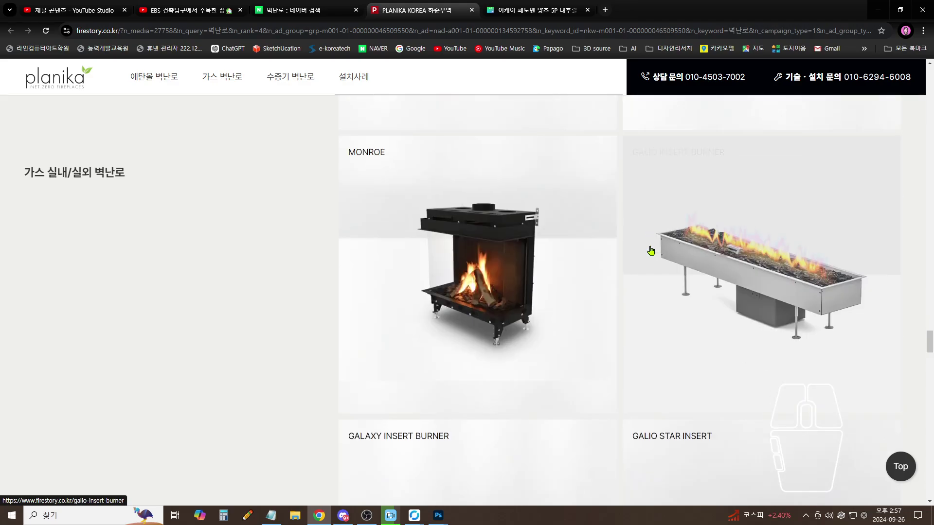
scroll(748, 286, down, 7)
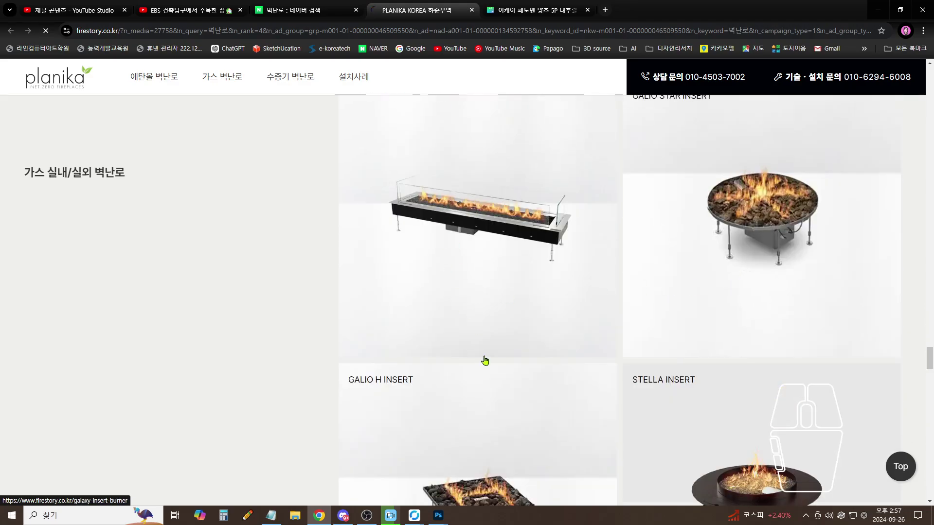
scroll(482, 357, down, 20)
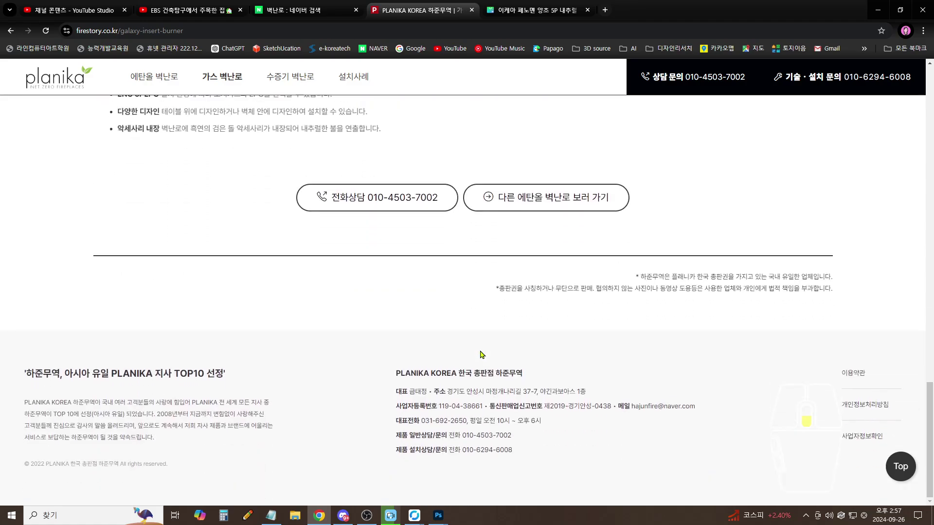
scroll(474, 341, up, 15)
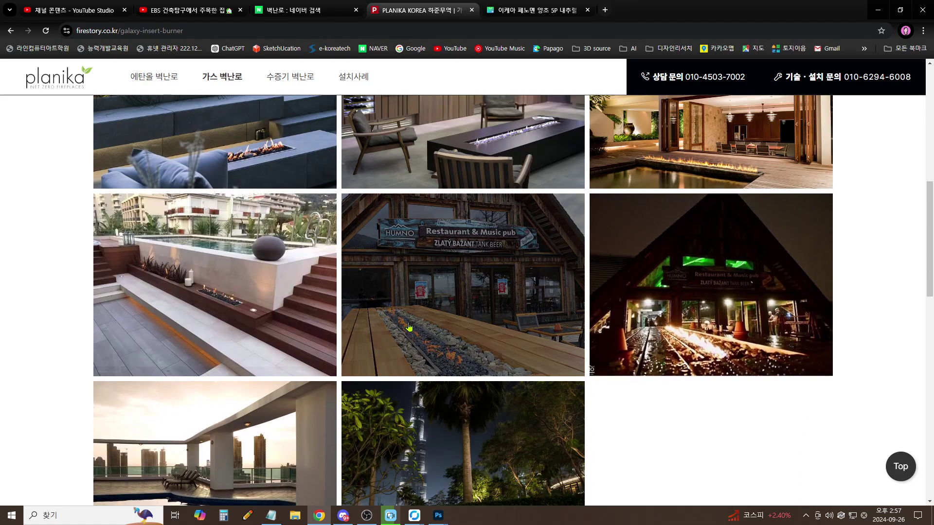
scroll(409, 327, up, 2)
View the Restaurant & Music pub photo full size, then keep browsing the gallery.
click(448, 450)
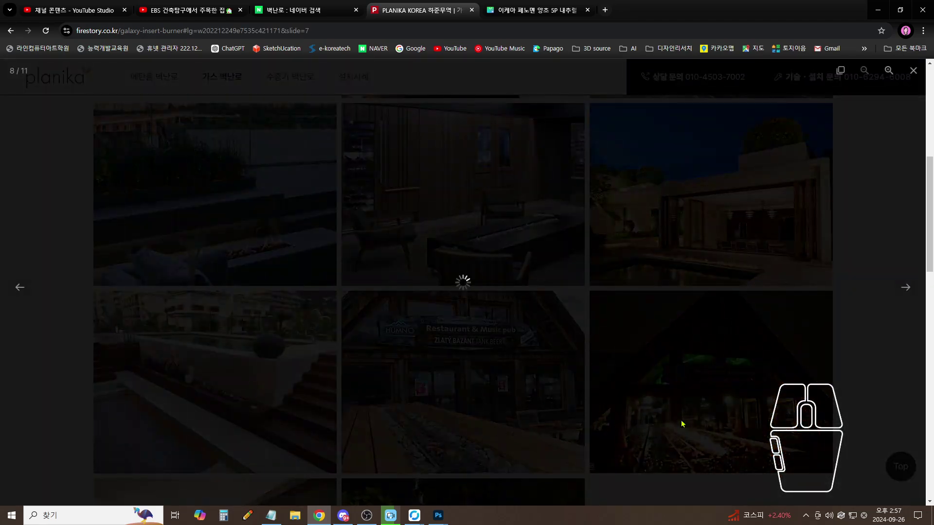
click(10, 30)
scroll(339, 350, up, 4)
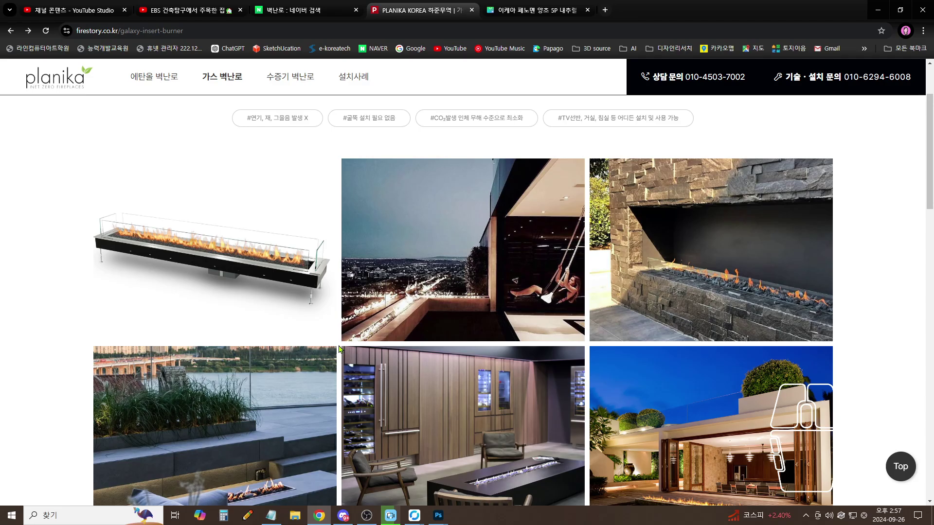
scroll(339, 349, up, 2)
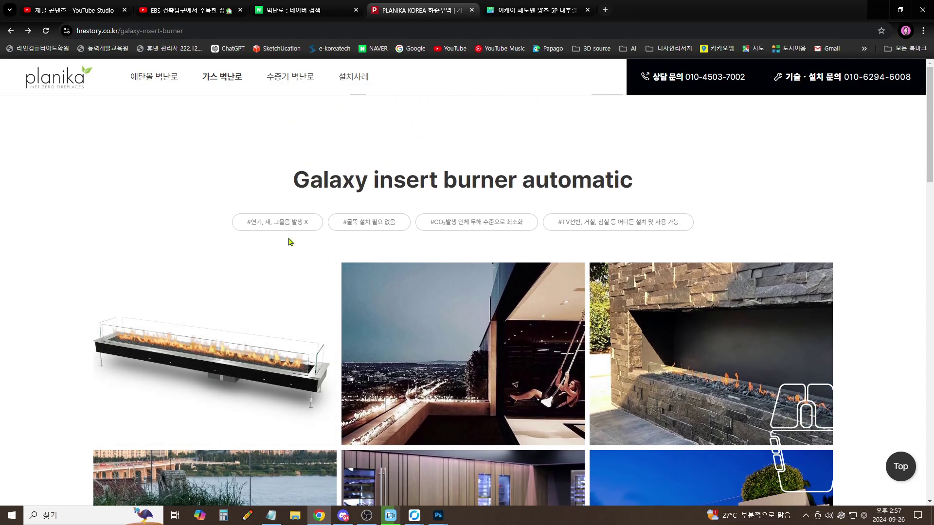
scroll(288, 265, down, 15)
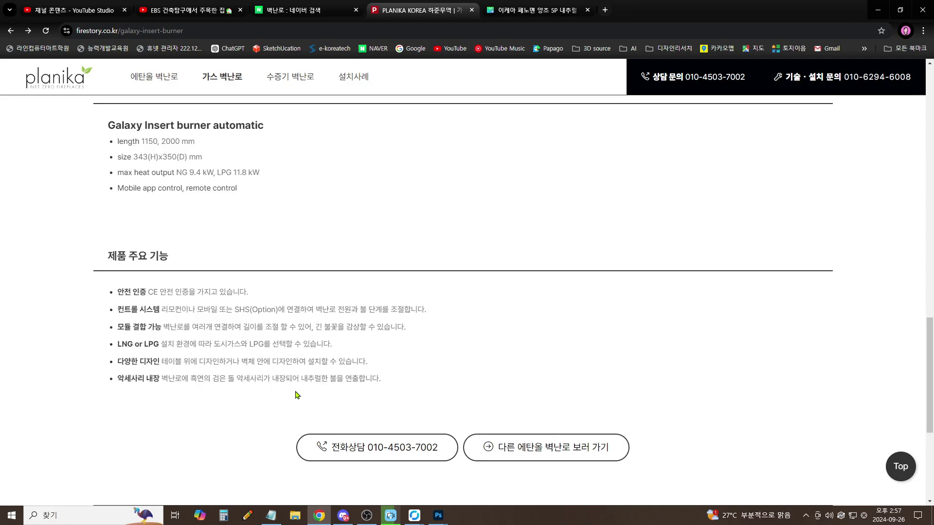
scroll(297, 393, up, 15)
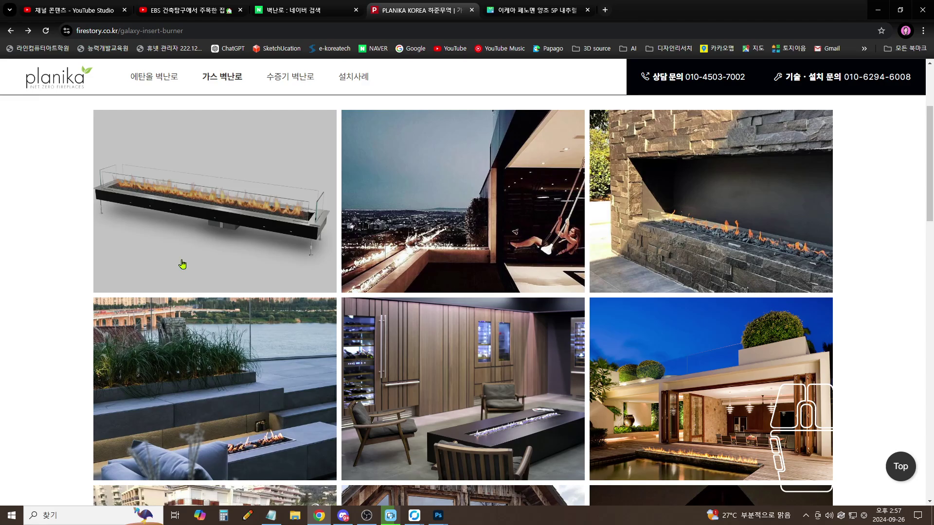
scroll(185, 263, up, 1)
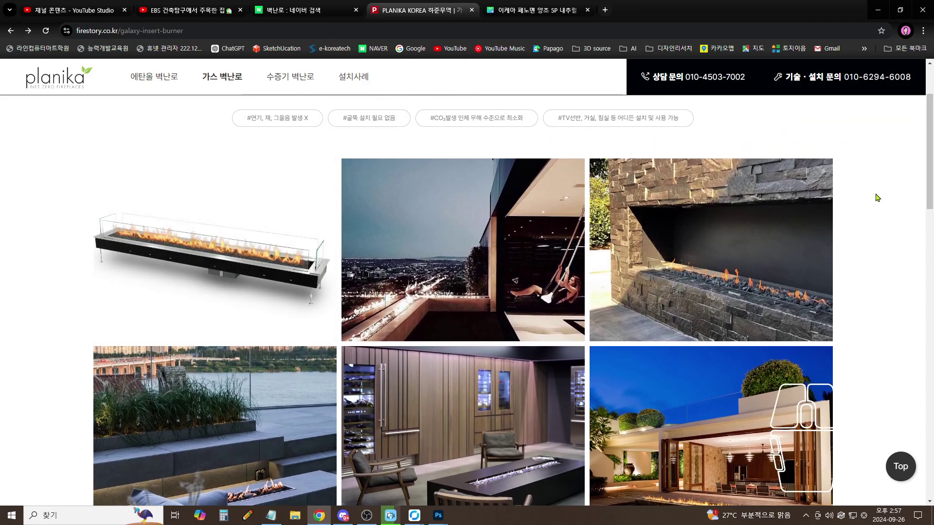
scroll(884, 197, down, 6)
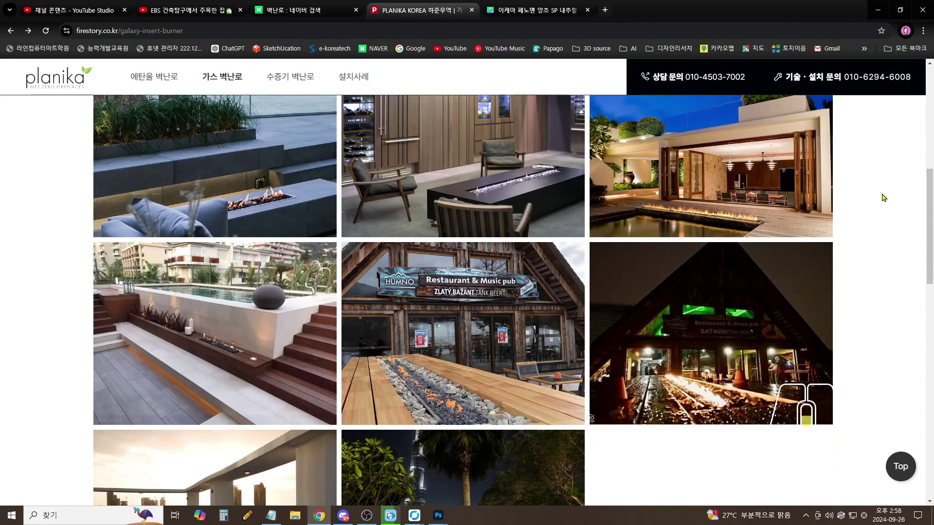
scroll(884, 198, down, 6)
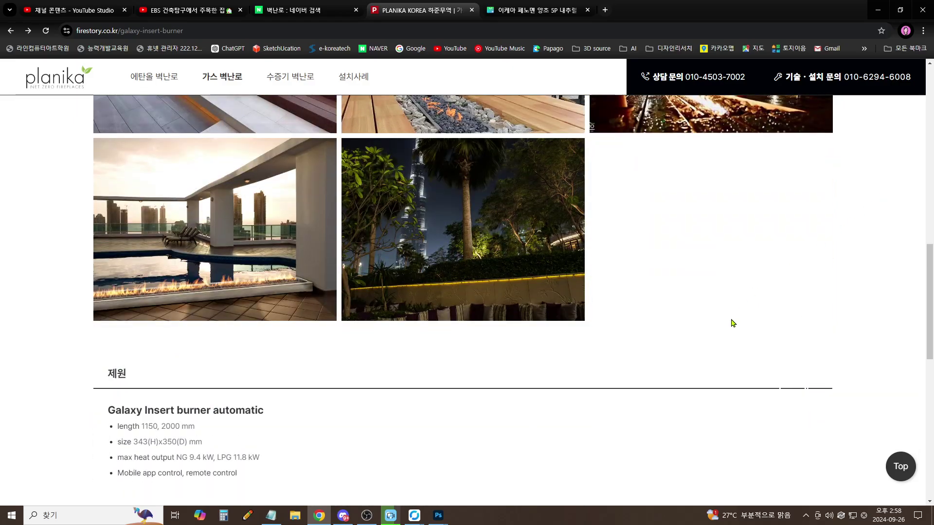
scroll(736, 322, up, 7)
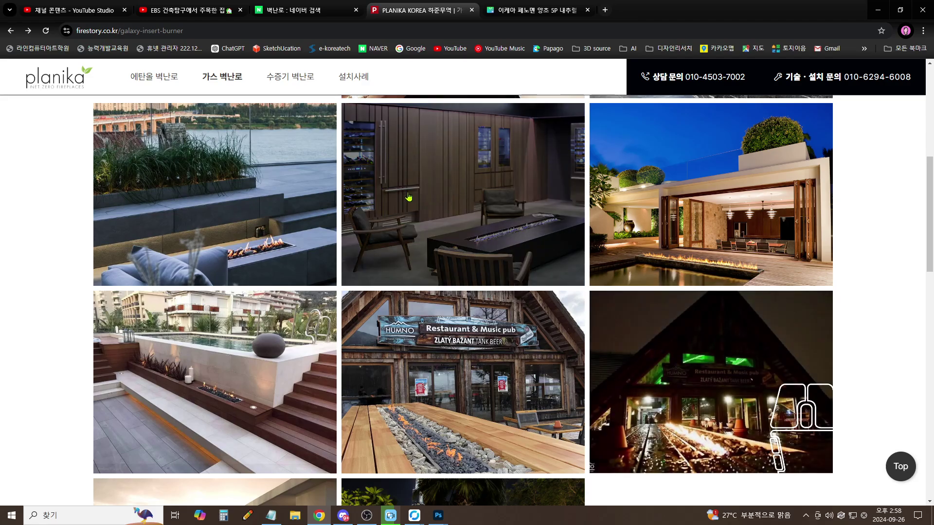
Capture the lounge fireplace photo and paste it into the candle document in Photoshop.
key(super+shift+s)
drag(456, 213, 589, 277)
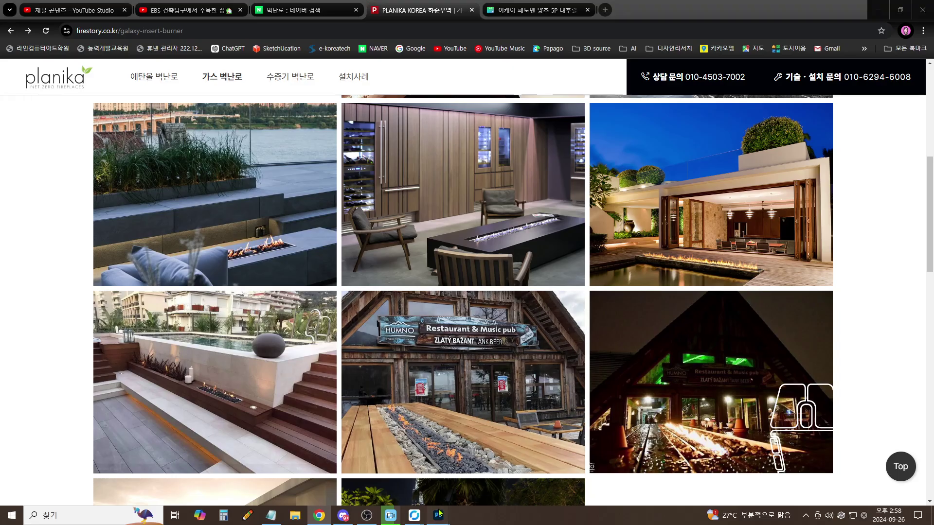
mouse_move(438, 513)
click(434, 477)
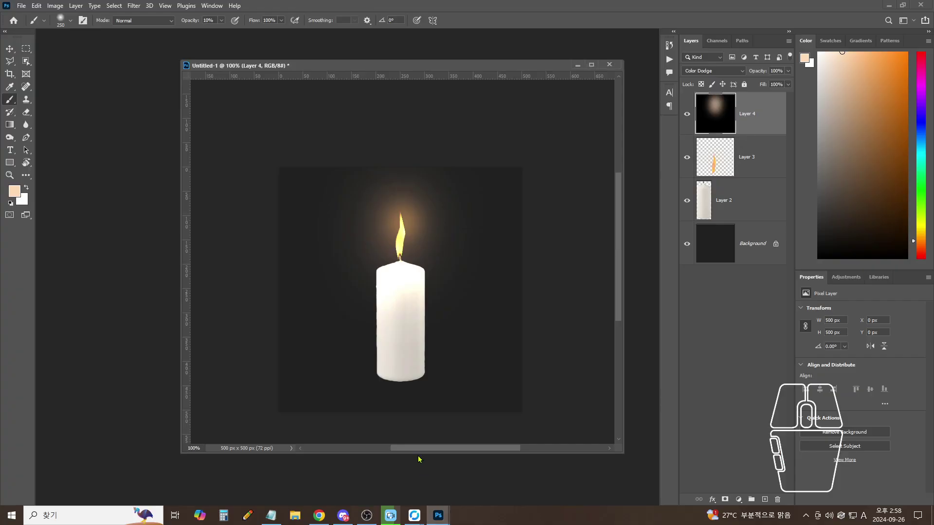
key(ctrl+v)
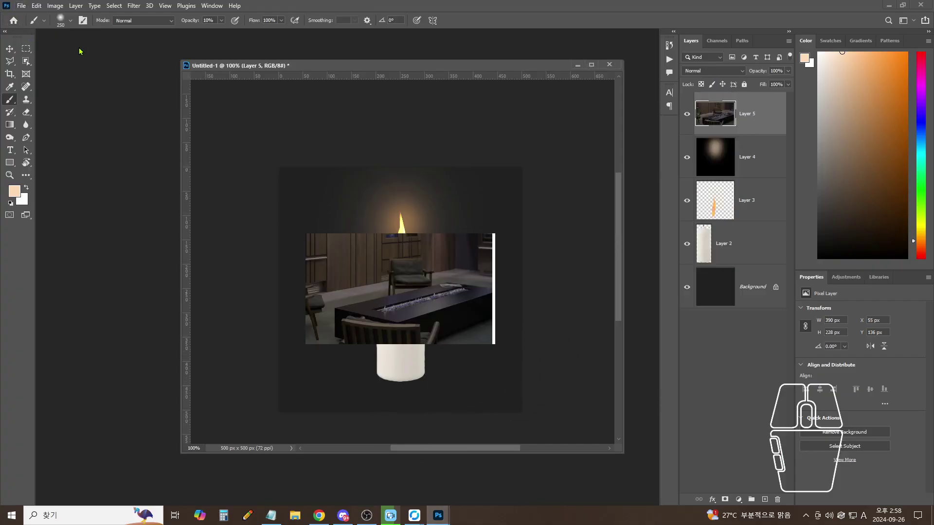
Paste the lounge photo into a new 390×228 px Clipboard-sized document.
key(ctrl+n)
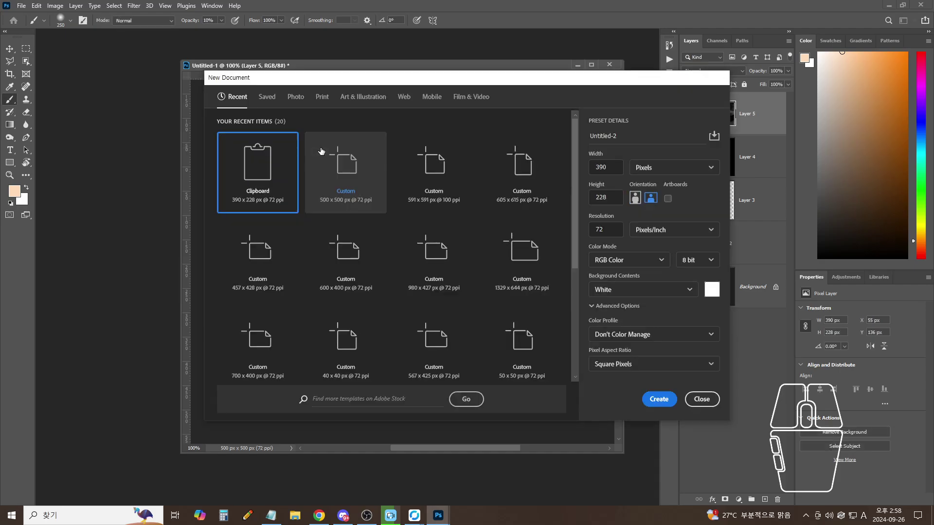
key(Return)
key(ctrl+v)
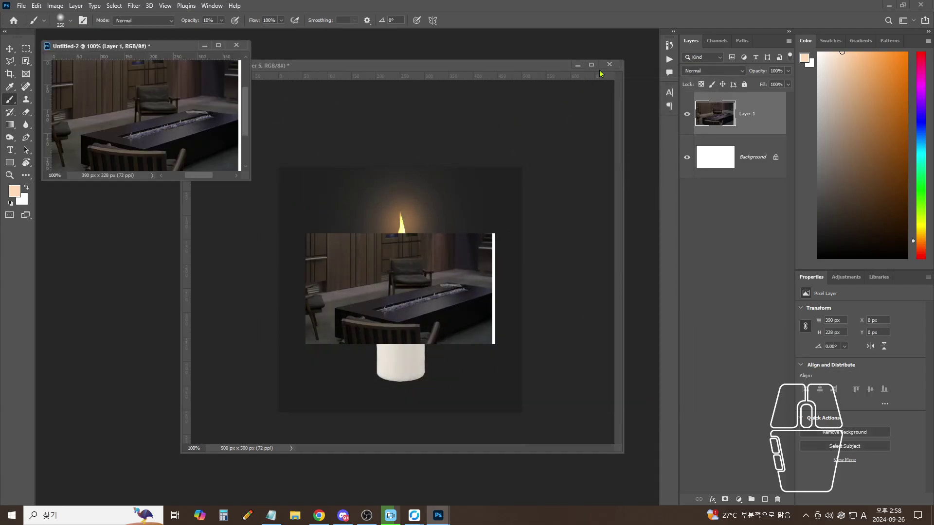
Close the candle composite without saving and enlarge the lounge document window.
click(472, 91)
key(ctrl+w)
key(n)
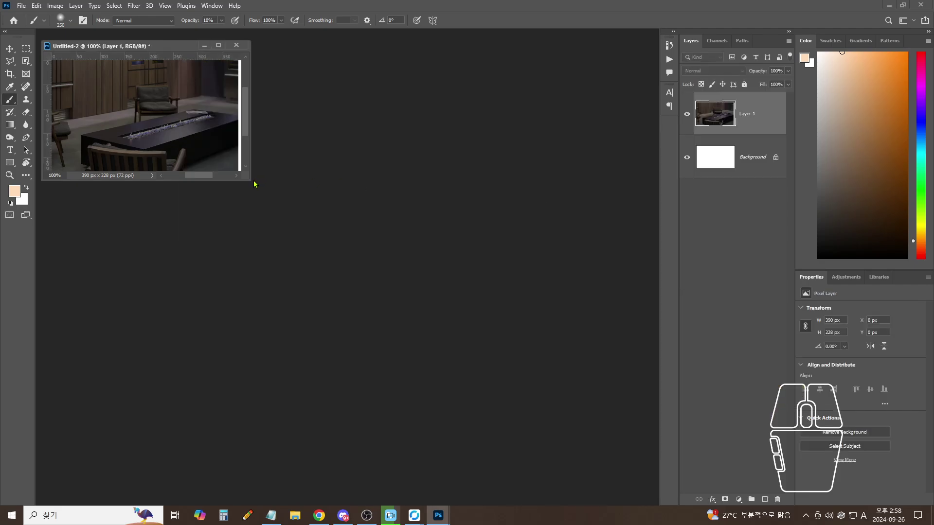
drag(249, 178, 572, 430)
Trace a six-point Pen path along the fire table's burner trough and add empty Layer 2.
key(ctrl+plus)
key(ctrl+plus)
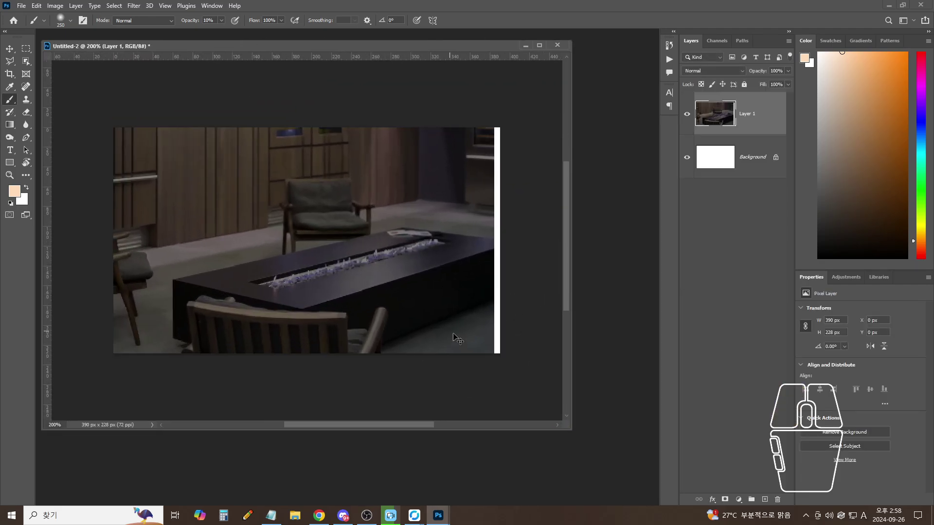
click(26, 137)
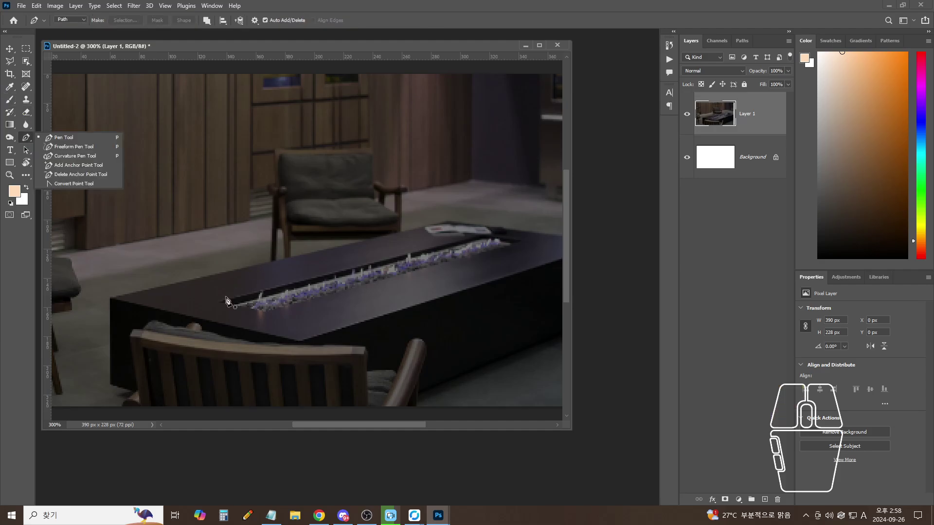
click(256, 314)
click(374, 275)
click(386, 274)
click(403, 270)
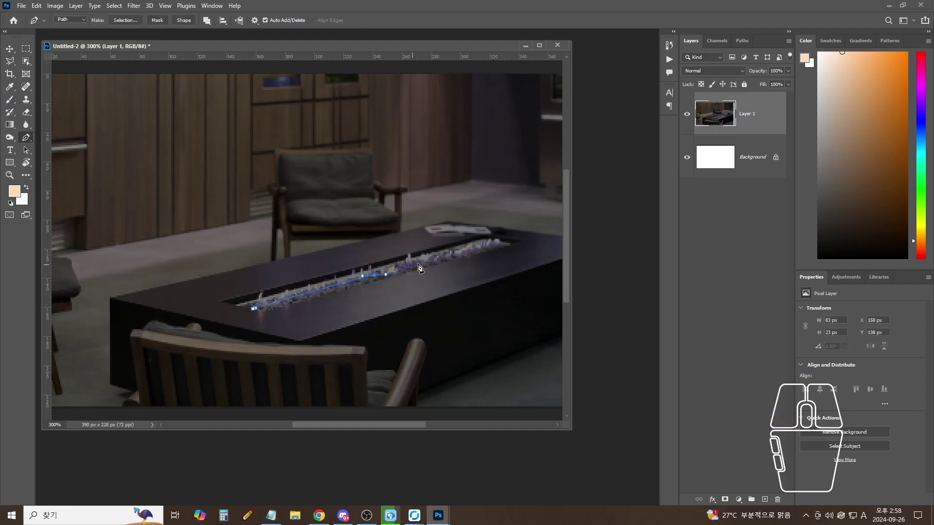
click(418, 263)
click(432, 258)
click(497, 240)
click(765, 499)
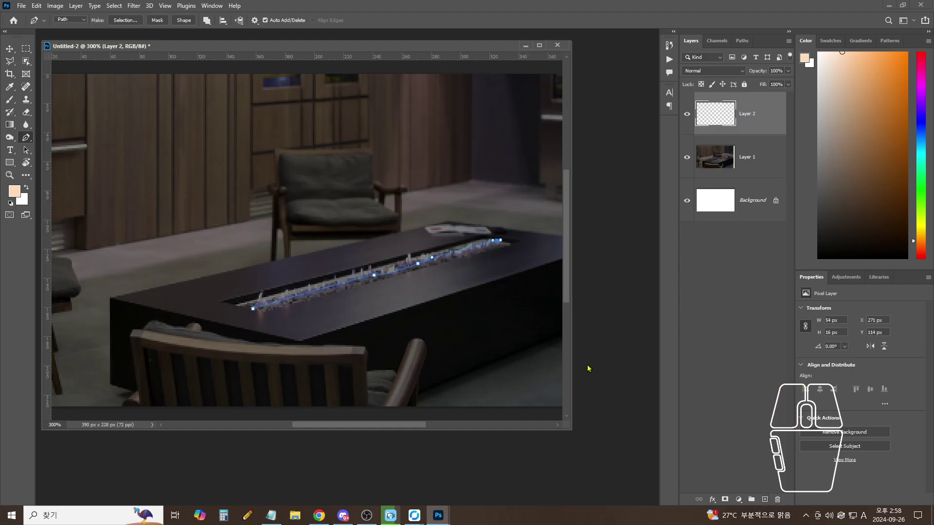
click(133, 5)
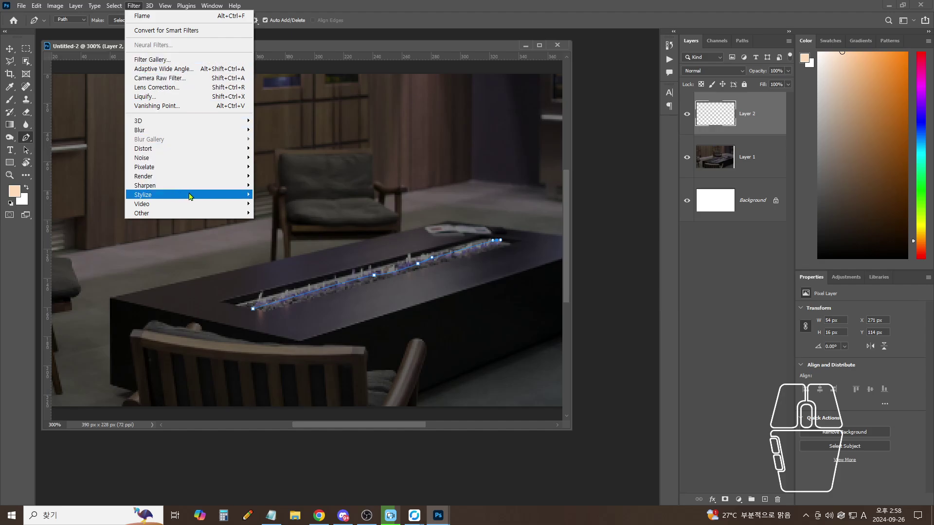
Open the Flame filter and set Flame Type to Multiple Flames Various Angle.
mouse_move(247, 179)
click(277, 176)
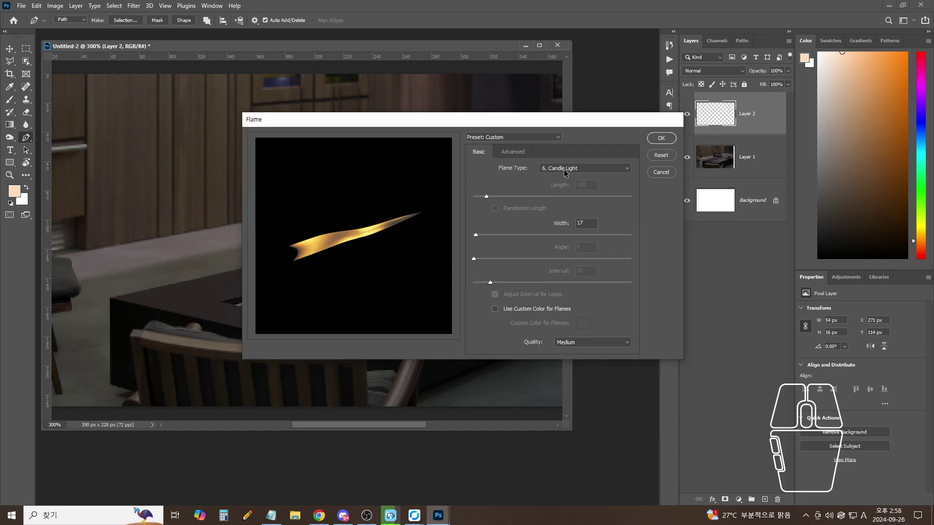
click(564, 169)
click(579, 170)
drag(560, 125, 708, 97)
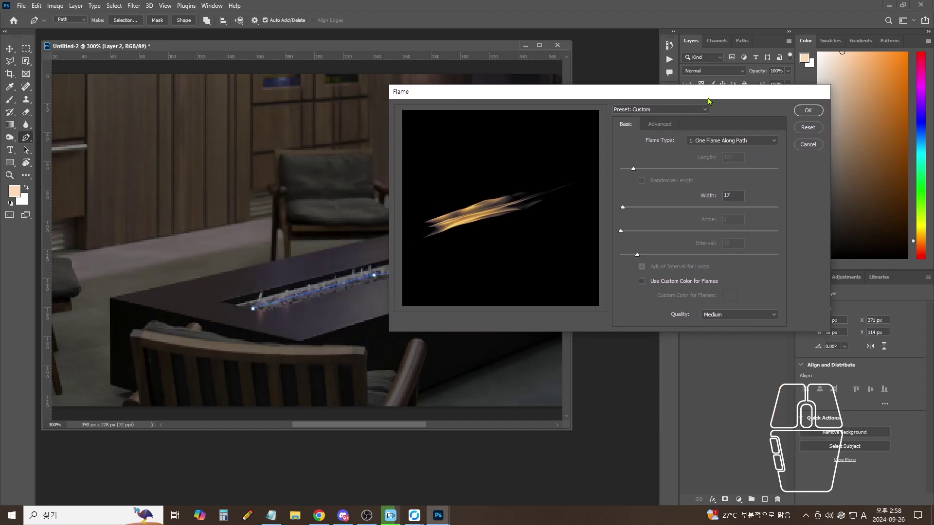
click(747, 144)
click(744, 161)
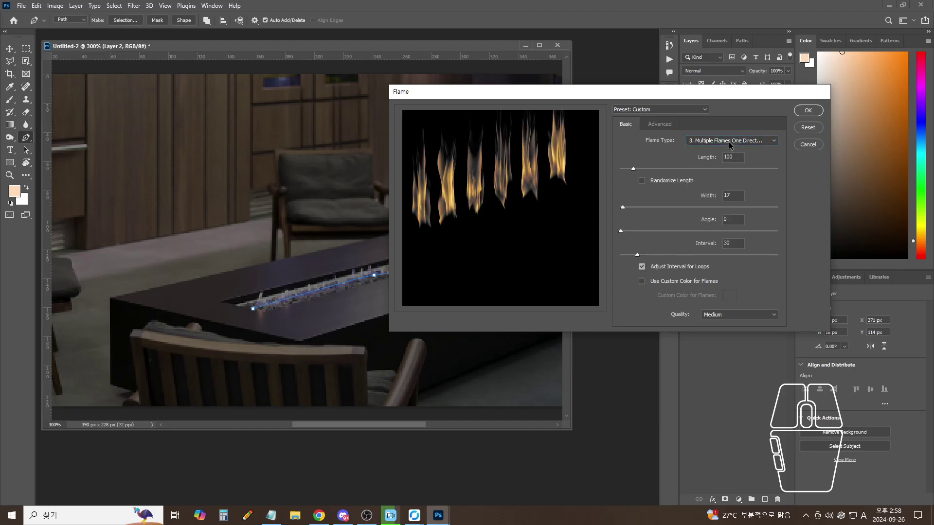
click(728, 141)
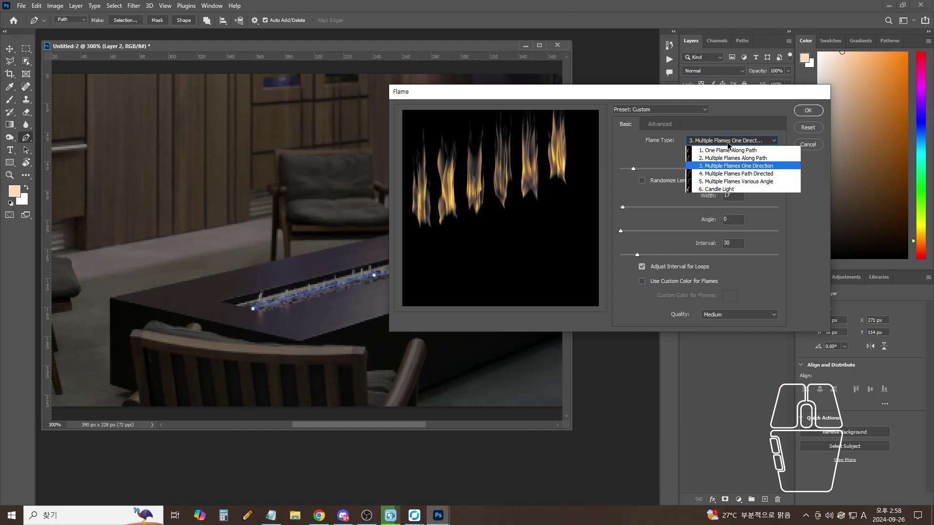
click(720, 174)
click(725, 143)
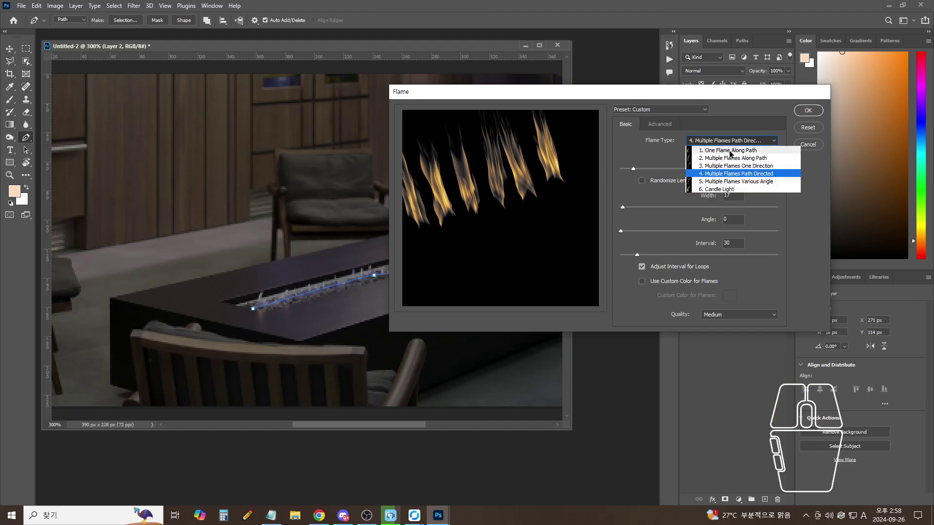
click(722, 183)
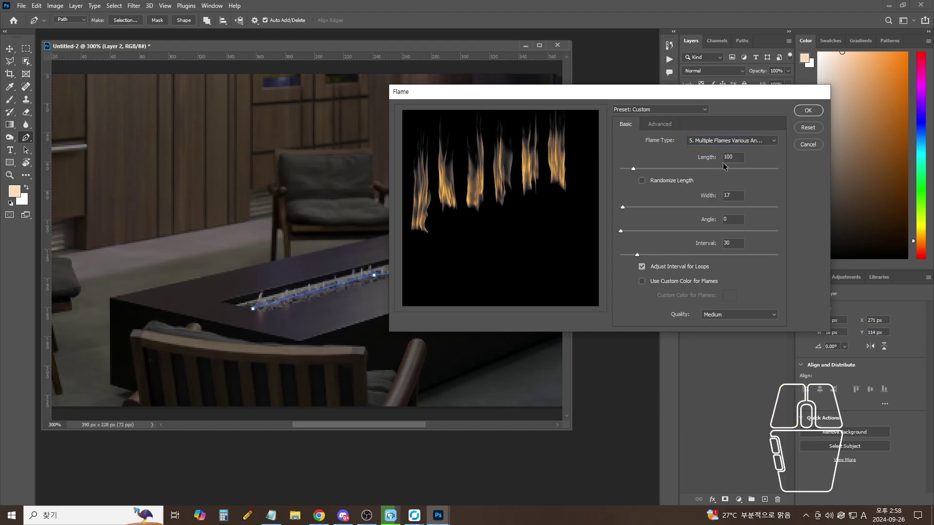
Set flame Length 53 and Width 20, then render the flames.
mouse_move(634, 168)
mouse_down()
mouse_move(688, 167)
mouse_move(627, 171)
mouse_up()
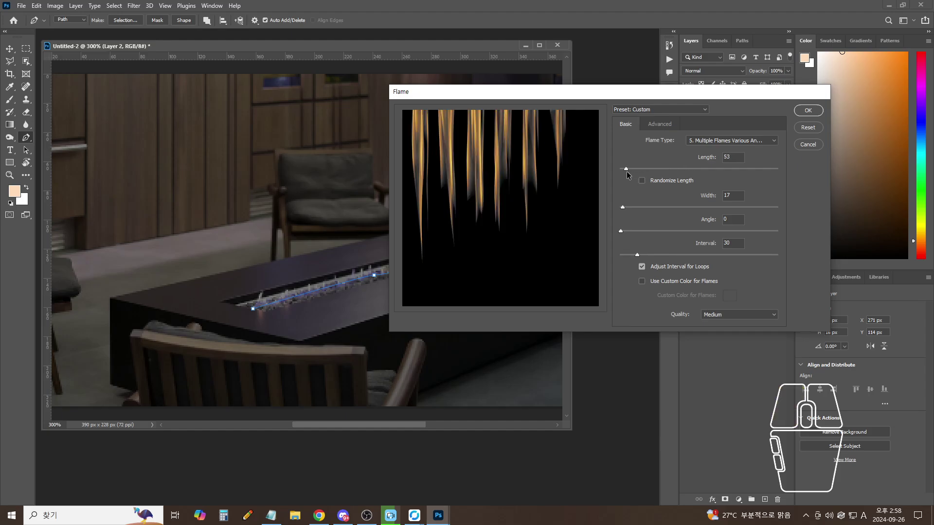
mouse_move(624, 208)
mouse_down()
mouse_move(646, 207)
mouse_move(621, 207)
mouse_up()
click(625, 205)
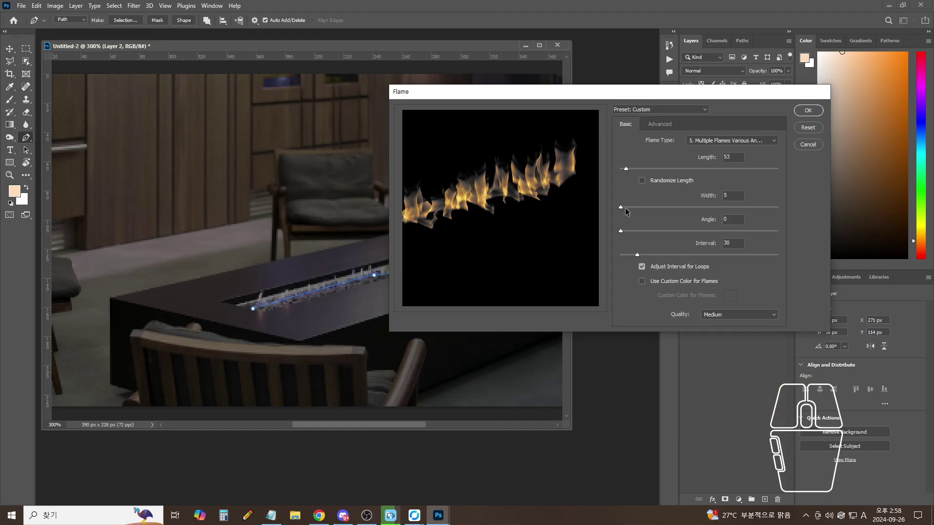
click(622, 208)
click(623, 208)
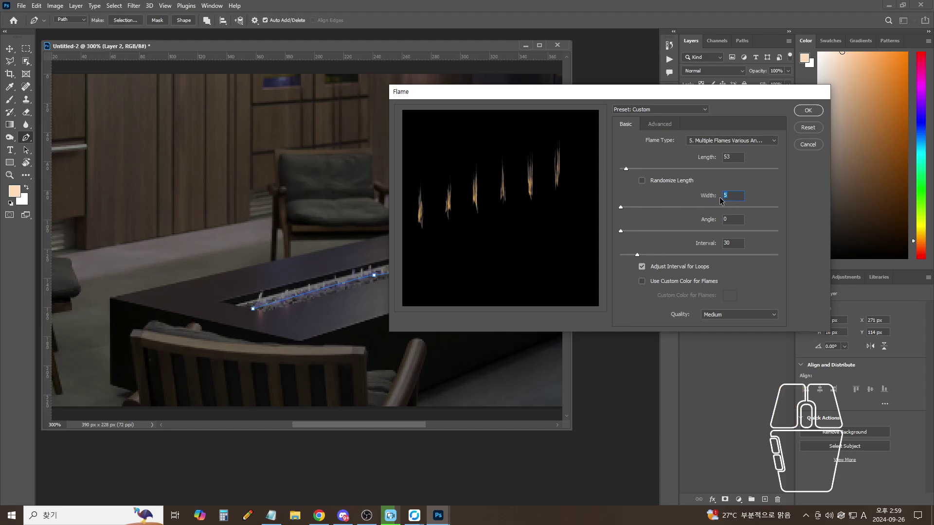
text(10)
key(Tab)
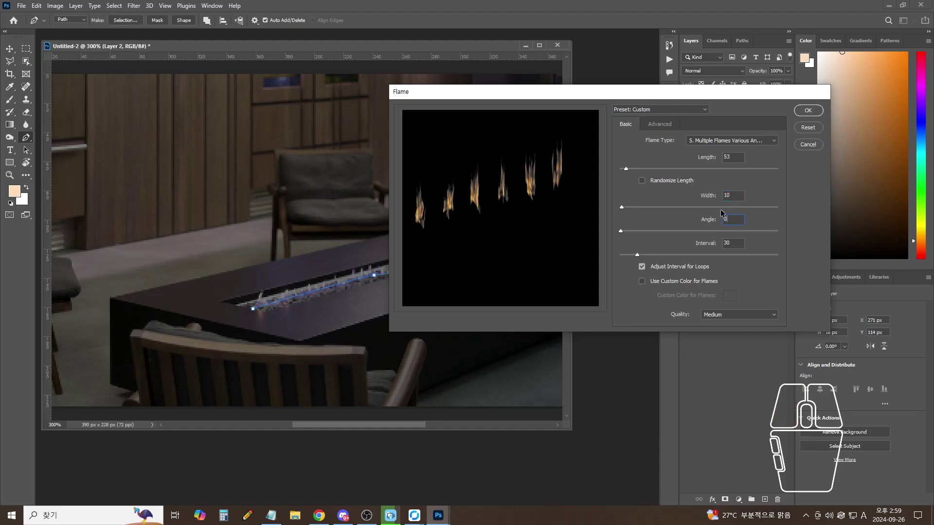
click(718, 196)
text(20)
key(Return)
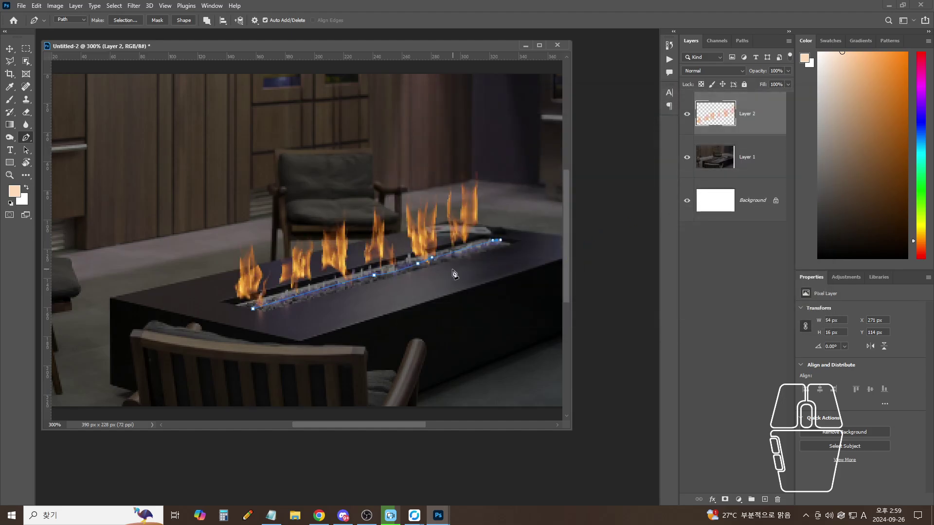
Set Layer 2's blend mode to Screen after previewing Color Dodge.
click(709, 72)
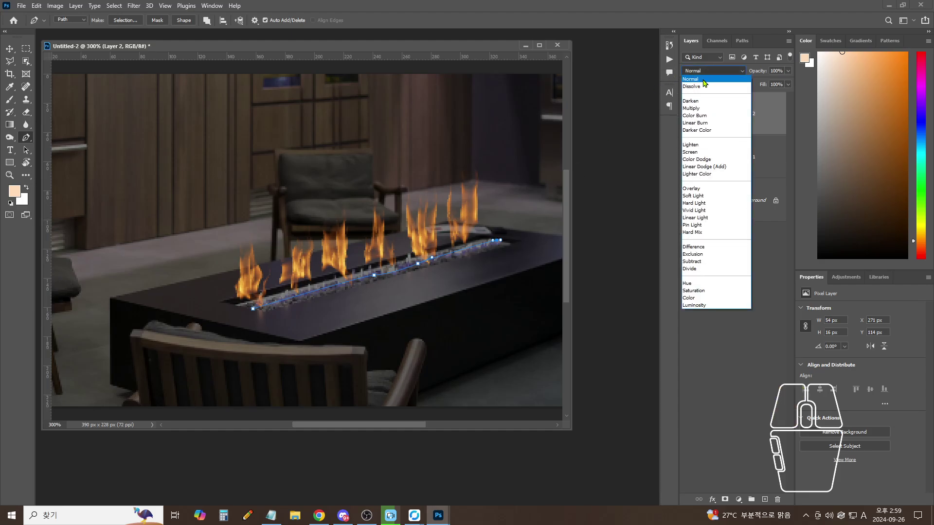
click(704, 153)
click(709, 73)
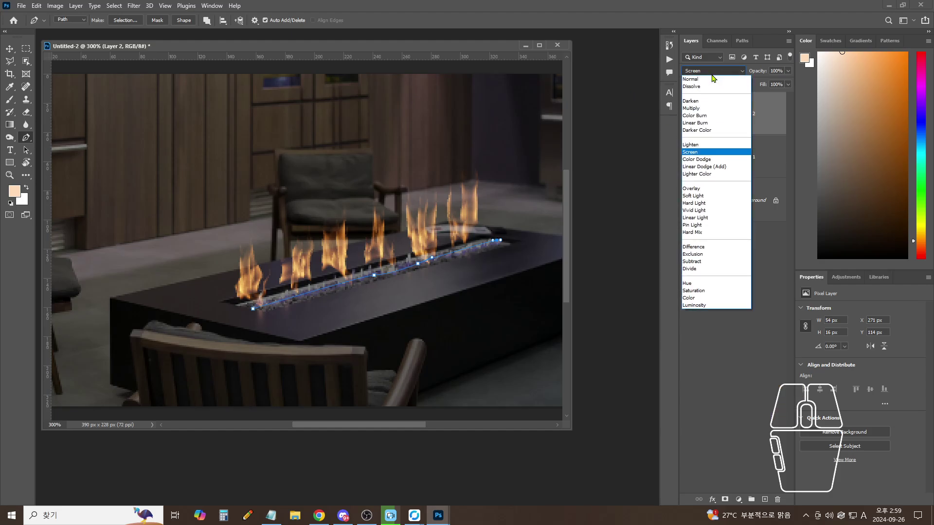
click(695, 152)
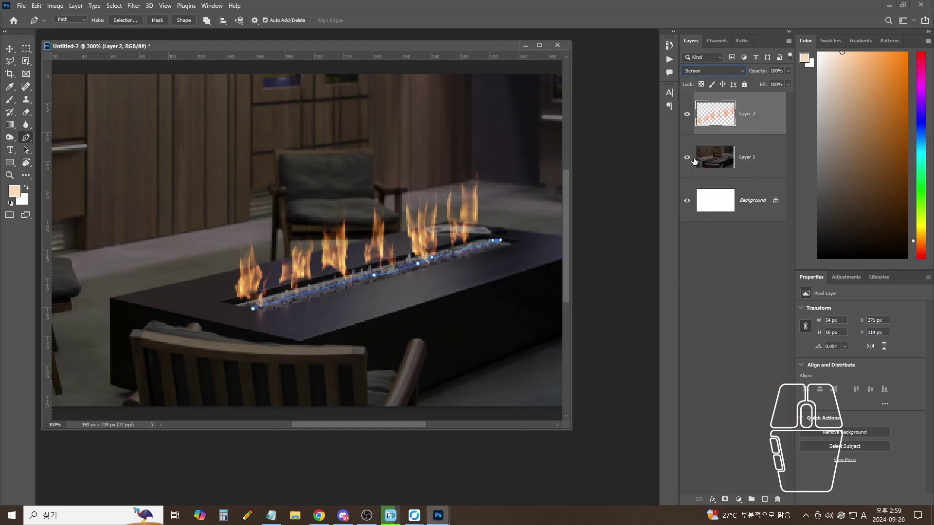
Delete the Work Path from the Paths panel.
key(ctrl+t)
key(Return)
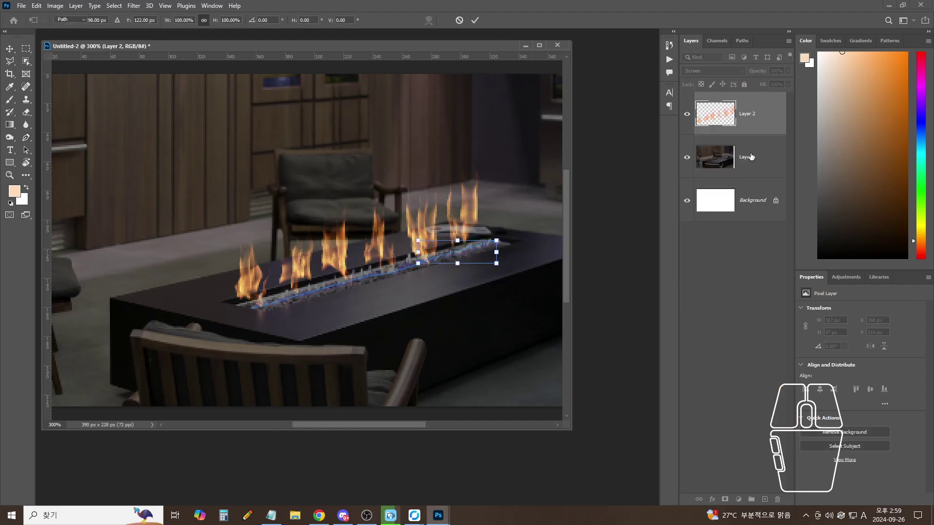
click(745, 42)
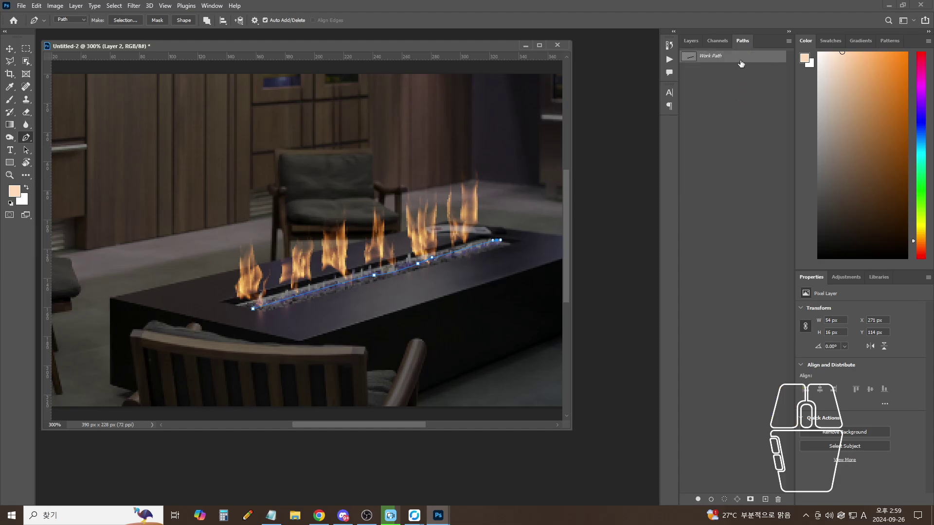
drag(741, 63, 778, 499)
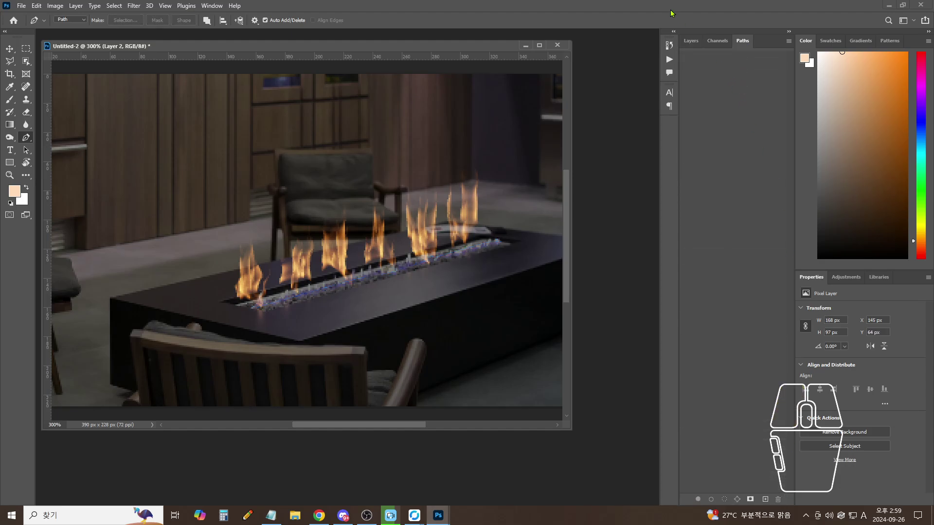
click(691, 41)
Scale, move and skew the flames to sit along the burner trough.
key(ctrl+t)
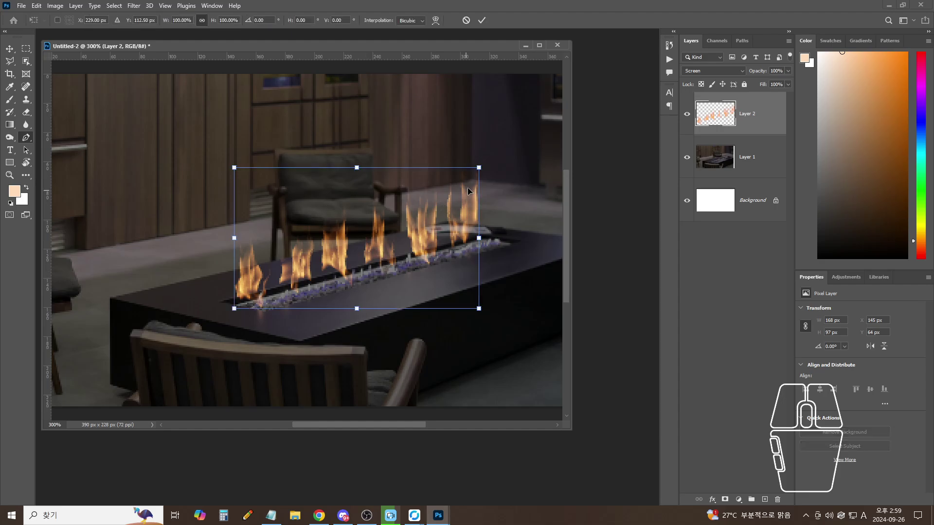
drag(479, 168, 444, 214)
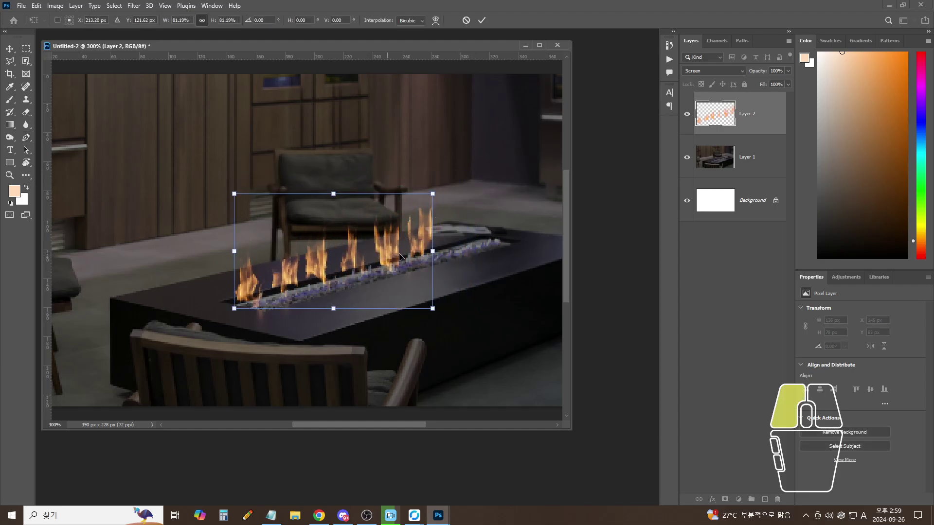
drag(387, 255, 417, 258)
drag(469, 310, 493, 303)
drag(462, 199, 486, 200)
drag(264, 198, 257, 198)
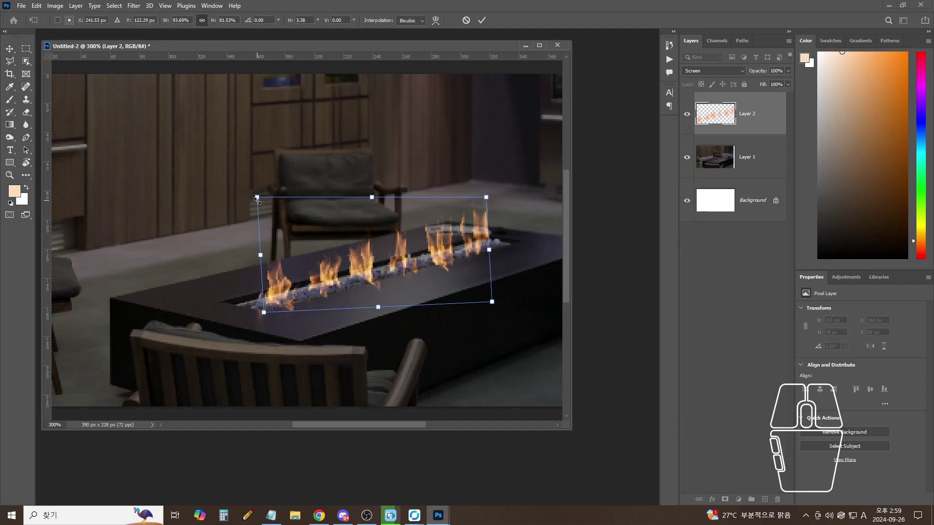
key(Return)
Add a layer mask to Layer 2 and pick a small brush.
key(p)
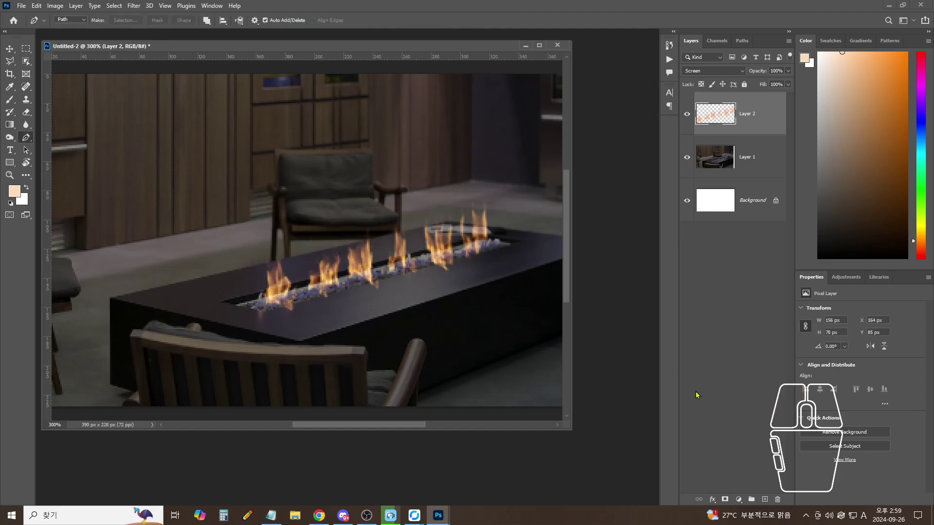
click(728, 500)
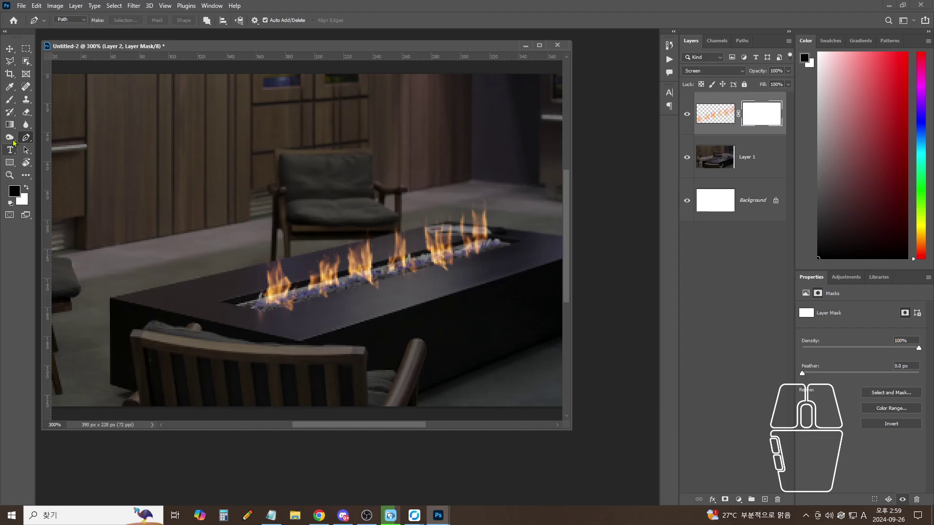
click(10, 99)
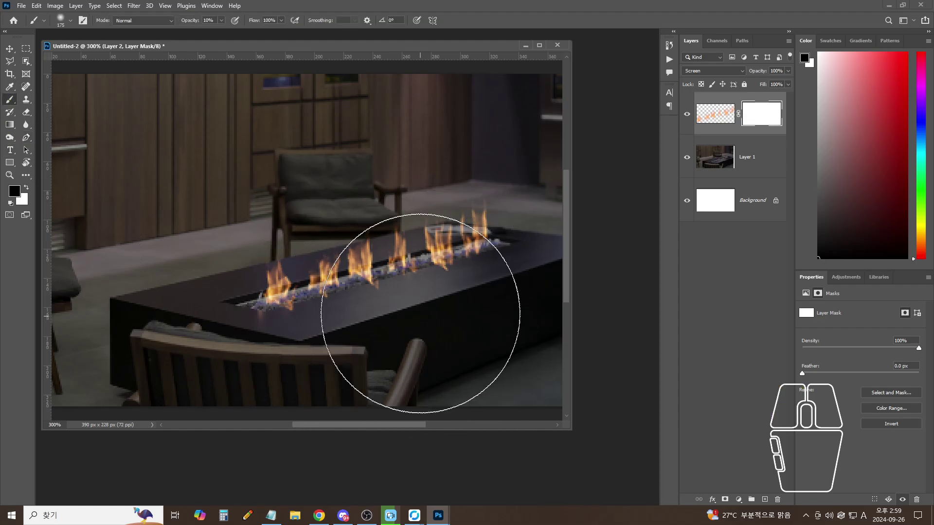
key(bracketleft)
key(bracketleft)
key(bracketleft)
key(bracketleft)
key(bracketleft)
key(bracketleft)
key(bracketleft)
key(bracketleft)
key(bracketleft)
key(bracketleft)
key(bracketleft)
key(bracketleft)
key(bracketleft)
key(bracketleft)
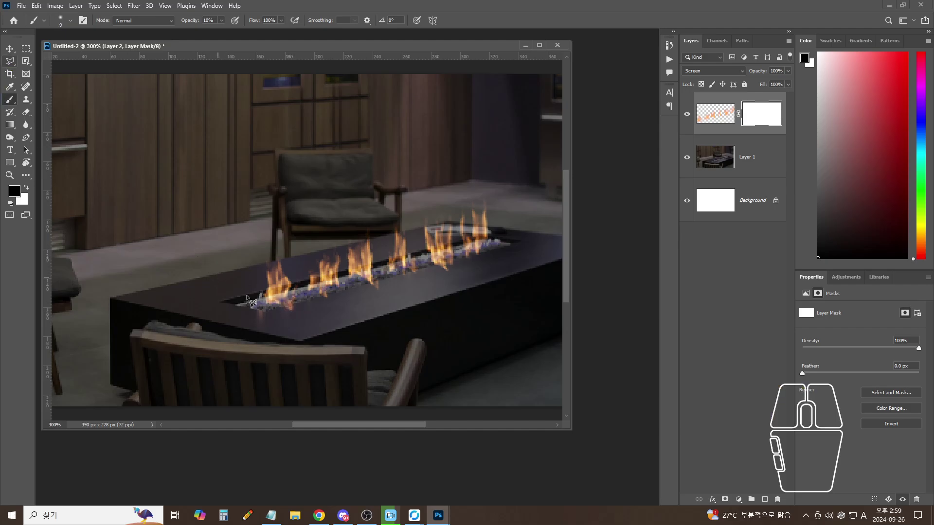
Outline the burner strip's front edge with a closed polygonal selection.
click(266, 311)
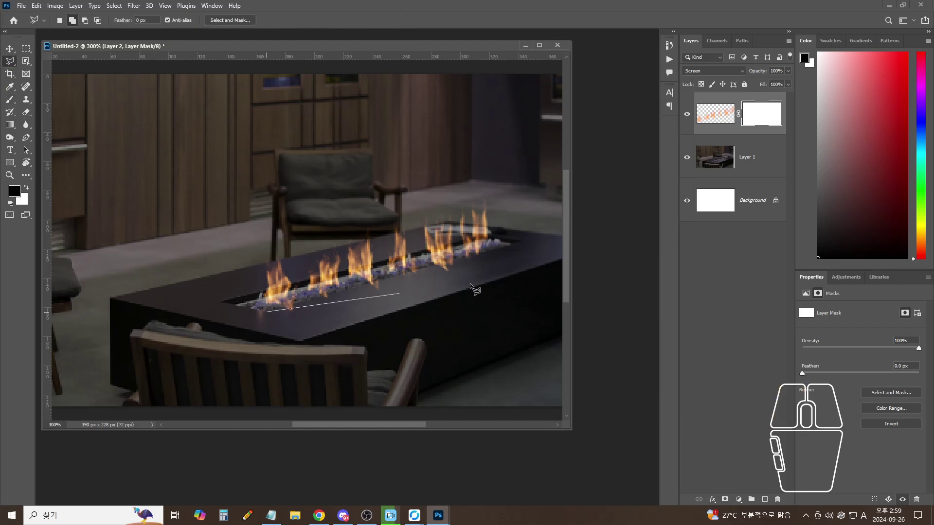
click(521, 242)
click(536, 255)
click(377, 318)
click(235, 341)
click(267, 312)
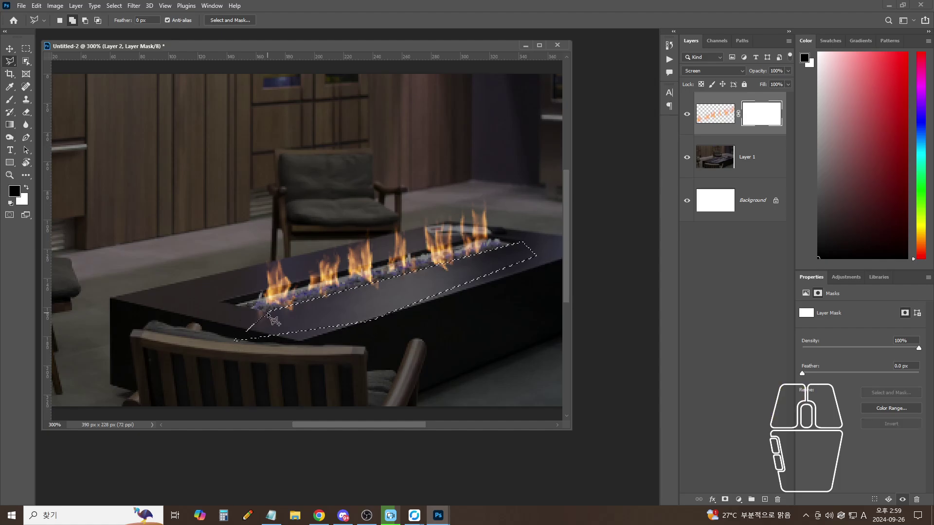
Fill the mask selection with black to hide the flame spill, then deselect.
key(alt+BackSpace)
key(ctrl+d)
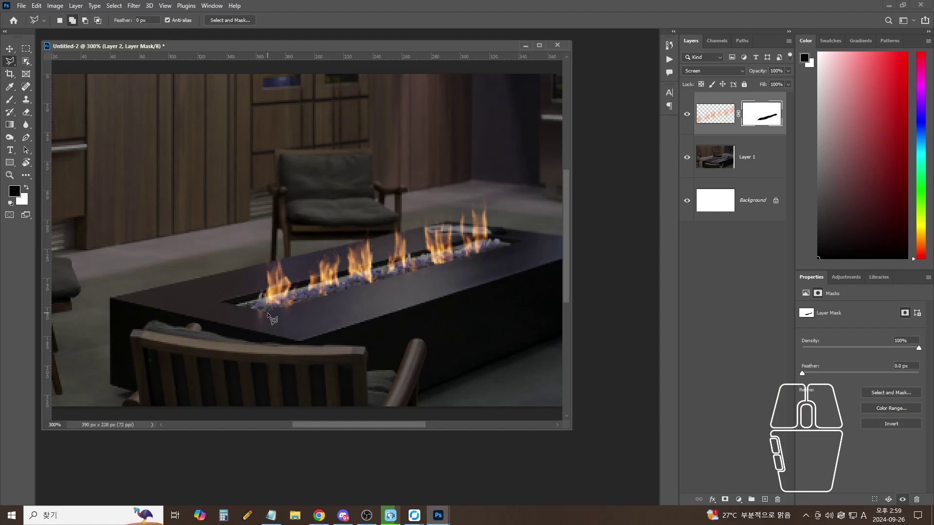
scroll(268, 313, down, 2)
scroll(267, 312, up, 3)
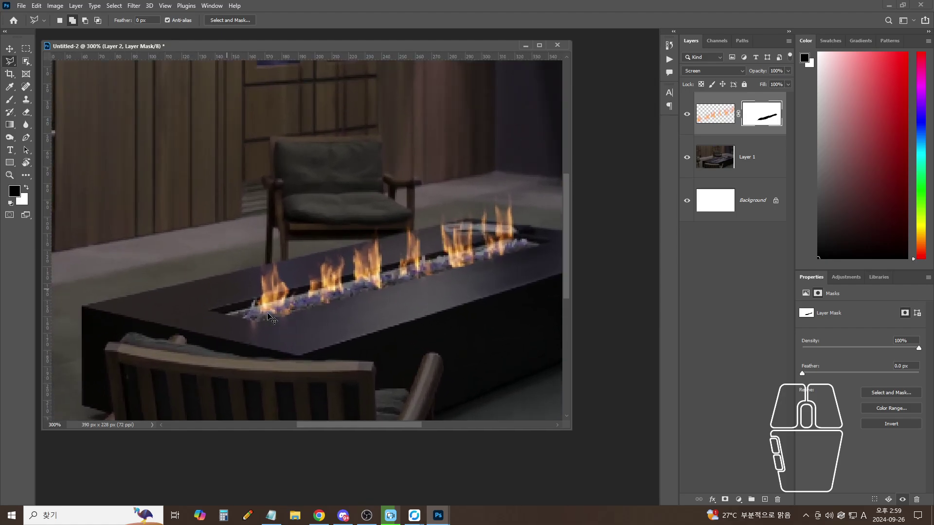
scroll(267, 314, down, 3)
scroll(268, 314, up, 4)
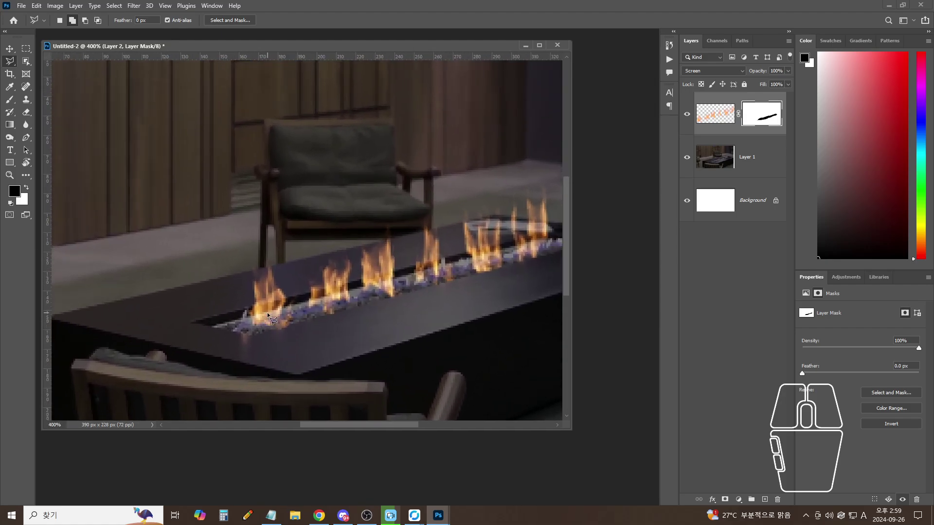
scroll(268, 316, down, 1)
Add Layer 3 on top, fill it with black and set it to Color Dodge.
click(765, 500)
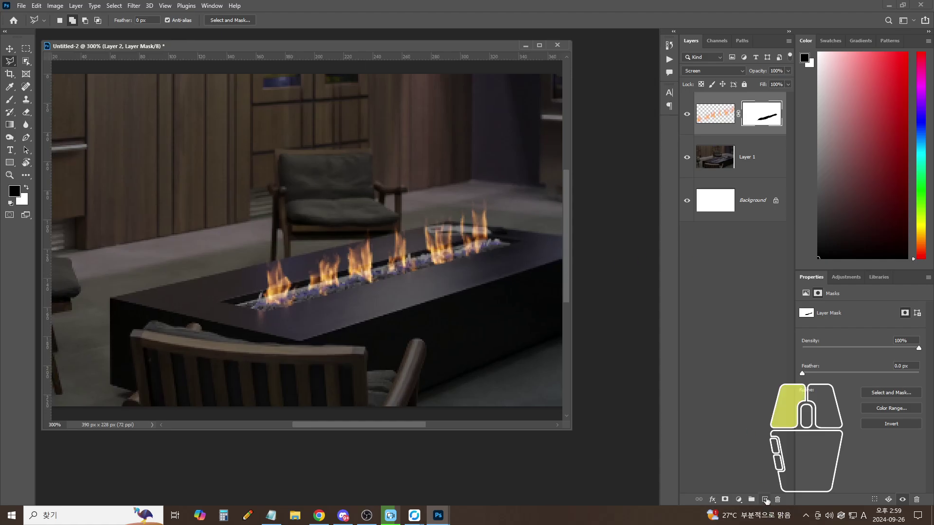
key(d)
key(alt+BackSpace)
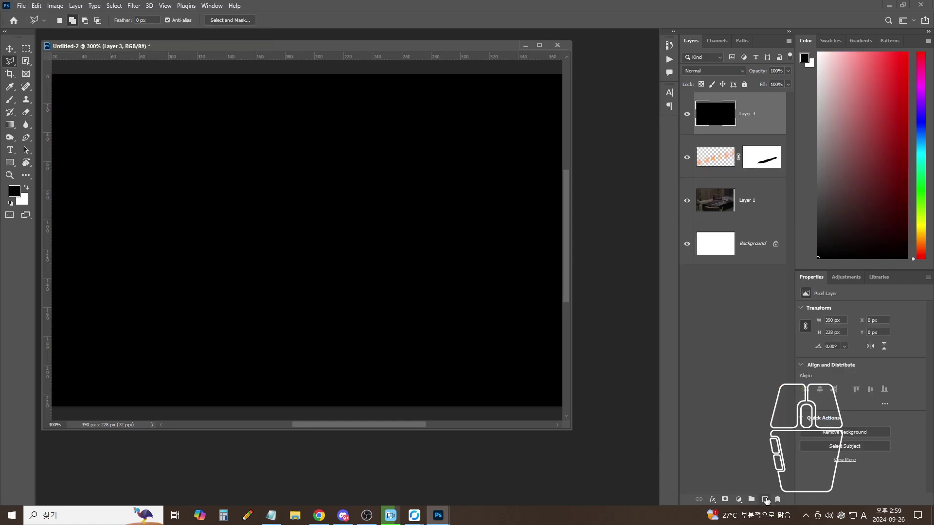
click(725, 72)
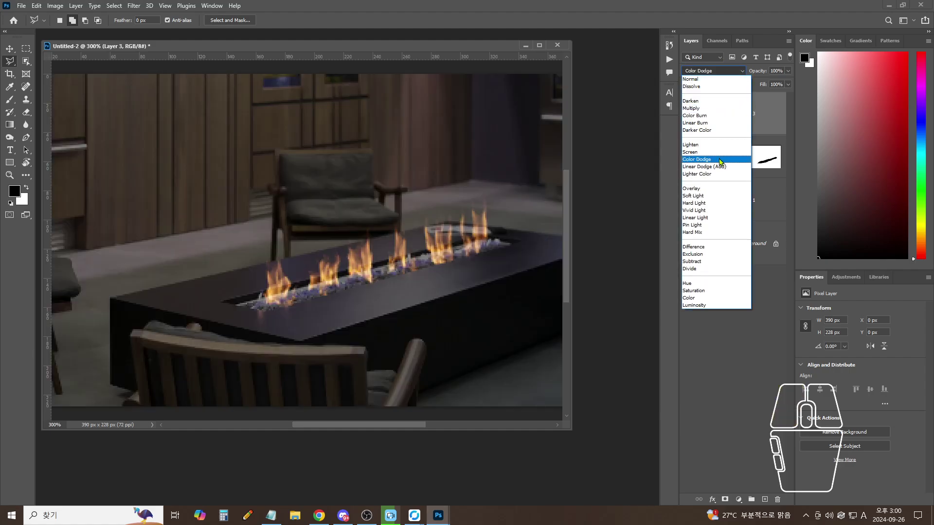
click(716, 157)
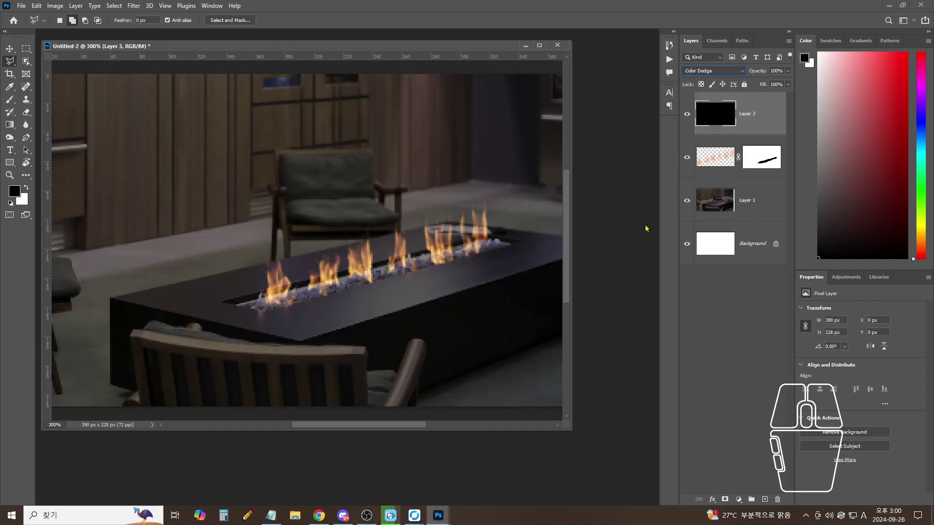
Darken Layer 1's room photo with Levels gamma 0.57, then reselect Layer 3.
click(743, 207)
key(ctrl+l)
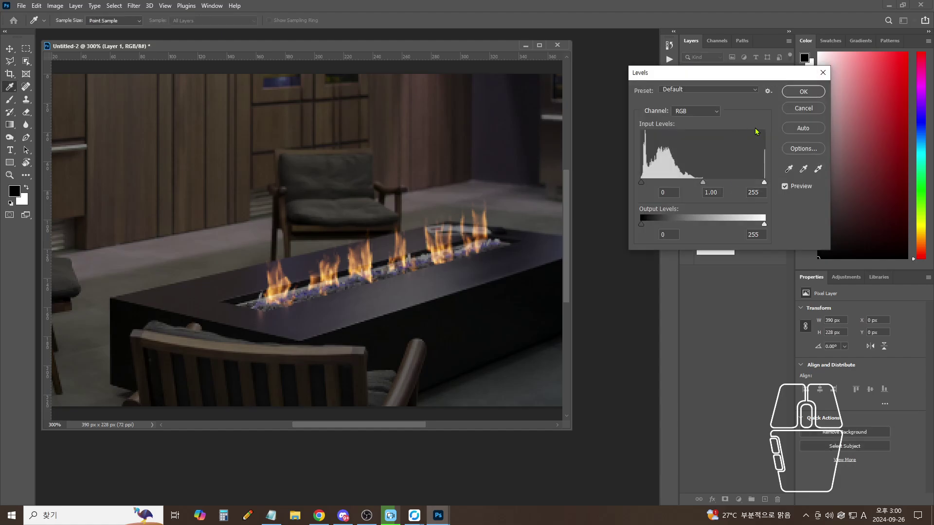
mouse_move(703, 182)
mouse_down()
mouse_move(690, 181)
mouse_move(723, 185)
mouse_up()
click(803, 91)
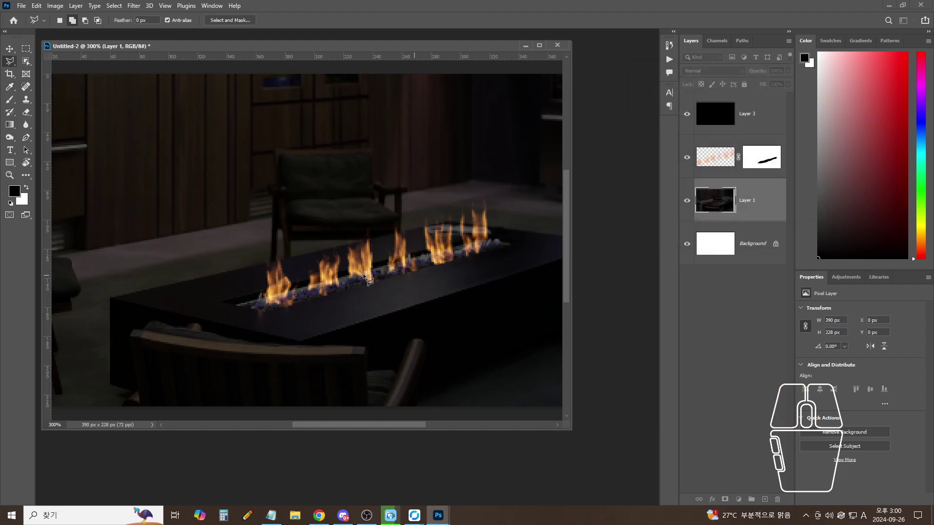
click(735, 120)
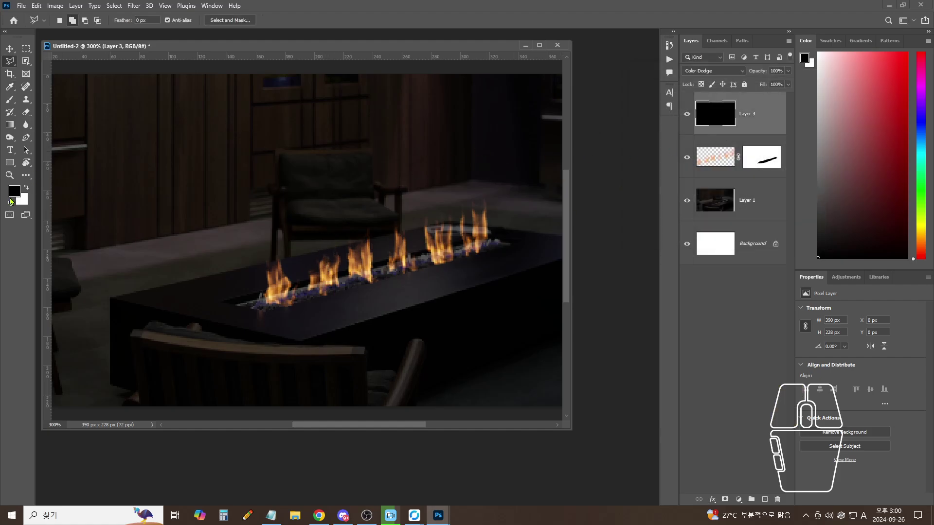
click(12, 194)
Set the foreground colour to light orange ffc560 and enlarge the brush to 80 px.
click(504, 195)
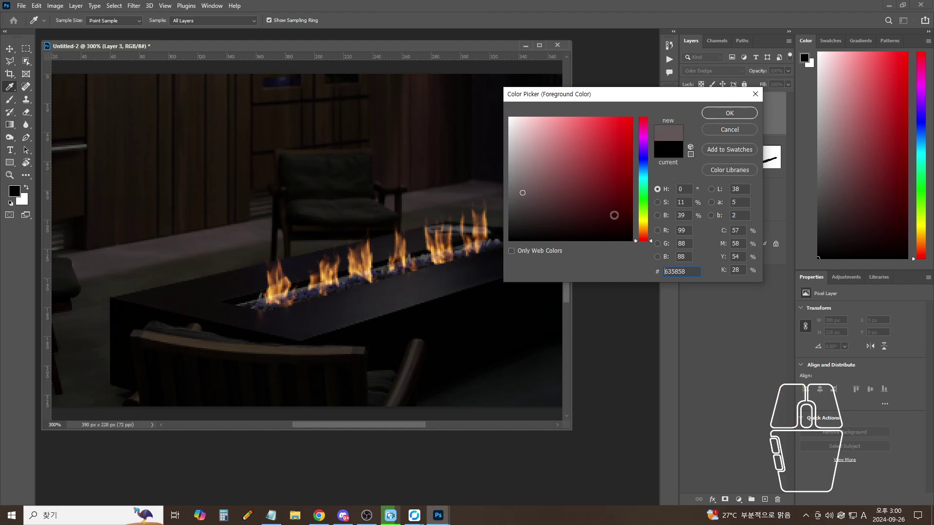
click(646, 229)
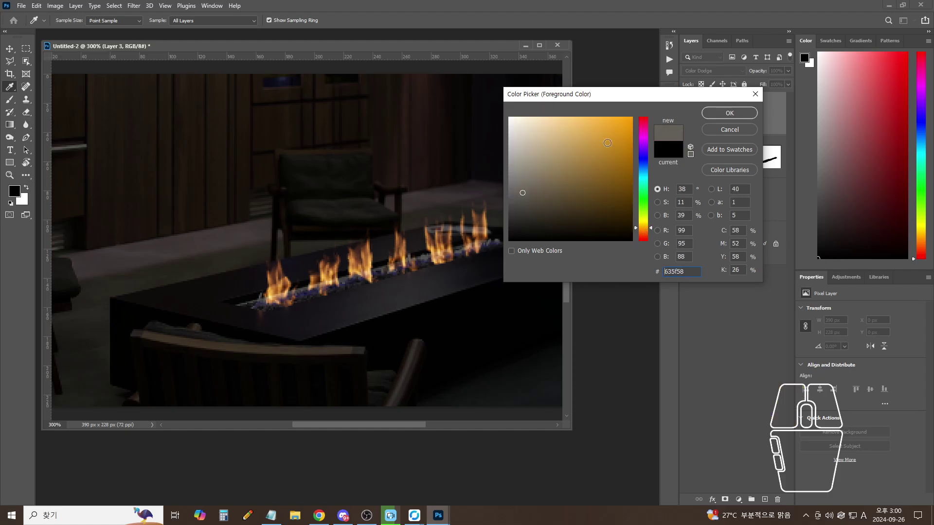
click(578, 122)
click(584, 115)
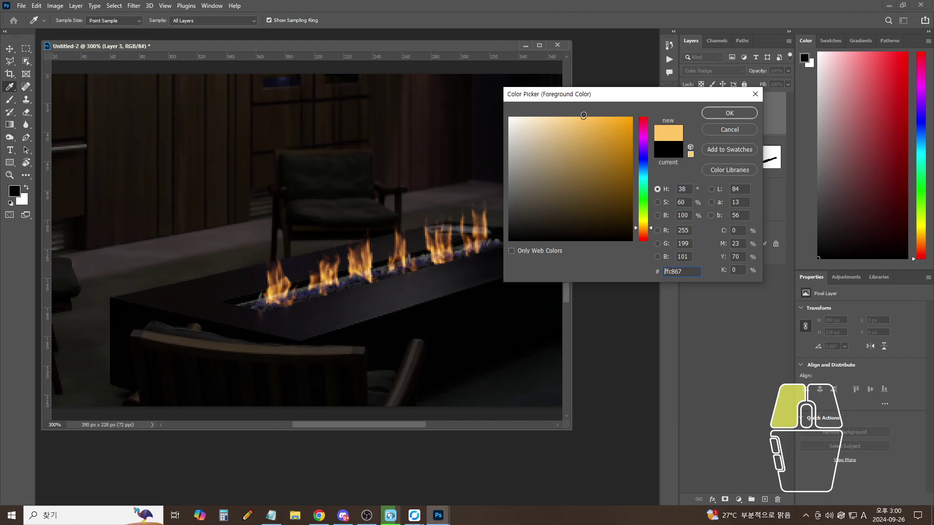
click(730, 113)
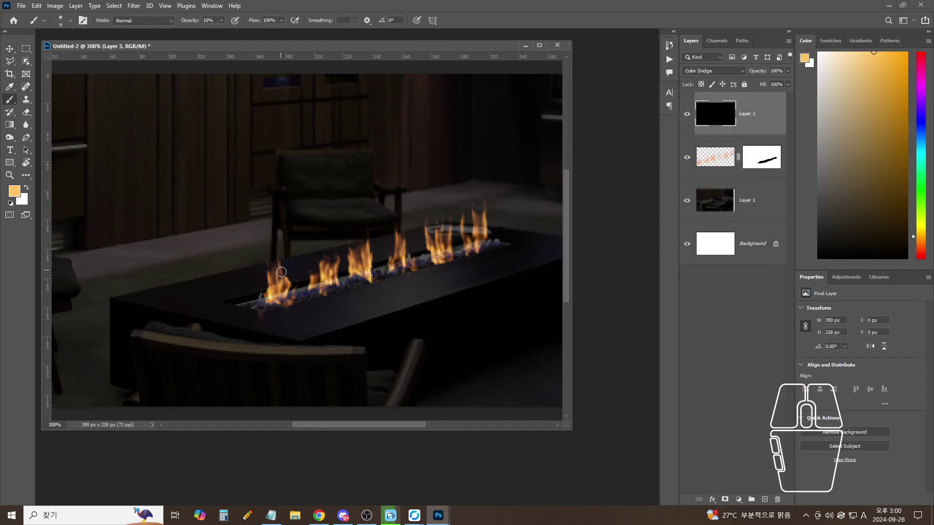
key(bracketright)
key(bracketright)
key(bracketright)
key(bracketright)
key(bracketright)
key(bracketright)
key(bracketright)
key(bracketright)
key(bracketright)
key(bracketright)
key(bracketright)
key(bracketright)
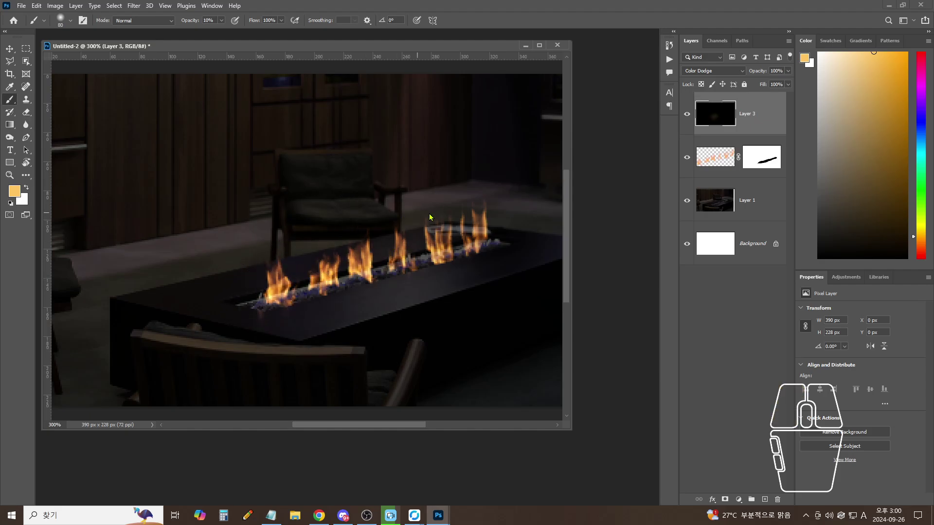
Paint soft orange glow strokes over the flames, table top and table edge on Layer 3.
mouse_move(428, 217)
mouse_down()
mouse_move(495, 244)
mouse_move(375, 279)
mouse_move(285, 278)
mouse_move(499, 273)
mouse_up()
click(756, 119)
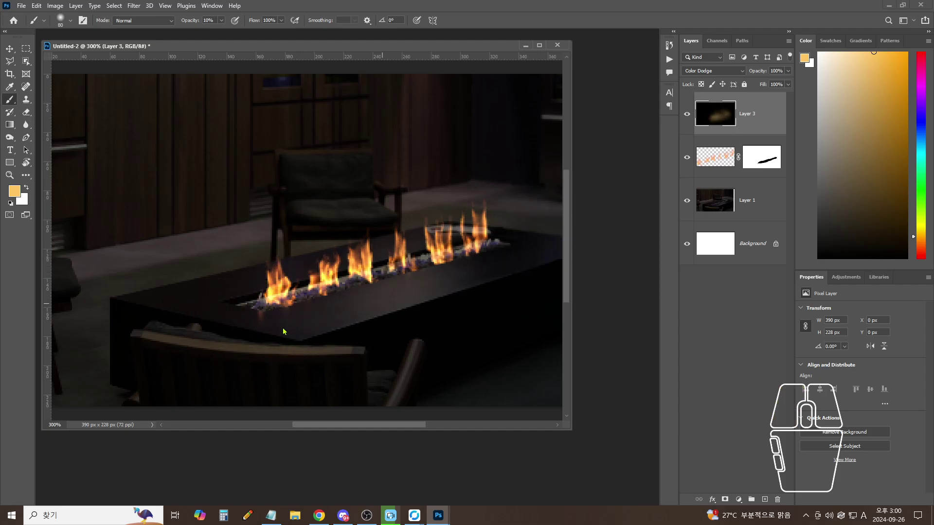
drag(379, 320, 229, 325)
mouse_move(257, 257)
mouse_down()
mouse_move(335, 210)
mouse_move(319, 198)
mouse_up()
drag(408, 197, 510, 209)
mouse_move(501, 286)
mouse_down()
mouse_move(471, 292)
mouse_move(444, 273)
mouse_up()
mouse_move(326, 320)
mouse_down()
mouse_move(387, 302)
mouse_move(355, 306)
mouse_up()
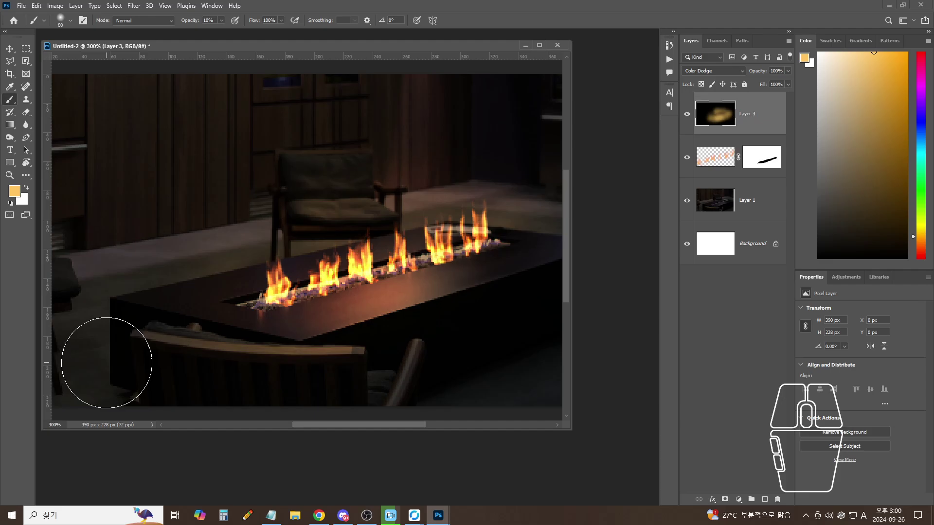
Zoom the fire-glow composite out twice to view it at 100%.
key(ctrl+minus)
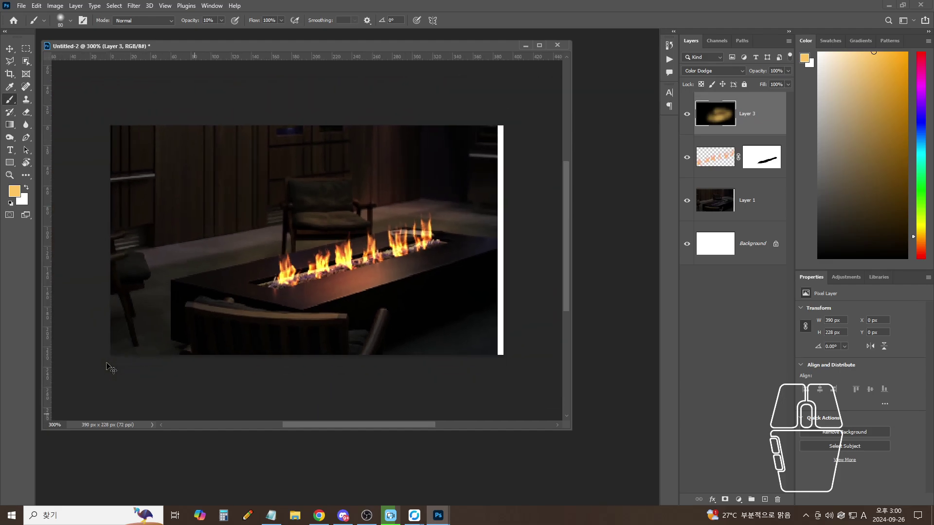
key(ctrl+minus)
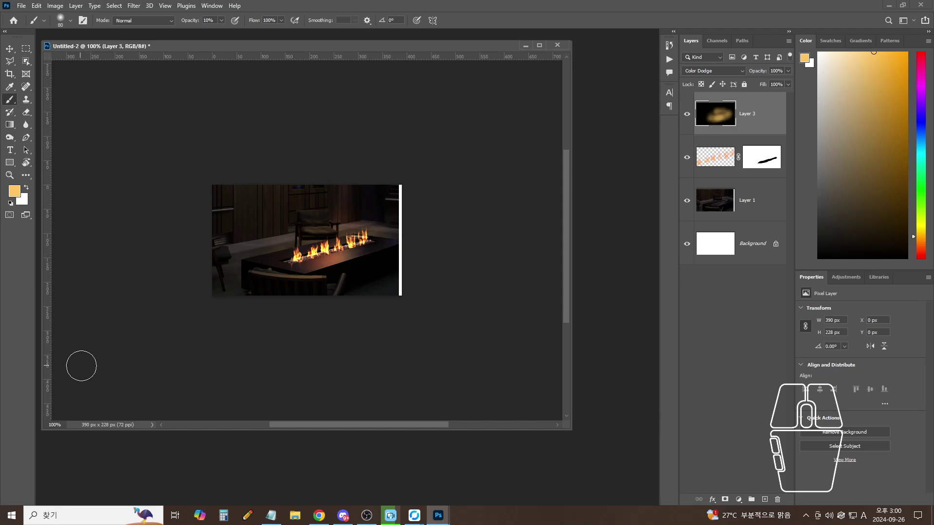
In the RustDesk session, delete the Work Path from the candle document's Paths panel.
mouse_move(415, 516)
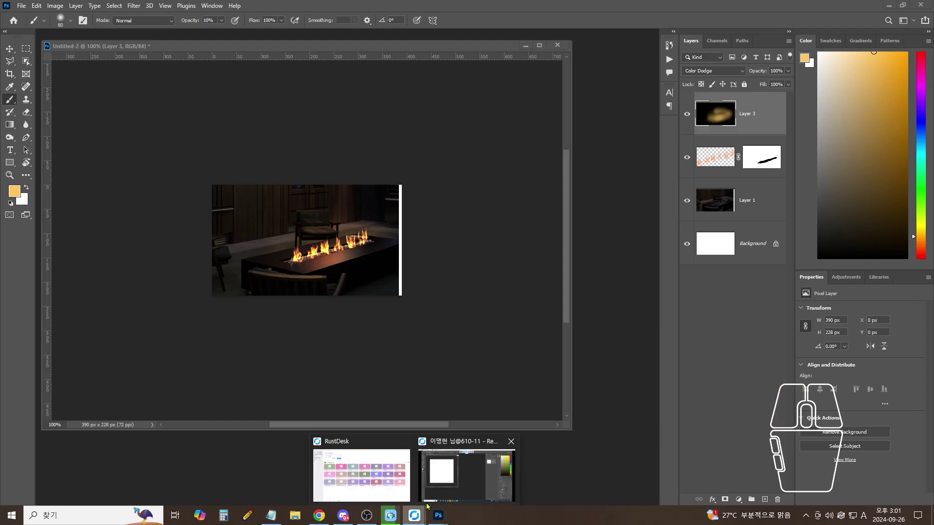
click(467, 474)
click(155, 7)
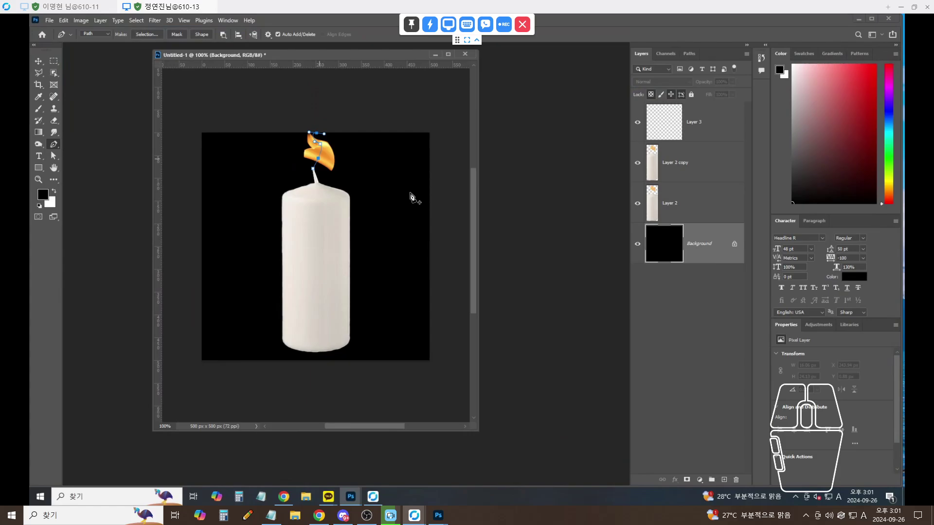
click(693, 54)
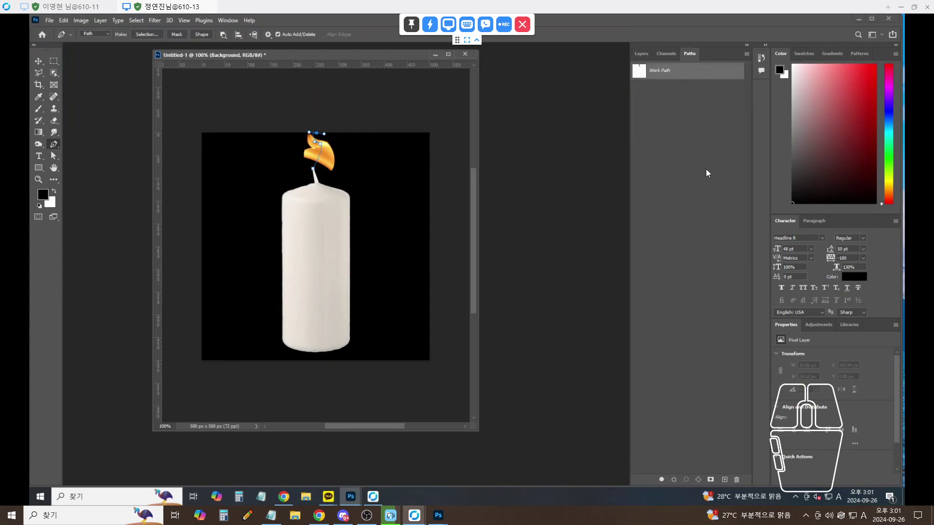
click(736, 479)
click(437, 193)
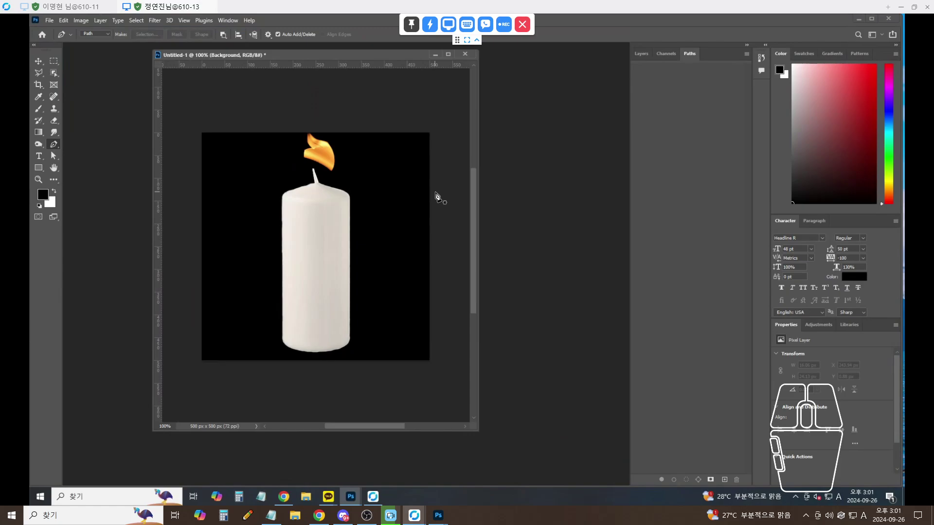
click(641, 54)
Undo past Layer 3 and Layer 2 copy, leaving the plain candle on black.
key(ctrl+z)
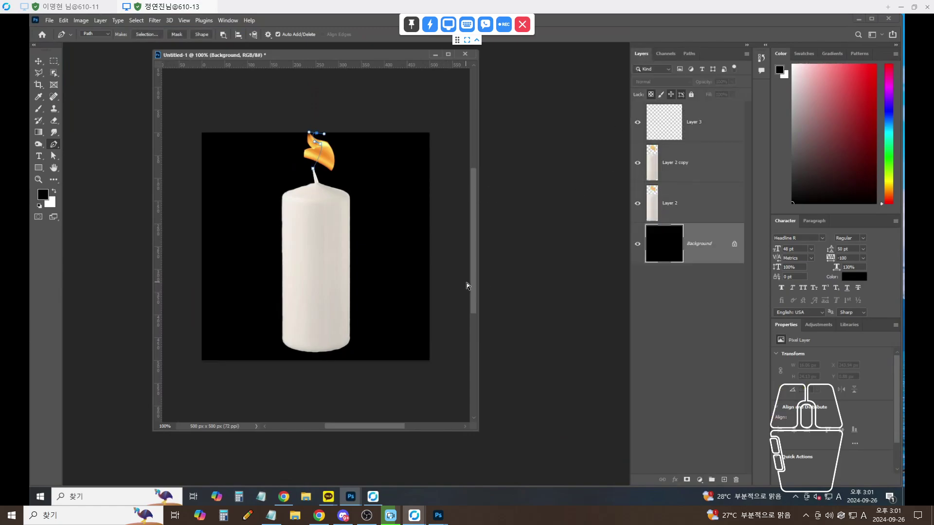
key(ctrl+z)
key(ctrl+z)
key(ctrl+z)
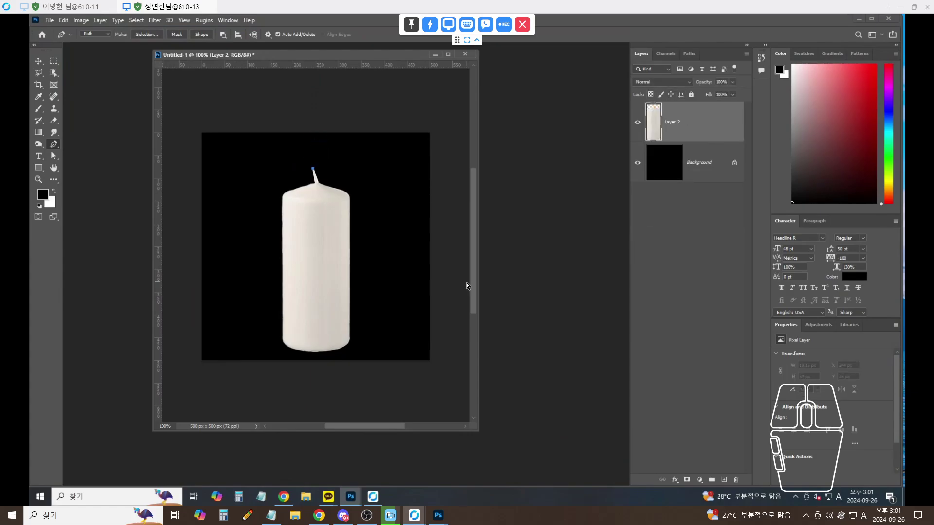
key(ctrl+z)
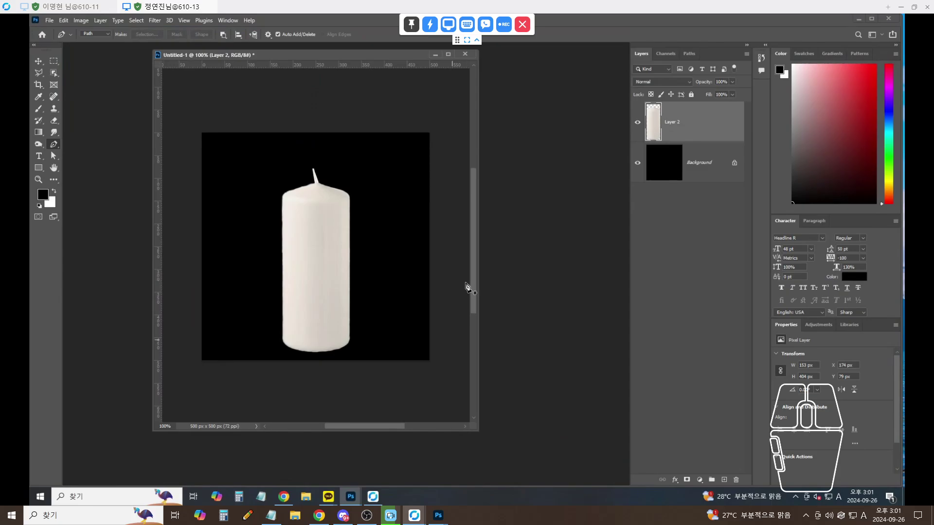
key(ctrl+shift+n)
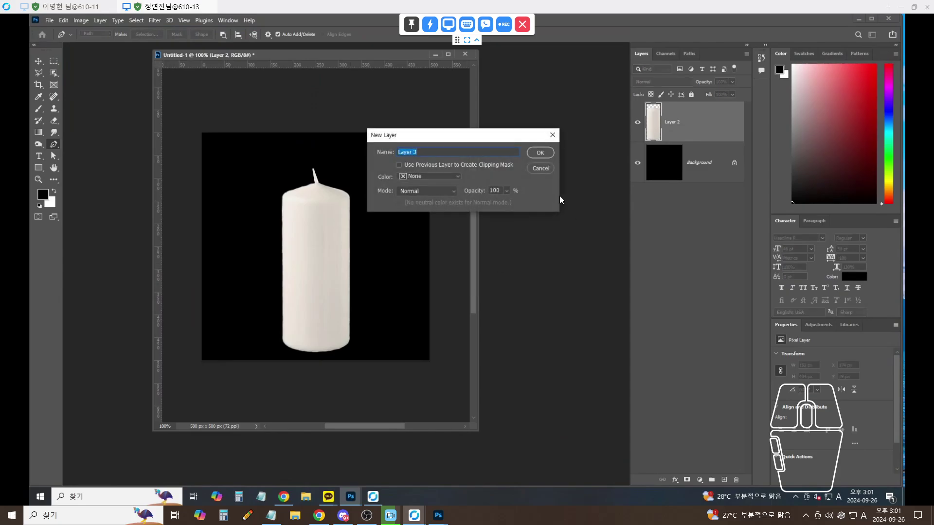
Confirm the new Layer 3 and scale the candle on Layer 2 down.
key(Return)
click(701, 160)
key(ctrl+t)
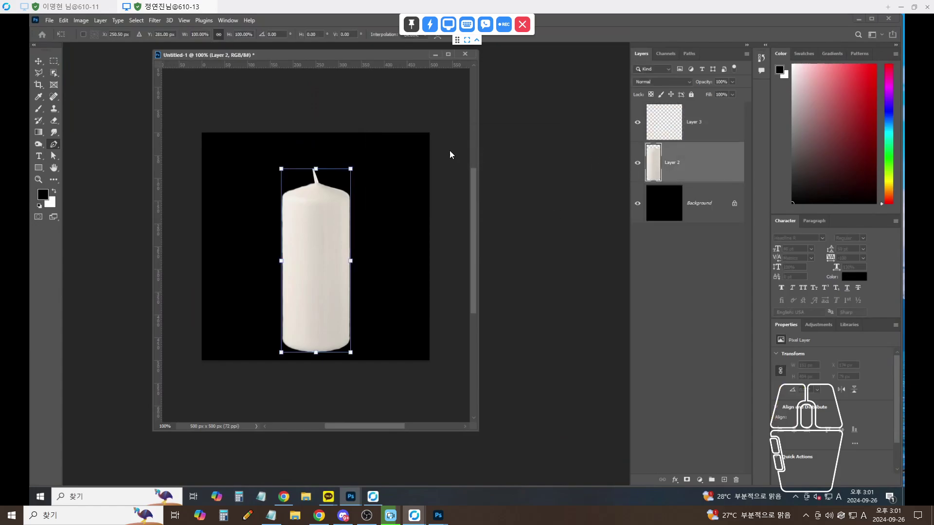
drag(357, 171, 340, 213)
key(Return)
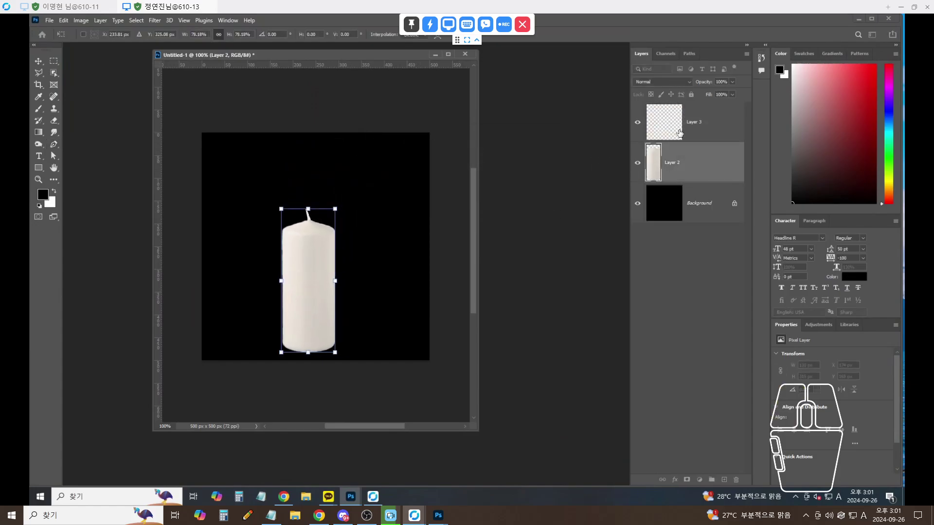
Trace a six-point wavy pen path rising from the wick on Layer 3.
key(p)
click(684, 130)
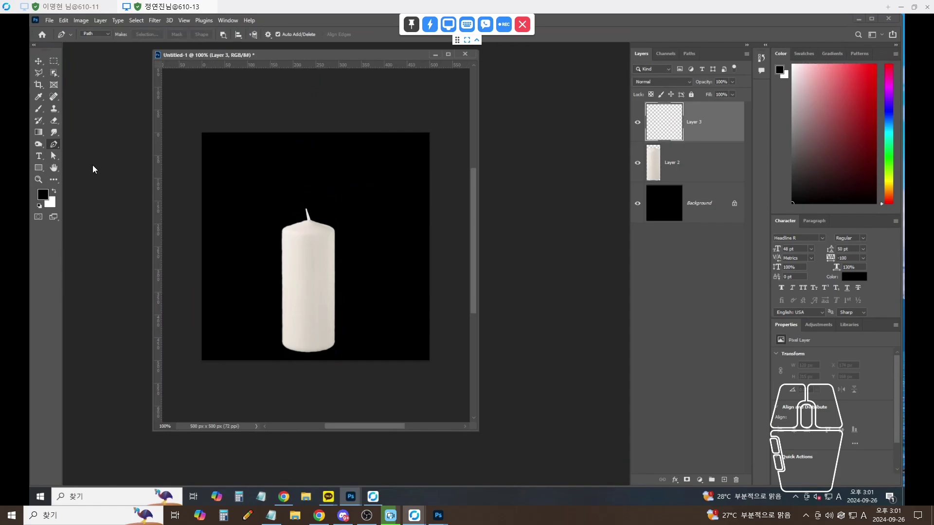
click(306, 211)
click(308, 194)
click(309, 180)
click(305, 171)
click(306, 163)
click(308, 156)
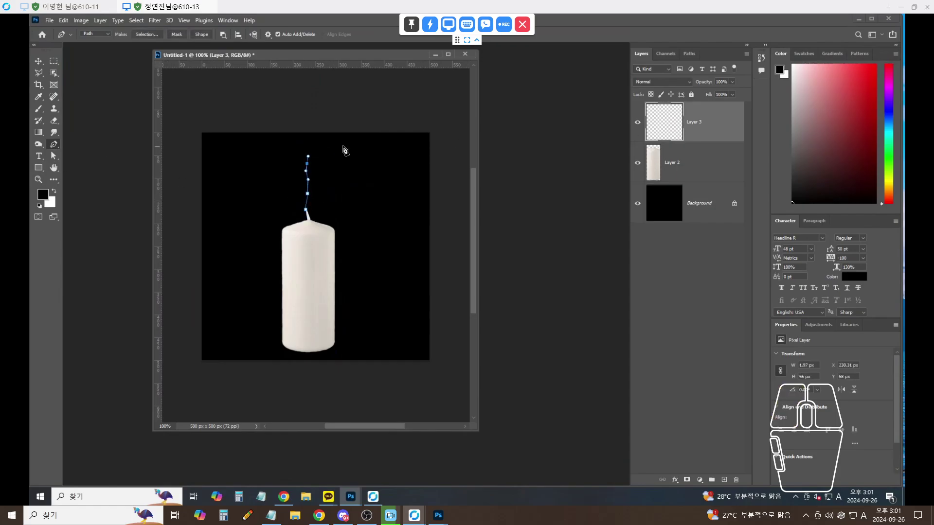
click(155, 20)
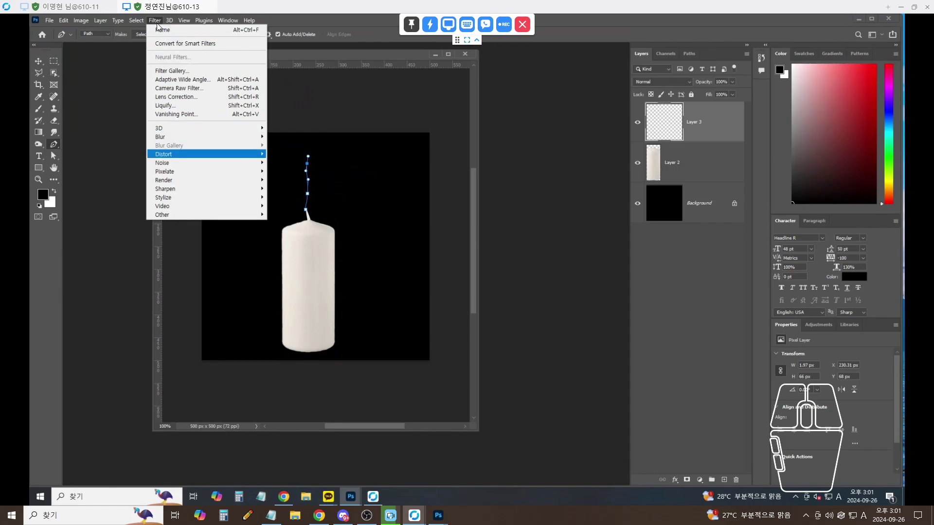
Render a Candle Light flame along the path with Filter > Render > Flame.
mouse_move(163, 154)
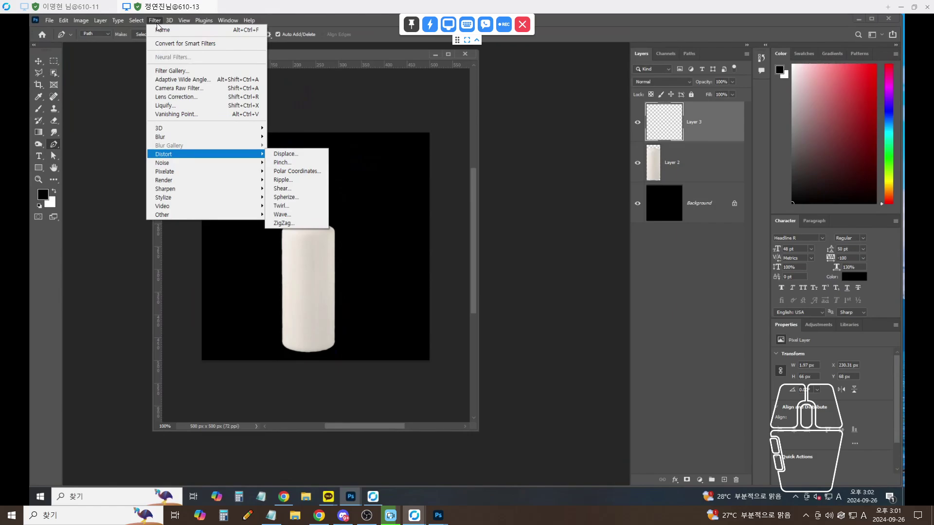
mouse_move(163, 180)
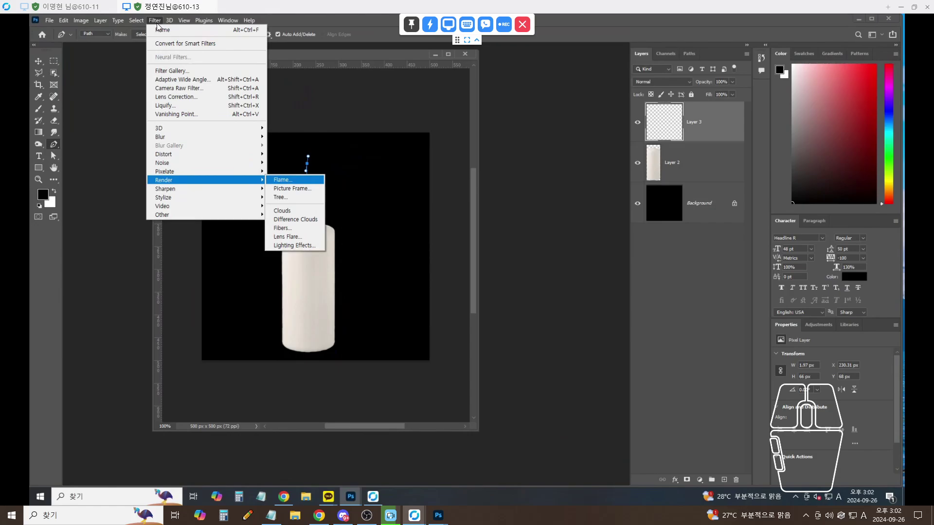
key(Return)
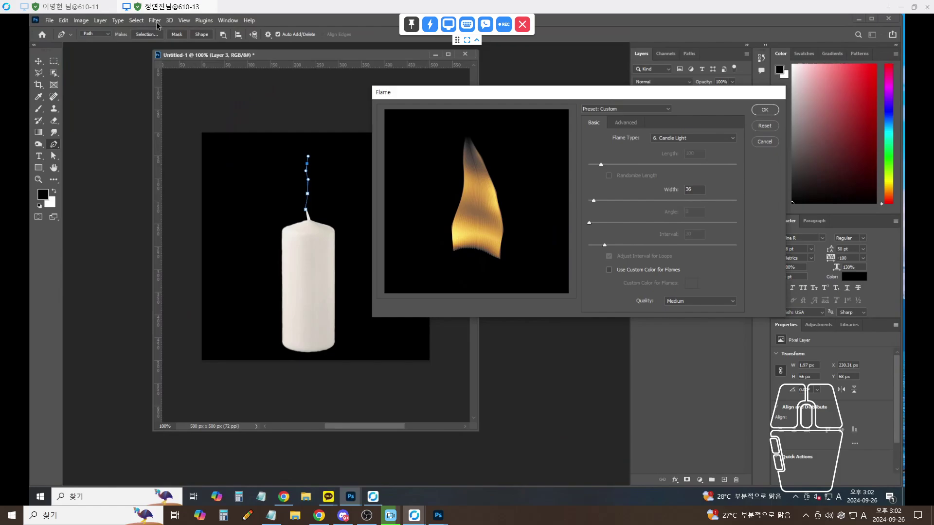
key(Return)
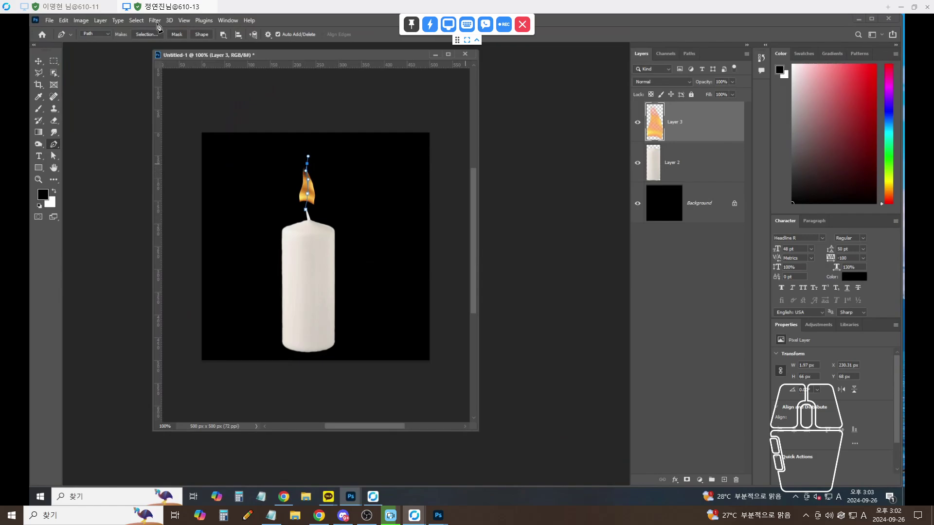
key(Page_Up)
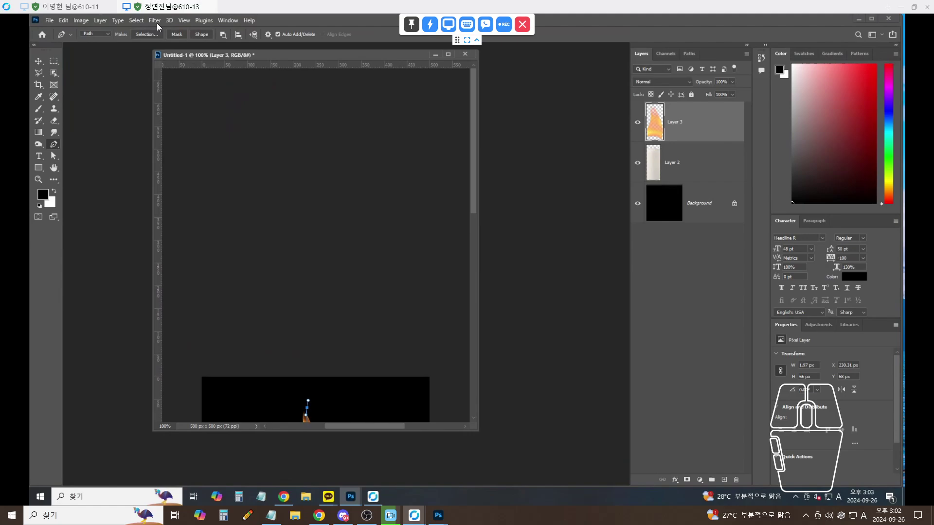
key(Page_Down)
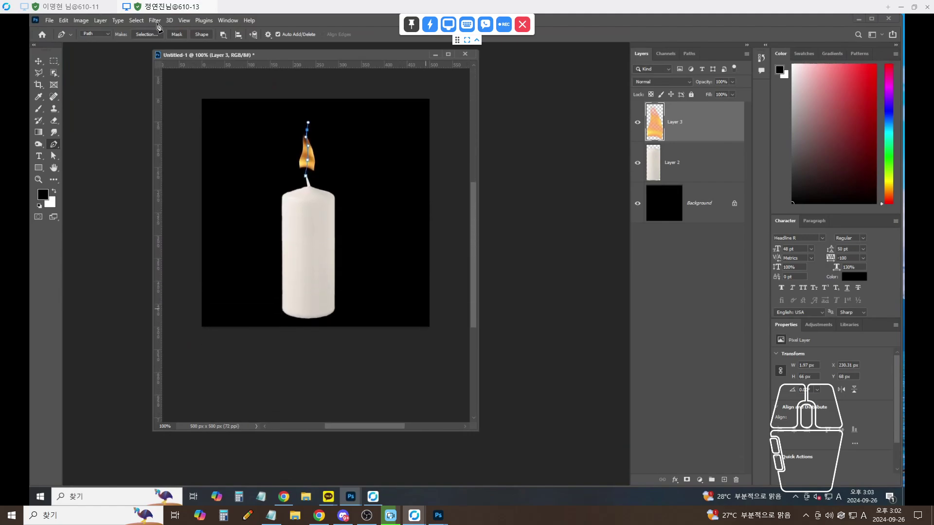
Hide the flame path outline over the candle.
key(ctrl+z)
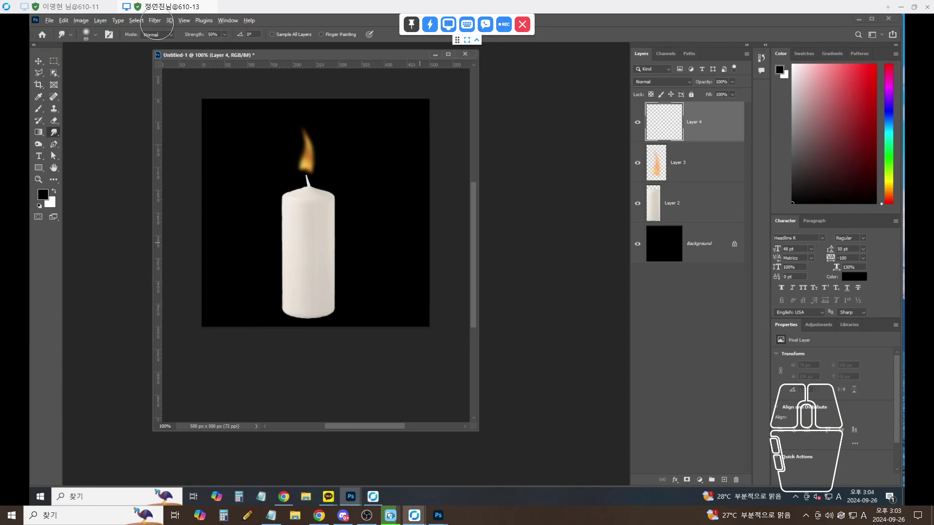
Fill Layer 4 with black and set its blend mode to Color Dodge.
key(alt+BackSpace)
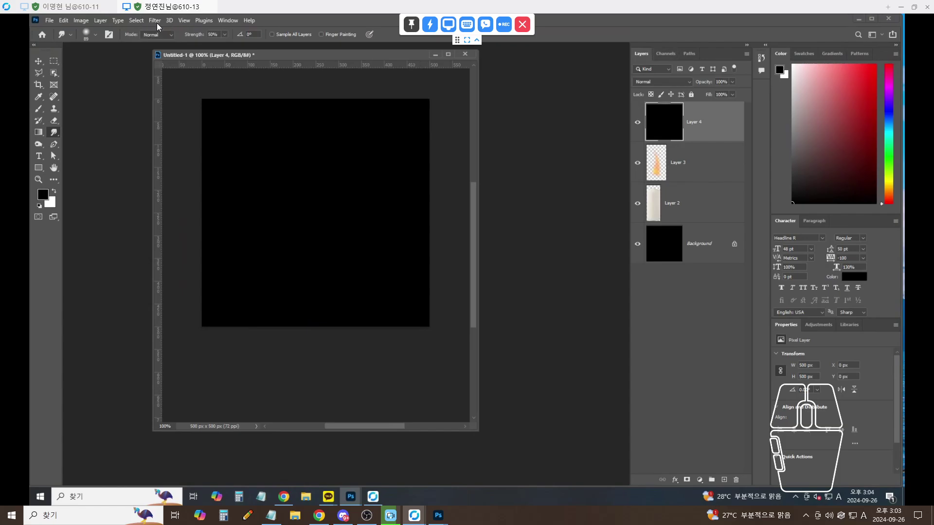
click(662, 82)
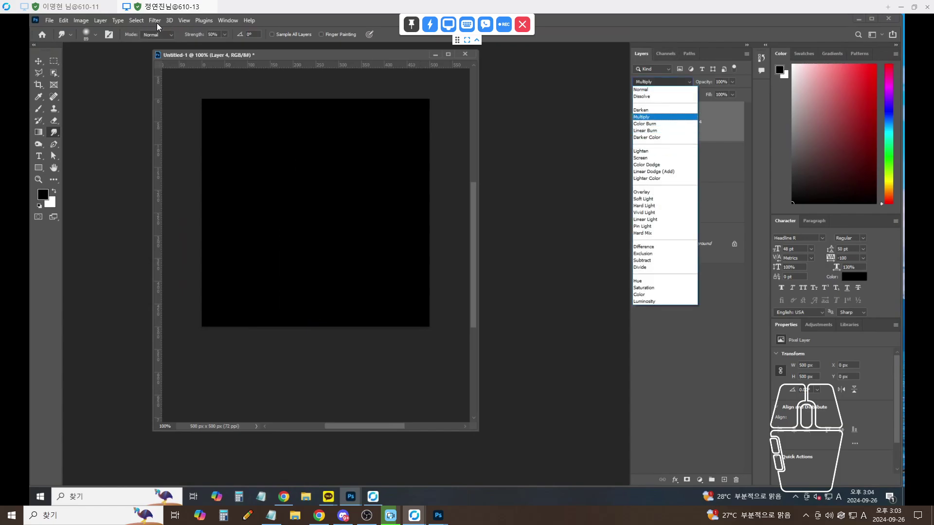
click(661, 122)
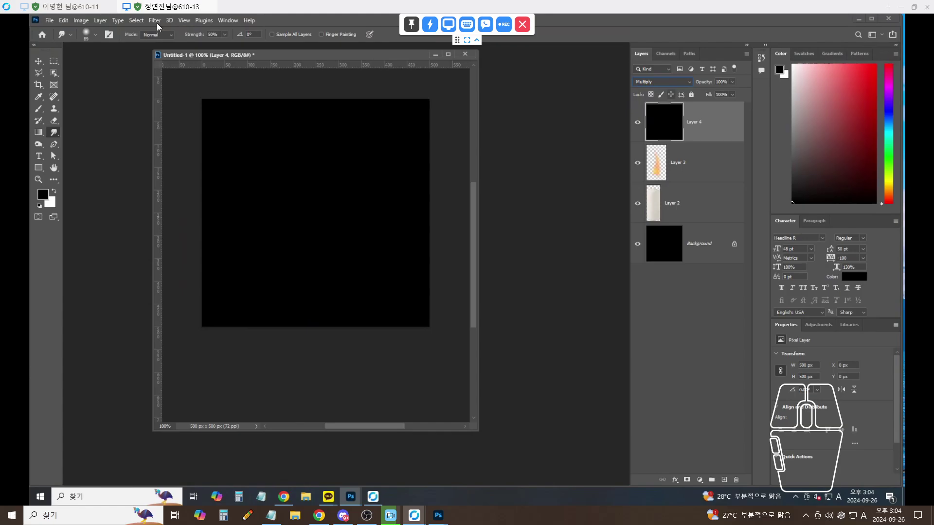
click(661, 82)
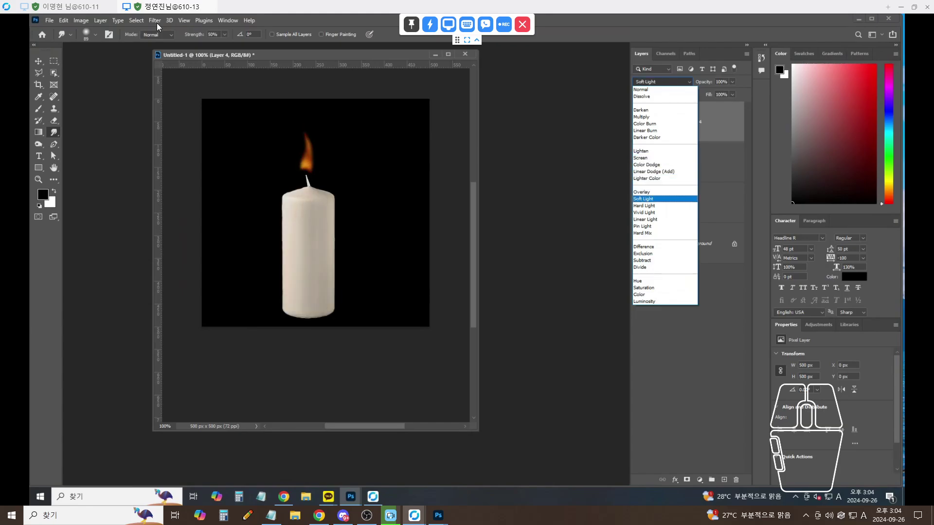
key(Return)
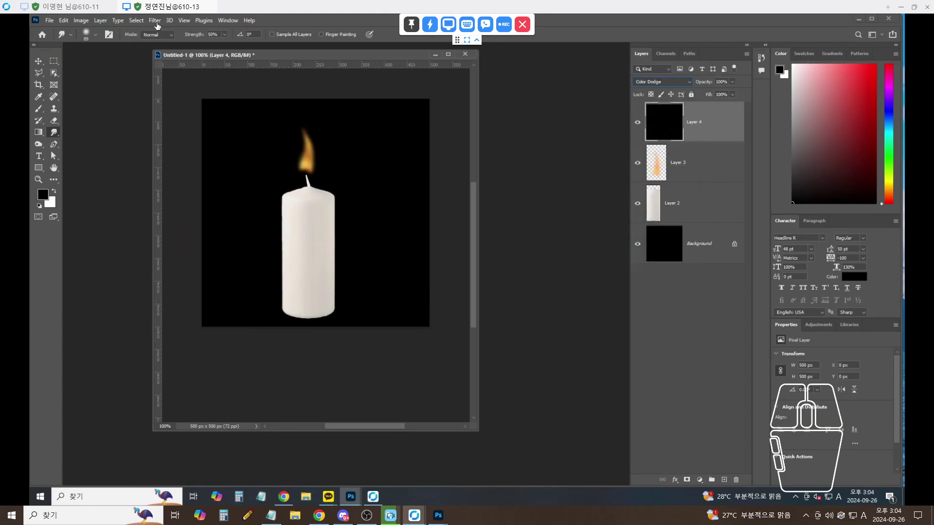
Preview neighbouring blend modes for Layer 4, then recommit Color Dodge.
click(662, 81)
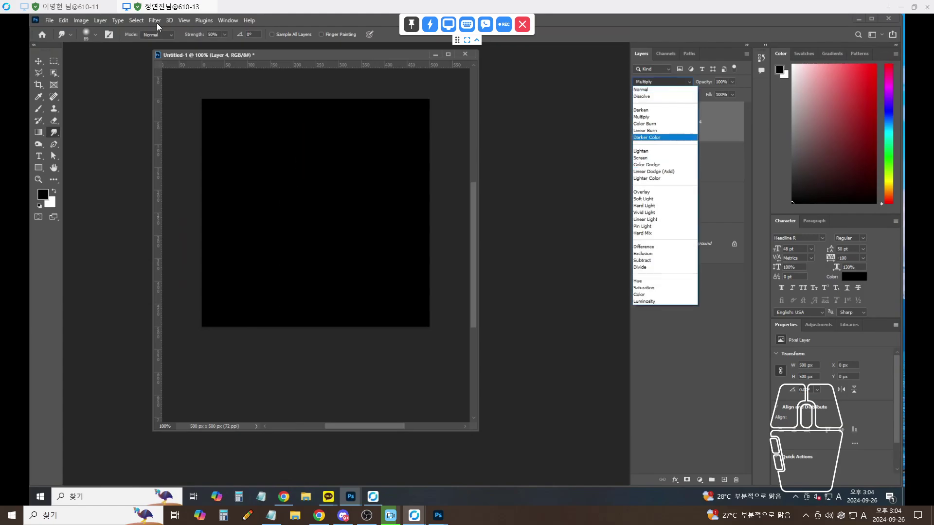
key(Up)
key(Down)
key(Down)
key(Down)
key(Down)
key(Down)
key(Down)
key(Down)
key(Down)
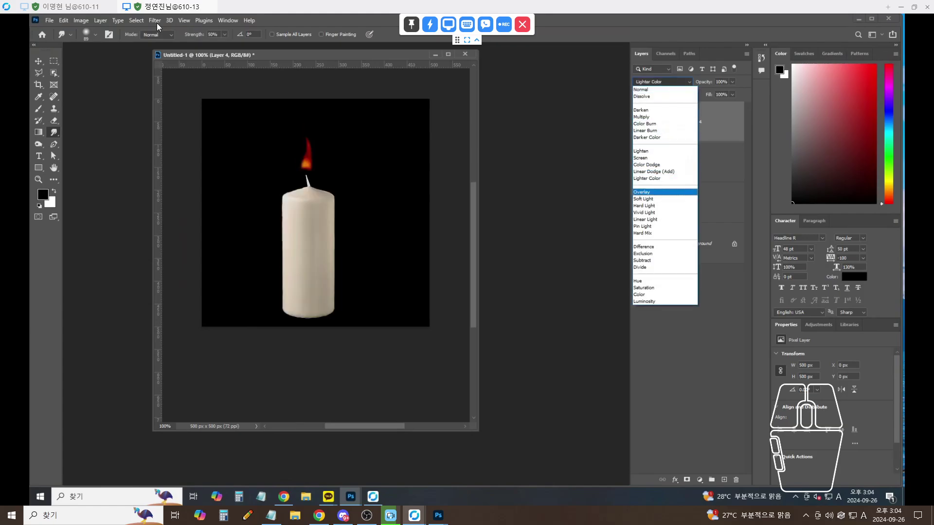
key(Down)
key(Down)
key(Down)
key(Down)
key(Up)
key(Up)
key(Up)
key(Up)
key(Up)
key(Up)
key(Up)
key(Up)
key(Up)
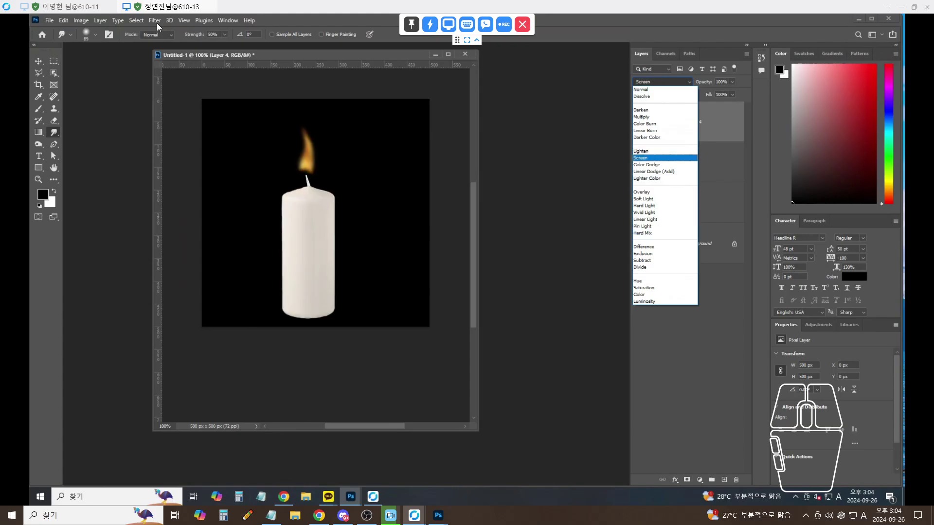
key(Return)
Compare Soft Light and lightening modes, settle on Color Dodge, and make white the foreground colour.
key(x)
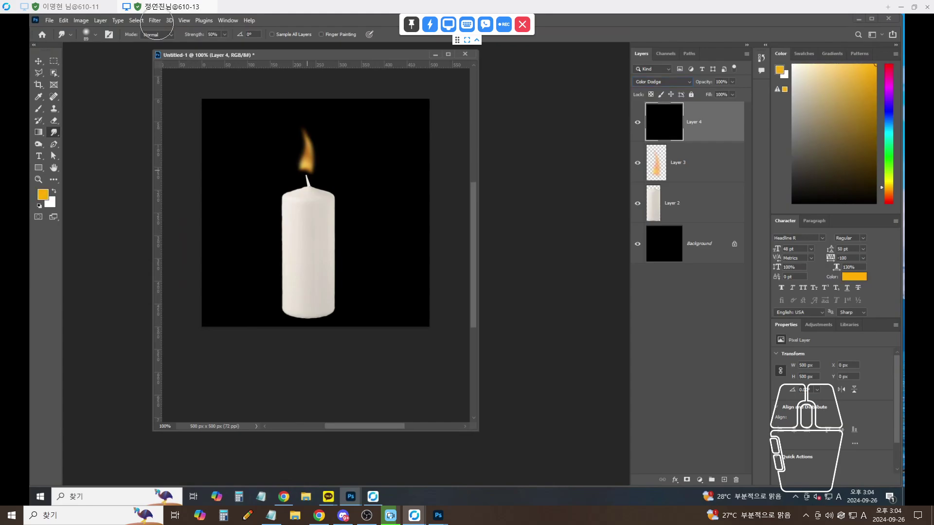
key(Up)
key(Up)
key(Up)
key(Up)
key(Up)
key(Up)
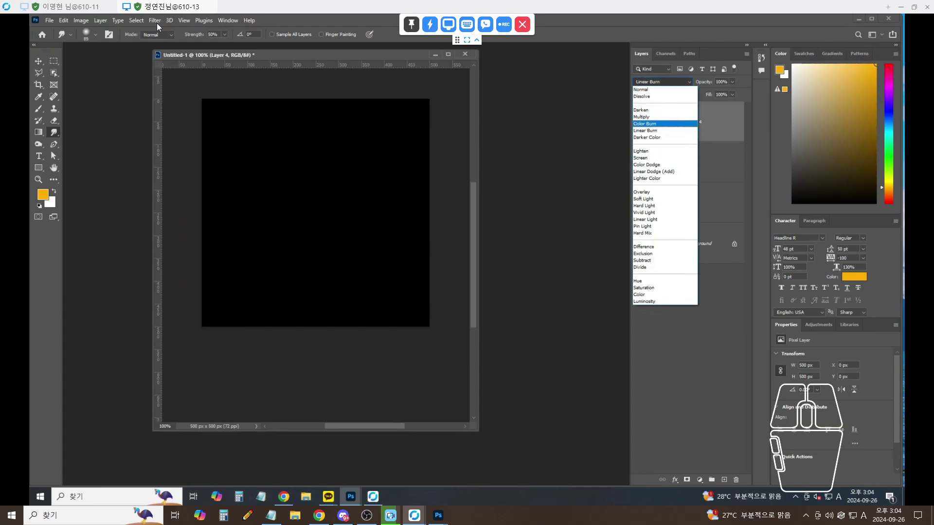
key(Down)
key(Down)
key(Down)
key(Down)
key(Down)
key(Down)
key(Down)
key(Down)
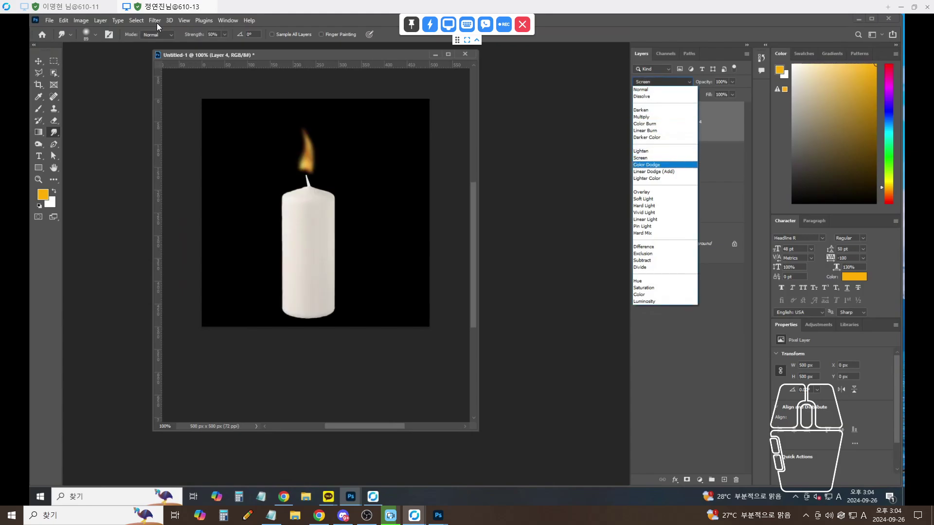
key(Up)
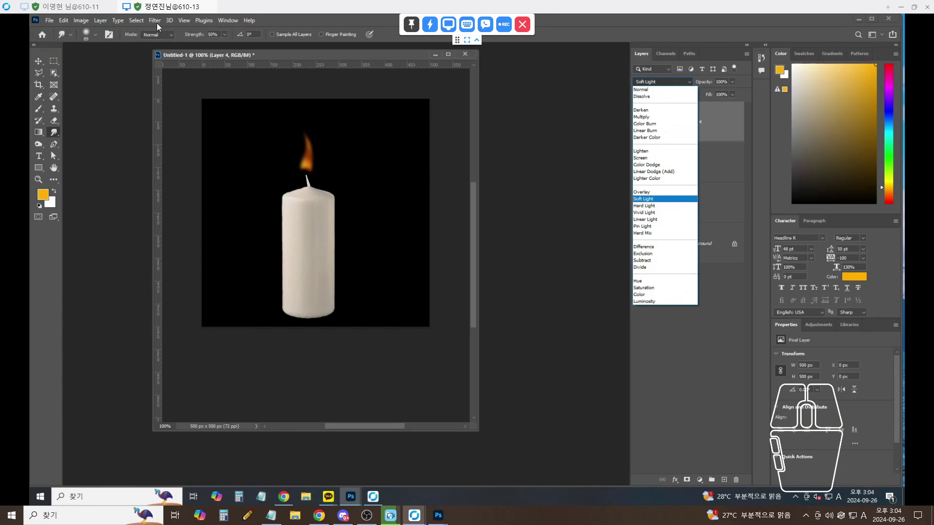
key(Up)
key(Up)
key(Up)
key(Up)
key(Return)
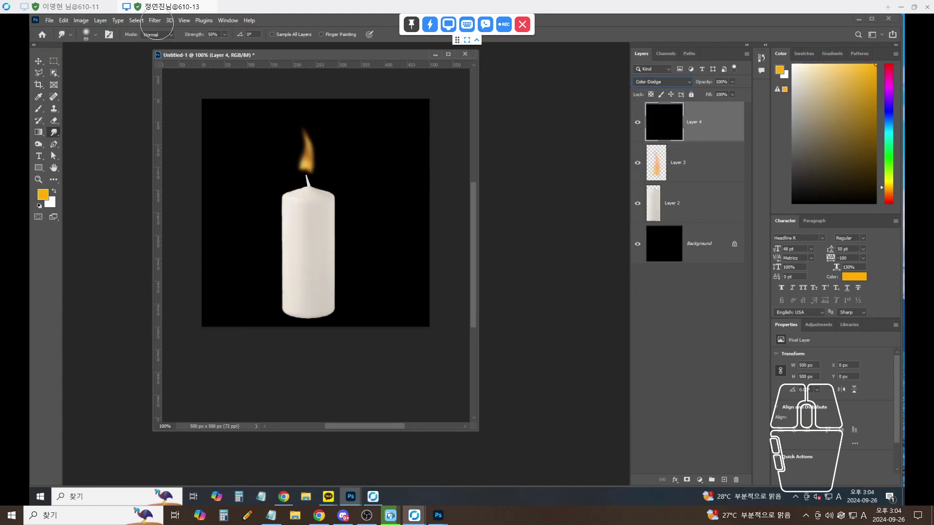
click(792, 73)
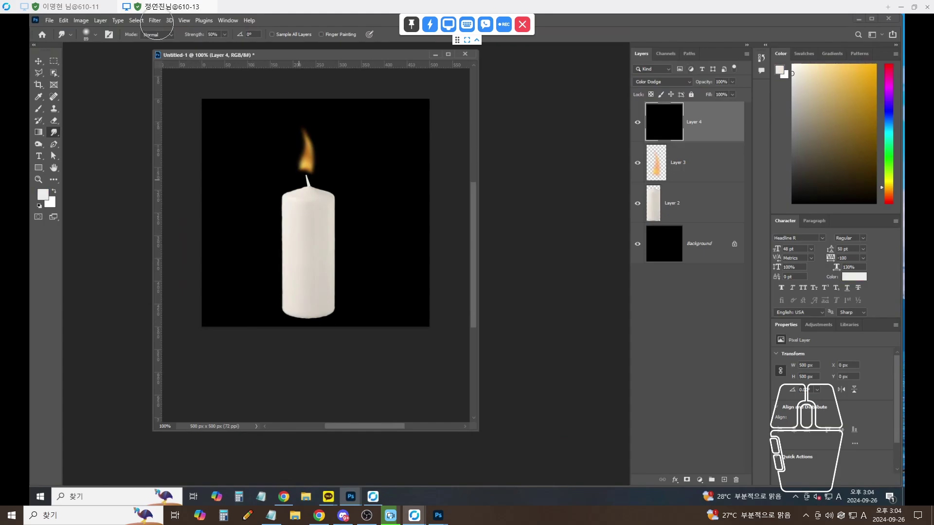
Brush white, gold and near-white strokes over the candle flame on Layer 4.
key(b)
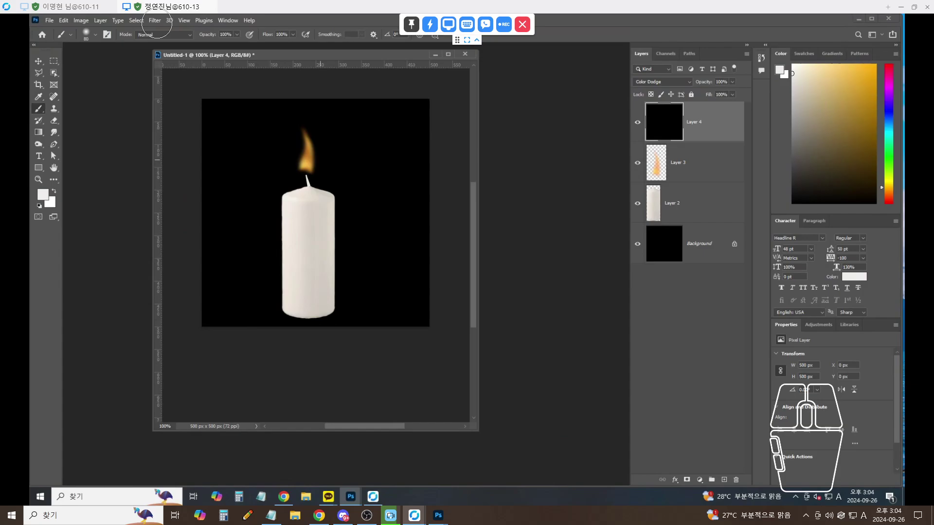
drag(299, 146, 303, 165)
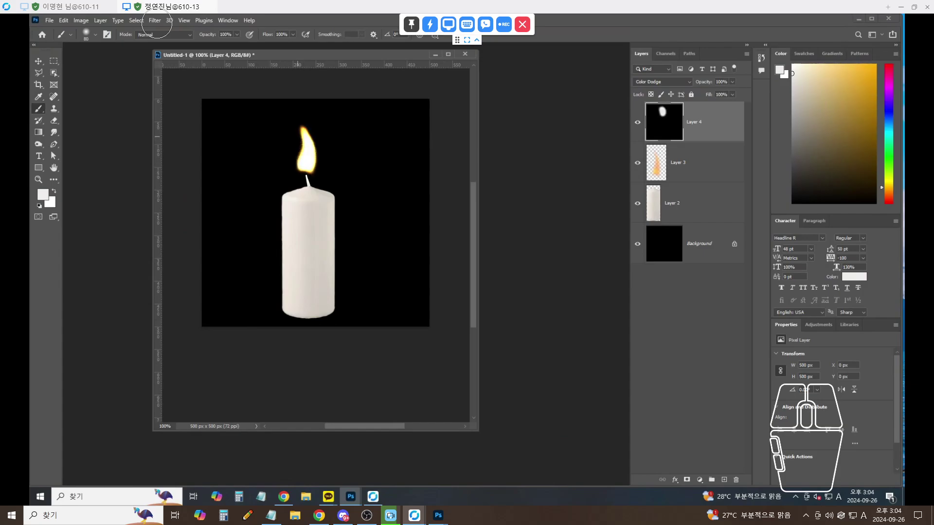
click(844, 85)
drag(300, 143, 304, 167)
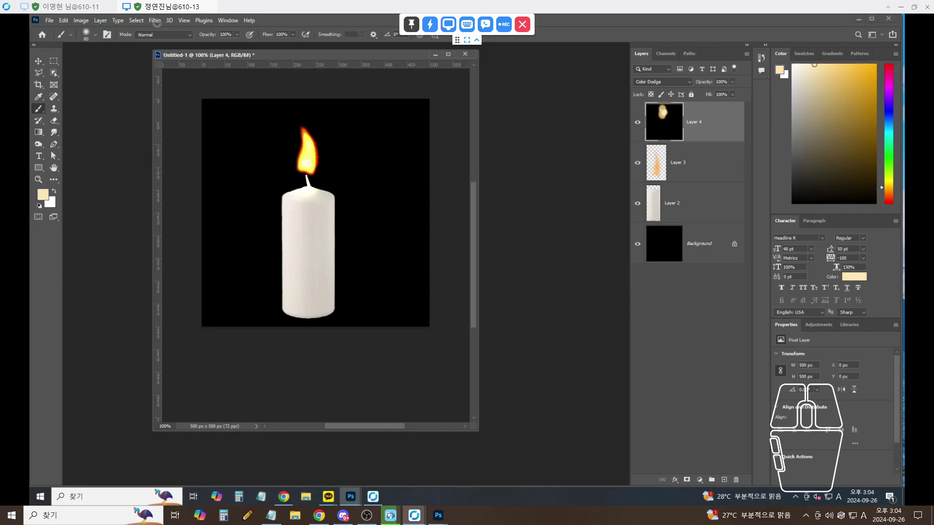
click(799, 64)
mouse_move(299, 136)
mouse_down()
mouse_move(315, 161)
mouse_move(289, 172)
mouse_move(322, 172)
mouse_move(302, 160)
mouse_move(305, 128)
mouse_up()
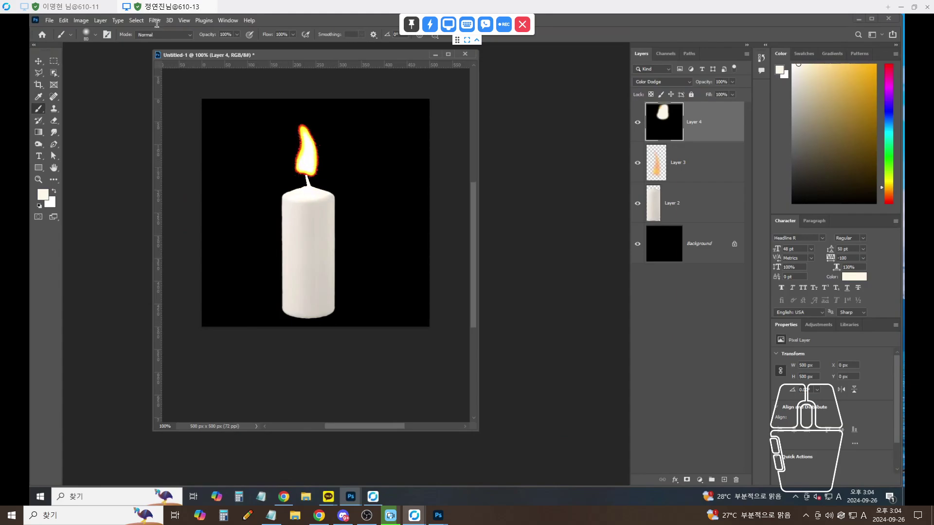
Lower Layer 4's opacity from 30% to 16% and paint an orange stroke over the flame.
click(732, 95)
drag(703, 92, 698, 92)
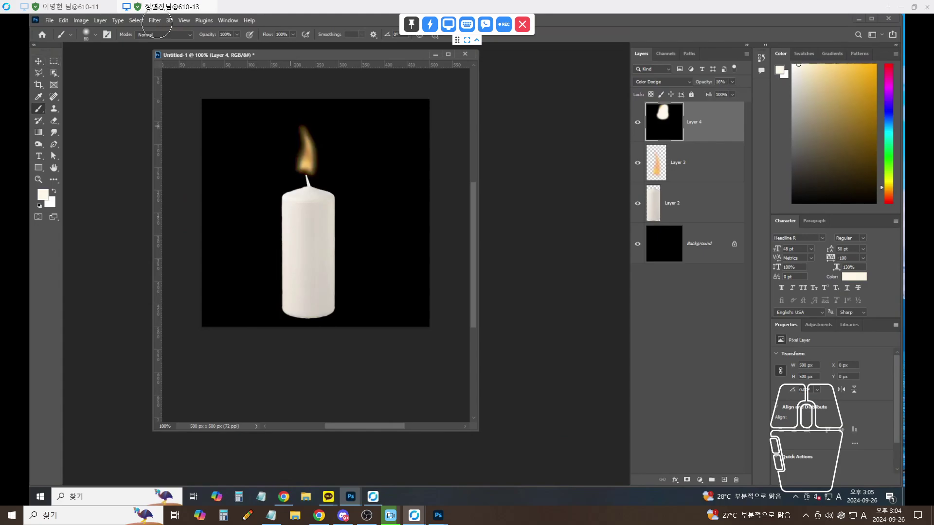
click(876, 72)
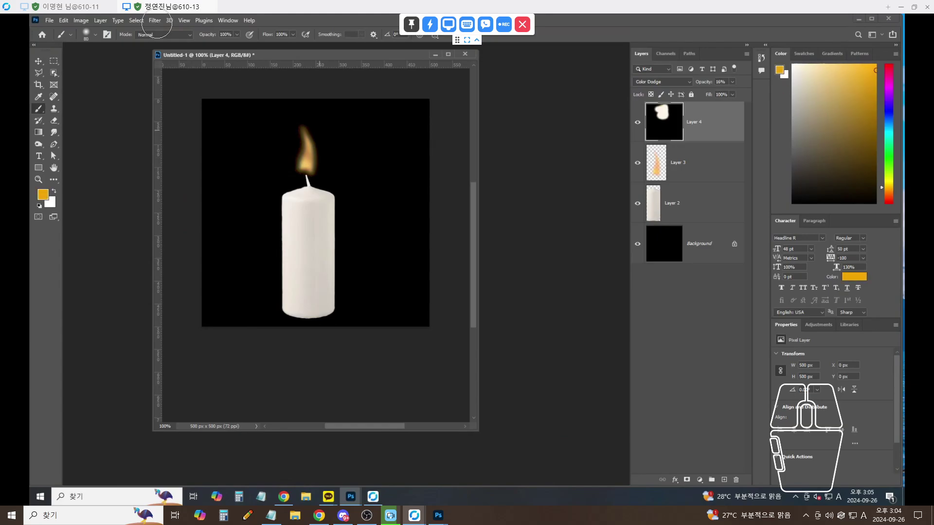
drag(302, 139, 310, 160)
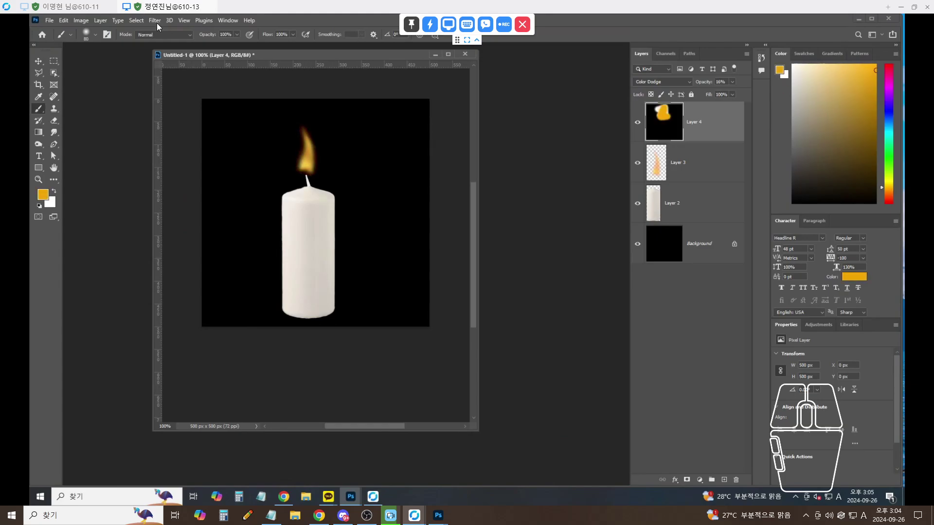
Undo the glow strokes so Layer 4 is empty black again.
key(ctrl+z)
key(ctrl+z)
key(ctrl+z)
key(ctrl+z)
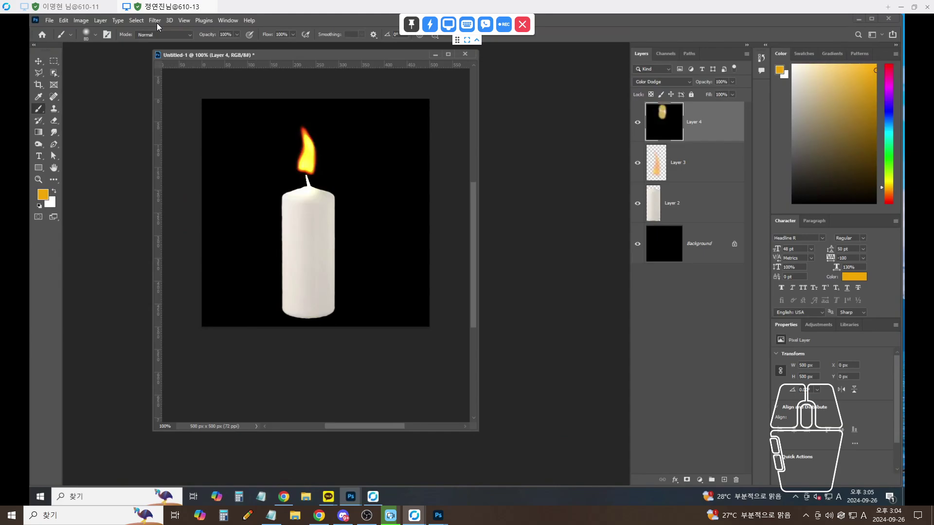
key(ctrl+z)
key(ctrl+z)
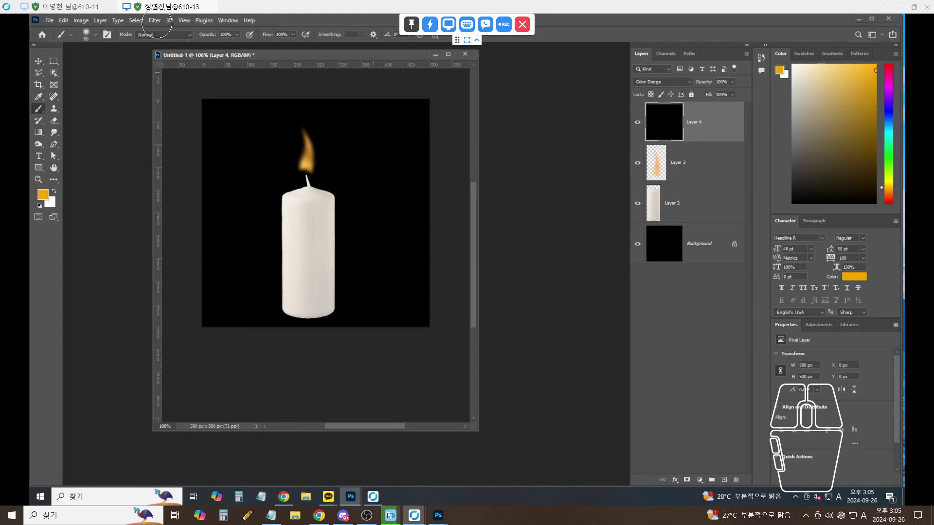
key(ctrl+shift+z)
key(ctrl+shift+z)
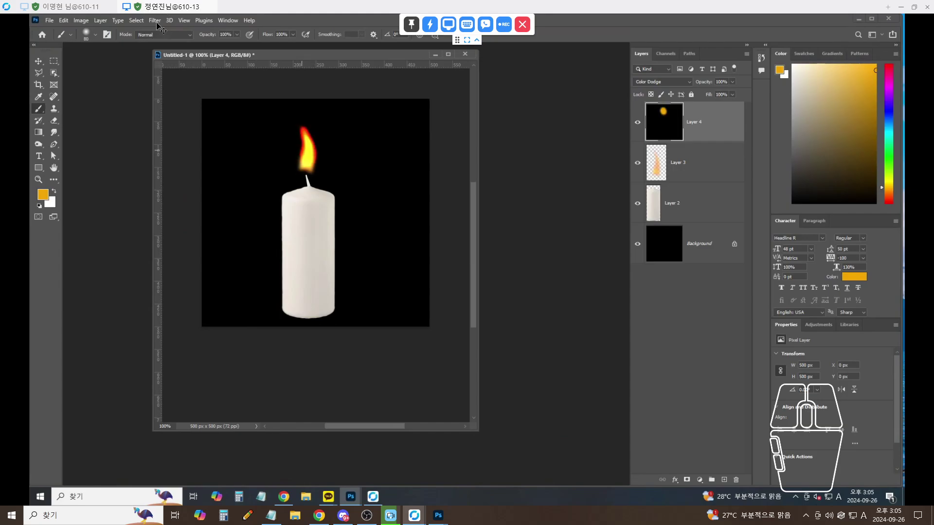
key(ctrl+z)
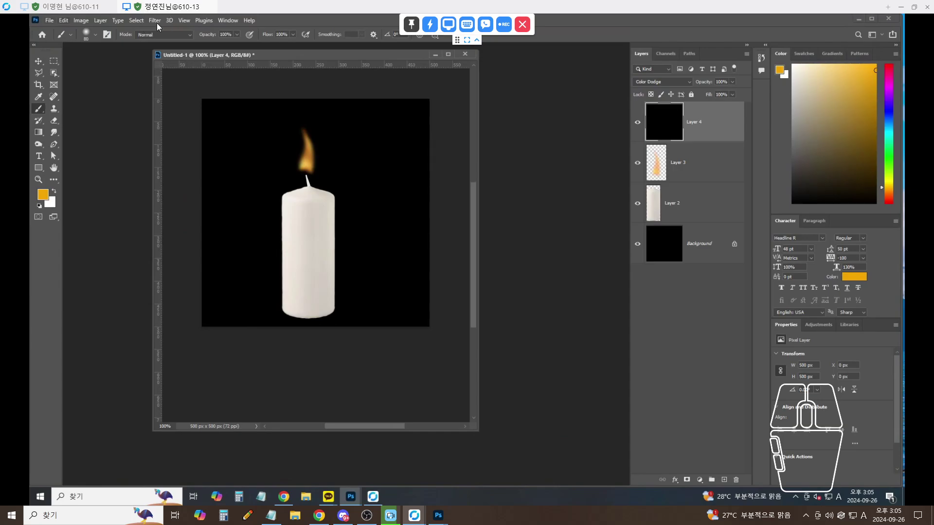
key(alt+e)
Try converting the image to Indexed Color, then cancel so all layers are kept.
key(Right)
key(Down)
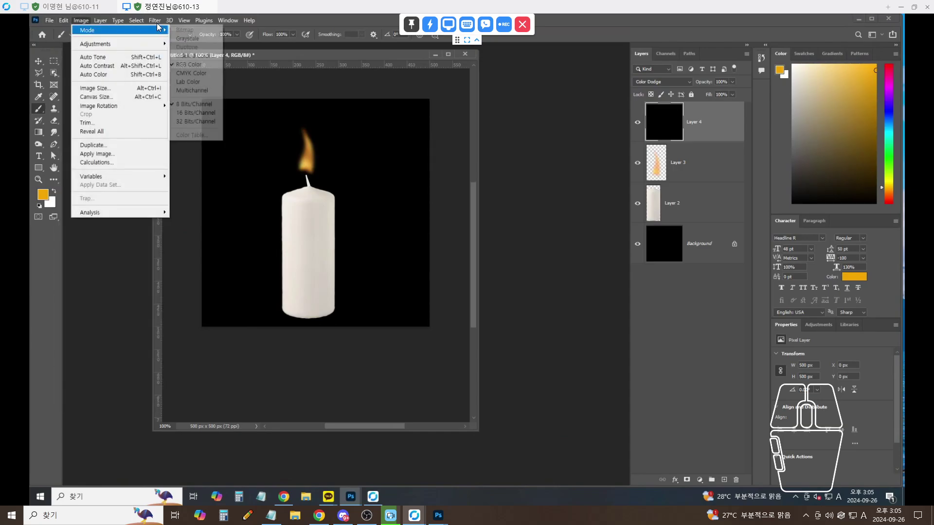
key(Right)
key(Return)
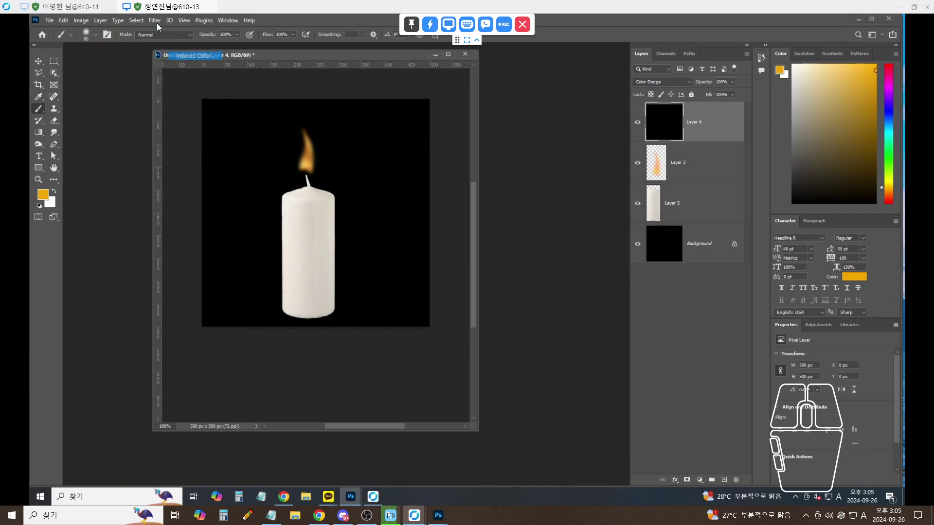
key(Return)
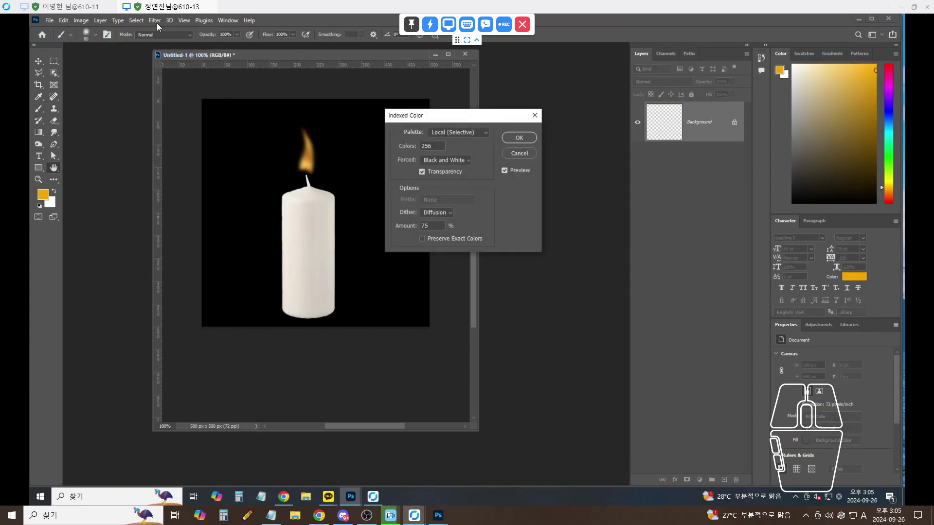
key(Escape)
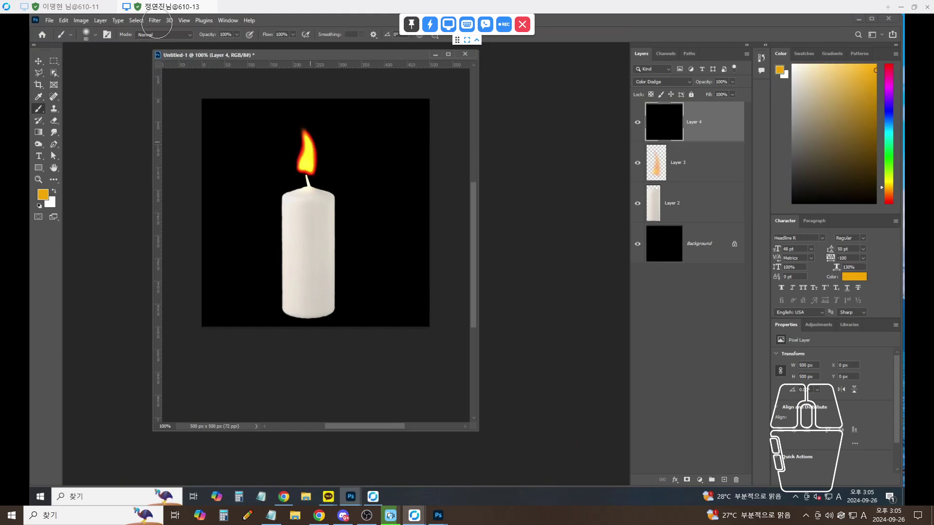
Undo the test glow strokes so Layer 4 is plain black over the candle again.
key(ctrl+z)
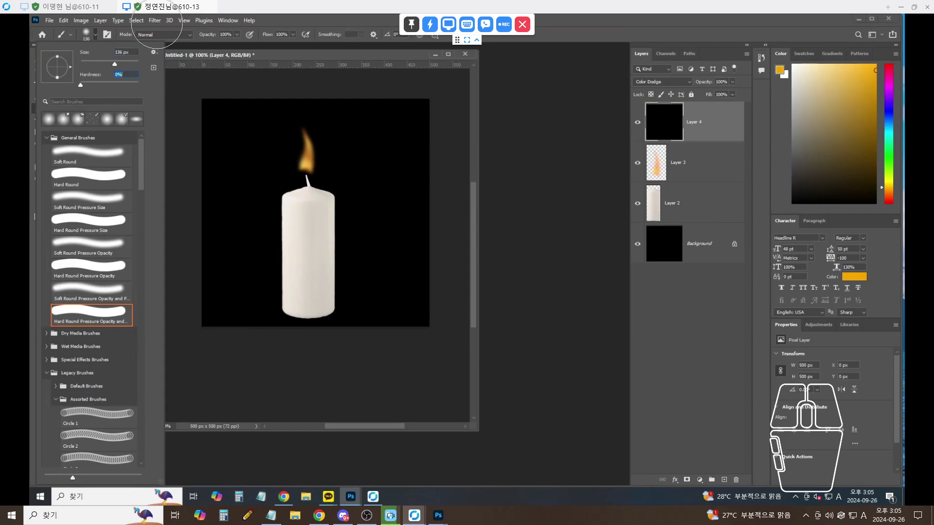
key(Return)
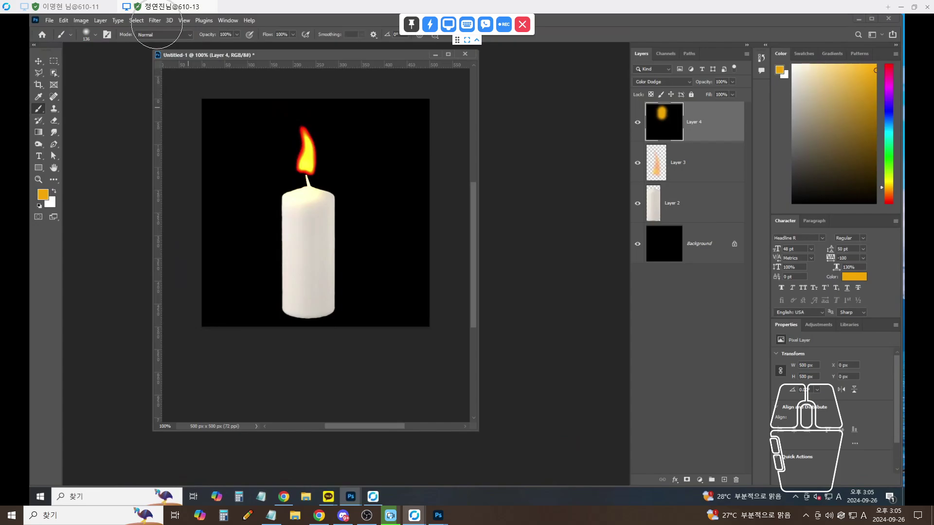
key(ctrl+z)
key(ctrl+z)
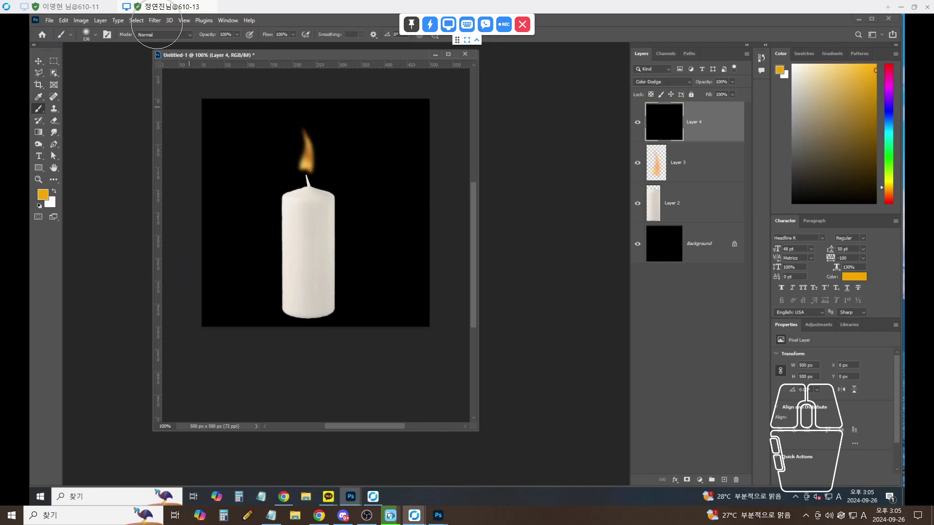
Set Layer 4 to Screen blend mode and paint a soft orange glow around the flame.
click(662, 82)
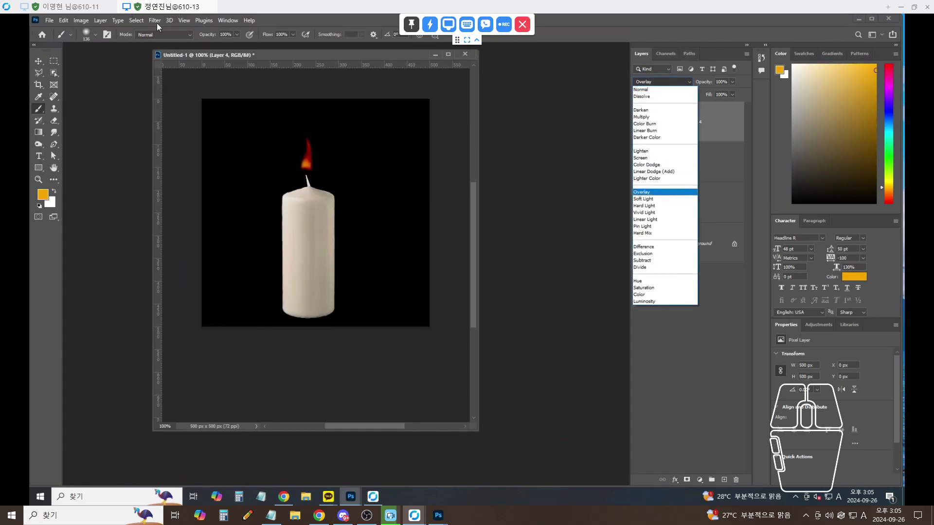
key(Up)
key(Up)
key(Return)
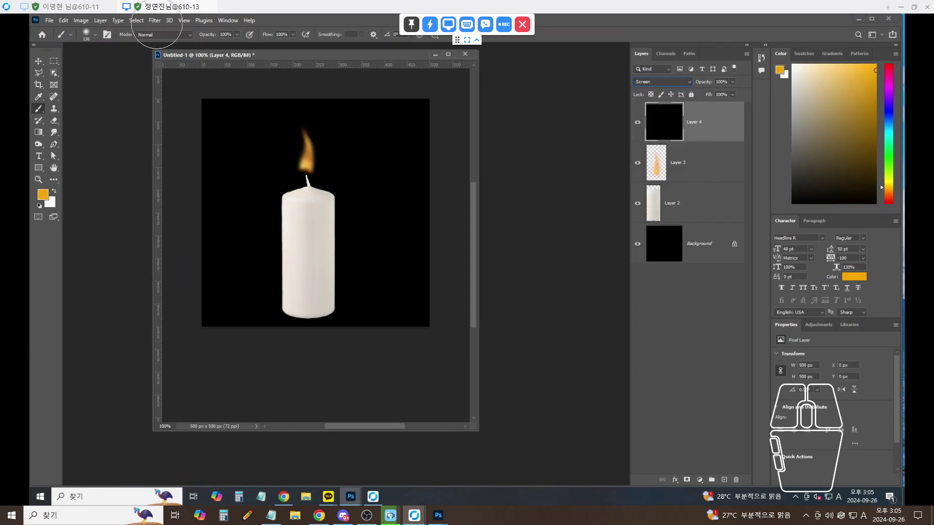
click(312, 134)
Compare Overlay, Lighter Color and other blend modes for the glow, settling back on Screen.
key(alt+Down)
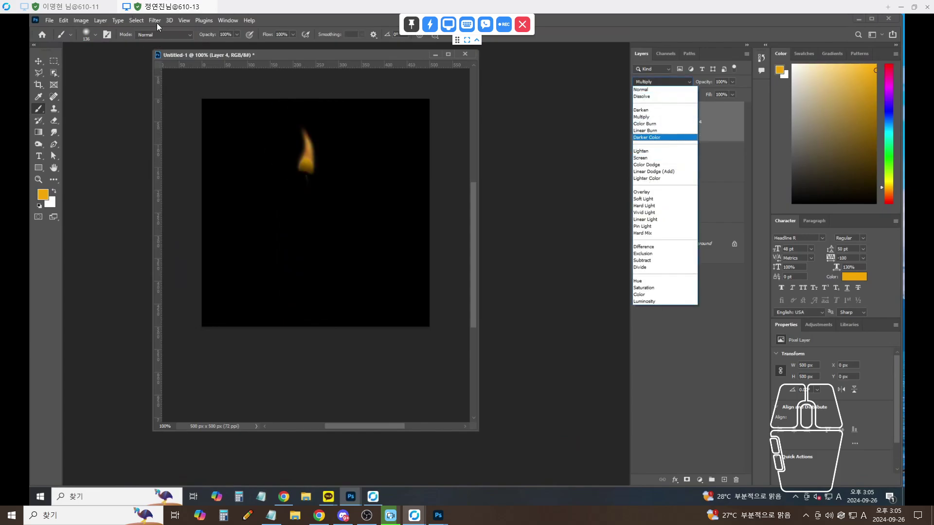
key(Down)
key(Down)
key(Down)
key(Down)
key(Up)
key(Up)
key(Up)
key(Up)
key(Up)
key(Up)
key(Up)
key(Up)
key(Up)
key(Up)
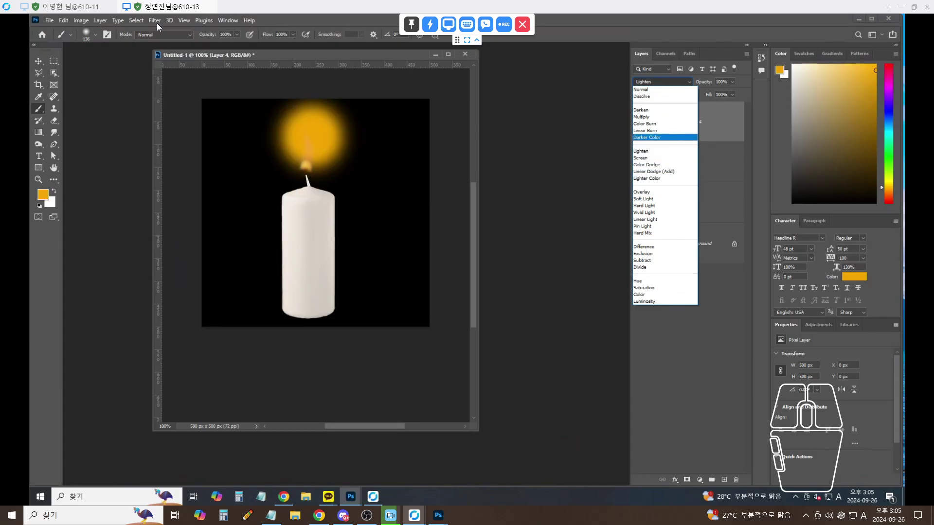
key(Down)
key(Down)
key(Down)
key(Down)
key(Down)
key(Down)
key(Down)
key(Down)
key(Down)
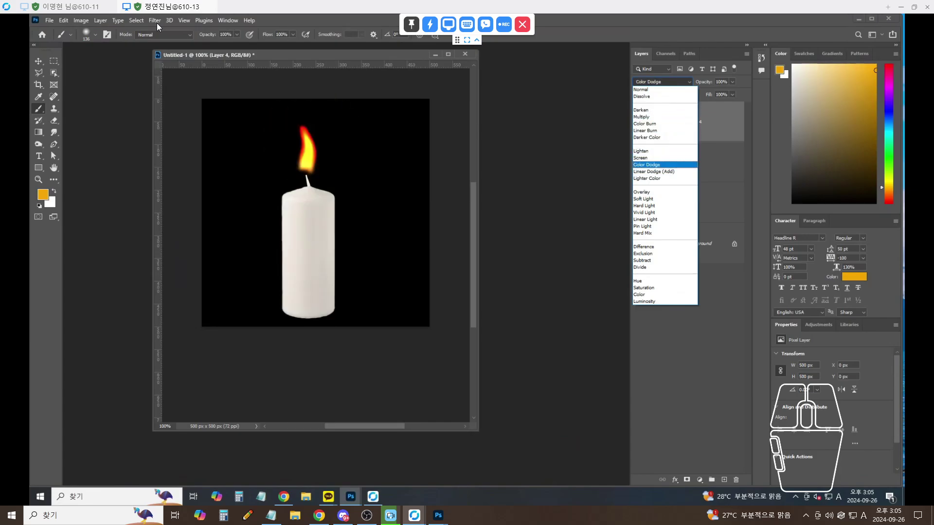
key(Down)
key(Down)
key(Down)
key(Down)
key(Down)
key(Down)
key(Down)
key(Down)
key(Down)
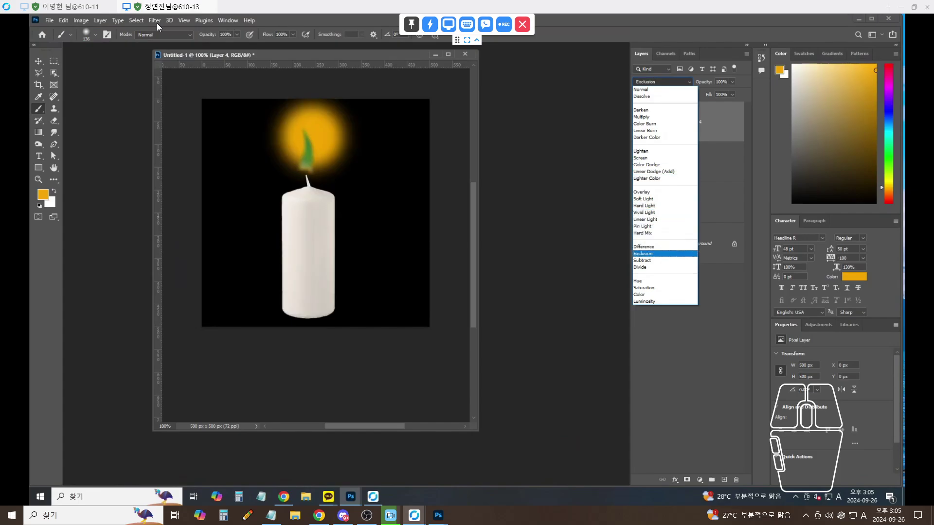
key(Up)
key(Up)
key(Up)
key(Up)
key(Up)
key(Up)
key(Up)
key(Up)
key(Up)
key(Up)
key(Up)
key(Up)
key(Return)
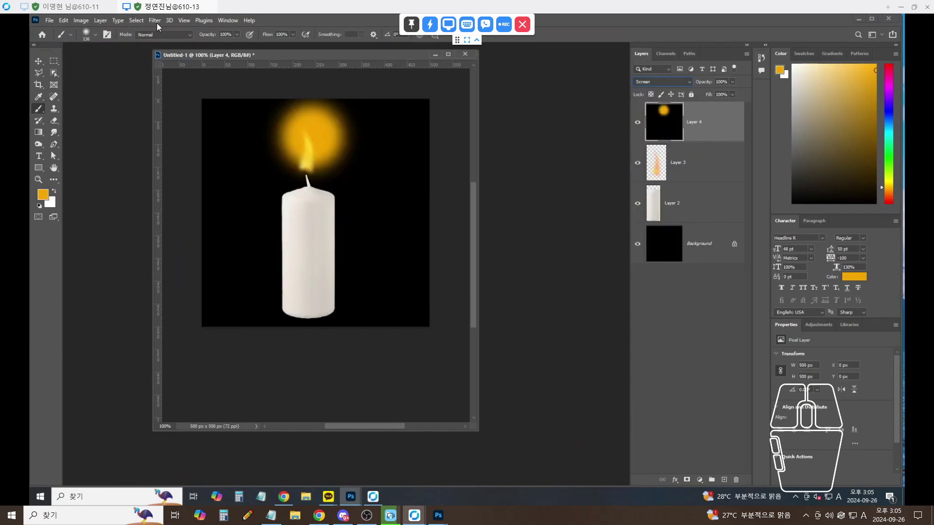
Delete the glow-painted Layer 4 and add a new empty layer above Layer 3.
key(Delete)
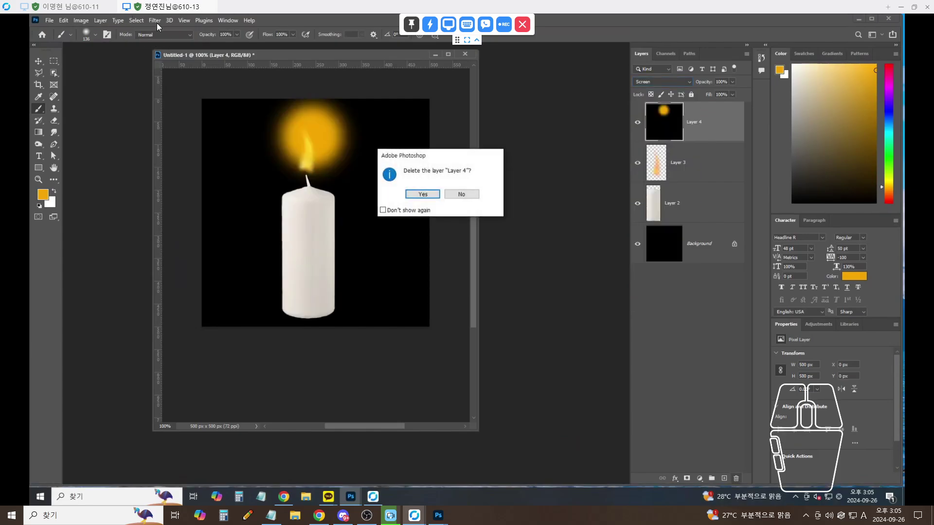
key(Return)
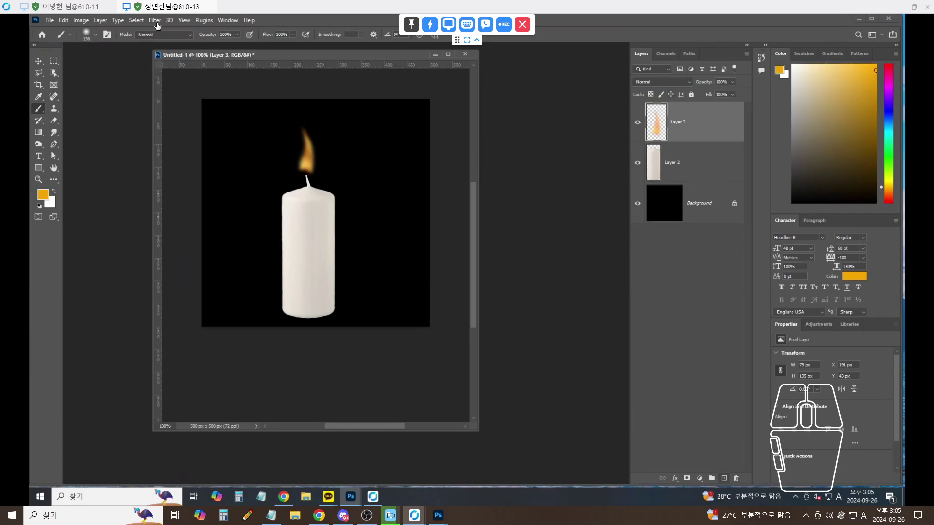
key(ctrl+shift+alt+n)
click(662, 82)
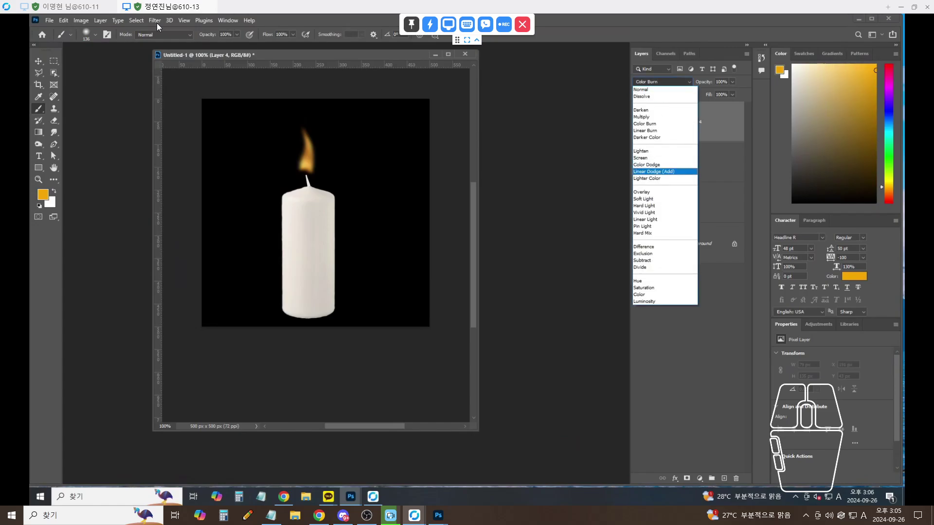
Set the new Layer 4 to Lighten, then delete it, leaving three layers.
click(661, 152)
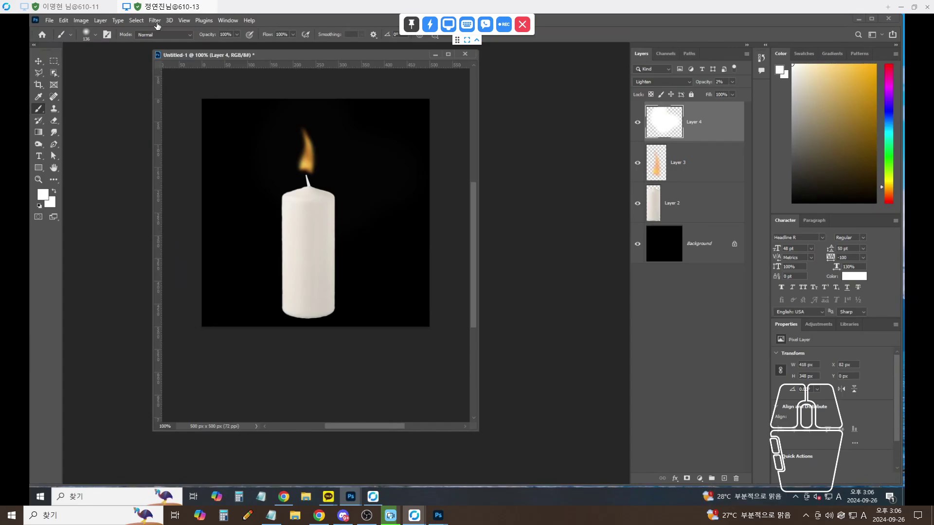
click(736, 478)
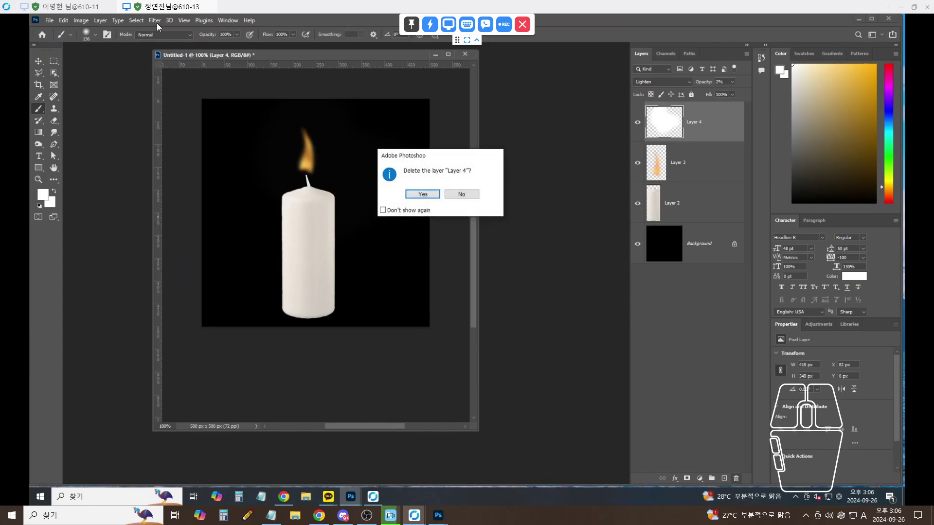
key(Return)
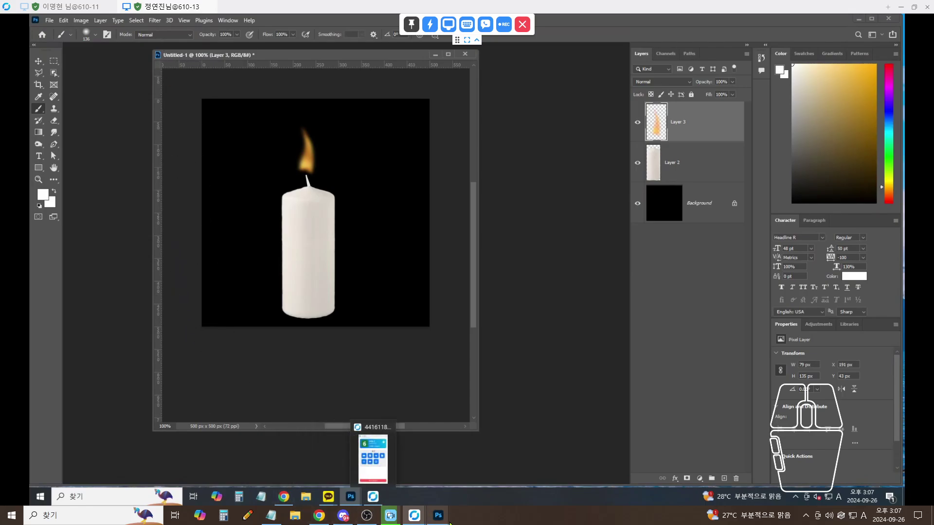
Open a RustDesk session to another classroom computer and enter its password to connect.
mouse_move(414, 515)
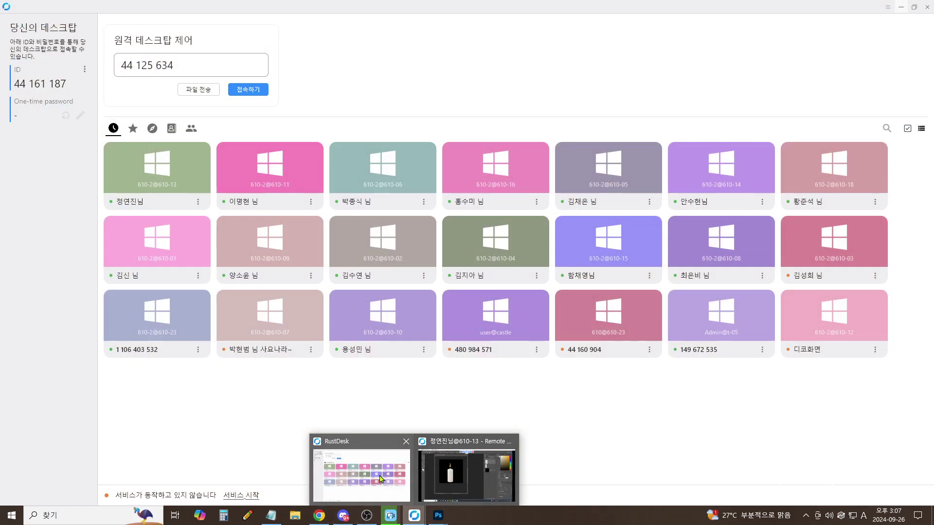
click(381, 480)
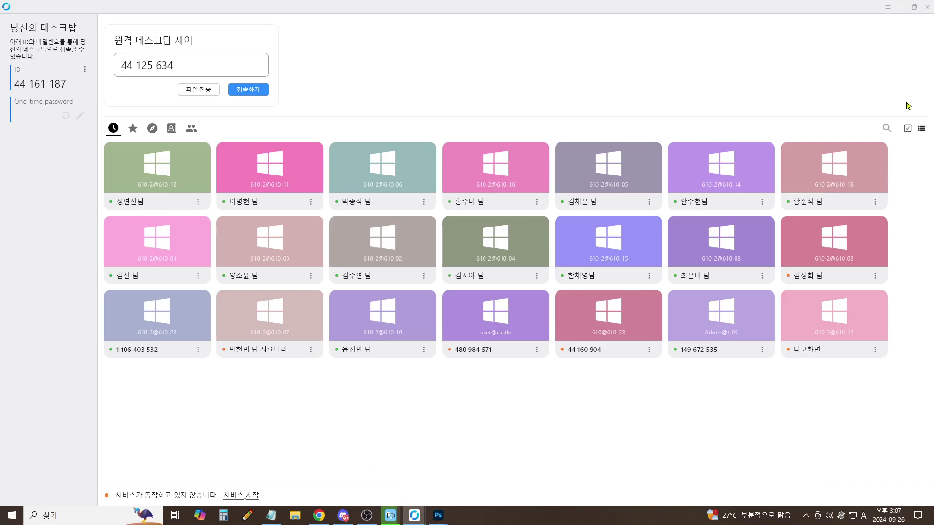
double_click(839, 166)
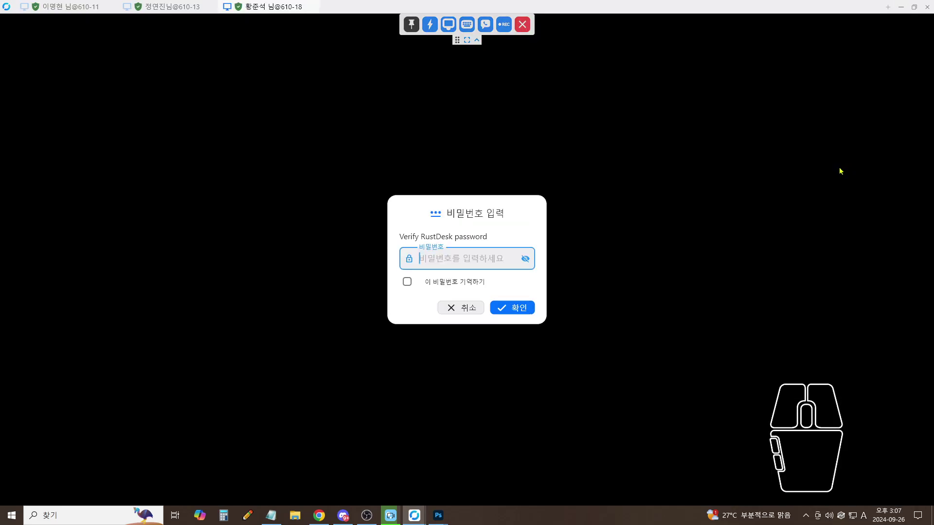
key(Return)
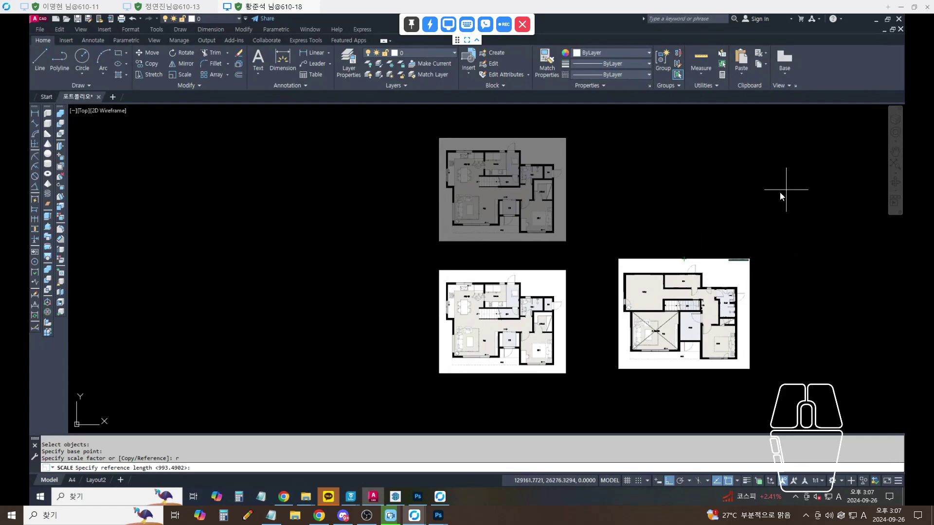
Cancel the pending SCALE and delete the faded duplicate floor-plan image at the top.
key(Escape)
key(Escape)
click(567, 280)
click(562, 235)
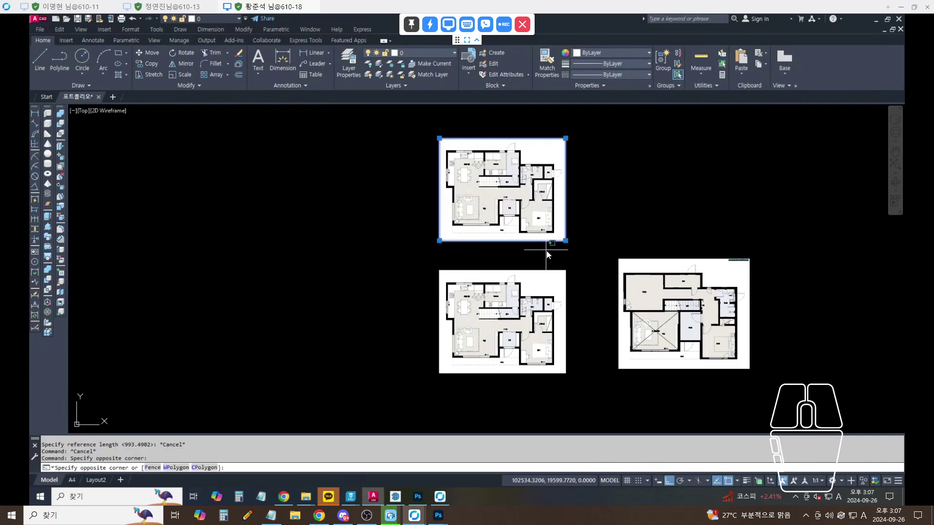
click(536, 273)
key(Escape)
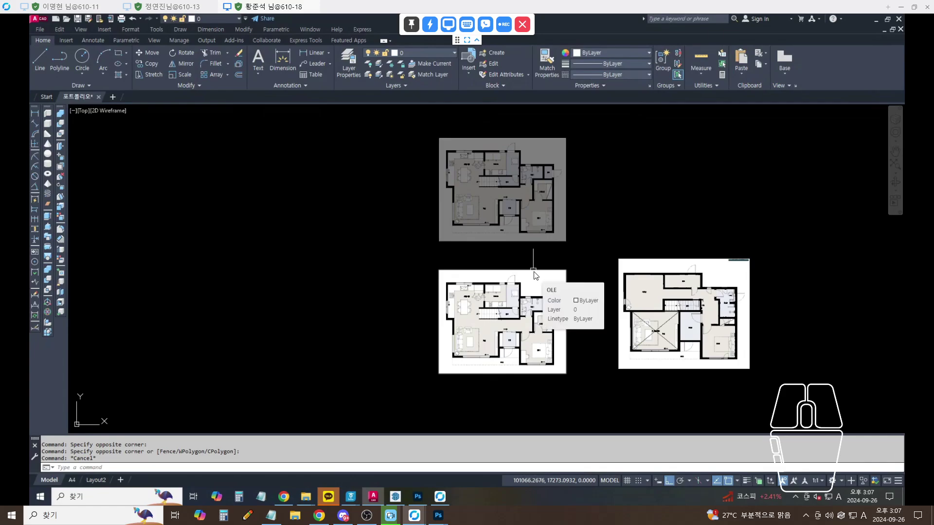
click(541, 241)
key(Delete)
Measure a trial 914.77 width from wall to door jamb with DIMLINEAR, then cancel it.
scroll(492, 233, up, 2)
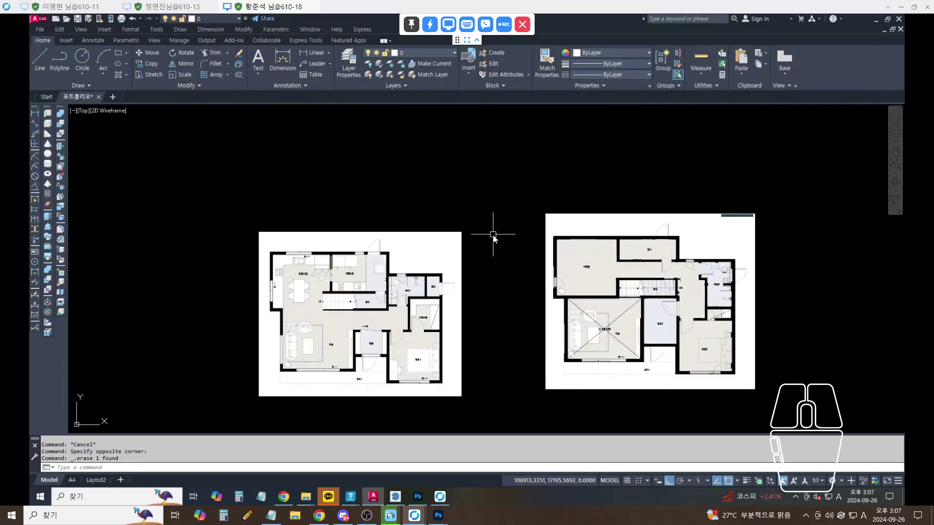
drag(509, 281, 469, 211)
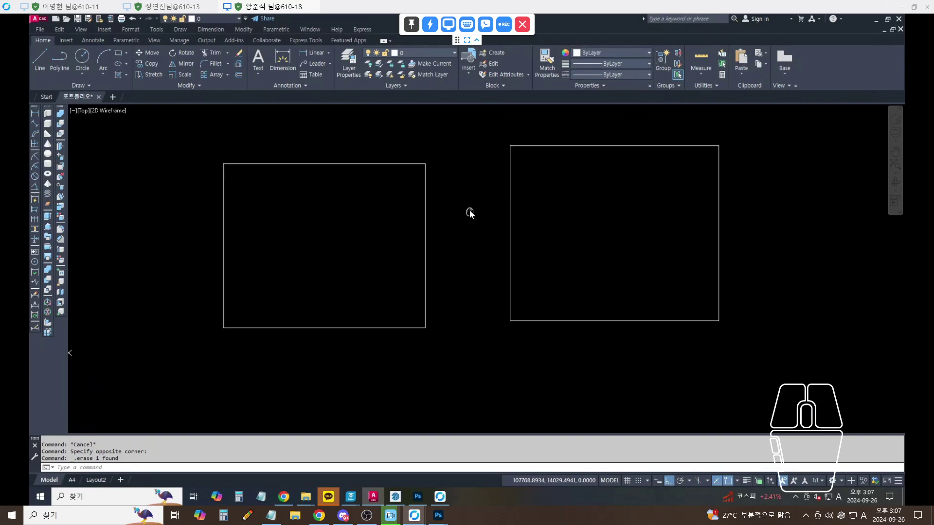
scroll(428, 270, up, 2)
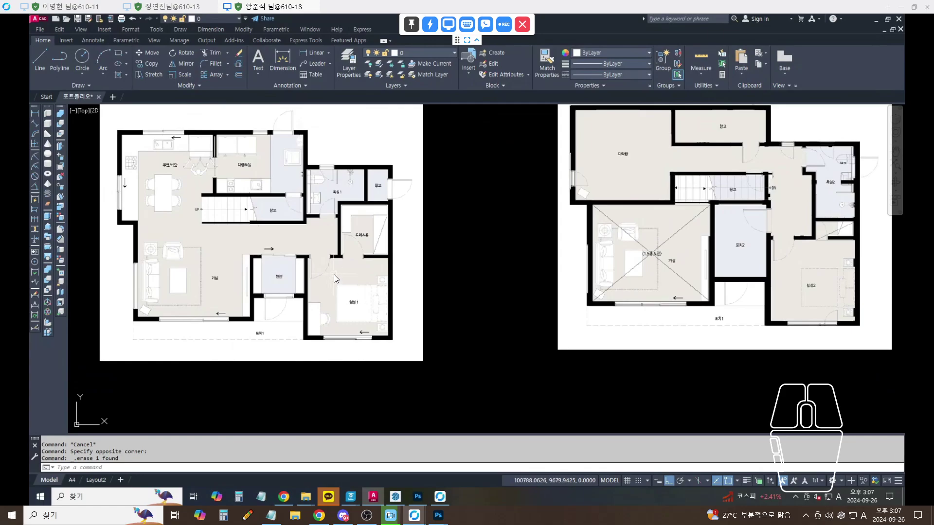
scroll(334, 275, up, 3)
scroll(296, 249, up, 4)
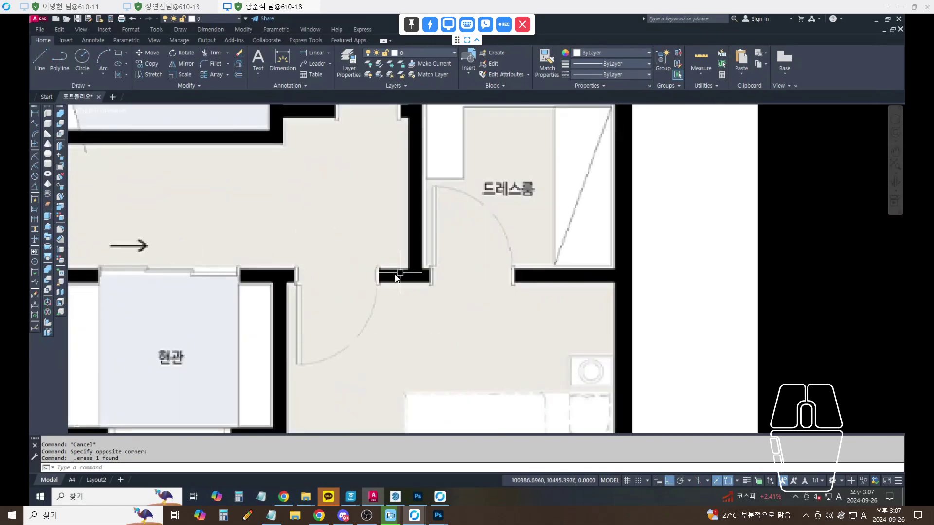
scroll(366, 264, down, 1)
scroll(365, 264, up, 5)
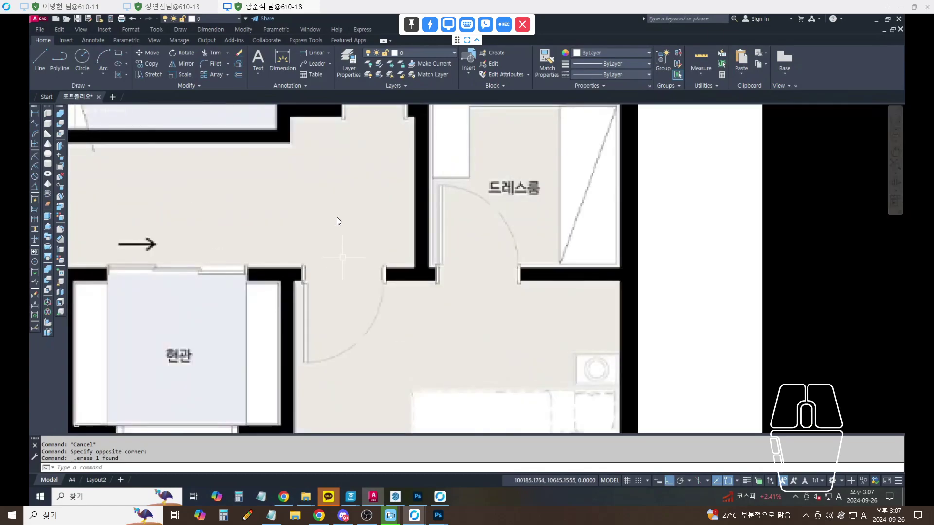
text(dli)
key(Return)
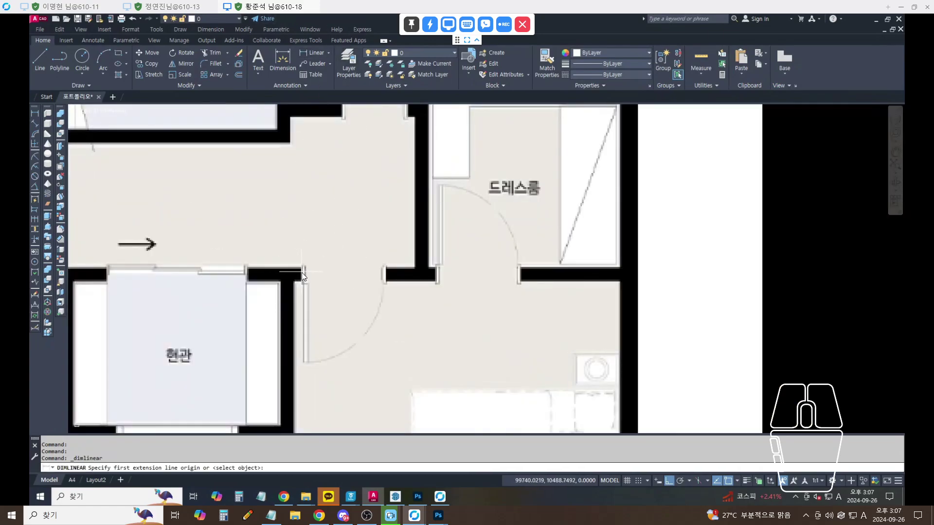
click(302, 272)
click(385, 268)
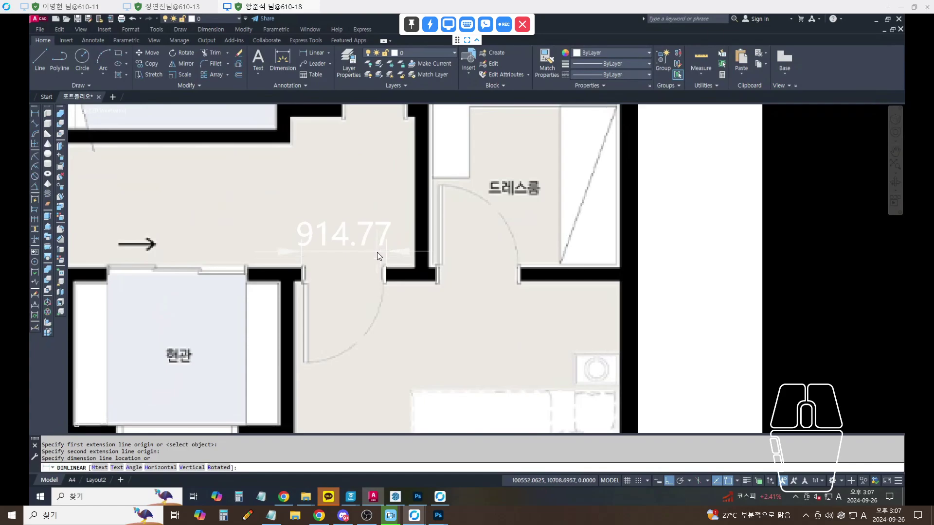
scroll(332, 243, down, 5)
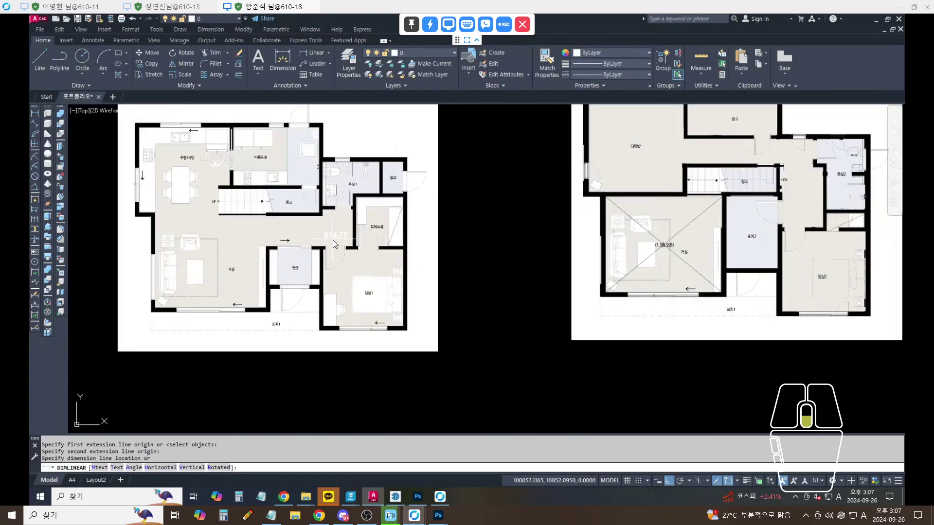
key(Escape)
Nudge the left floor-plan image slightly down and right beside the other plan.
scroll(333, 240, down, 2)
scroll(382, 233, up, 2)
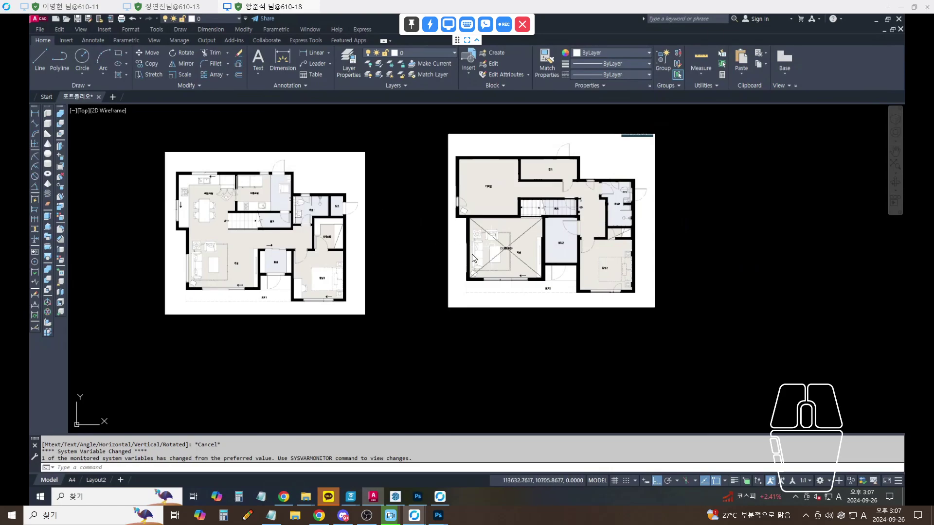
click(346, 277)
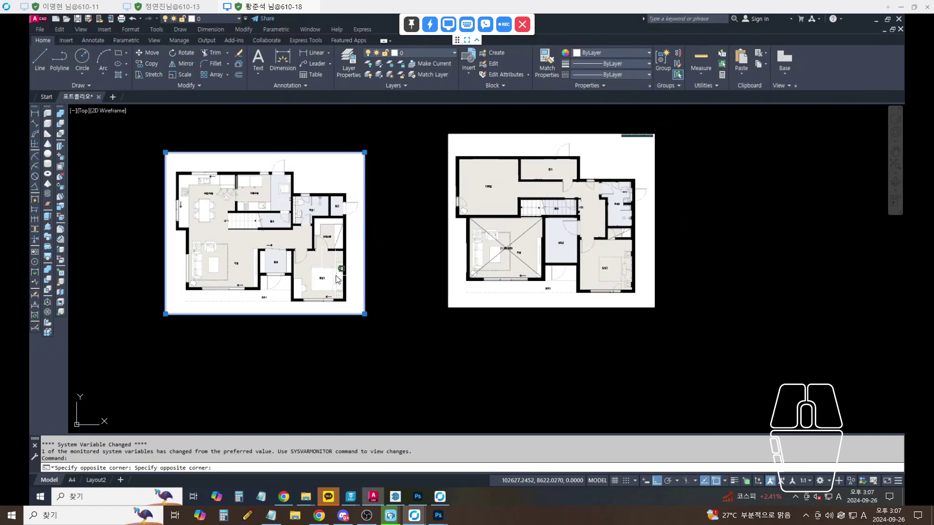
key(ctrl+z)
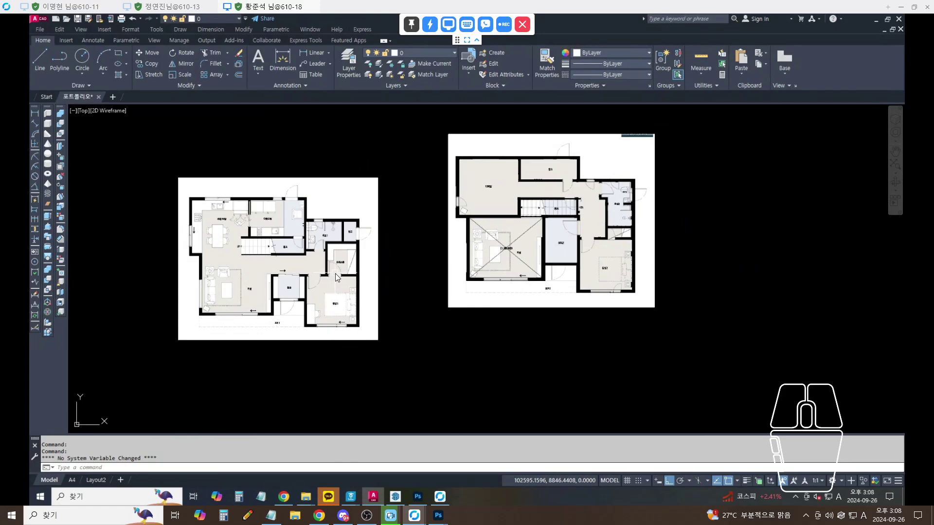
key(Escape)
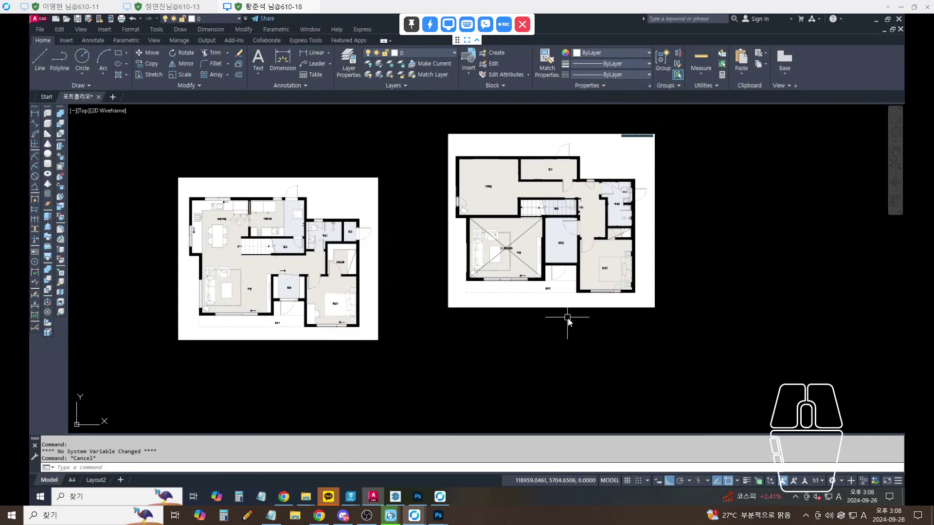
Start SCALE on the right floor plan, anchored at its bottom midpoint, using Reference.
text(sc)
key(Return)
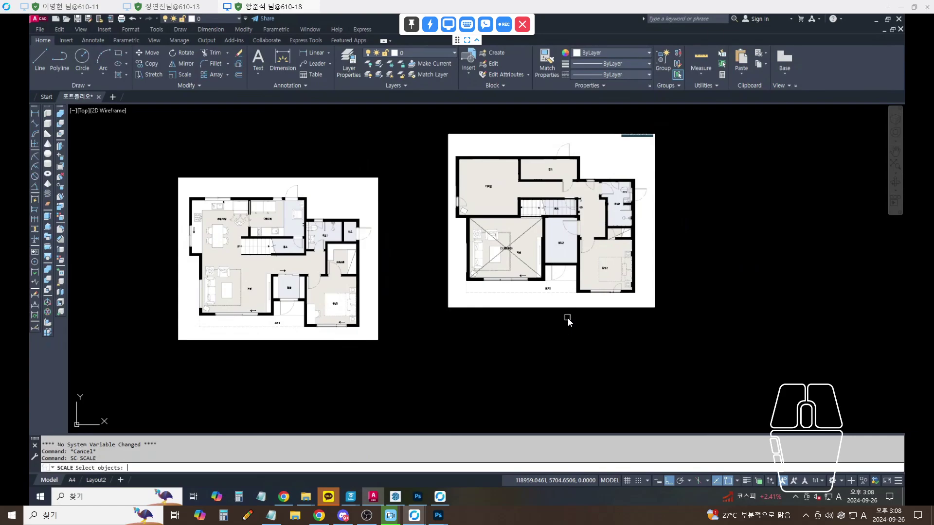
click(566, 308)
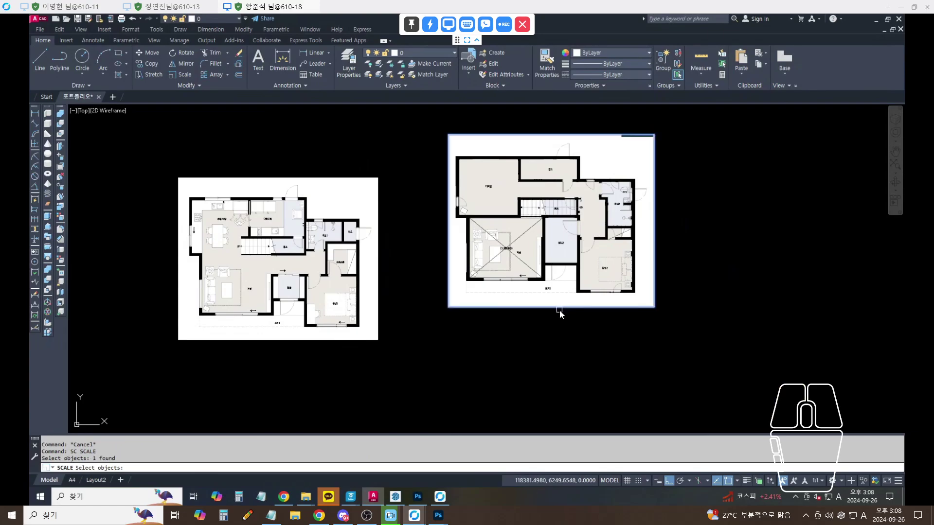
key(Return)
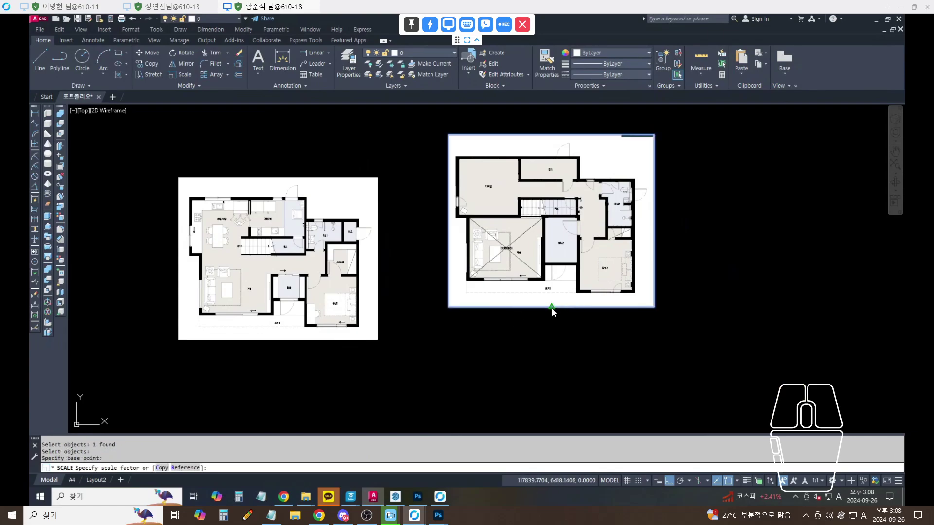
click(551, 309)
text(r)
key(Return)
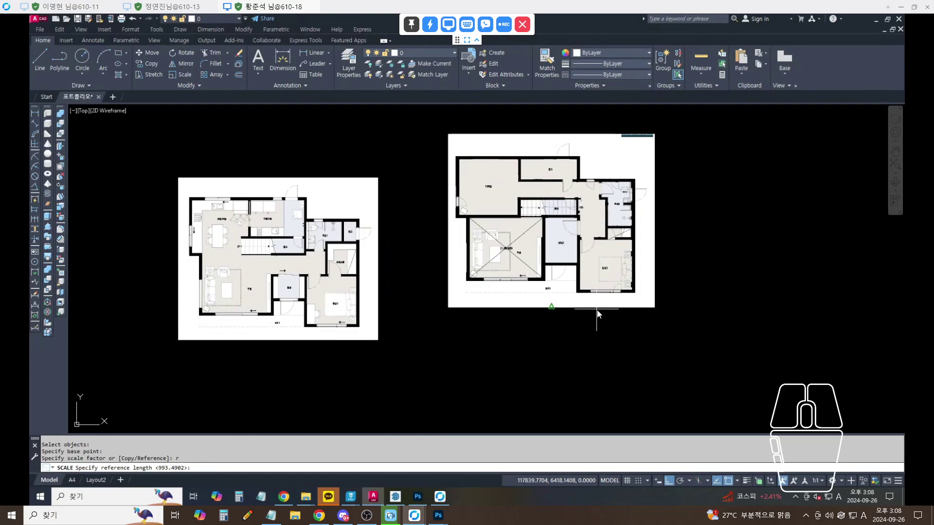
Take the reference length from the plan's upper-right to lower-right corner.
scroll(598, 312, up, 6)
scroll(597, 314, down, 6)
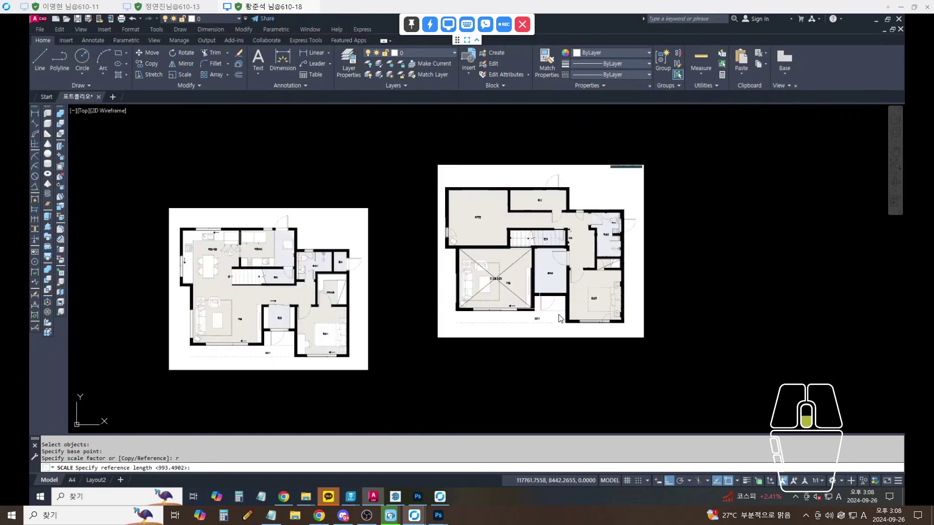
scroll(566, 317, up, 2)
scroll(554, 317, down, 3)
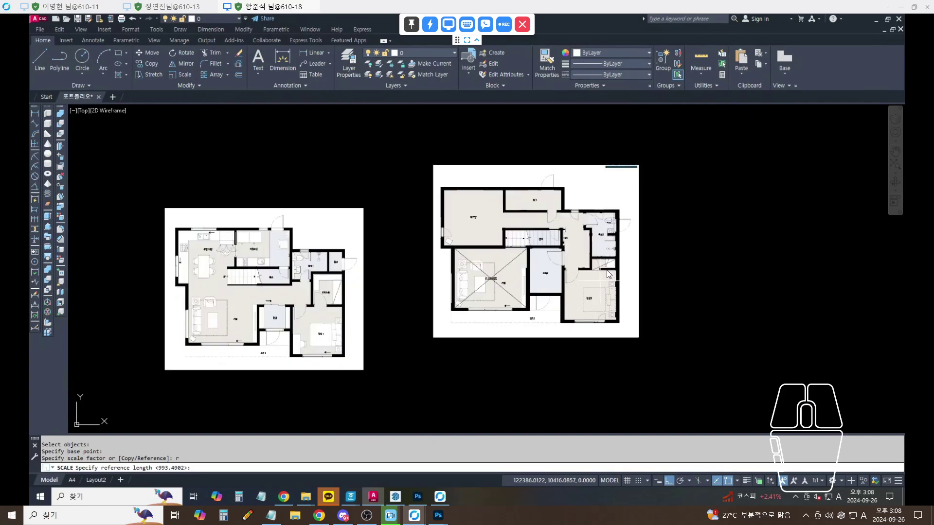
scroll(612, 184, up, 7)
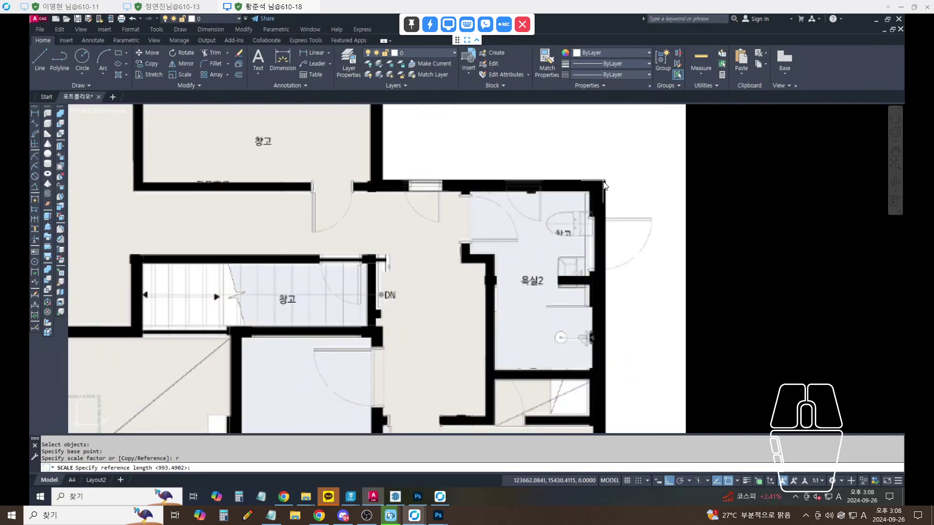
scroll(605, 185, up, 1)
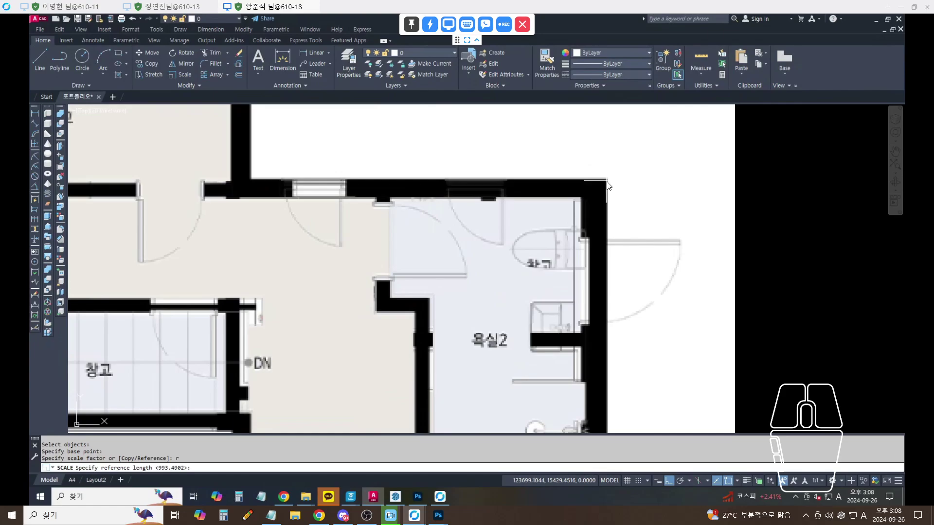
click(608, 185)
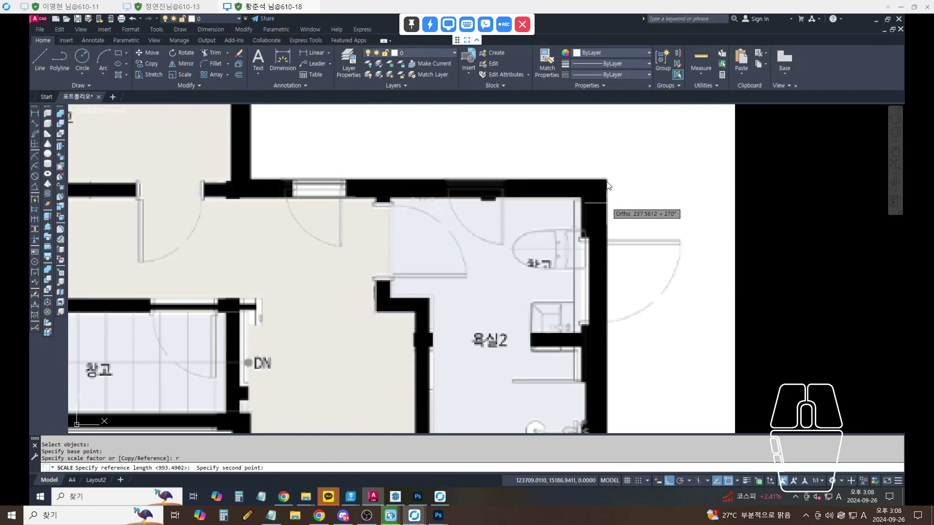
scroll(608, 184, down, 5)
scroll(620, 302, up, 8)
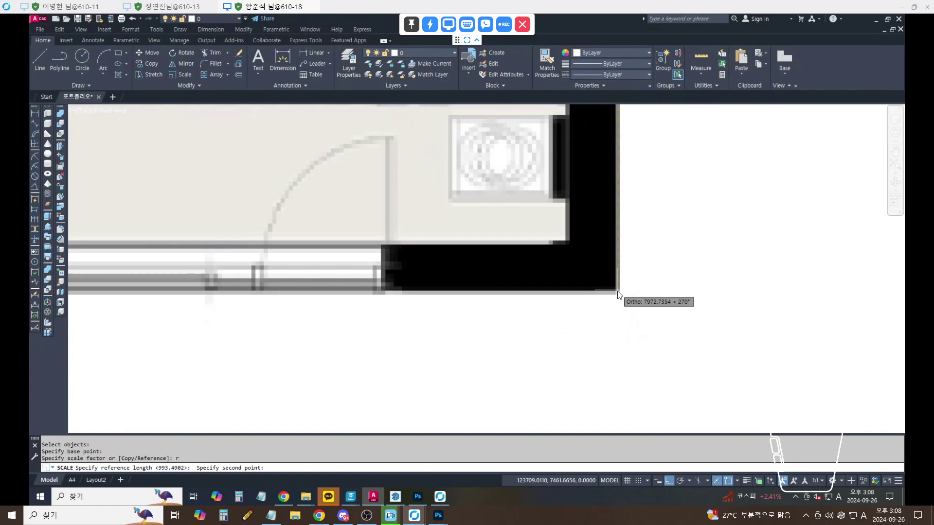
click(617, 294)
scroll(618, 295, down, 8)
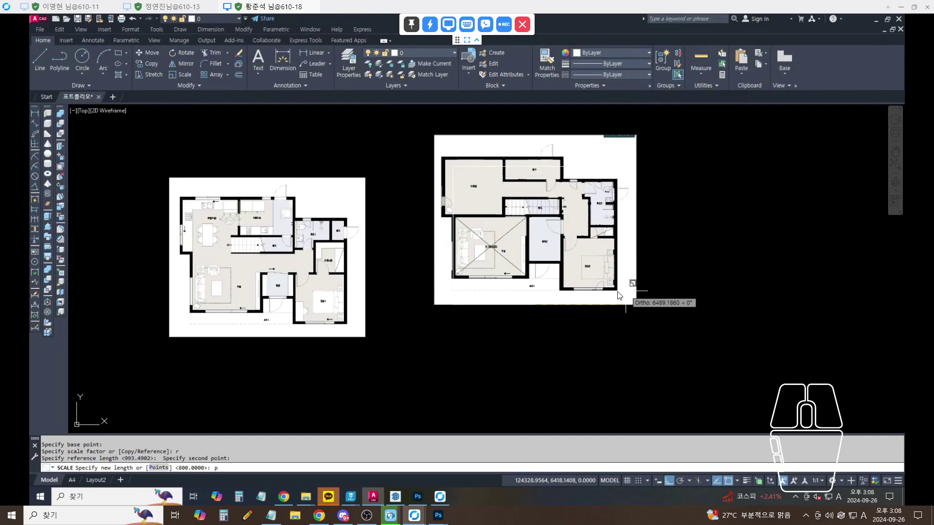
Set the new length by Points between two wall corners on the other plan.
key(Return)
scroll(346, 214, up, 5)
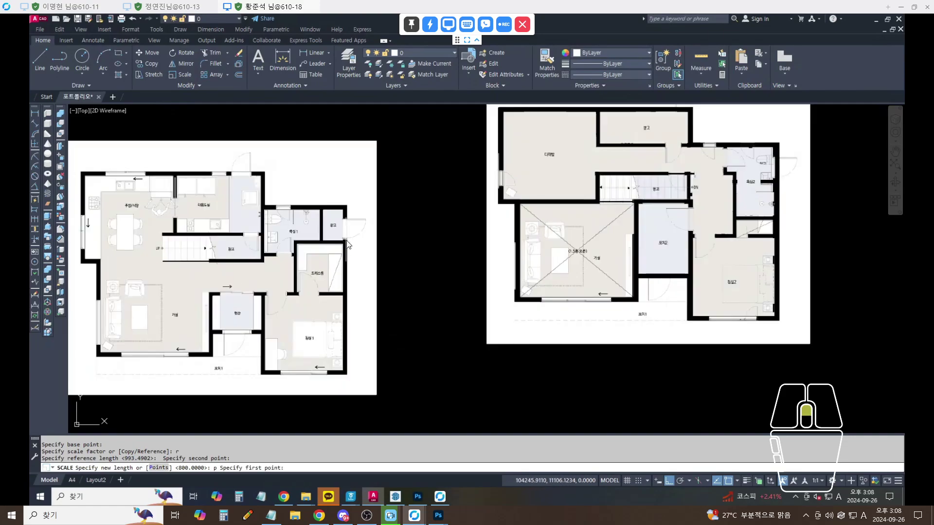
scroll(345, 208, up, 4)
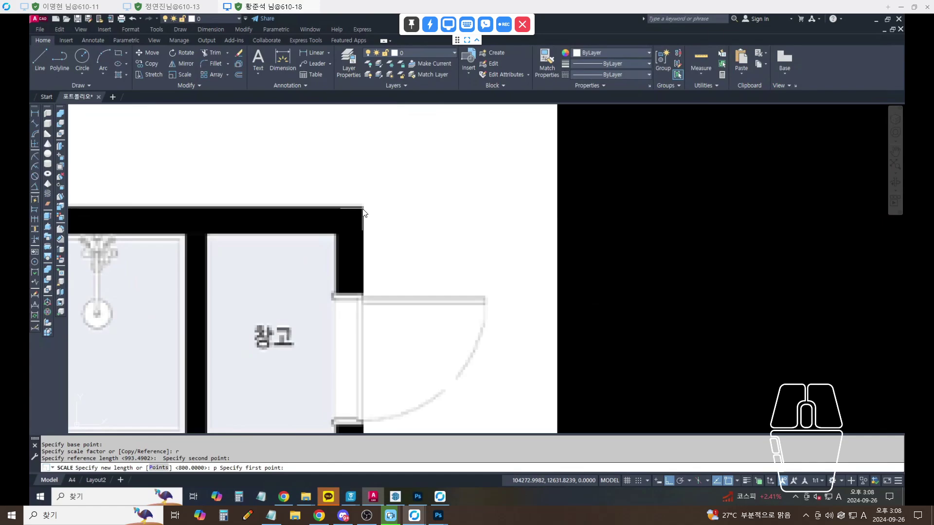
click(363, 210)
scroll(363, 209, down, 8)
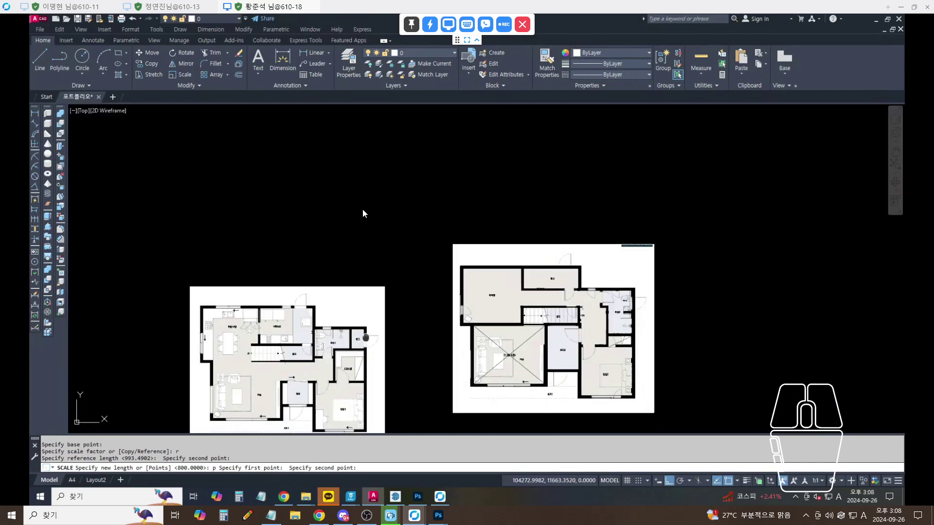
scroll(375, 364, up, 8)
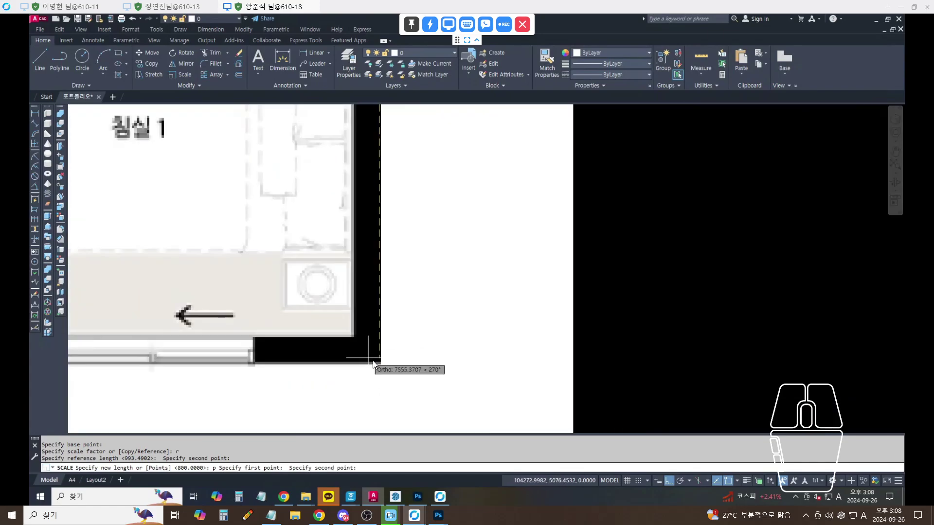
click(379, 365)
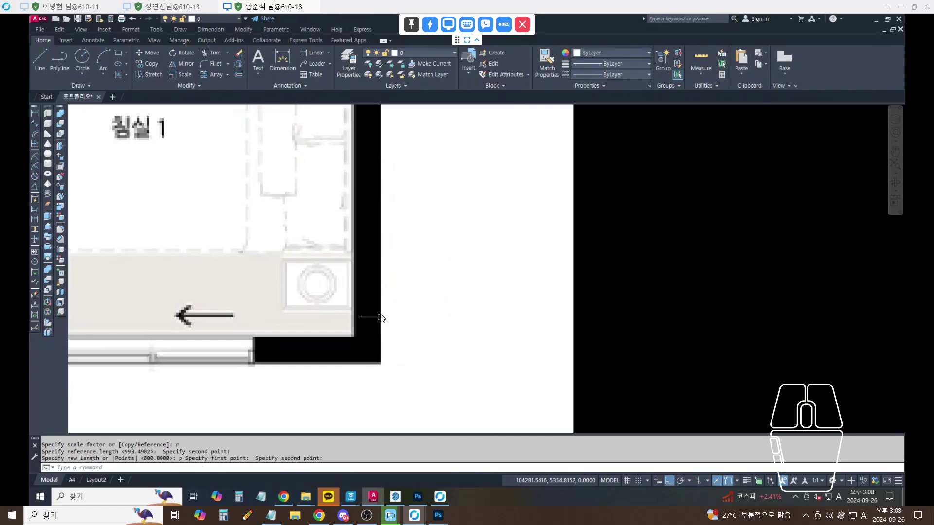
scroll(377, 317, down, 8)
key(Escape)
Move the right floor-plan image down to align with the left one.
text(m)
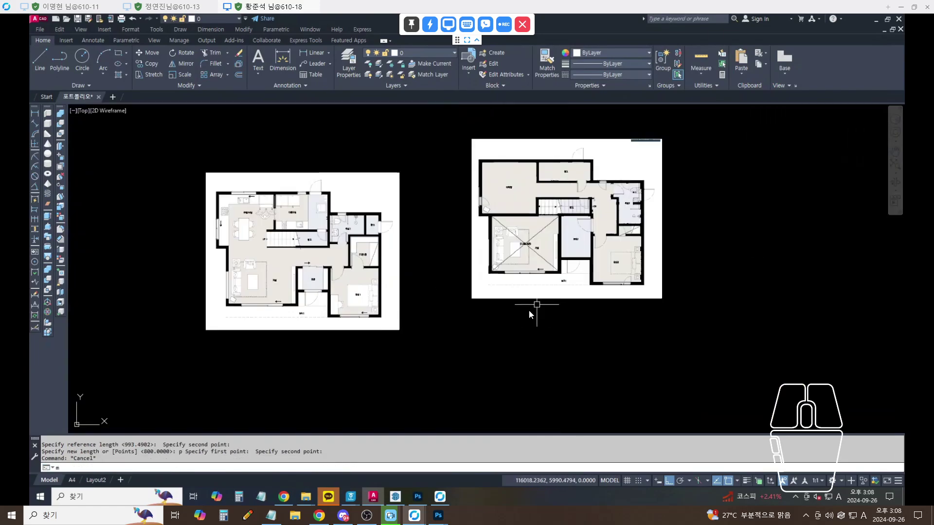
key(Return)
click(535, 298)
key(Return)
click(487, 317)
click(487, 348)
Set both floor-plan images to Transparency 50 in Properties.
click(554, 352)
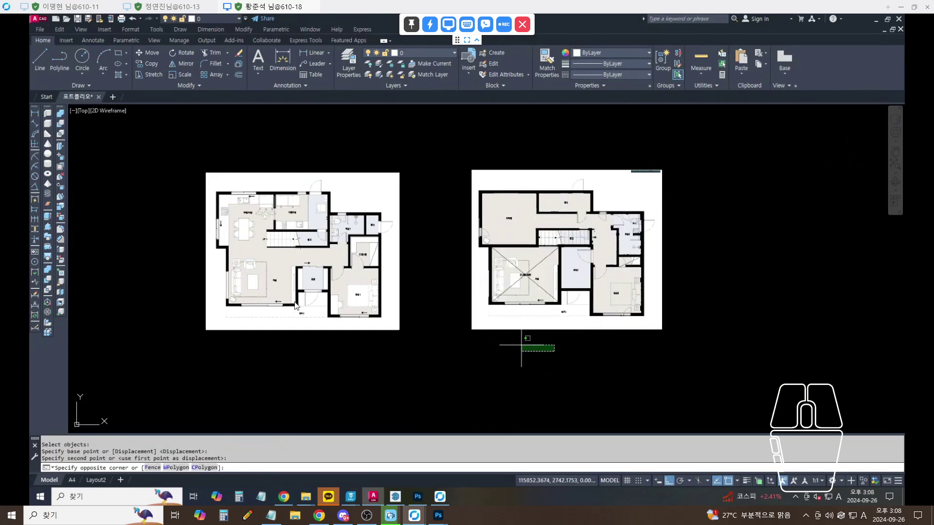
click(295, 306)
key(ctrl+1)
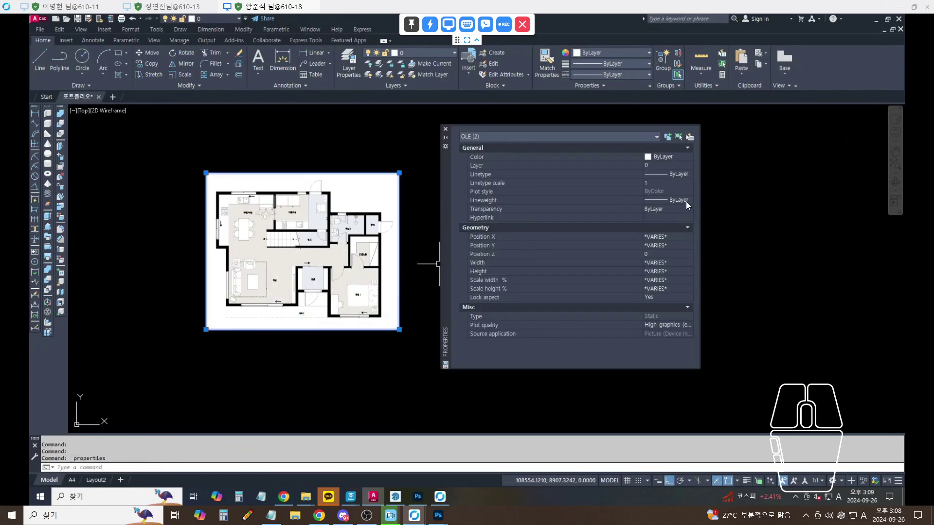
click(666, 209)
key(Tab)
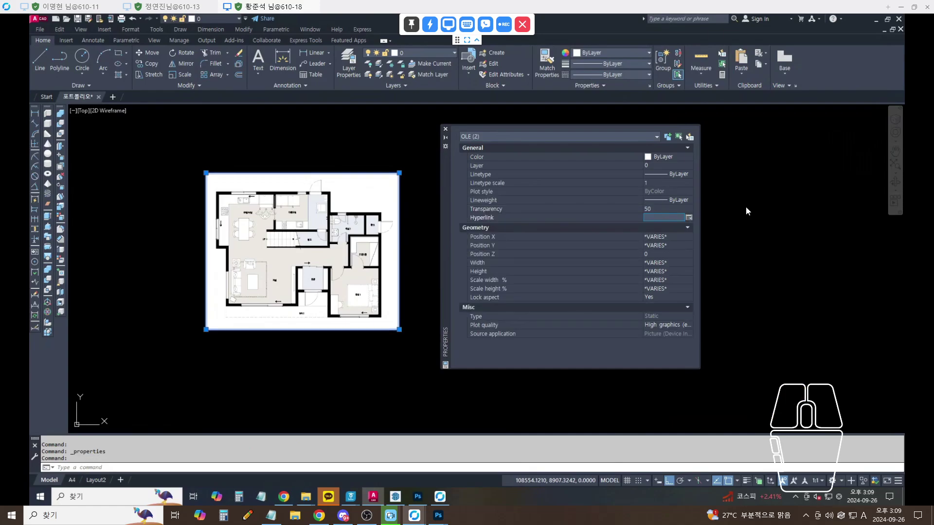
click(446, 130)
key(Escape)
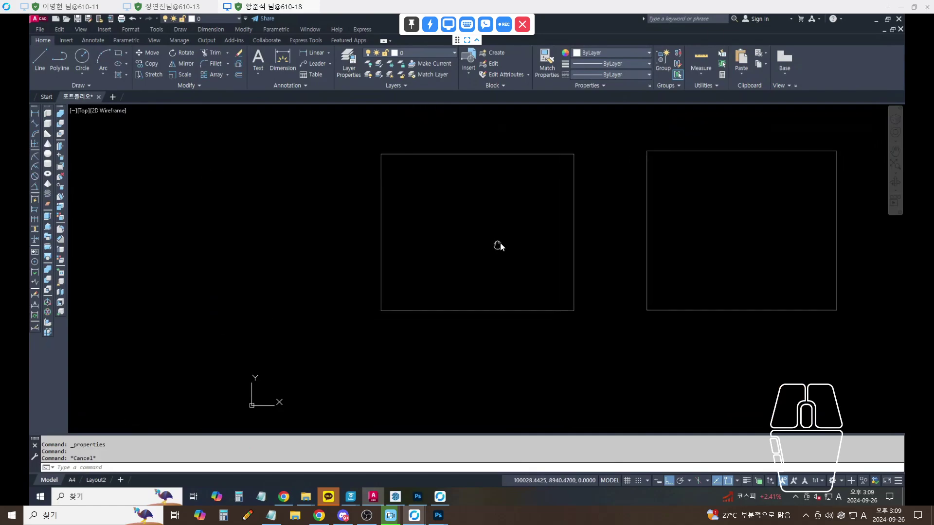
scroll(529, 191, up, 5)
scroll(529, 190, down, 5)
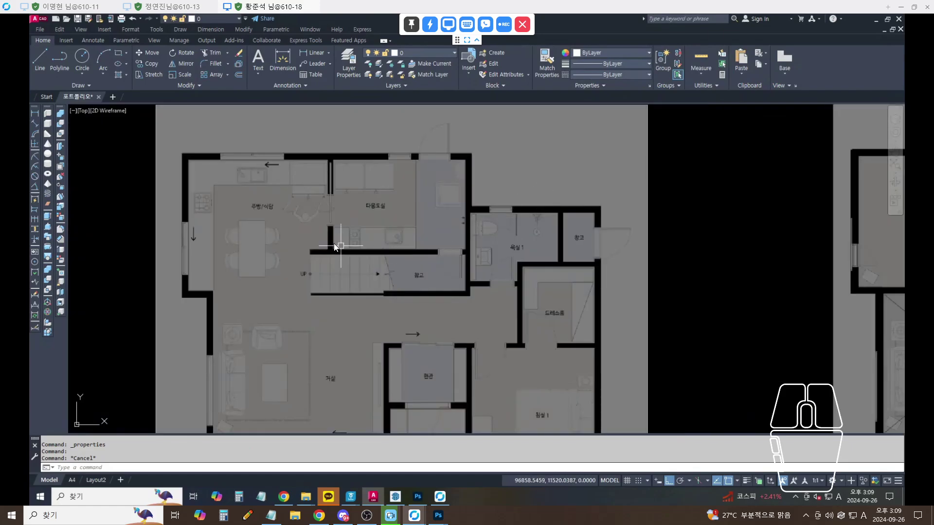
scroll(299, 244, down, 2)
scroll(250, 242, up, 2)
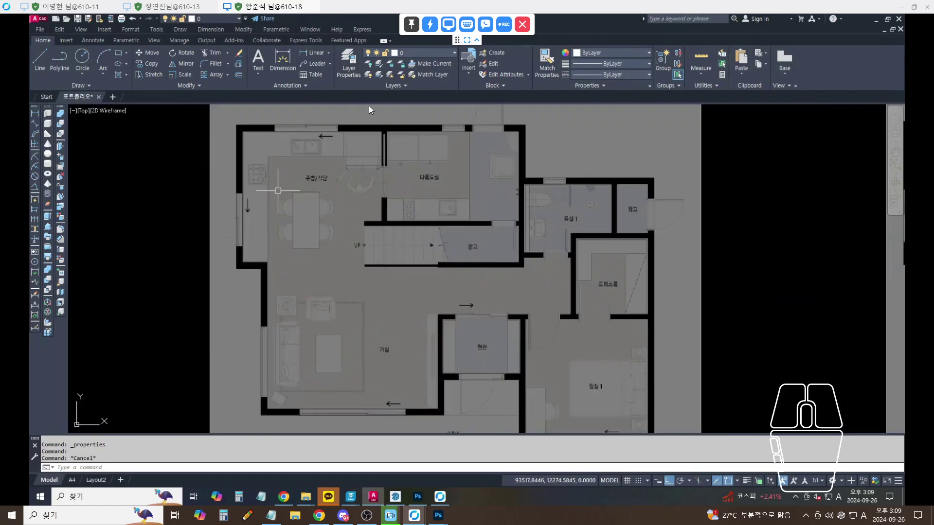
Make center the current layer, then start and cancel an XLINE construction line.
click(420, 50)
click(416, 74)
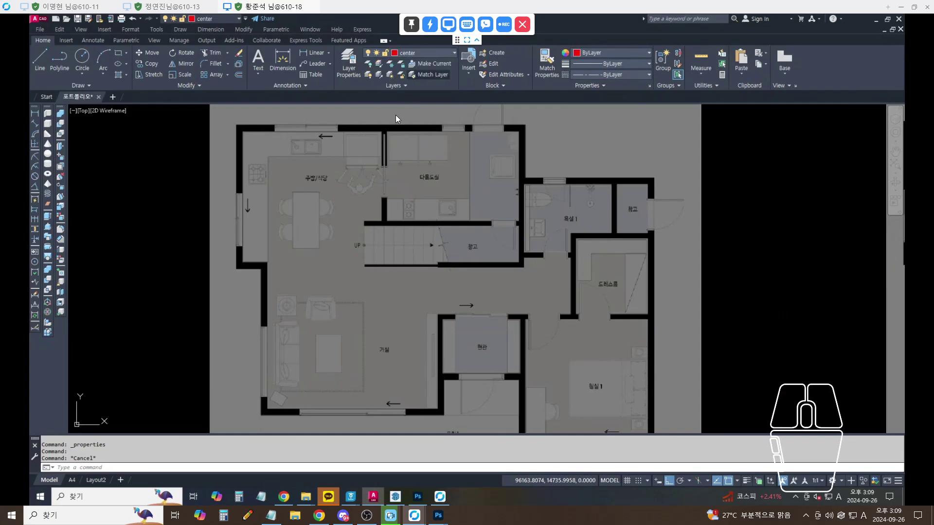
text(xl)
key(Return)
scroll(241, 156, up, 4)
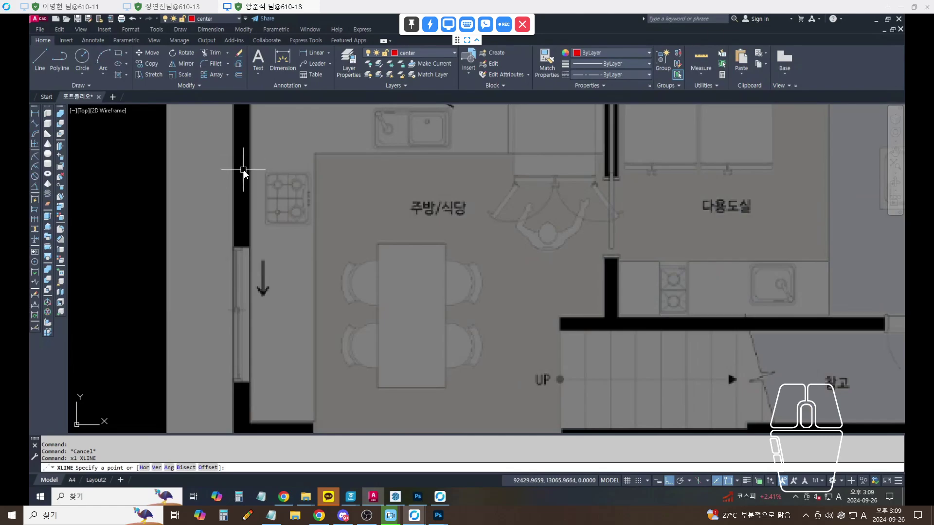
key(Escape)
scroll(244, 170, down, 6)
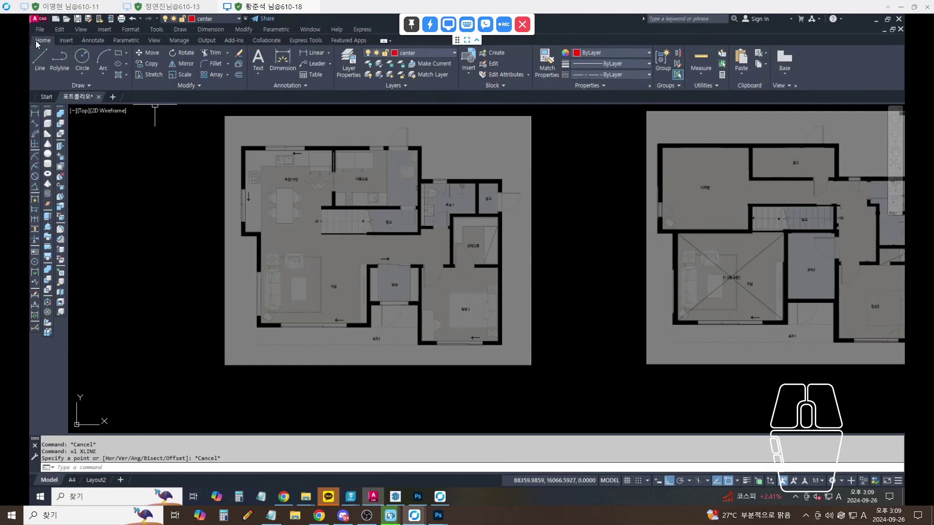
key(Return)
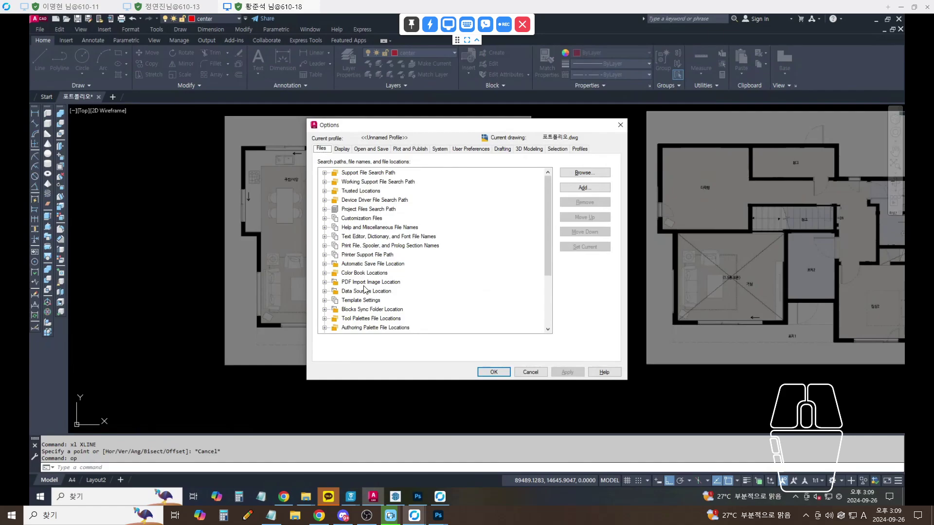
click(324, 264)
click(384, 273)
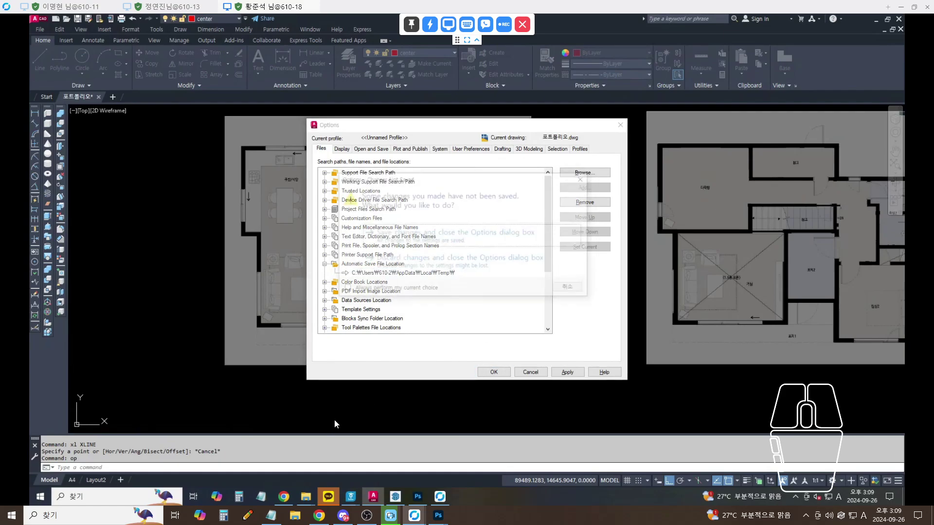
key(Escape)
click(523, 273)
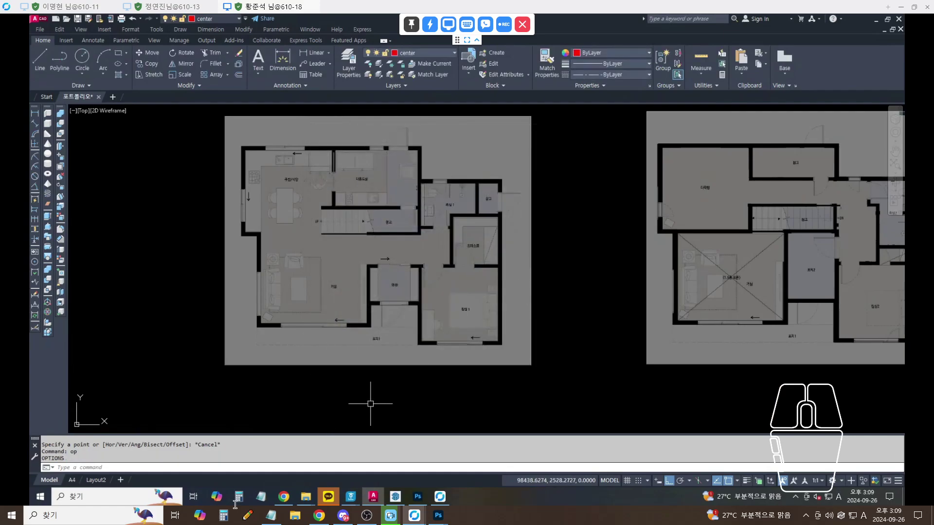
mouse_move(306, 496)
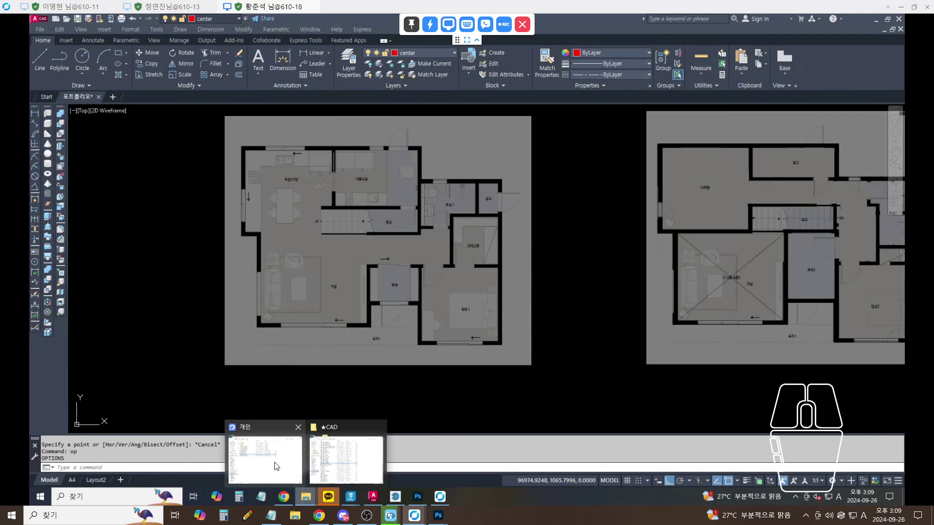
click(276, 462)
Go to the %temp% folder and sort files by Date modified, newest first.
click(399, 135)
text(%temp%)
key(Return)
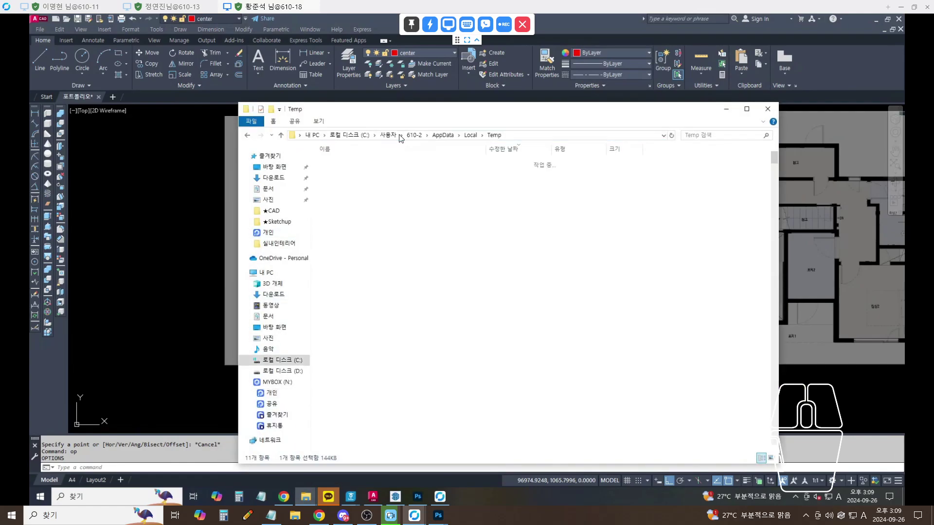
click(526, 150)
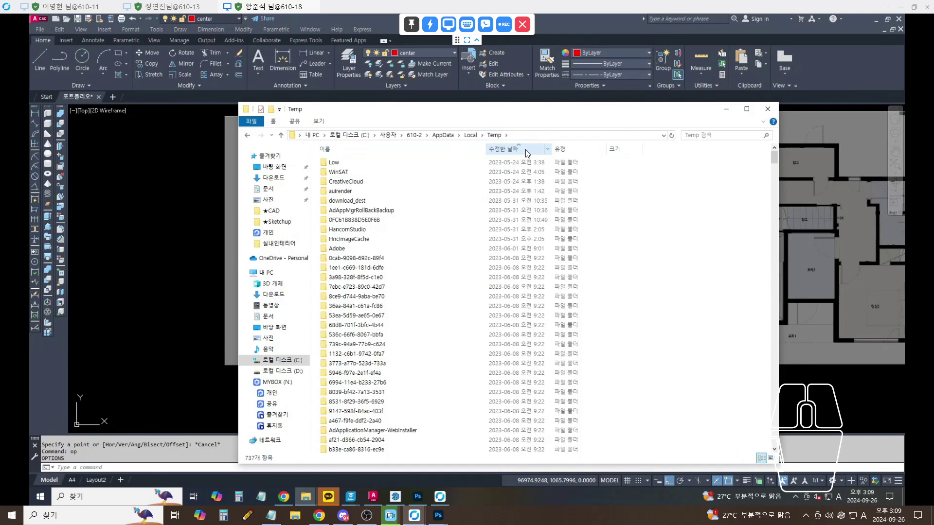
click(527, 151)
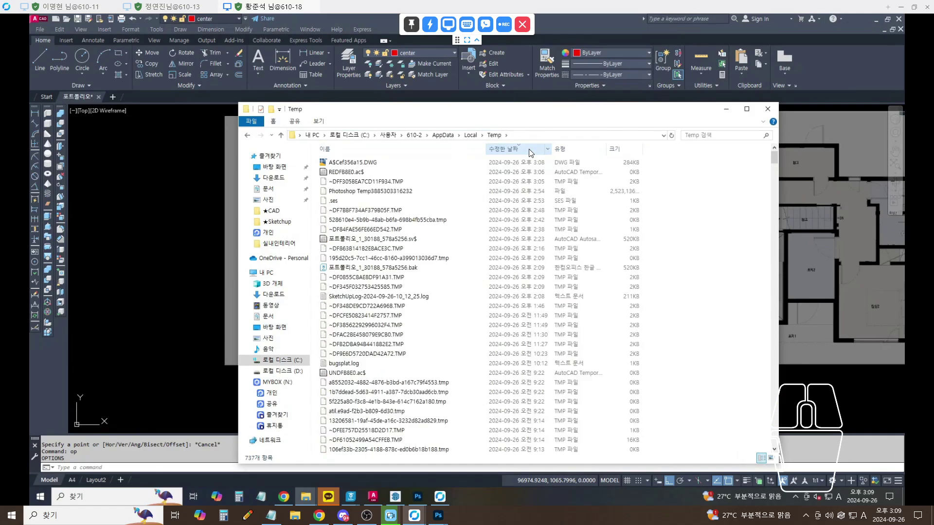
scroll(383, 343, down, 6)
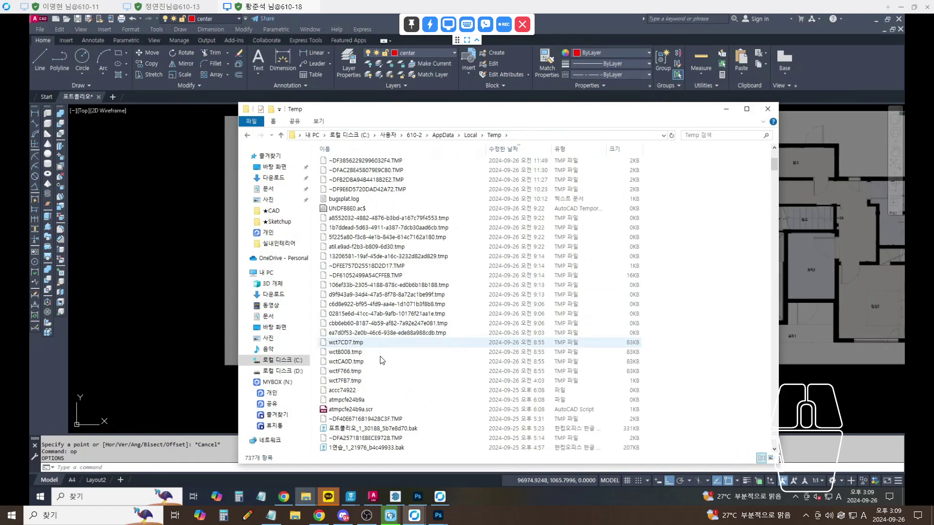
scroll(382, 360, down, 2)
Rename the 포트폴리오_1_30188_5b7e8d70.bak backup's extension to .dwg.
click(433, 372)
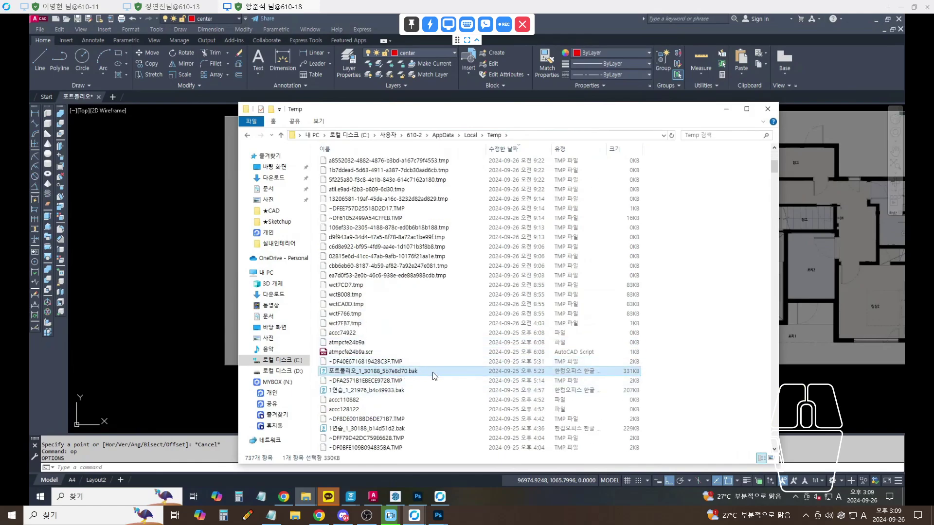
click(415, 372)
click(410, 372)
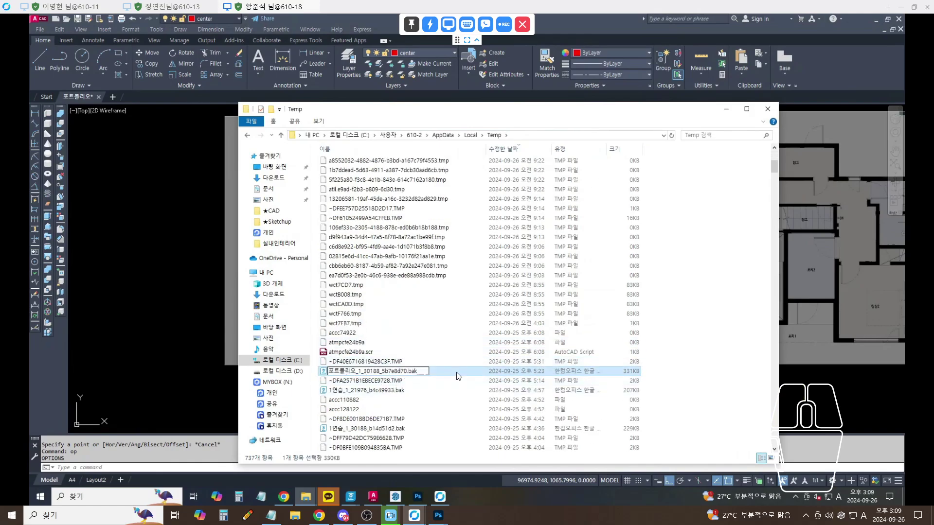
text(dwg)
key(Return)
key(Return)
key(Return)
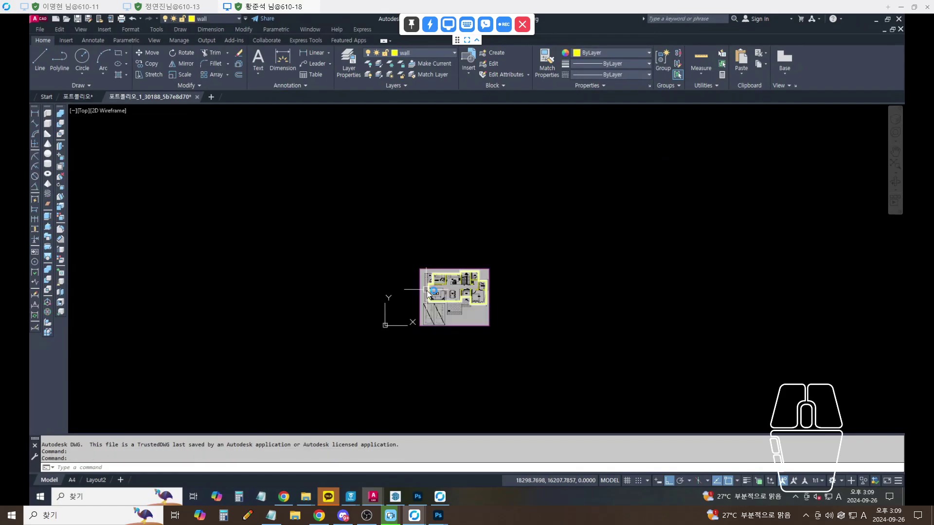
Close the recovered backup drawing, answering the save prompt, and return to the Temp folder.
scroll(428, 290, up, 5)
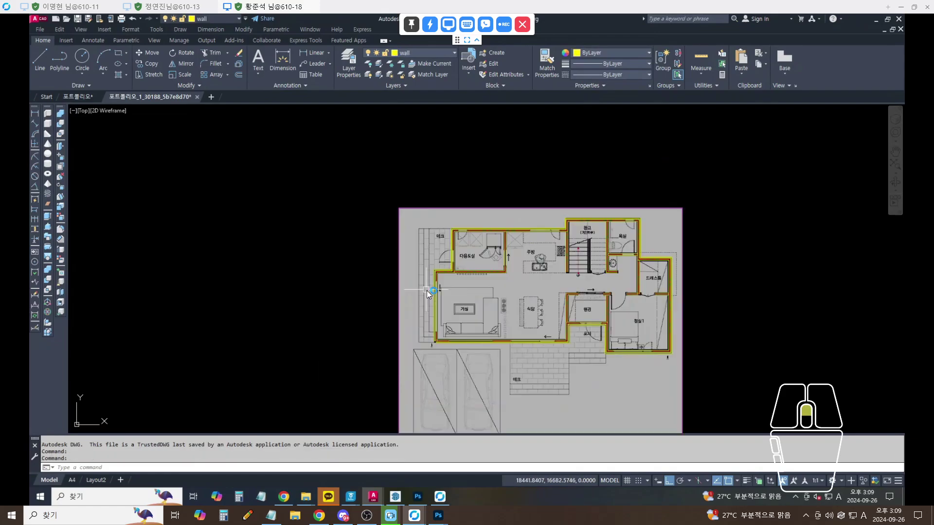
click(198, 97)
click(509, 276)
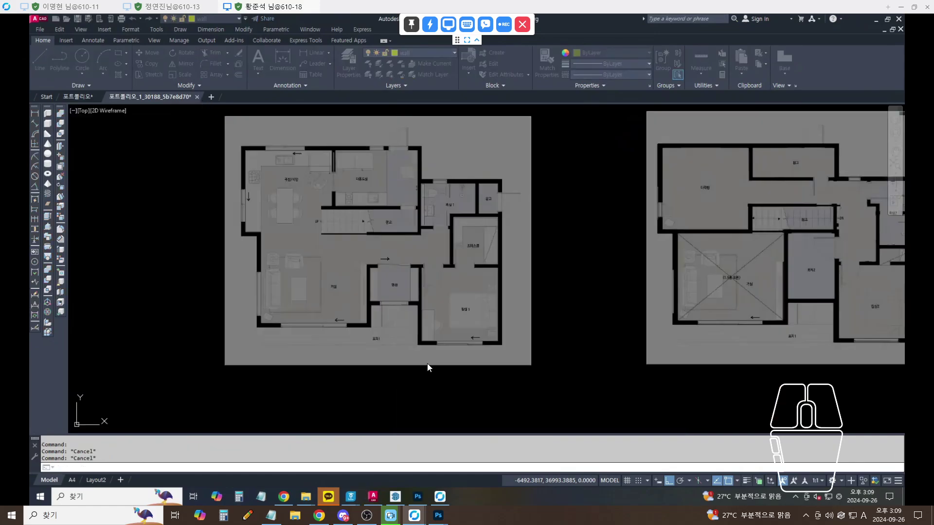
mouse_move(305, 497)
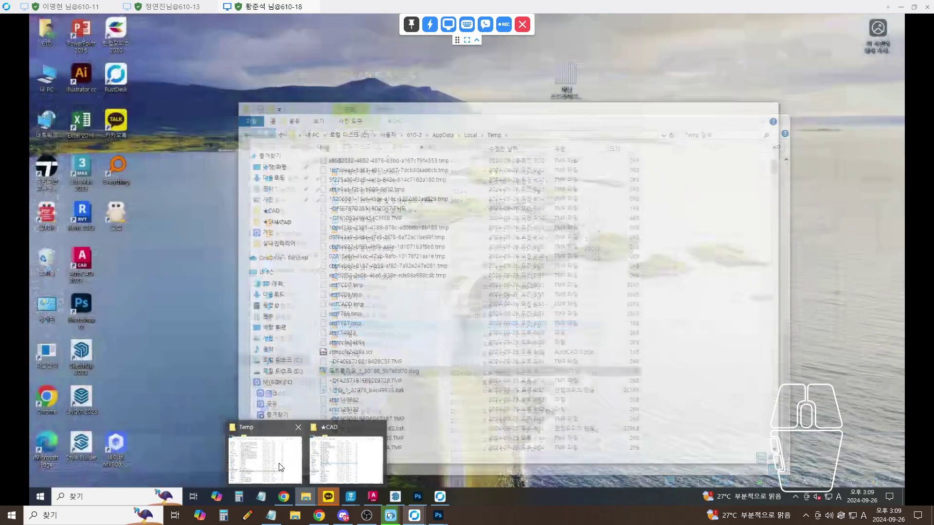
click(353, 452)
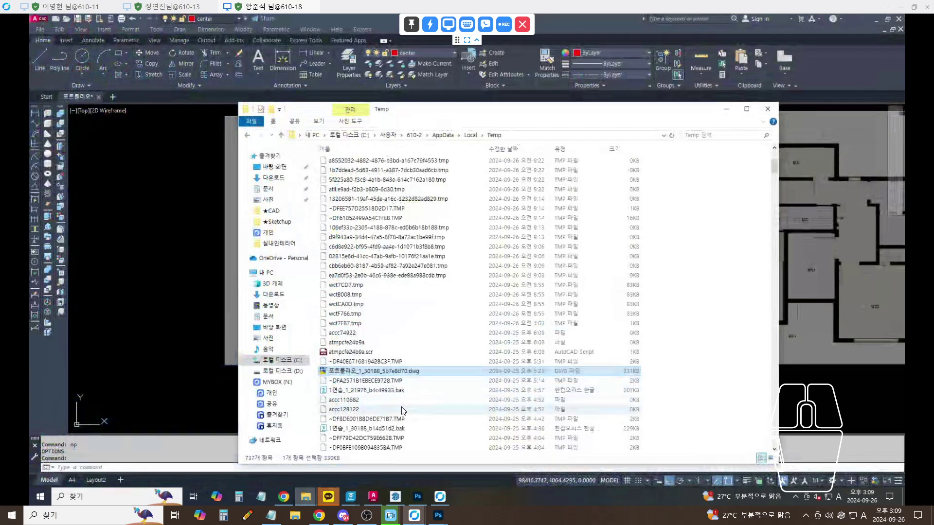
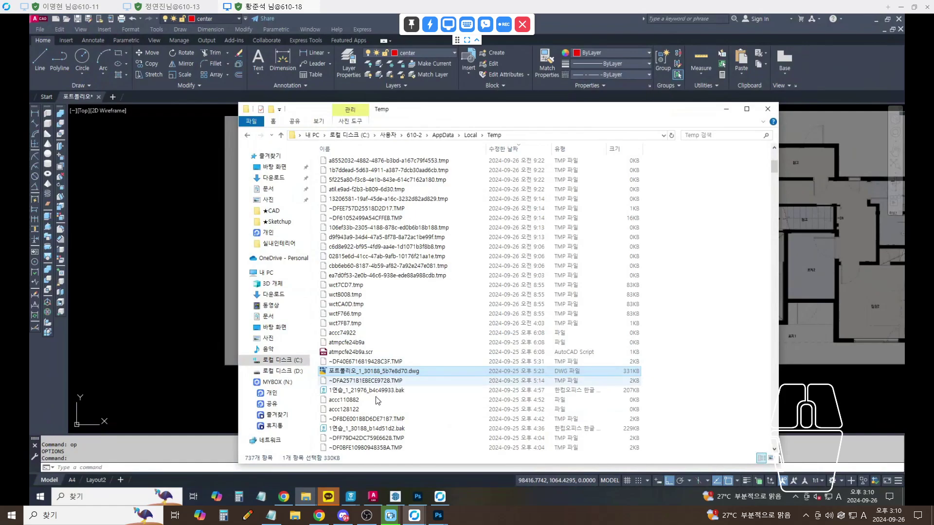
Save the AutoCAD floor-plan drawing with Ctrl+S, then switch to the RustDesk window.
click(143, 323)
scroll(242, 204, up, 2)
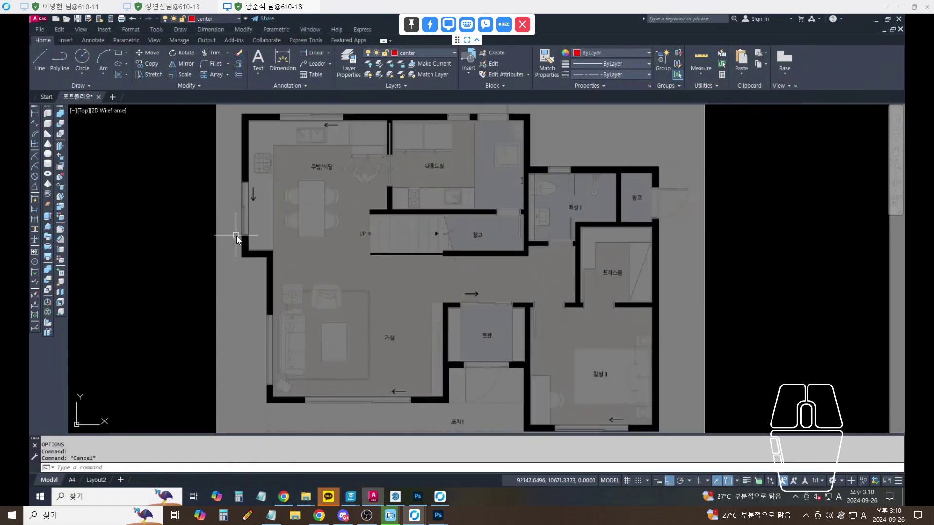
scroll(253, 202, down, 2)
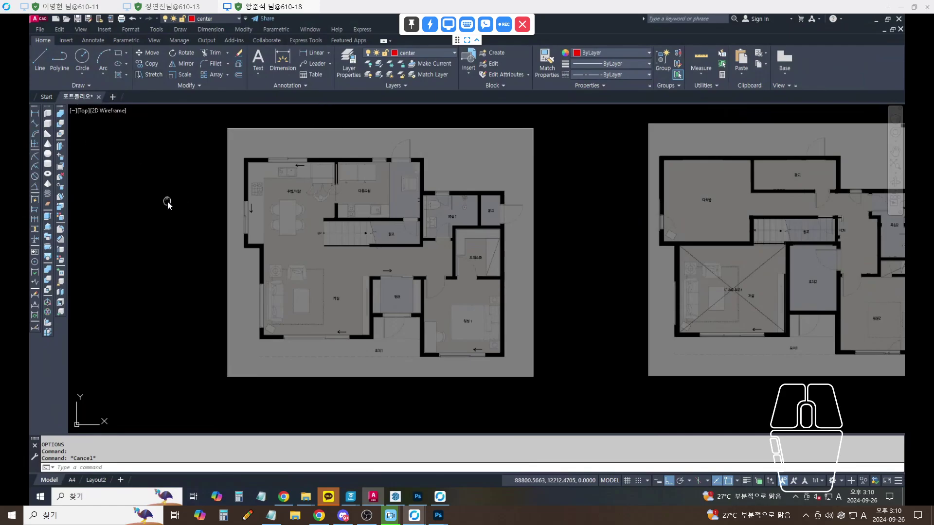
key(ctrl+s)
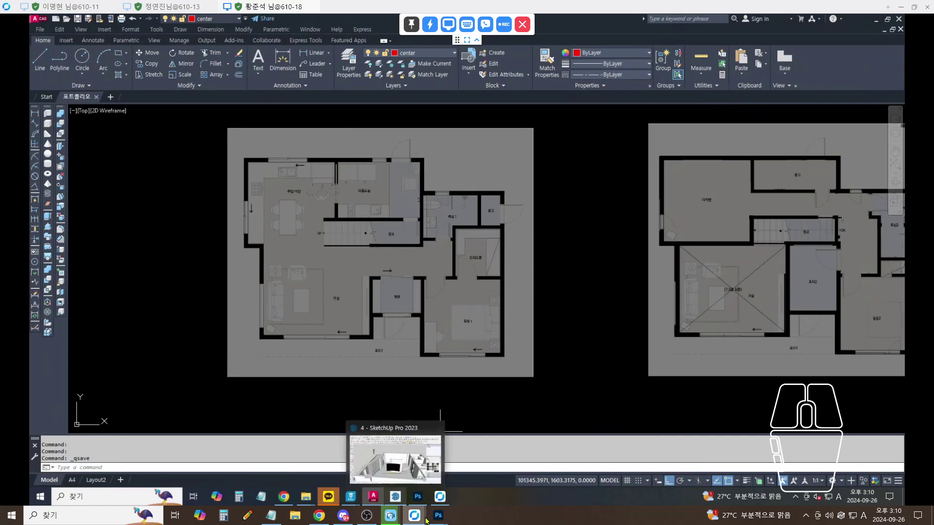
mouse_move(414, 520)
click(394, 501)
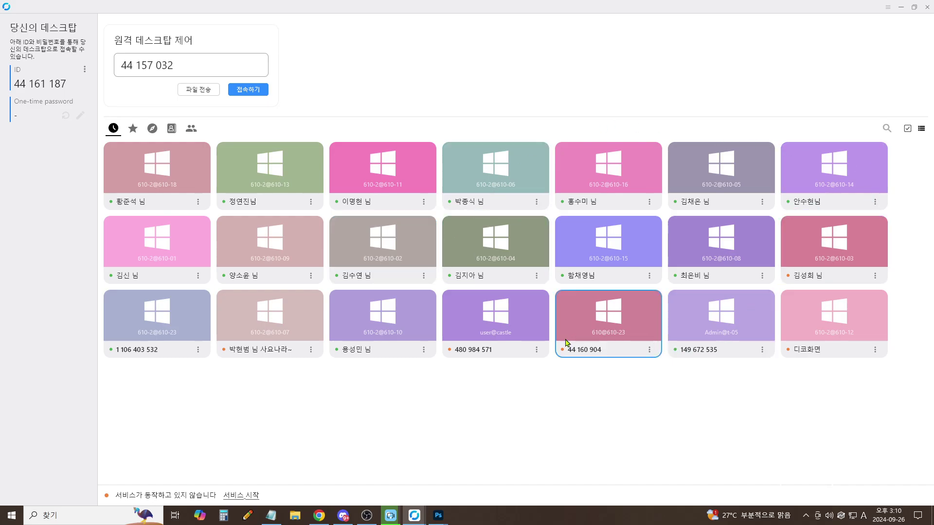
Connect to another student's computer in RustDesk, retrying after the wrong-password error.
double_click(387, 260)
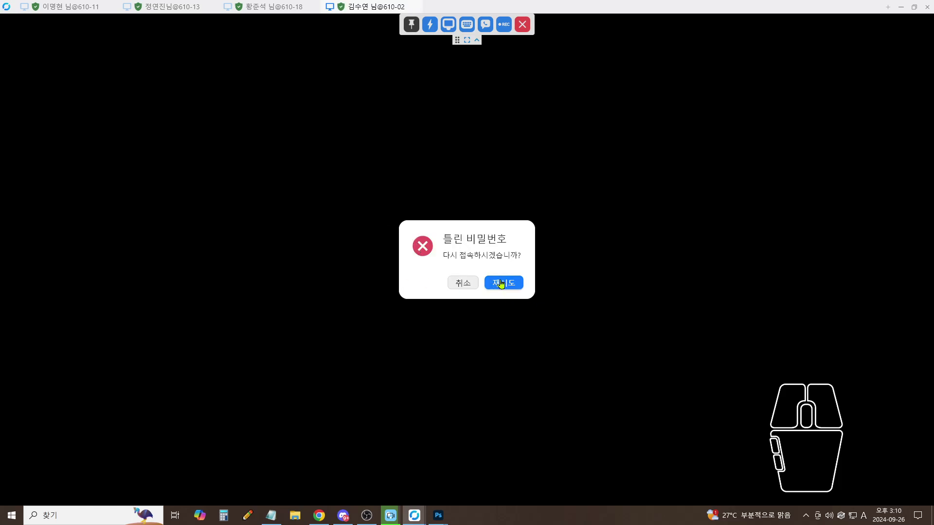
click(501, 283)
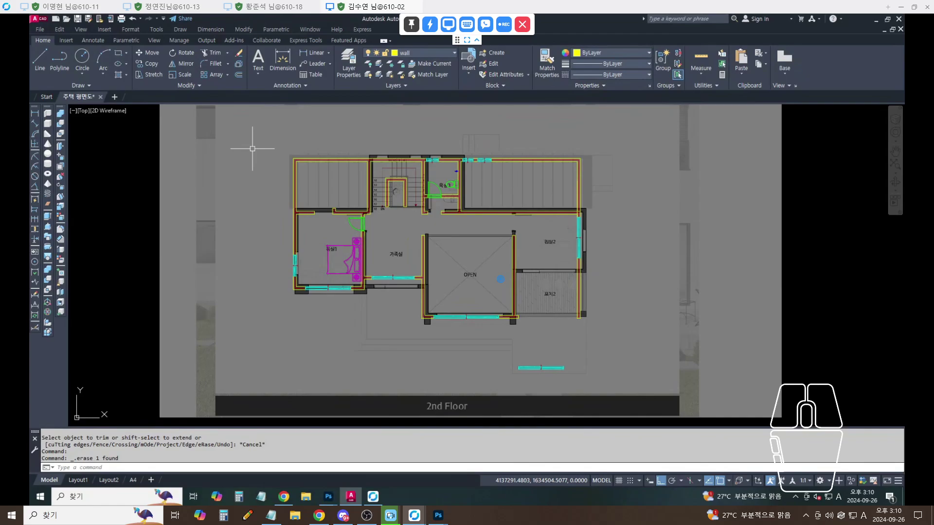
scroll(593, 171, up, 4)
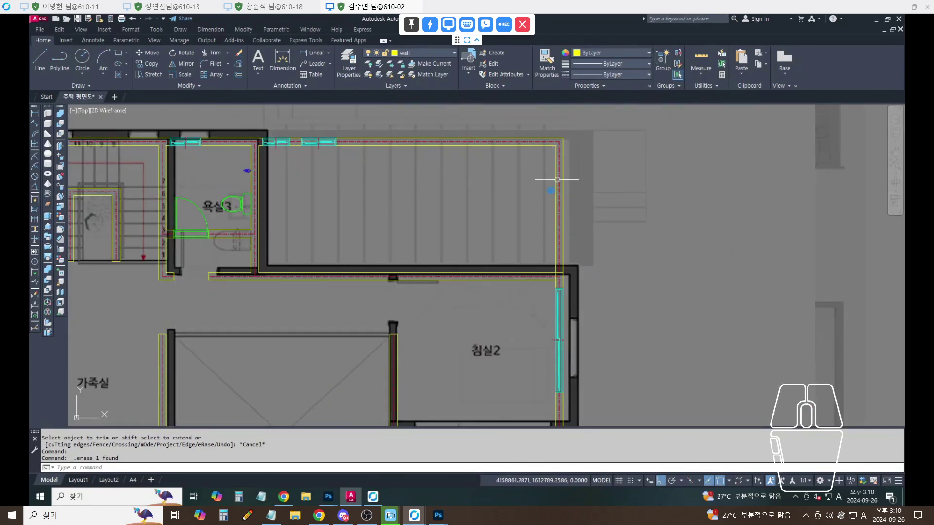
scroll(550, 190, down, 2)
scroll(545, 192, down, 4)
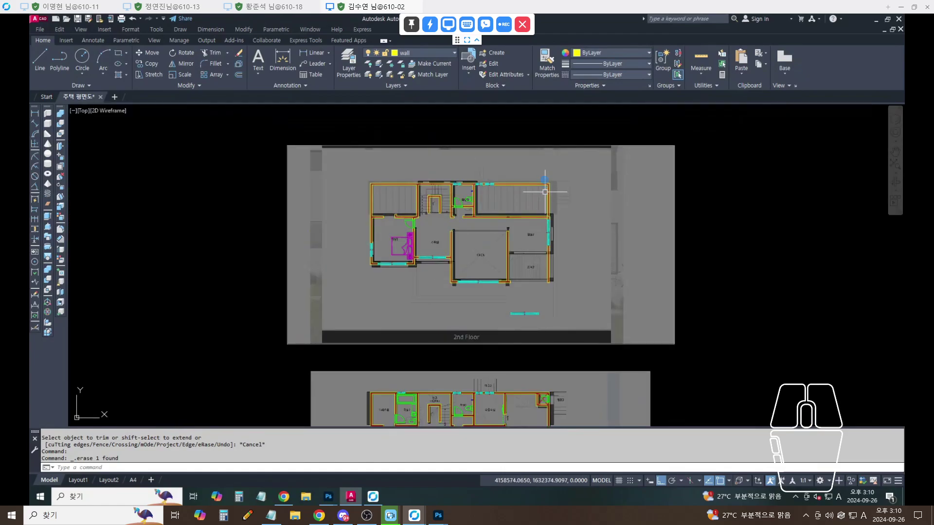
scroll(544, 192, up, 6)
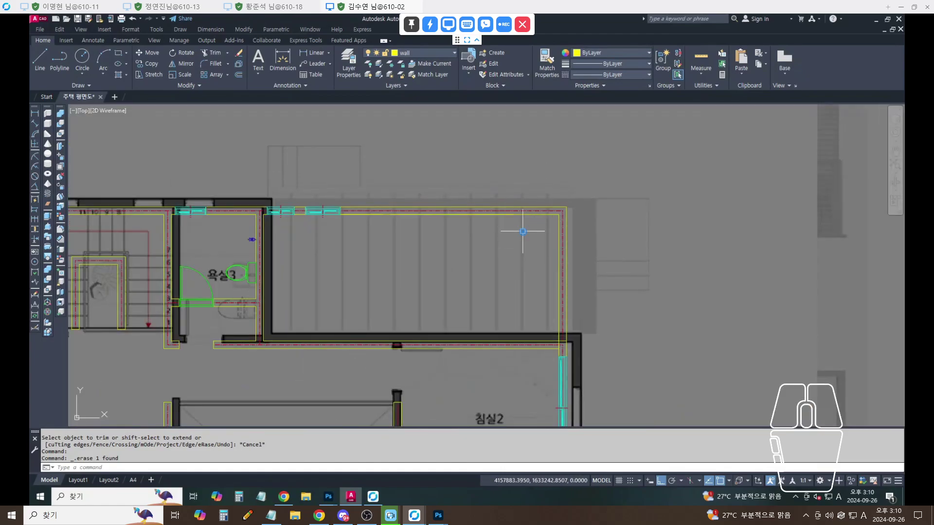
scroll(502, 202, down, 2)
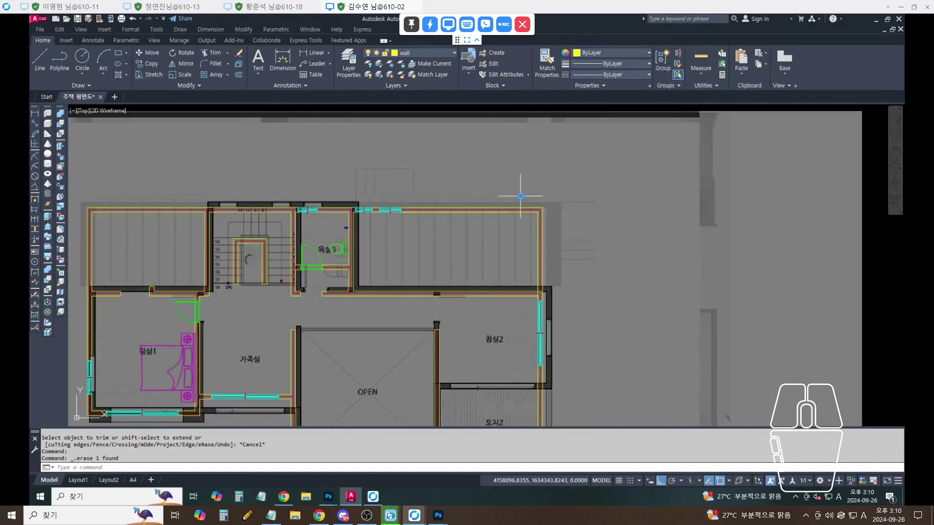
scroll(454, 313, up, 2)
scroll(501, 250, up, 4)
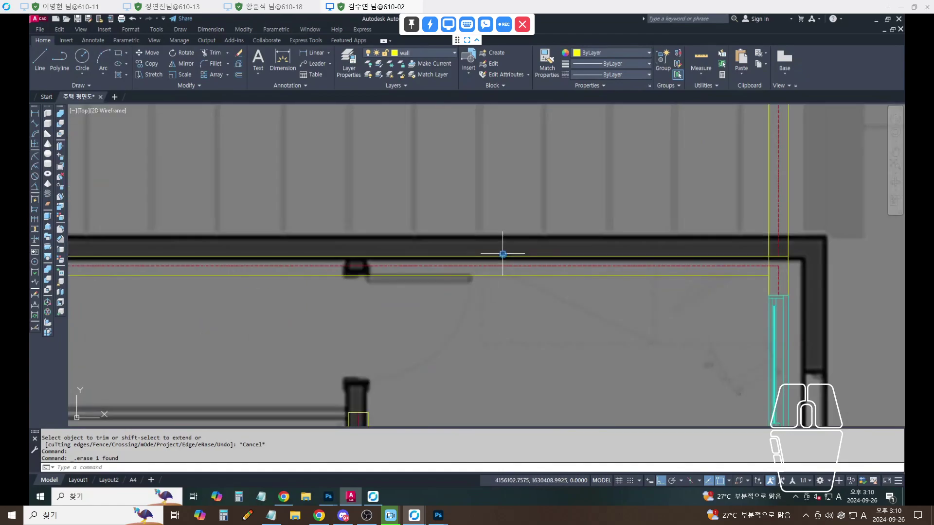
scroll(504, 254, down, 5)
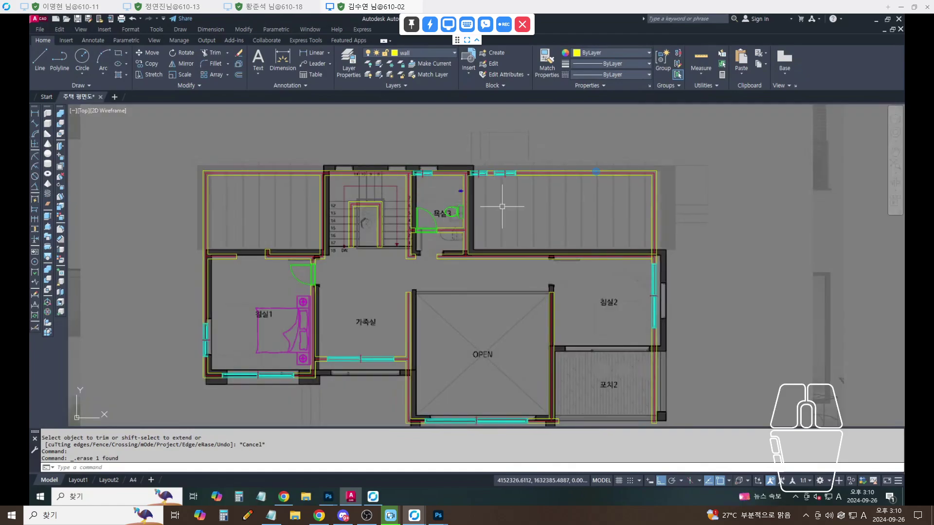
key(Escape)
Select the top wall lines, then start a line, abandon it and undo the change.
click(691, 216)
click(596, 135)
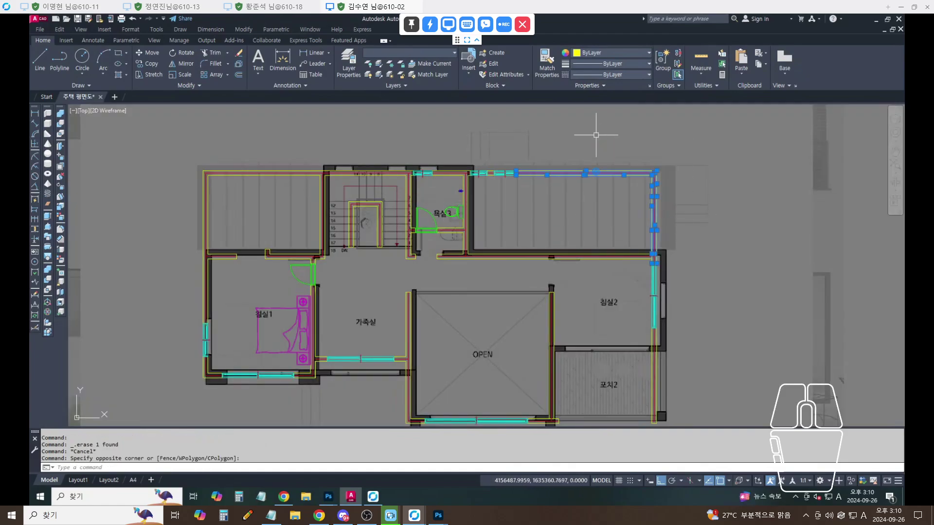
scroll(487, 195, up, 5)
key(Escape)
key(Escape)
text(l)
key(Return)
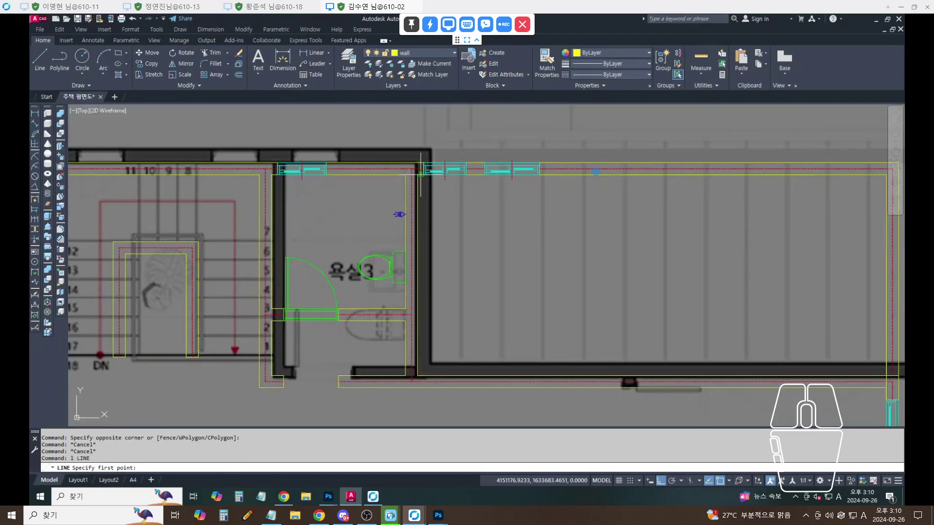
click(418, 174)
key(Escape)
scroll(599, 214, down, 5)
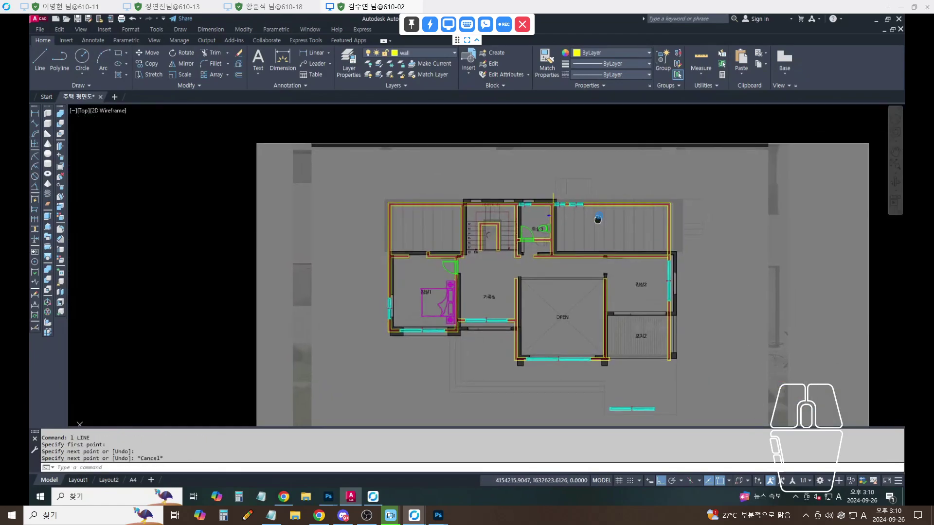
scroll(669, 209, up, 4)
key(ctrl+z)
key(ctrl+z)
key(ctrl+z)
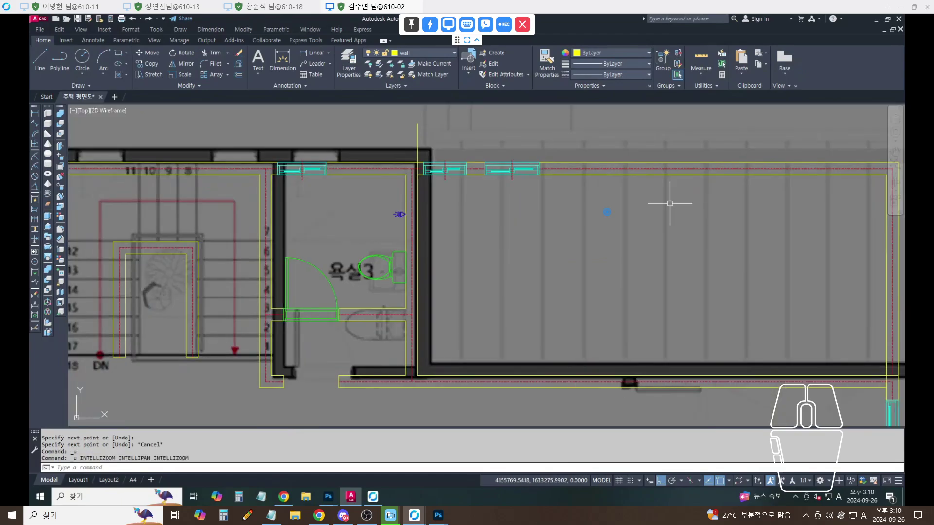
scroll(513, 219, down, 5)
Erase the duplicate top wall lines and the extra wall lines beside 욕실3.
click(627, 171)
click(559, 212)
scroll(599, 221, up, 4)
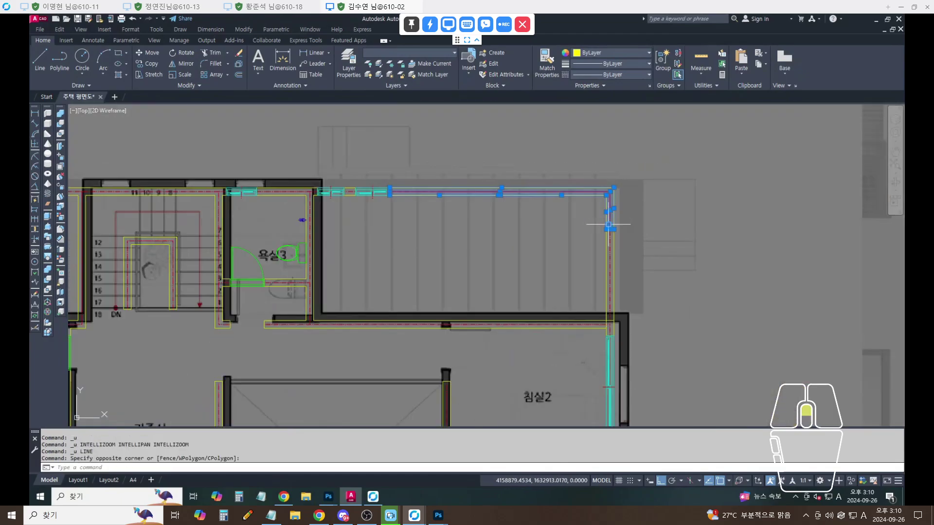
key(Delete)
click(480, 167)
click(337, 216)
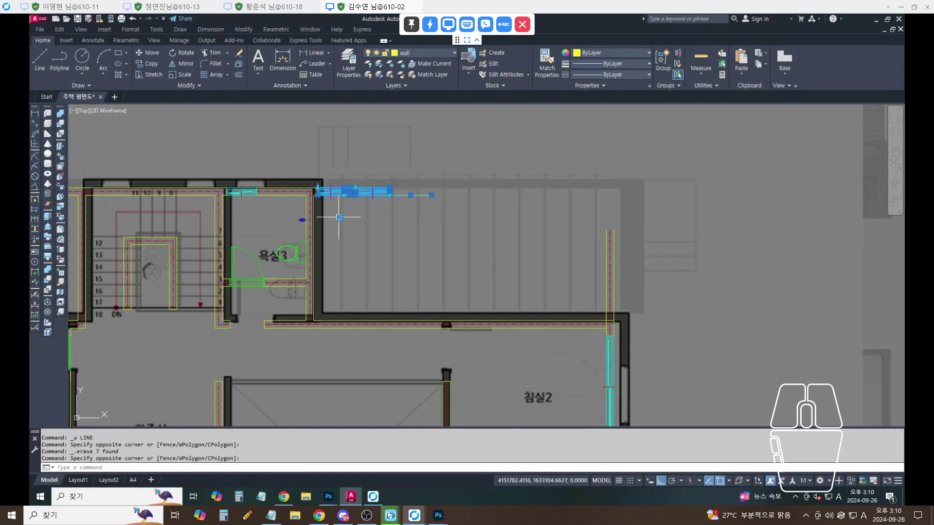
key(Delete)
scroll(313, 207, up, 3)
Start a fillet, cancel it, and erase the two stray corner lines instead.
text(f)
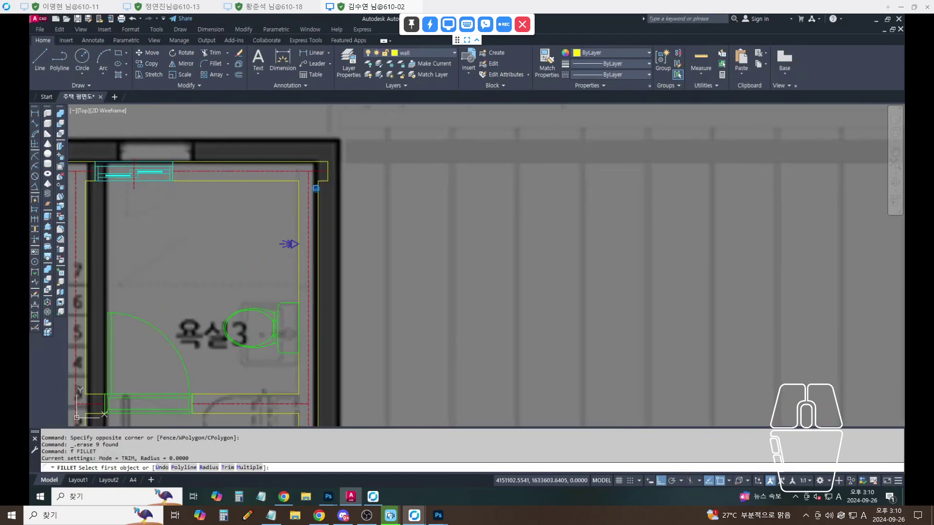
key(Return)
click(310, 163)
key(Escape)
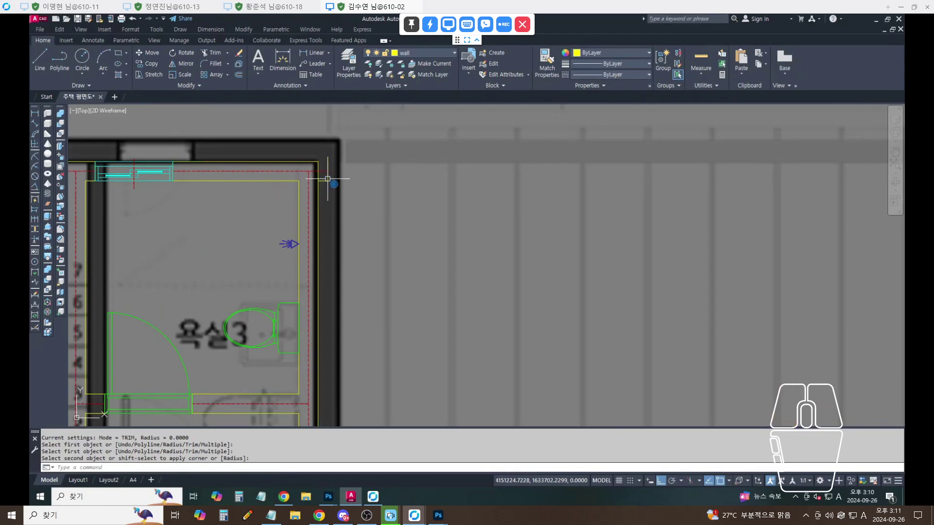
click(335, 186)
click(326, 171)
key(Delete)
scroll(341, 185, down, 5)
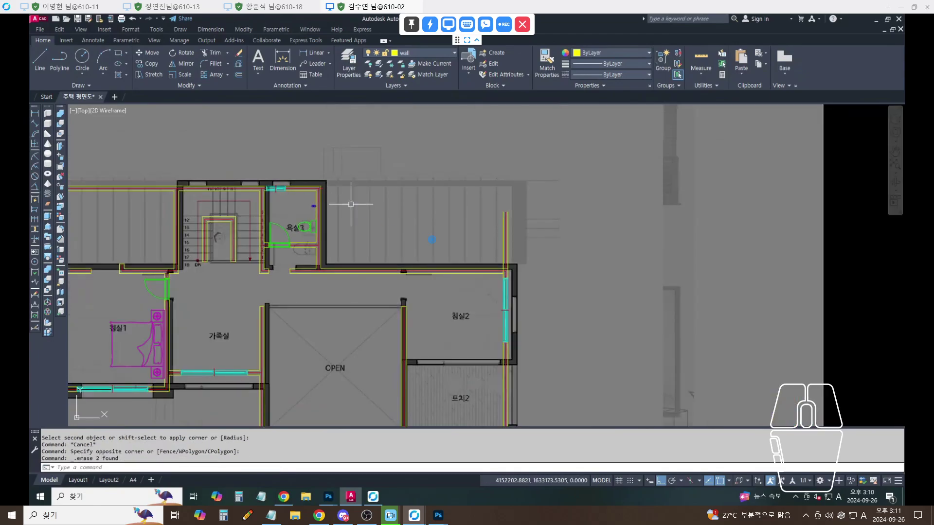
scroll(538, 277, up, 6)
Fillet the 침실2 wall corners, joining the horizontal and vertical wall lines.
key(Return)
click(462, 291)
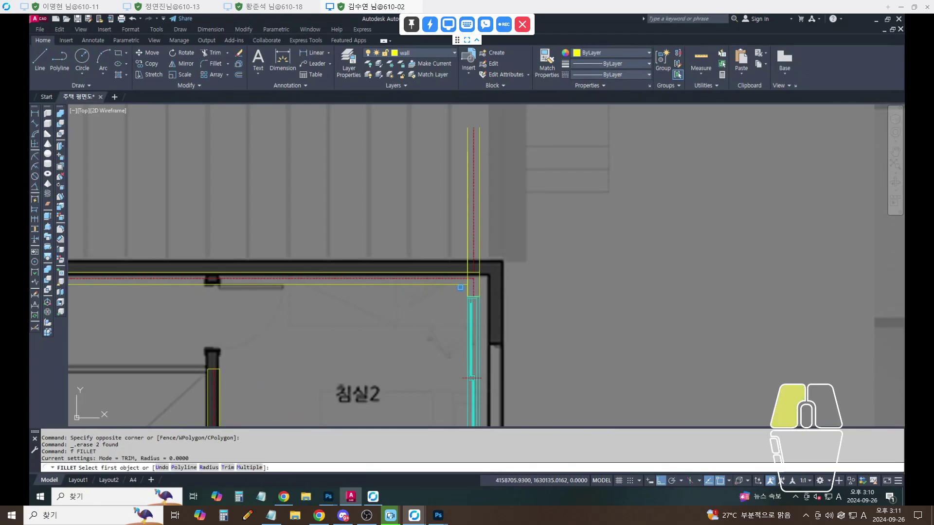
click(469, 292)
click(460, 284)
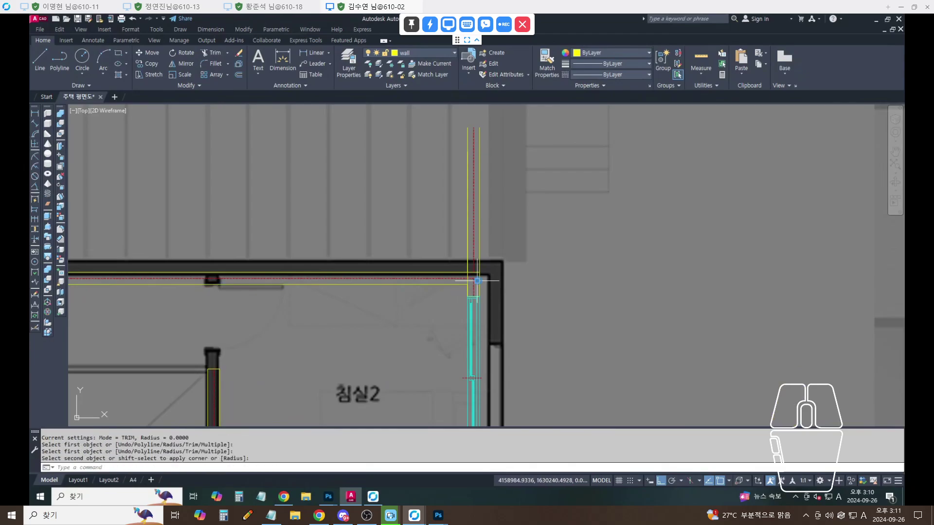
key(Return)
scroll(455, 273, up, 3)
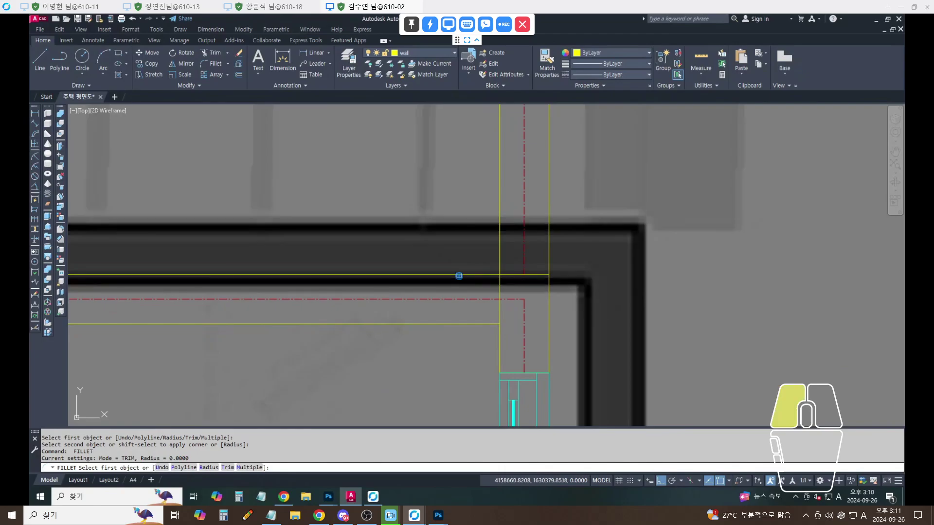
click(457, 274)
click(548, 286)
key(Escape)
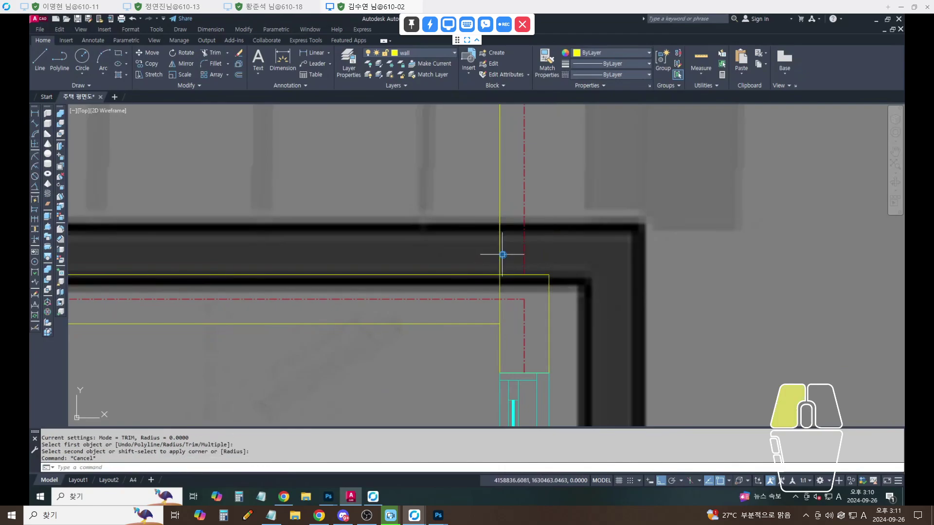
Erase the two leftover lines at the corner.
click(489, 251)
click(497, 265)
key(Delete)
scroll(518, 281, down, 2)
scroll(518, 281, down, 5)
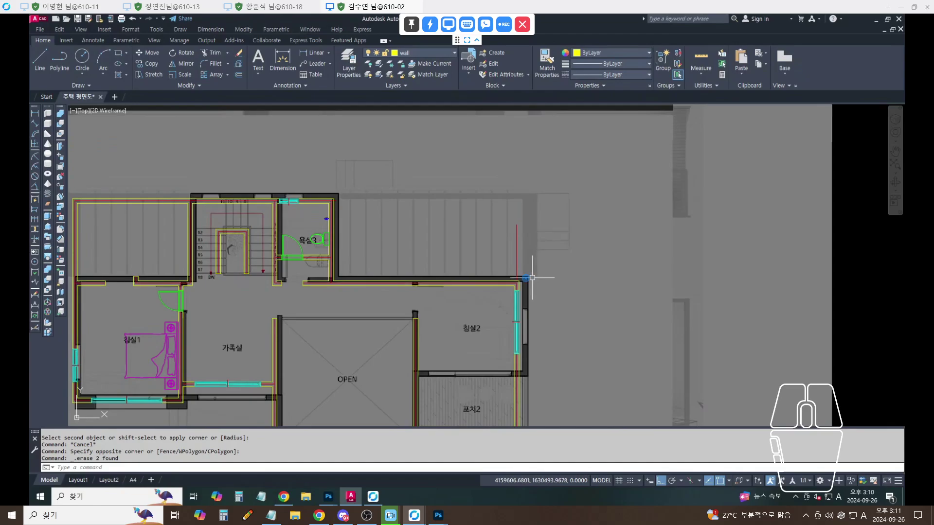
scroll(538, 271, up, 7)
Start another fillet on the dashed centreline, then erase a remaining leftover line.
text(f)
key(Return)
click(524, 297)
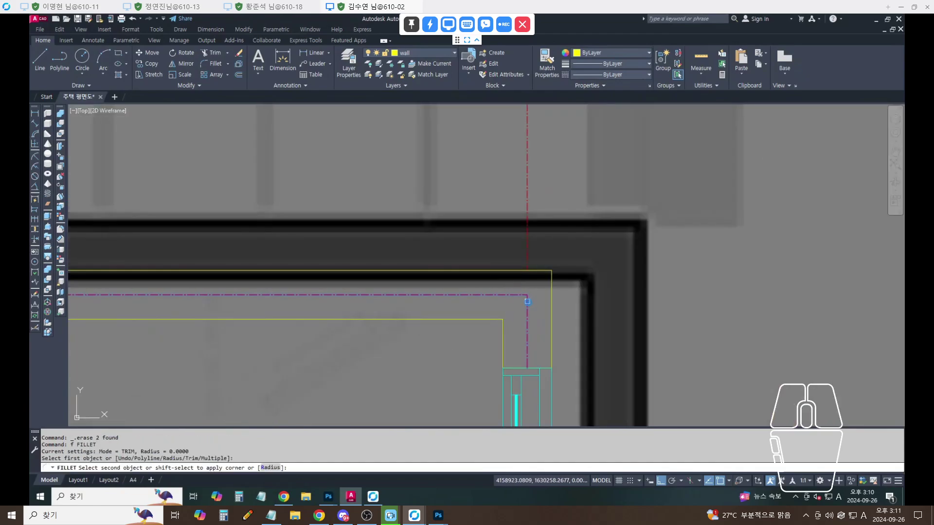
click(525, 305)
scroll(531, 287, down, 6)
click(512, 261)
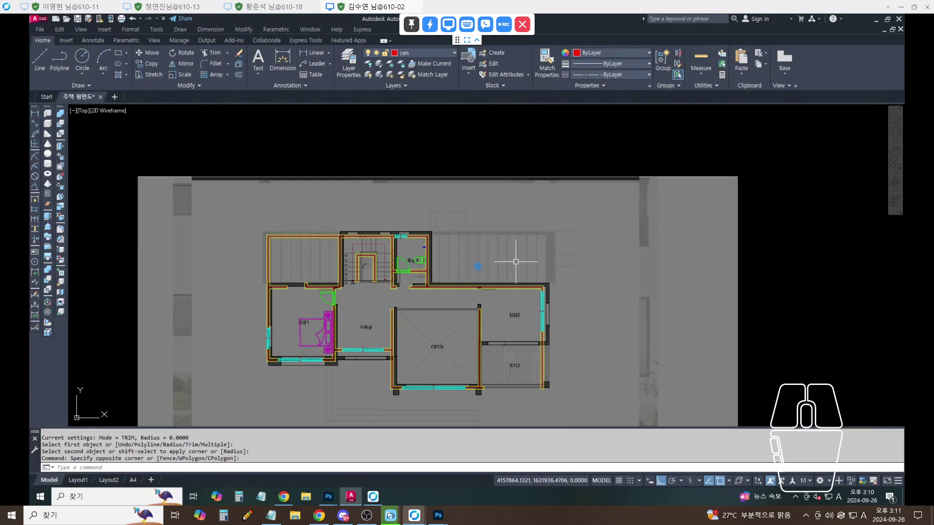
key(Delete)
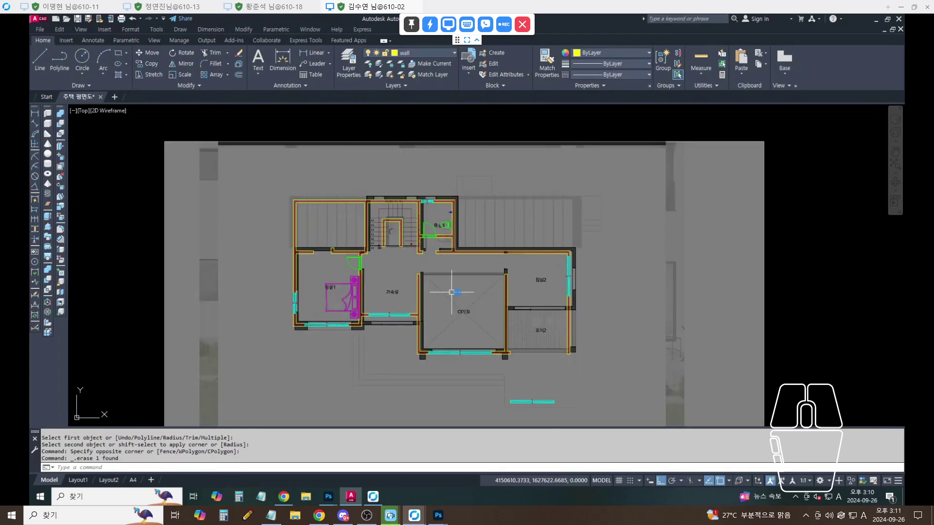
scroll(454, 294, up, 2)
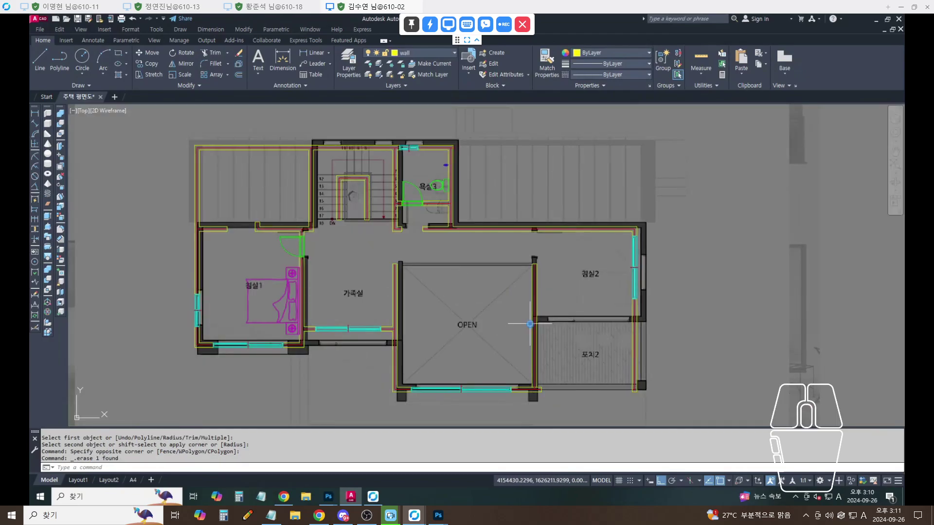
scroll(560, 334, up, 2)
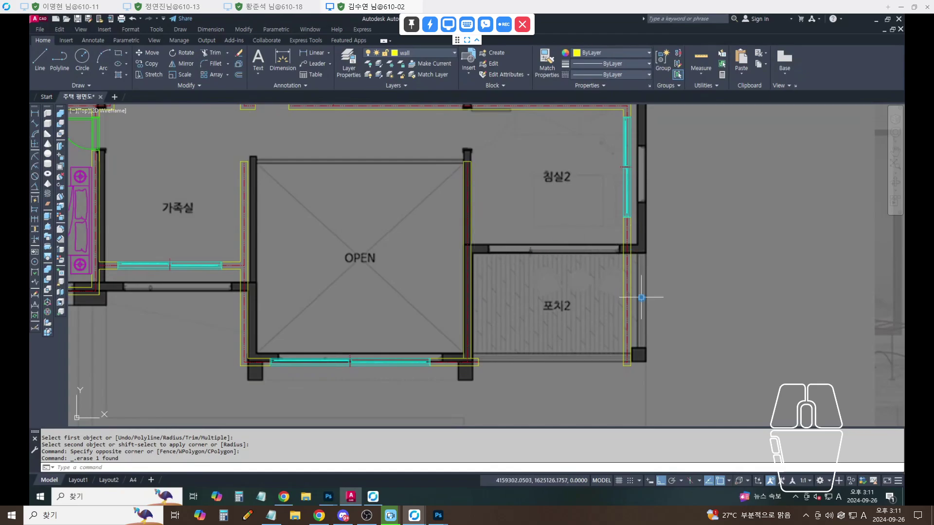
scroll(630, 296, up, 2)
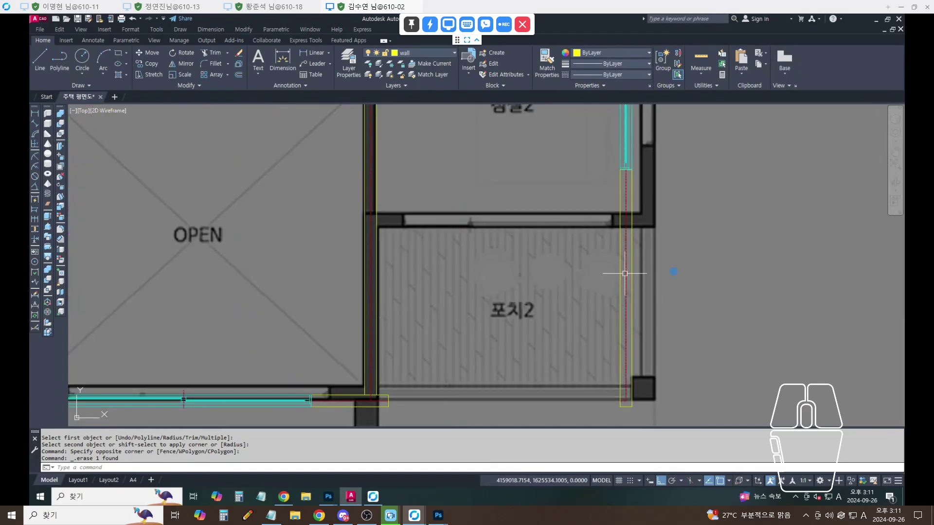
scroll(672, 277, down, 10)
scroll(668, 284, up, 10)
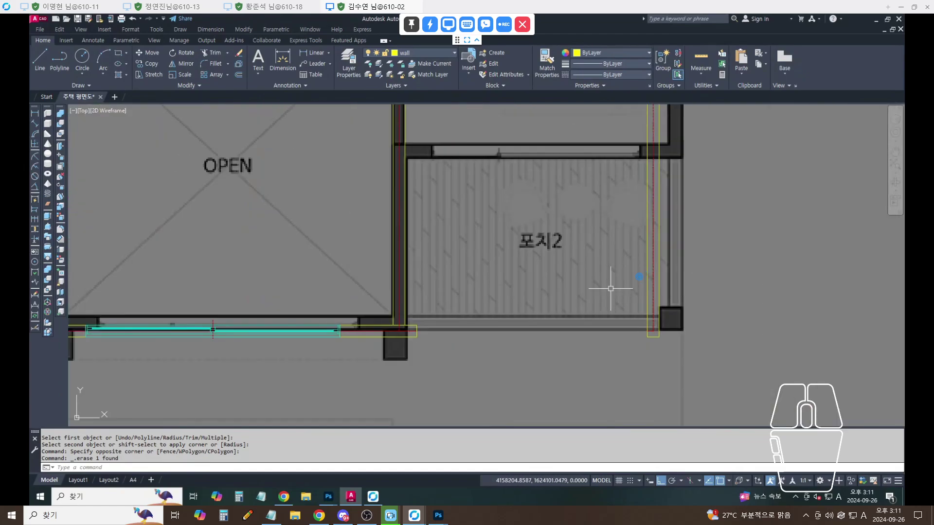
scroll(666, 191, down, 5)
scroll(658, 236, up, 5)
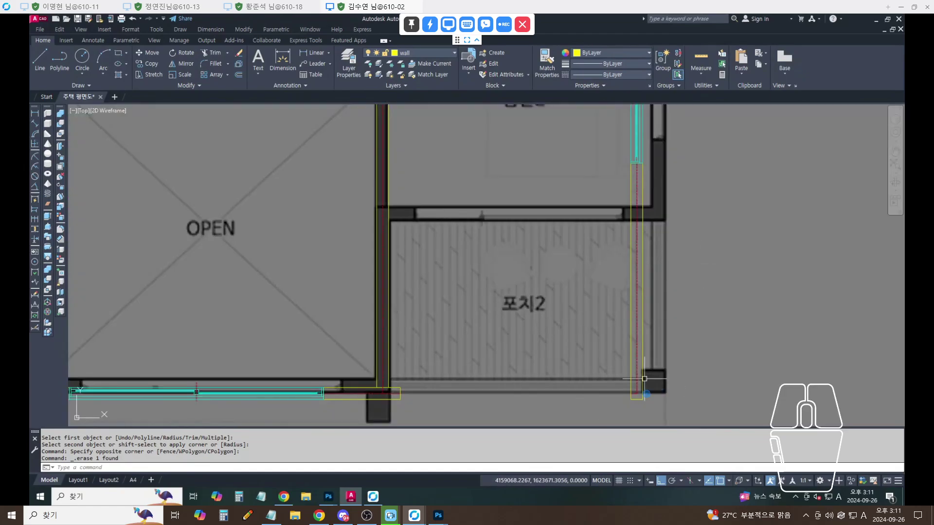
scroll(654, 365, down, 8)
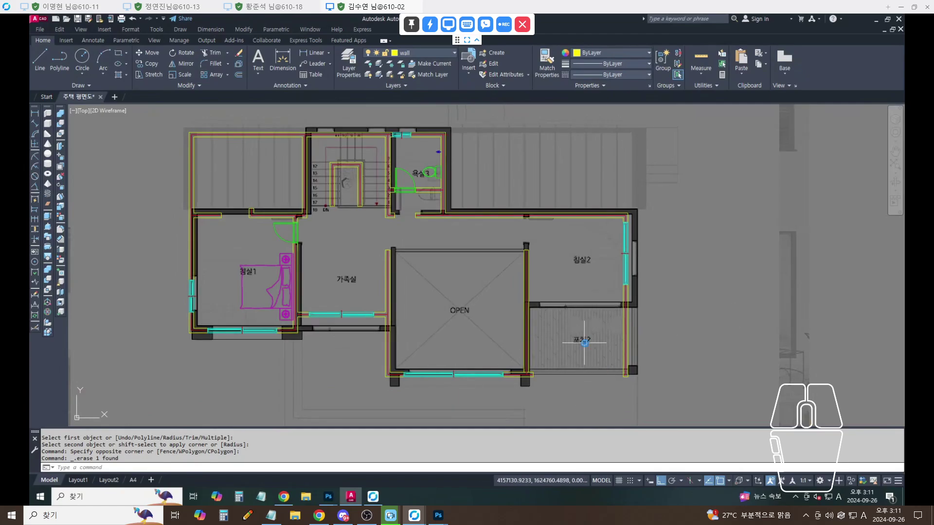
scroll(584, 342, up, 6)
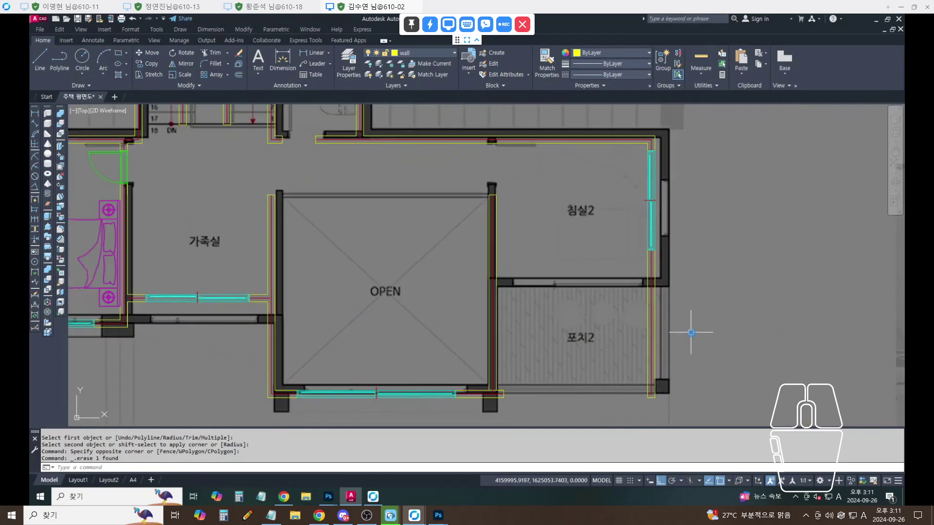
scroll(671, 326, down, 6)
scroll(675, 329, up, 2)
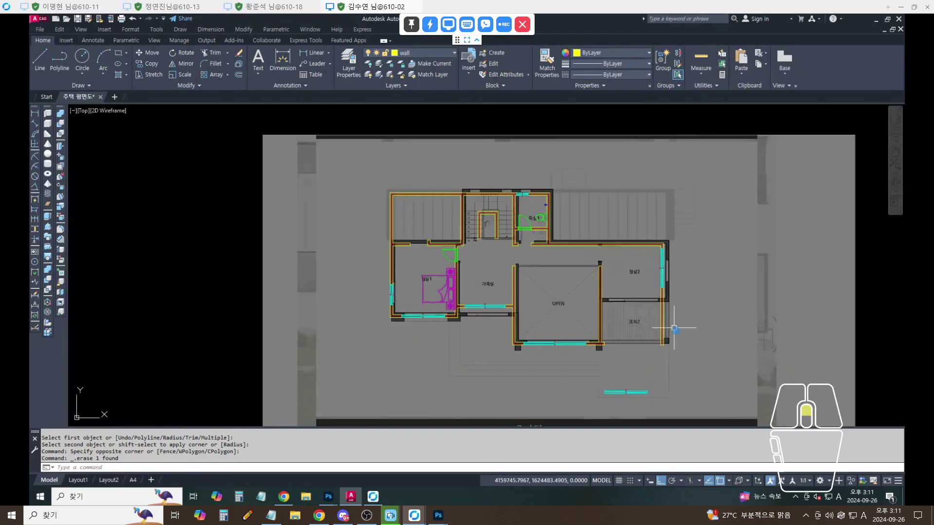
scroll(675, 329, down, 7)
scroll(660, 343, up, 5)
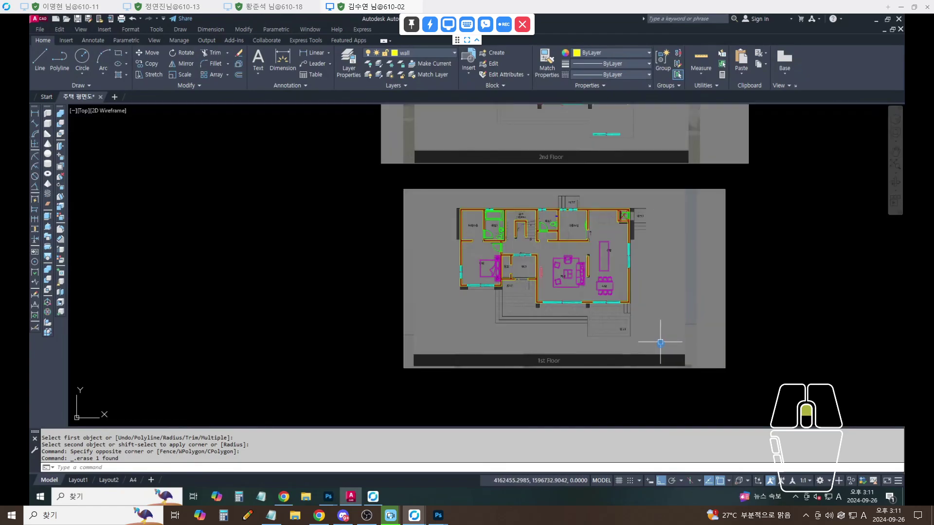
scroll(661, 343, up, 3)
scroll(605, 385, down, 2)
scroll(626, 323, up, 2)
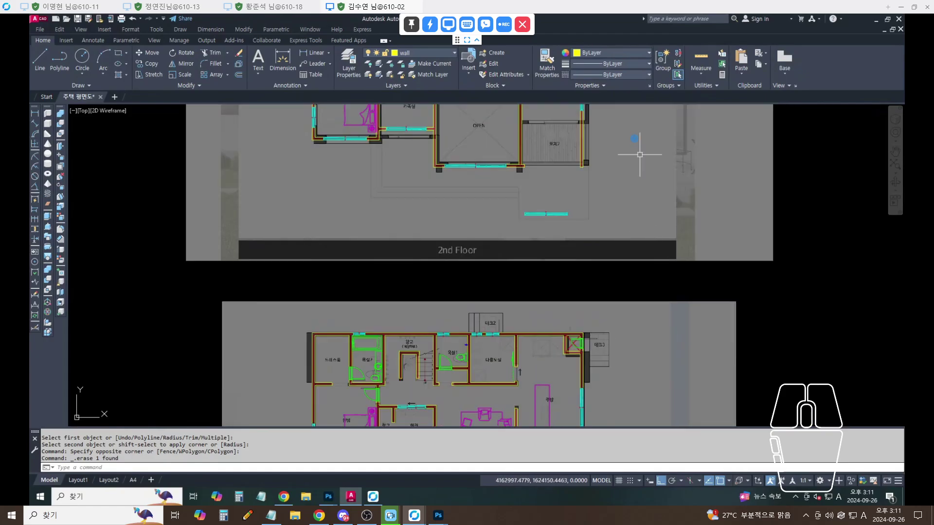
scroll(639, 154, up, 2)
scroll(559, 253, up, 2)
scroll(545, 252, down, 1)
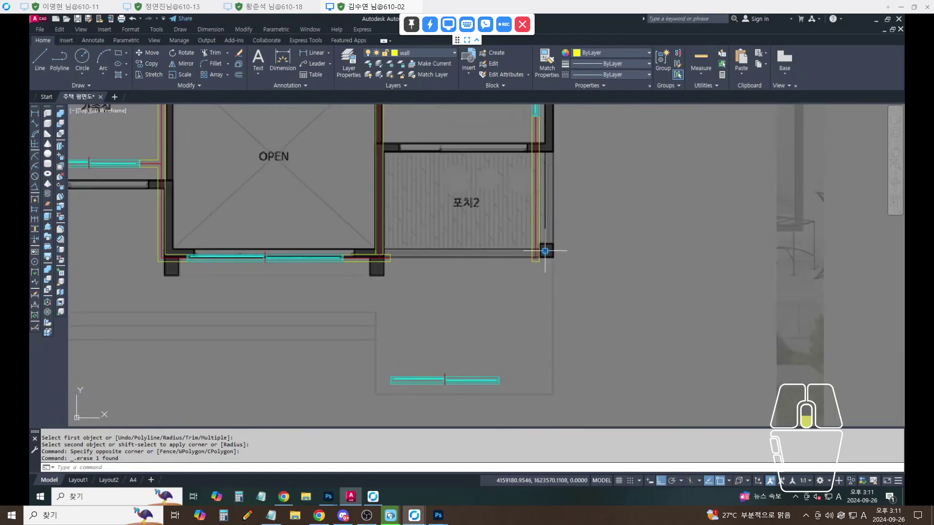
scroll(545, 251, down, 4)
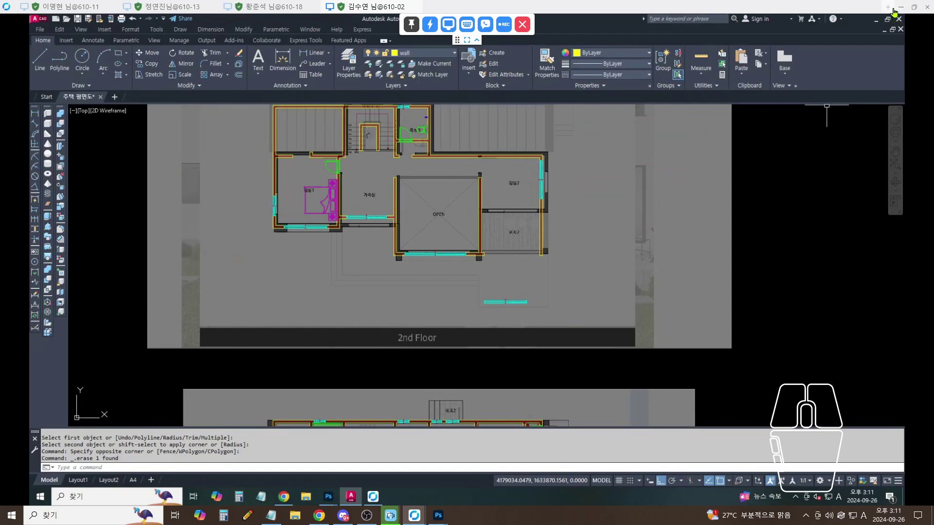
Hide Layer 5's yellow glow and select the flame layer, Layer 4.
click(416, 7)
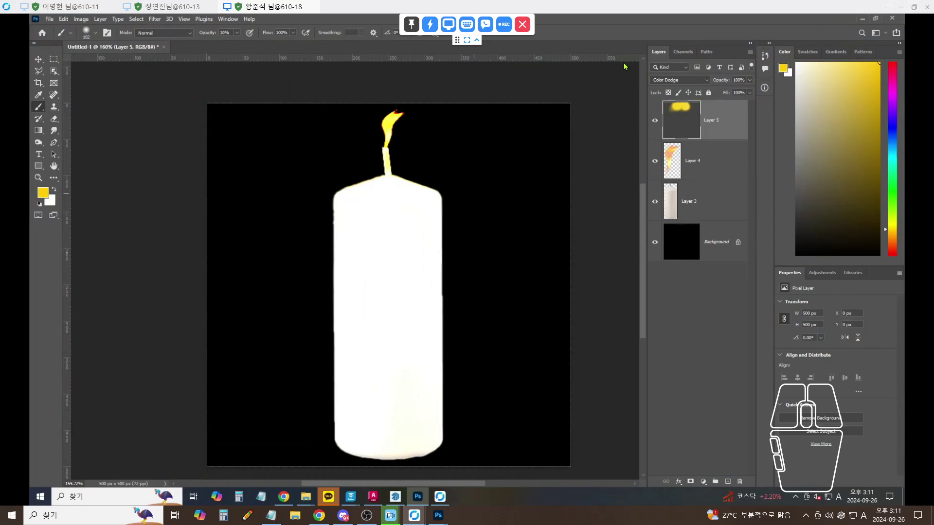
scroll(396, 104, up, 1)
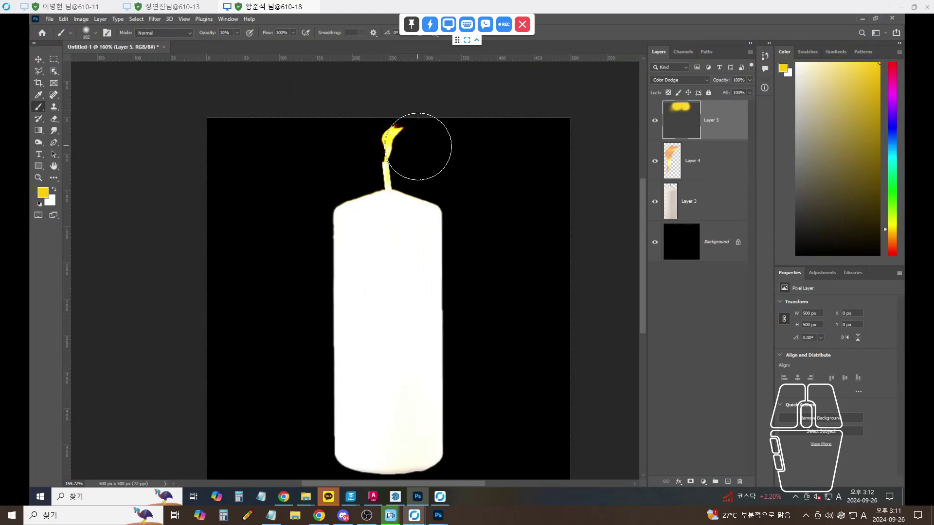
click(654, 125)
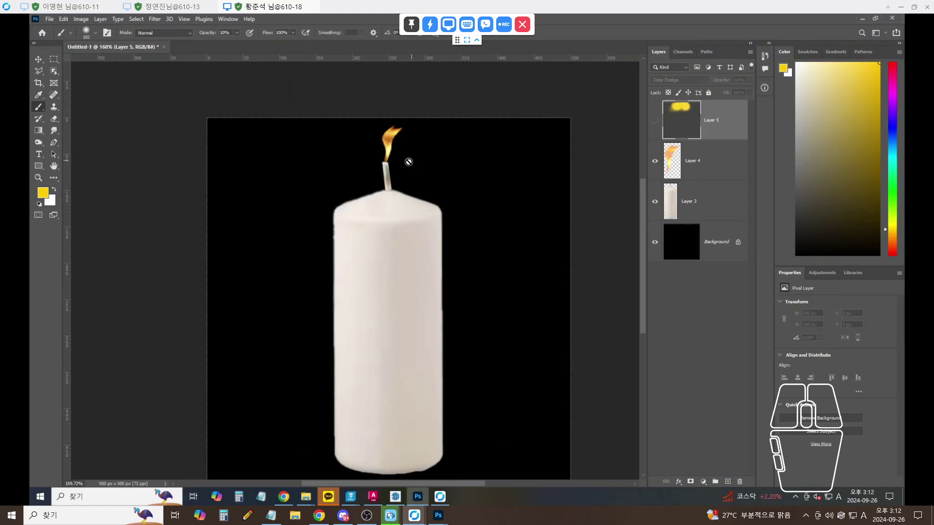
click(703, 160)
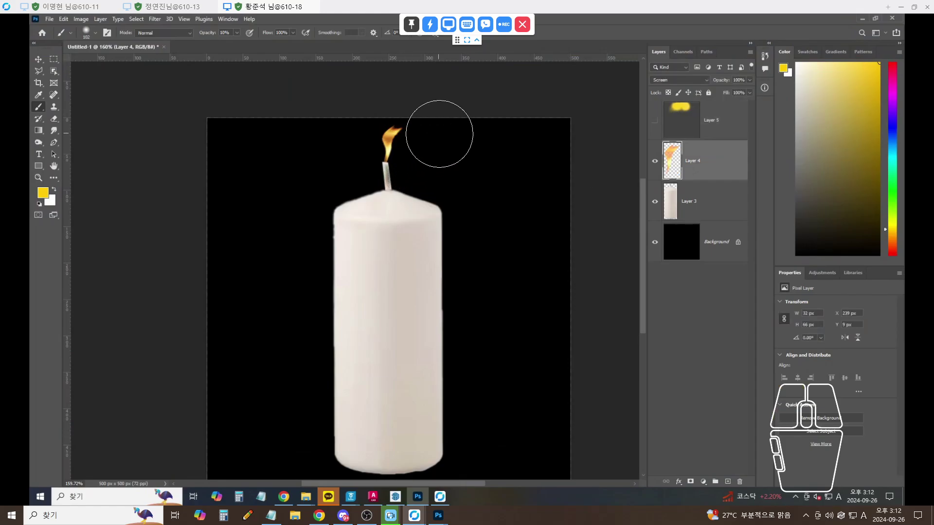
Flip the flame vertically and enlarge it to about double size.
key(ctrl+t)
right_click(393, 168)
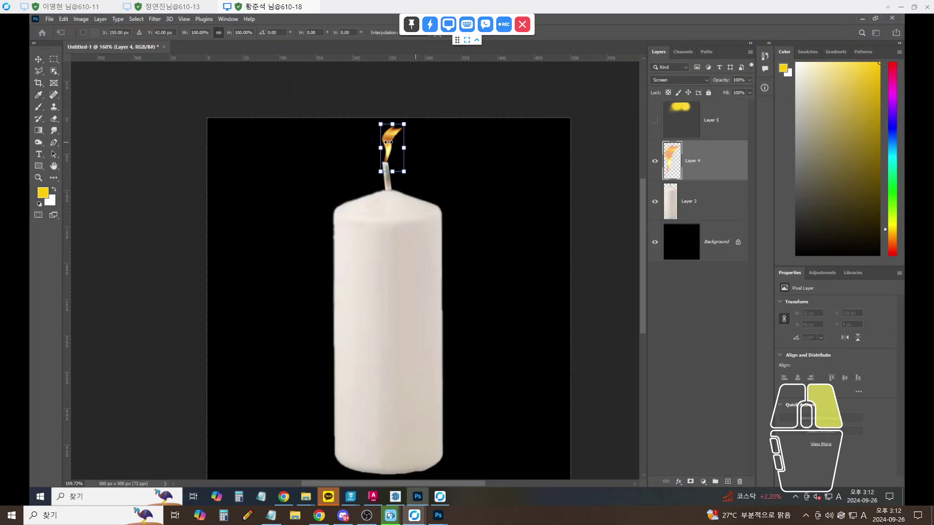
click(421, 334)
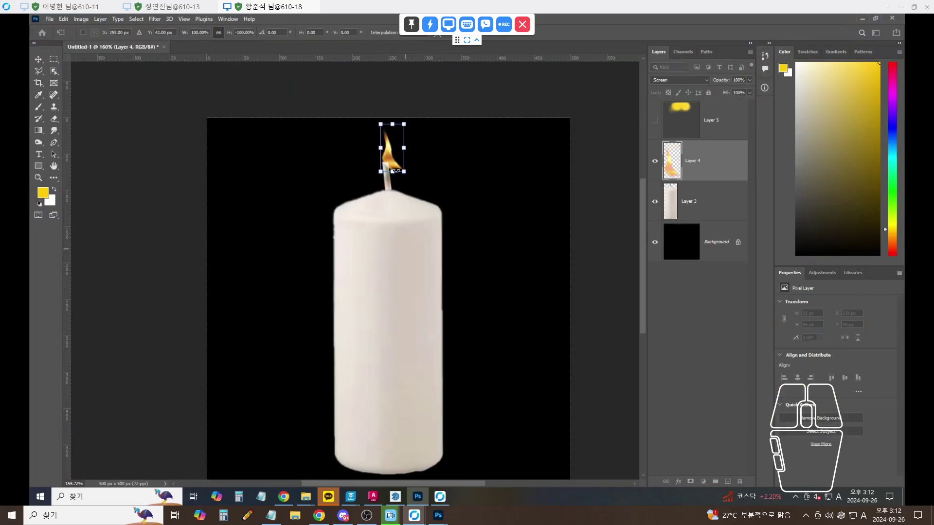
drag(381, 124, 357, 76)
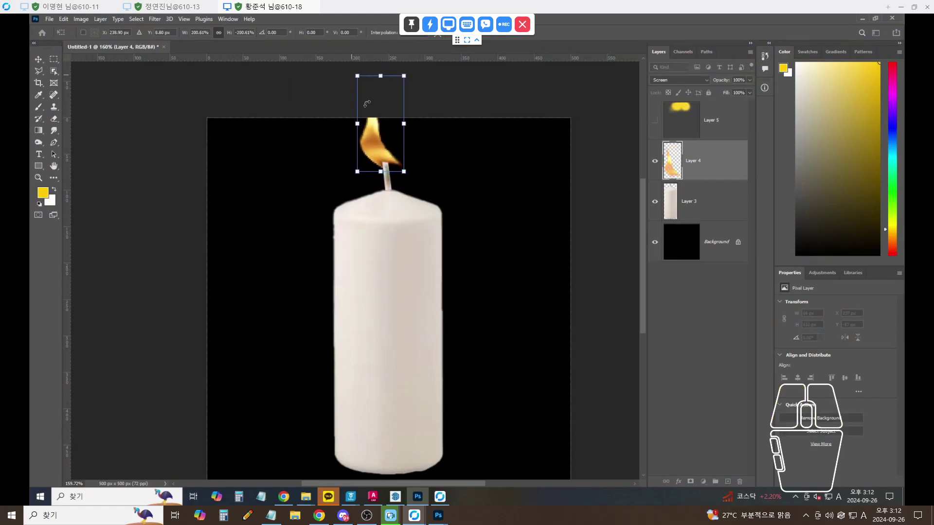
Warp the flame, bending the grid's right edge to make it slimmer.
right_click(381, 130)
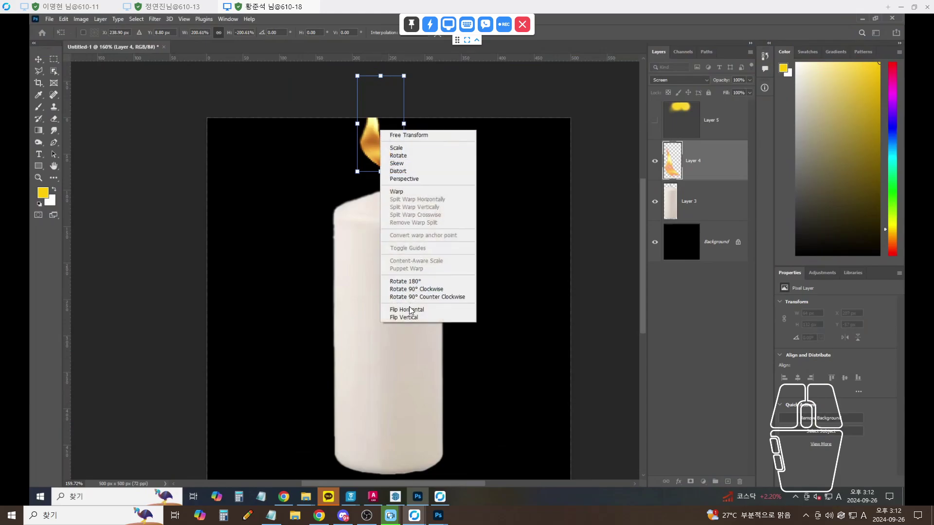
click(407, 191)
click(403, 172)
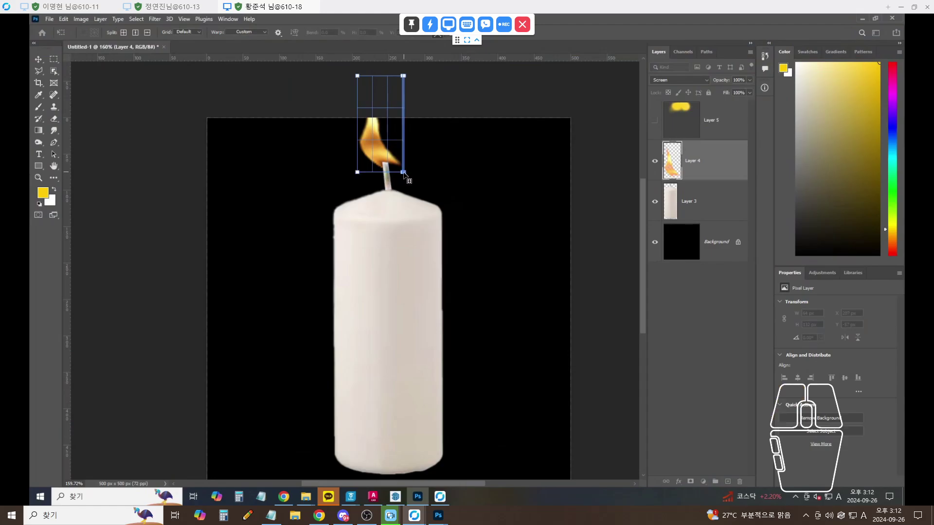
mouse_move(392, 177)
mouse_down()
mouse_move(347, 179)
mouse_move(394, 186)
mouse_move(399, 175)
mouse_move(388, 182)
mouse_up()
Commit the warp, then shrink the flame and set it on the wick.
key(Return)
key(b)
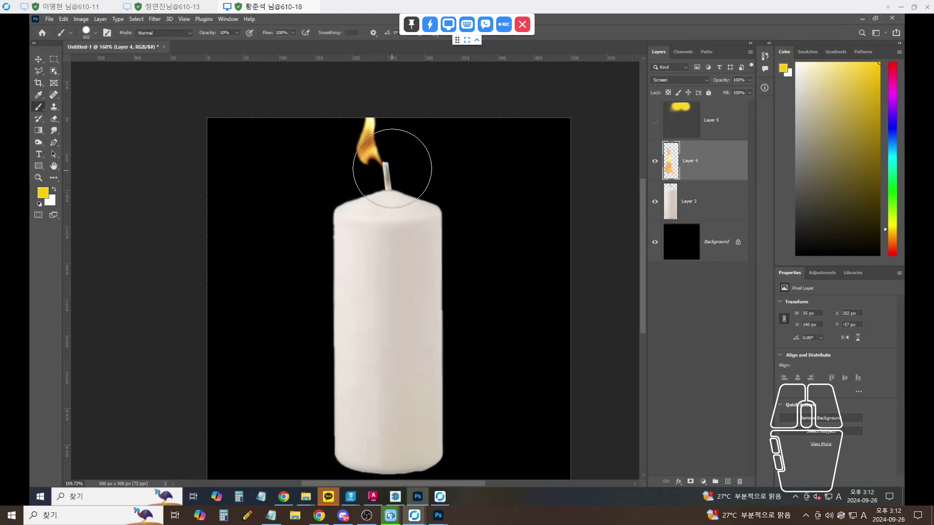
key(ctrl+t)
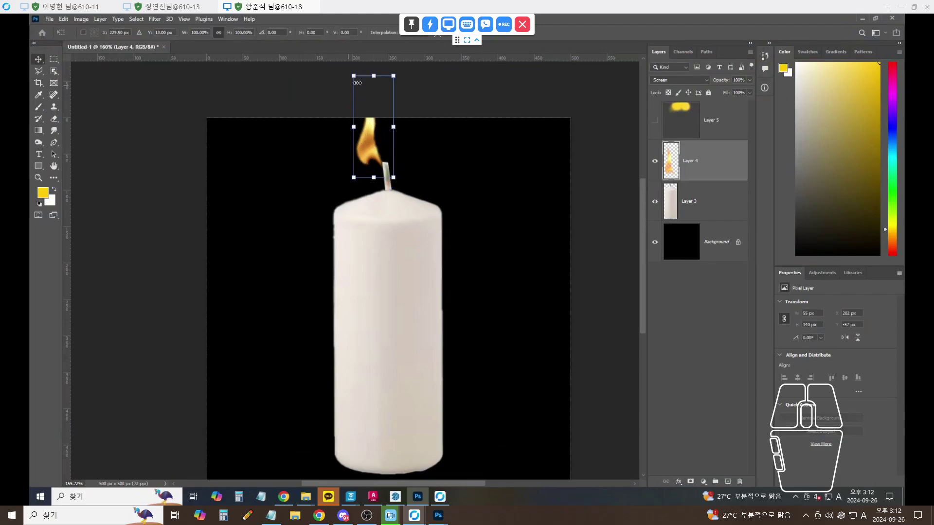
drag(363, 86, 387, 159)
key(Return)
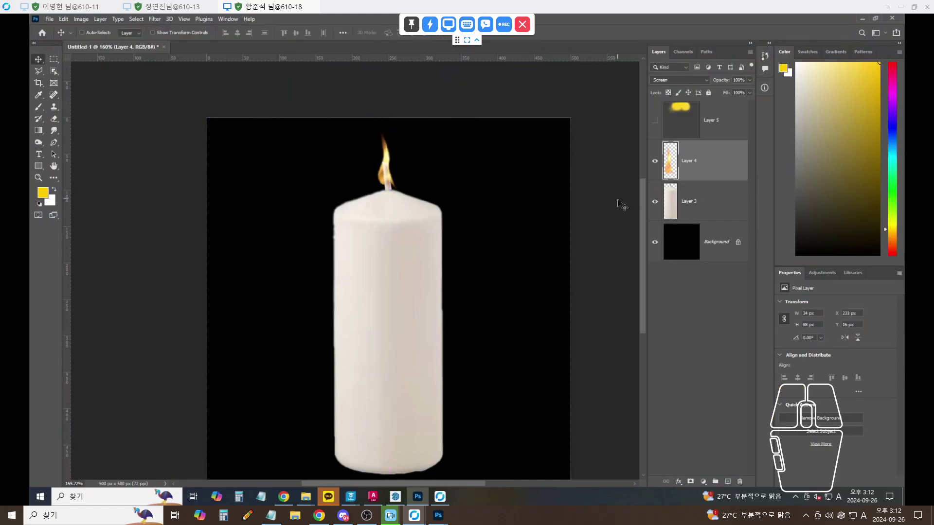
Shrink the candle body, Layer 3, to about 60% and move it up under the flame.
click(703, 201)
key(ctrl+t)
drag(443, 163, 399, 286)
drag(360, 332, 381, 234)
key(Return)
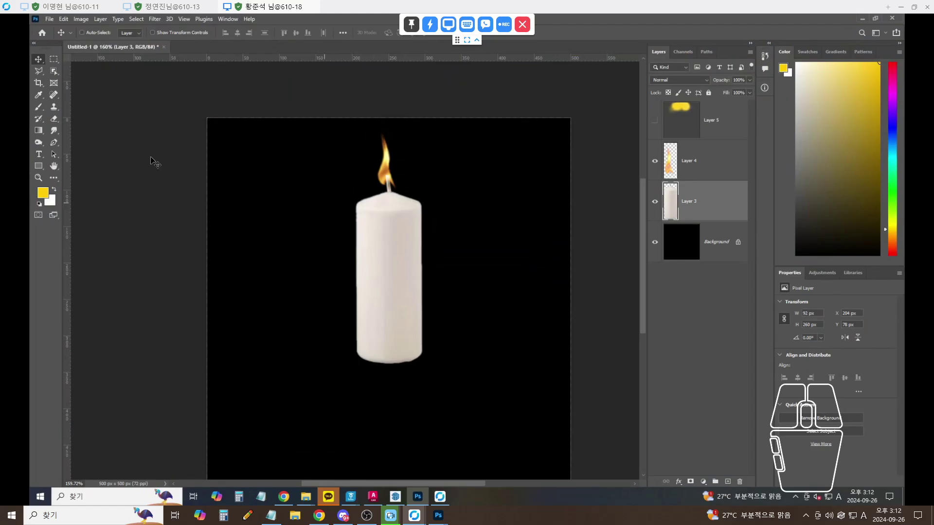
Lighten the wick with the Dodge tool.
click(38, 142)
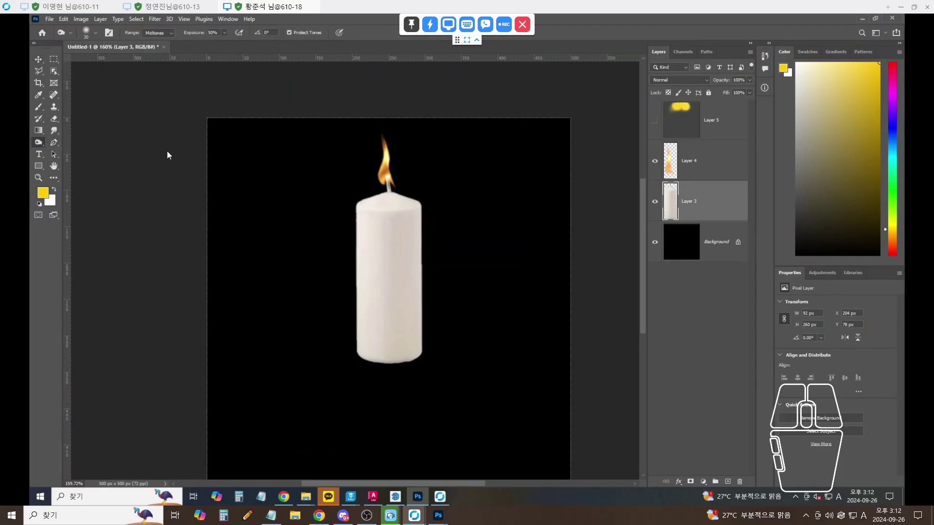
click(387, 178)
click(387, 176)
click(387, 175)
click(384, 176)
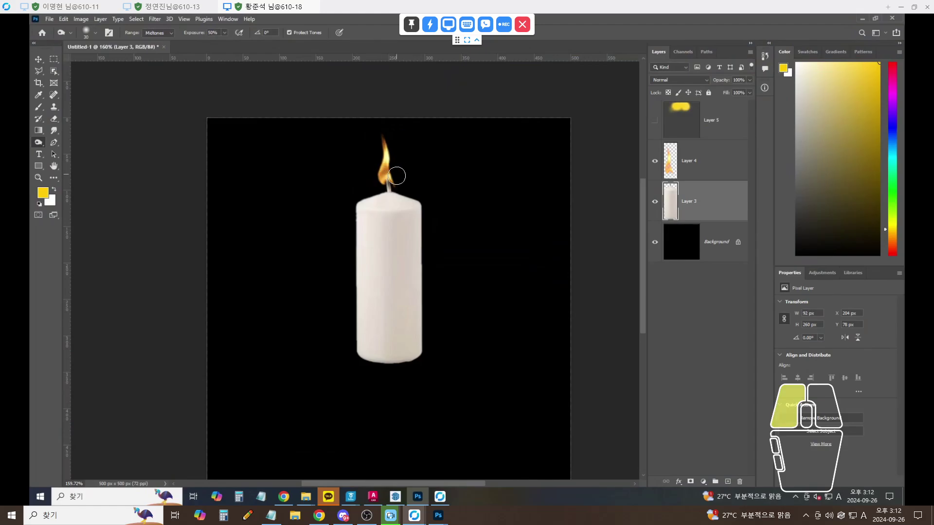
click(398, 184)
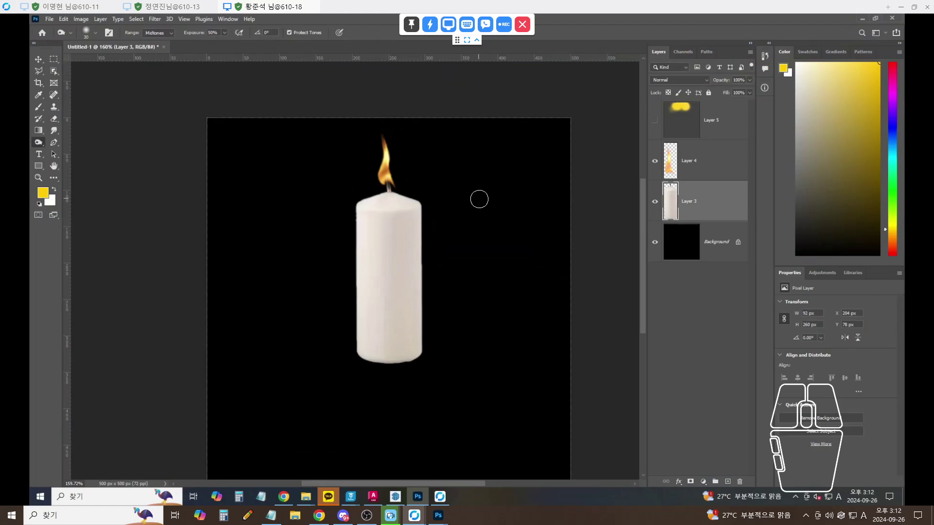
Select Layers 4 and 3 together and move them lower toward the canvas centre.
click(691, 163)
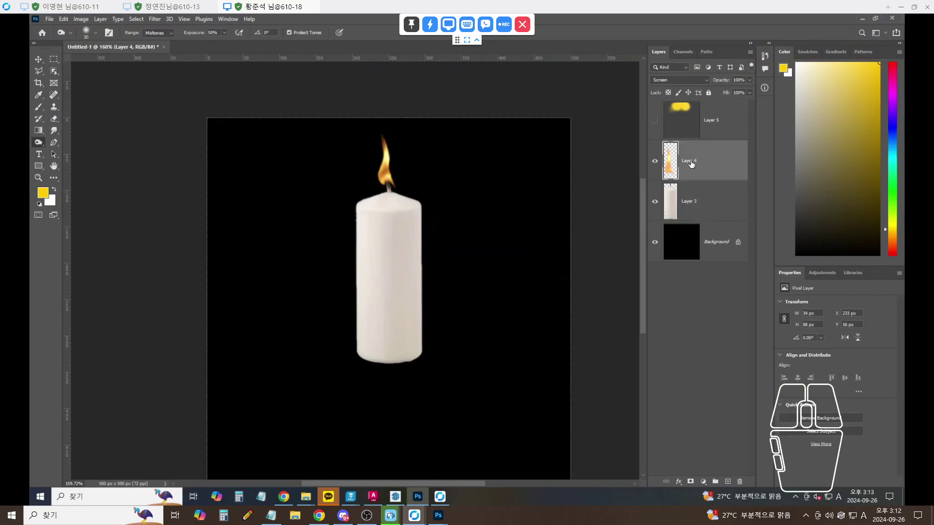
shift+click(714, 201)
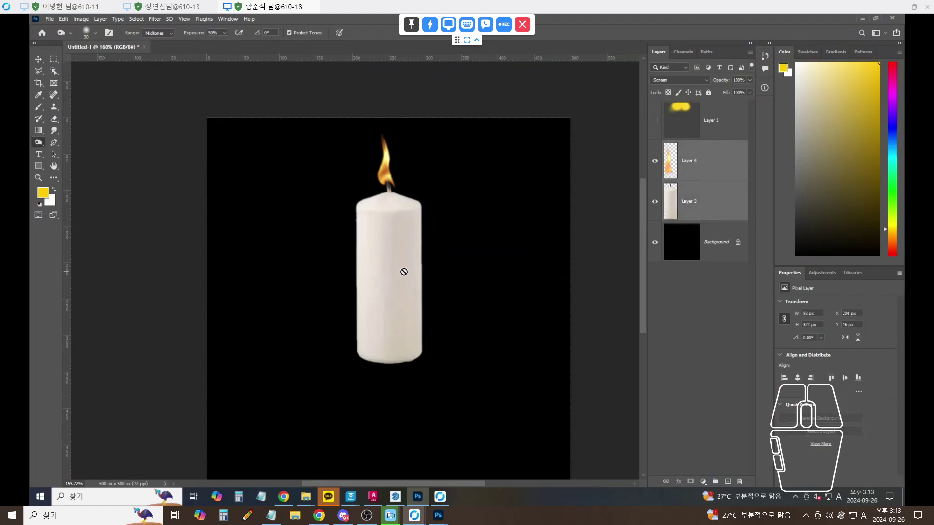
key(v)
drag(382, 252, 367, 357)
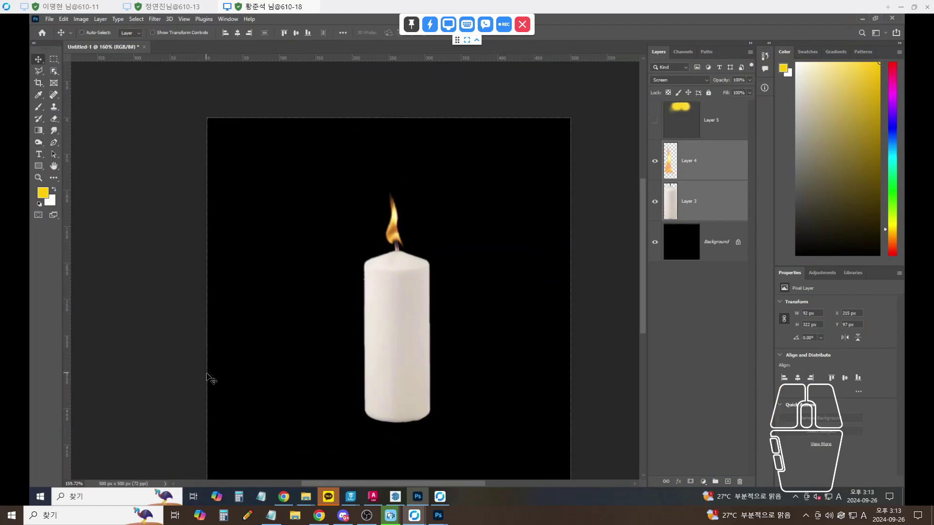
click(178, 6)
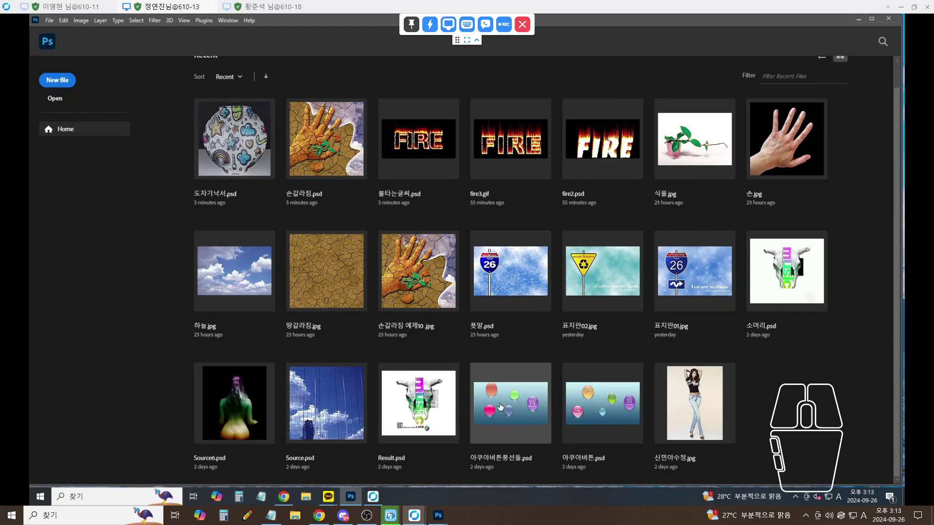
Bring up RustDesk's main window with its list of remote student desktops.
click(420, 511)
click(413, 467)
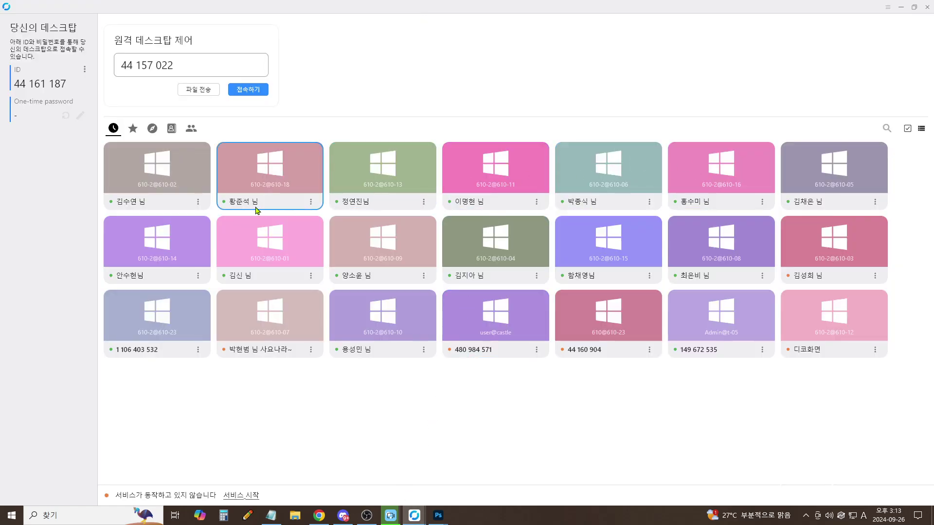
Connect to the 610-14 student computer from the RustDesk device list.
double_click(186, 253)
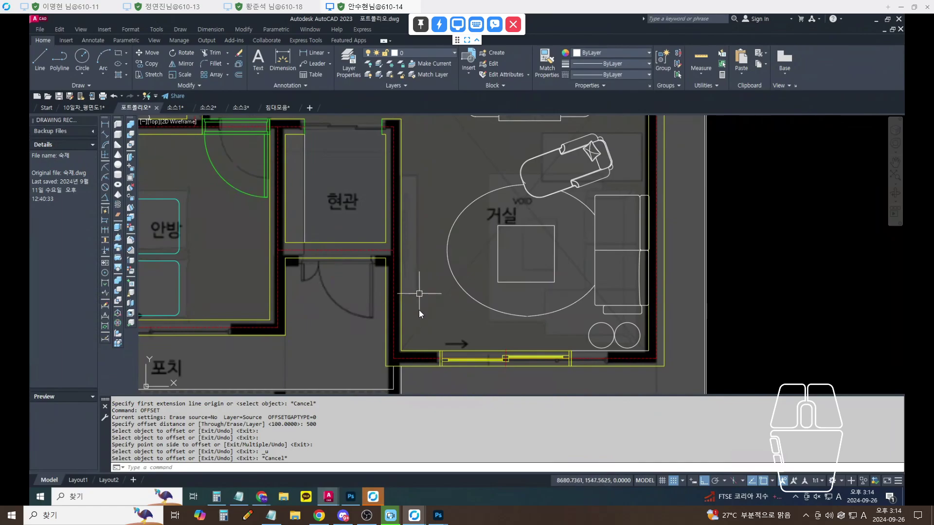
scroll(417, 293, up, 2)
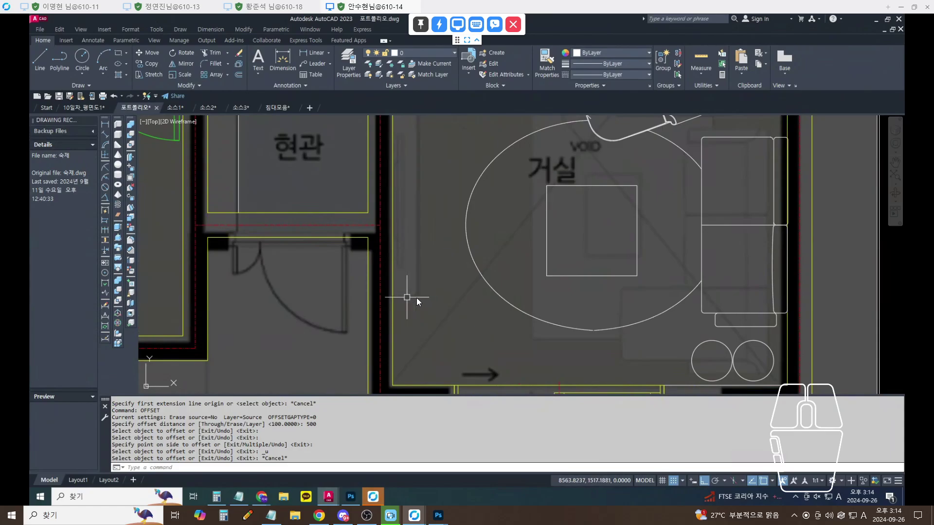
scroll(409, 296, down, 3)
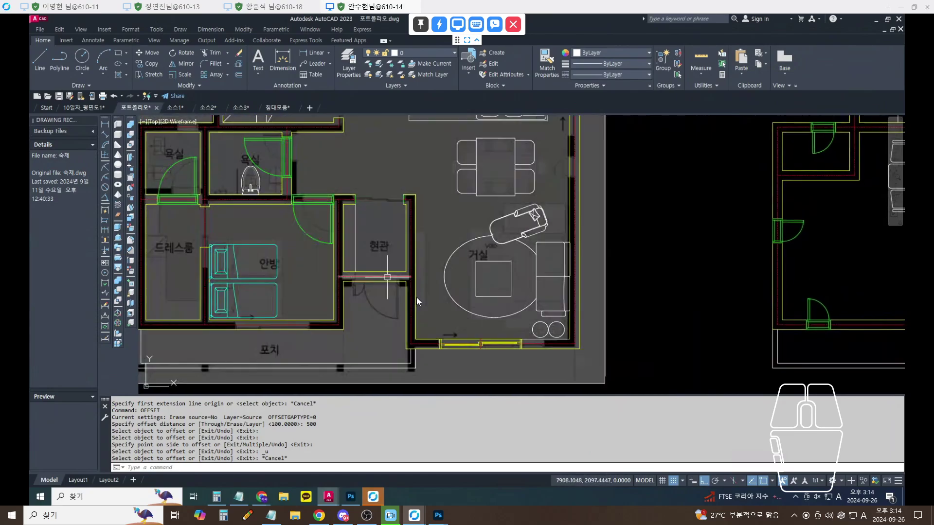
click(373, 235)
click(417, 294)
scroll(423, 287, up, 5)
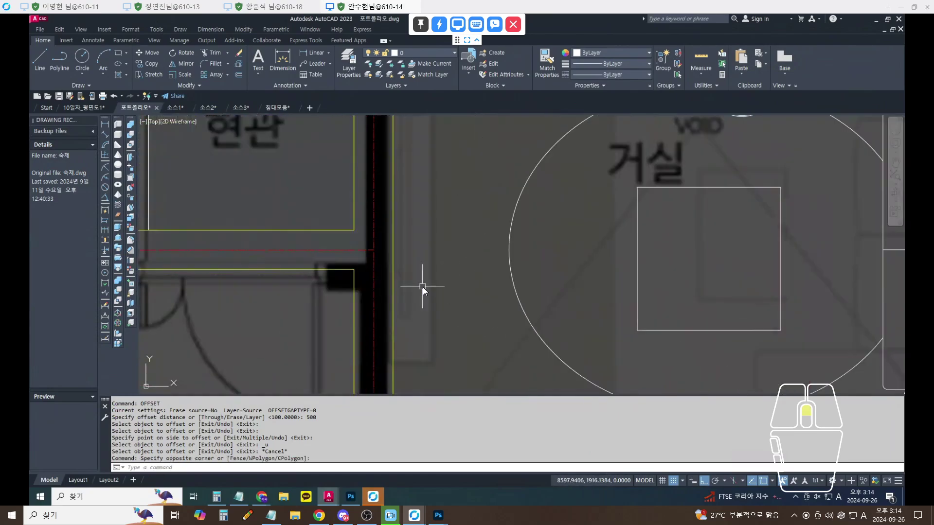
scroll(431, 291, down, 4)
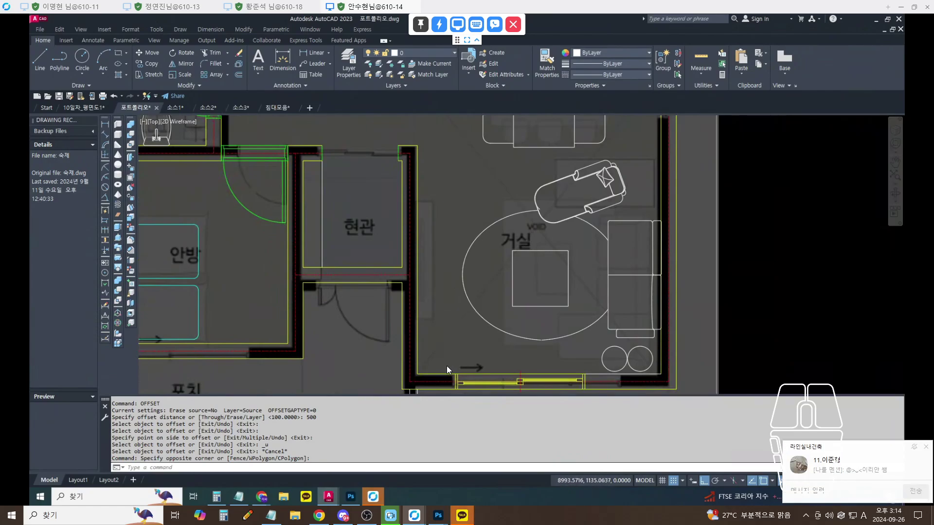
scroll(448, 362, up, 3)
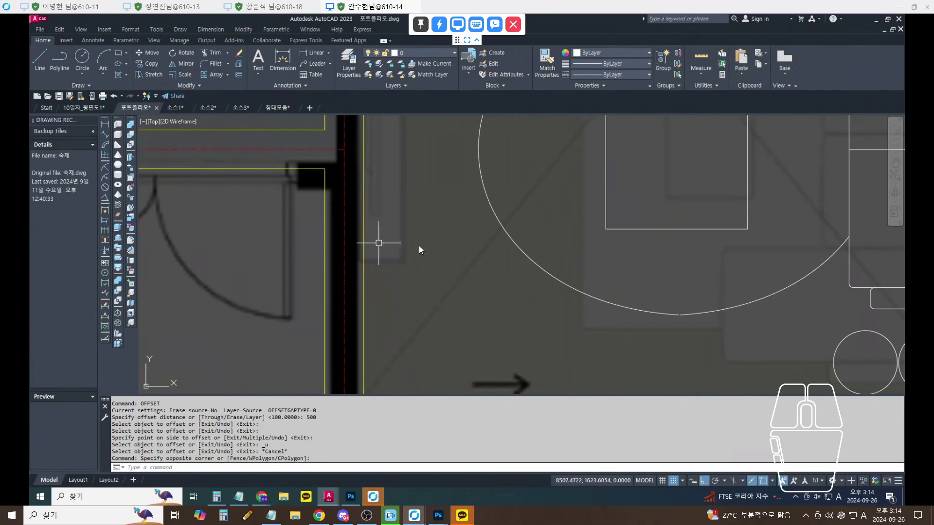
scroll(377, 307, down, 2)
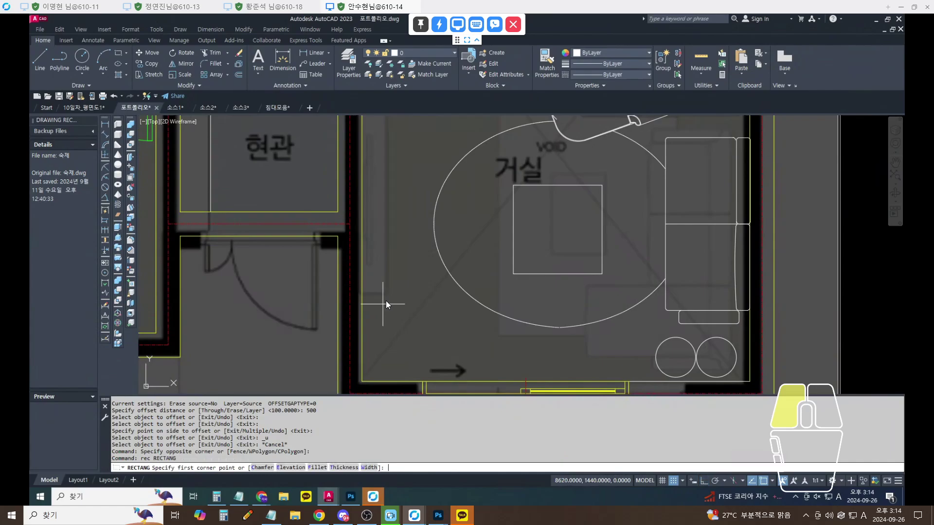
key(Return)
click(384, 303)
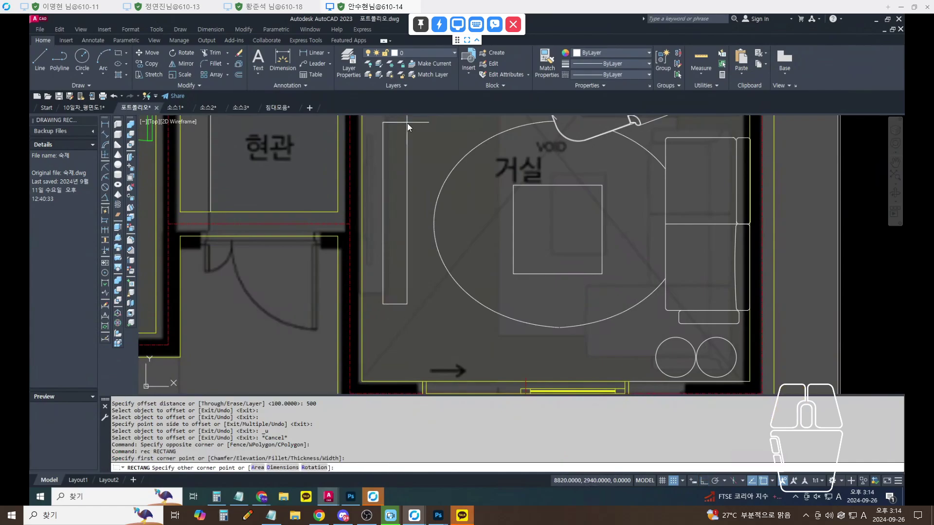
key(Escape)
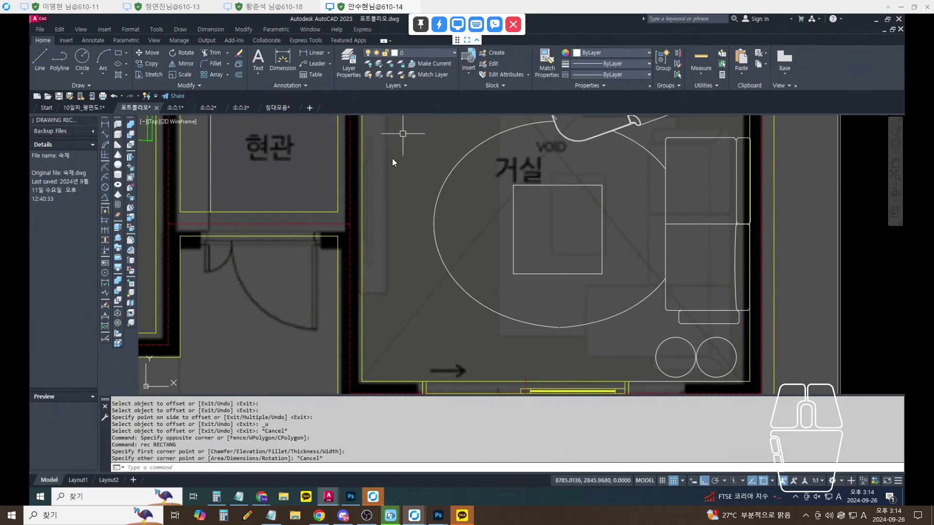
click(261, 496)
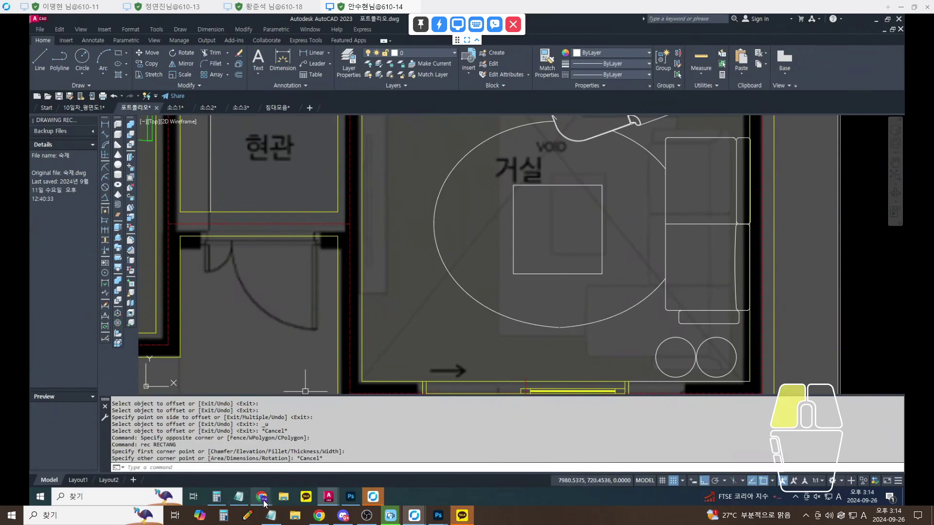
In Chrome, search Naver images for 거실장.
click(232, 459)
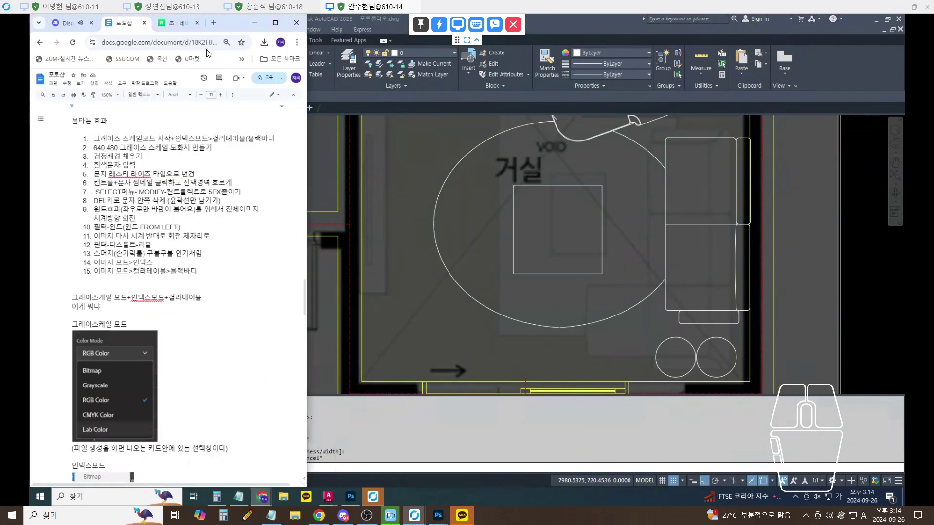
click(178, 23)
scroll(214, 121, up, 5)
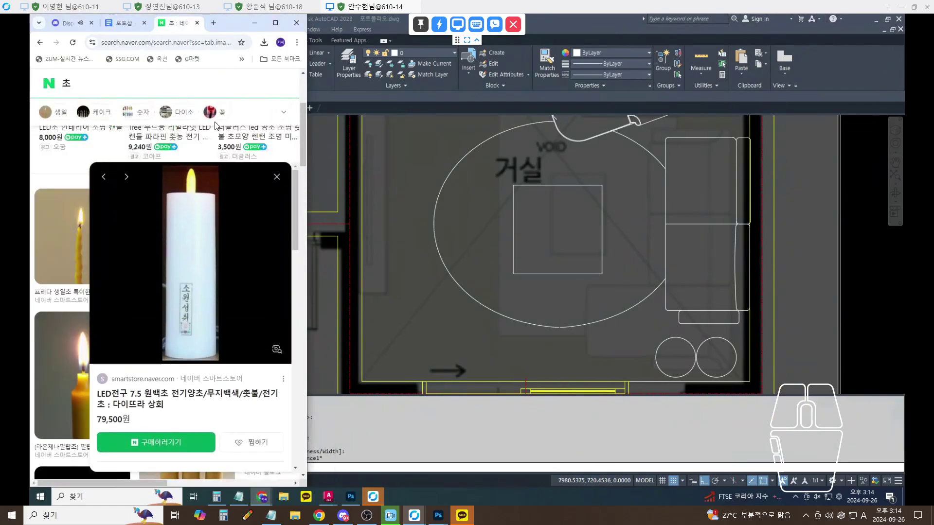
key(BackSpace)
text(거실장)
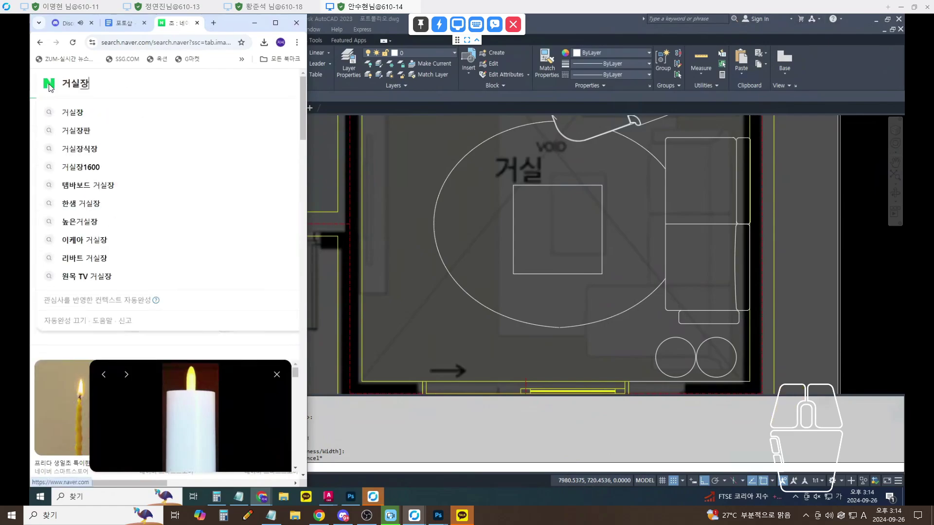
key(Return)
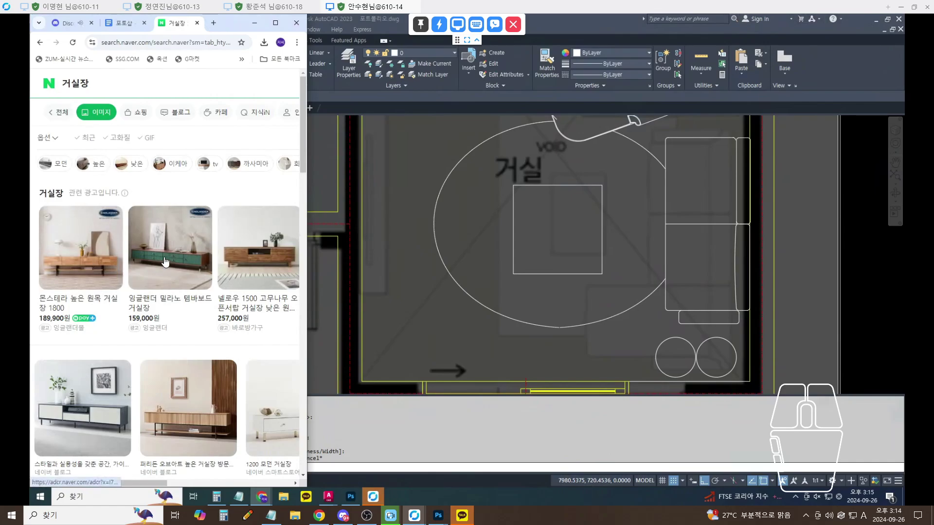
Open the Englander cabinet page, maximize the window, and scroll to its product size.
click(166, 261)
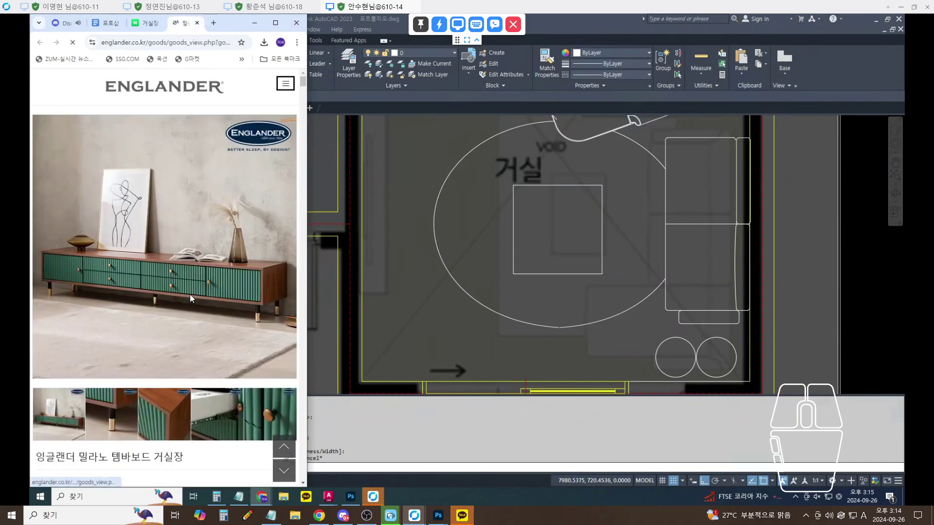
scroll(189, 294, down, 5)
scroll(105, 217, down, 10)
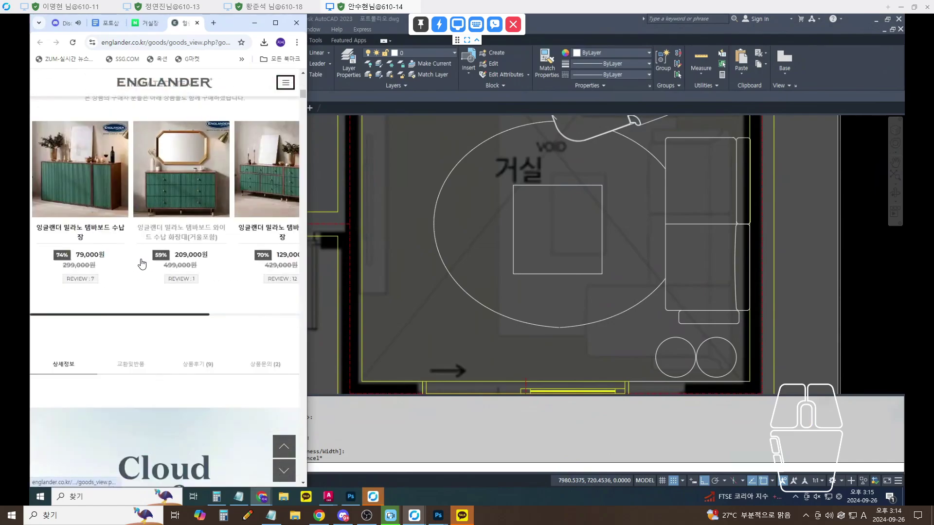
click(276, 27)
scroll(378, 290, down, 15)
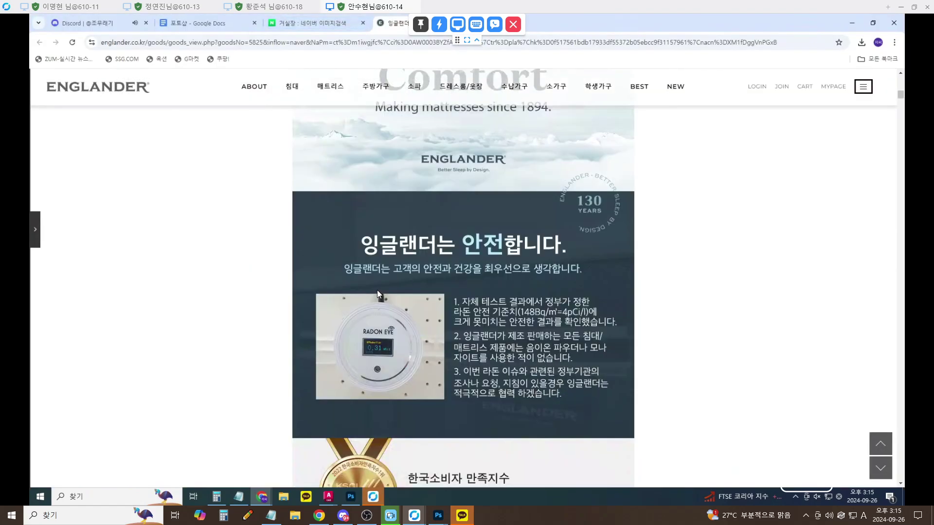
scroll(402, 346, down, 20)
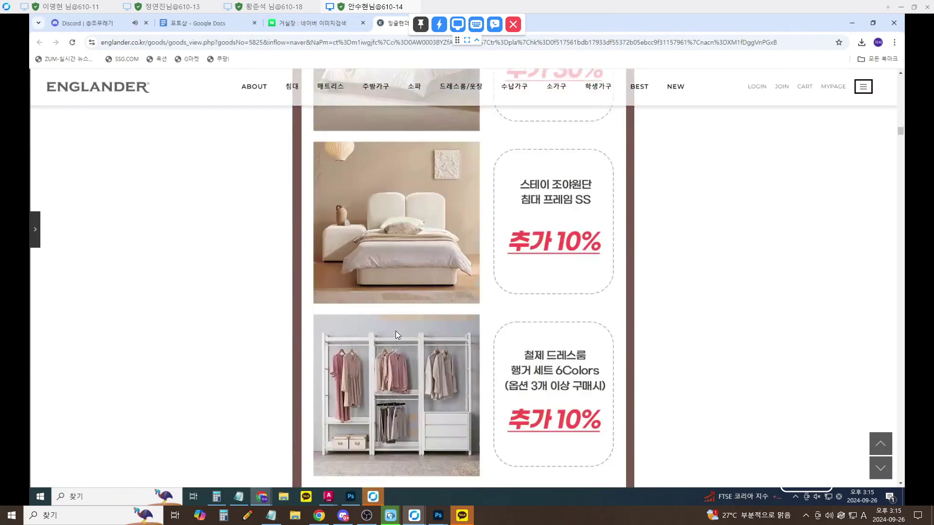
scroll(371, 304, down, 20)
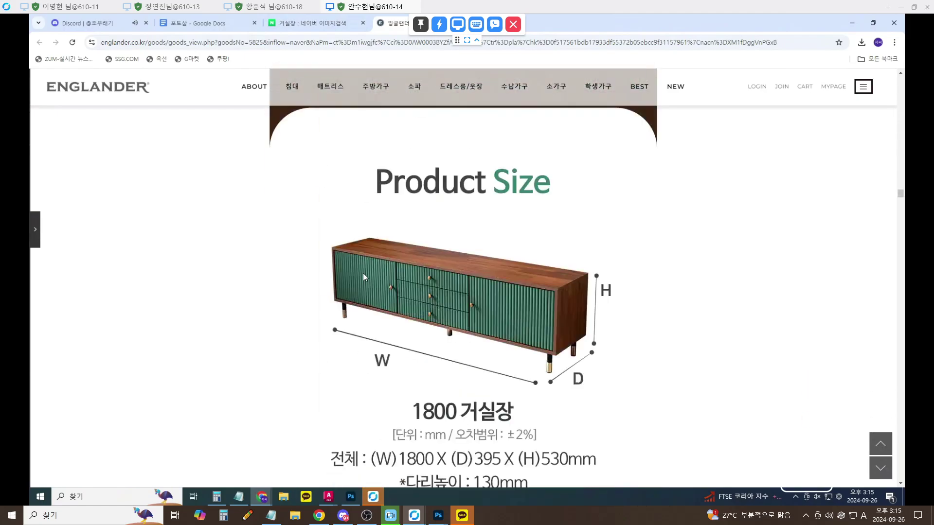
scroll(369, 270, up, 4)
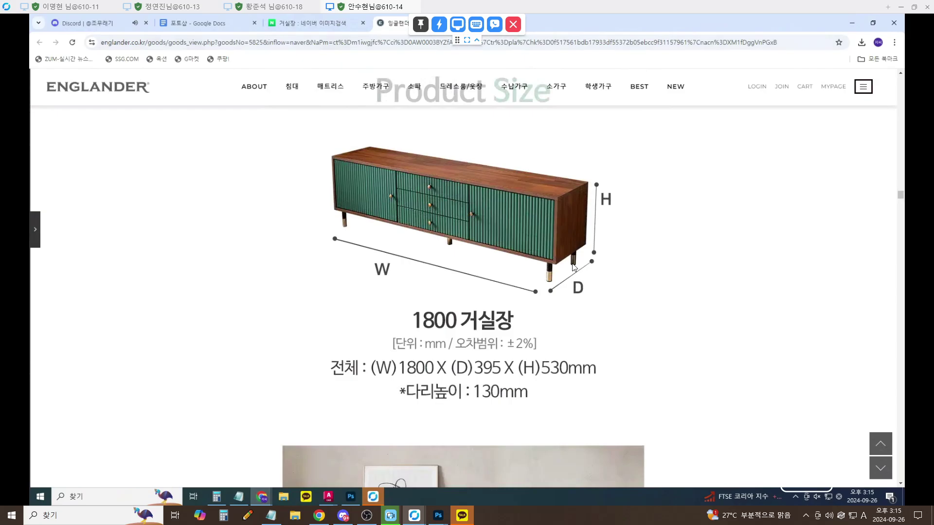
Leave the remote AutoCAD view and hide the remote desktop client to reveal Photoshop.
key(alt+Tab)
scroll(572, 264, down, 2)
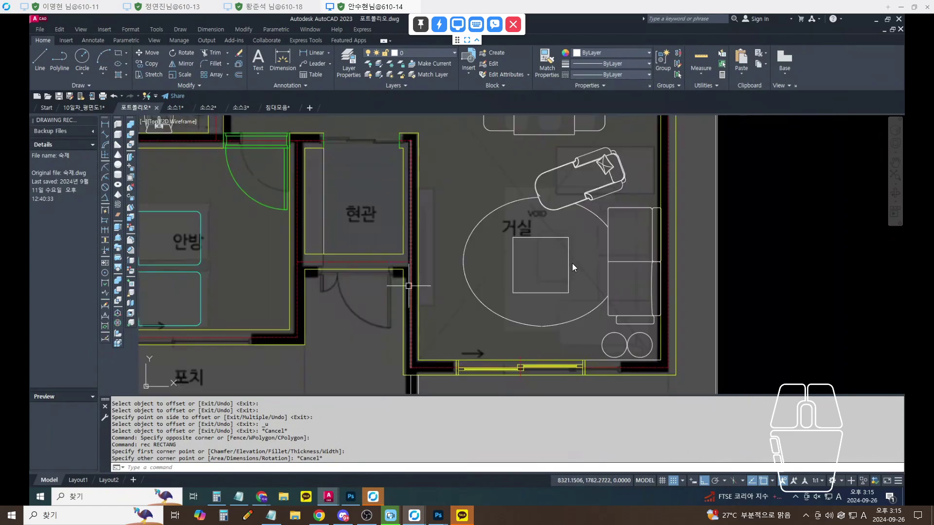
click(901, 7)
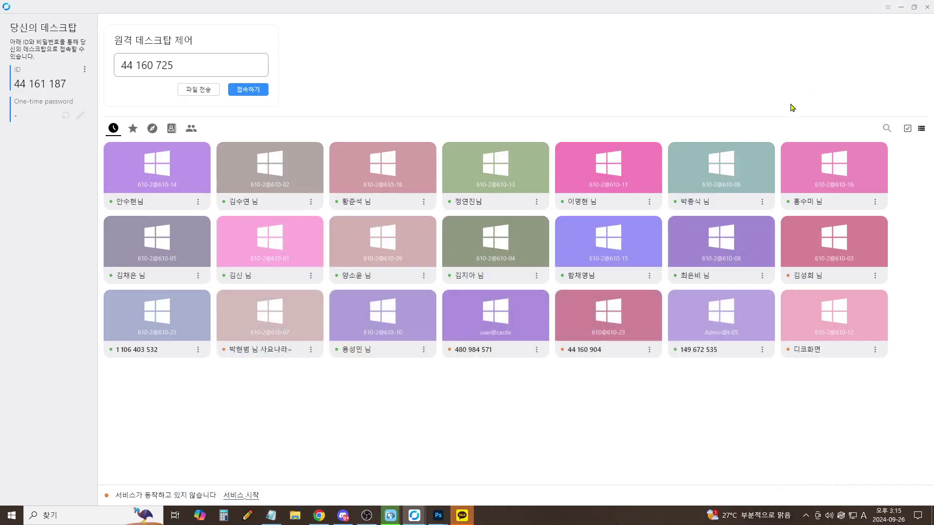
click(901, 6)
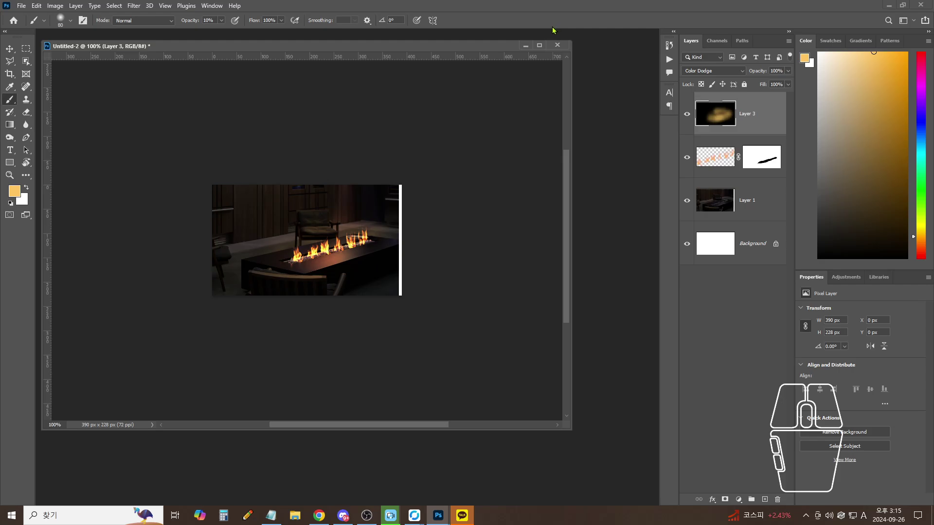
Zoom the fireplace image to 300% and browse the filter list without applying one.
key(ctrl+plus)
key(ctrl+plus)
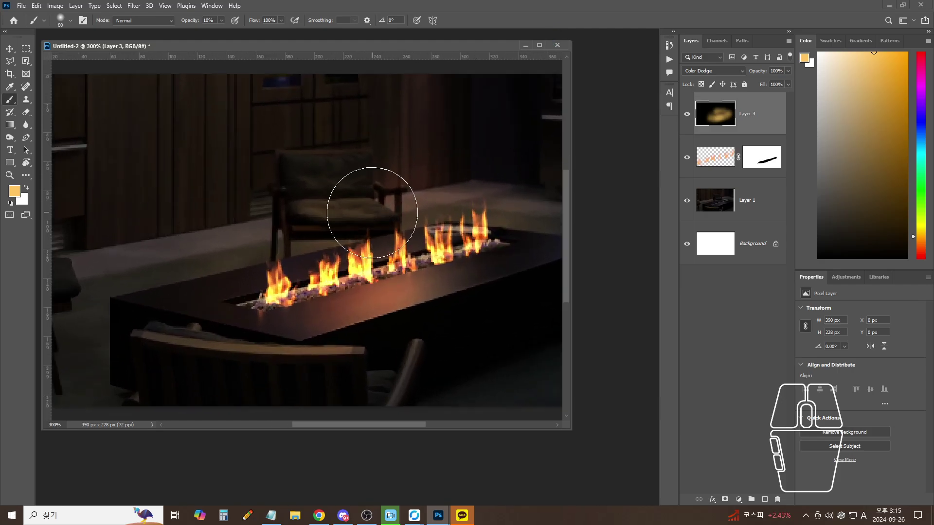
scroll(249, 226, right, 2)
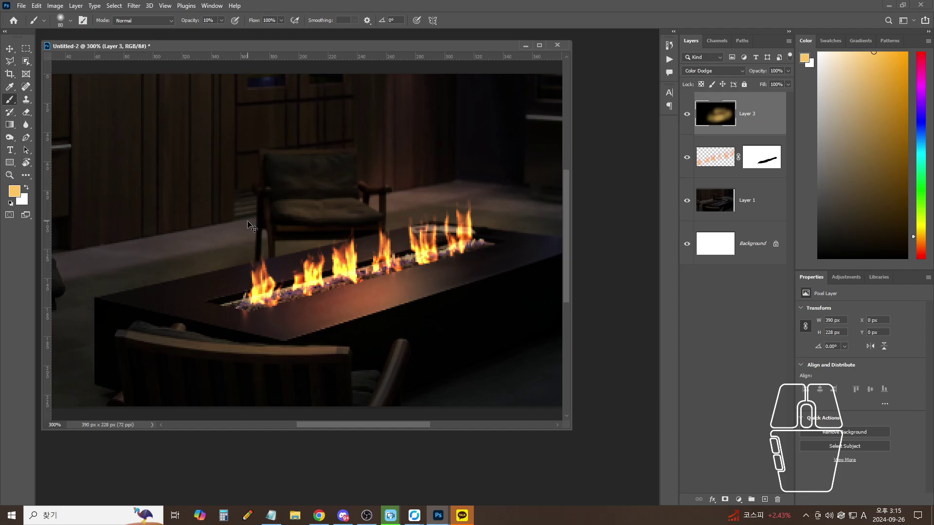
click(136, 7)
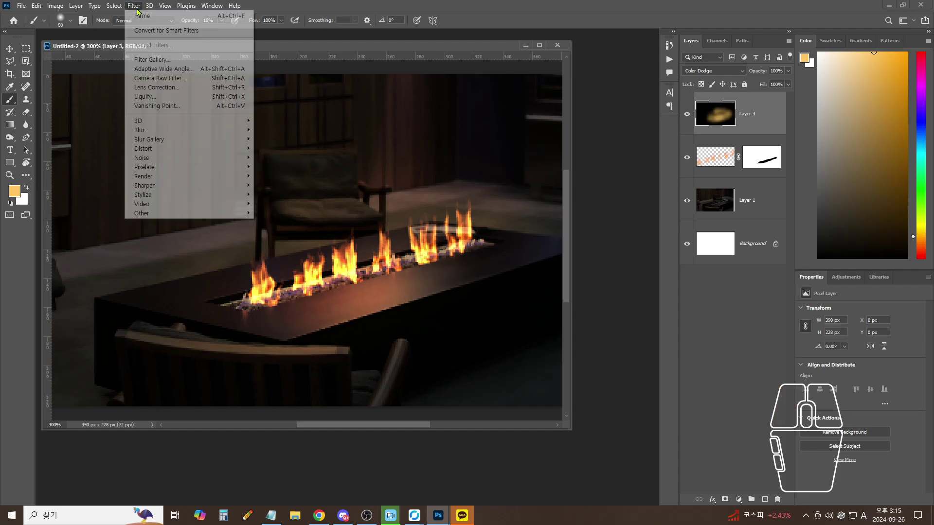
mouse_move(162, 139)
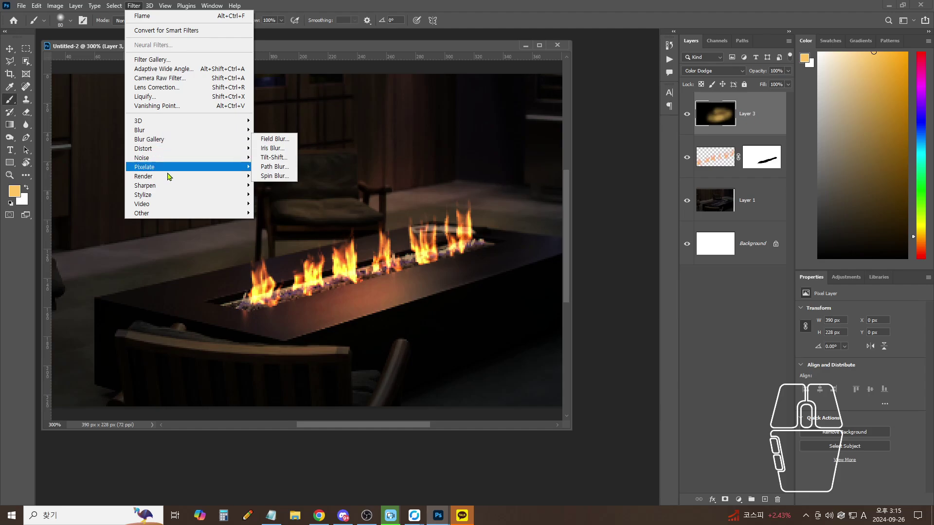
mouse_move(237, 180)
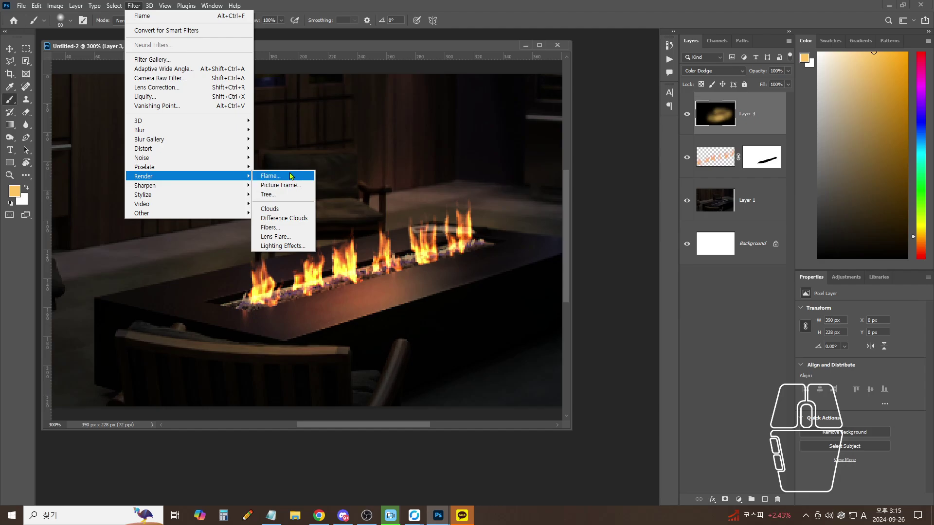
key(Escape)
key(Escape)
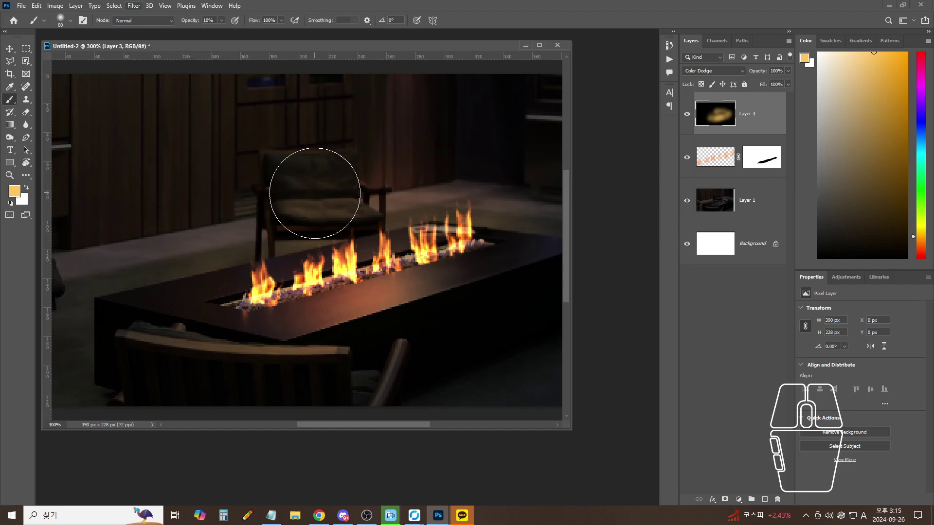
Sketch a red annotation arrow pointing at the table's left end.
drag(213, 269, 432, 157)
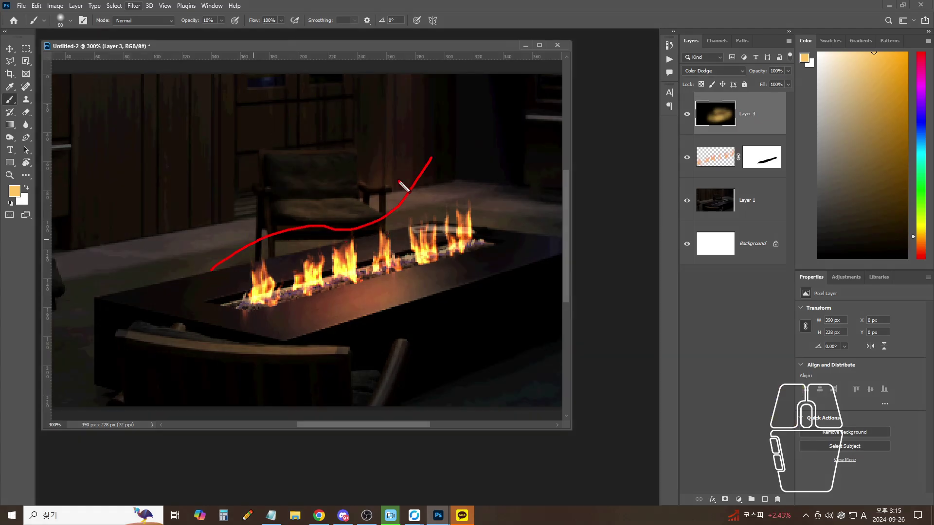
drag(235, 243, 213, 269)
mouse_move(213, 252)
mouse_down()
mouse_move(213, 269)
mouse_move(482, 53)
mouse_up()
key(Escape)
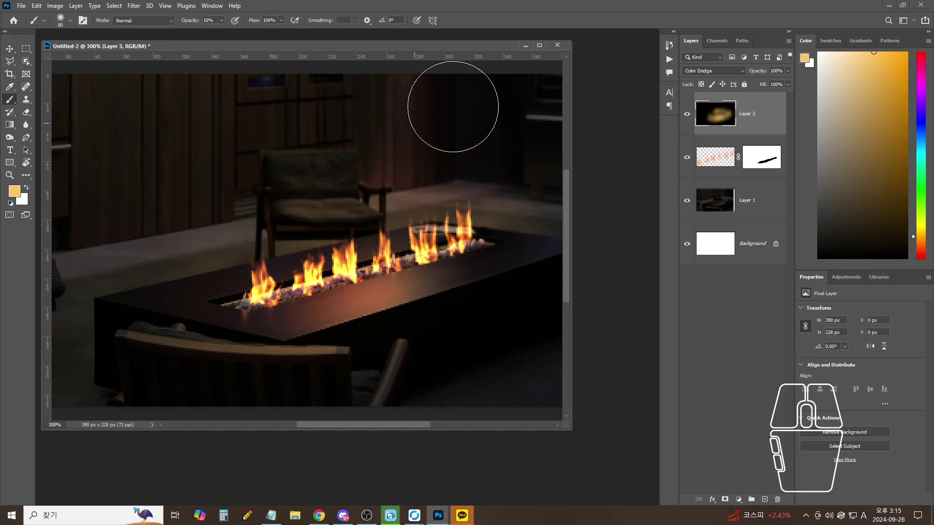
Close the fireplace document without saving and bring up the Open dialog.
click(557, 44)
click(465, 194)
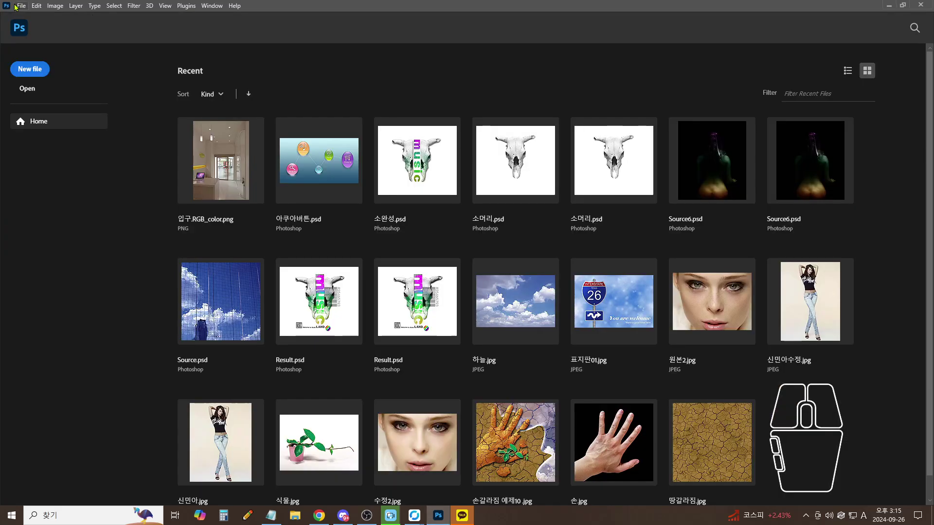
click(21, 5)
click(31, 16)
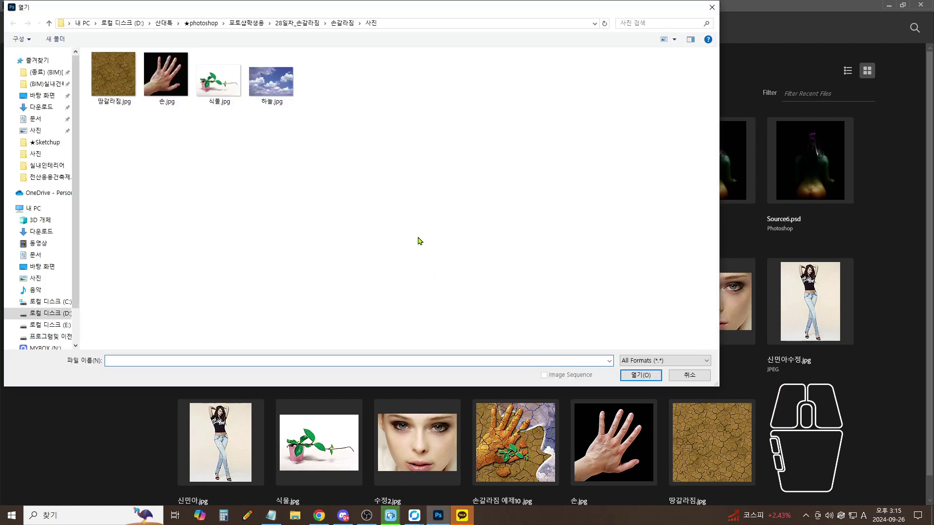
Navigate to 29일차_불타는효과,광선 > 광선입체구 and open 광선입체 copy.jpg.
key(alt+Up)
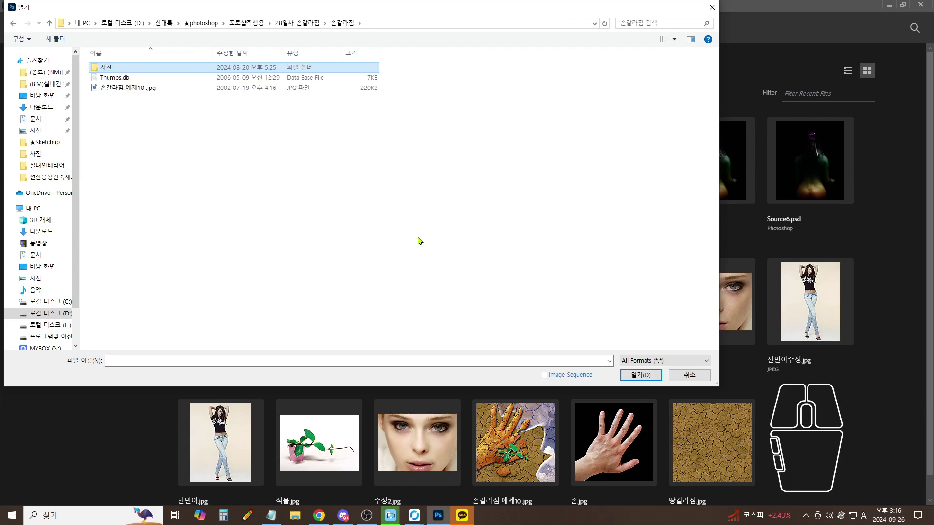
key(alt+Up)
click(312, 196)
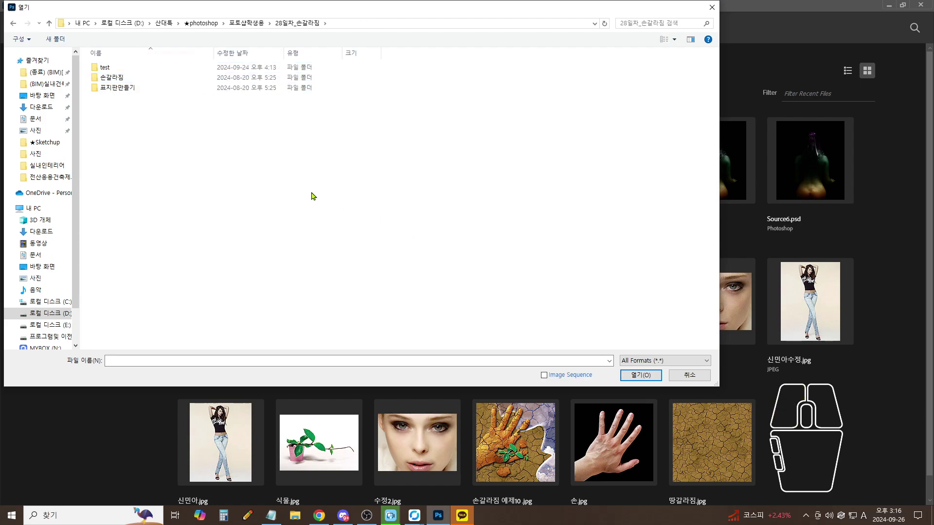
key(alt+Up)
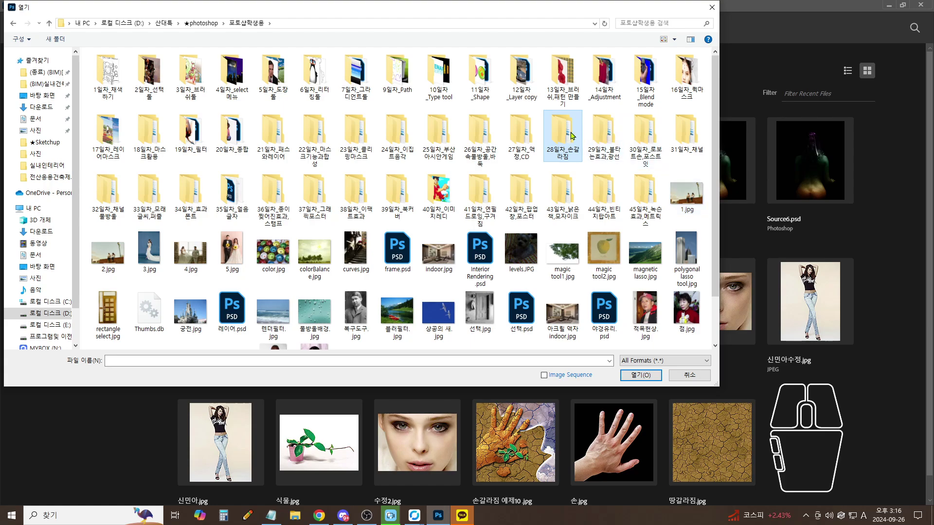
click(598, 137)
double_click(598, 136)
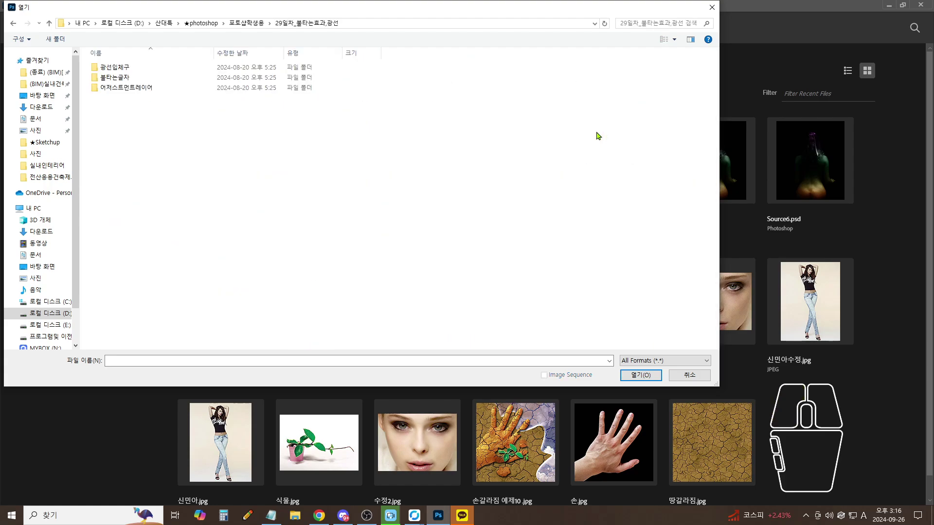
click(119, 71)
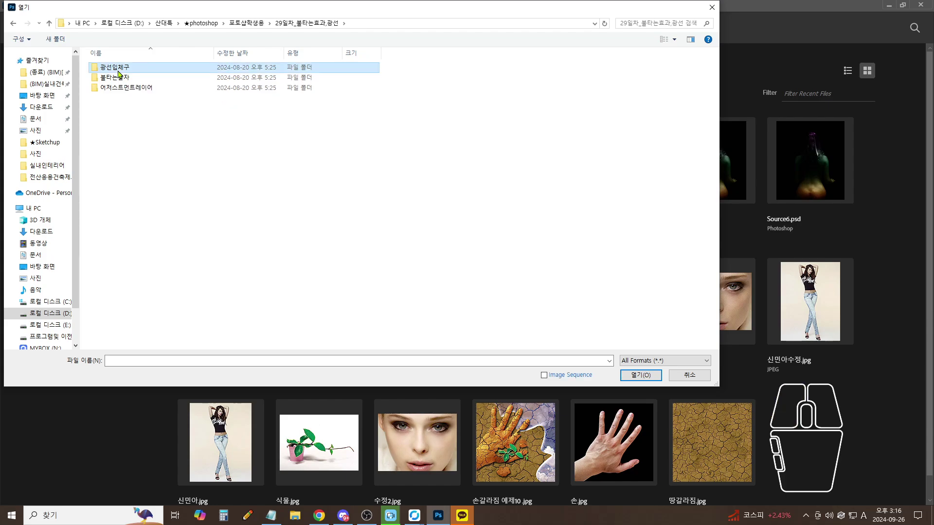
double_click(120, 74)
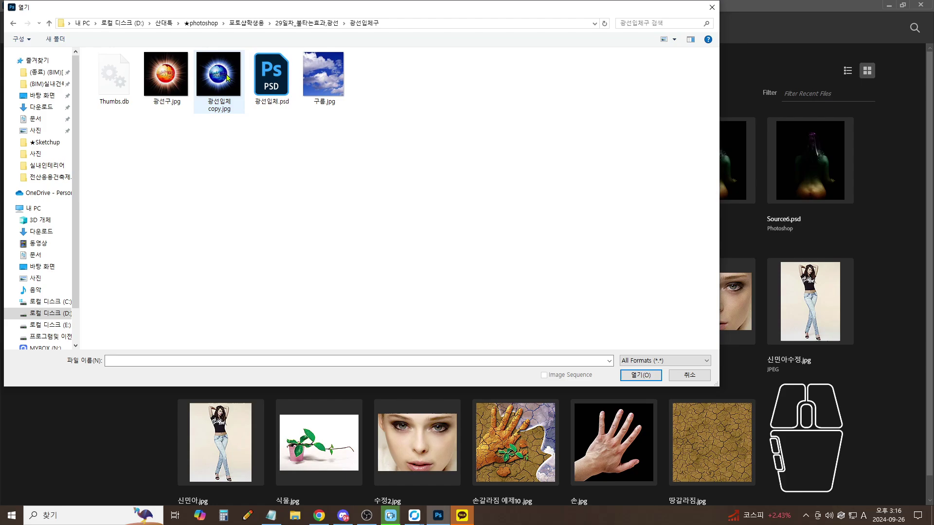
double_click(227, 77)
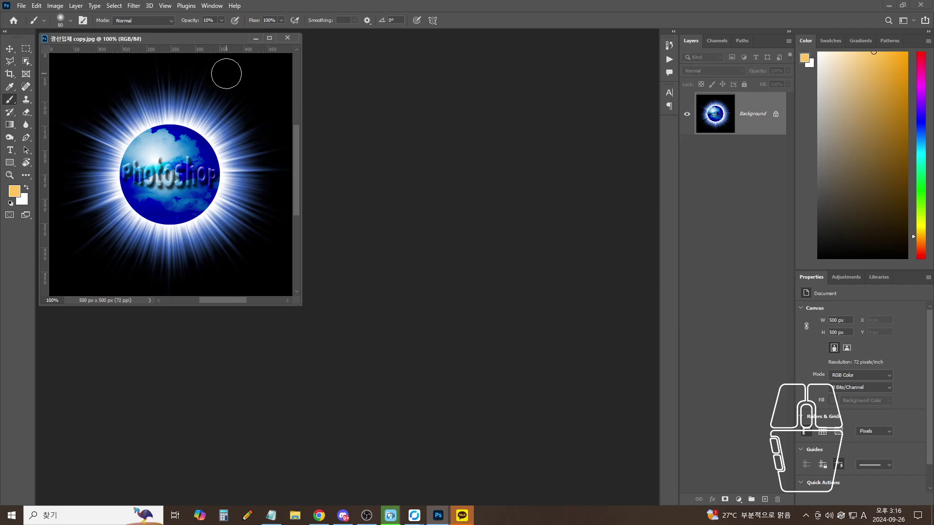
Copy the whole light burst image and create a clipboard-sized 500 × 500 px document.
drag(301, 305, 323, 334)
key(ctrl+a)
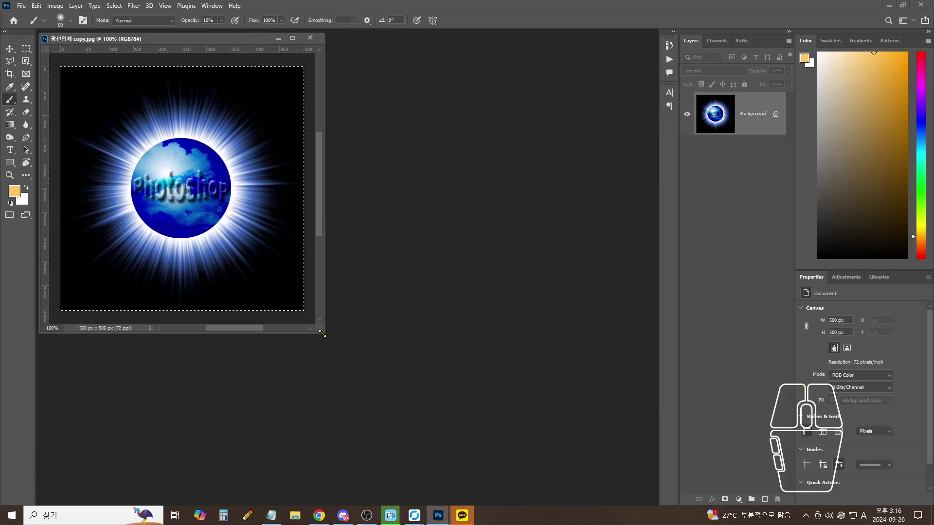
key(Return)
key(ctrl+n)
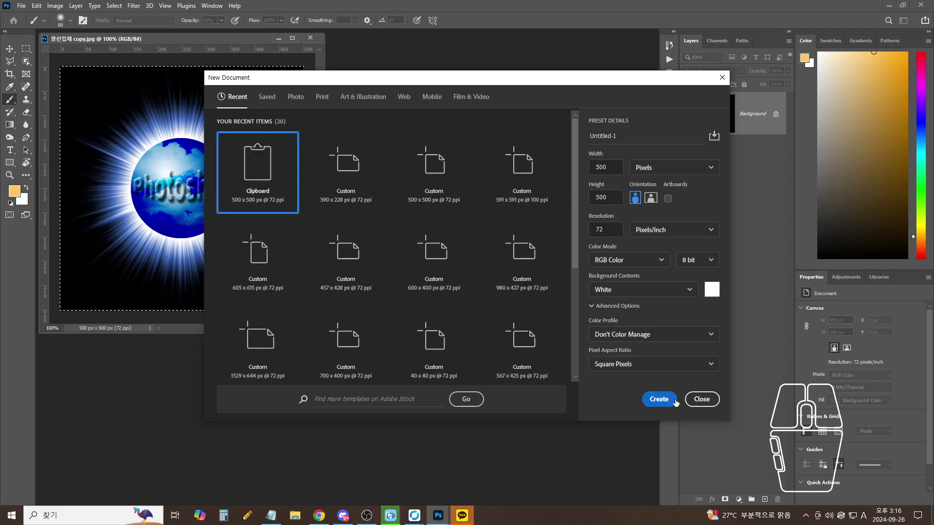
key(Return)
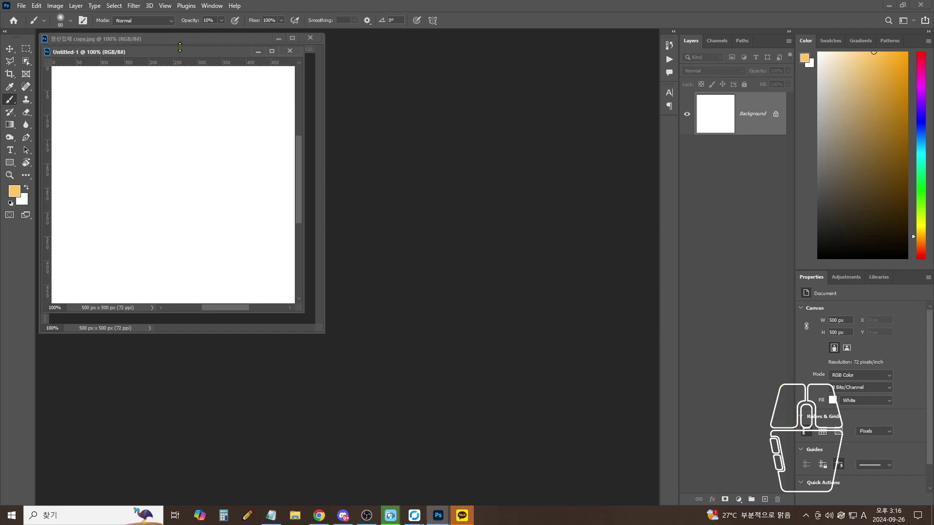
Fill the new canvas with black using the default colours, viewed at 100%.
drag(179, 46, 485, 84)
key(d)
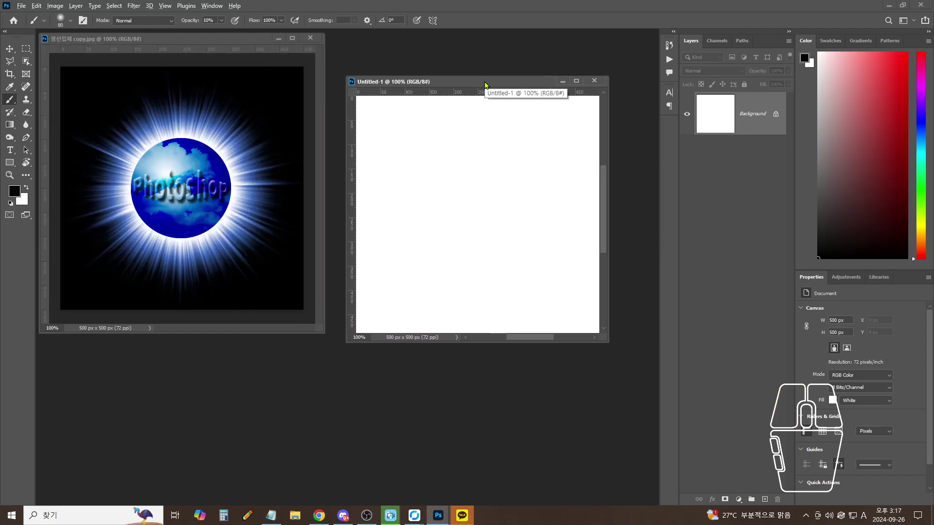
key(alt+BackSpace)
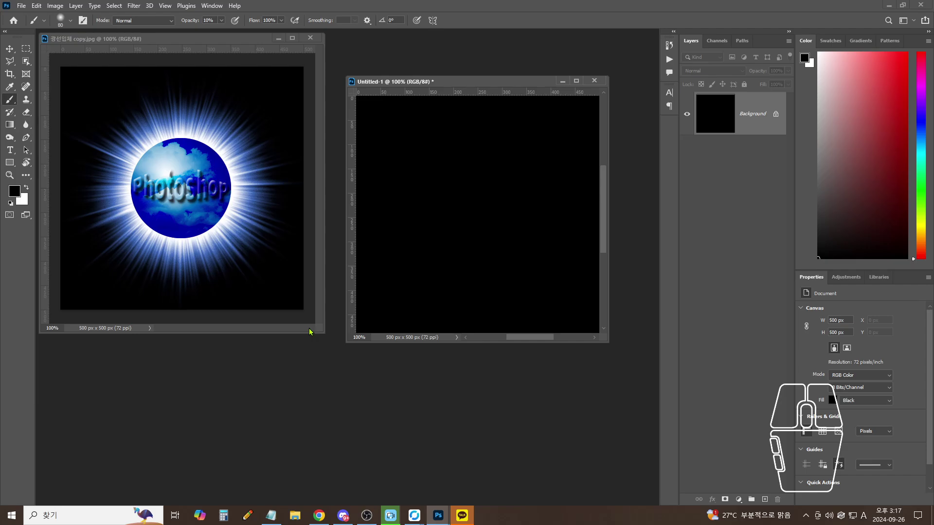
key(ctrl+minus)
key(ctrl+plus)
Shrink the light burst window and enlarge the black document window so both sit side by side.
click(260, 320)
key(ctrl+a)
key(ctrl+minus)
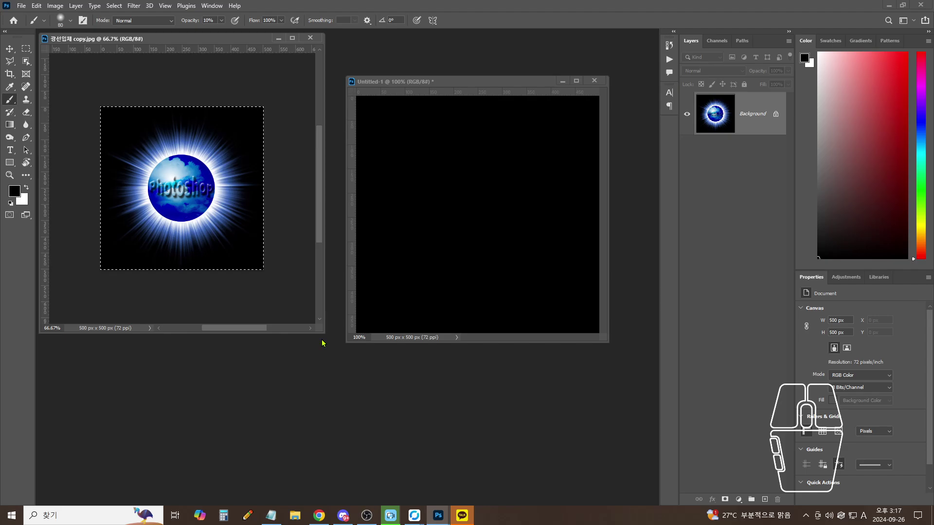
drag(322, 336, 227, 251)
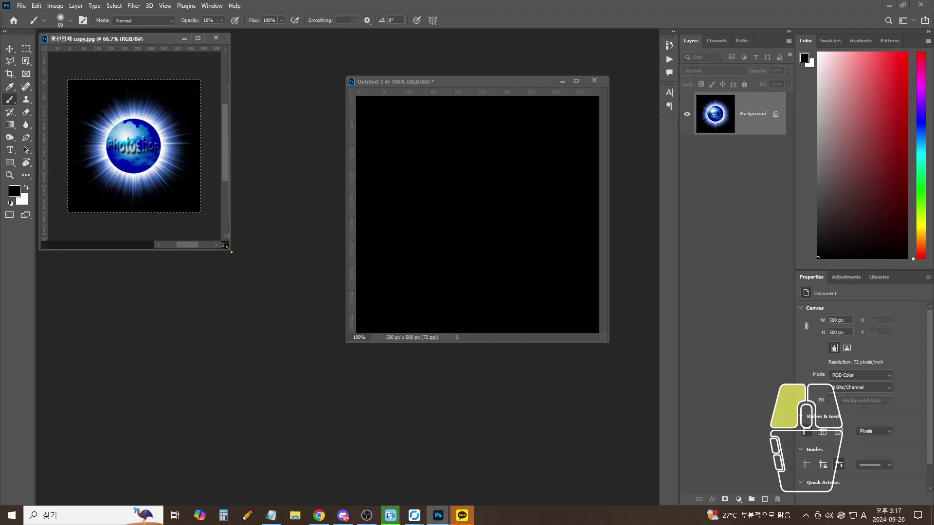
drag(351, 343, 267, 404)
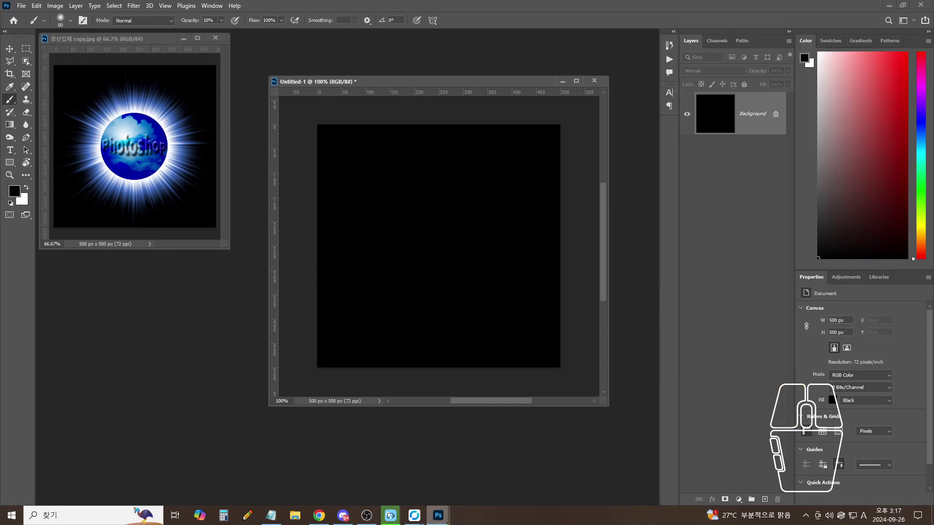
Look through a student's remote Photoshop documents, then return to the local screen.
mouse_move(444, 522)
click(468, 486)
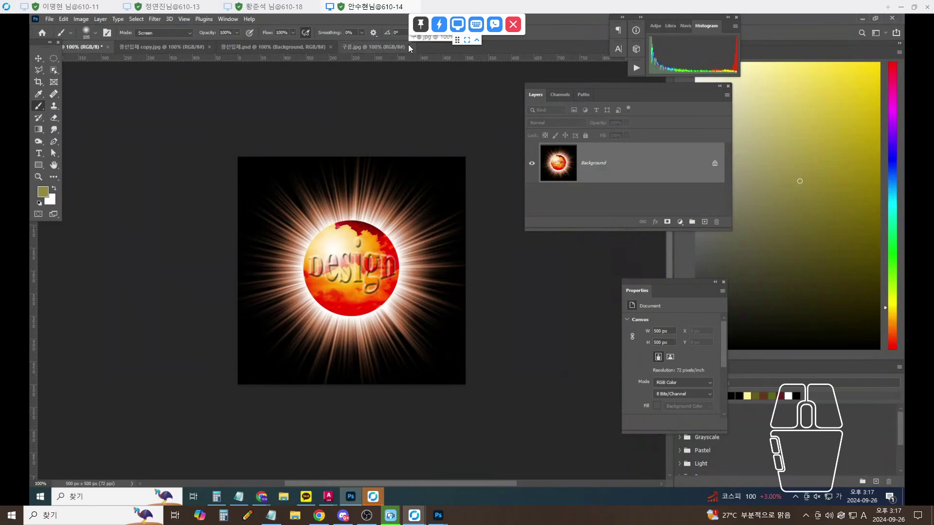
click(275, 48)
click(163, 48)
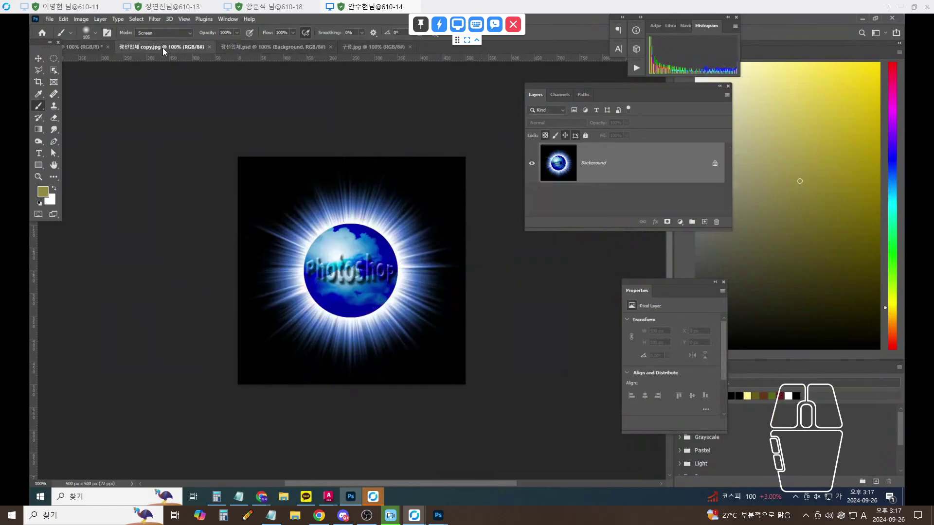
click(90, 48)
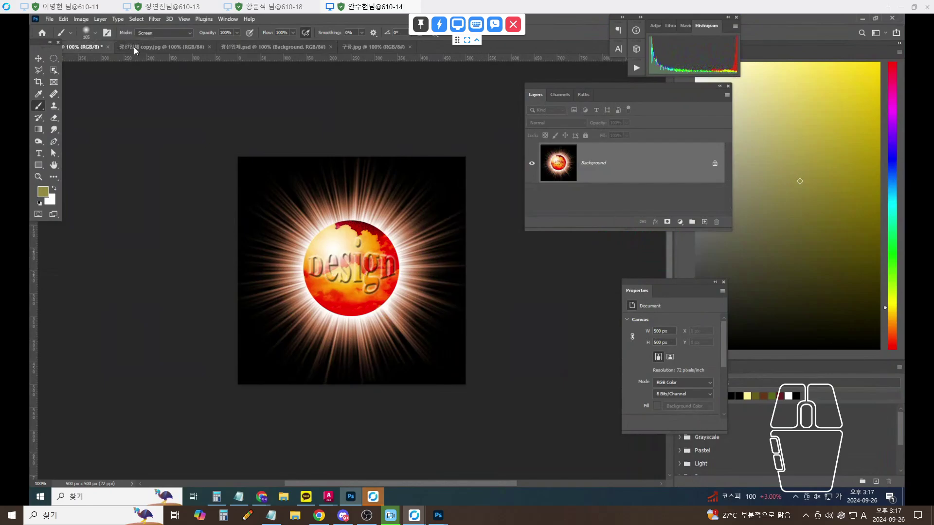
click(156, 46)
click(86, 47)
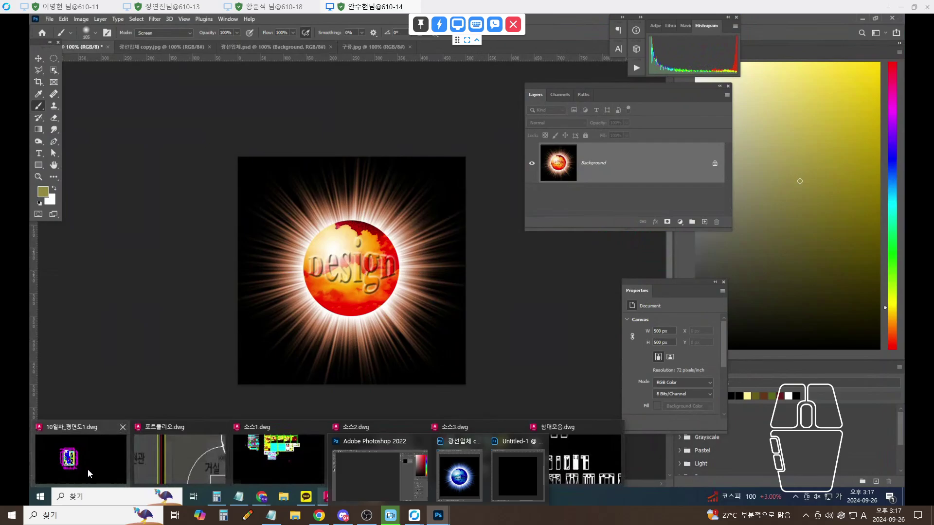
click(438, 515)
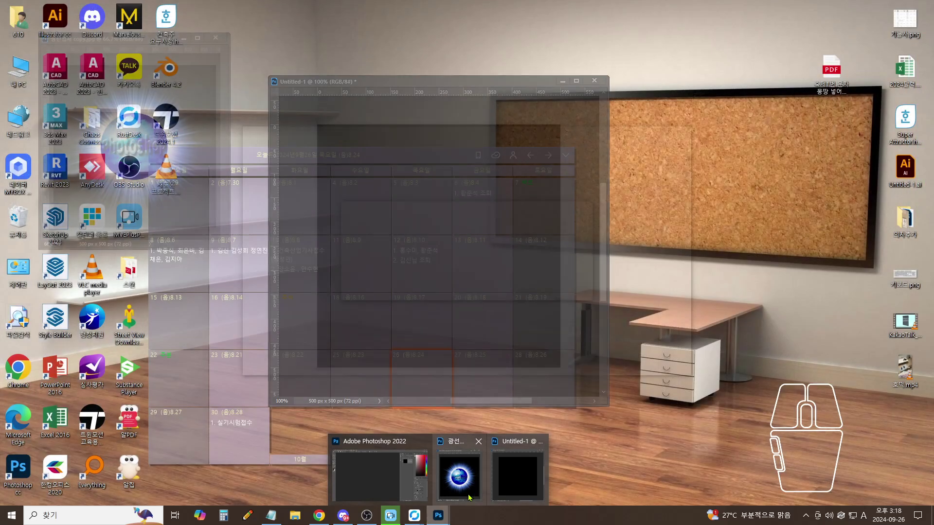
On another student's screen, fill the canvas black, reset the workspace to Essentials and detach the Layers panel.
click(495, 480)
click(465, 496)
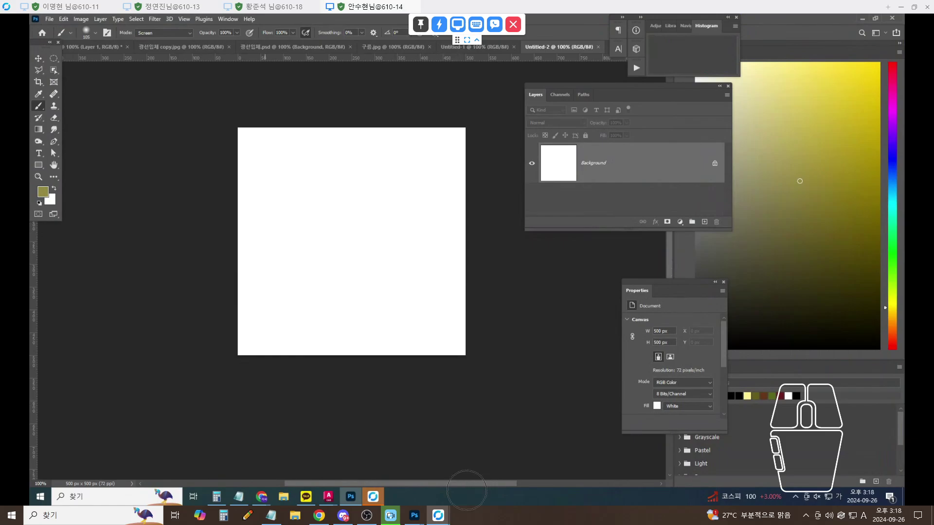
key(d)
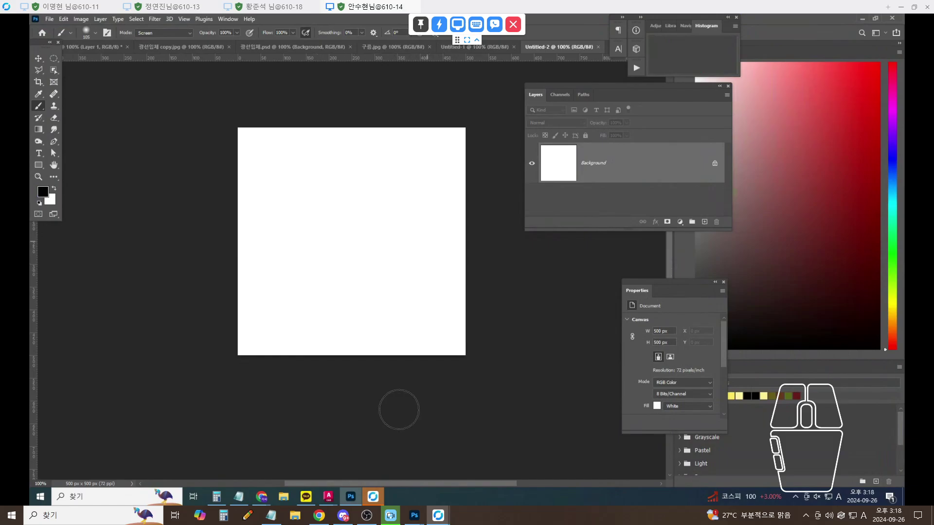
key(alt+BackSpace)
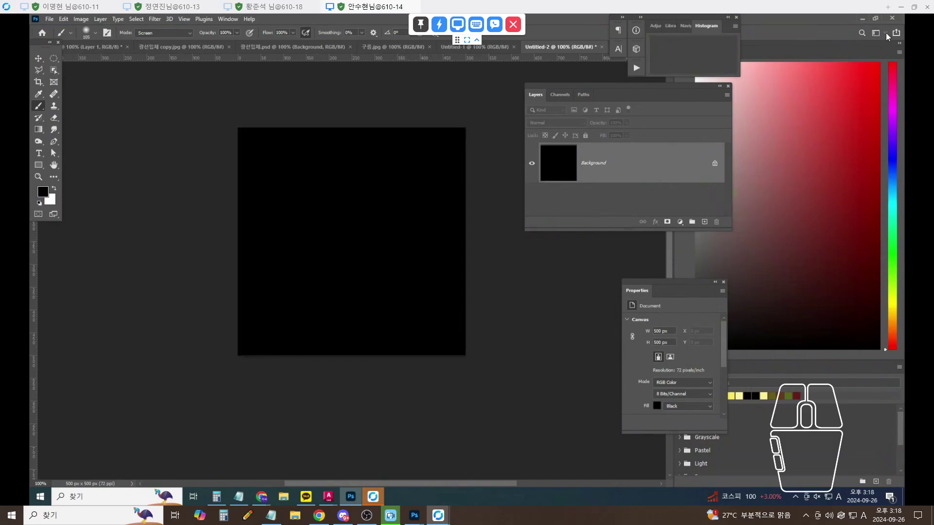
click(886, 33)
click(871, 84)
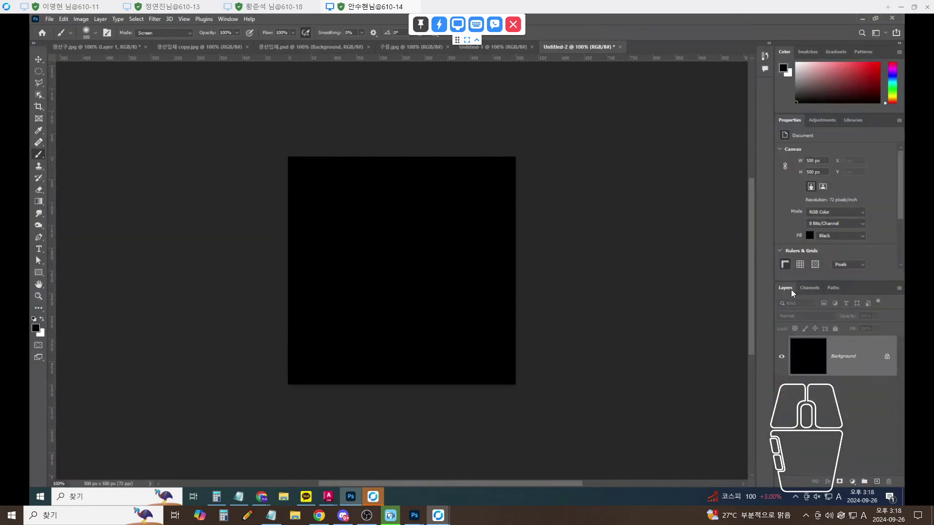
drag(861, 284, 755, 223)
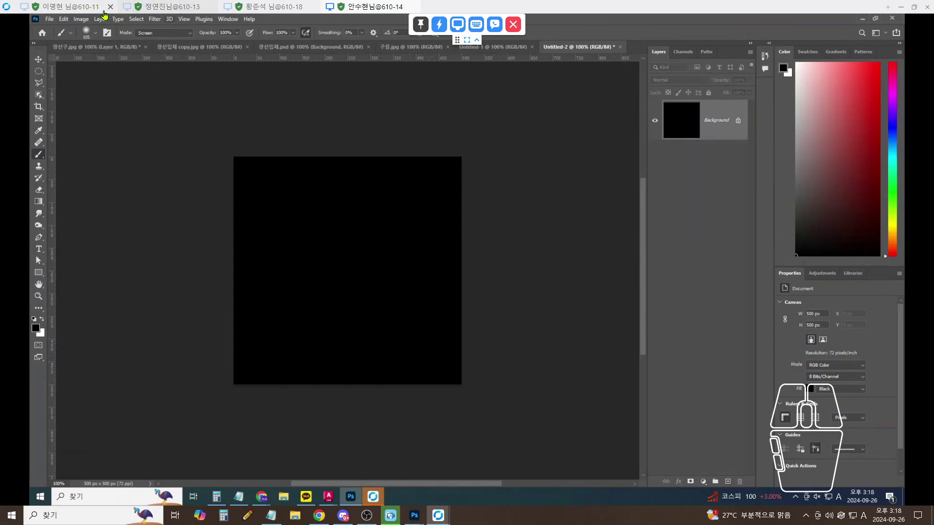
Move to a third student's screen and enlarge their black document window.
click(69, 8)
click(158, 6)
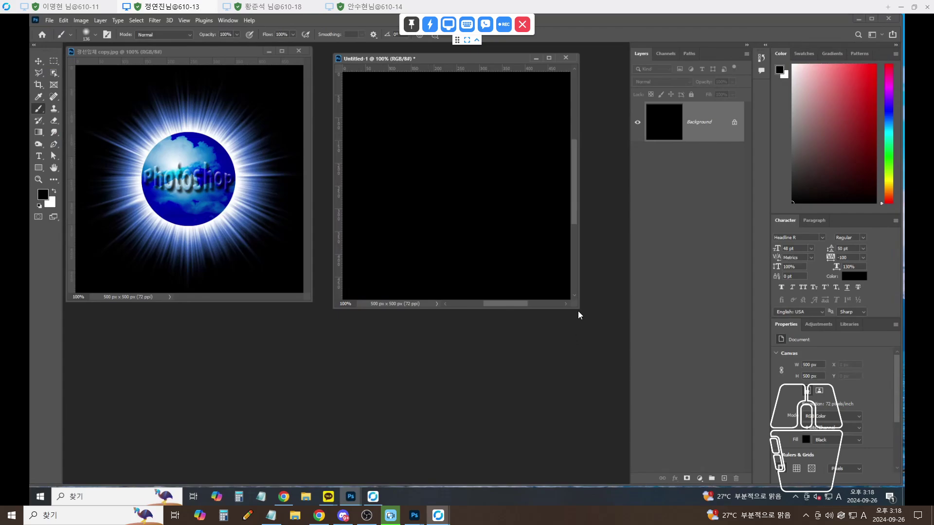
drag(578, 308, 601, 338)
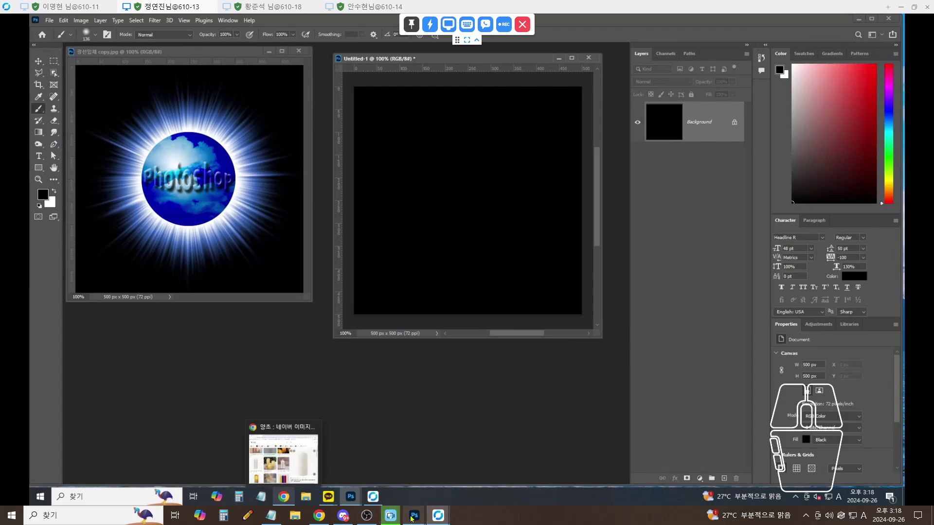
Back in local Photoshop, make the light burst image active and select all of it.
click(340, 462)
key(ctrl+Tab)
key(ctrl+a)
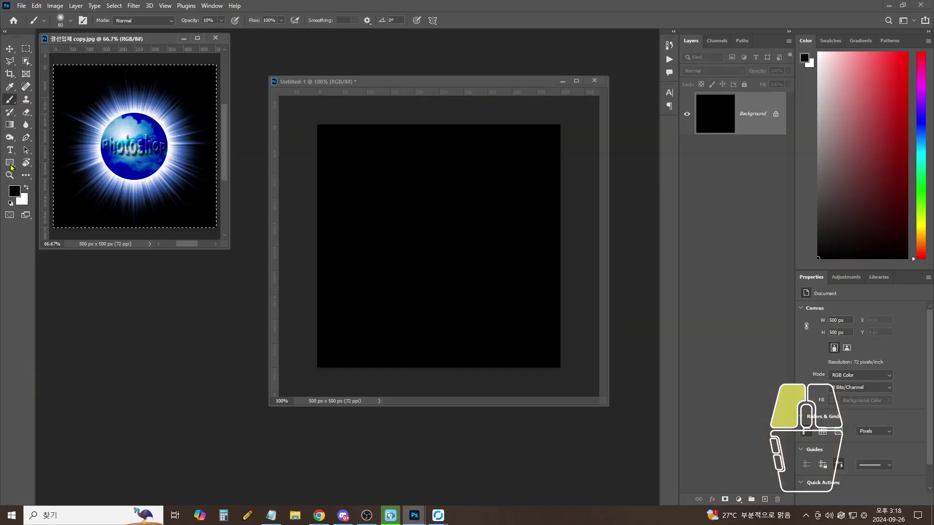
Set the Ellipse Tool to Shape mode with a blue fill, then activate Untitled-1.
click(12, 166)
click(11, 167)
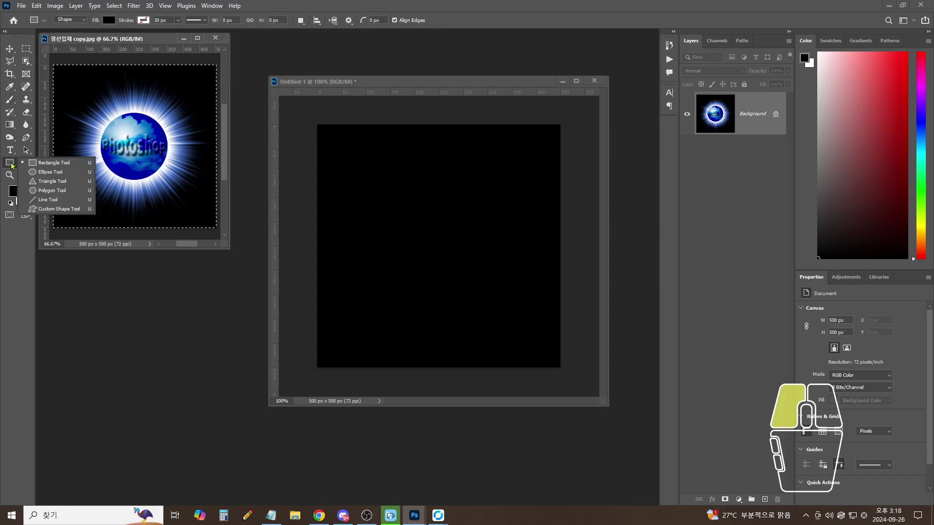
click(42, 172)
click(73, 19)
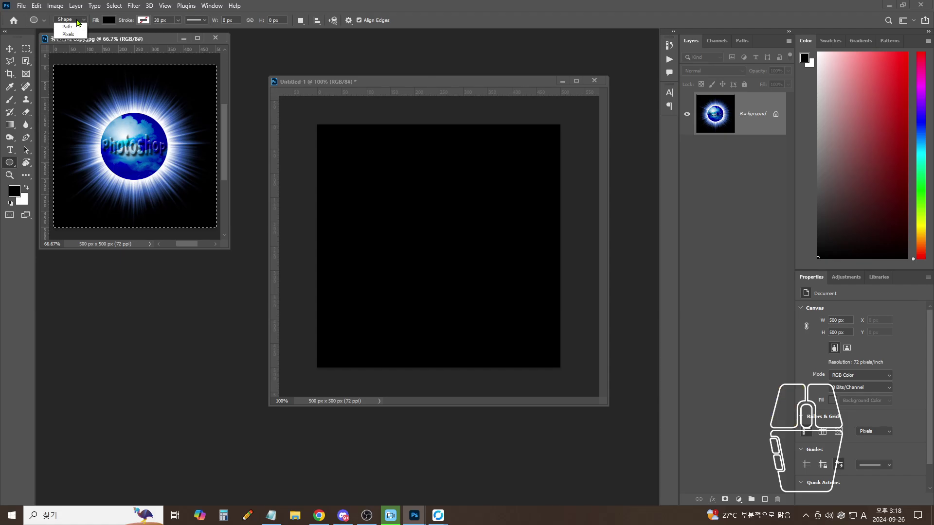
click(78, 26)
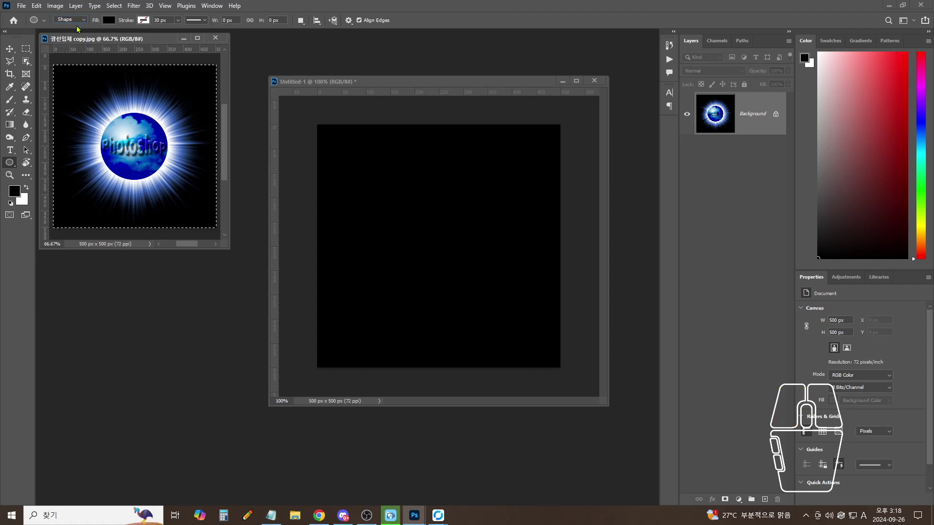
click(109, 20)
click(163, 71)
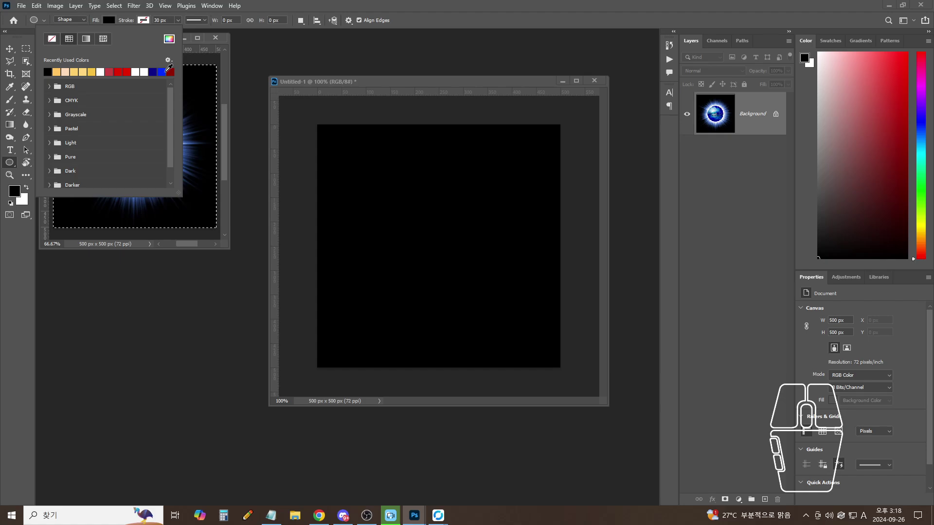
click(378, 12)
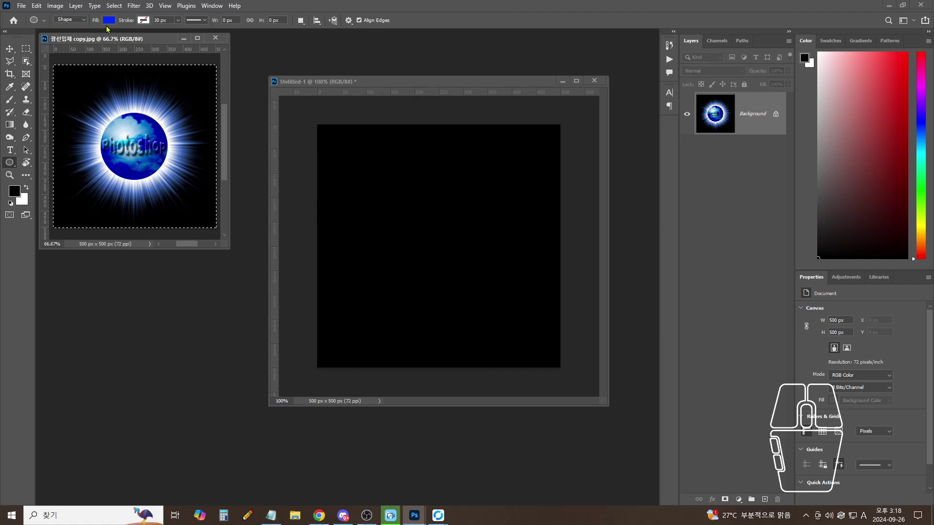
click(435, 234)
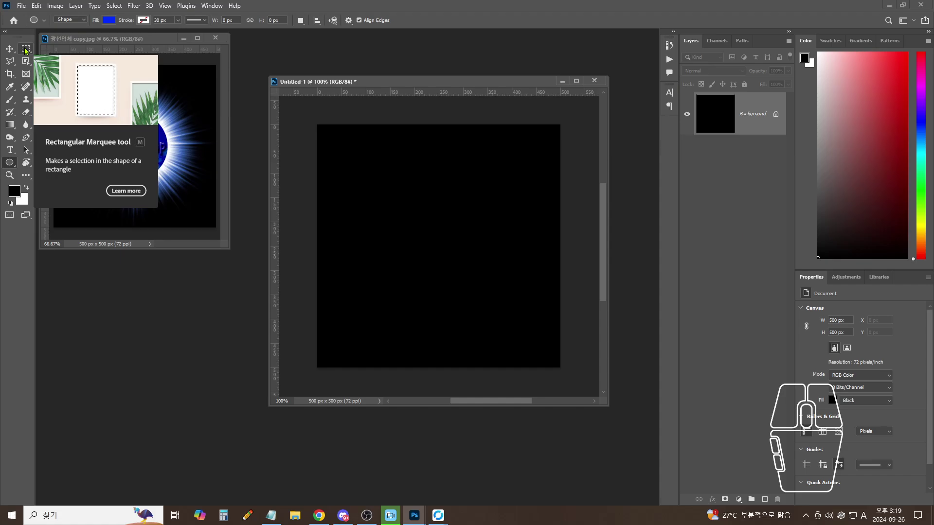
Choose the Rectangular Marquee in new-selection mode and place a vertical guide at 250 px.
click(25, 48)
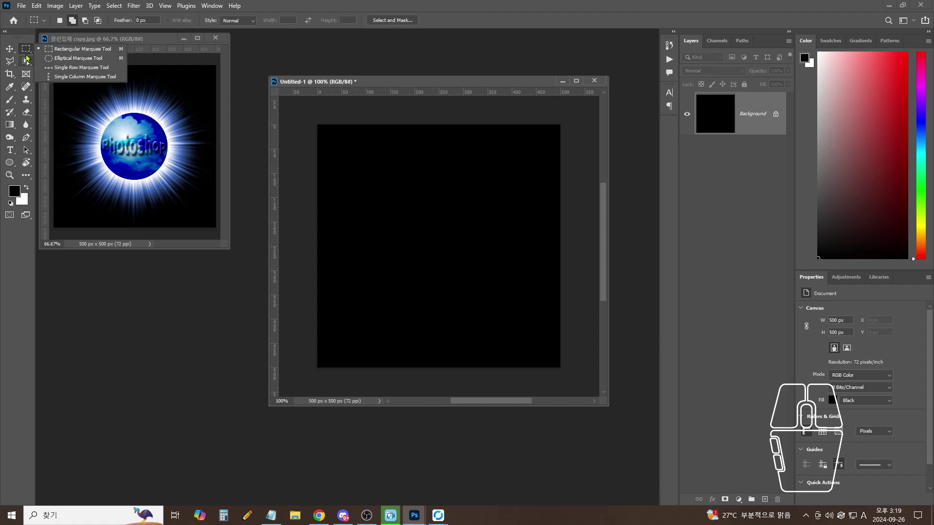
click(62, 50)
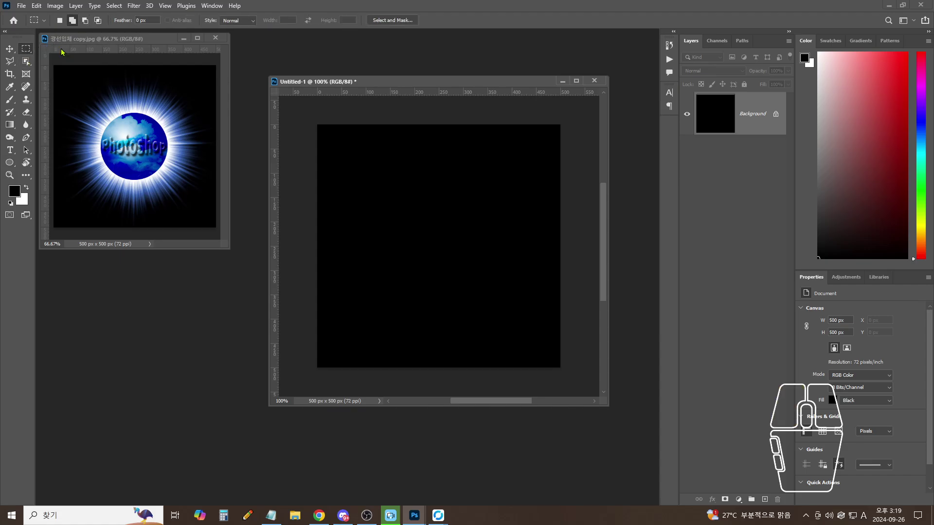
click(59, 20)
drag(272, 181, 439, 195)
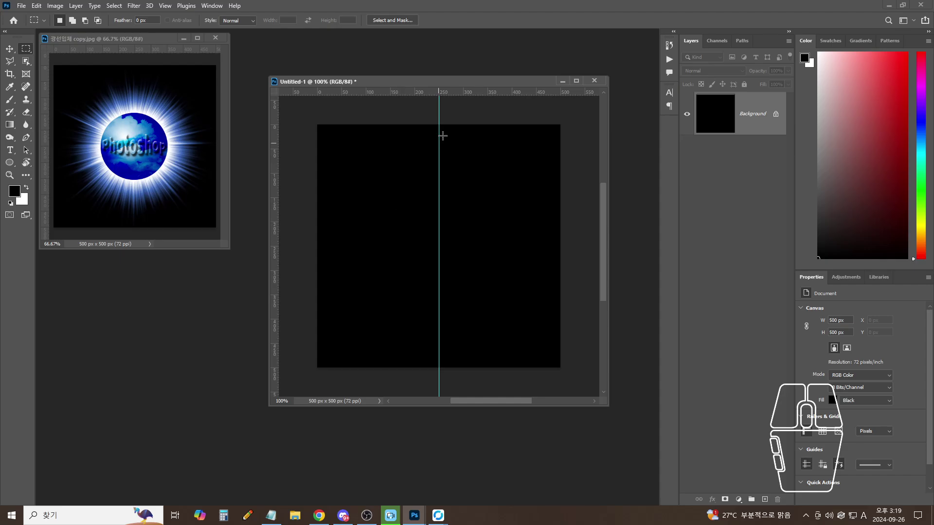
Select the canvas's right half, fill it with white and deselect.
drag(439, 124, 613, 407)
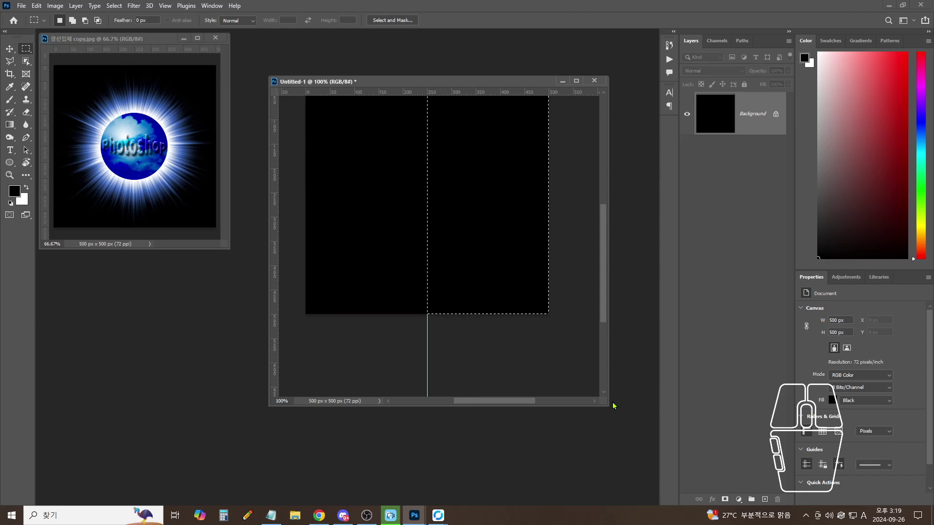
key(ctrl+BackSpace)
key(ctrl+d)
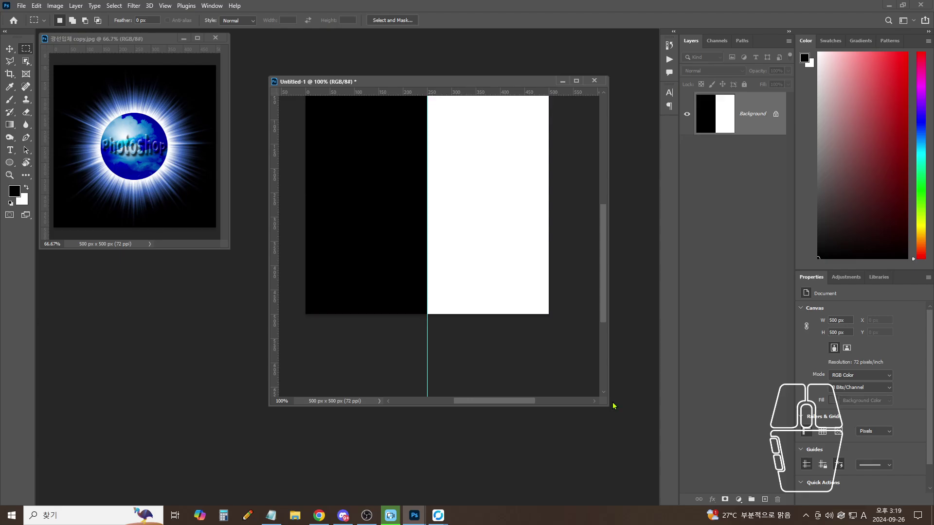
key(ctrl+minus)
scroll(471, 188, up, 2)
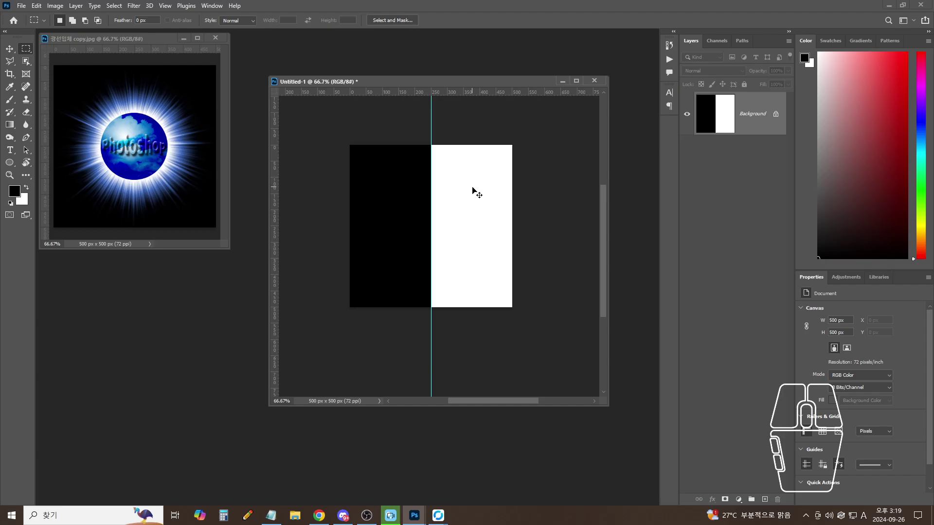
key(ctrl+plus)
scroll(472, 188, up, 3)
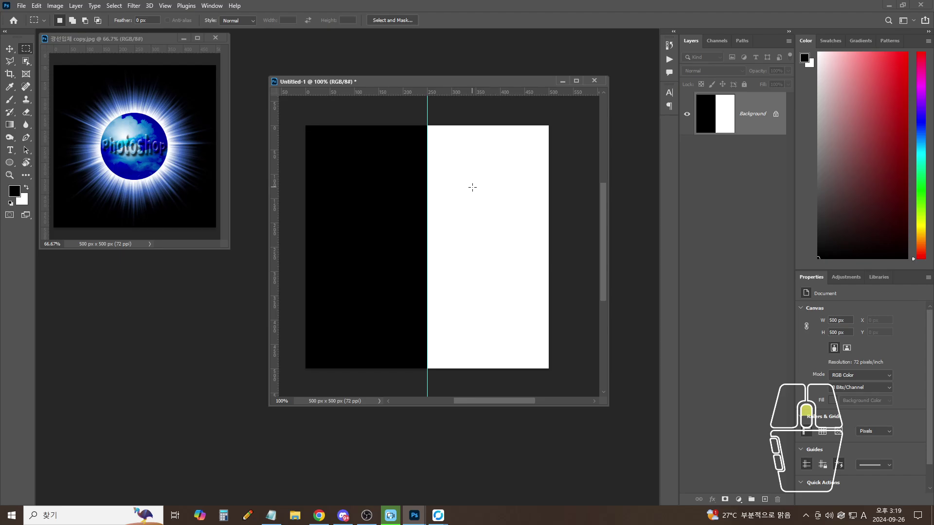
Apply Filter > Stylize > Wind twice to the edge, then undo both passes.
click(134, 5)
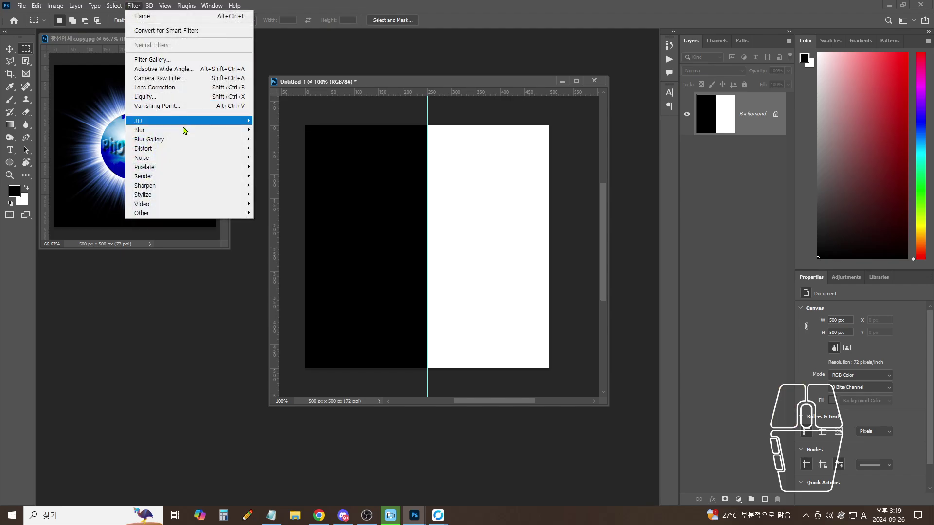
mouse_move(235, 196)
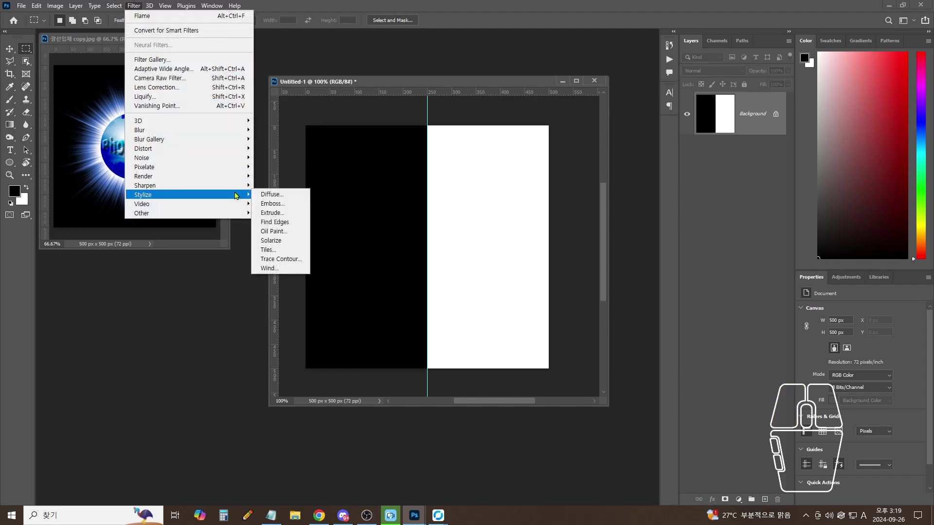
click(268, 268)
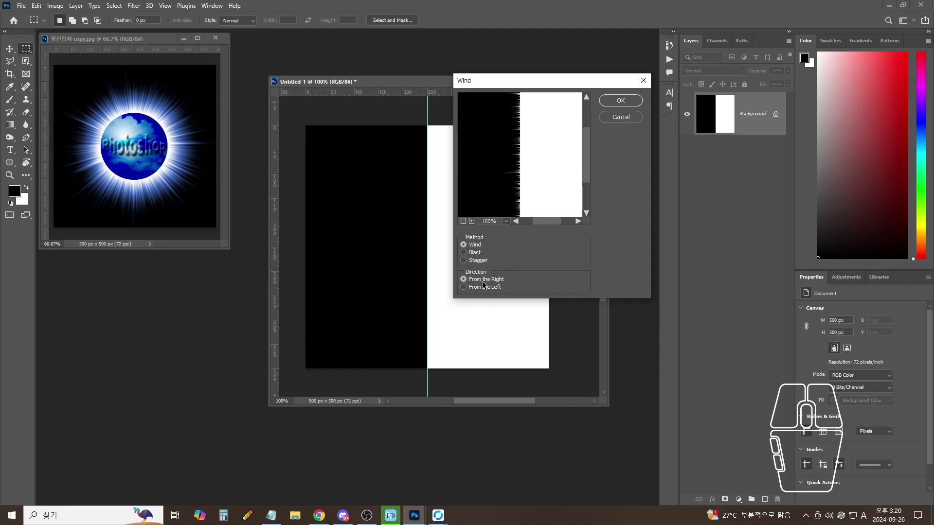
click(623, 102)
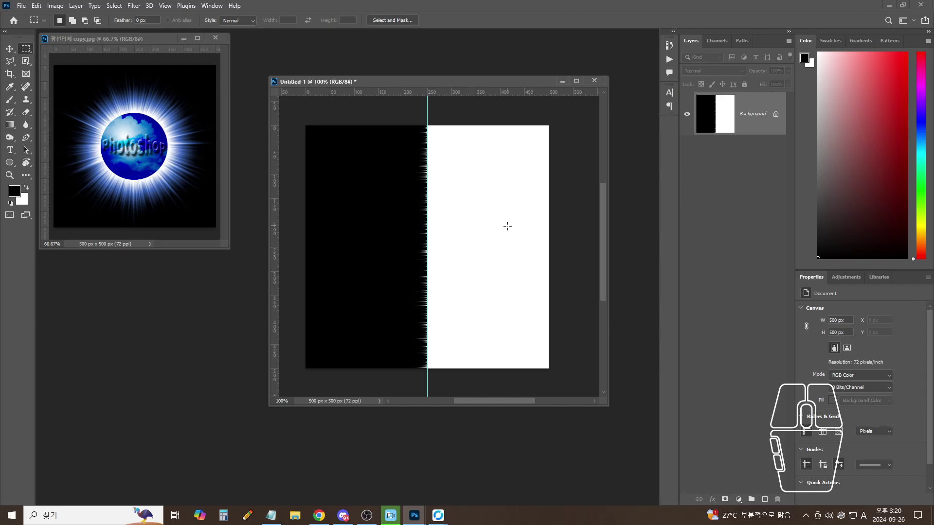
key(ctrl+f)
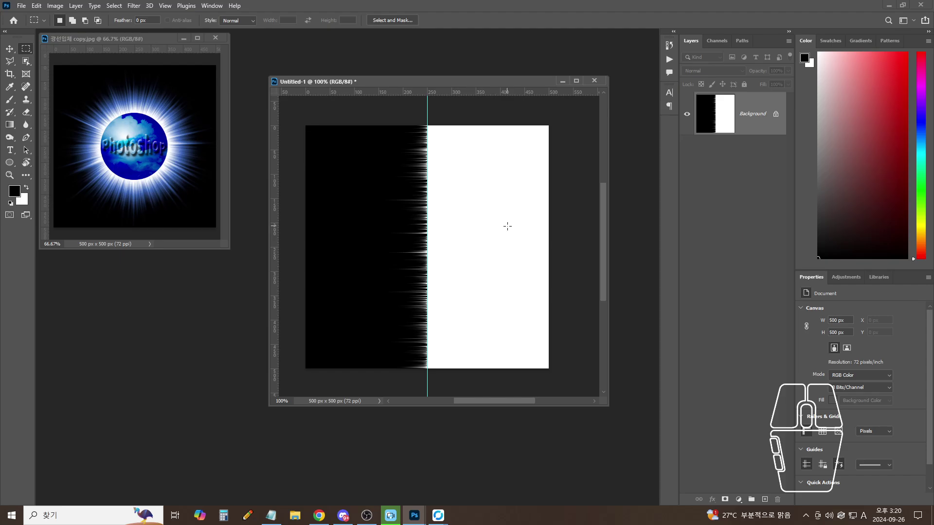
key(ctrl+z)
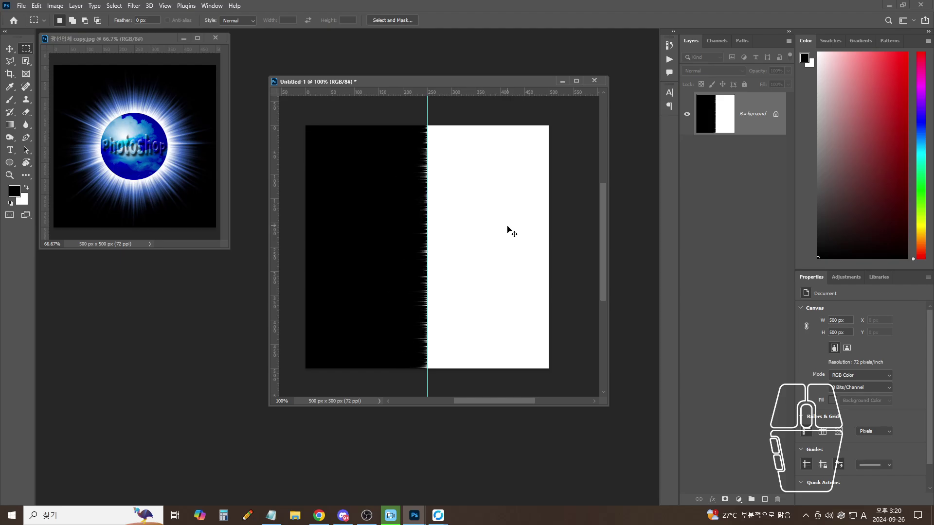
key(ctrl+z)
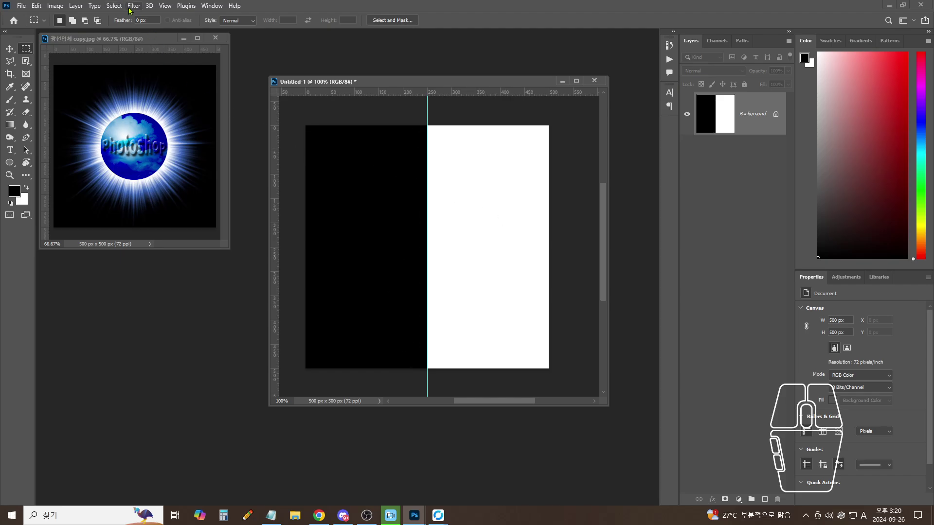
Apply Filter > Stylize > Wind with the Blast method to the black/white edge.
click(132, 6)
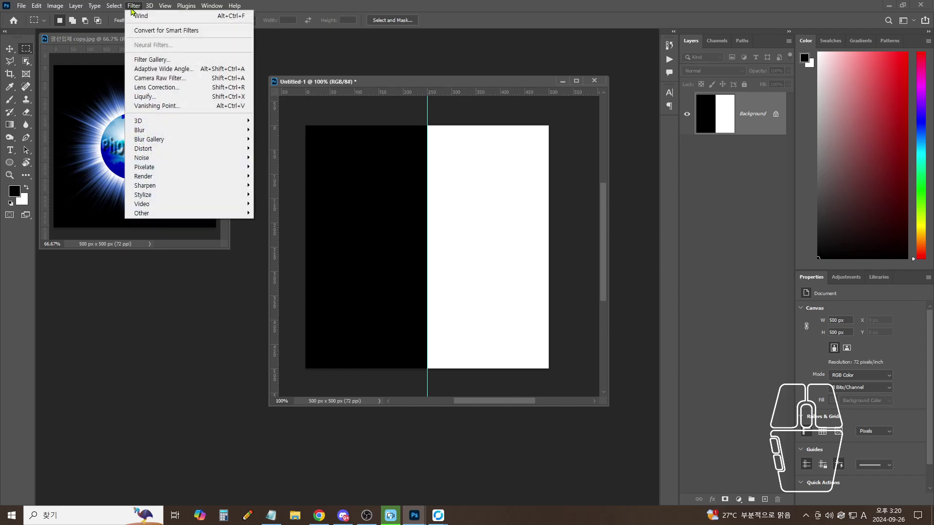
mouse_move(224, 168)
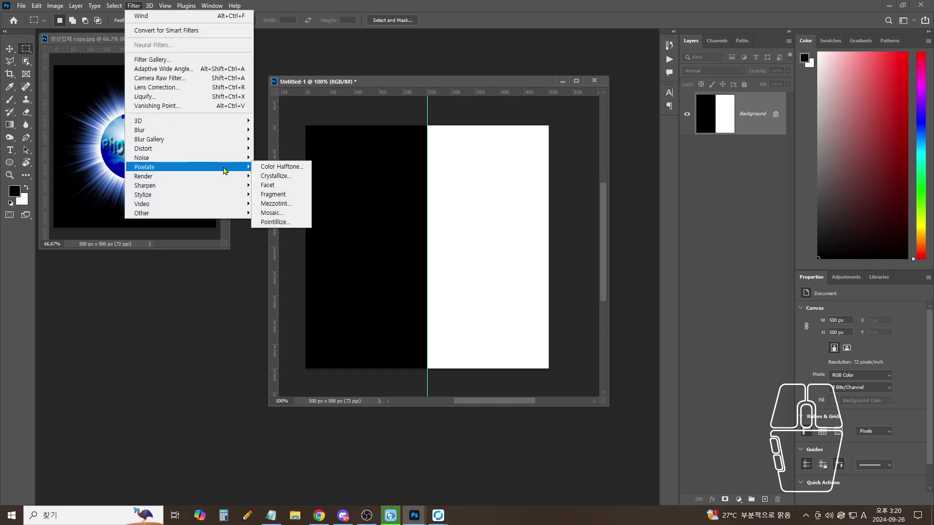
mouse_move(238, 197)
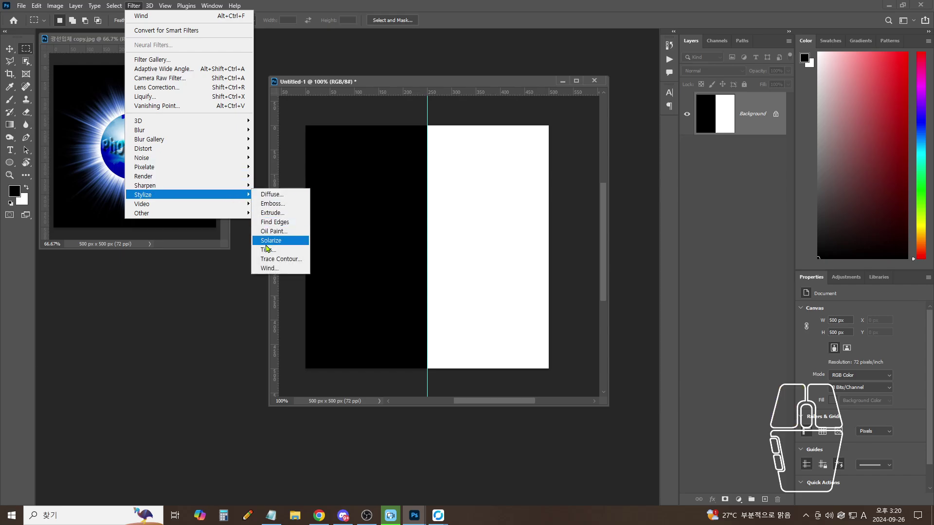
click(270, 268)
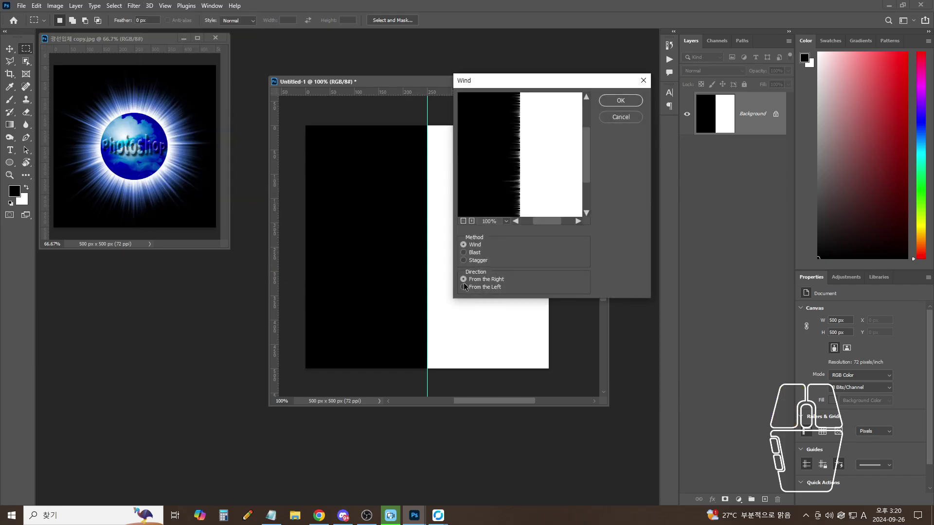
click(477, 255)
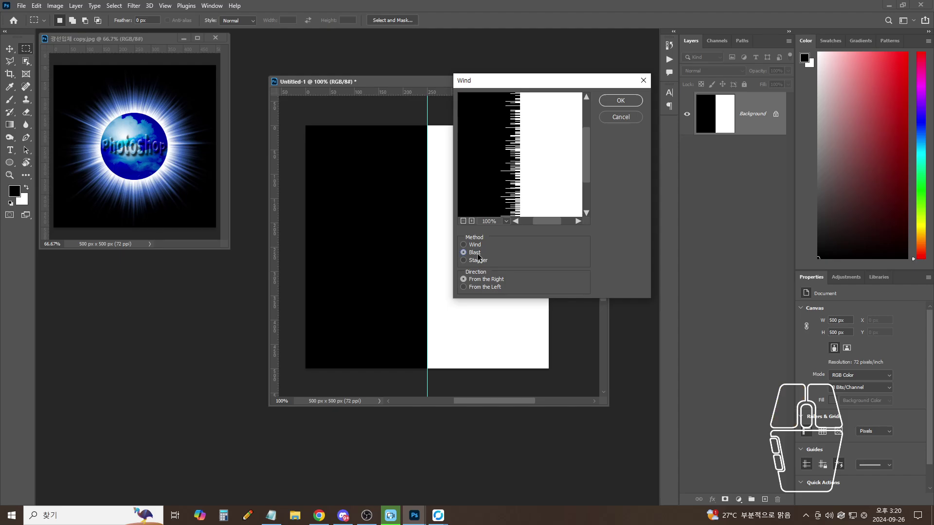
click(620, 100)
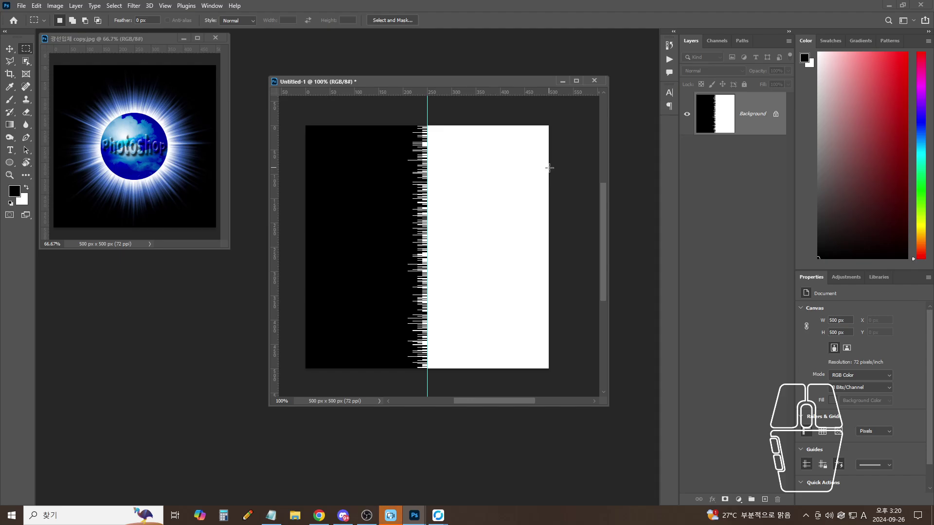
Reopen the Wind filter settings and switch the method back to Wind.
click(133, 6)
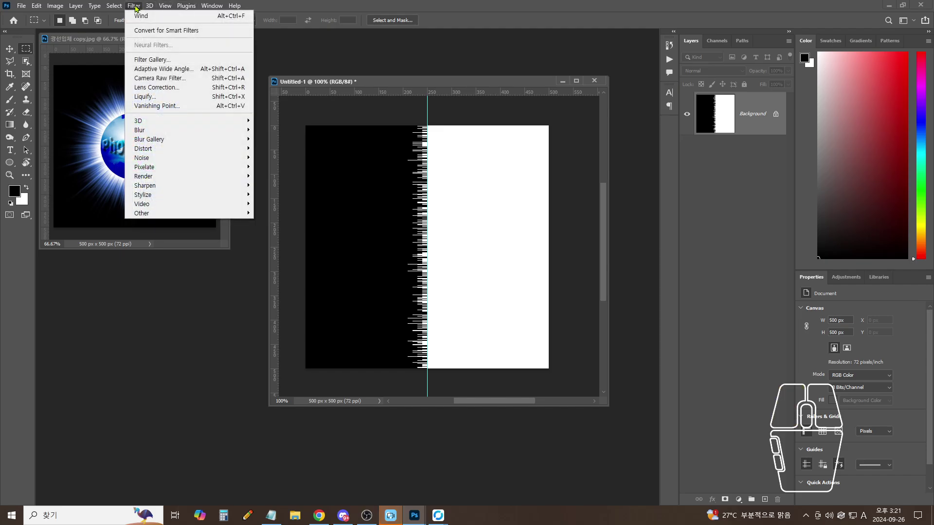
mouse_move(246, 194)
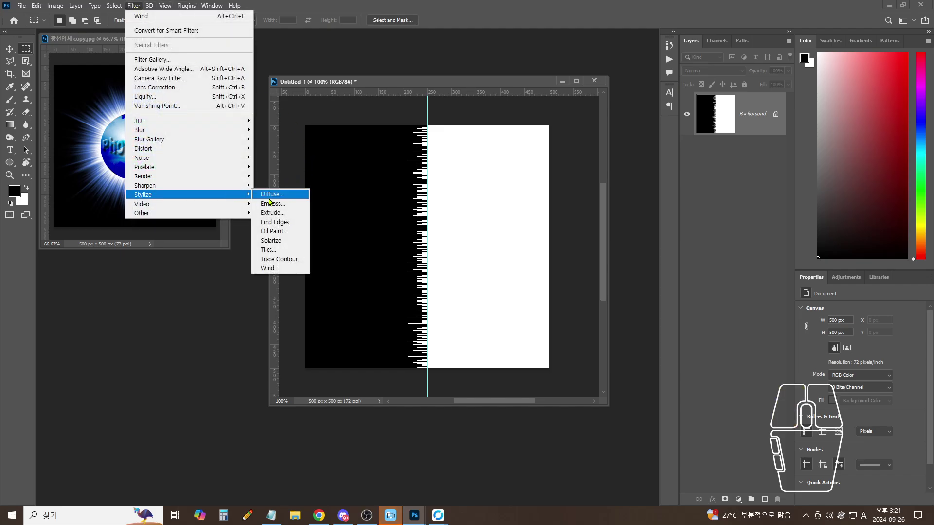
click(279, 268)
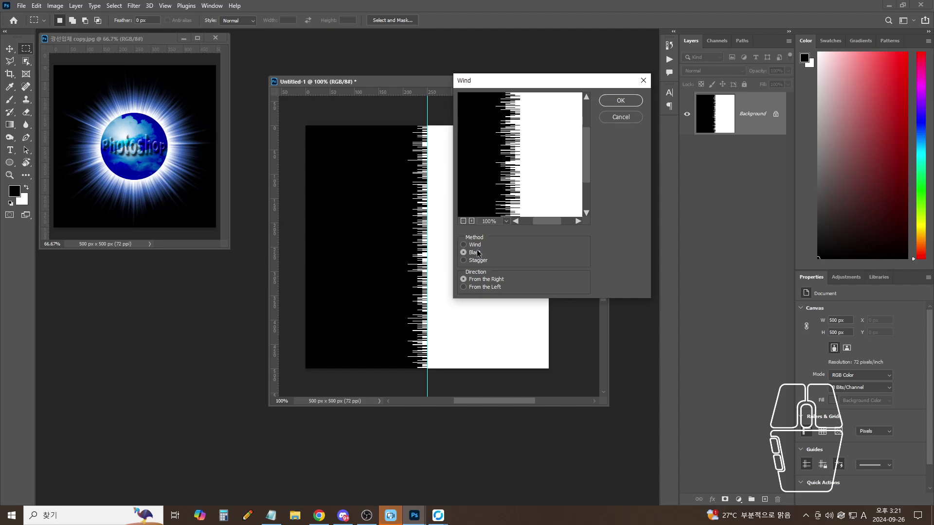
click(475, 247)
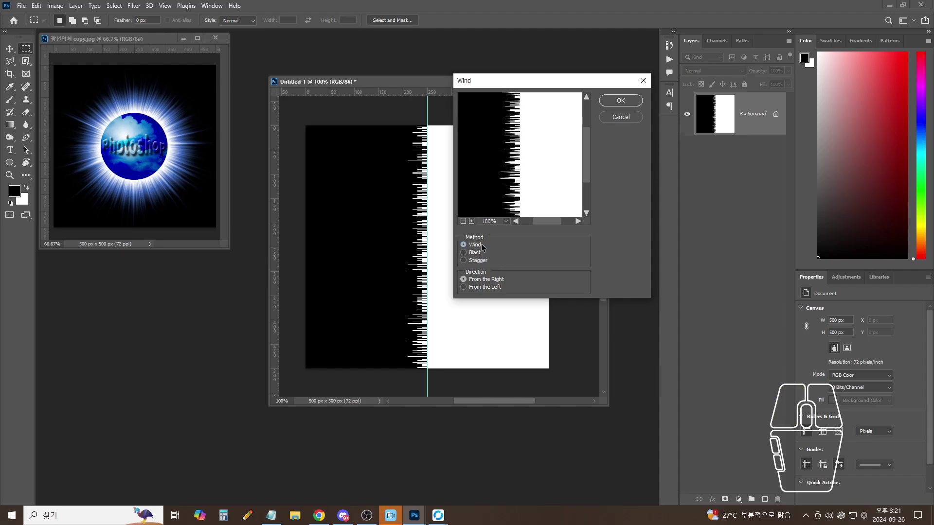
Apply the Wind method from the right for a finer pass of streaks.
click(621, 102)
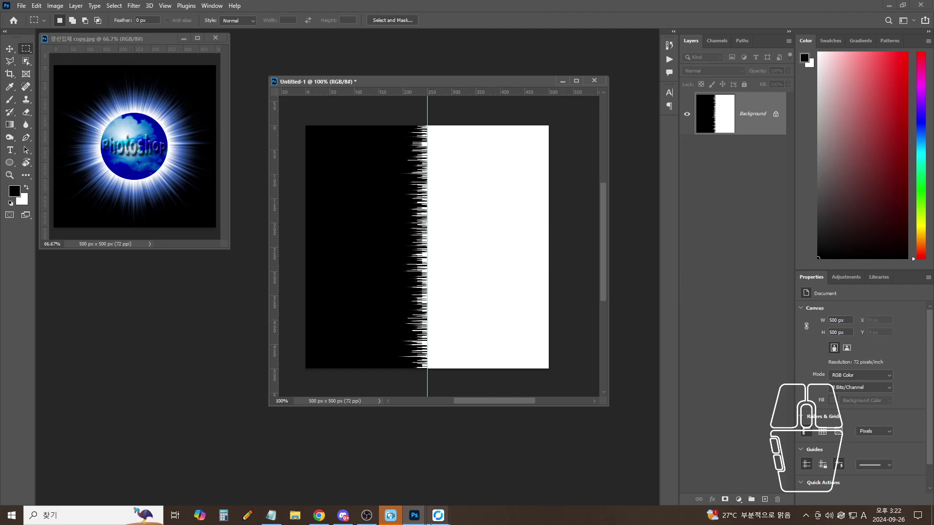
Bring the RustDesk viewer forward and select the other student's session tab.
mouse_move(438, 515)
click(461, 496)
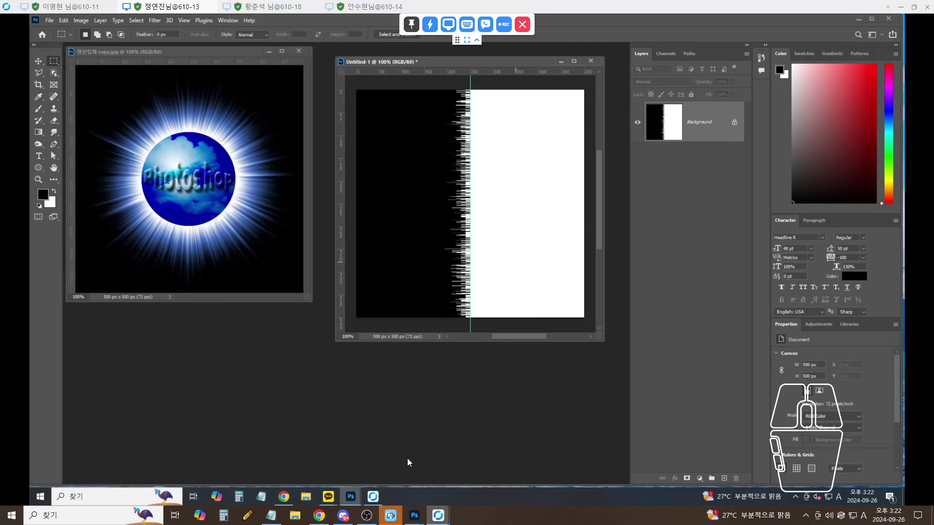
click(83, 9)
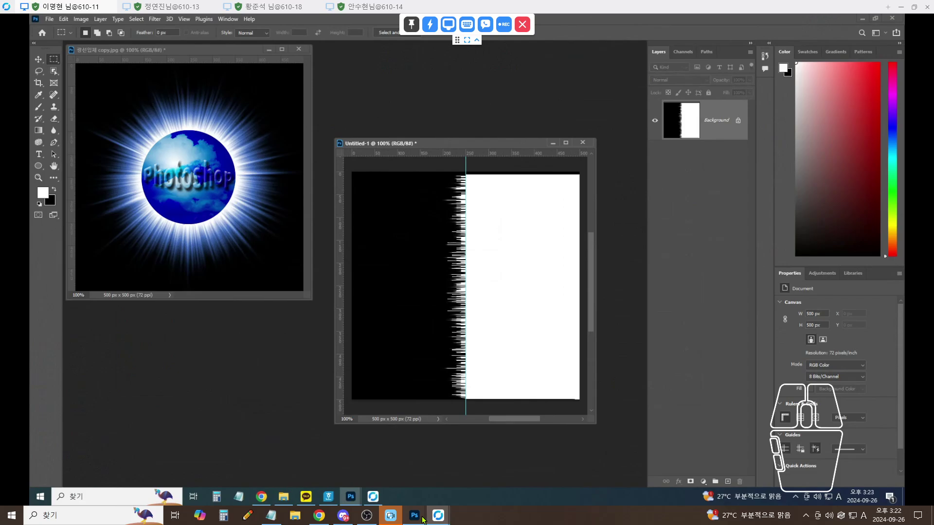
Return to local Photoshop and draw red explanatory strokes across the canvas.
mouse_move(420, 516)
click(361, 463)
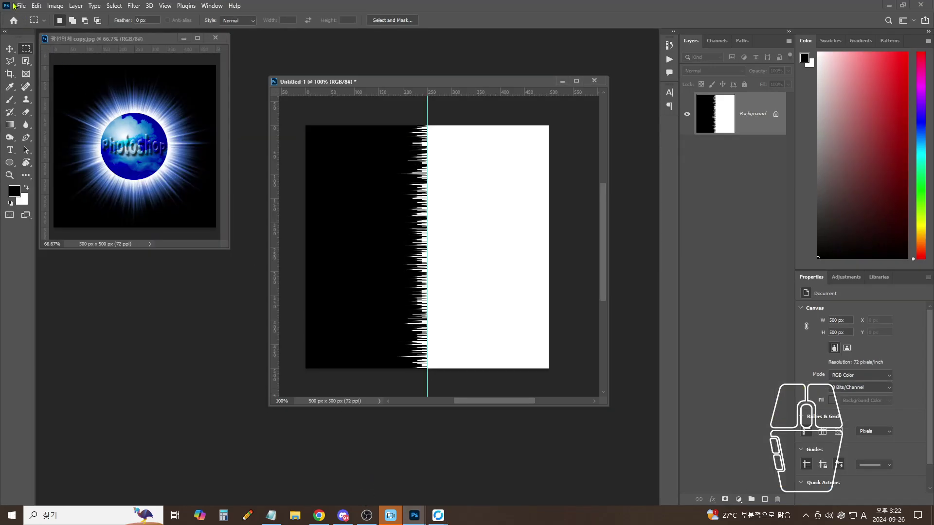
drag(314, 159, 563, 147)
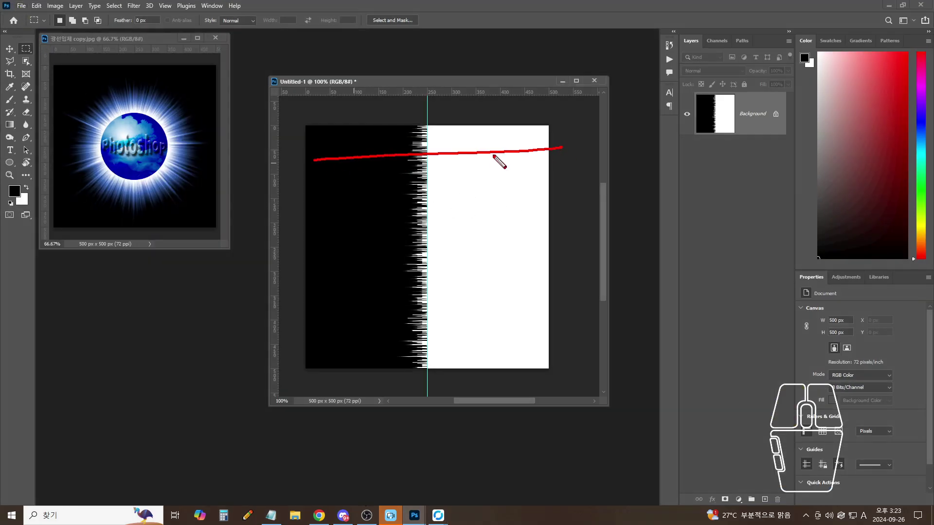
drag(359, 177, 579, 179)
drag(311, 202, 553, 208)
drag(344, 238, 489, 245)
drag(353, 268, 459, 284)
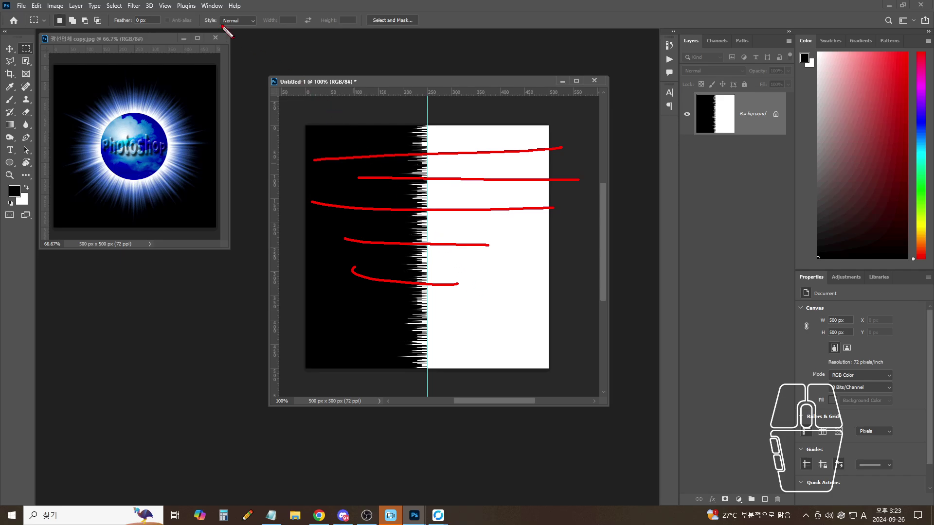
Open Filter > Distort > Polar Coordinates and cancel it without applying.
click(134, 6)
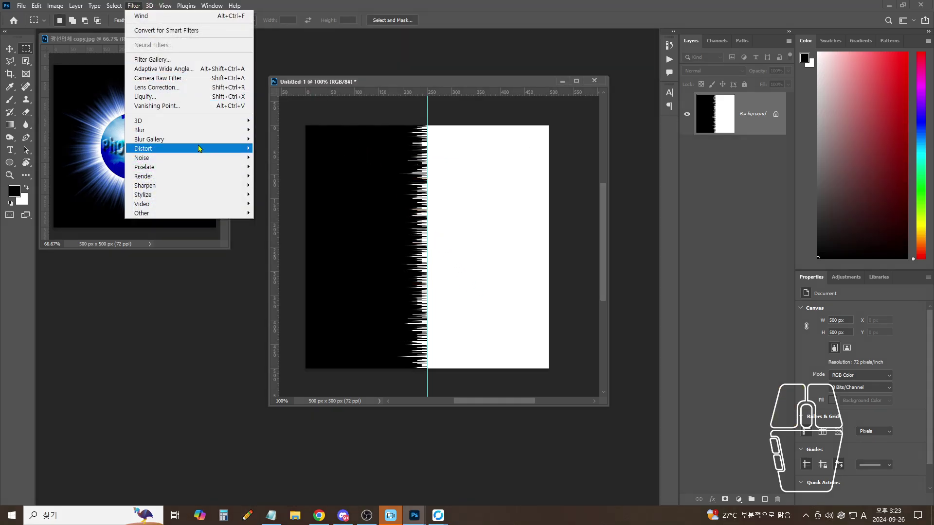
mouse_move(218, 173)
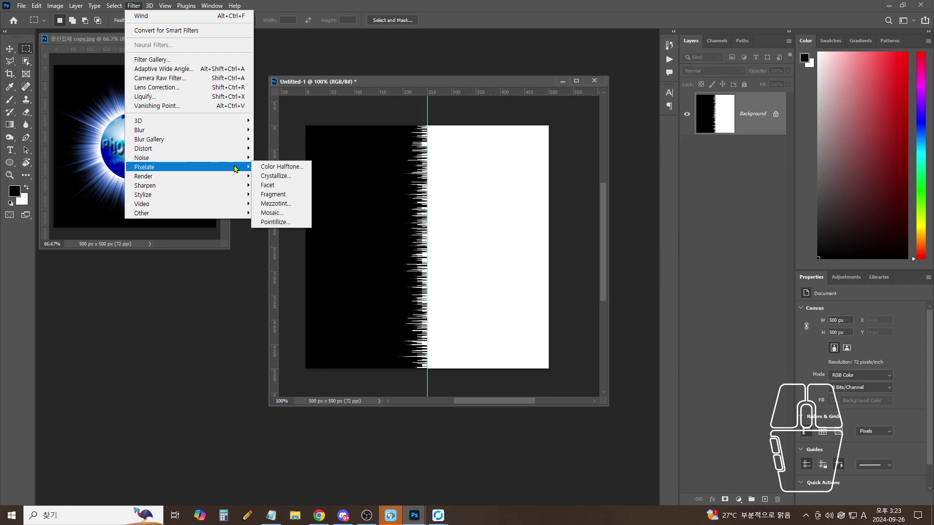
click(241, 149)
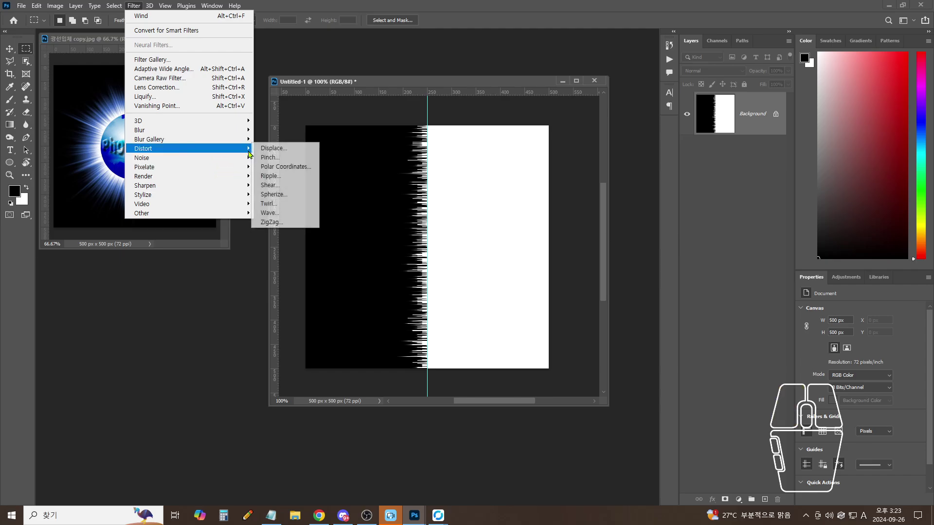
click(286, 166)
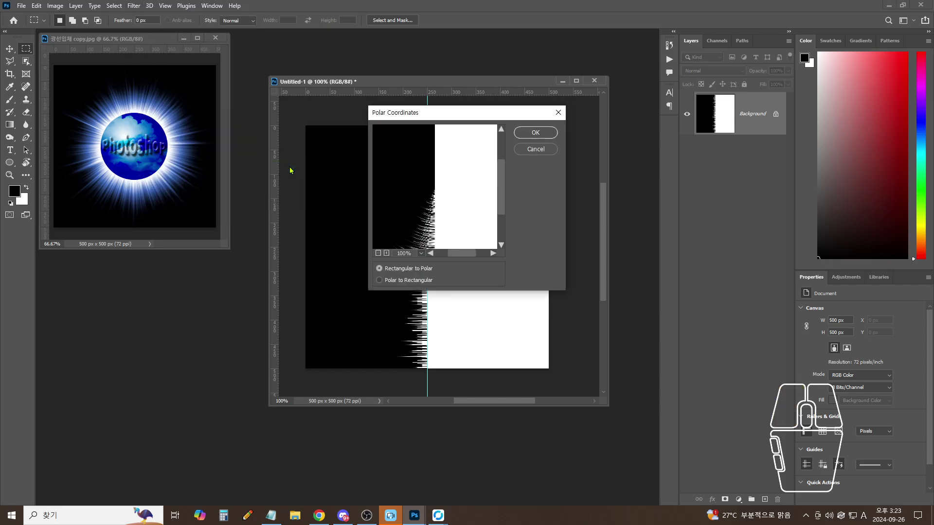
key(Escape)
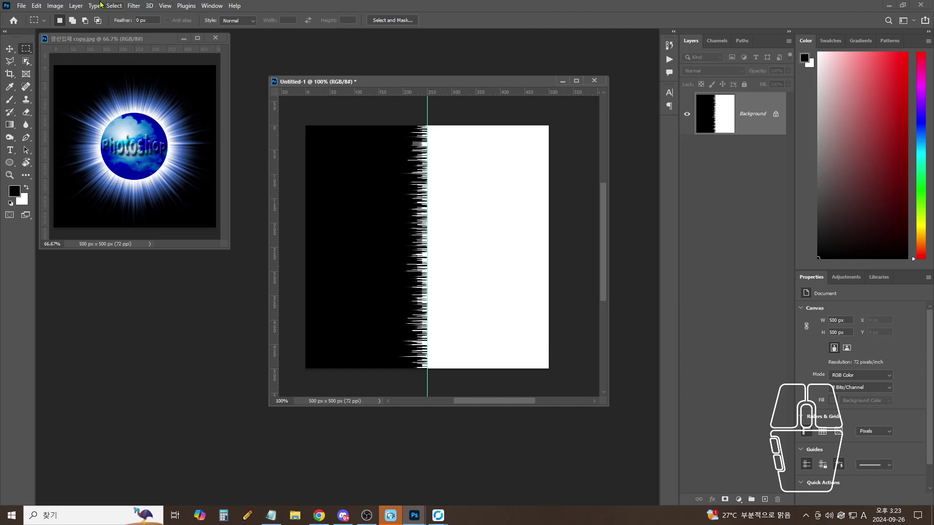
click(59, 6)
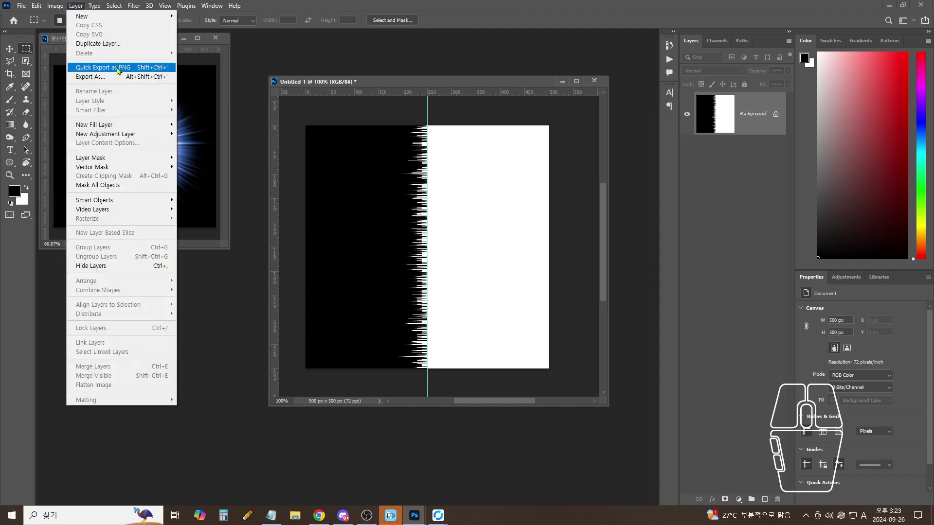
Rotate the canvas 90° counter-clockwise.
click(75, 6)
click(55, 6)
mouse_move(108, 102)
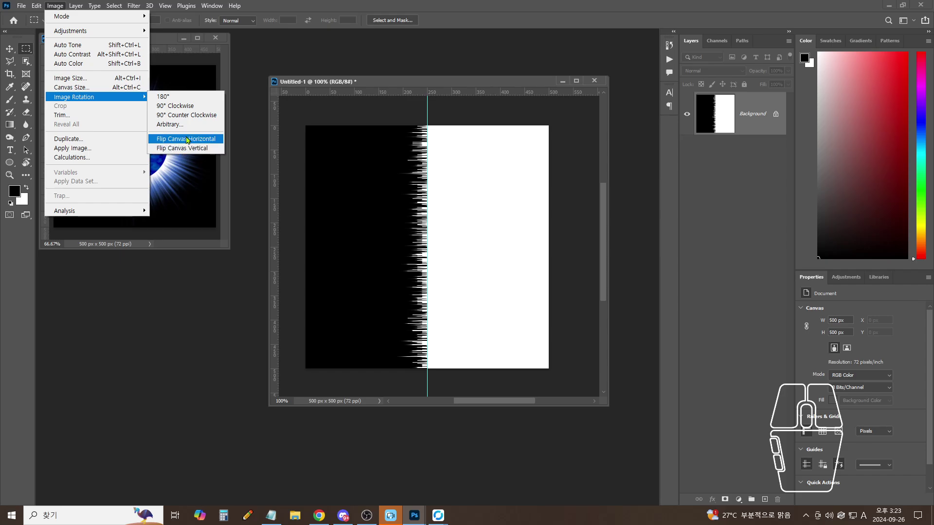
click(207, 119)
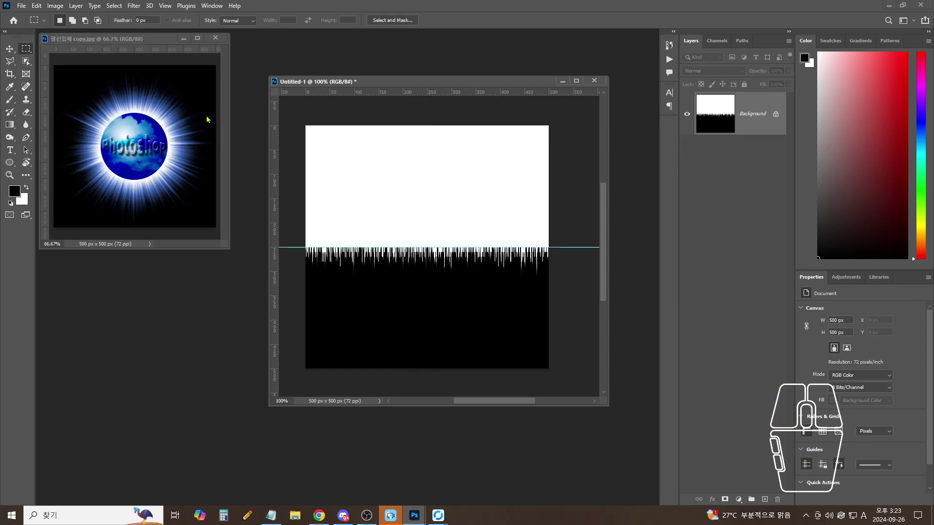
Apply Polar Coordinates to wrap the streaks into a spiky white circle.
click(133, 7)
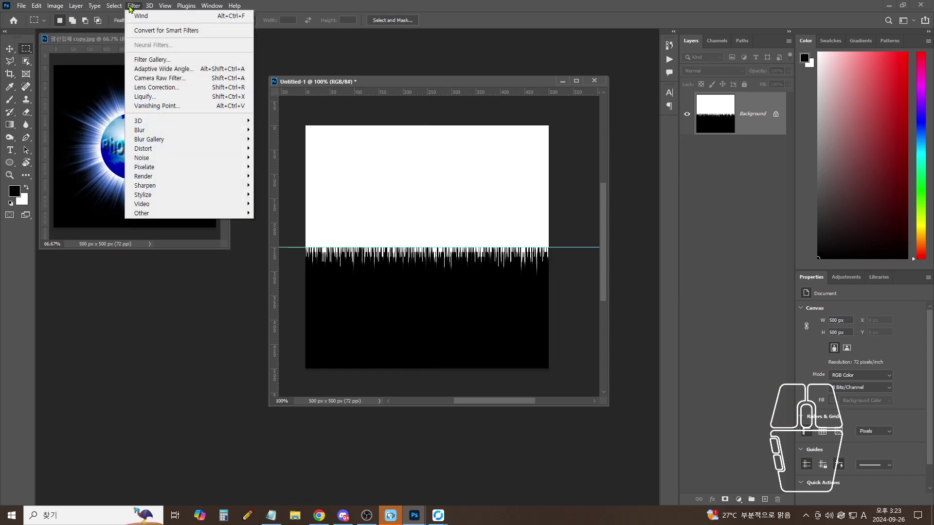
mouse_move(204, 148)
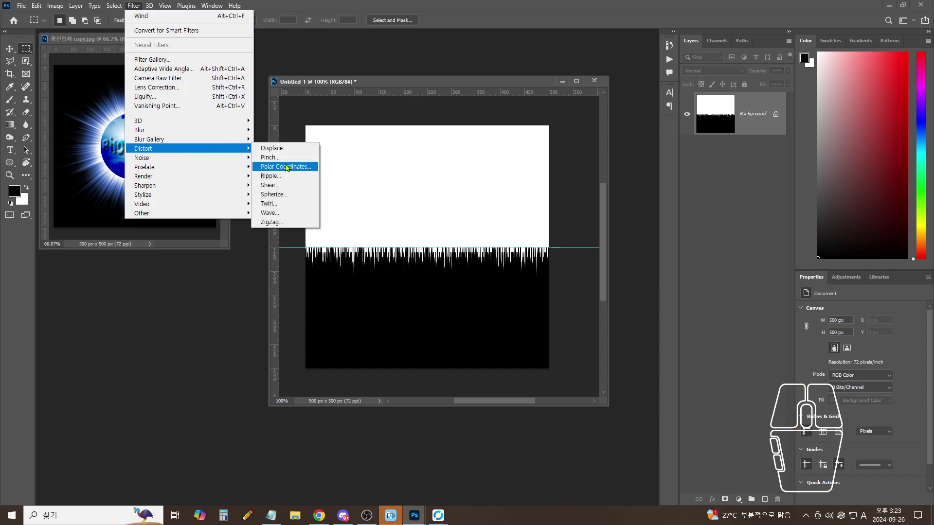
click(287, 168)
click(536, 133)
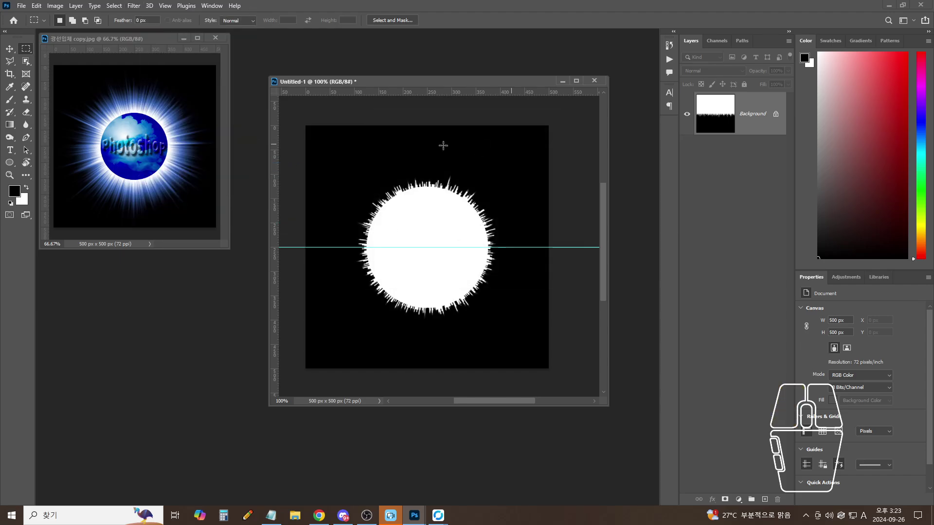
Bring the student's RustDesk remote session to the front.
click(142, 6)
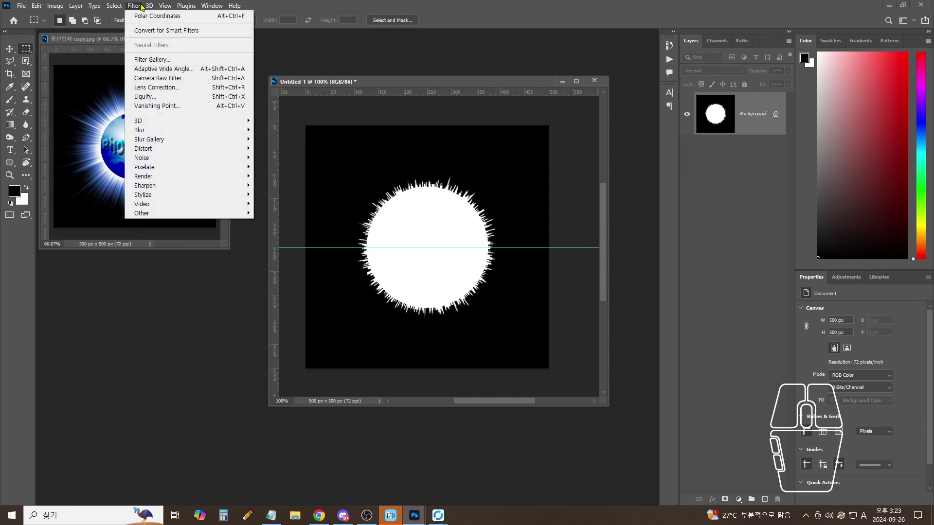
mouse_move(224, 149)
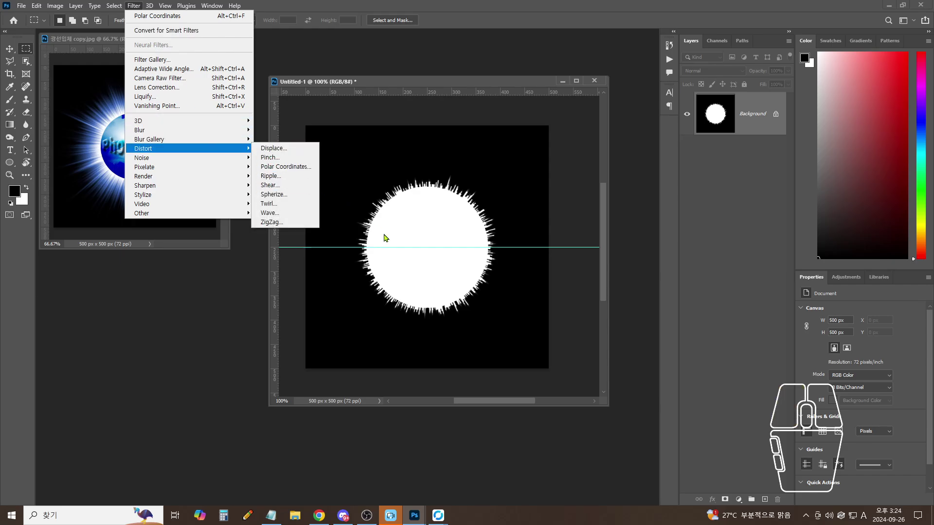
click(439, 516)
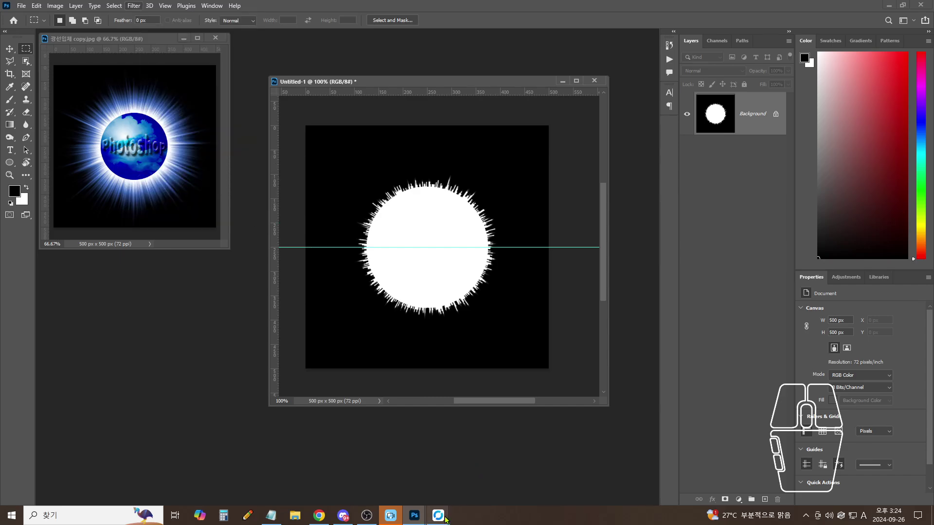
click(495, 500)
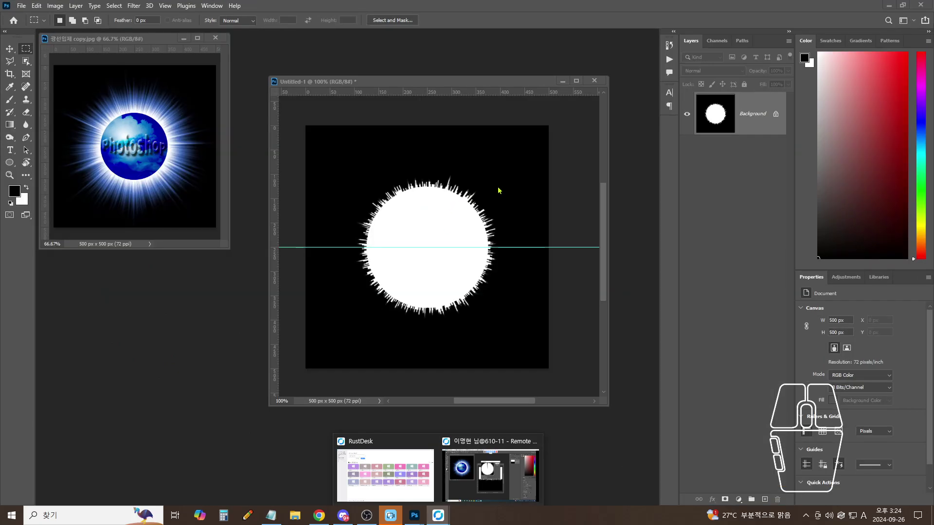
click(481, 486)
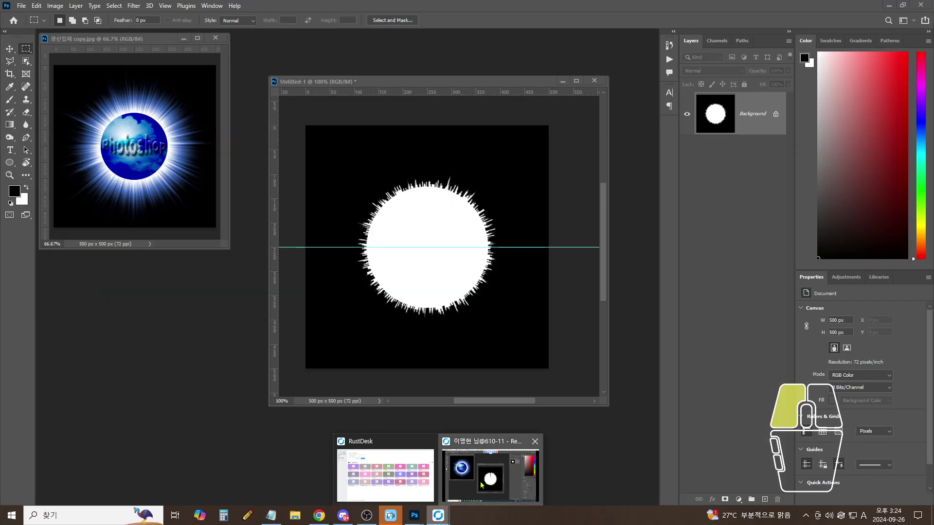
Undo the student's polar wrap and shift a small selection at the streaks' left edge.
key(ctrl+z)
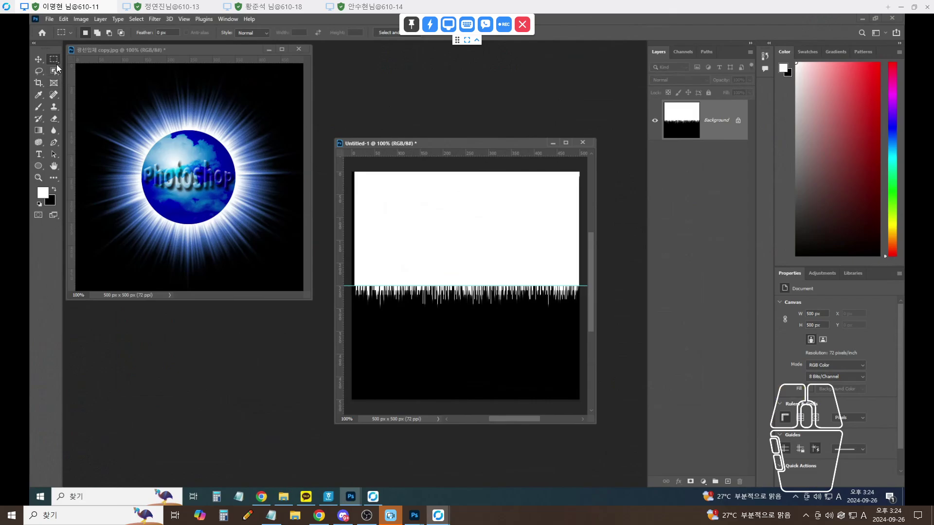
drag(378, 172, 348, 285)
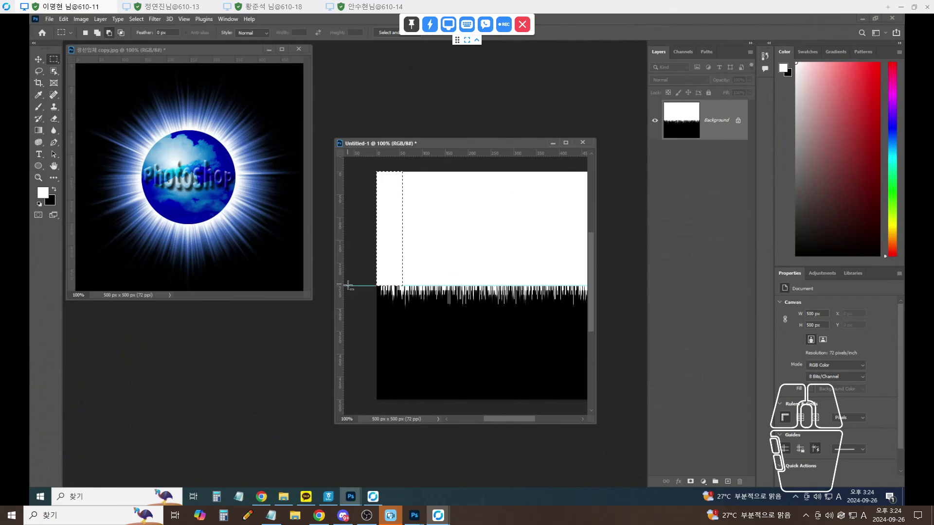
click(348, 285)
key(ctrl+plus)
drag(466, 261, 486, 256)
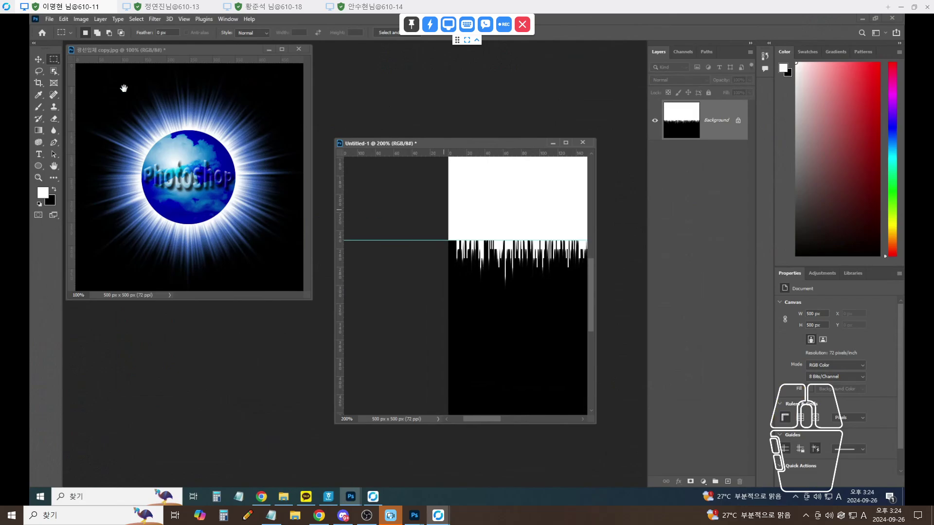
drag(460, 232, 455, 254)
click(39, 59)
key(ctrl+d)
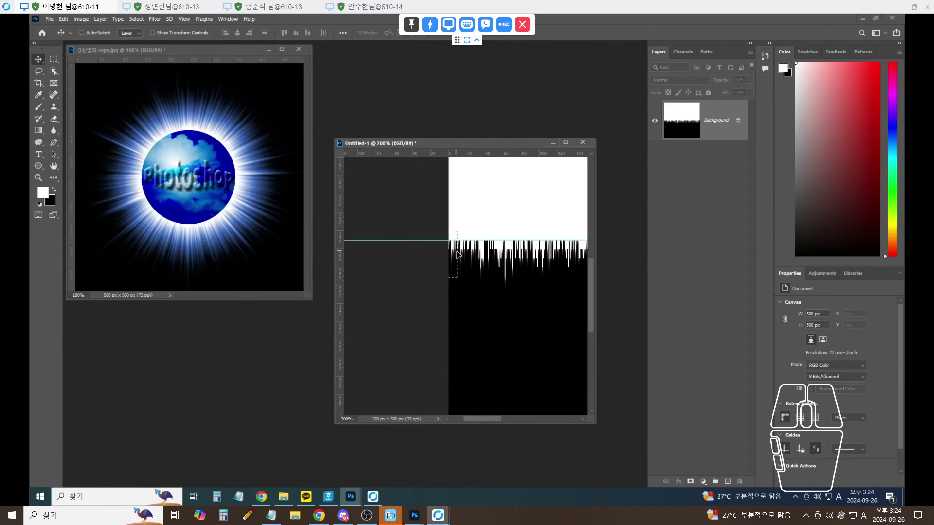
Reapply Polar Coordinates to form the spiky white circle and centre it in view.
click(153, 19)
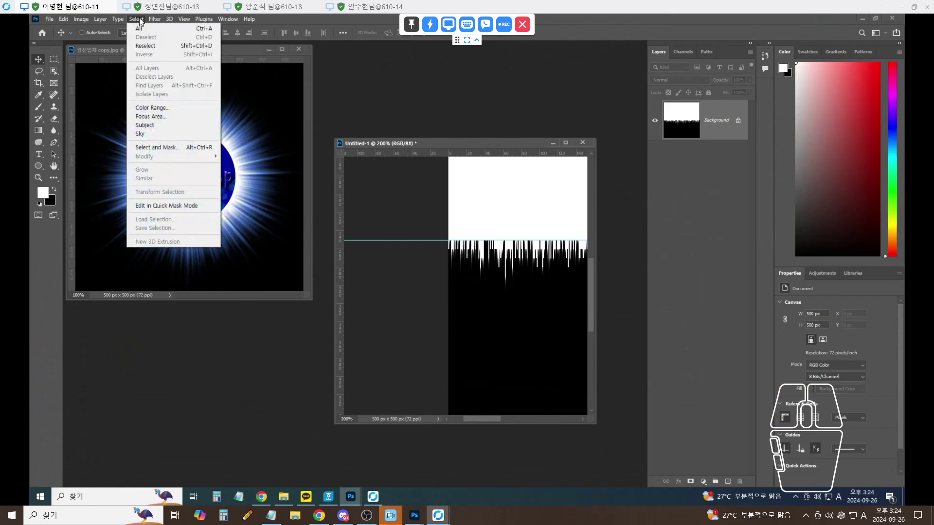
click(197, 31)
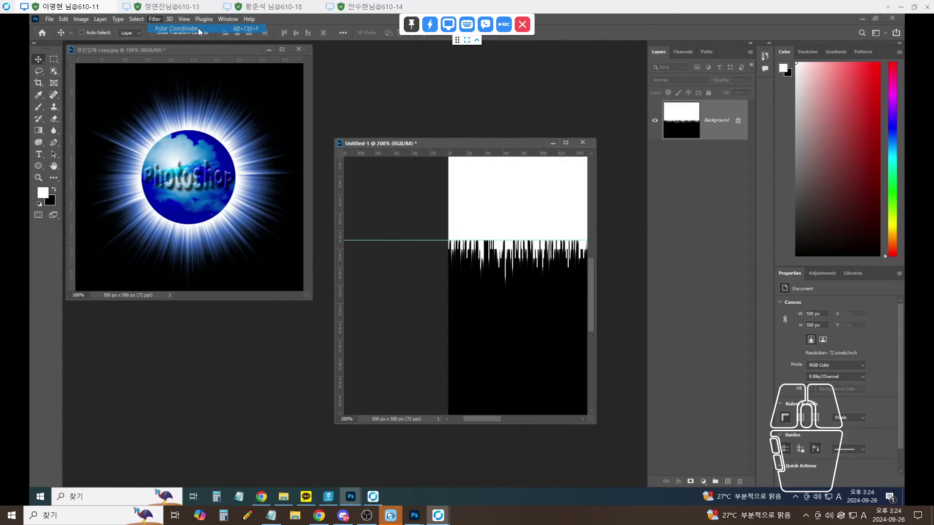
key(ctrl+minus)
key(ctrl+minus)
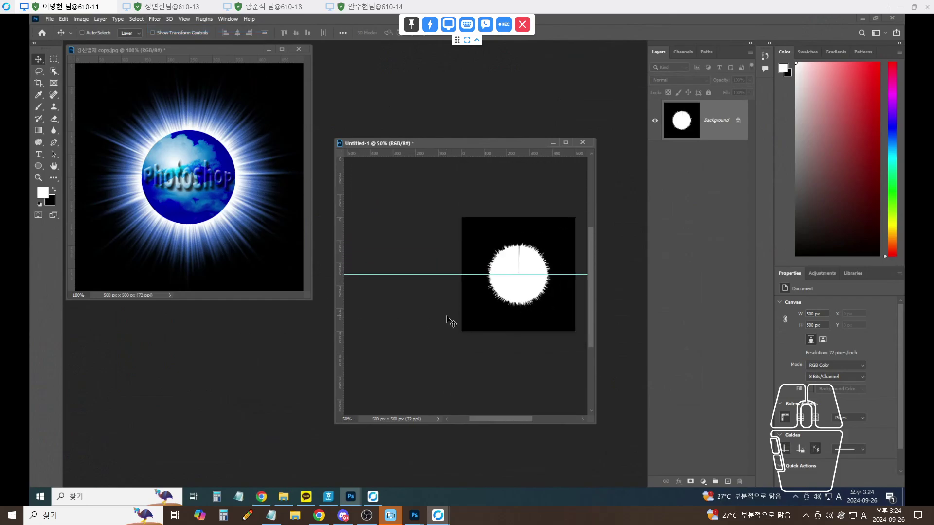
key(ctrl+plus)
drag(524, 285, 495, 308)
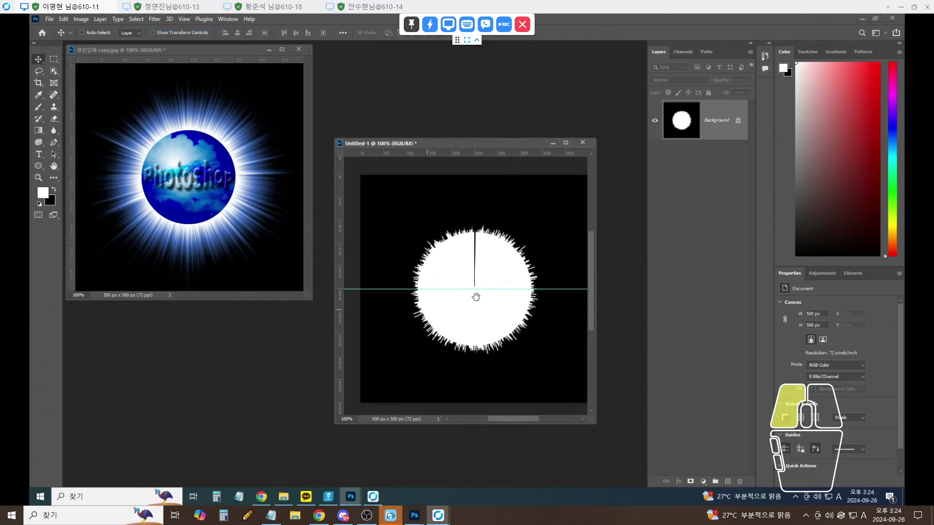
Paint white over the black seam inside the circle with a smaller brush.
click(39, 107)
drag(457, 292, 457, 240)
key(bracketleft)
key(bracketleft)
key(bracketleft)
key(bracketleft)
key(bracketleft)
key(bracketleft)
key(bracketleft)
click(456, 240)
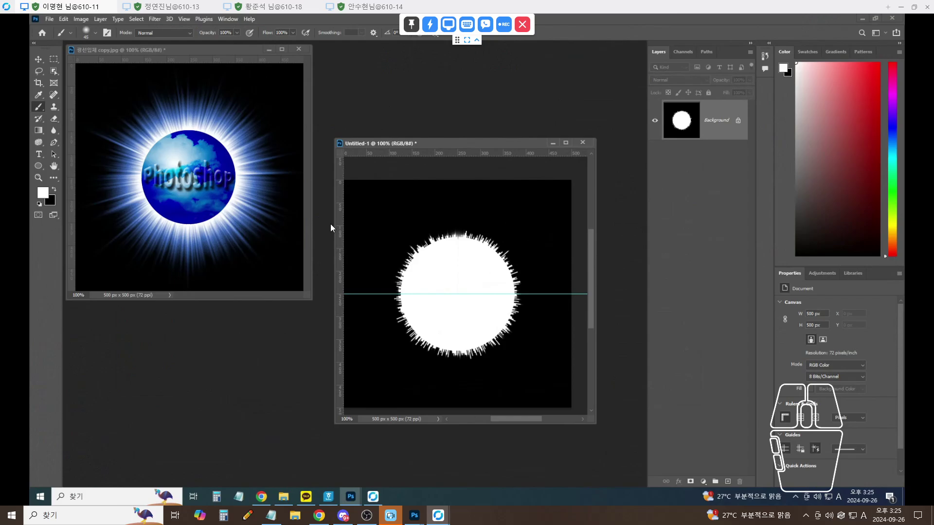
Apply a Zoom-method Radial Blur of amount 100 to the spiky white circle.
key(alt+t)
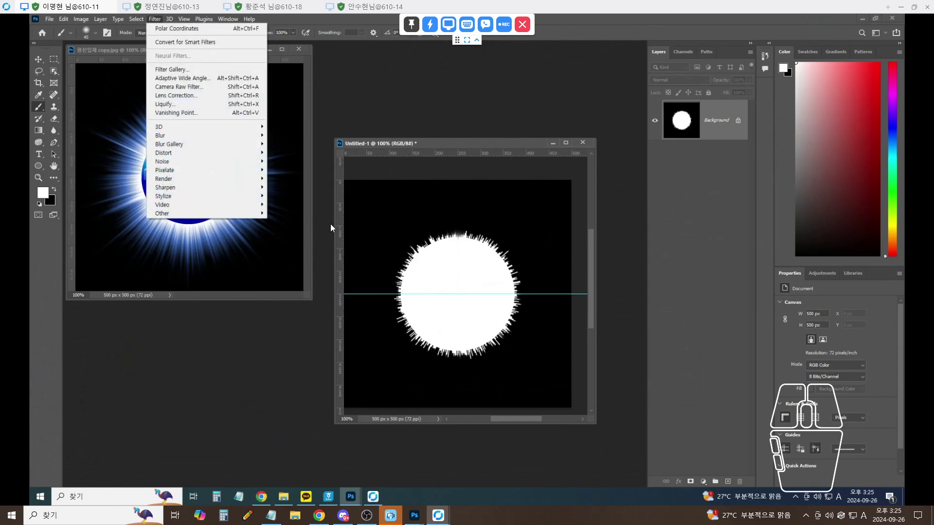
key(Down)
key(Down)
key(Down)
key(Down)
key(Down)
key(Down)
key(Down)
key(Down)
key(Down)
key(Down)
key(Right)
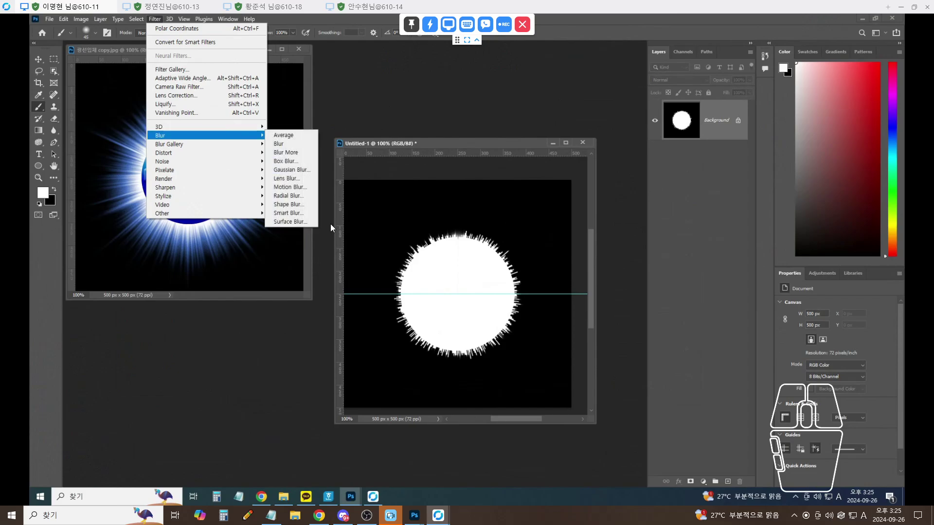
key(Down)
key(Down)
key(Down)
key(Down)
key(Down)
key(Down)
key(Down)
key(Down)
key(Return)
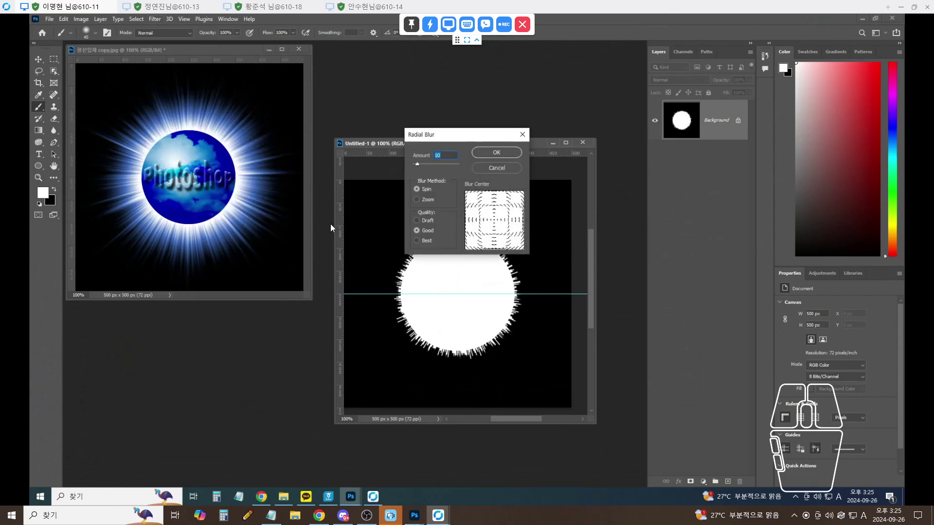
key(alt+z)
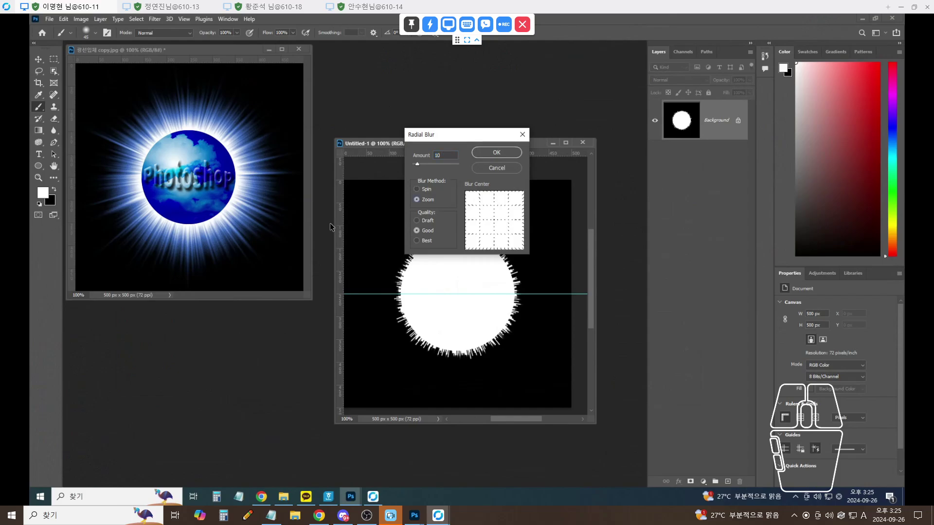
key(alt+a)
text(100)
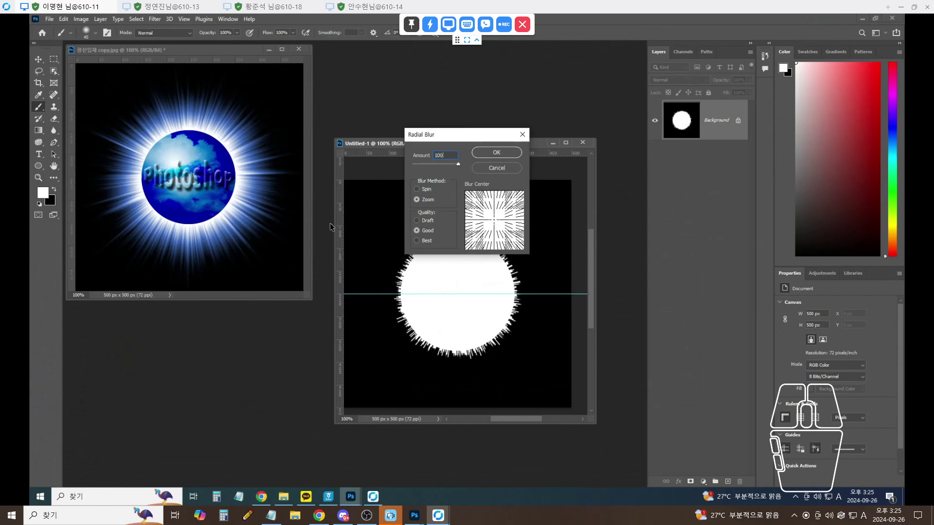
key(Return)
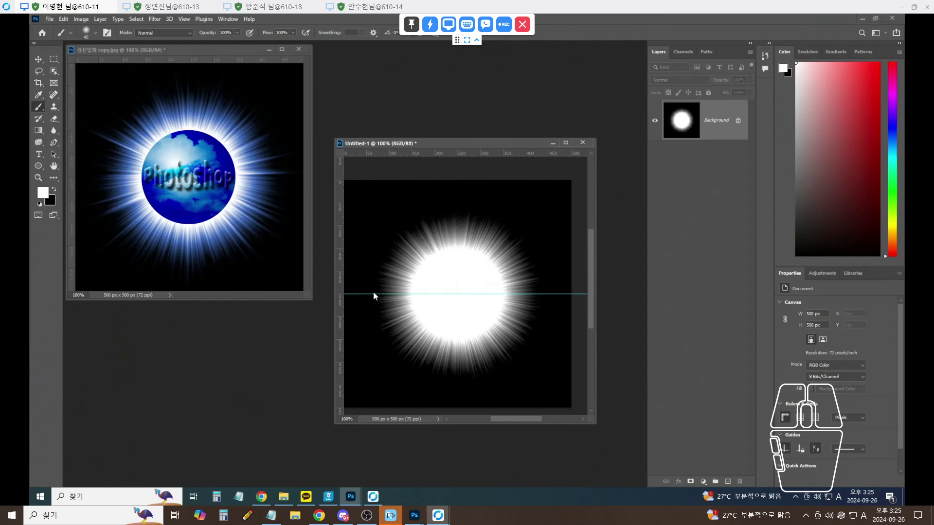
In local Photoshop, apply a Radial Blur with Zoom, amount 100, Best quality to the circle.
mouse_move(414, 516)
click(477, 486)
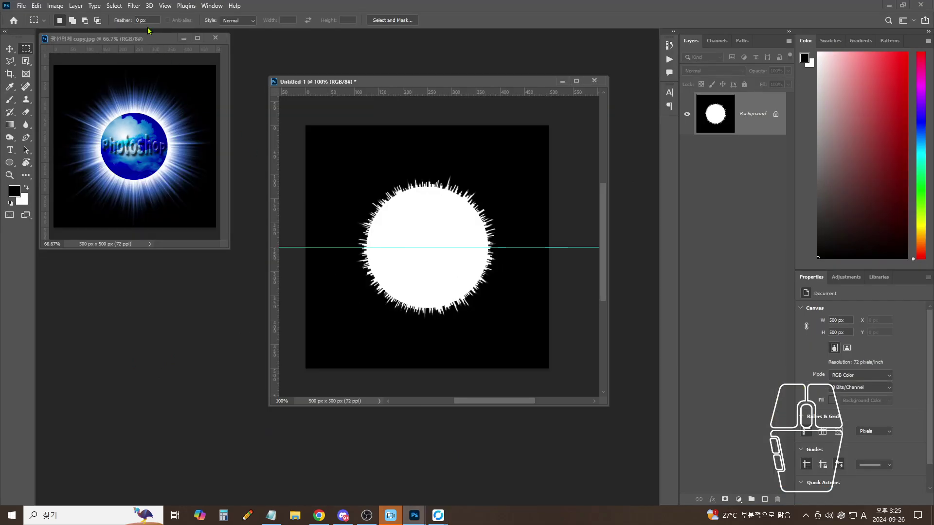
click(134, 6)
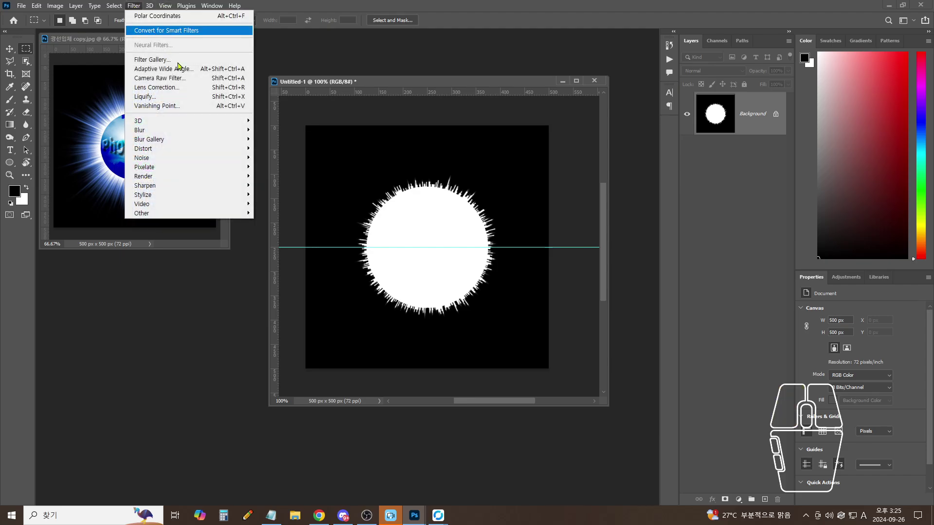
mouse_move(239, 132)
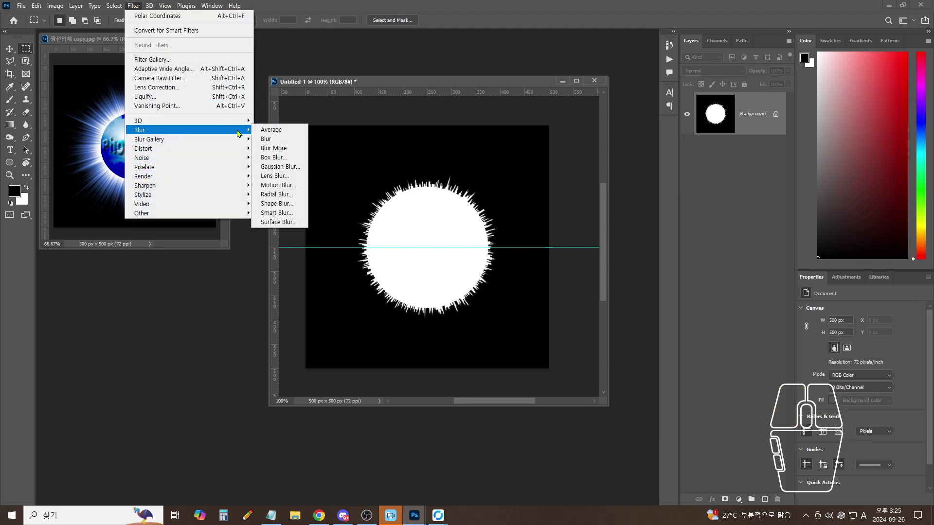
click(276, 194)
click(553, 172)
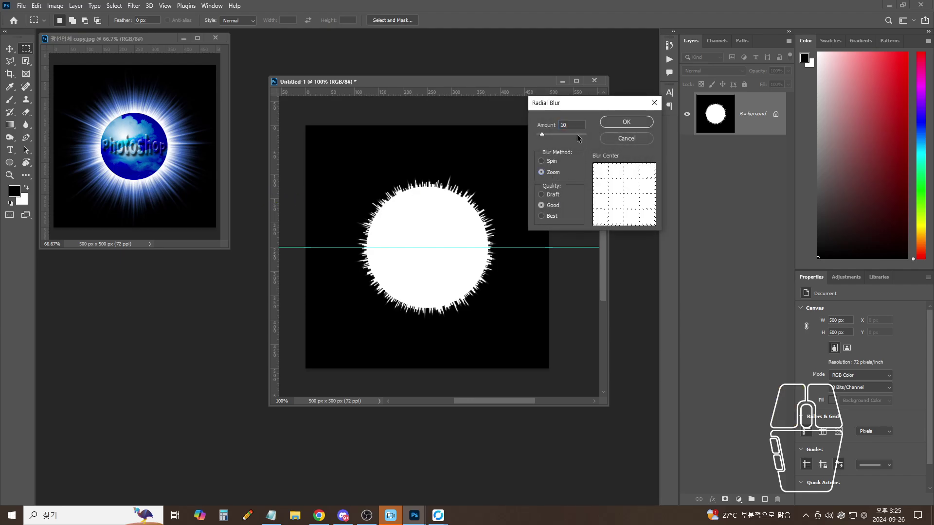
drag(542, 135, 518, 133)
text(00)
double_click(559, 125)
text(100)
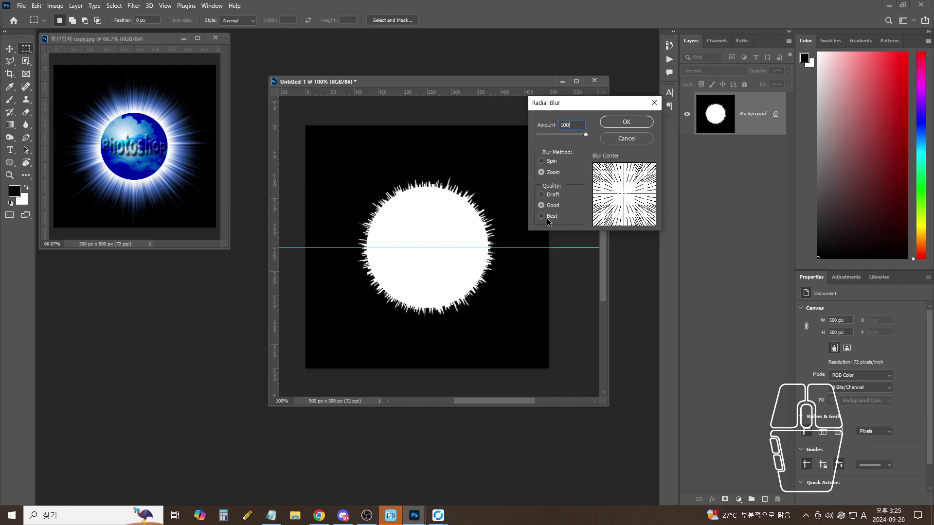
click(541, 216)
click(626, 122)
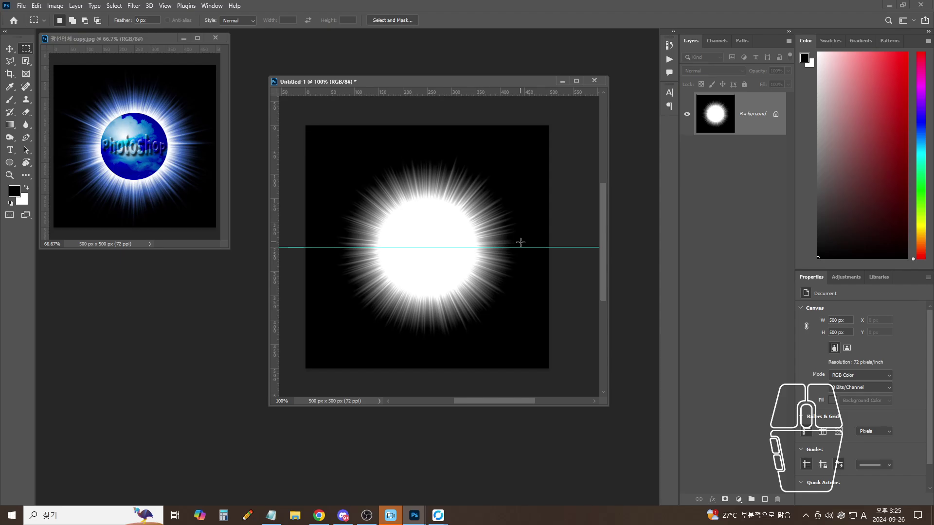
click(133, 6)
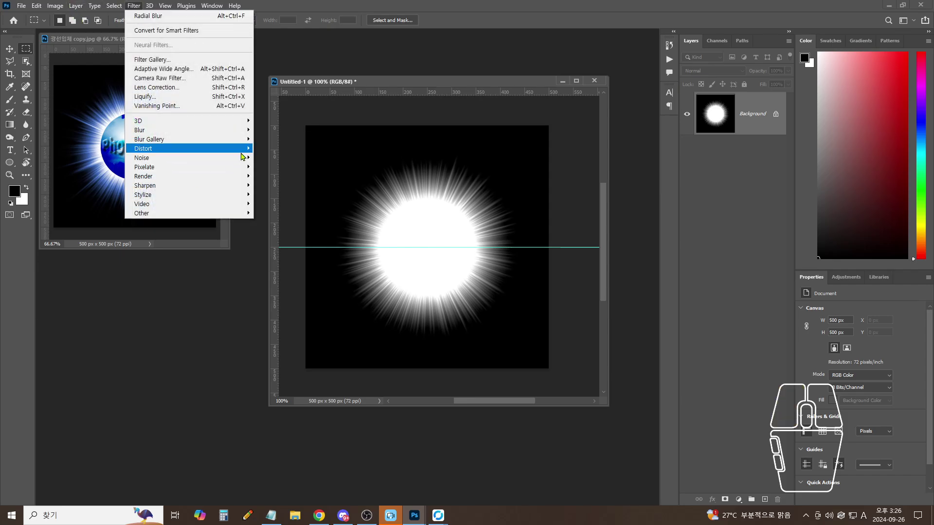
Reapply the Zoom Radial Blur (amount 100, Best) so the rays stretch farther.
click(209, 148)
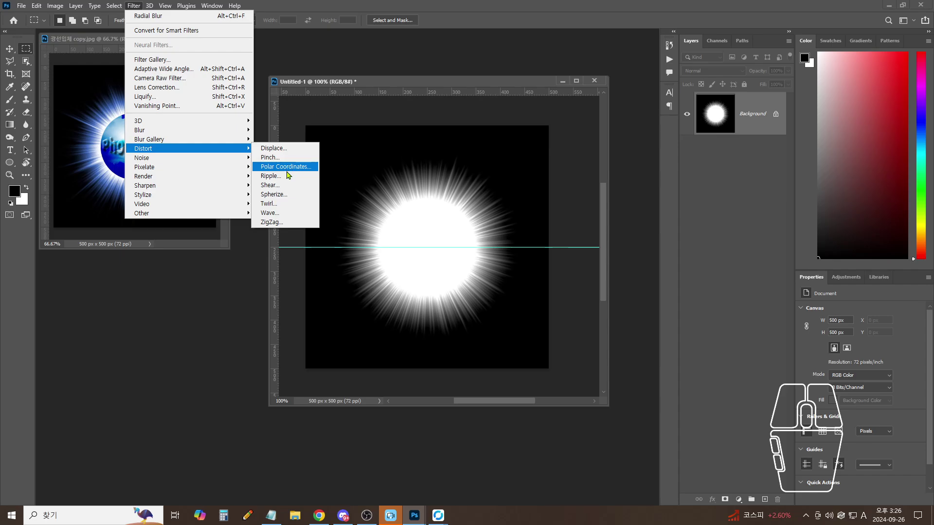
mouse_move(241, 136)
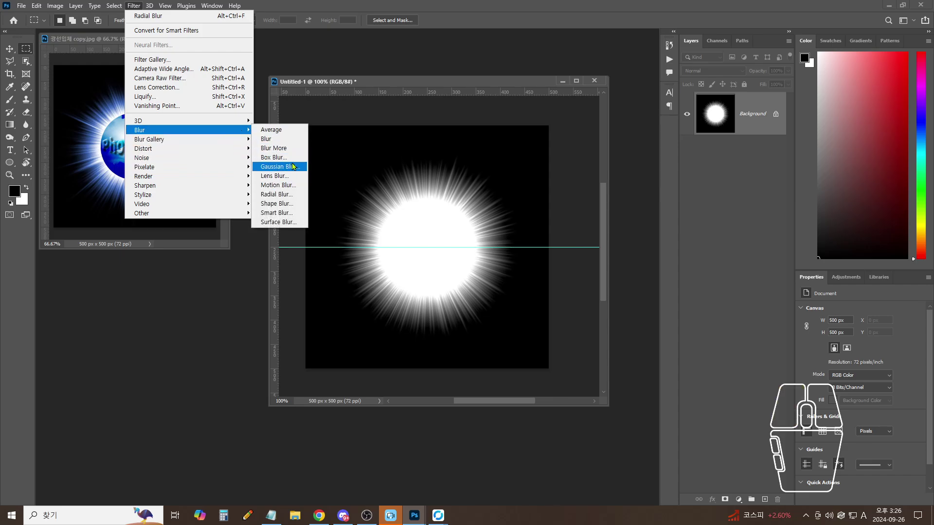
click(277, 194)
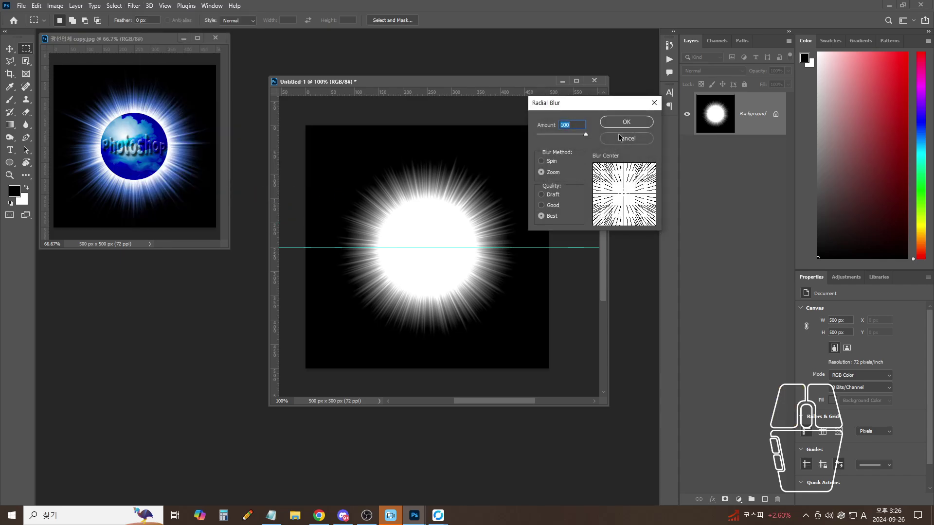
click(637, 124)
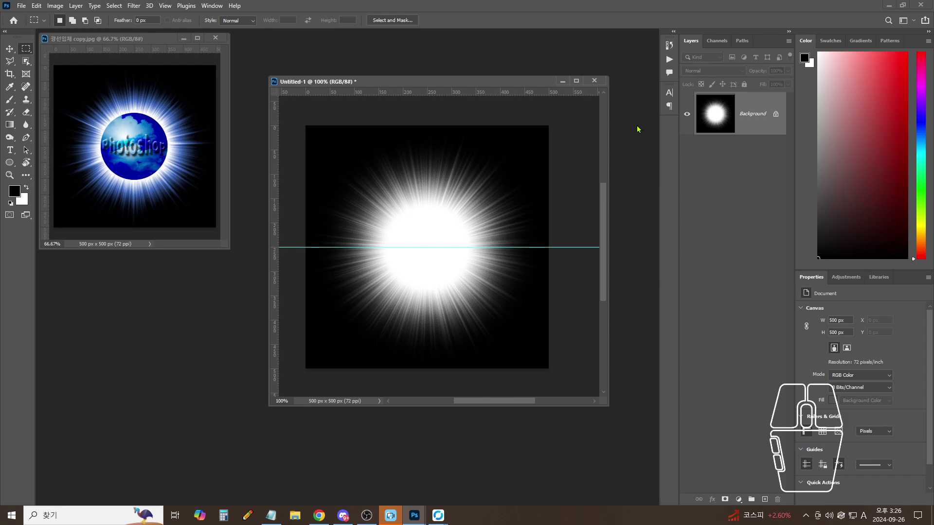
Acknowledge the 새로운 프로젝트.mp4 export, close its folder, and quit Movavi without saving.
click(392, 514)
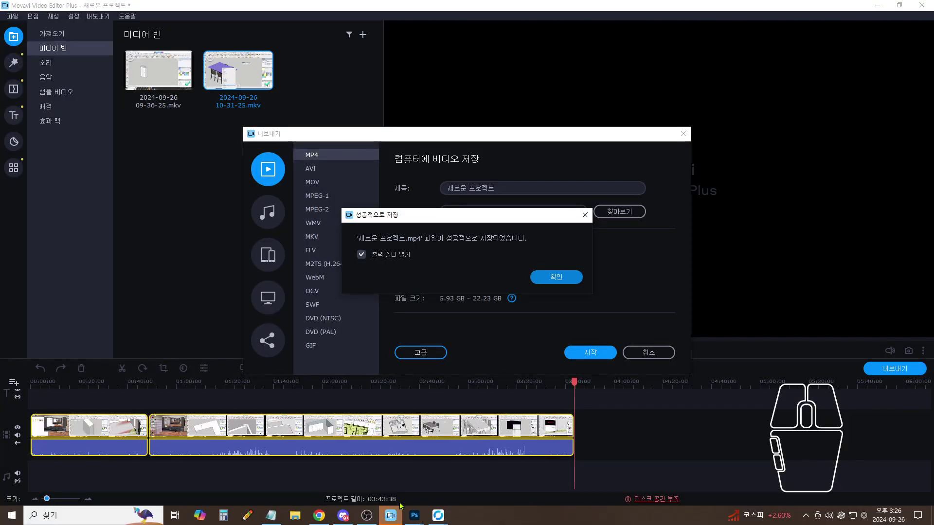
click(562, 277)
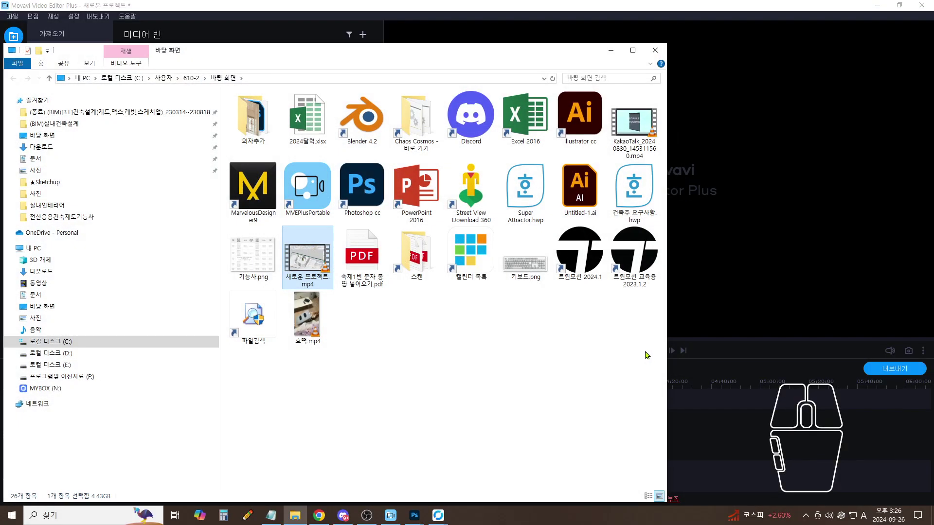
click(655, 50)
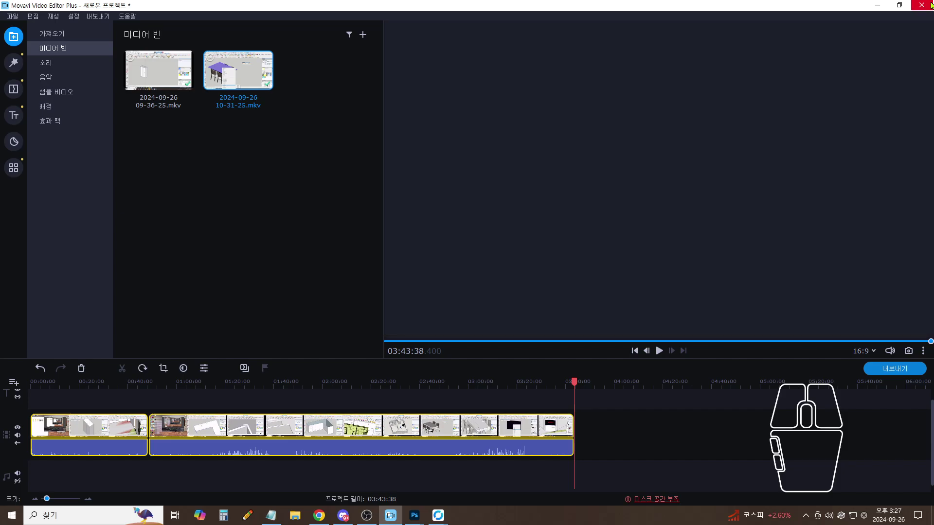
click(922, 5)
click(497, 279)
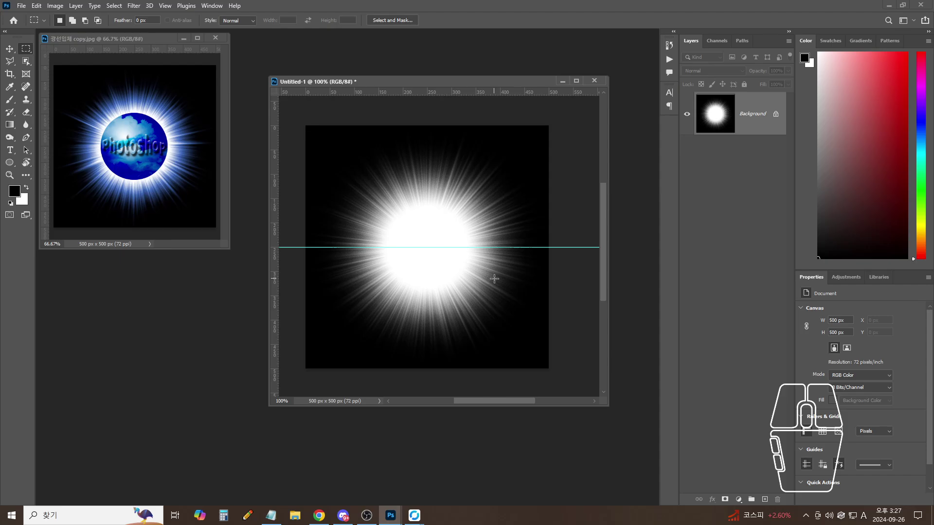
Colorize the burst in Hue/Saturation with saturation 55 and the hue shifted to blue.
key(ctrl+u)
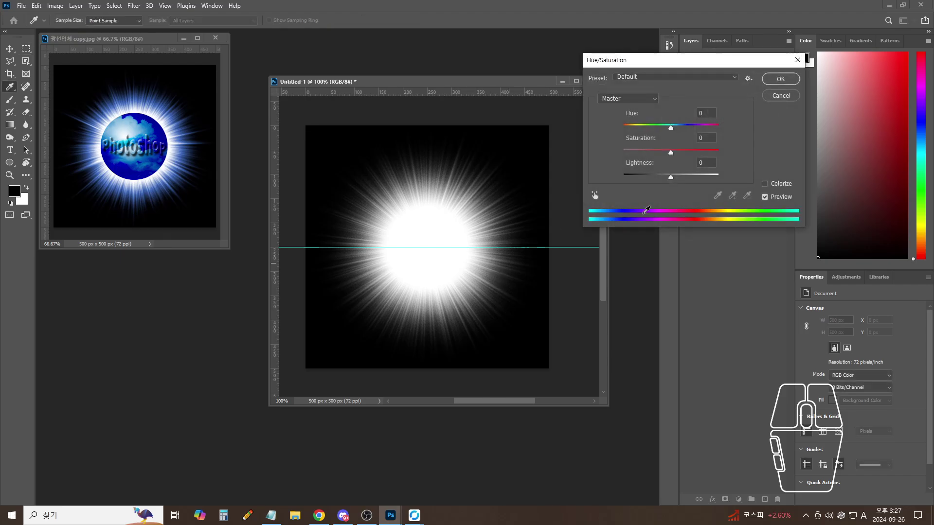
click(778, 185)
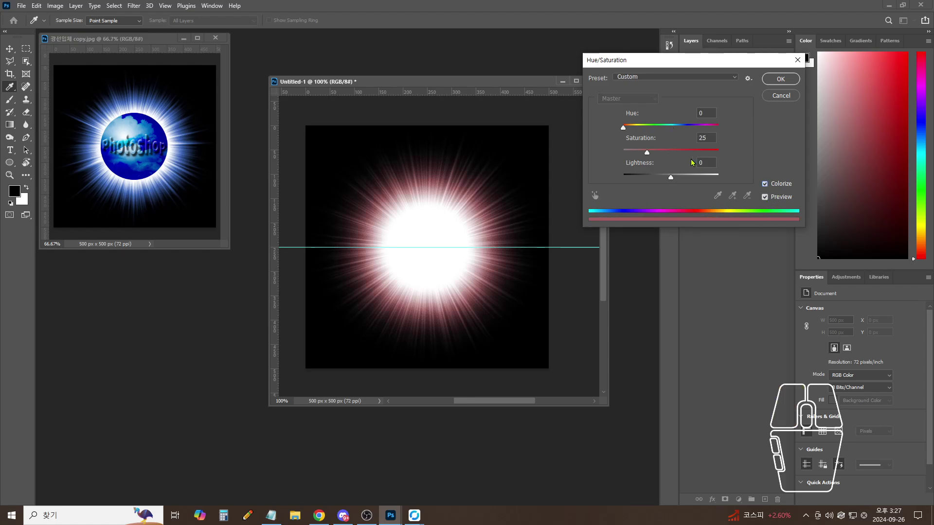
drag(647, 152, 677, 153)
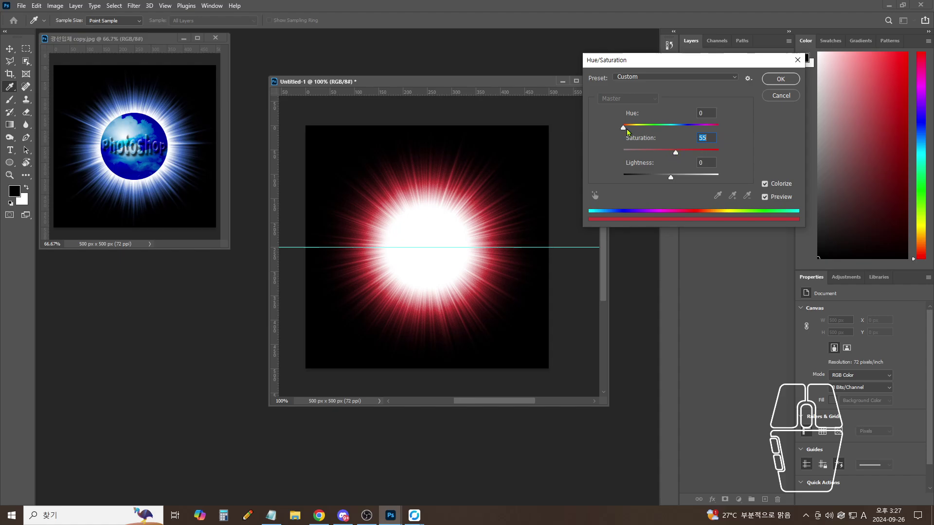
drag(626, 128, 685, 134)
click(791, 80)
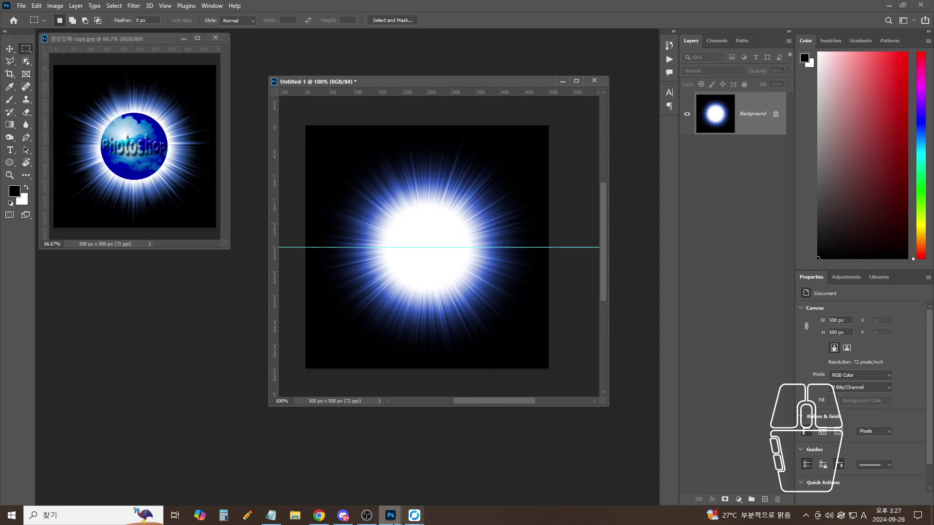
Colorize the student's burst blue (hue 222, saturation 45), then switch to another student's screen.
mouse_move(416, 510)
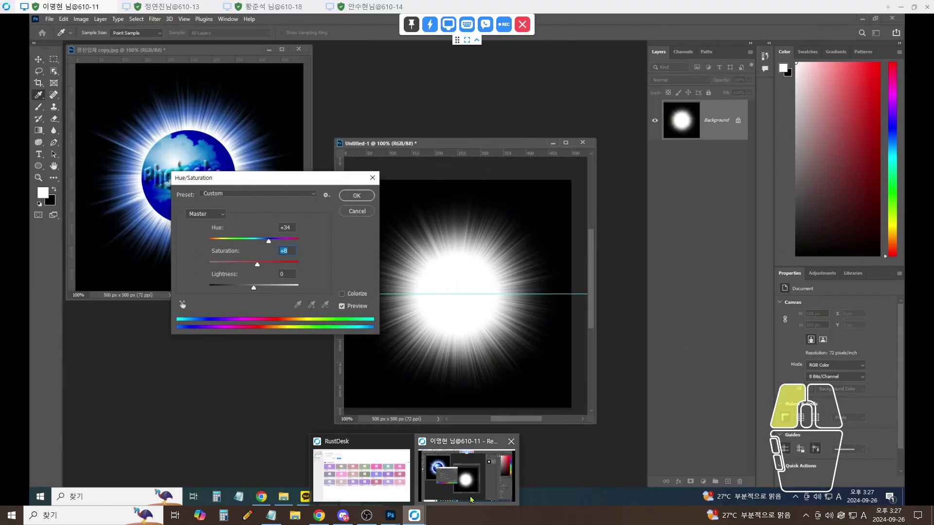
click(436, 495)
key(shift+Tab)
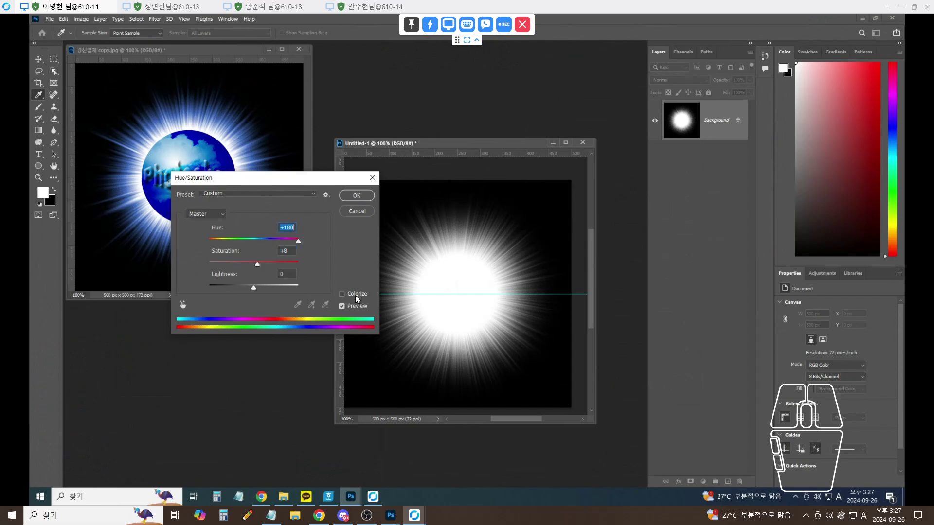
click(355, 295)
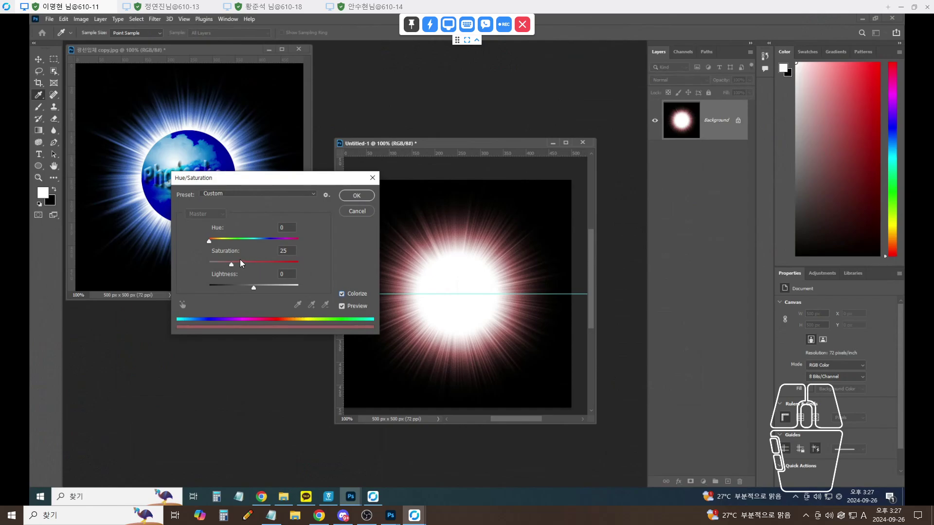
drag(241, 262, 250, 265)
drag(208, 241, 265, 242)
click(357, 197)
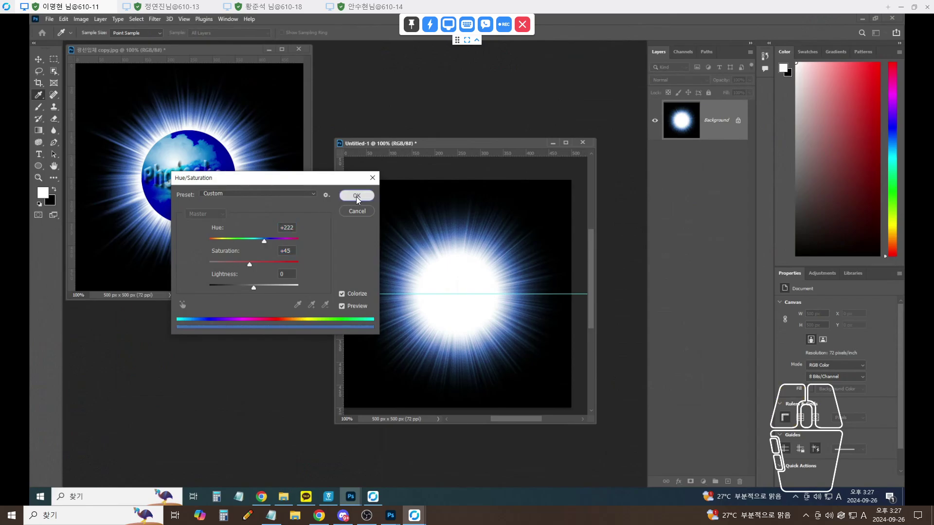
click(166, 7)
click(280, 7)
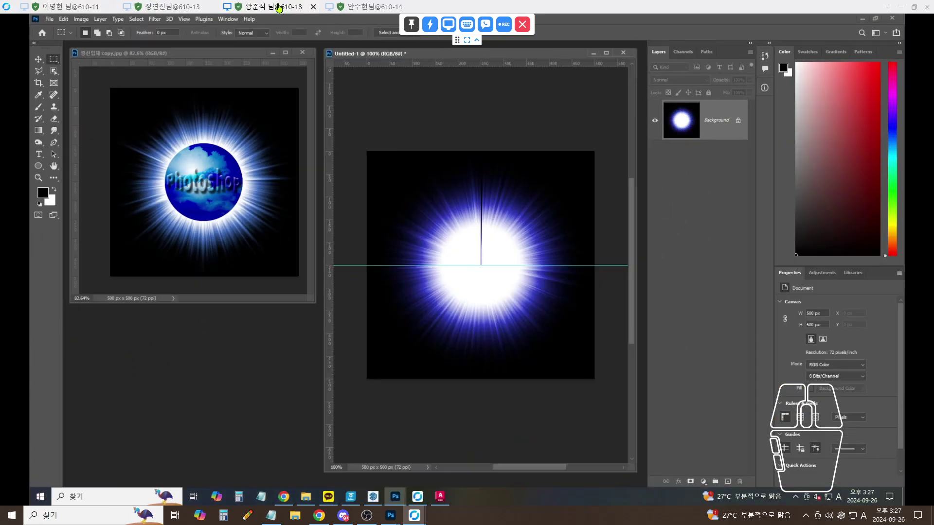
Zoom to 200% and select the Clone Stamp, dismissing missing-source warnings and turning off Aligned.
middle_click(503, 245)
key(ctrl+plus)
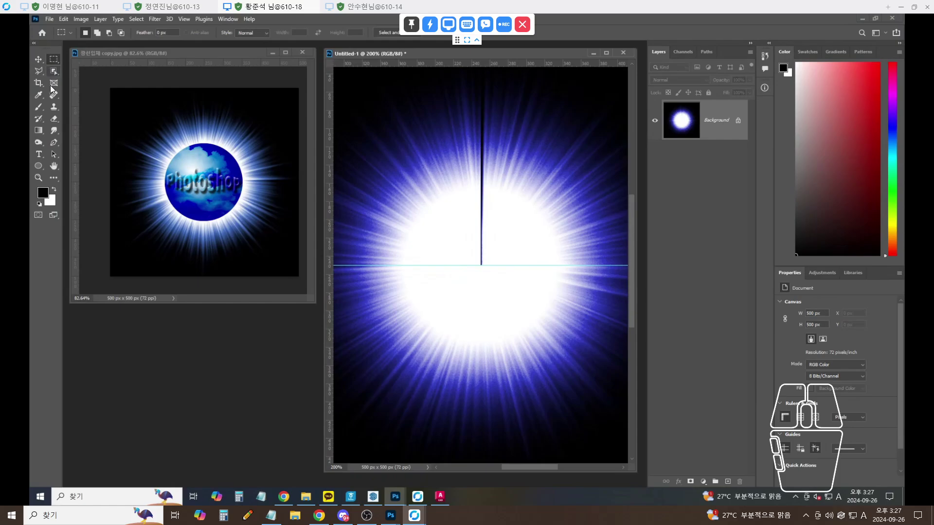
click(54, 108)
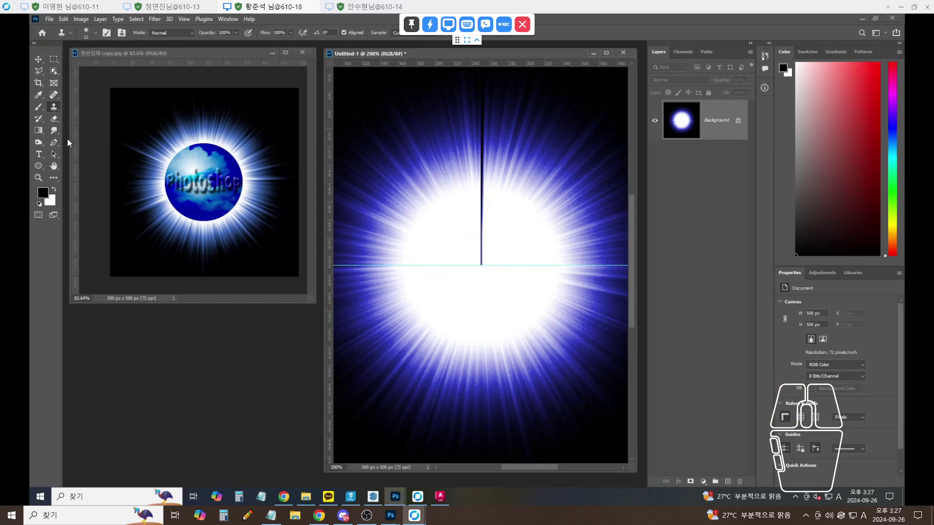
click(511, 265)
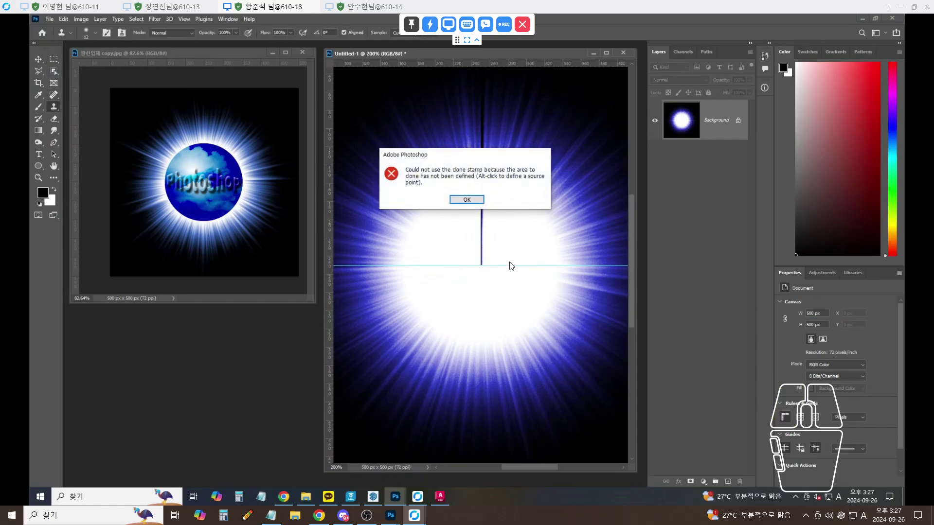
click(468, 201)
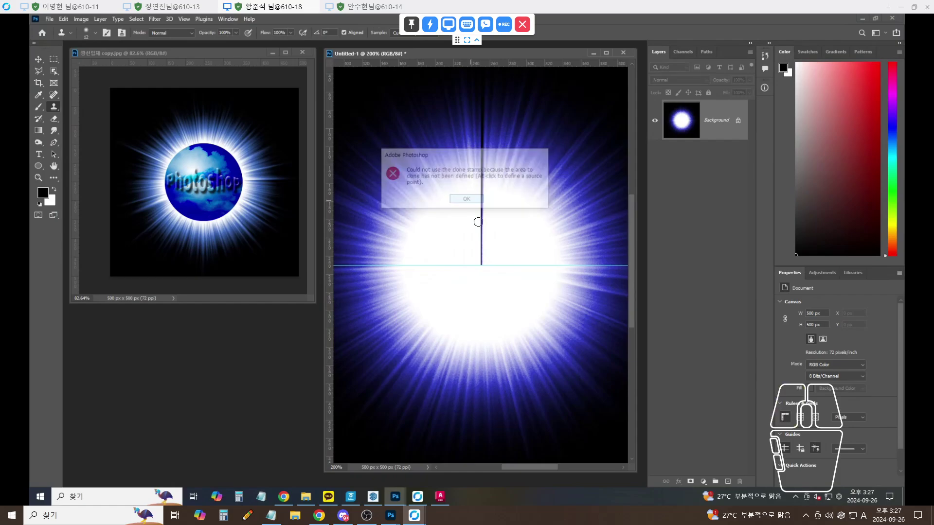
click(517, 267)
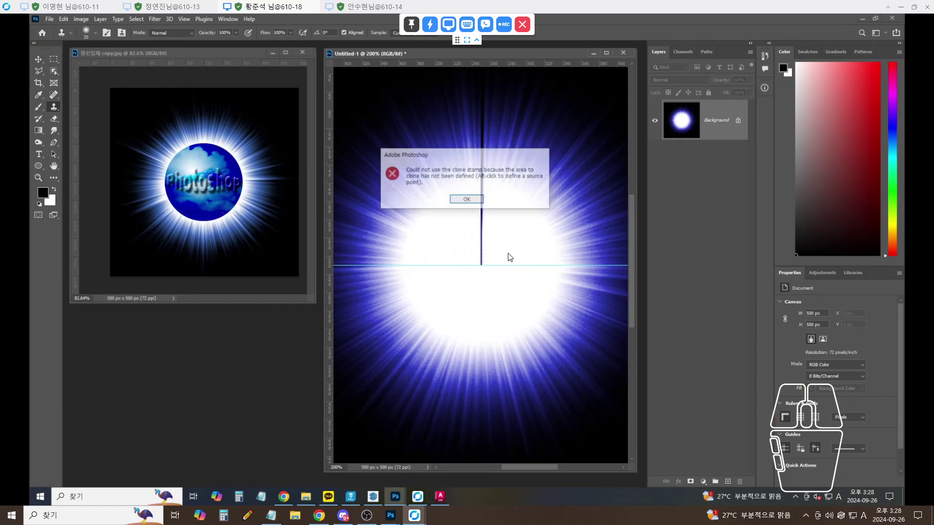
click(485, 217)
click(485, 270)
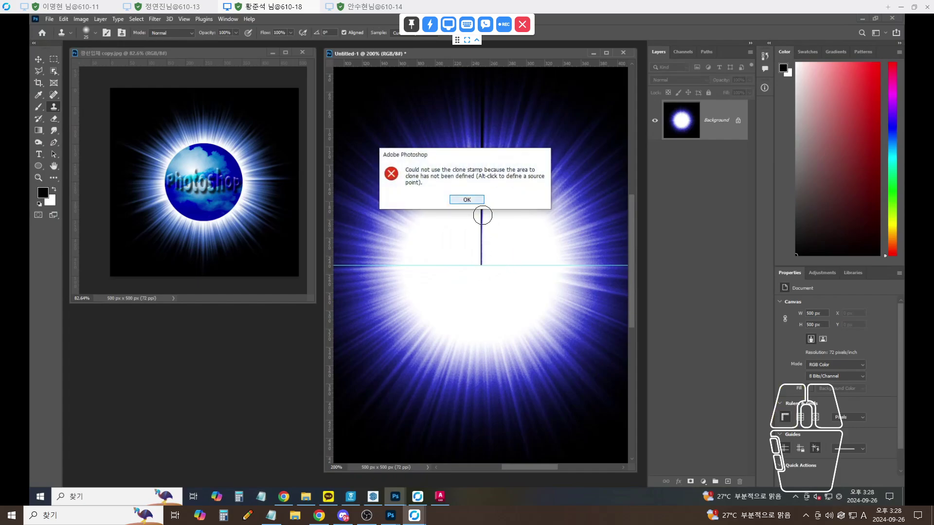
click(468, 200)
click(504, 266)
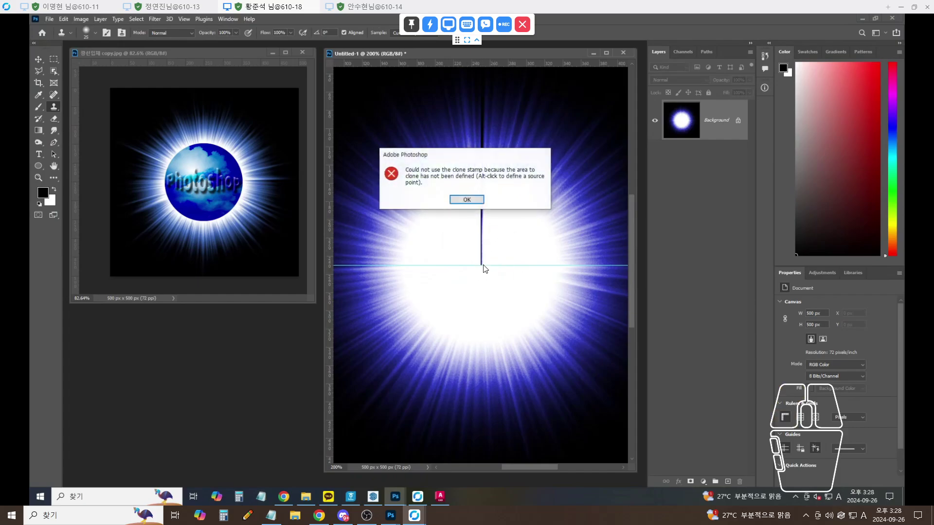
click(469, 201)
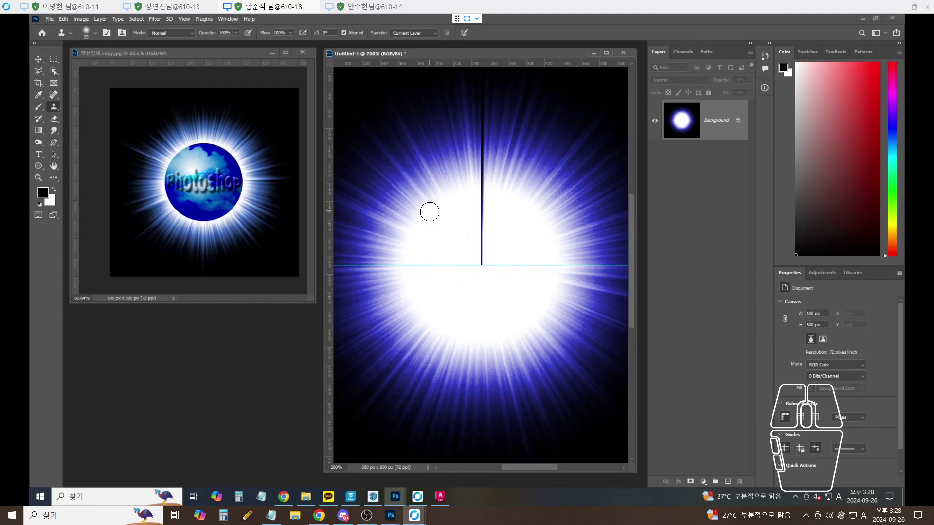
click(444, 229)
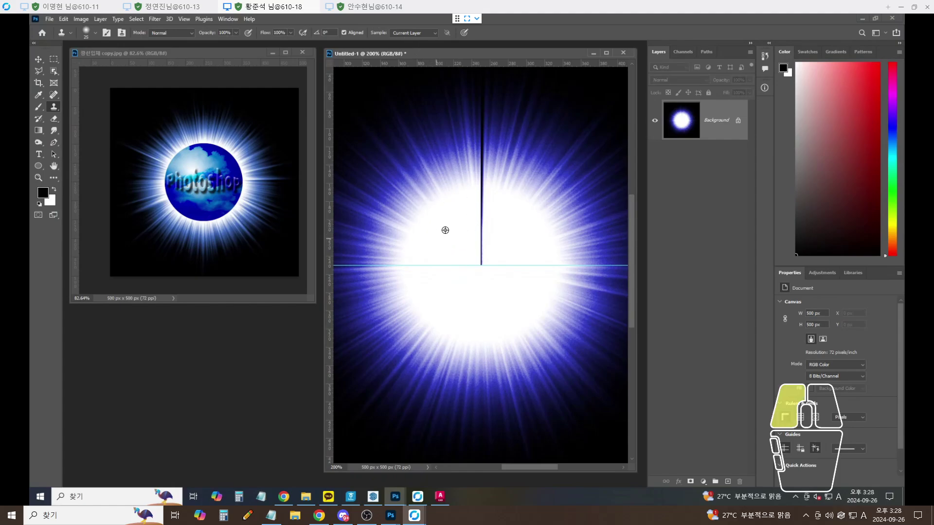
key(Return)
click(347, 33)
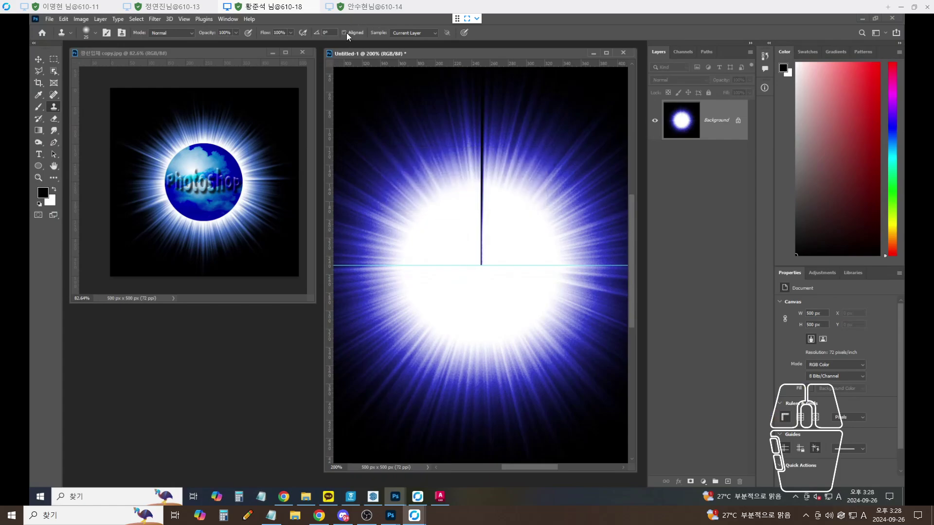
Clone over the lower part of the dark line, pushing its end upward.
alt+click(451, 227)
drag(484, 263, 483, 190)
key(ctrl+z)
click(495, 259)
drag(484, 263, 484, 209)
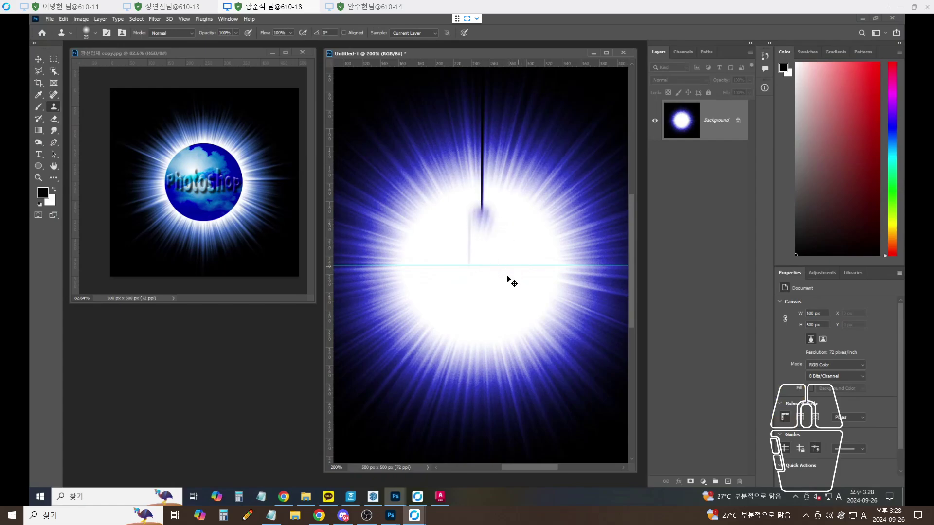
key(ctrl+z)
mouse_move(480, 267)
mouse_down()
mouse_move(481, 234)
mouse_move(501, 247)
mouse_move(480, 222)
mouse_move(481, 188)
mouse_up()
click(479, 222)
click(489, 195)
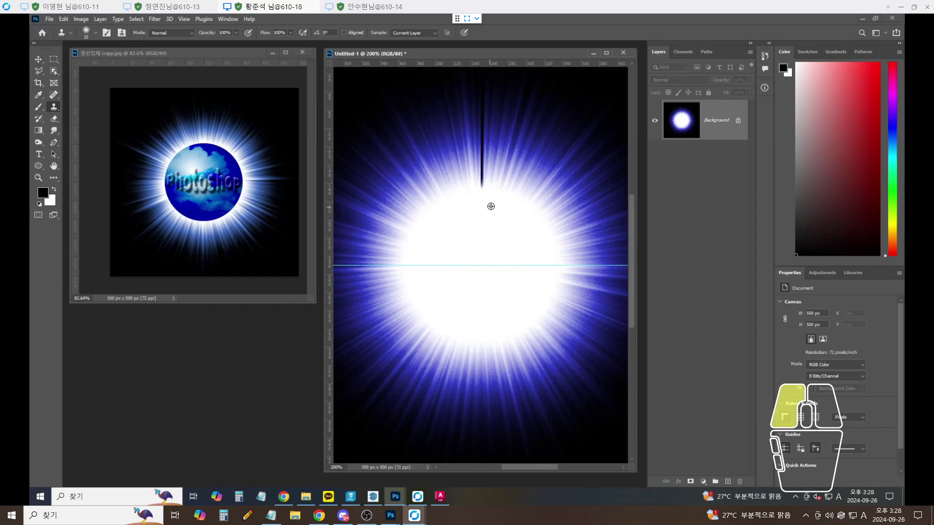
click(482, 183)
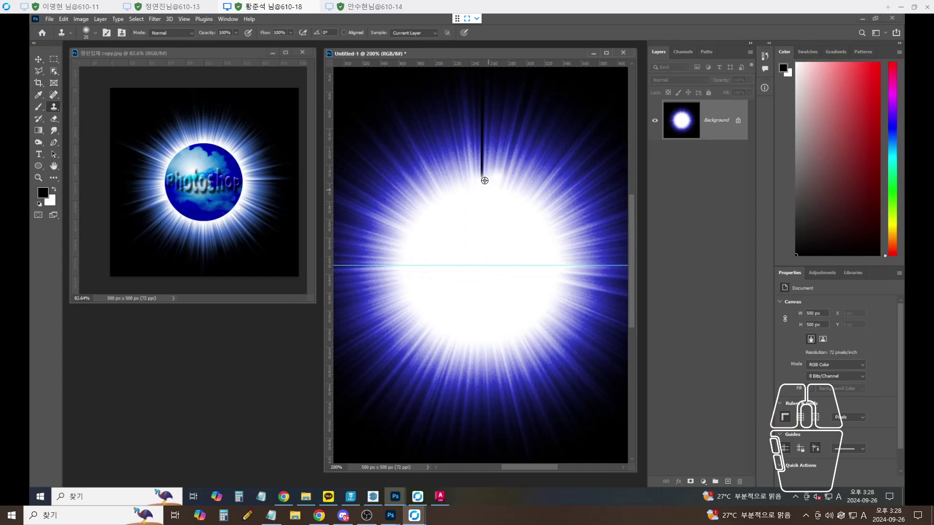
click(483, 167)
Lasso the remaining streak and Content-Aware fill it, then deselect.
drag(41, 71, 80, 73)
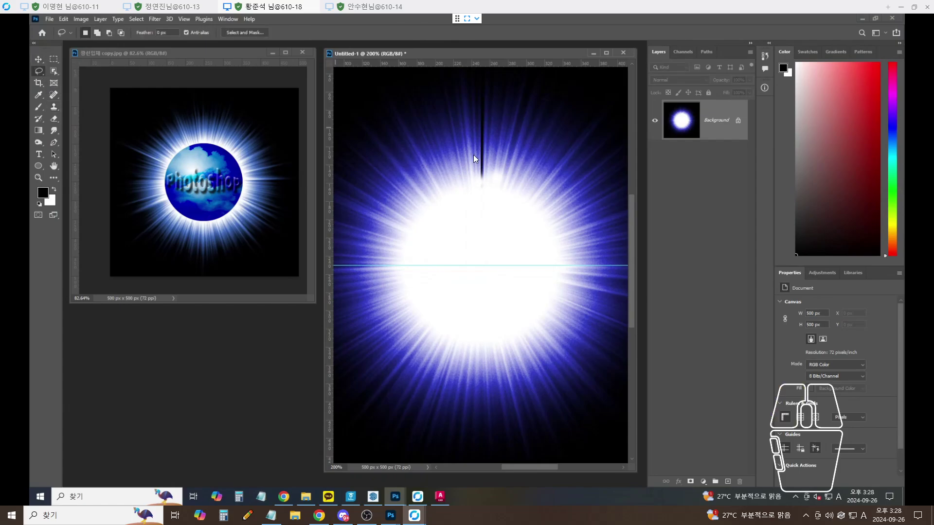
mouse_move(474, 155)
mouse_down()
mouse_move(480, 189)
mouse_move(480, 162)
mouse_up()
key(shift+F5)
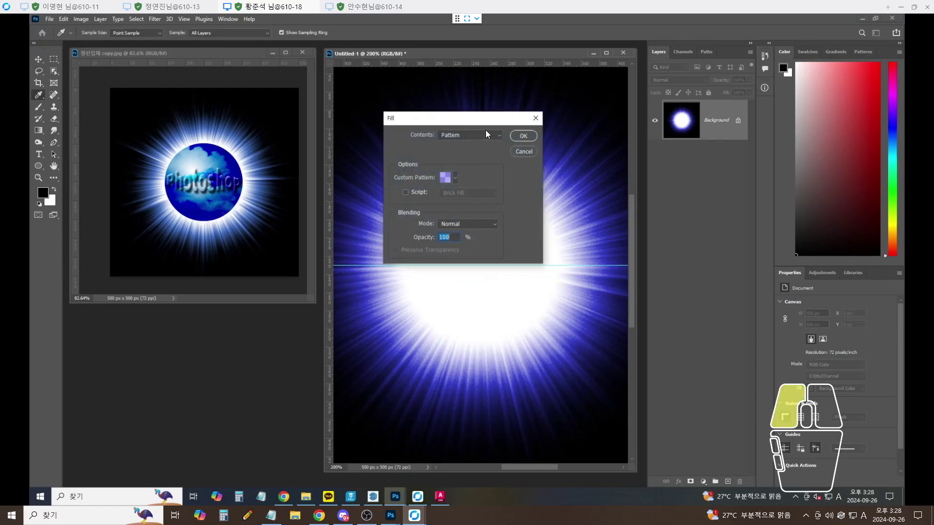
click(480, 136)
click(471, 175)
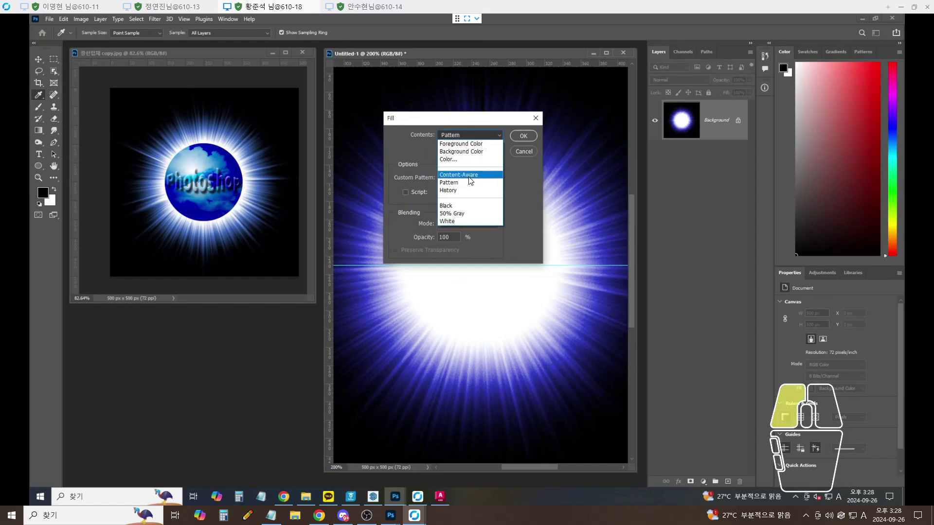
click(524, 136)
key(ctrl+d)
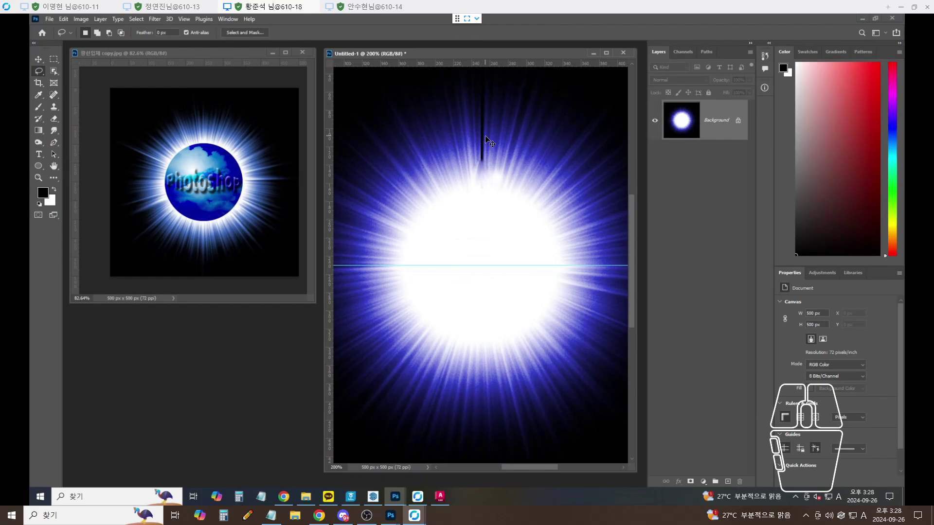
Zoom in closer and clone white over the rest of the streak.
scroll(486, 141, up, 1)
drag(486, 141, 482, 159)
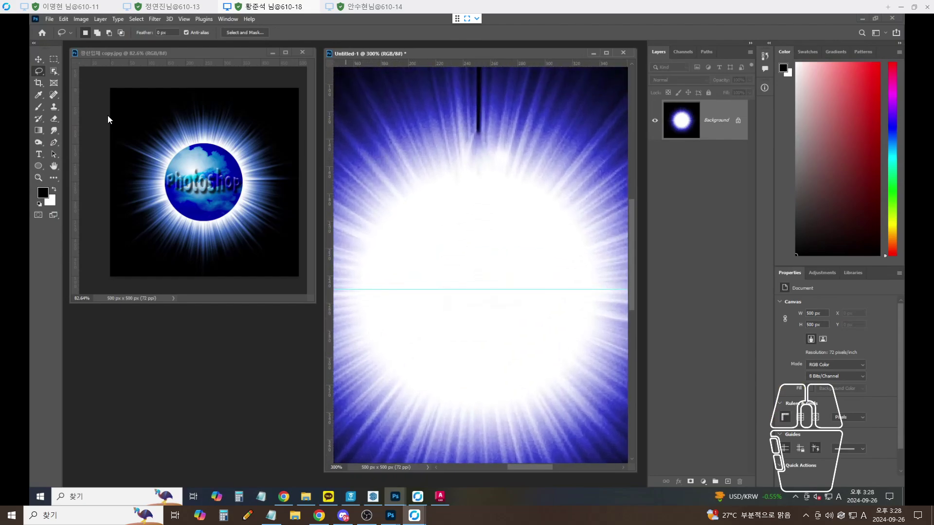
click(54, 107)
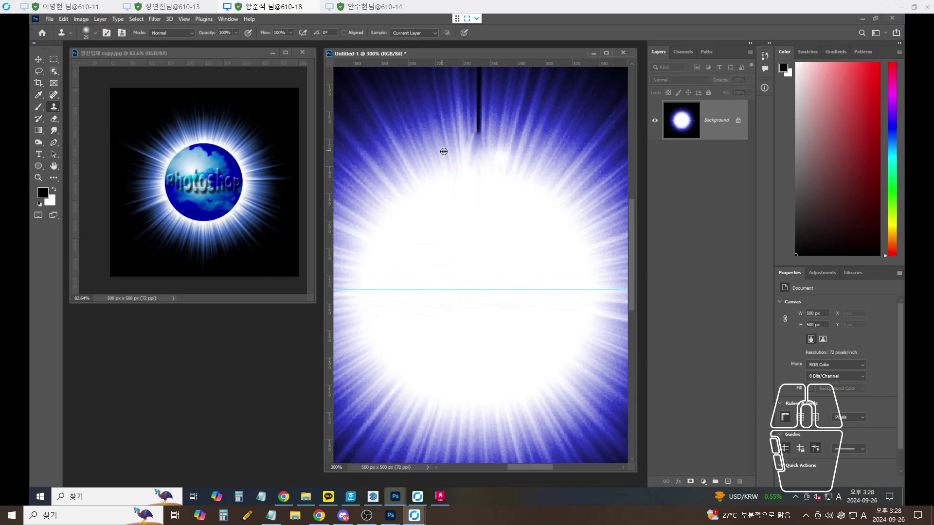
alt+click(474, 161)
click(489, 167)
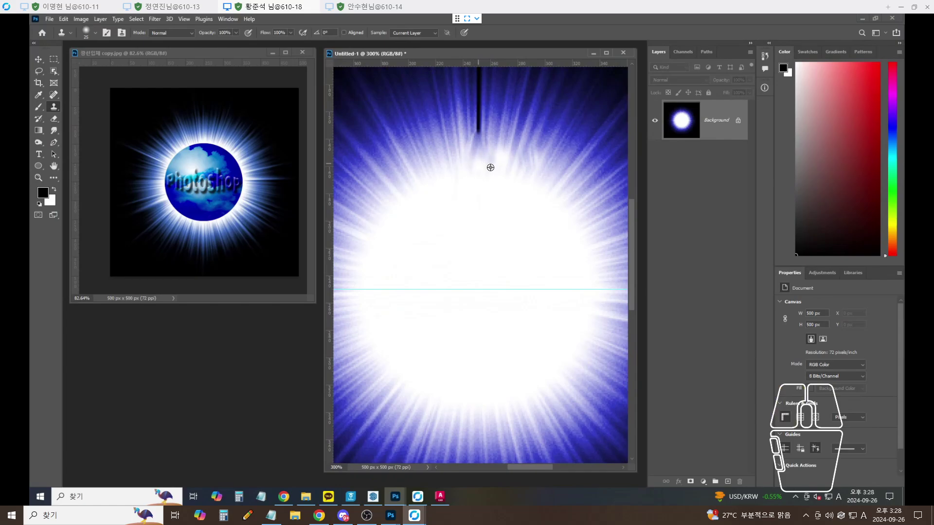
mouse_move(473, 169)
mouse_down()
mouse_move(495, 136)
mouse_move(480, 118)
mouse_up()
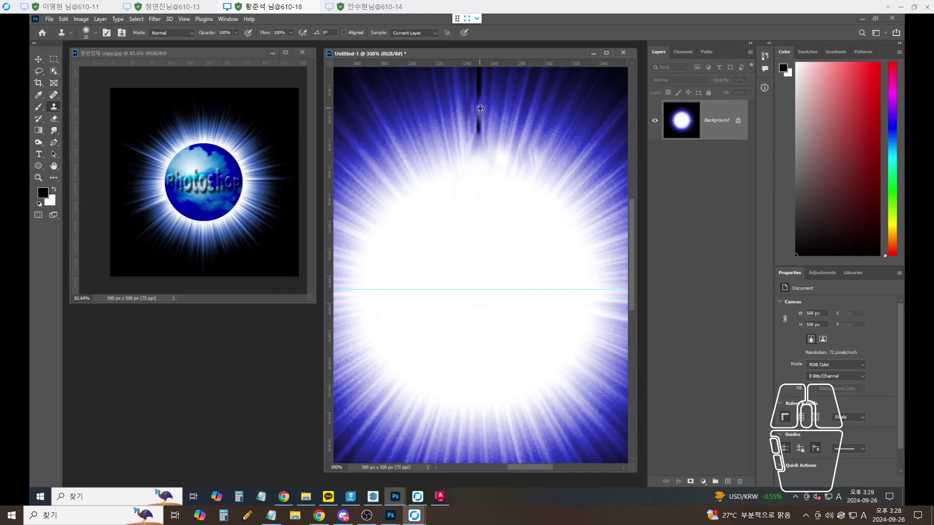
drag(480, 109, 482, 148)
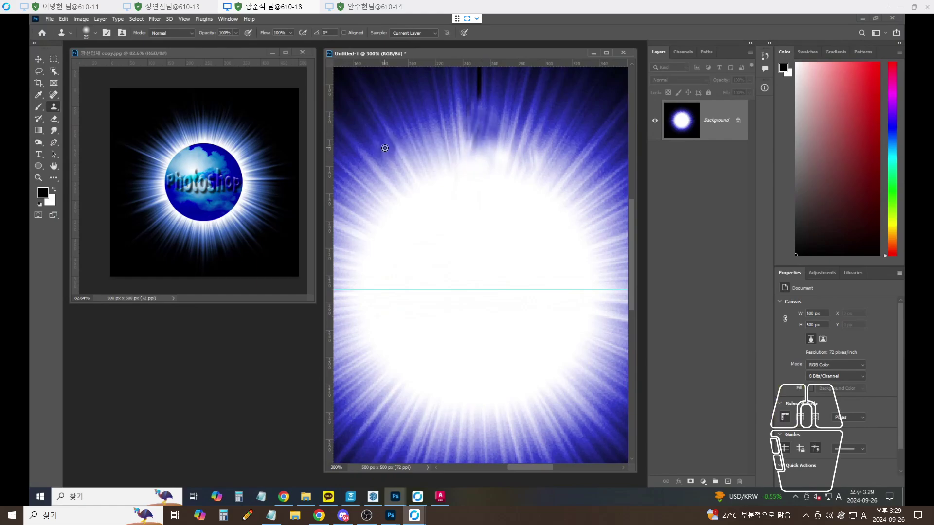
Lasso the streak's remainder, Content-Aware fill it, deselect, and view at 100%.
scroll(553, 178, up, 2)
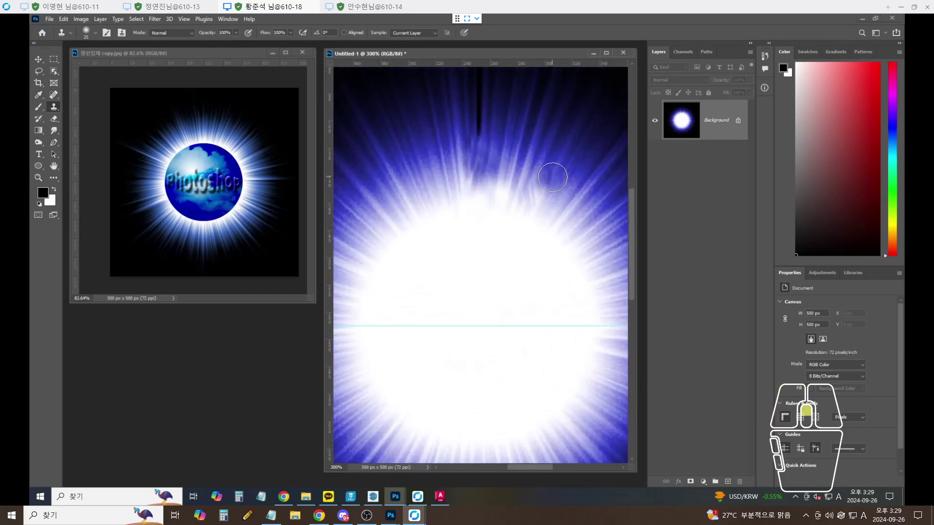
scroll(553, 178, up, 1)
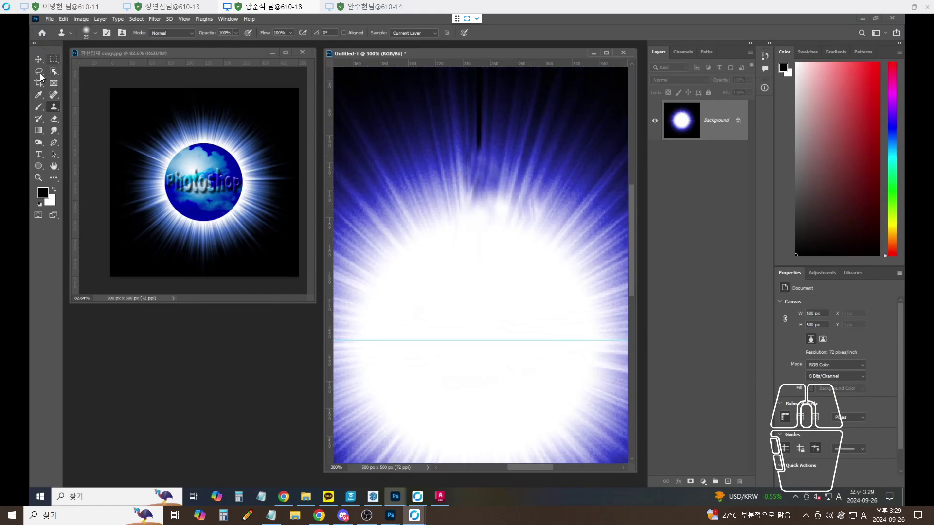
click(39, 72)
drag(484, 156, 451, 195)
drag(540, 190, 463, 153)
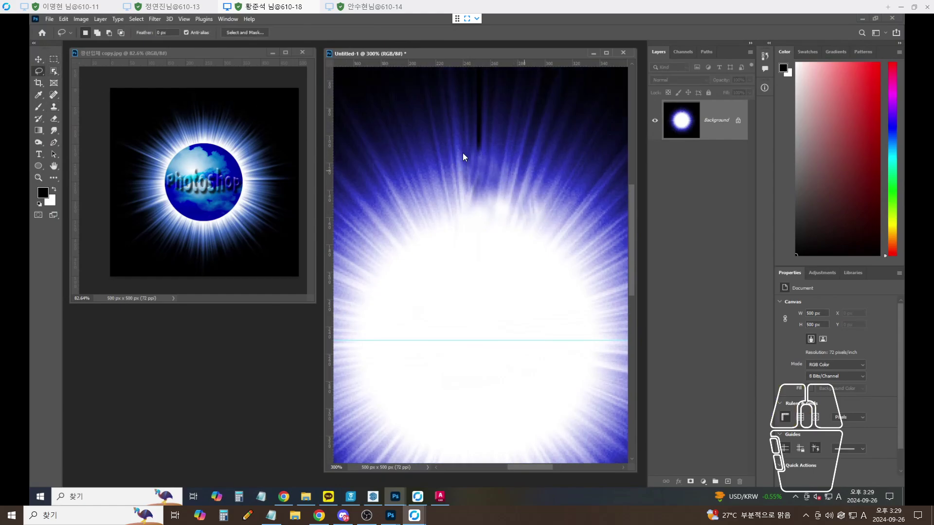
key(shift+BackSpace)
key(Return)
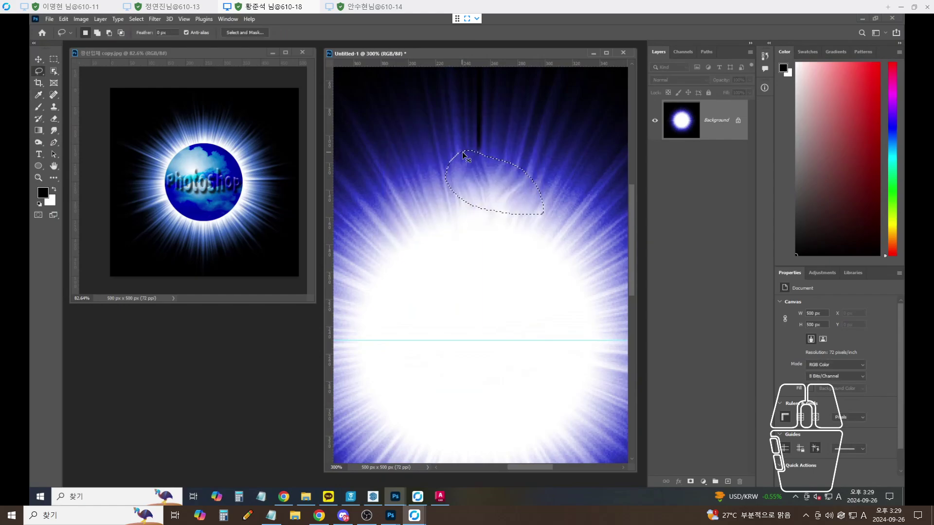
key(ctrl+d)
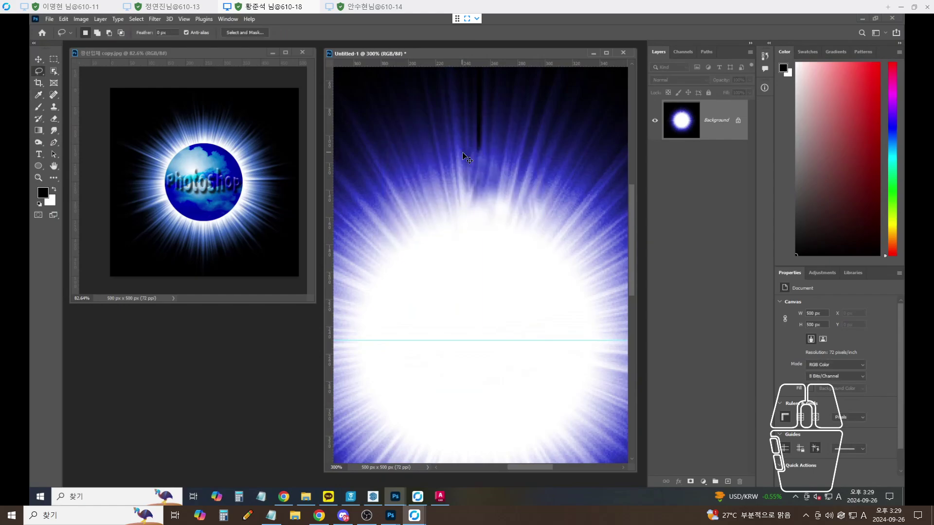
key(ctrl+1)
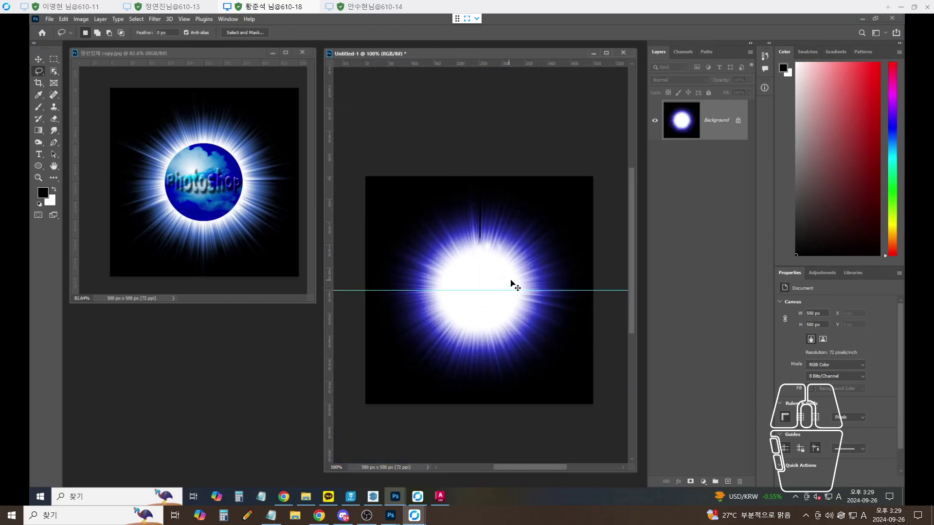
Undo back to the spiky white band, clear the guide, and marquee-select the white upper area.
key(ctrl+z)
key(ctrl+z)
key(ctrl+z)
key(ctrl+z)
key(ctrl+z)
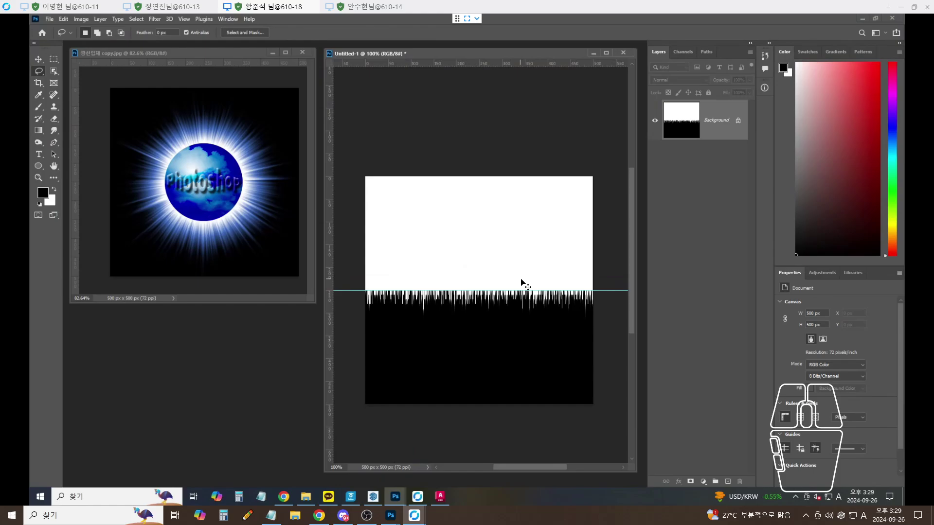
key(ctrl+semicolon)
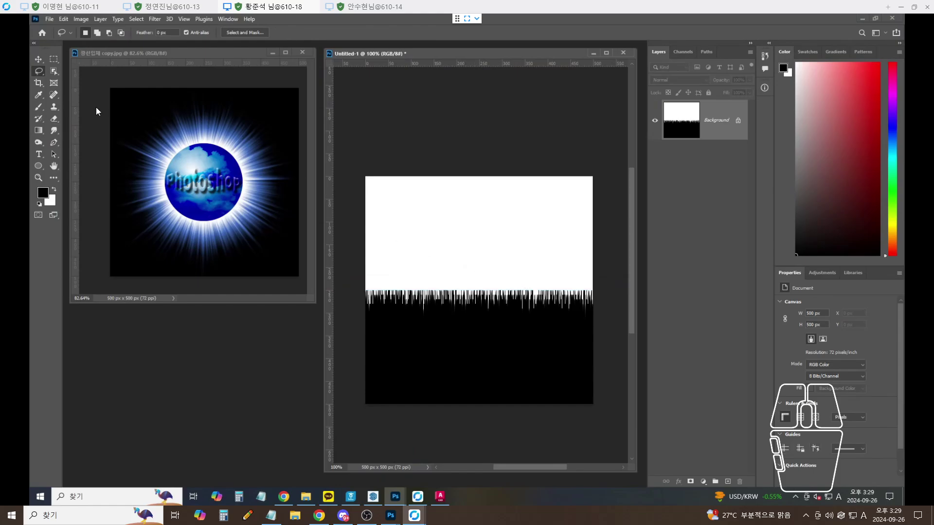
click(57, 60)
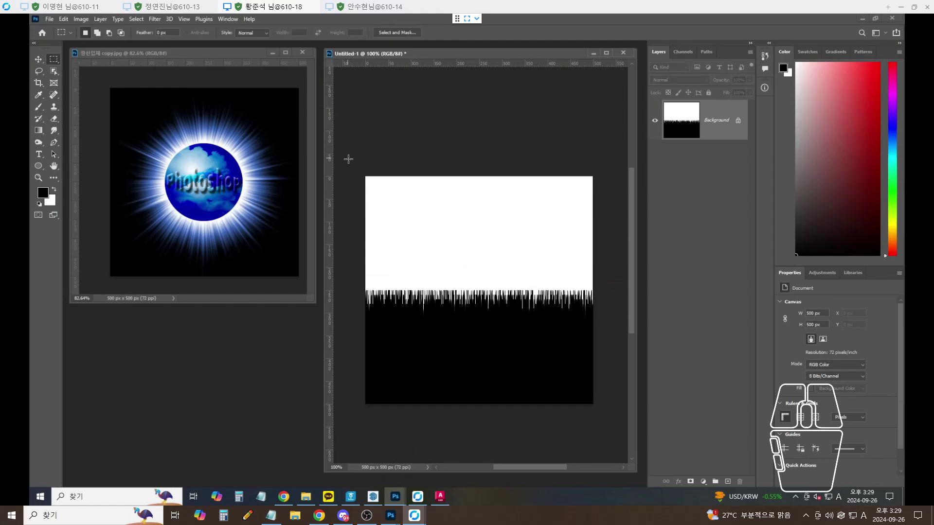
drag(348, 159, 612, 290)
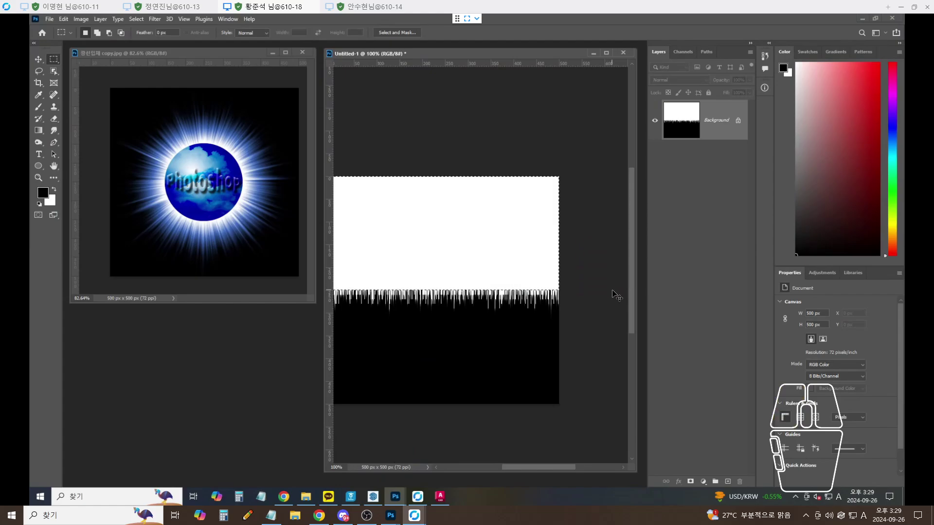
key(ctrl+d)
key(ctrl+minus)
drag(538, 202, 371, 281)
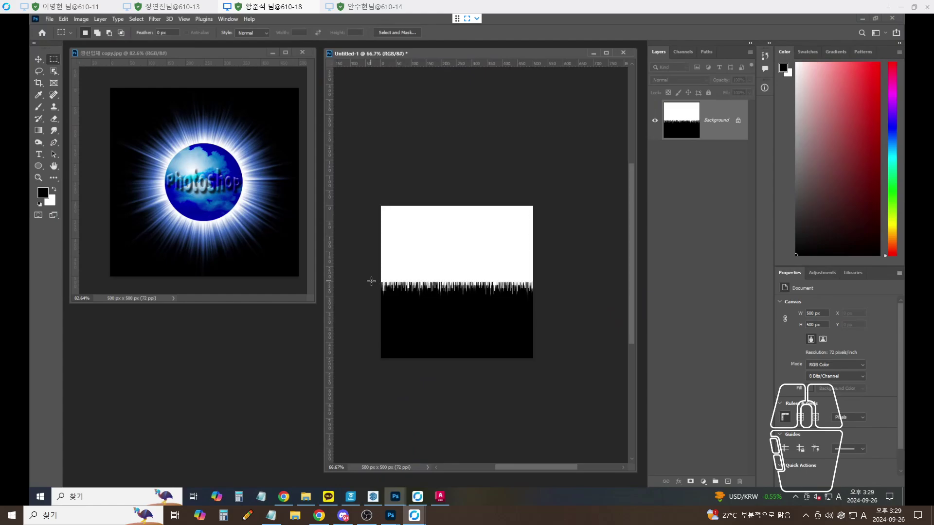
Apply Polar Coordinates to turn the striped band into a spiky white circle.
click(154, 19)
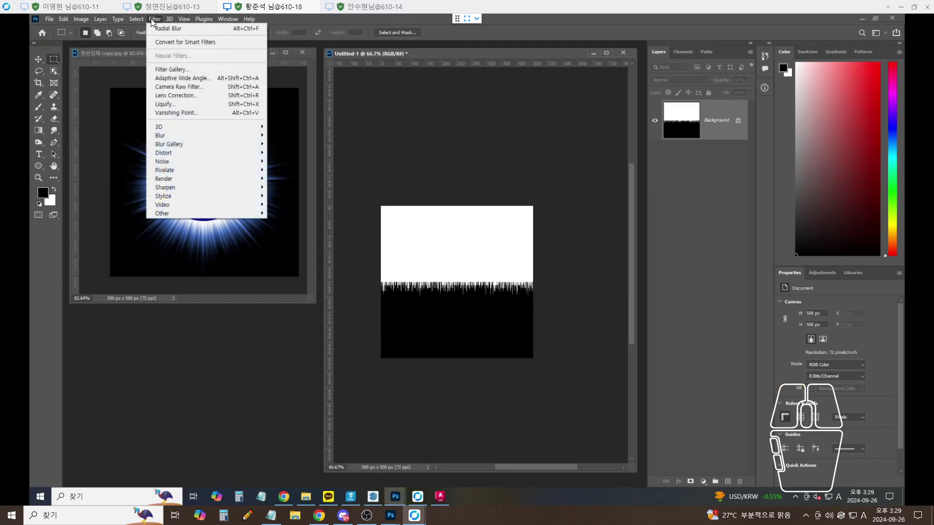
mouse_move(254, 172)
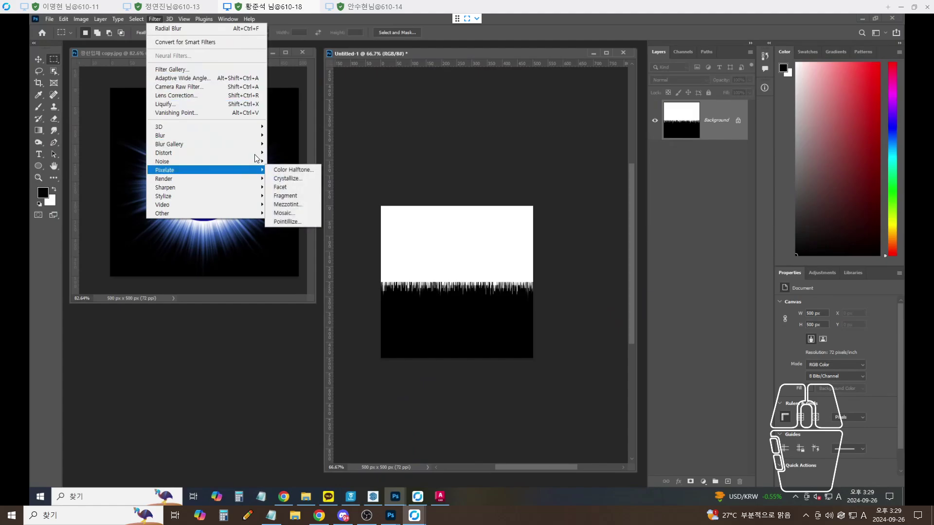
mouse_move(257, 153)
click(281, 170)
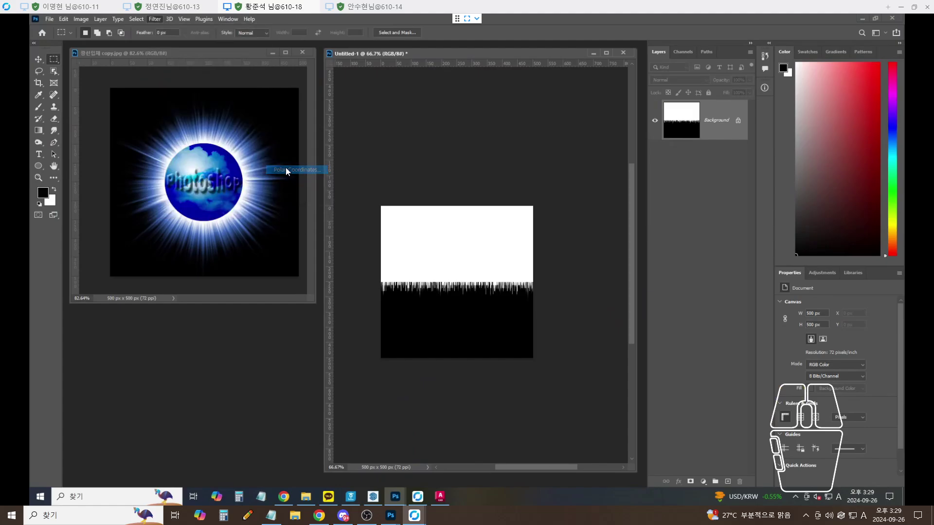
click(526, 138)
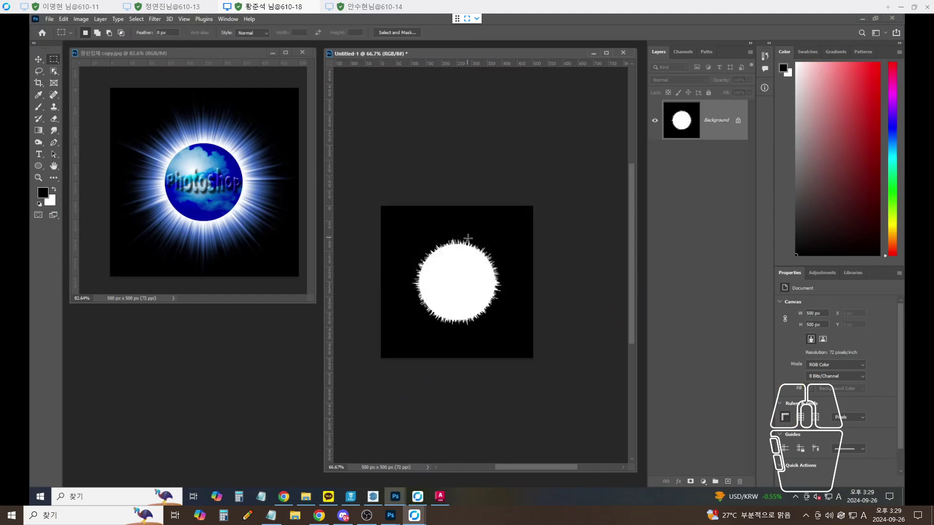
key(ctrl+plus)
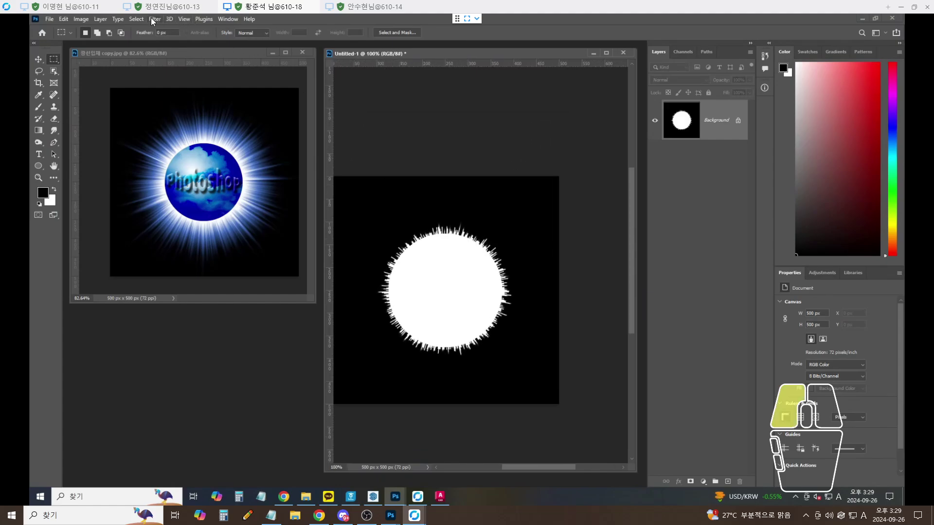
Apply a Zoom Radial Blur (Best, 100) and repeat it with Ctrl+Alt+F.
click(155, 19)
mouse_move(217, 185)
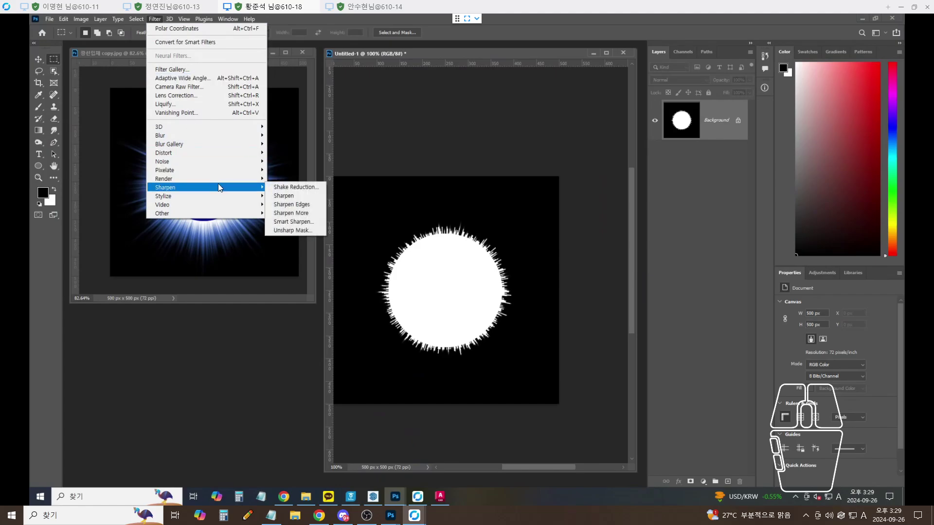
mouse_move(259, 158)
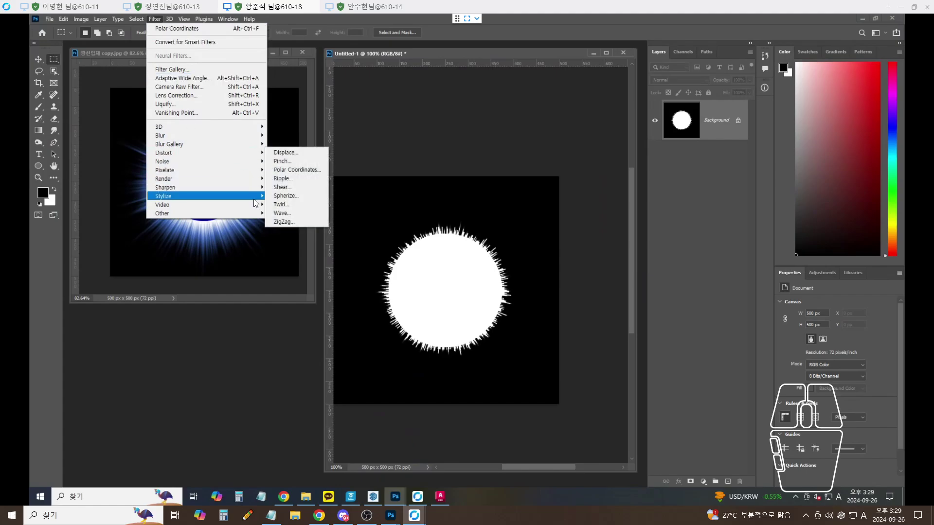
mouse_move(258, 136)
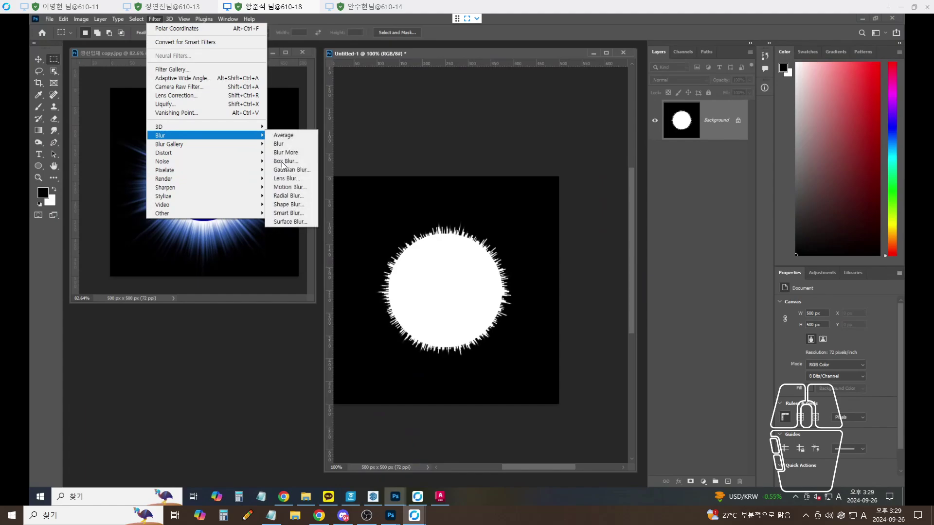
click(290, 196)
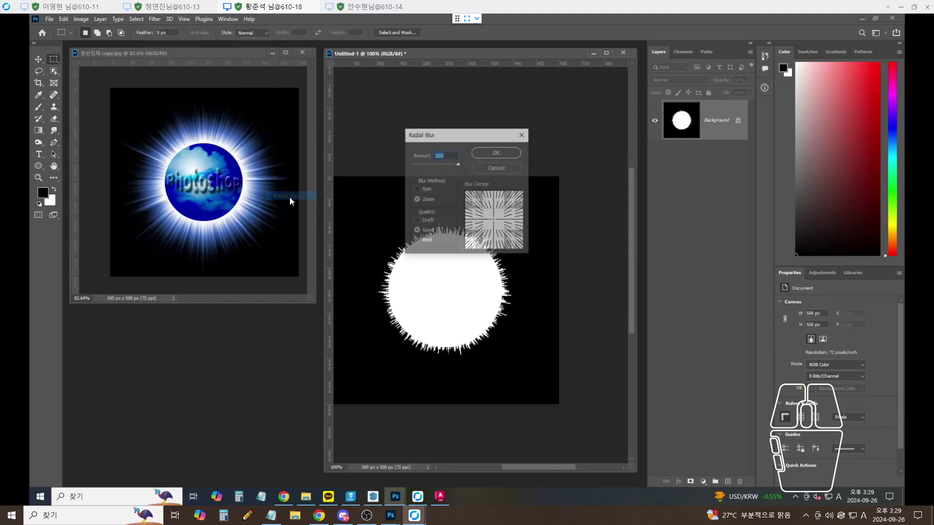
click(429, 239)
click(504, 151)
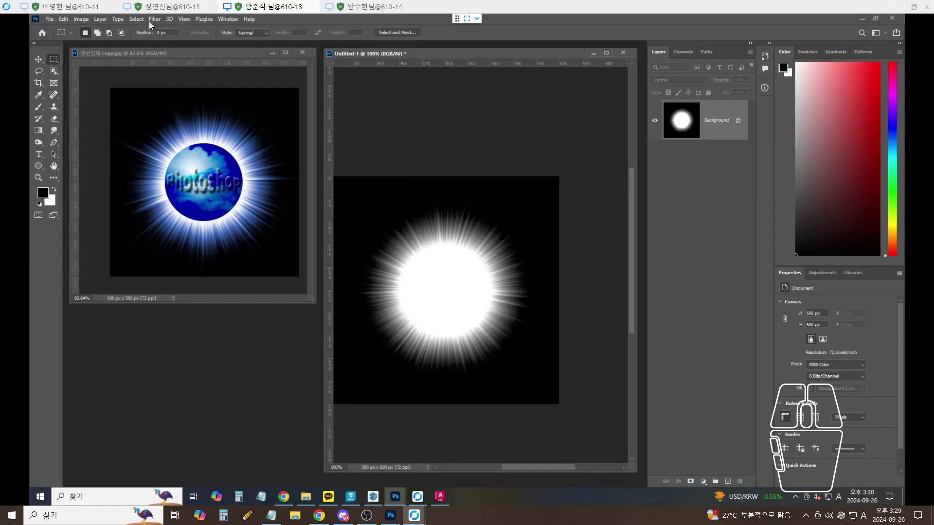
key(ctrl+alt+f)
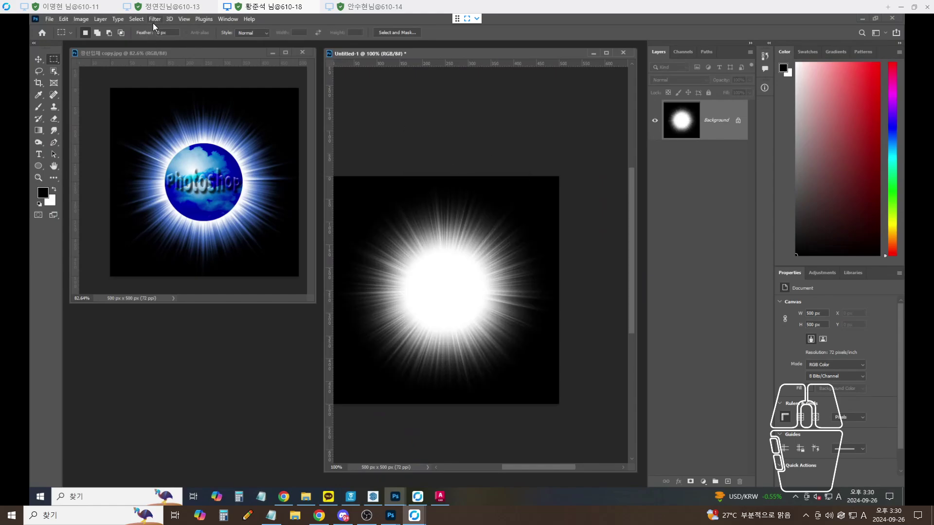
Colorize the burst with hue 222 and saturation 55, then zoom in.
key(ctrl+u)
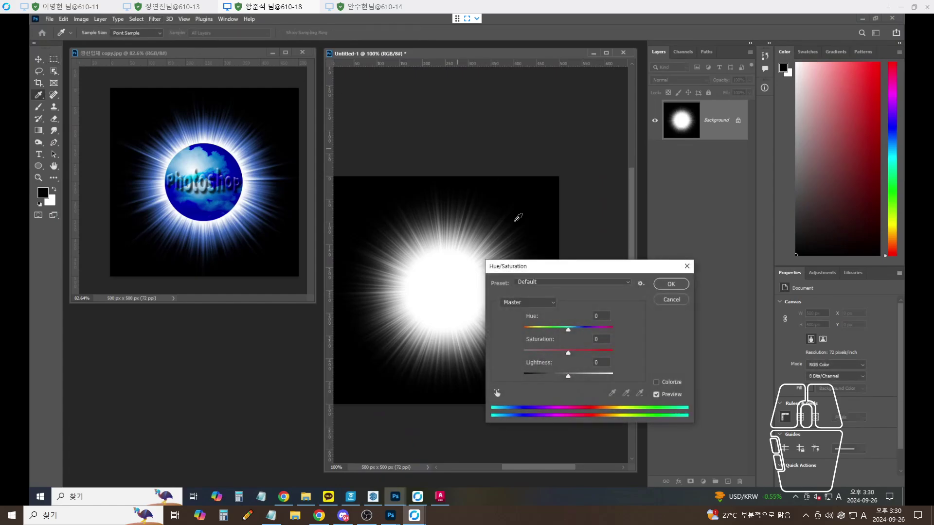
click(656, 382)
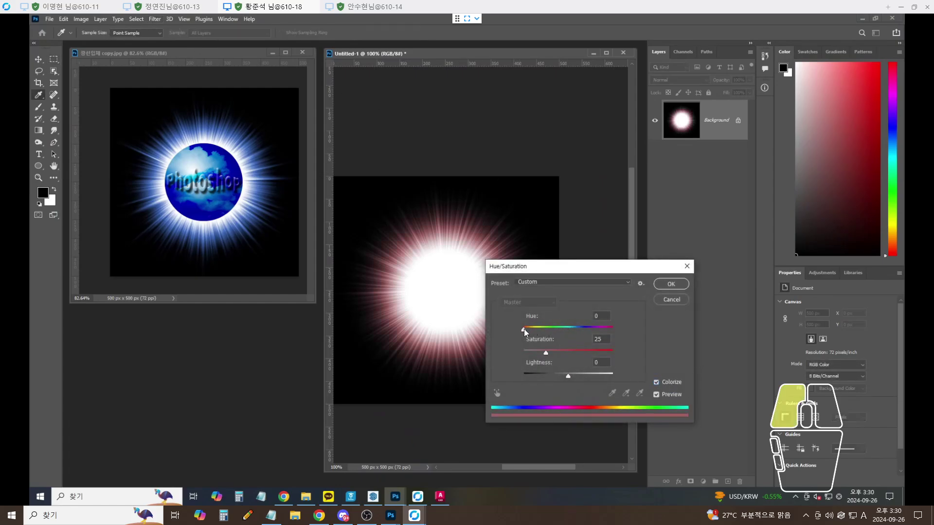
drag(525, 329, 580, 333)
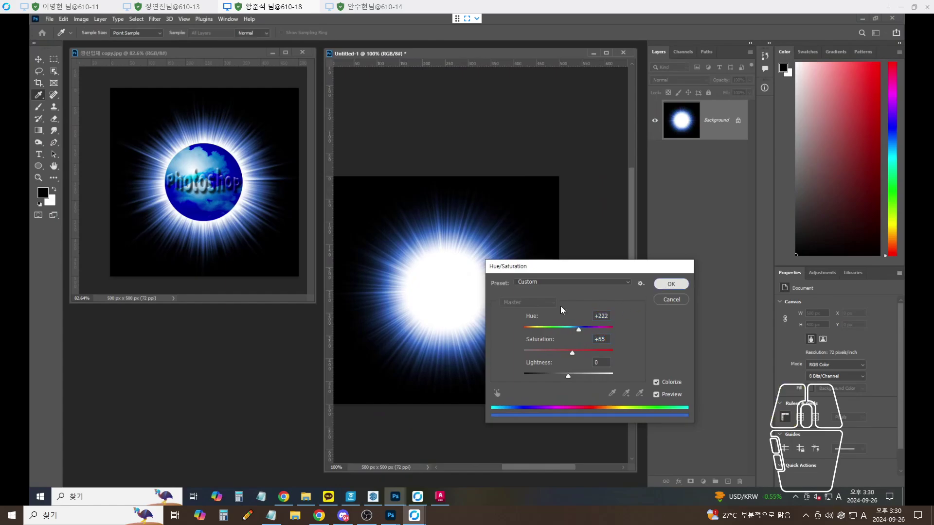
key(Return)
scroll(464, 324, up, 3)
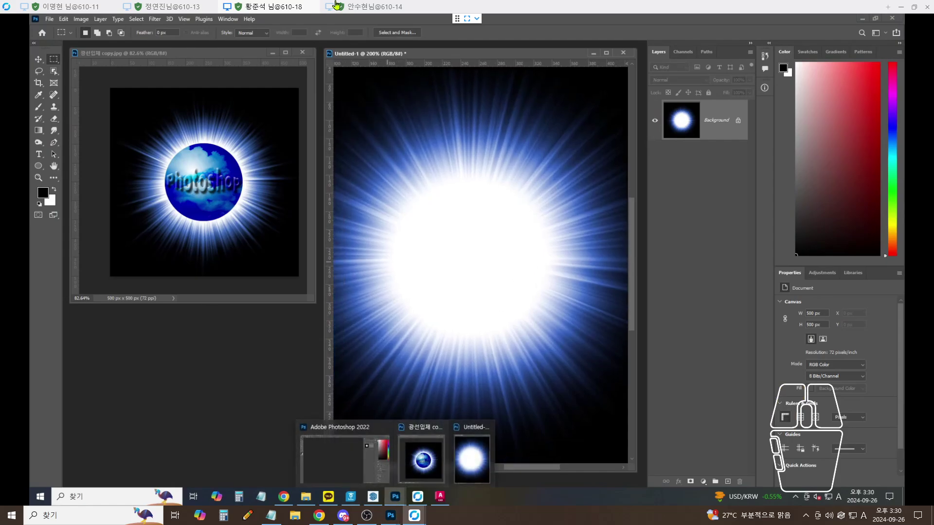
On the student's screen, scale the Ellipse 1 blue circle down to about 187 px.
click(362, 7)
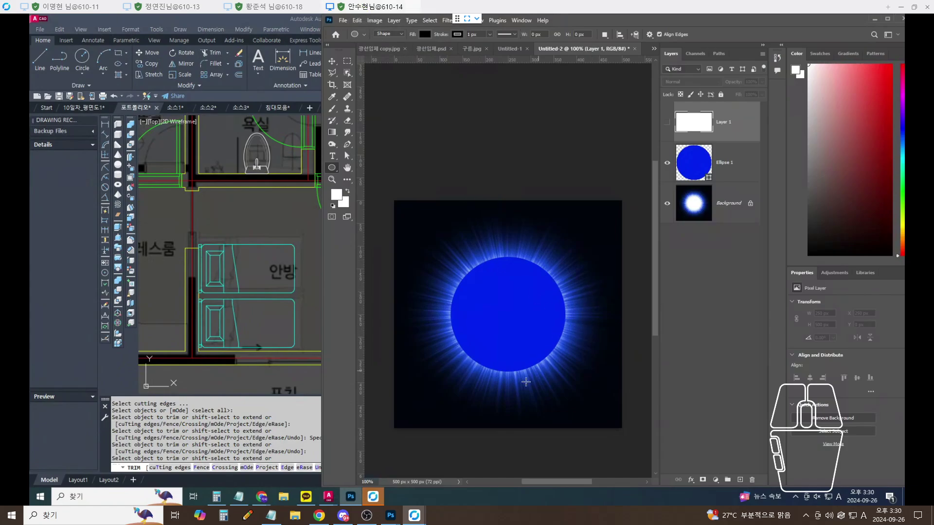
key(v)
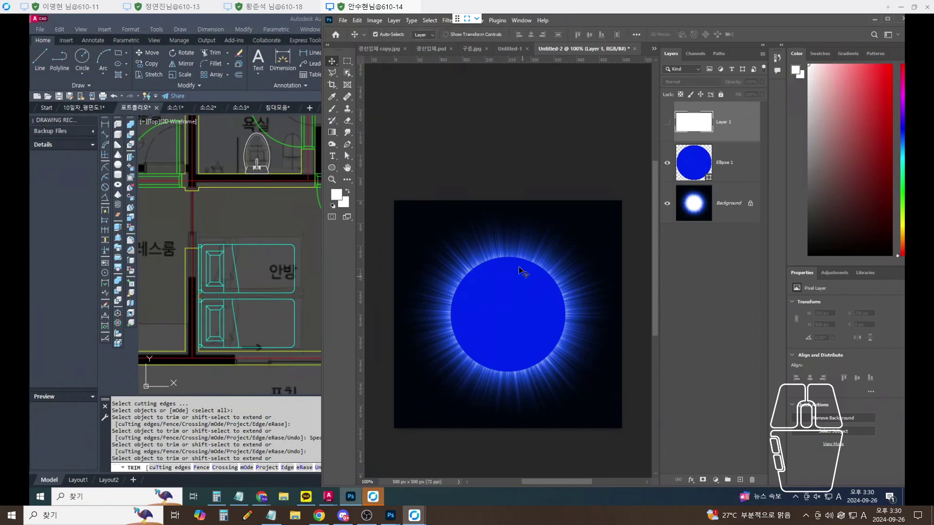
click(493, 301)
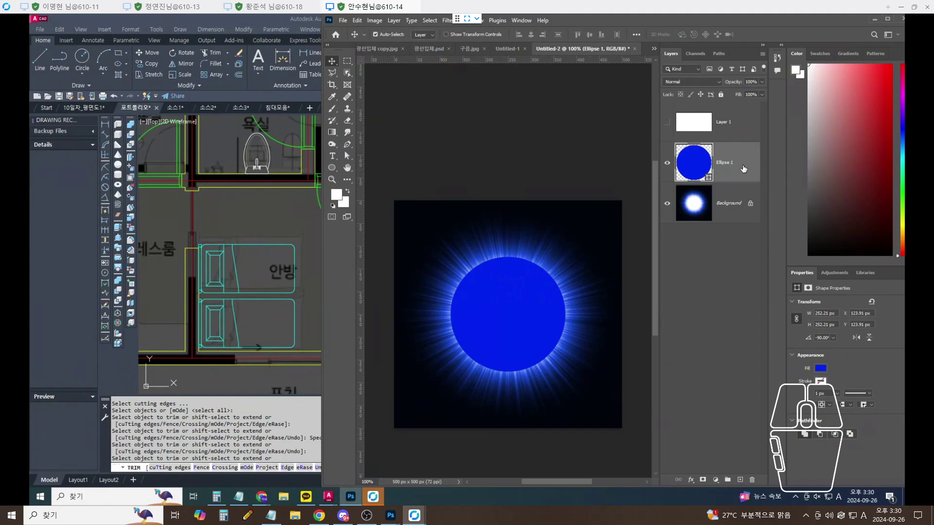
key(ctrl+t)
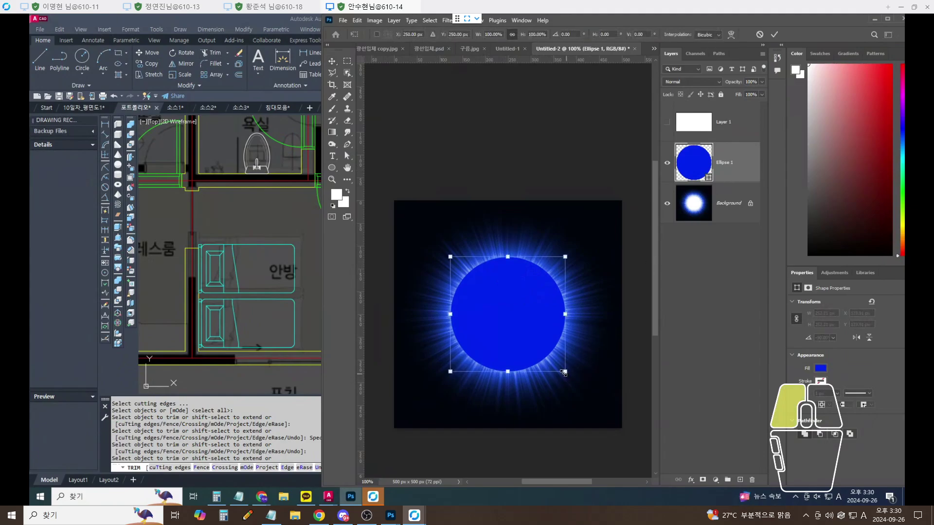
mouse_move(564, 373)
mouse_down()
mouse_move(547, 356)
mouse_move(559, 360)
mouse_up()
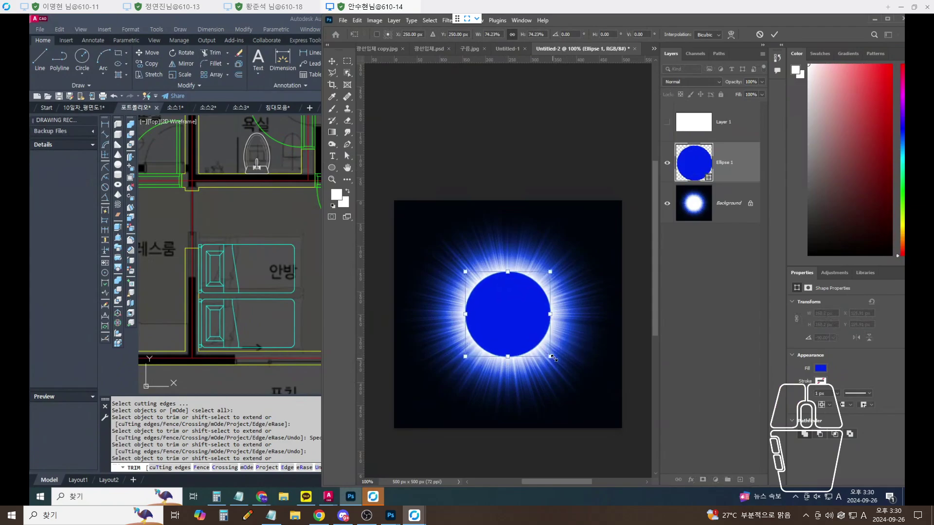
key(Return)
mouse_move(391, 516)
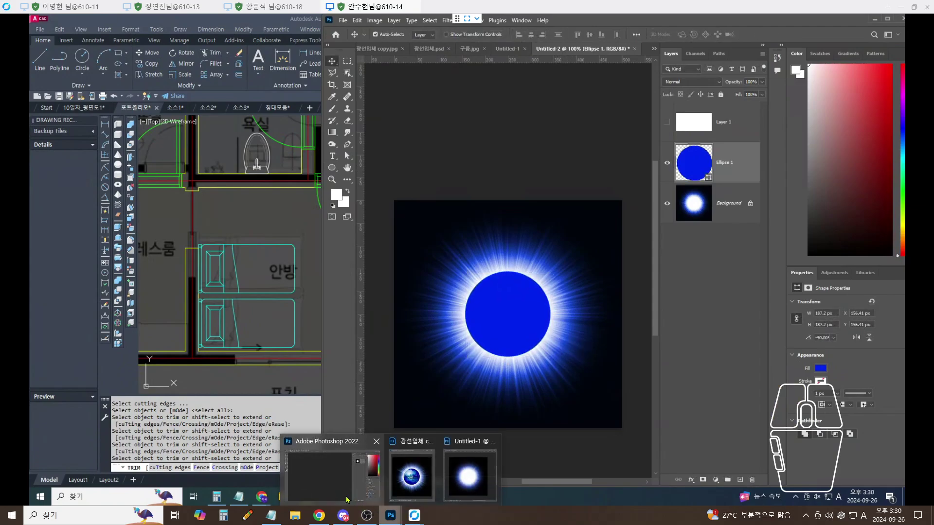
click(355, 503)
Draw a blue circle out from the burst's centre and enlarge it to 173 × 173 px.
click(10, 163)
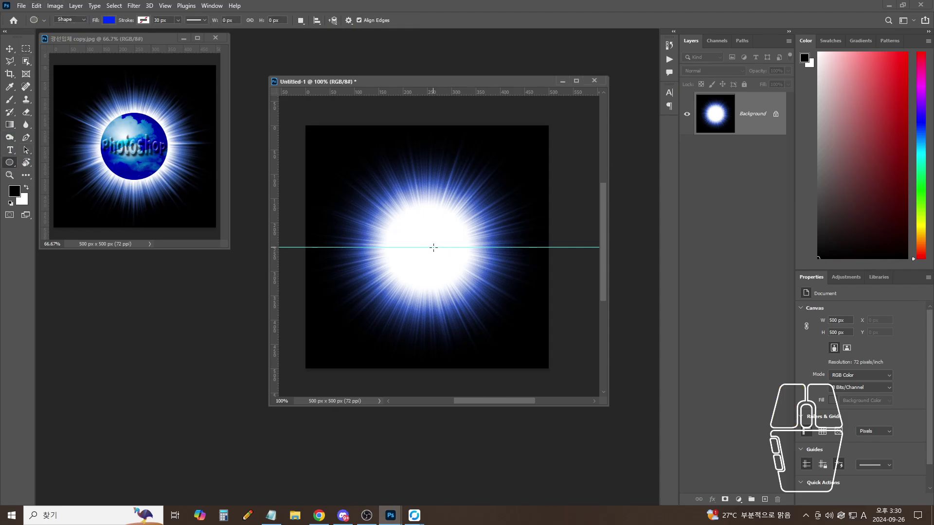
drag(429, 247, 468, 286)
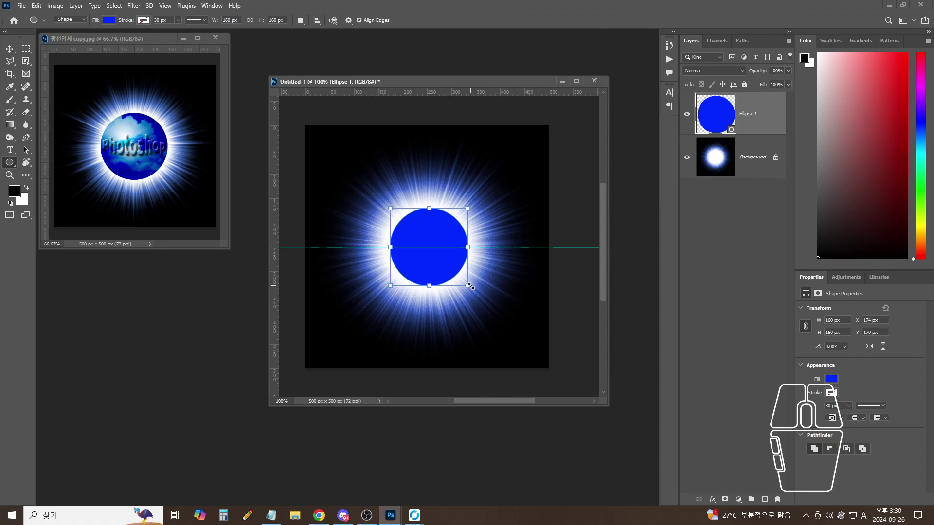
key(ctrl+z)
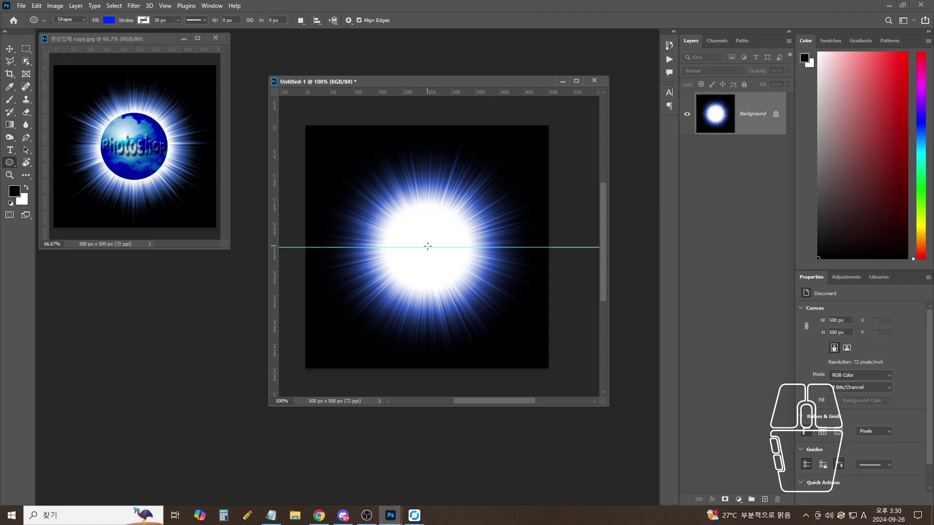
drag(428, 246, 468, 286)
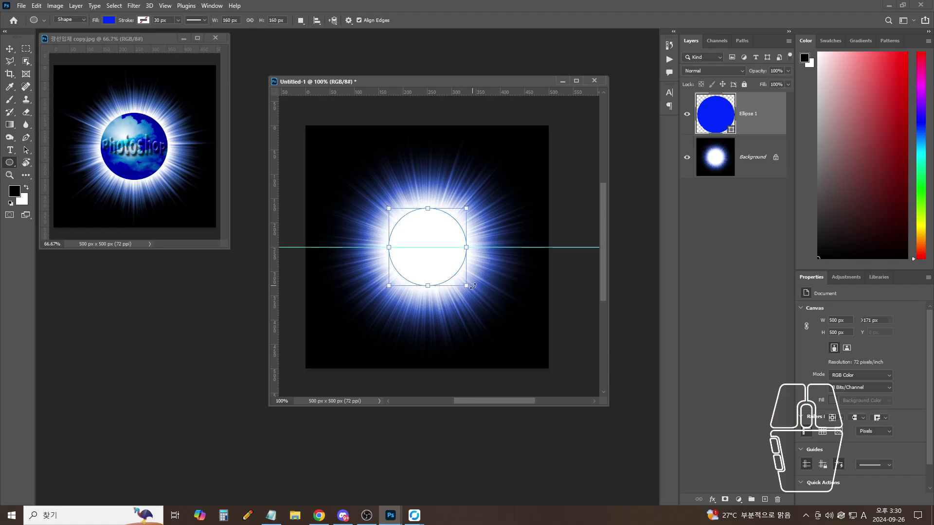
key(ctrl+plus)
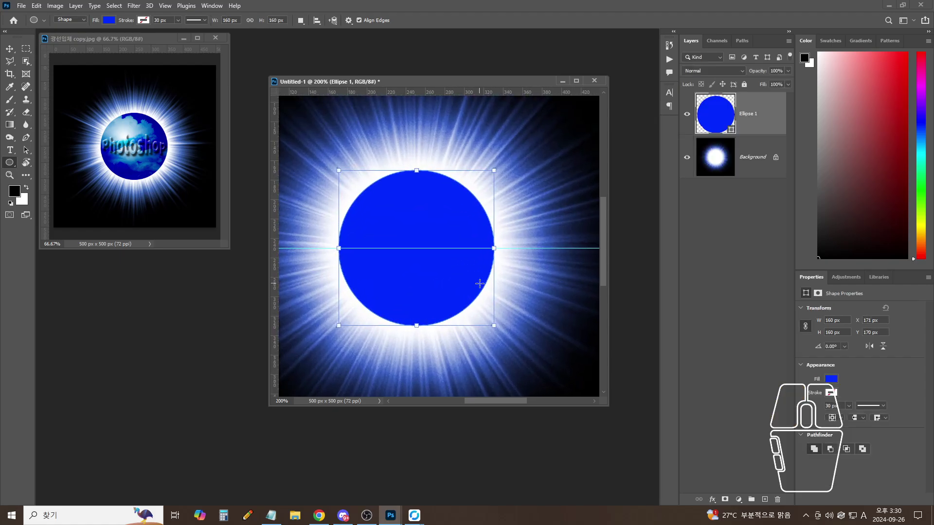
drag(494, 327, 500, 334)
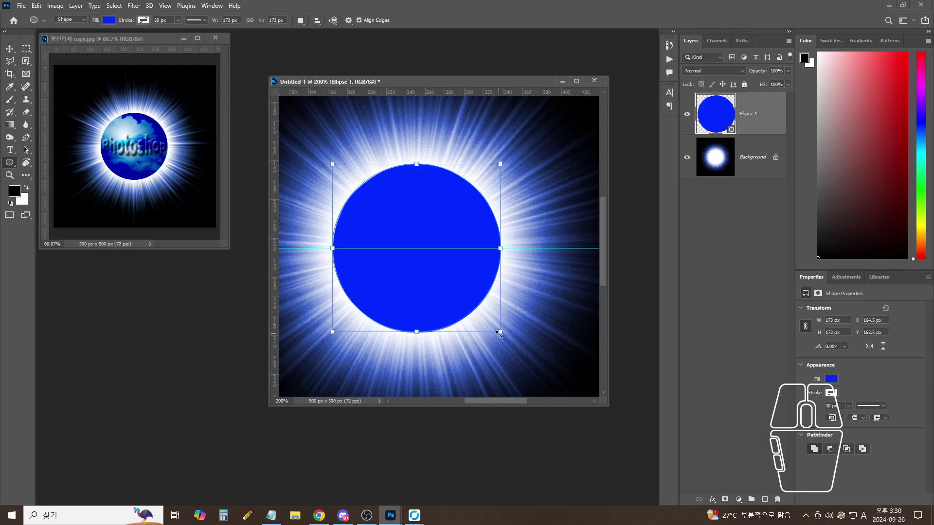
key(Return)
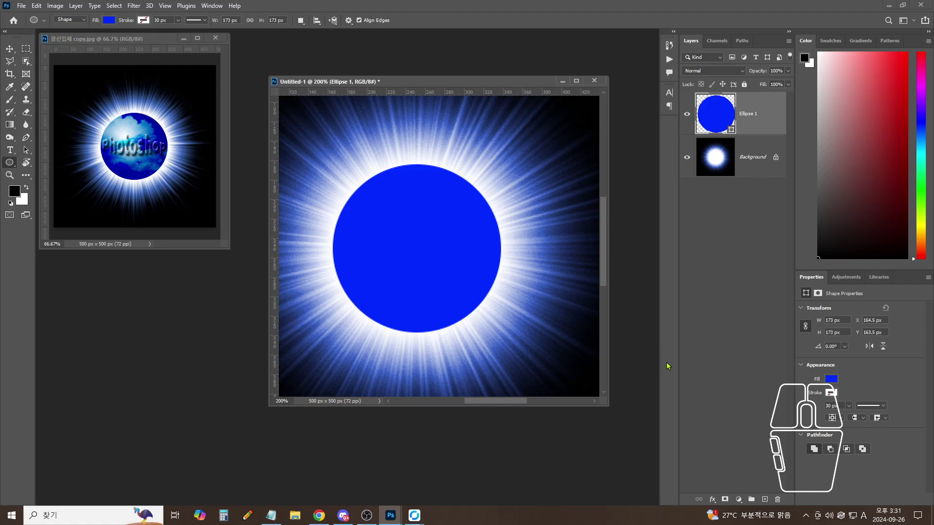
Add a radial Gradient Overlay to the ellipse and drag its bright centre toward the circle's middle.
click(711, 501)
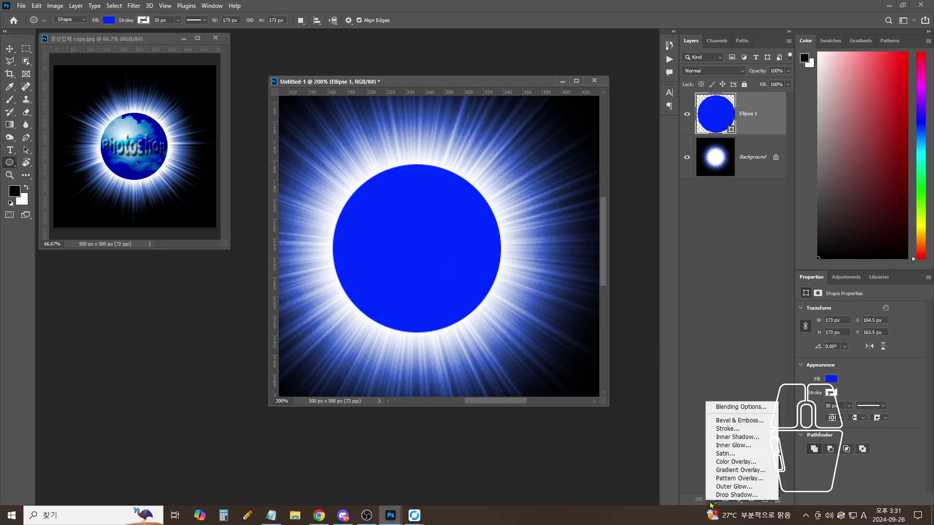
click(739, 470)
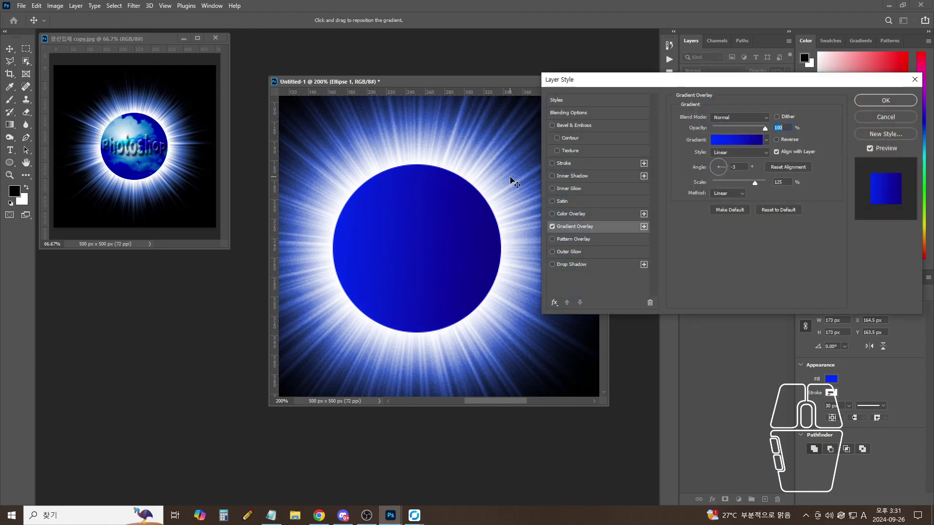
click(738, 152)
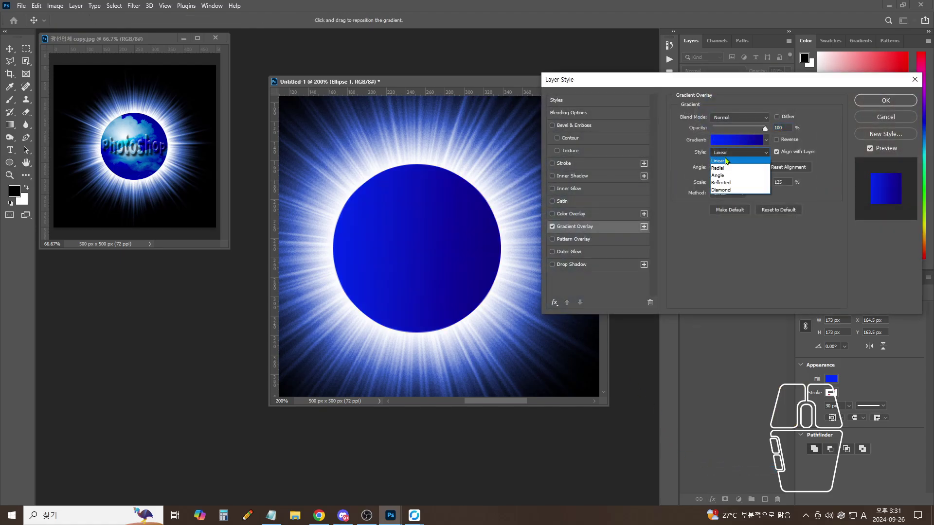
click(725, 162)
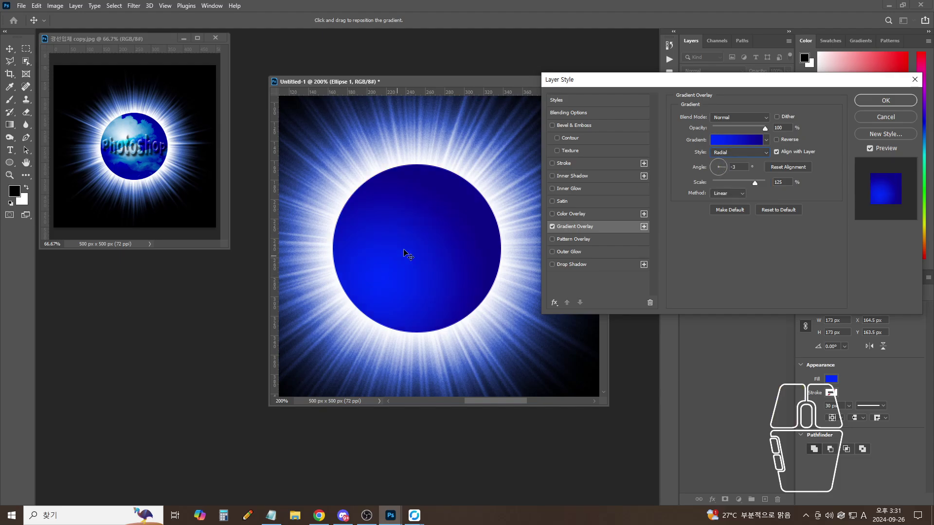
mouse_move(408, 254)
mouse_down()
mouse_move(431, 235)
mouse_move(396, 285)
mouse_move(409, 267)
mouse_move(448, 261)
mouse_move(421, 243)
mouse_move(422, 253)
mouse_up()
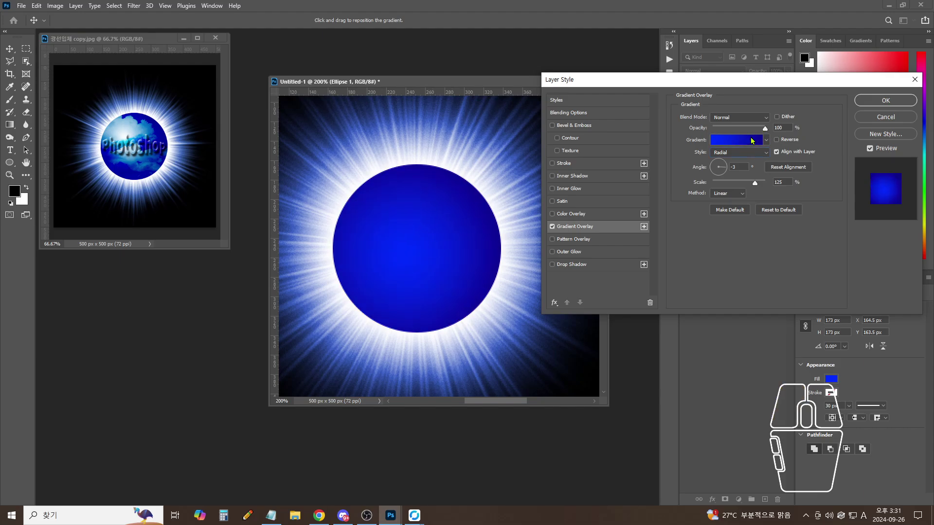
click(752, 141)
Try cyan and deeper blue hues for the gradient's first colour stop.
double_click(567, 221)
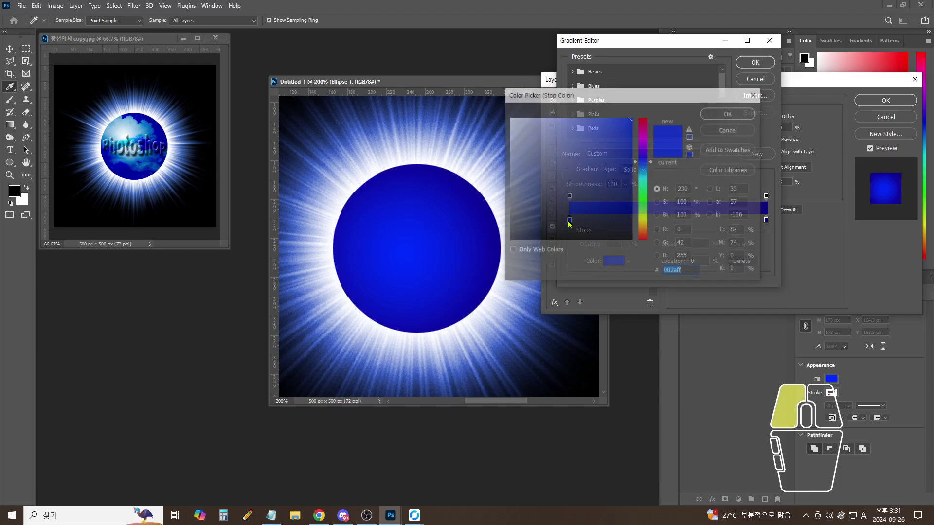
click(644, 181)
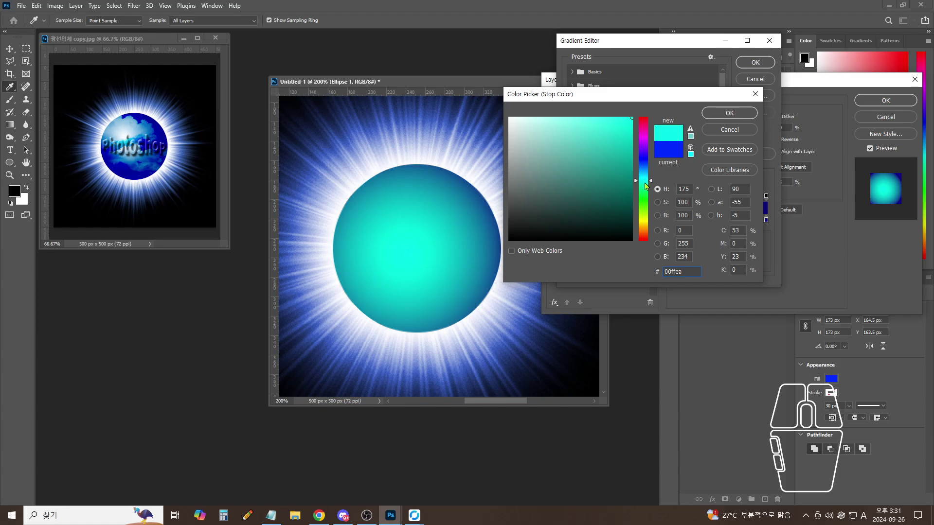
drag(651, 182, 652, 172)
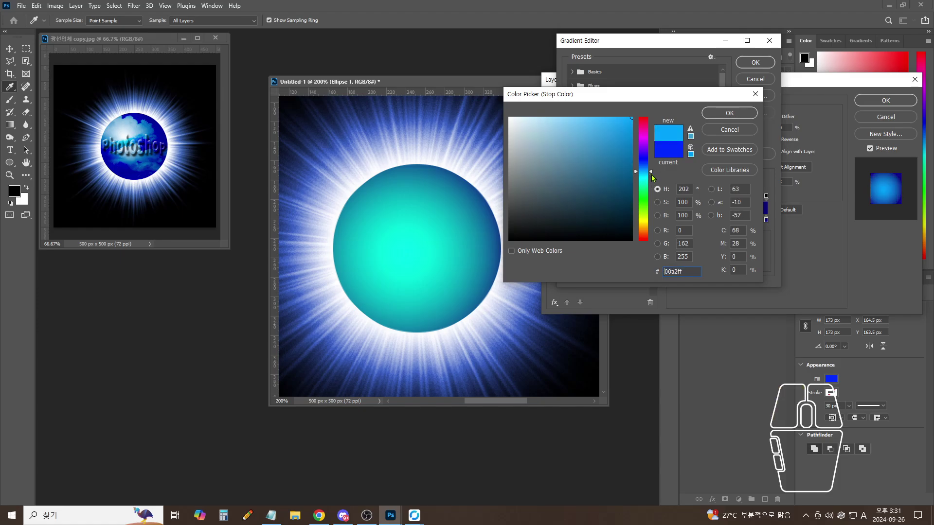
click(650, 176)
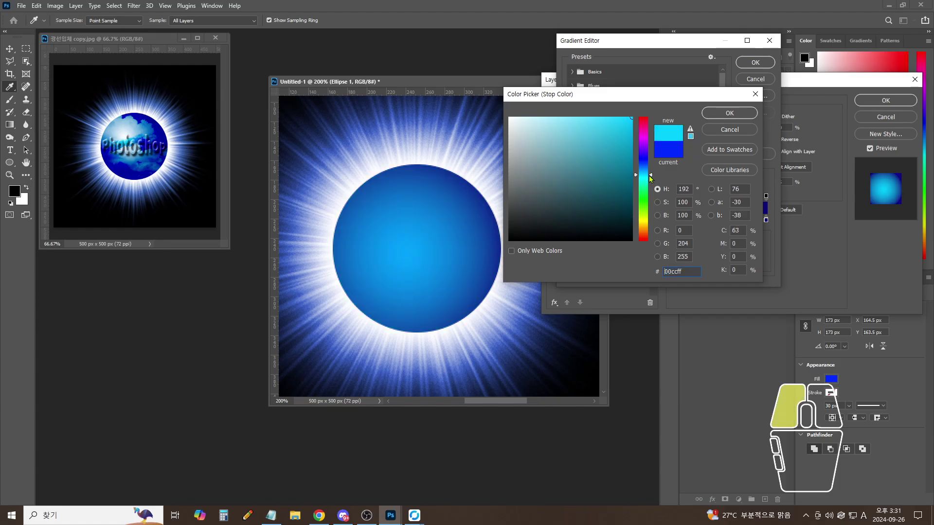
click(651, 173)
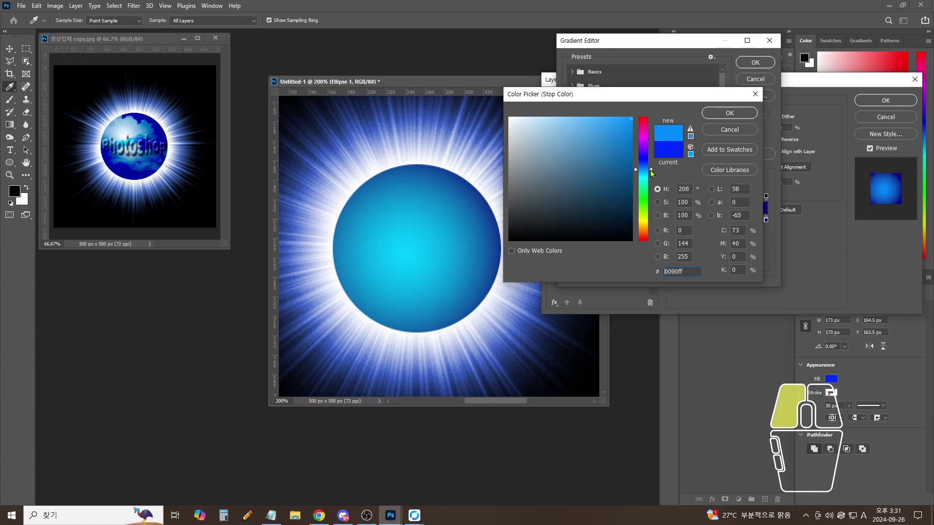
click(652, 173)
click(652, 173)
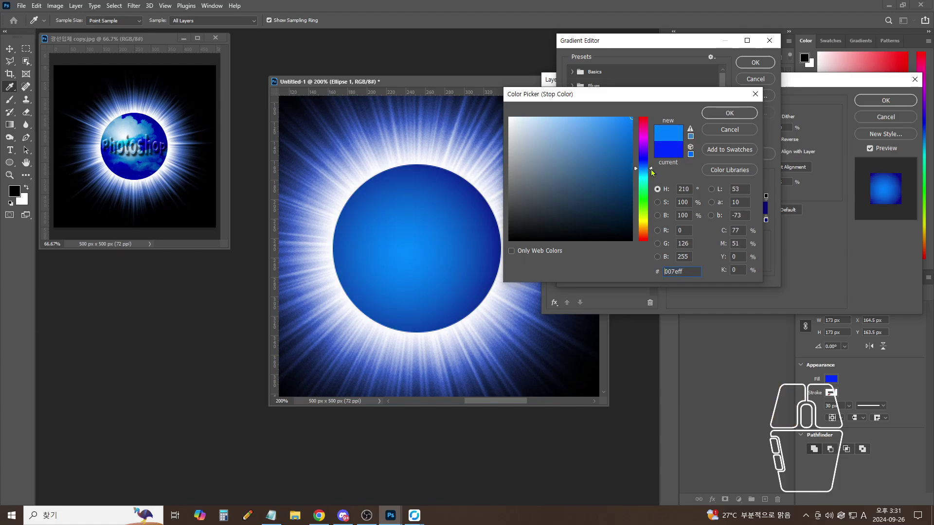
click(651, 171)
click(651, 167)
click(652, 175)
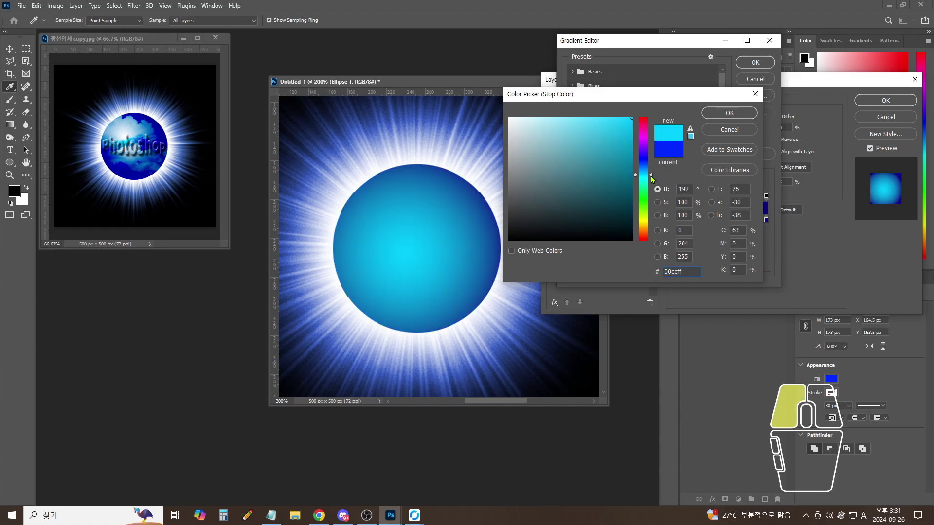
click(652, 178)
click(652, 176)
drag(652, 178, 652, 176)
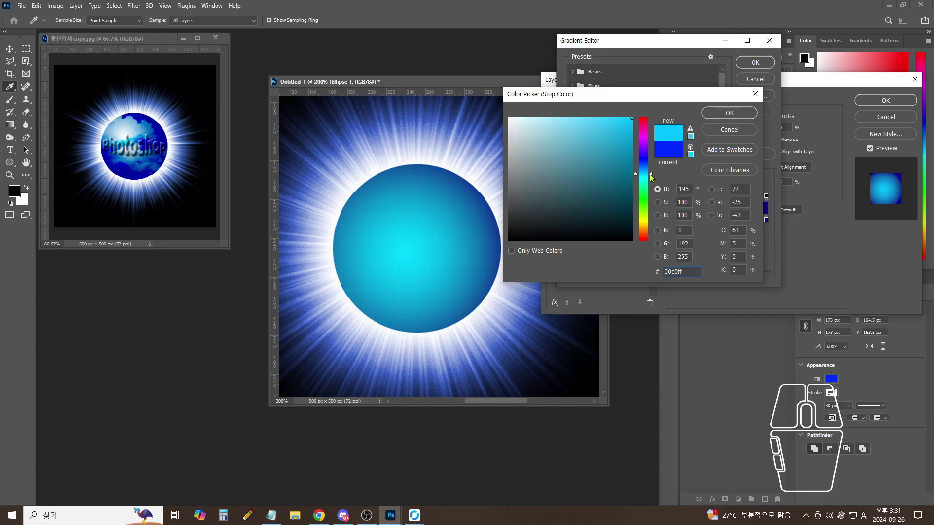
Set the first stop to teal 006b98 and keep the end stop dark navy.
text(0084c2)
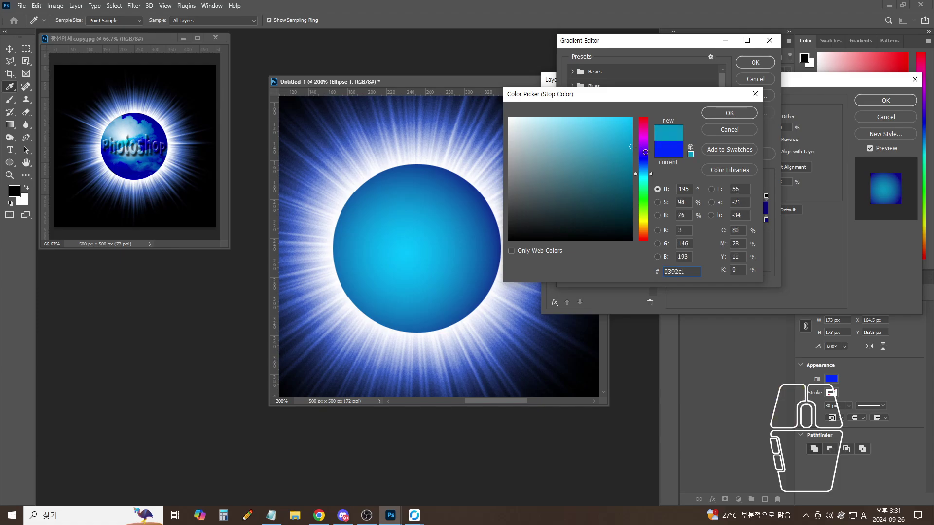
click(652, 170)
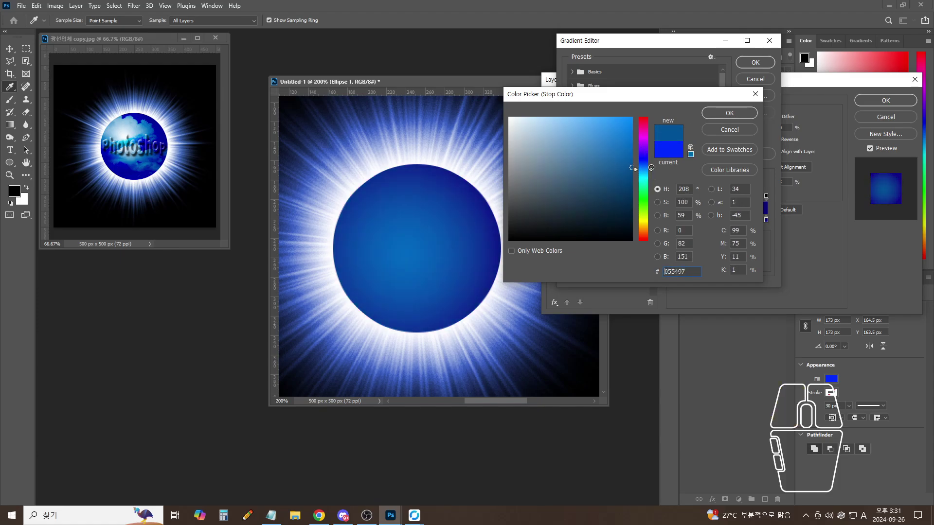
click(632, 170)
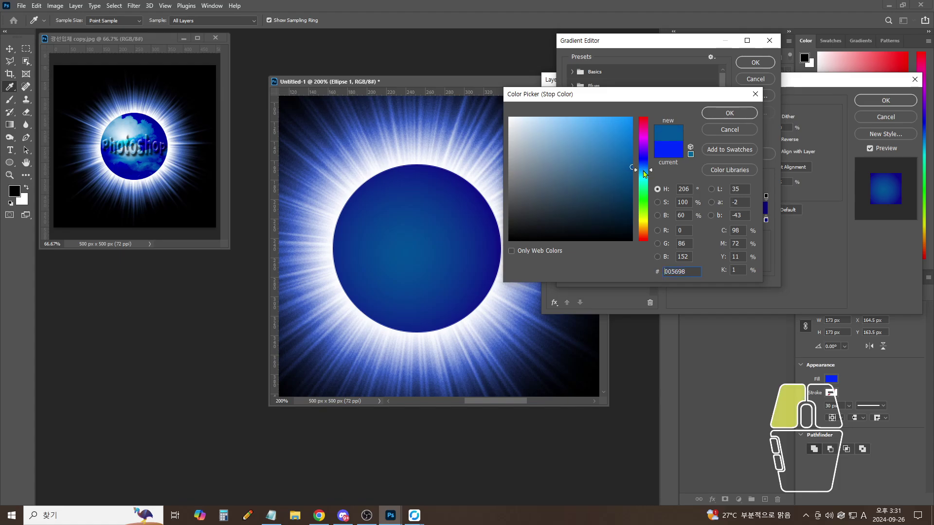
click(645, 173)
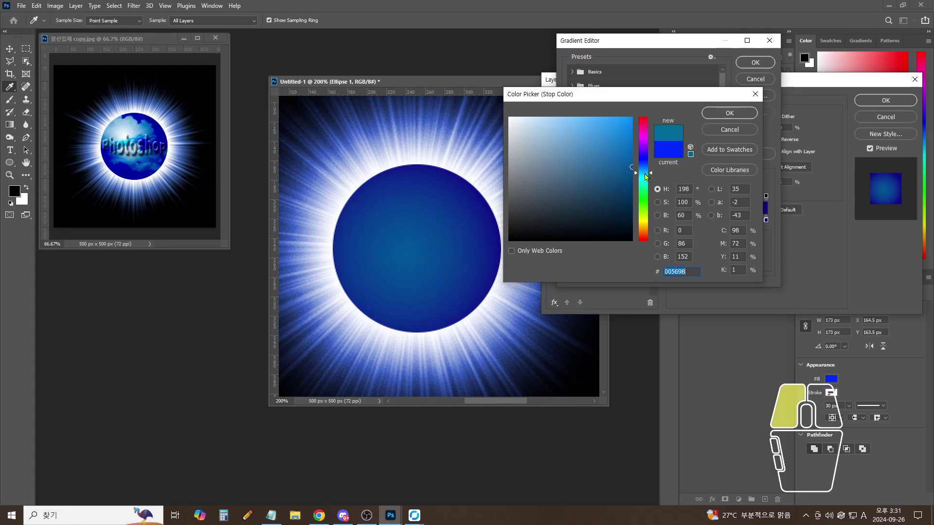
click(729, 113)
double_click(766, 221)
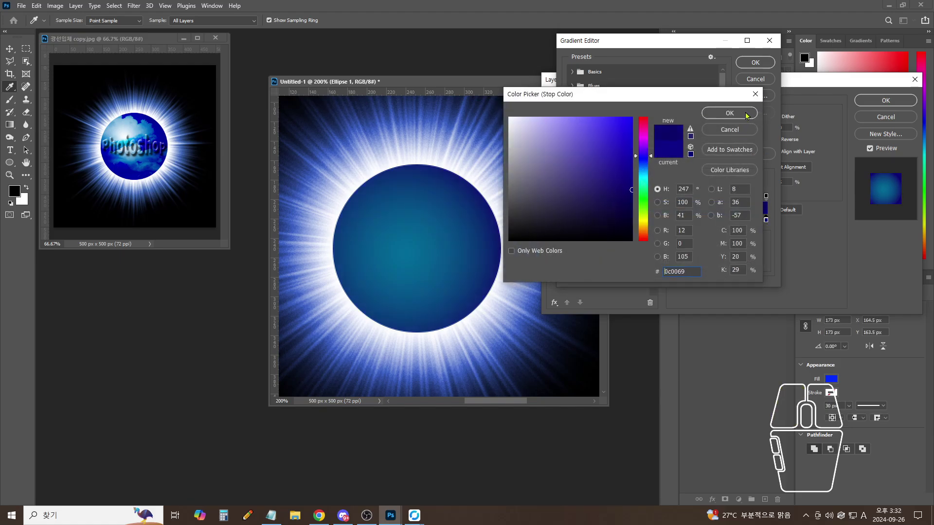
click(744, 116)
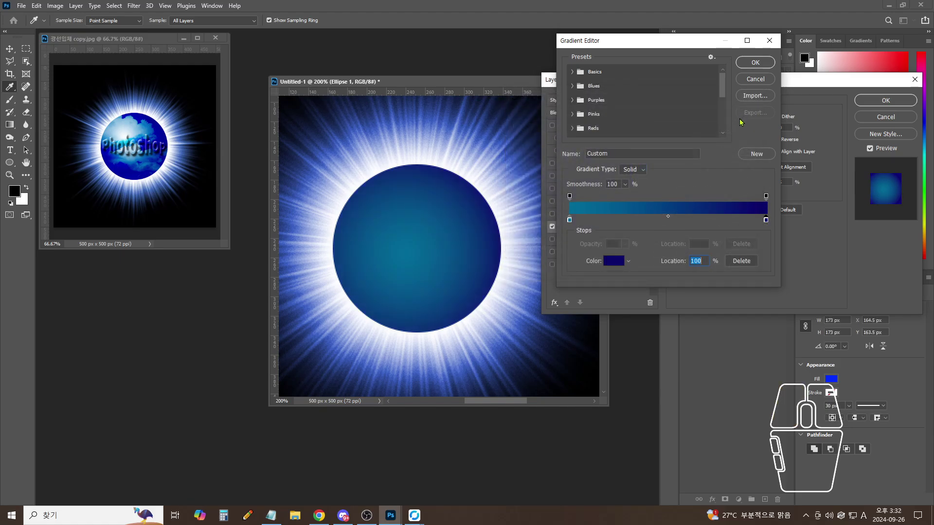
Try pale blue, periwinkle and teal colours for the gradient's first stop.
double_click(570, 220)
drag(578, 205, 560, 117)
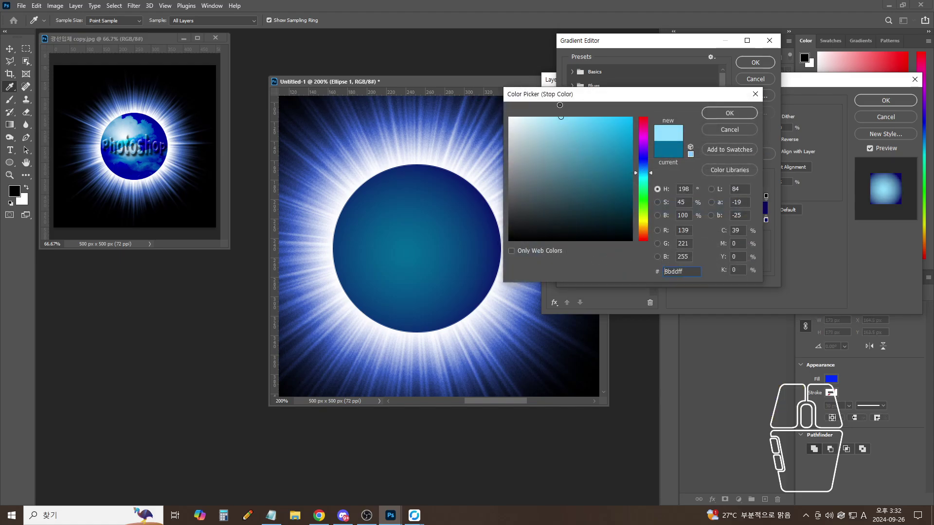
click(735, 115)
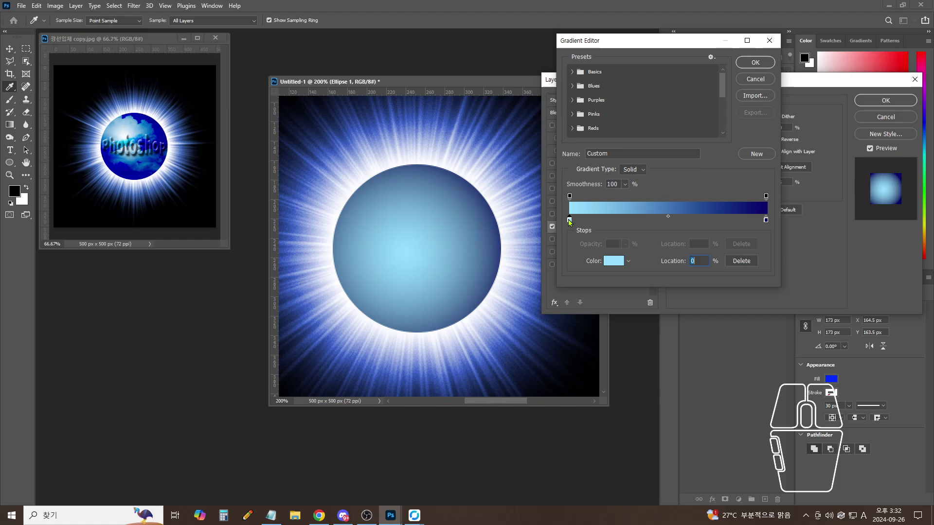
double_click(570, 221)
drag(566, 147, 554, 113)
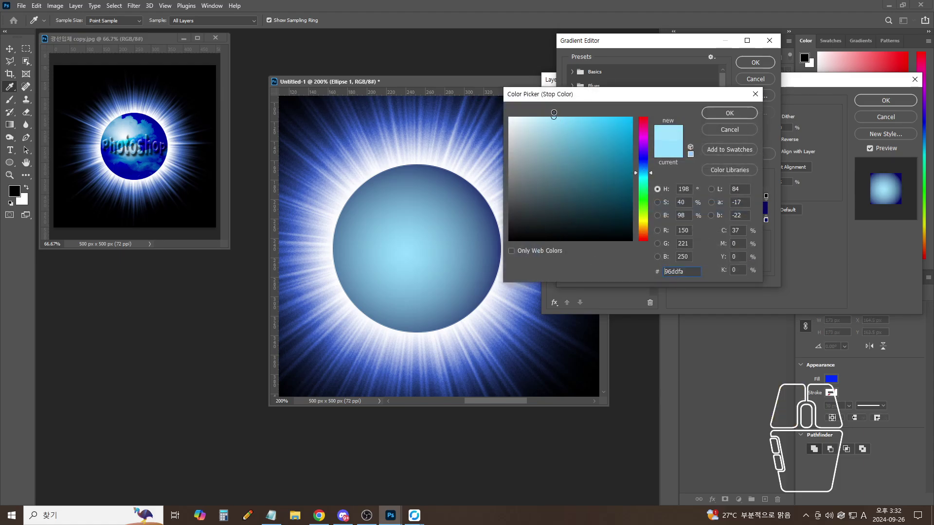
click(645, 177)
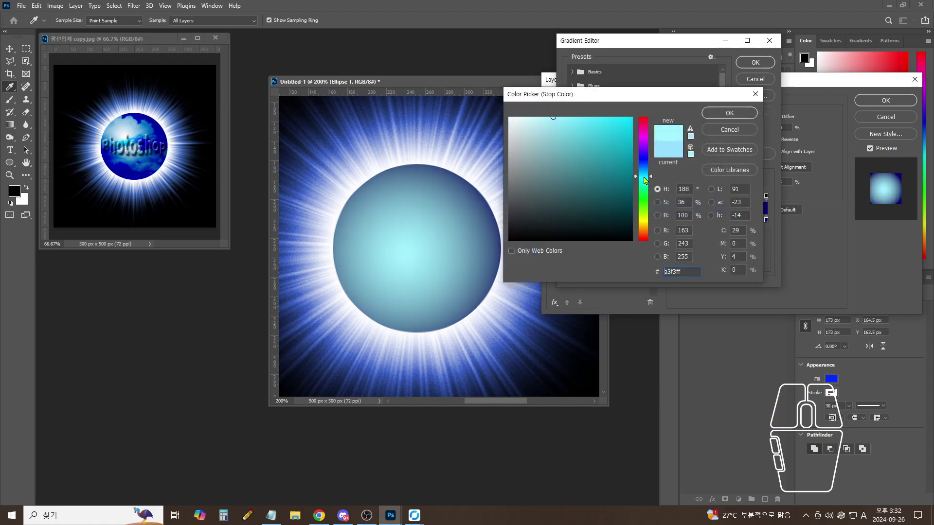
click(645, 164)
click(646, 161)
click(646, 159)
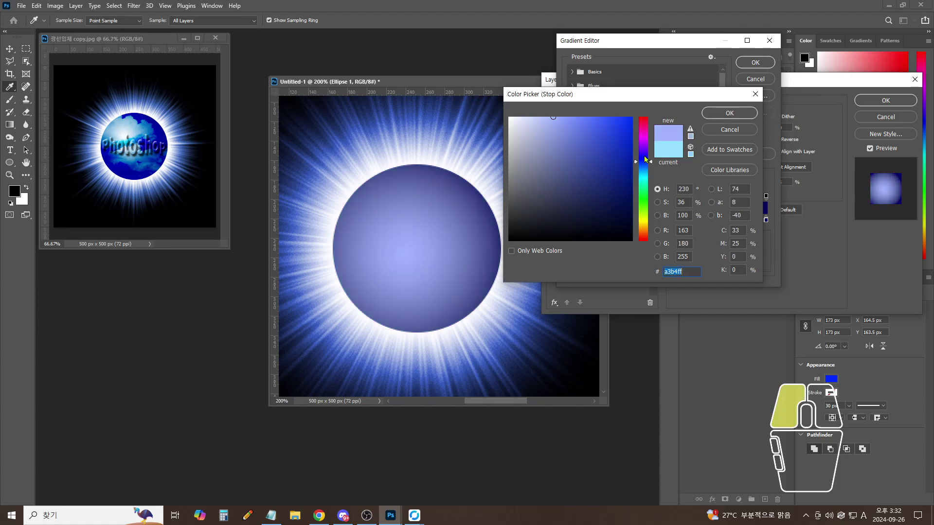
drag(646, 159, 644, 182)
click(576, 148)
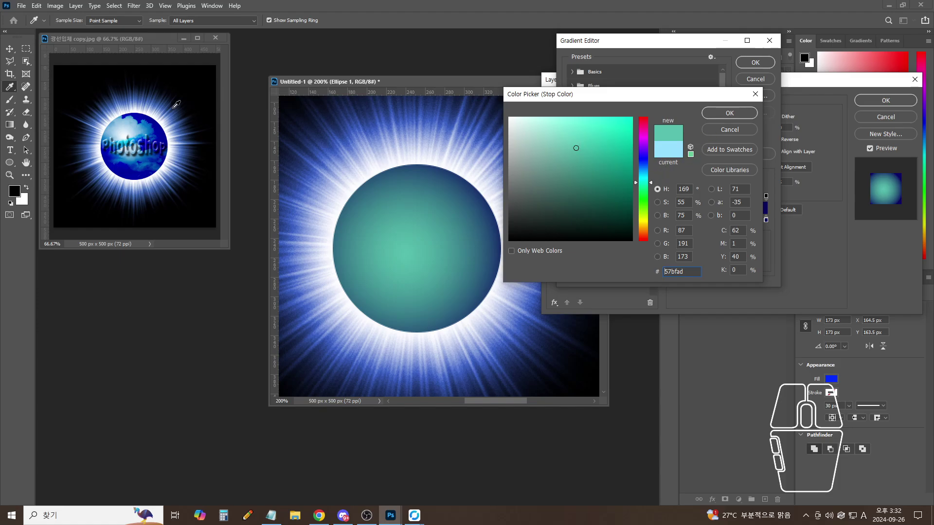
Sample the reference globe's cyan and set the first stop to H 190, S 85, B 100.
click(128, 140)
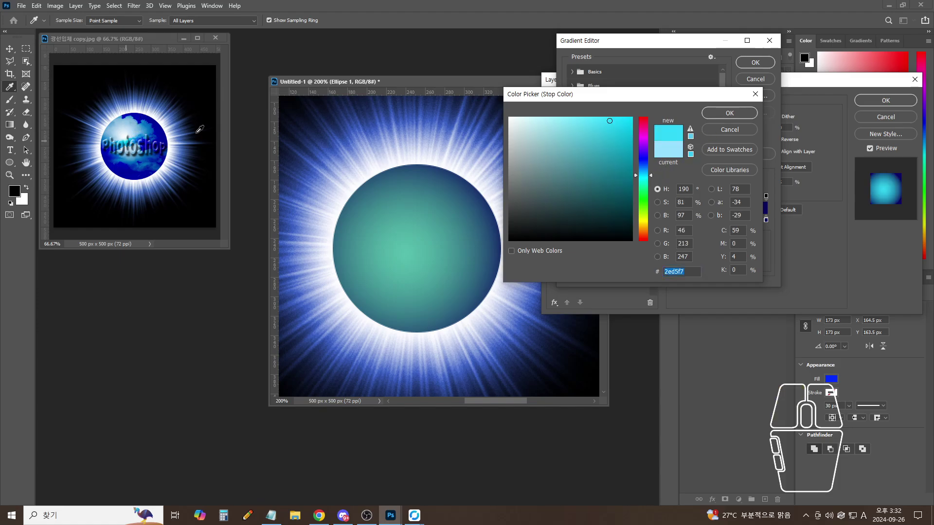
drag(608, 126, 610, 115)
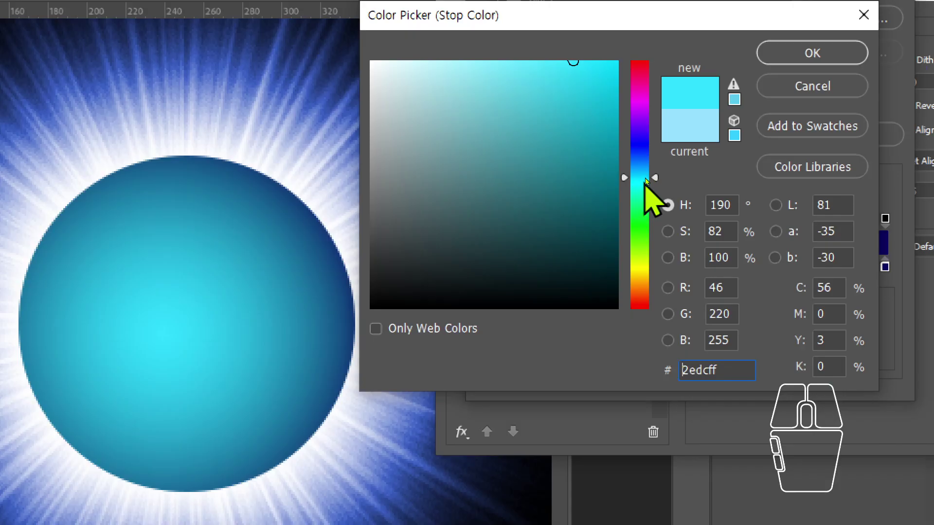
drag(641, 182, 644, 177)
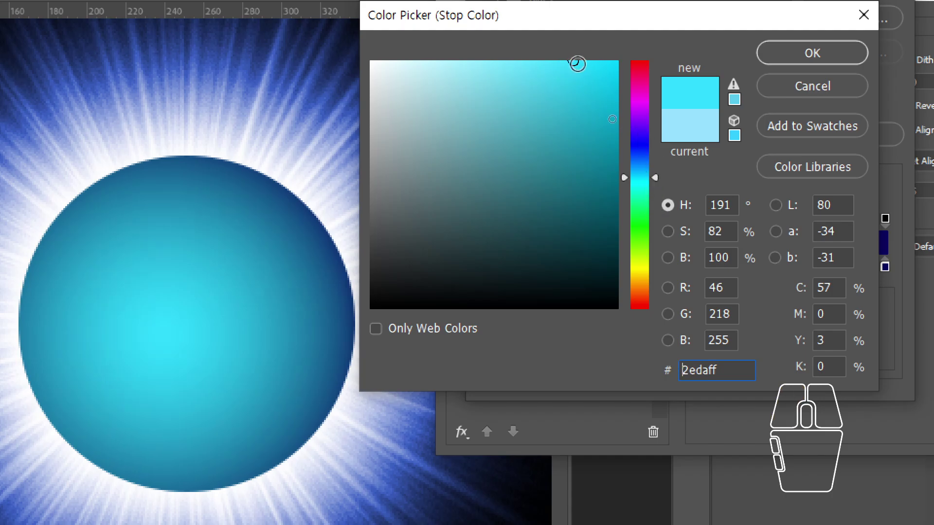
click(580, 61)
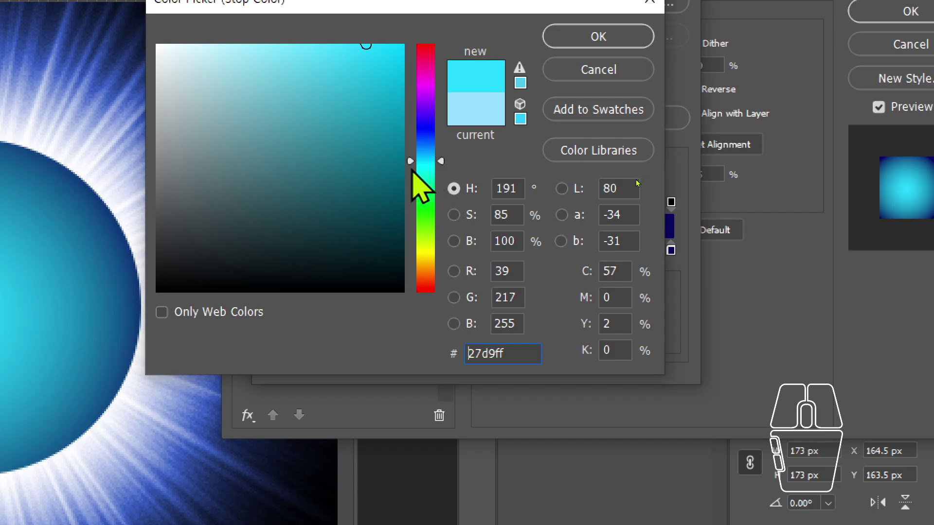
drag(368, 51, 365, 43)
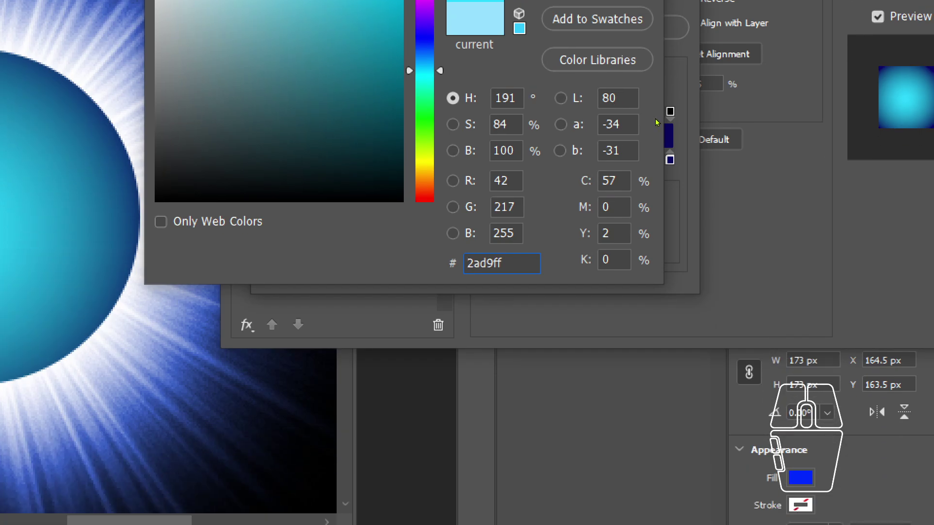
click(516, 188)
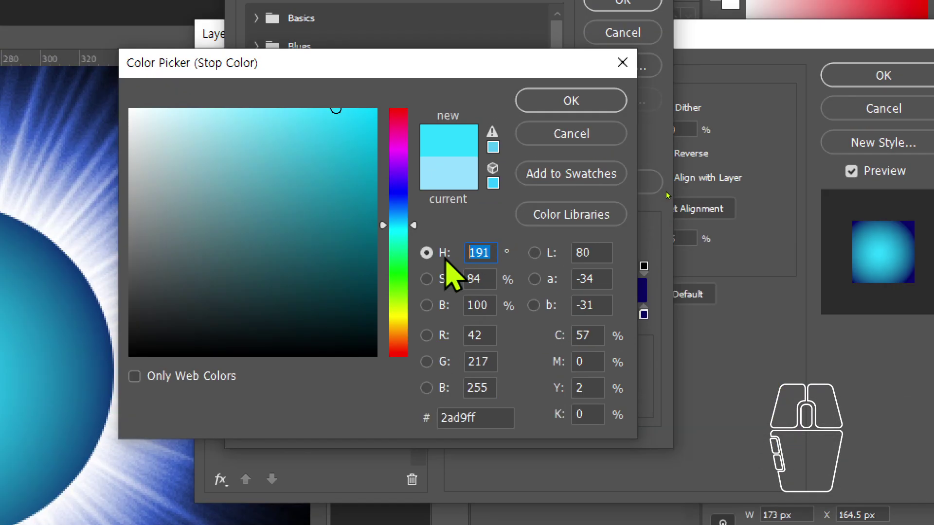
text(190)
key(Tab)
text(85)
key(Tab)
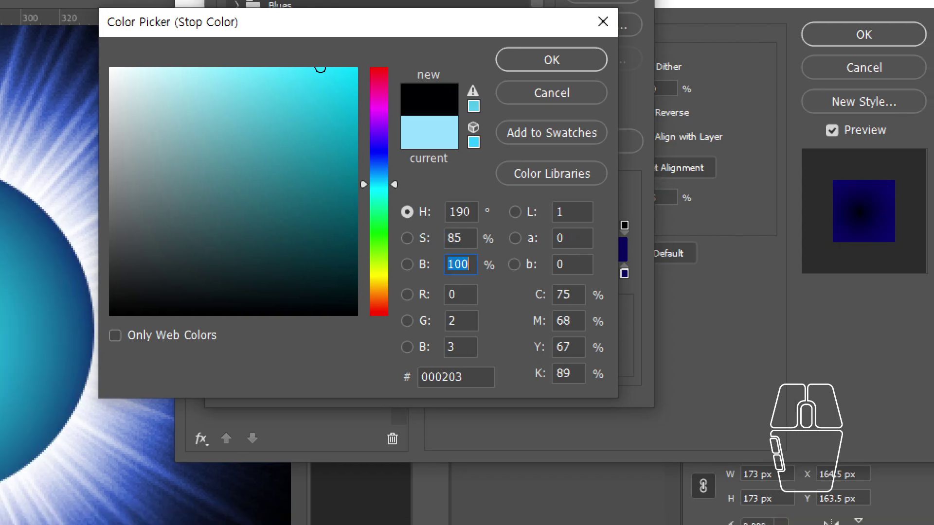
text(100)
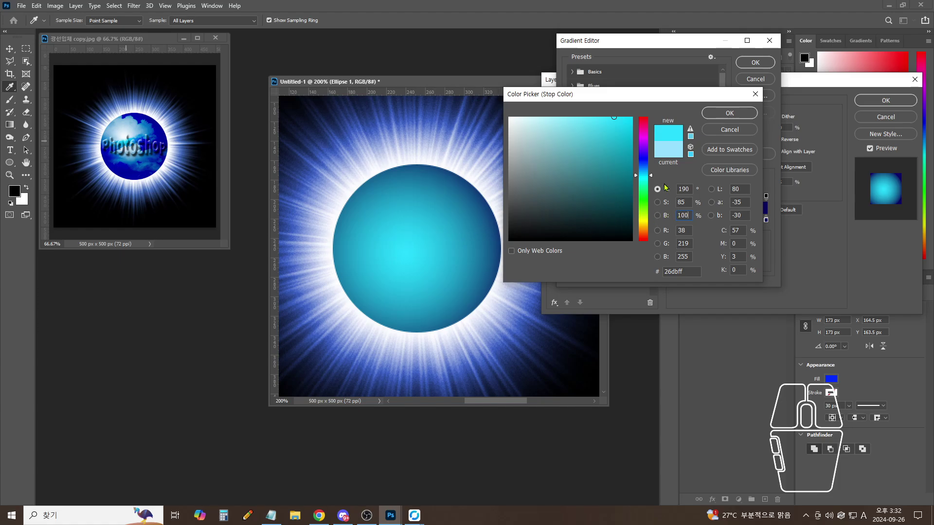
click(741, 116)
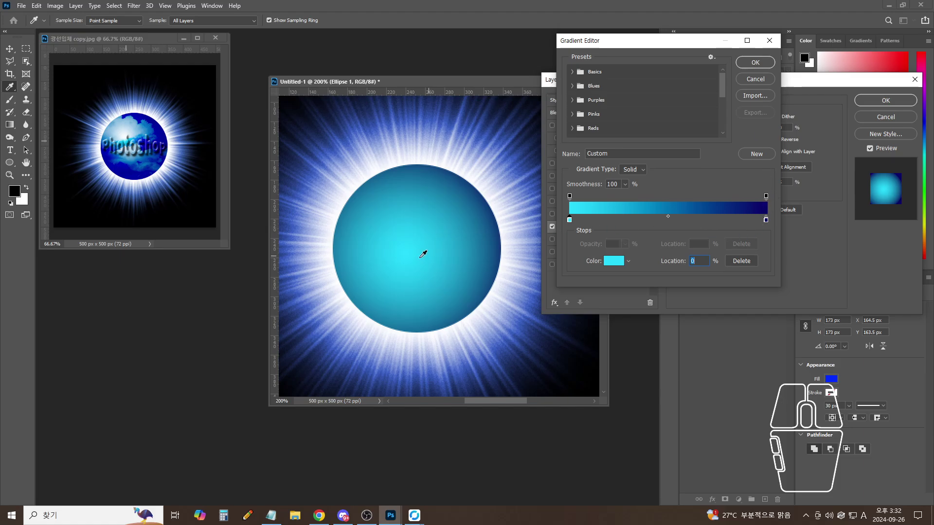
Move the blend midpoint to 36% and add cyan and navy stops near 40%.
click(668, 217)
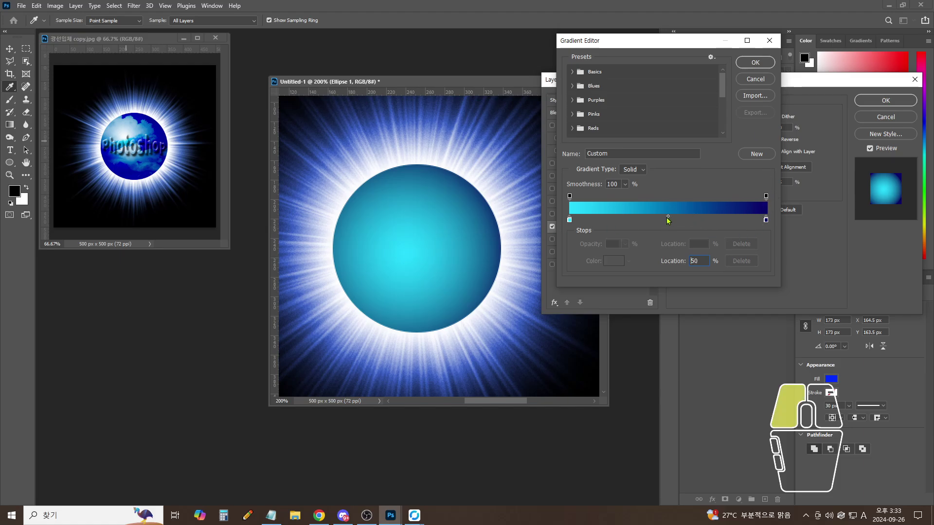
mouse_move(667, 219)
mouse_down()
mouse_move(614, 223)
mouse_move(649, 222)
mouse_move(654, 244)
mouse_move(670, 224)
mouse_up()
click(626, 222)
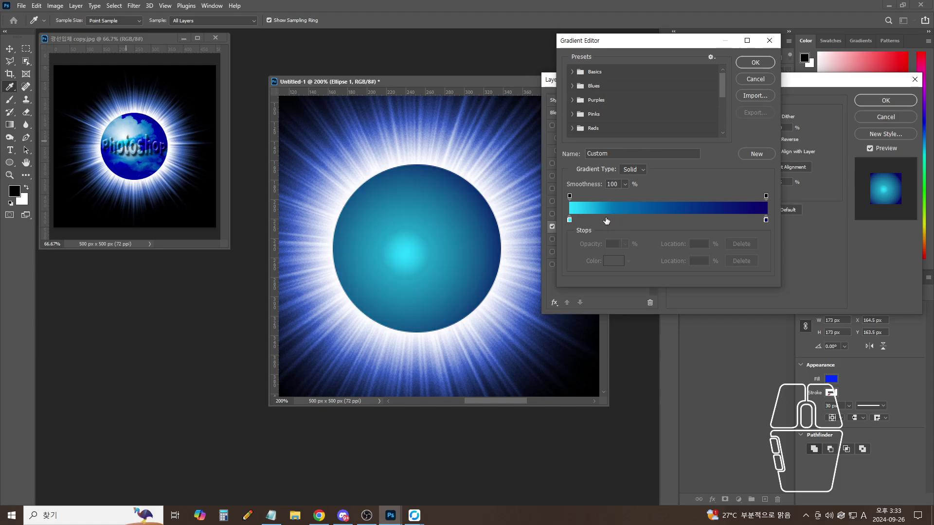
click(766, 221)
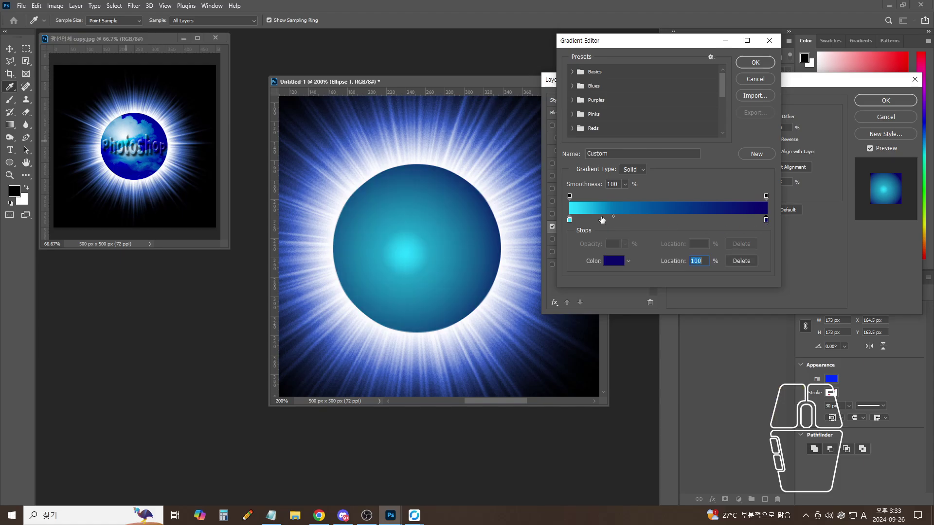
click(618, 218)
drag(620, 220, 704, 268)
click(647, 220)
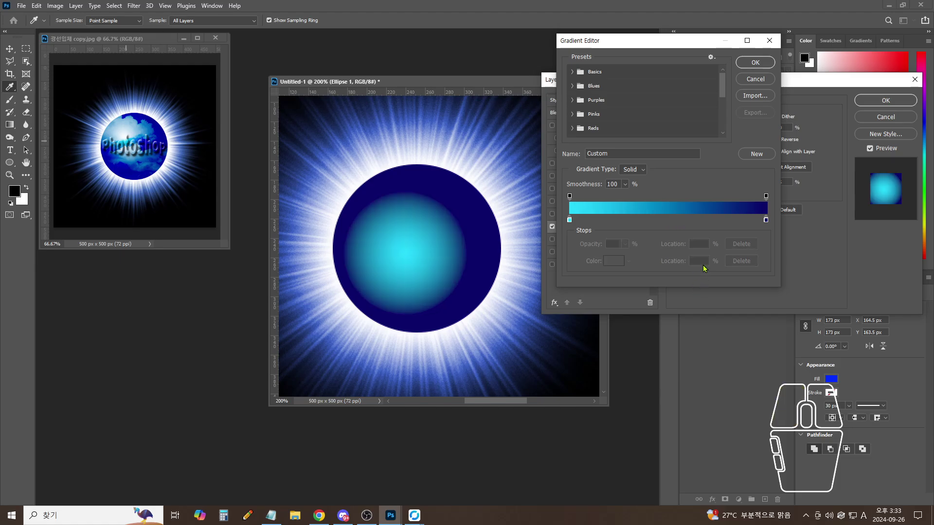
click(761, 62)
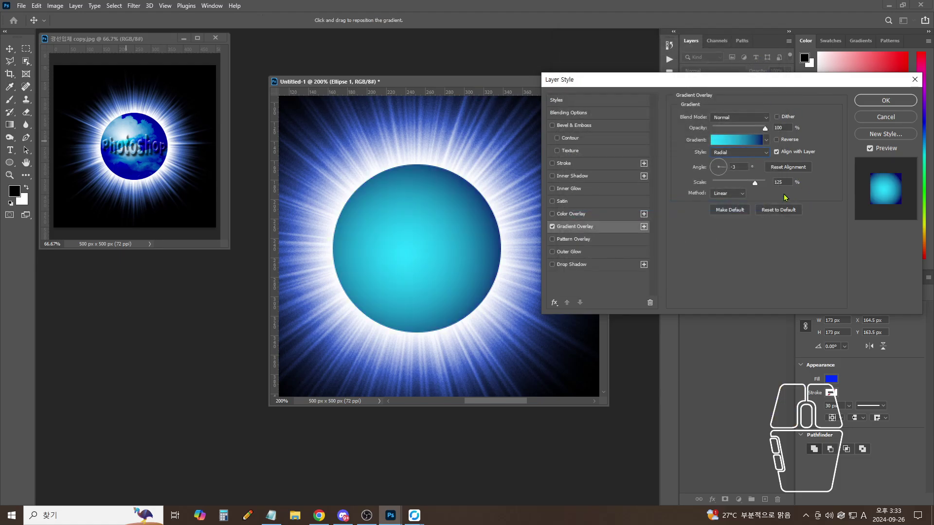
Remove the extra middle gradient stop, set the overlay Scale to 103%, and apply it.
drag(755, 184, 745, 185)
key(shift+Tab)
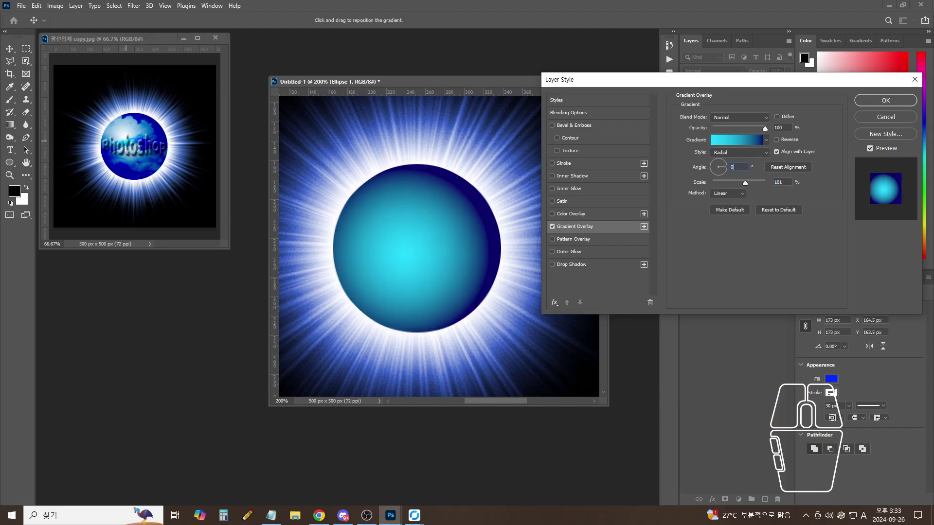
click(750, 141)
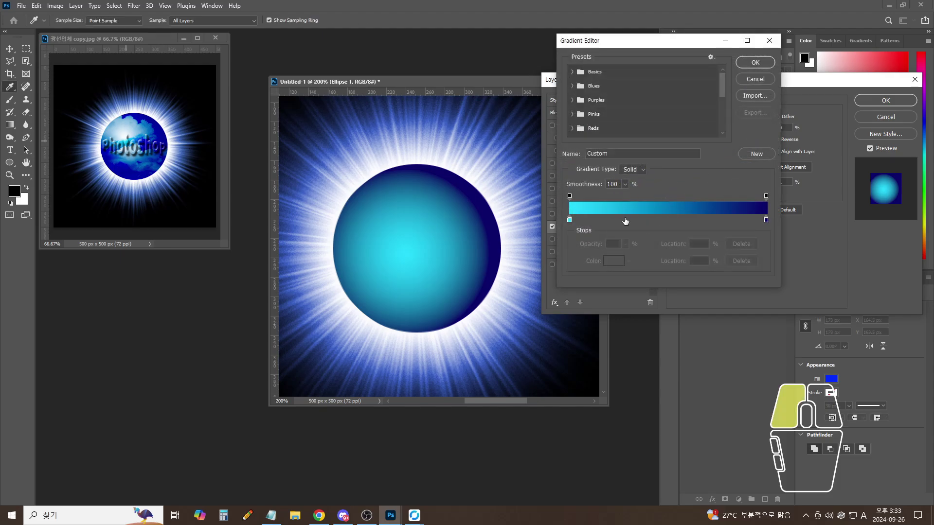
click(570, 222)
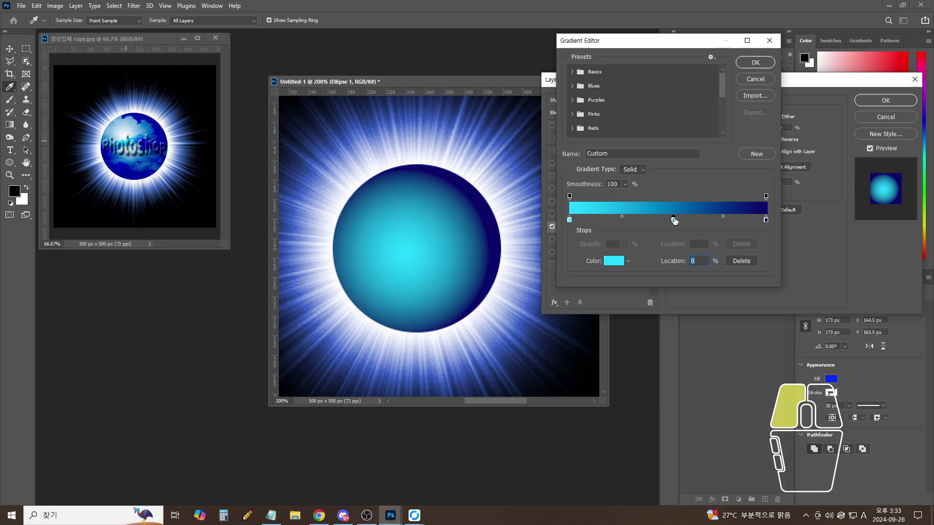
click(666, 221)
drag(665, 222, 661, 244)
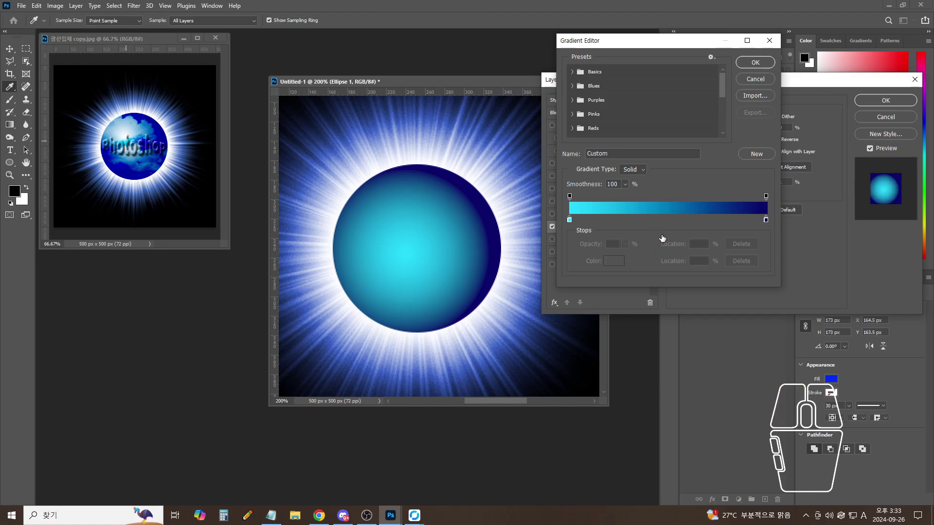
click(767, 221)
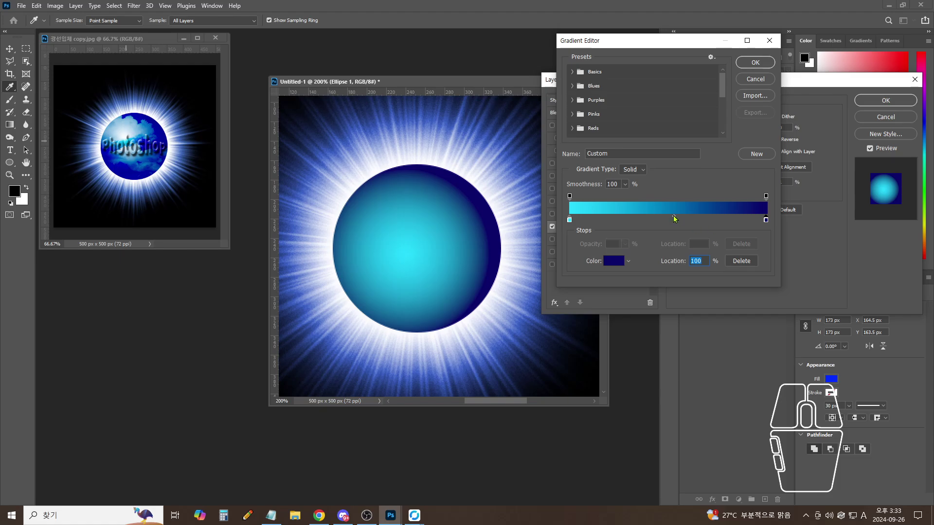
click(674, 217)
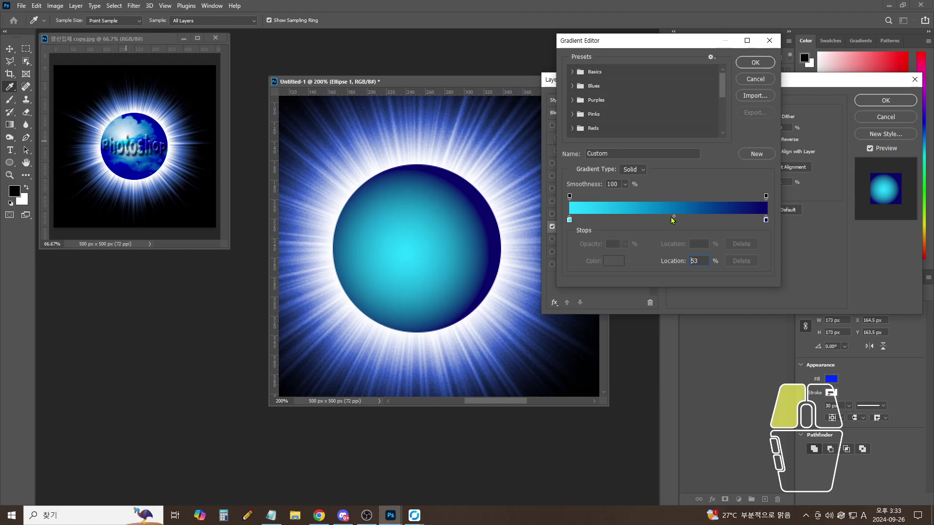
click(755, 63)
drag(742, 190, 748, 186)
click(748, 186)
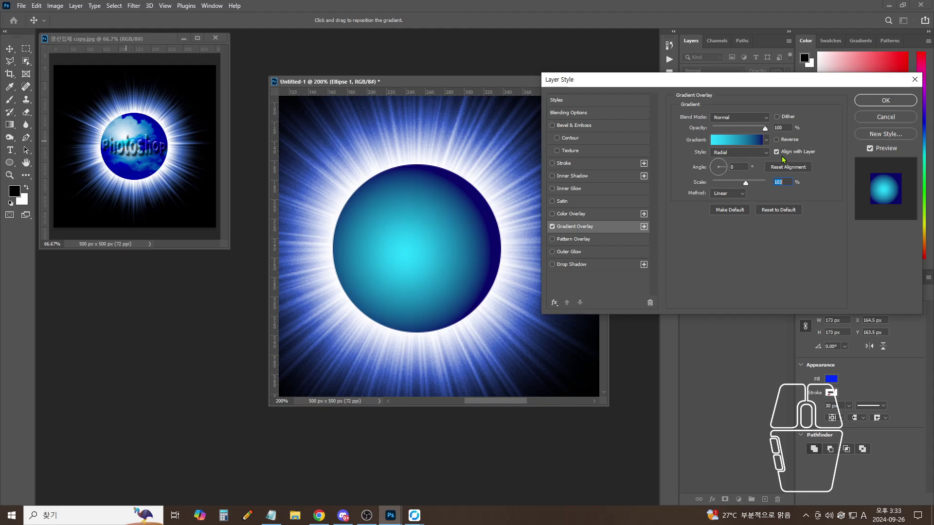
click(885, 101)
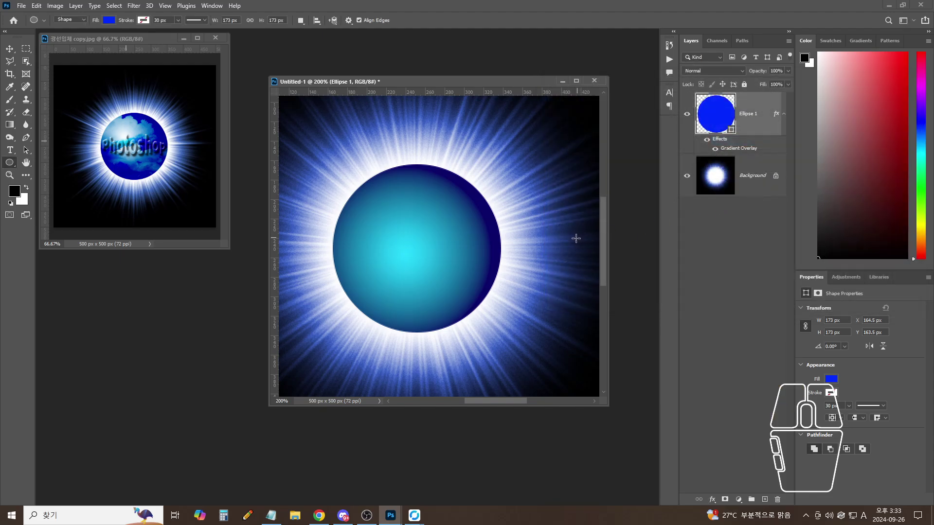
Change the gradient's end stop to the brighter blue 120097.
click(730, 150)
double_click(731, 150)
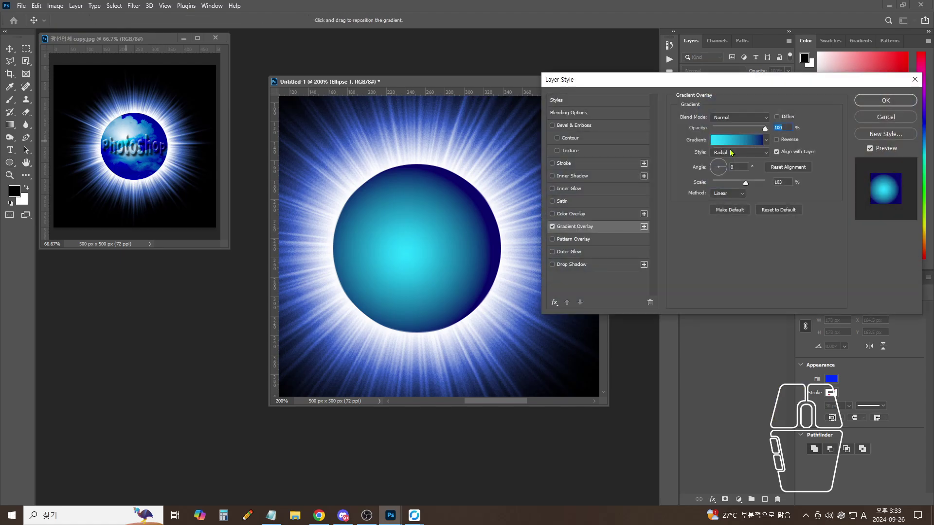
click(748, 139)
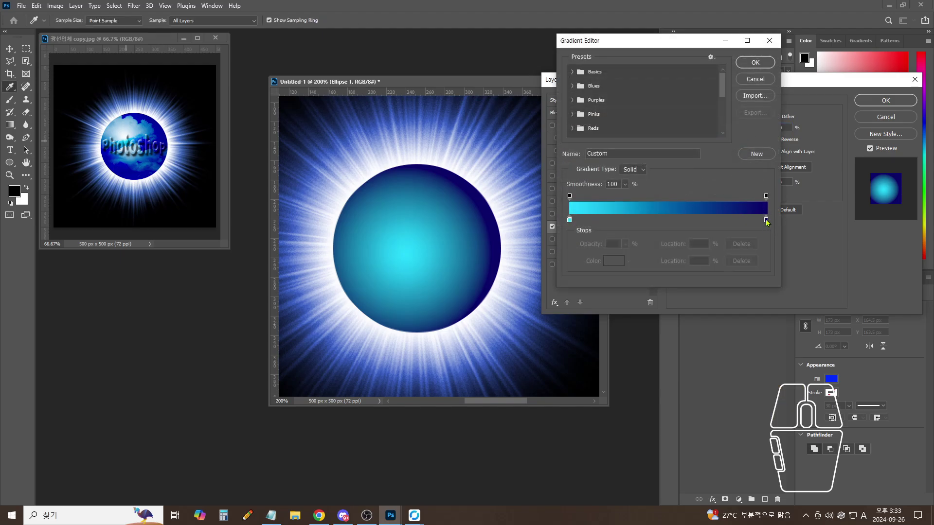
click(765, 219)
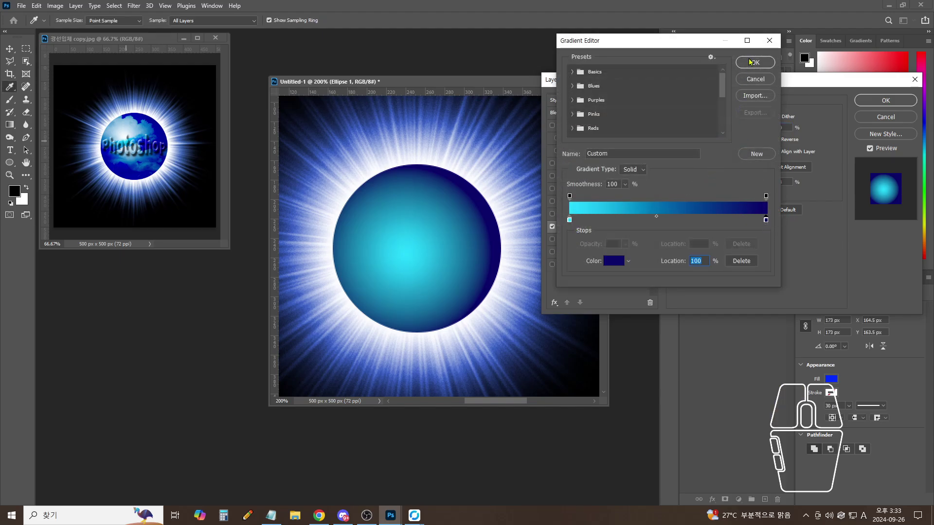
double_click(767, 221)
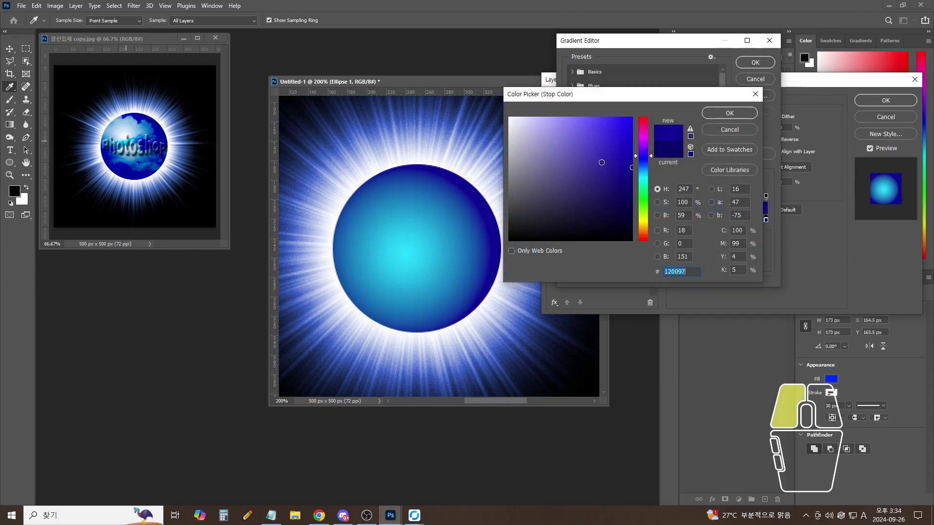
click(739, 115)
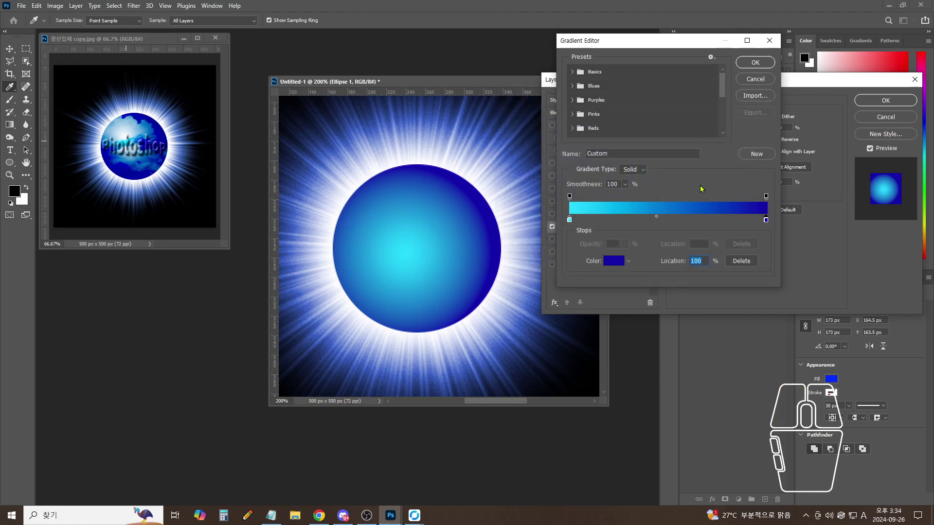
click(757, 63)
Keep the Radial style, recentre the glow within the sphere, and apply the overlay.
click(738, 153)
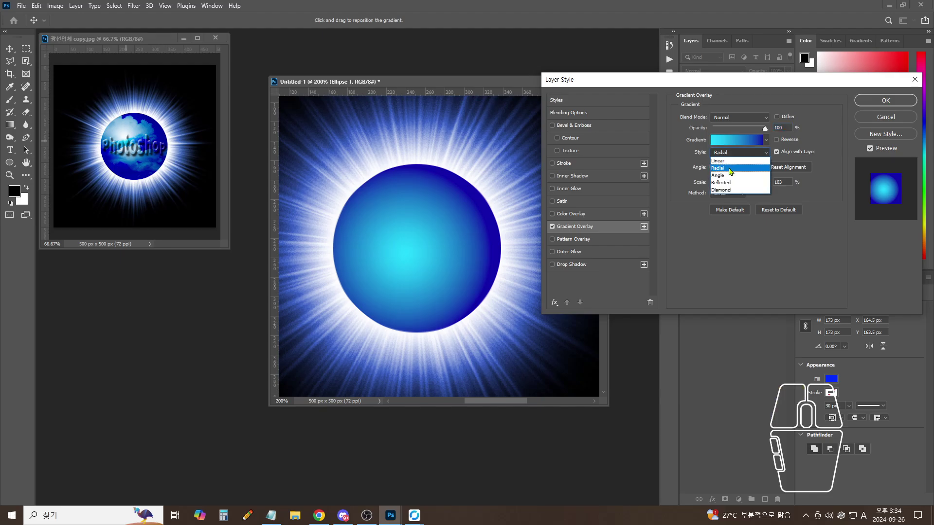
click(727, 170)
drag(415, 253, 432, 251)
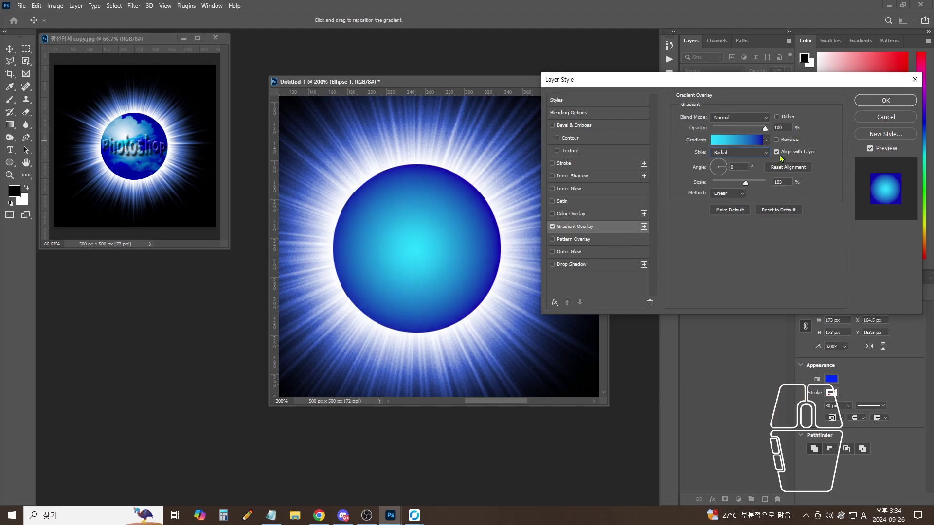
click(899, 101)
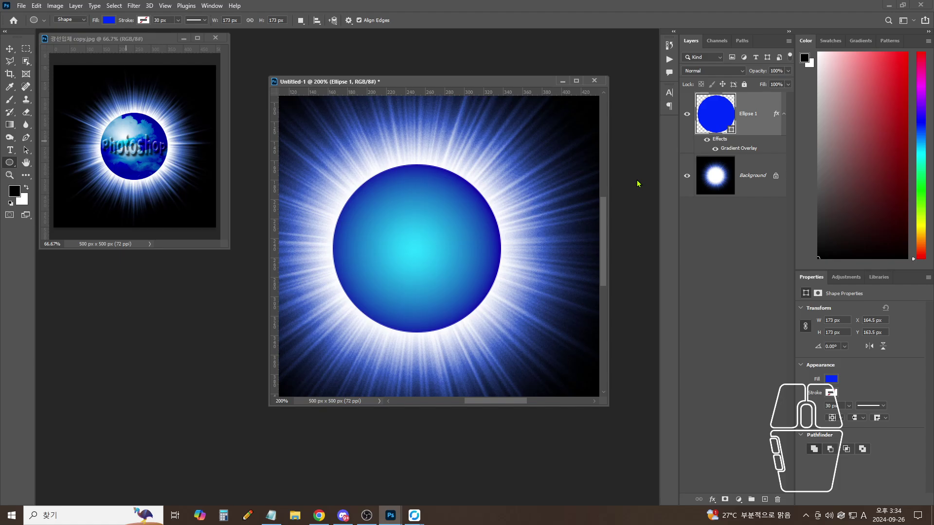
Open the cloud image 구름.jpg and position its window over the sphere document.
click(22, 6)
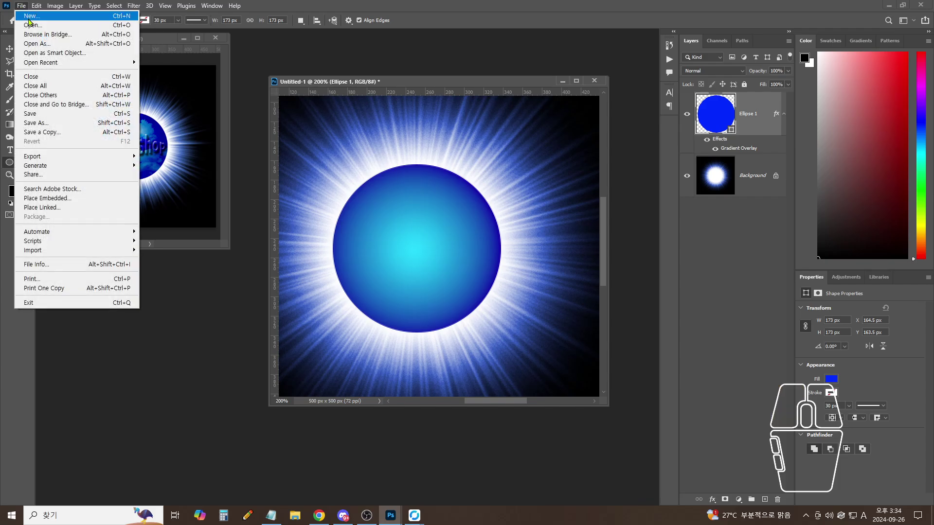
click(30, 29)
click(312, 73)
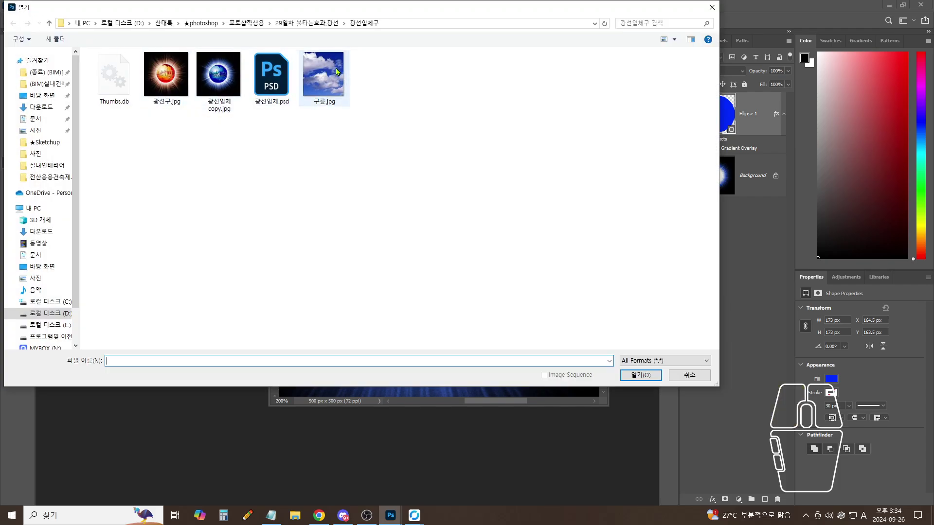
double_click(314, 73)
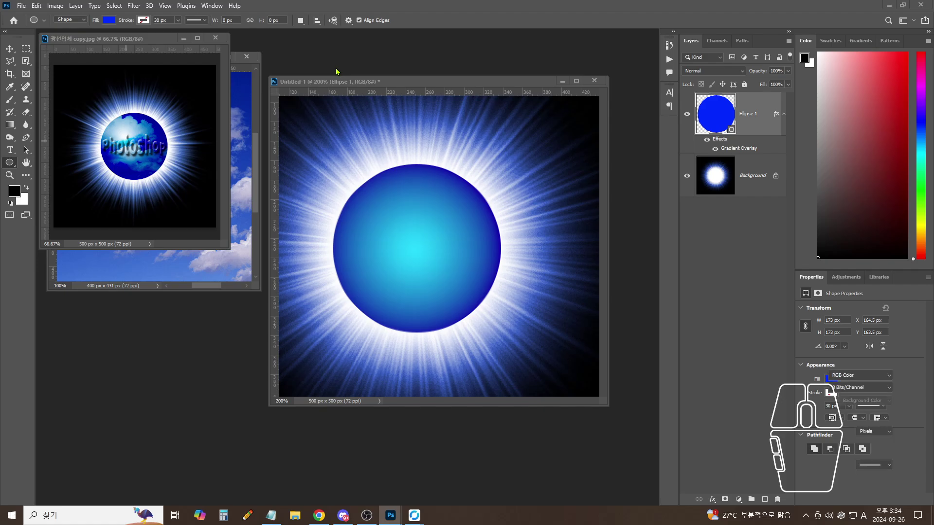
drag(260, 288, 438, 355)
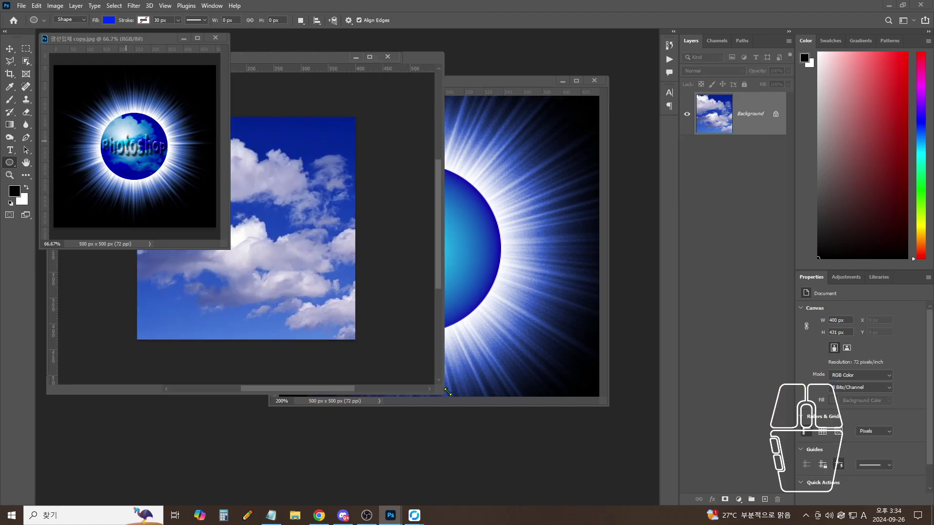
drag(316, 53, 435, 58)
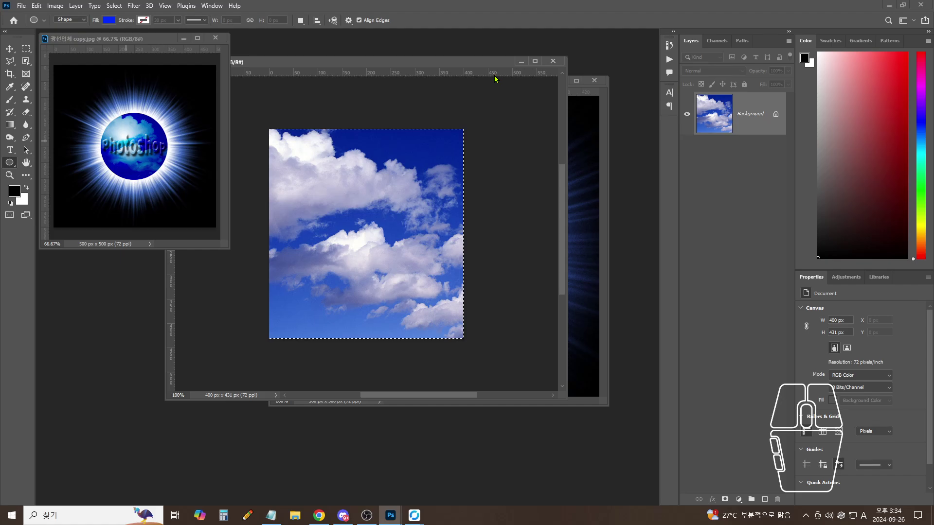
Paste the clouds into the sphere document as Layer 1 and clip them to the ellipse.
click(553, 60)
key(ctrl+v)
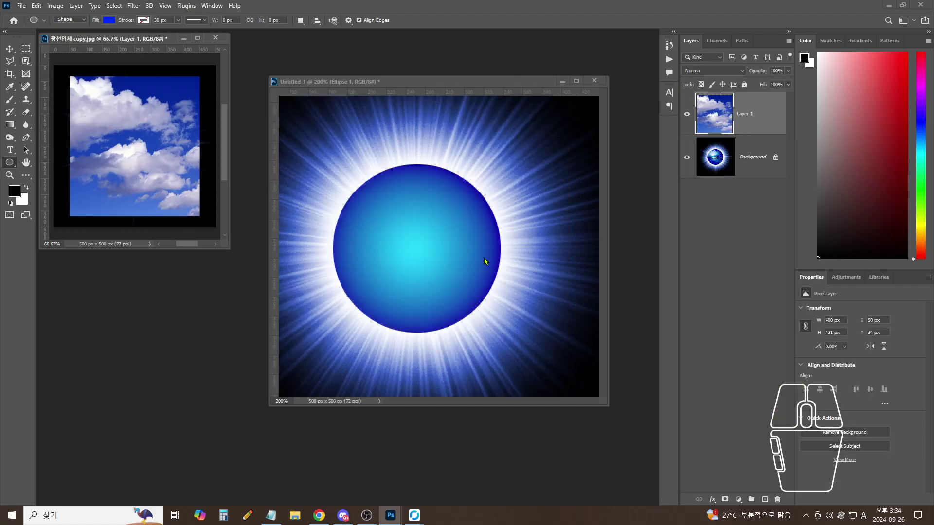
key(ctrl+z)
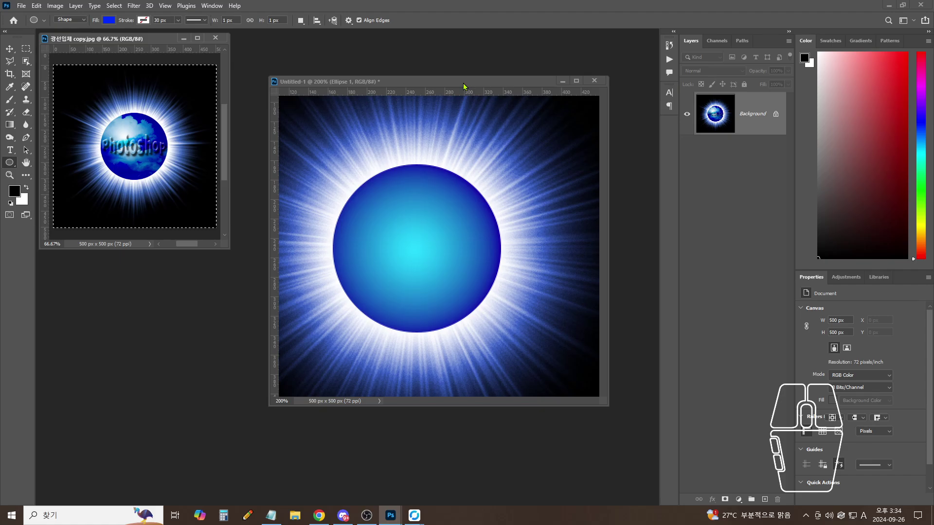
click(463, 82)
key(ctrl+v)
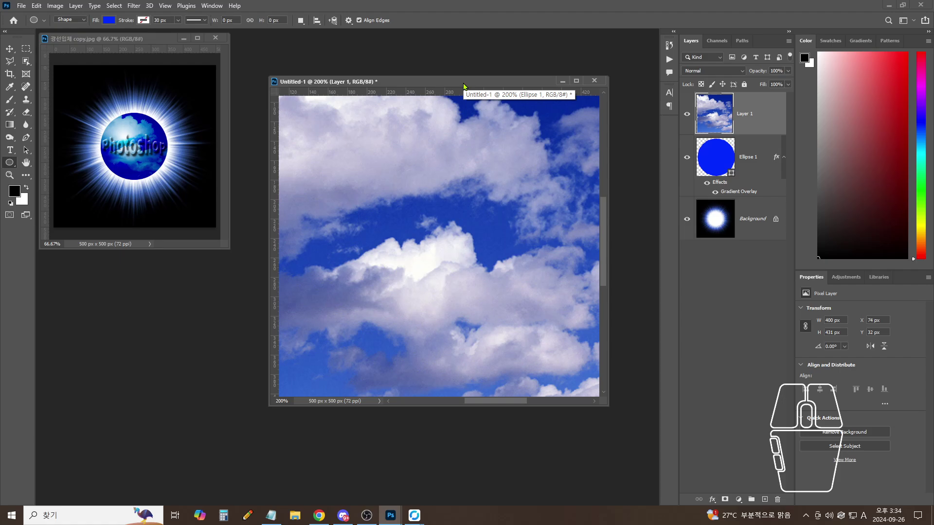
alt+click(724, 136)
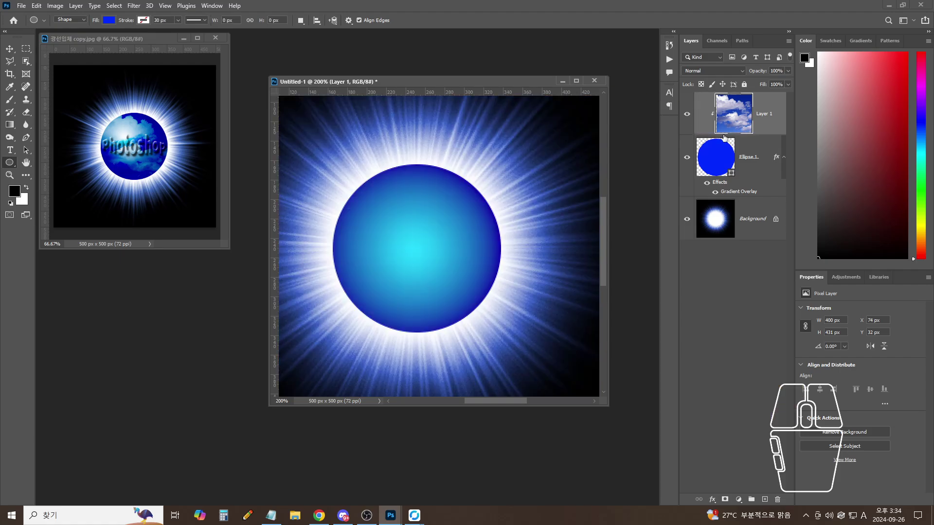
Toggle the clouds' clipping mask on and off, then hide the cloud layer.
alt+click(725, 137)
alt+click(728, 138)
alt+click(728, 137)
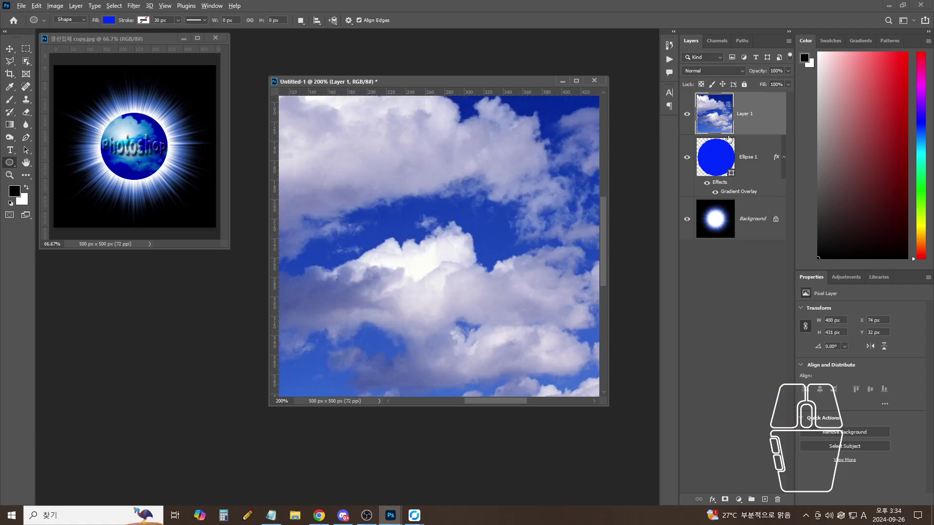
alt+click(730, 138)
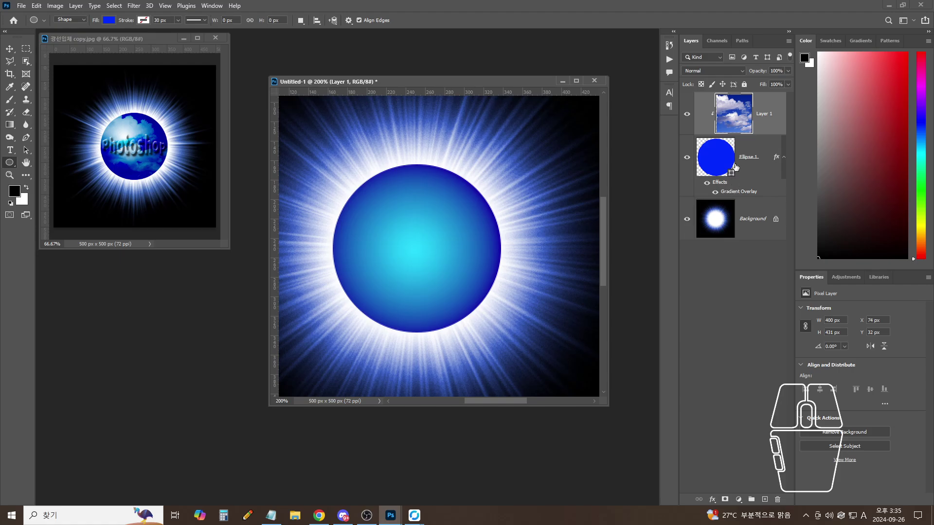
alt+click(741, 136)
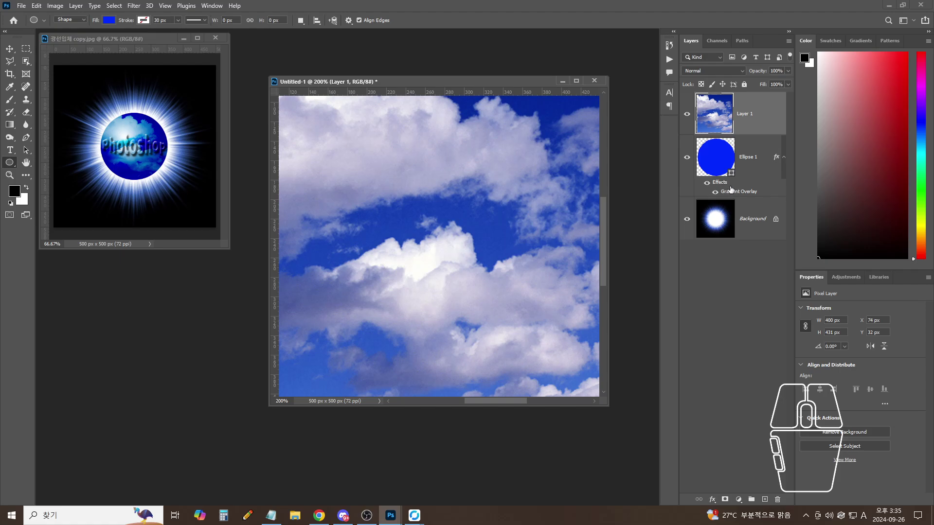
click(687, 114)
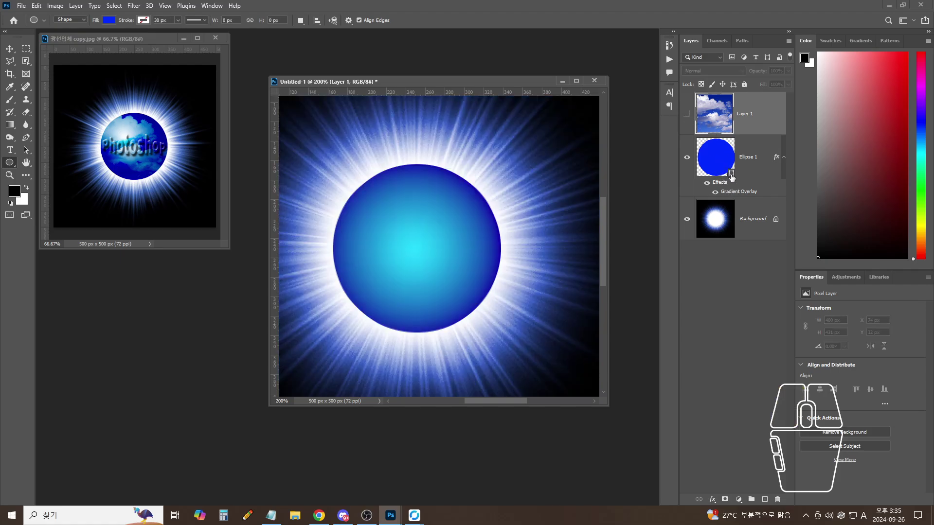
Rasterize Ellipse 1 and its layer style, then re-clip and show the clouds.
right_click(744, 161)
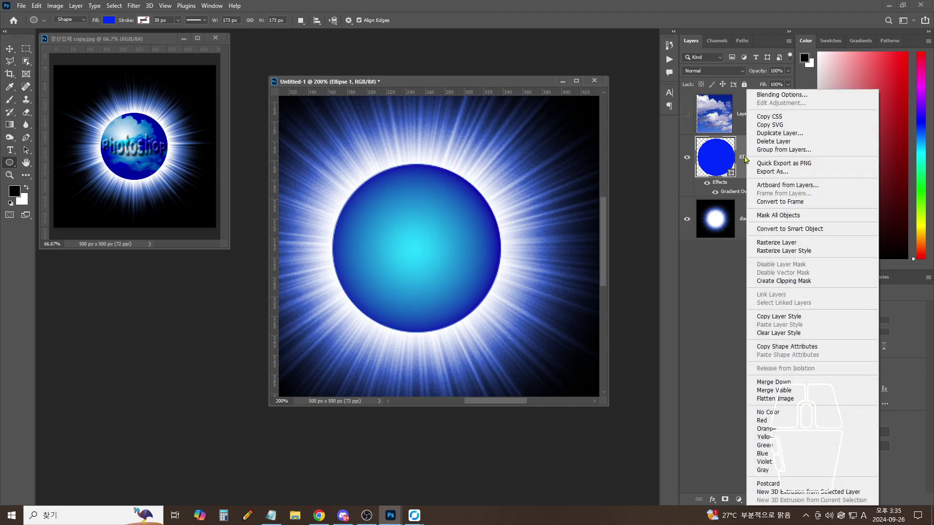
click(776, 242)
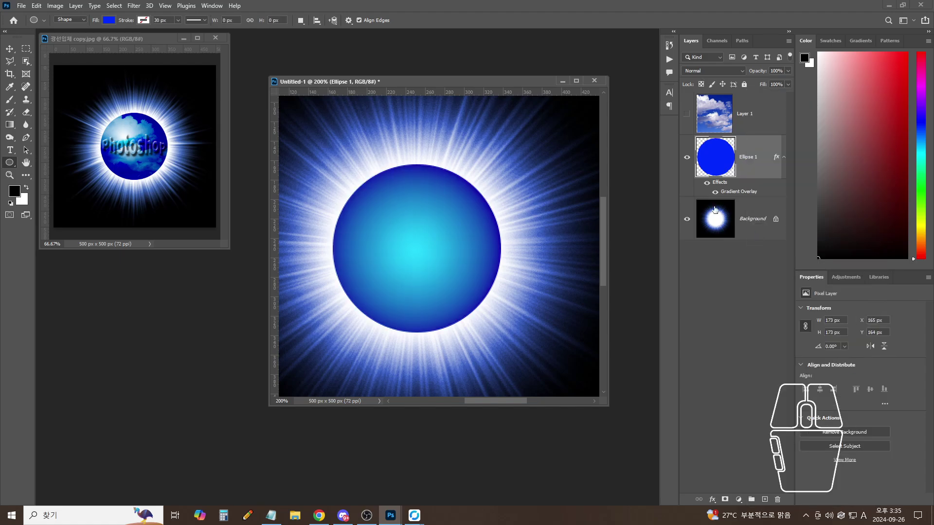
right_click(747, 159)
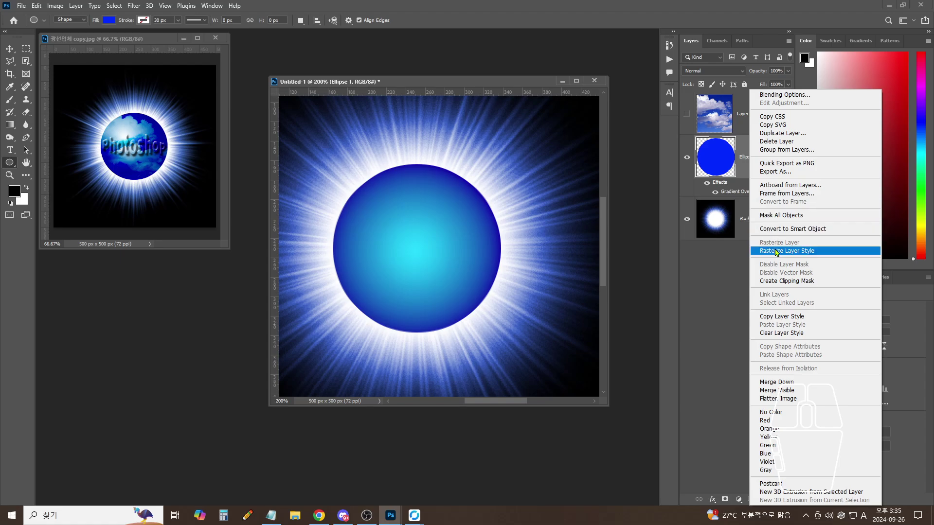
click(807, 251)
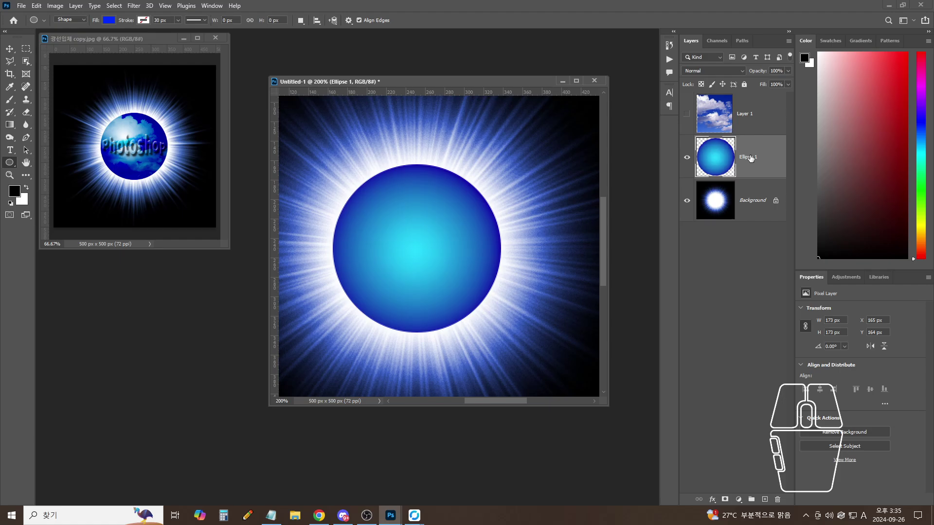
alt+click(729, 135)
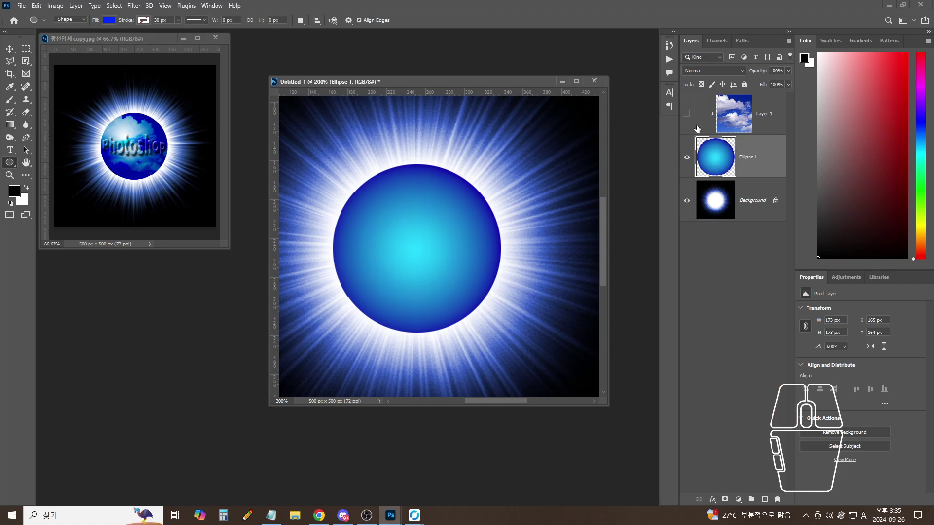
click(686, 114)
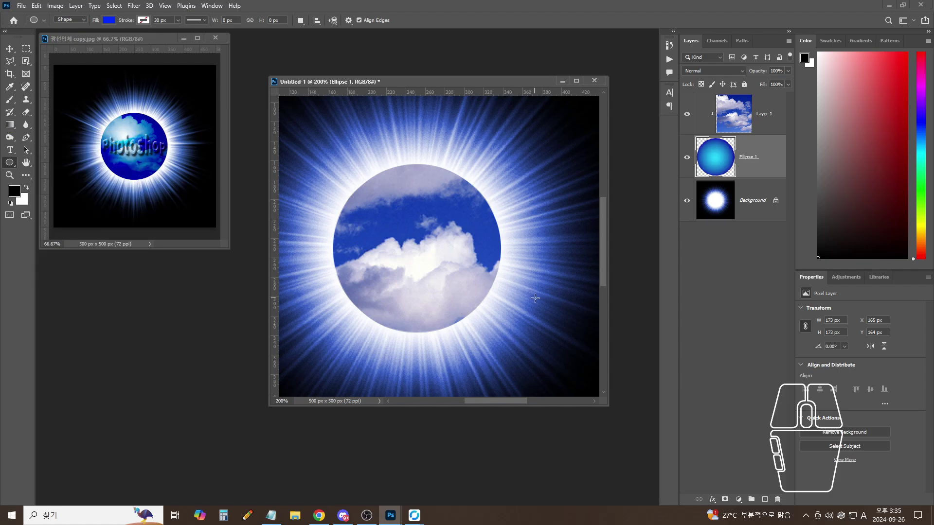
Hide and reshow the clipped clouds inside the sphere, then select Layer 1.
click(687, 114)
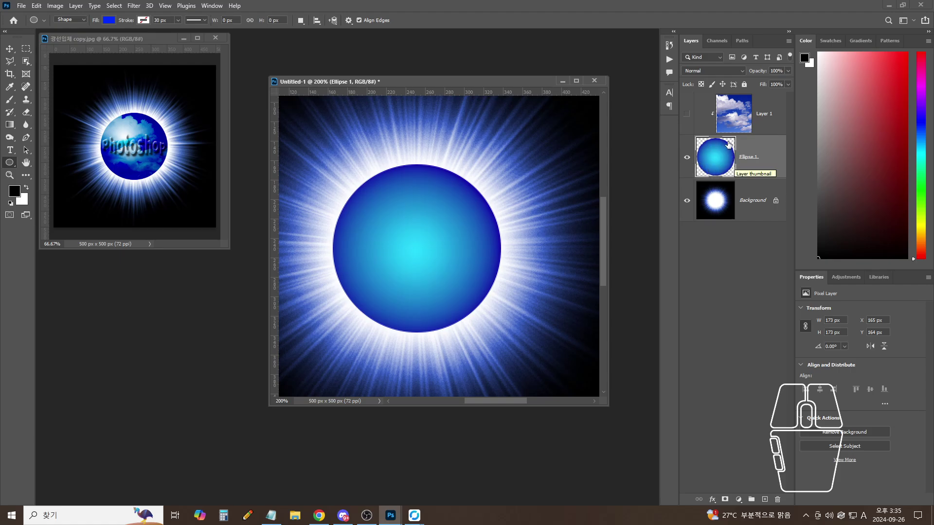
right_click(753, 154)
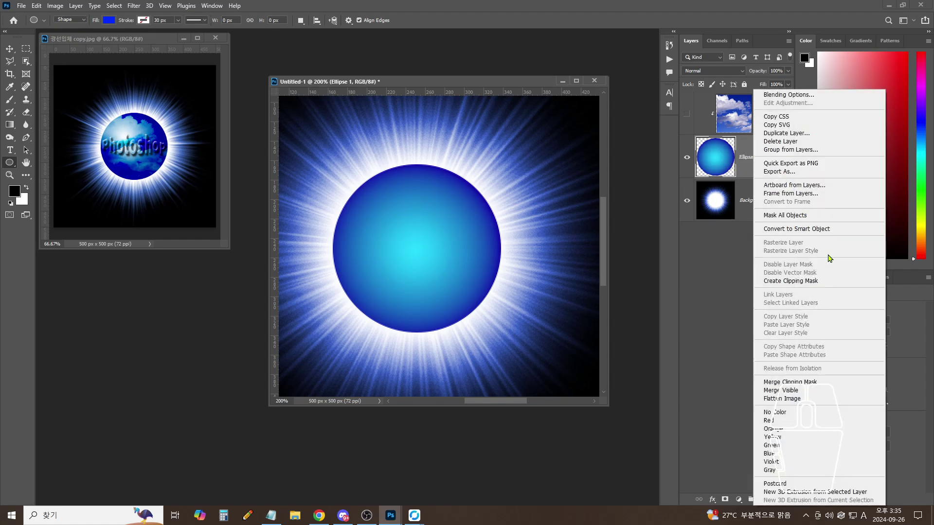
click(739, 163)
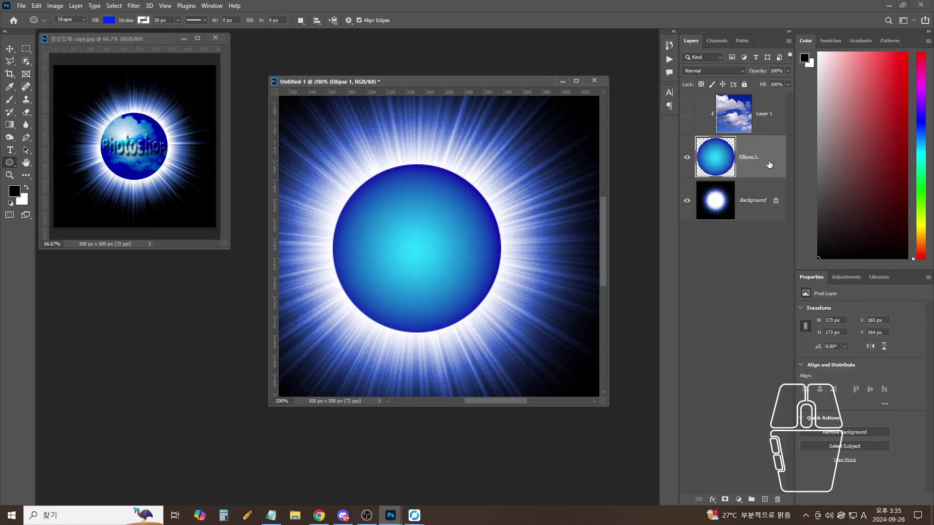
drag(739, 179, 732, 173)
click(686, 114)
click(728, 114)
Set the clouds to Multiply and scale them to about 60% within the sphere.
click(724, 74)
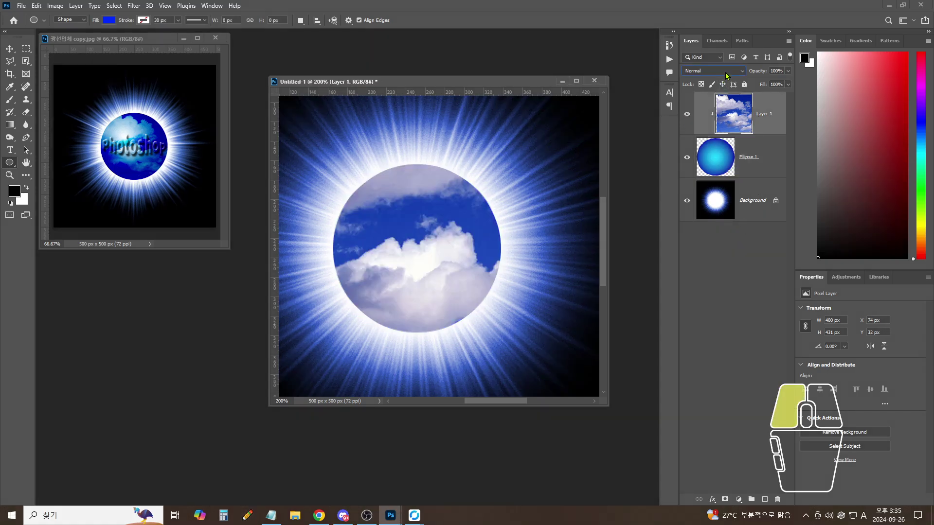
click(712, 108)
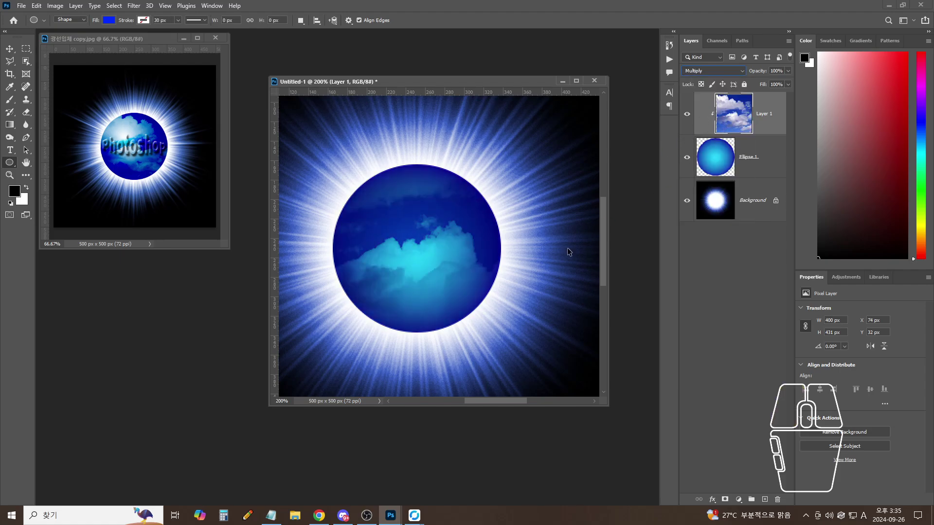
key(ctrl+t)
key(ctrl+minus)
key(ctrl+minus)
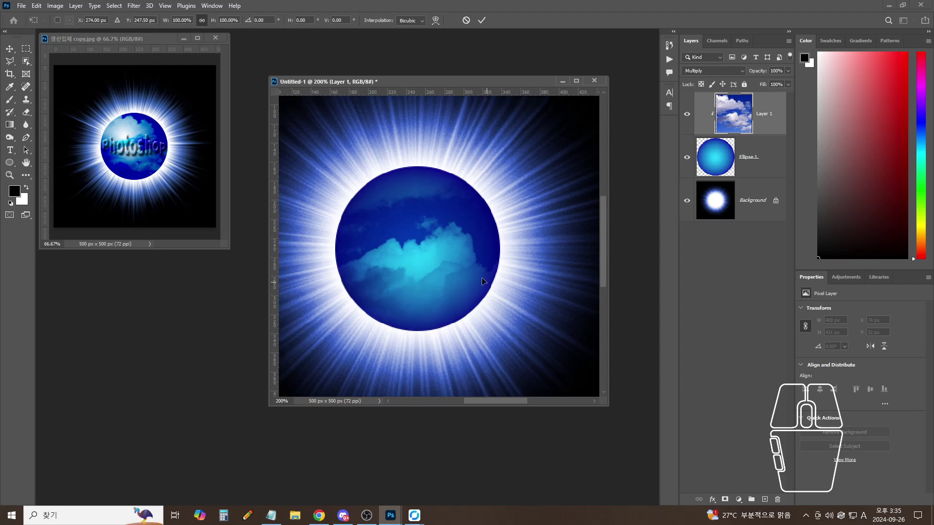
drag(503, 316, 465, 287)
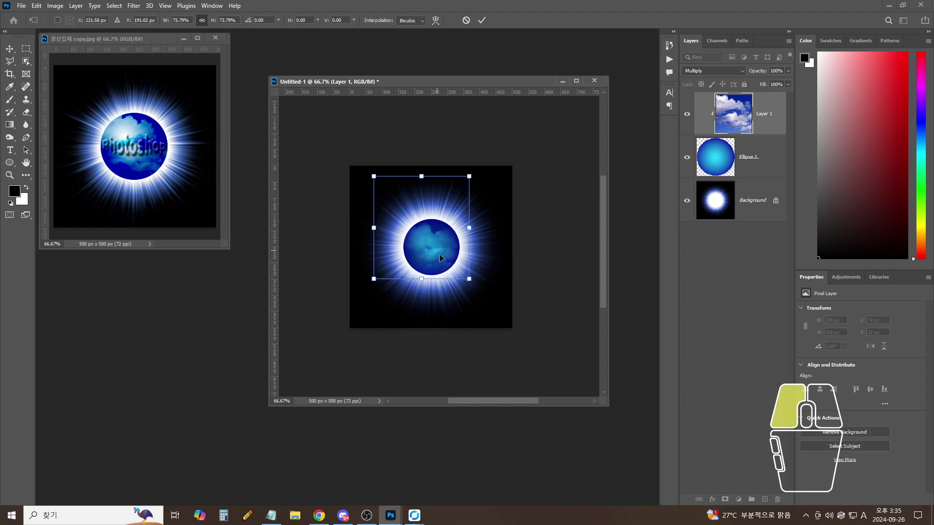
drag(437, 254, 451, 282)
key(ctrl+z)
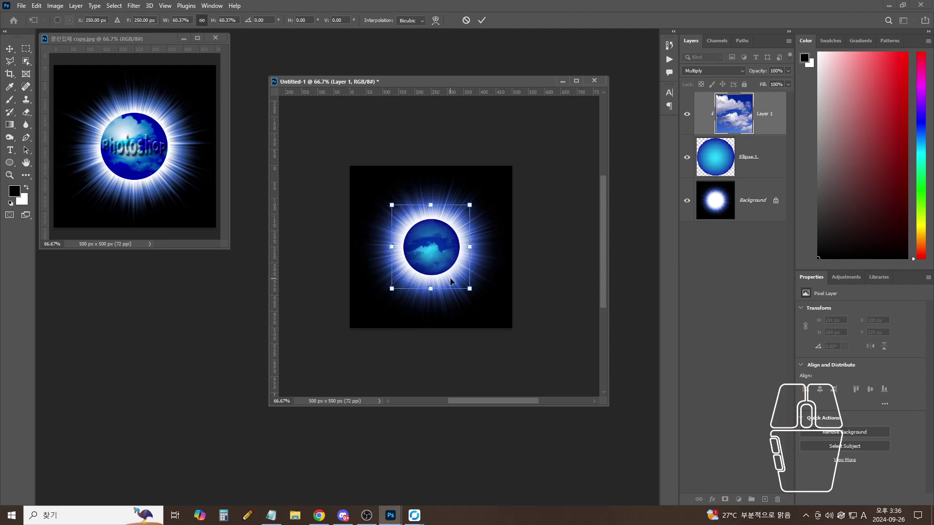
key(Return)
key(ctrl+plus)
key(ctrl+plus)
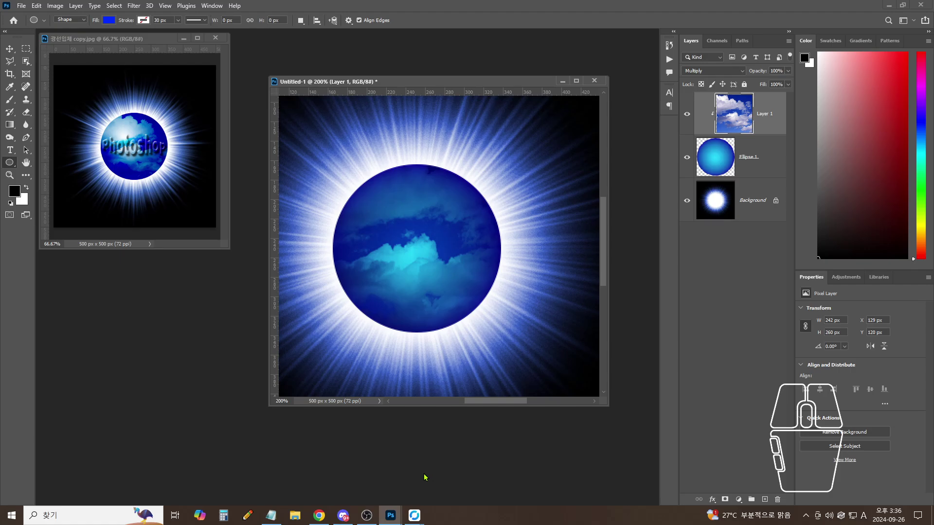
Switch RustDesk to another student's session and activate their Untitled-1 Photoshop document.
mouse_move(414, 515)
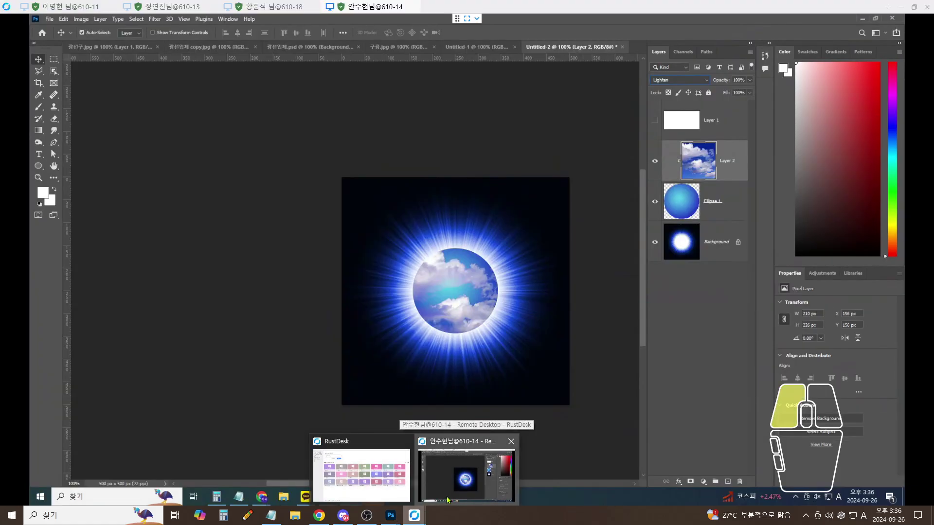
click(448, 500)
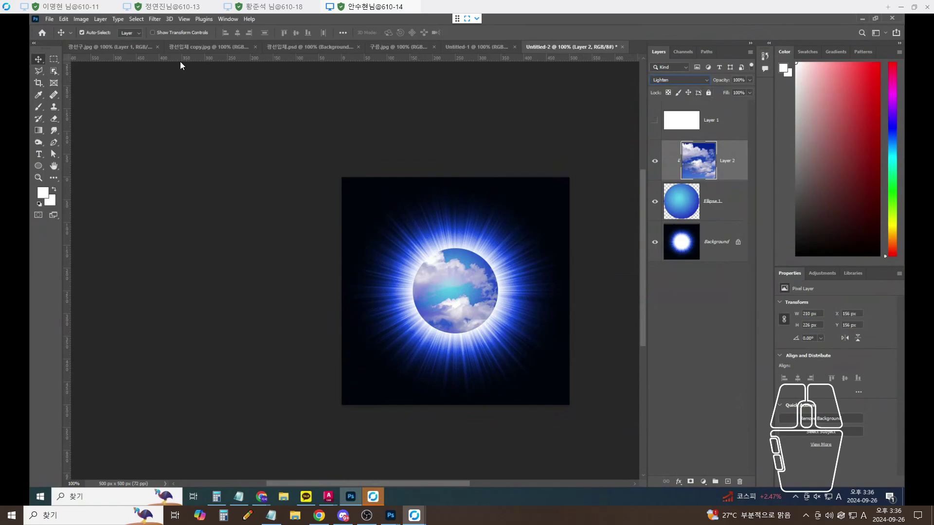
click(172, 8)
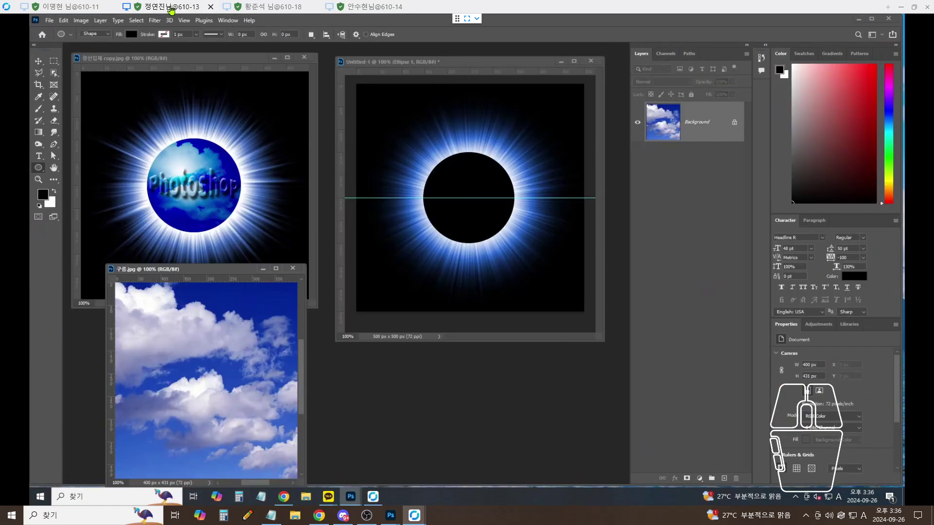
click(374, 62)
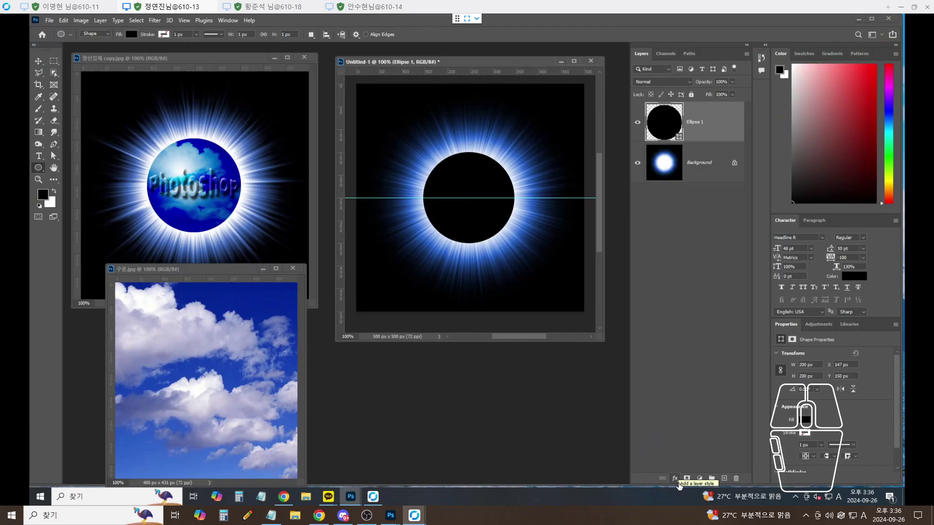
Add a Gradient Overlay to the black circle with Radial style.
click(677, 483)
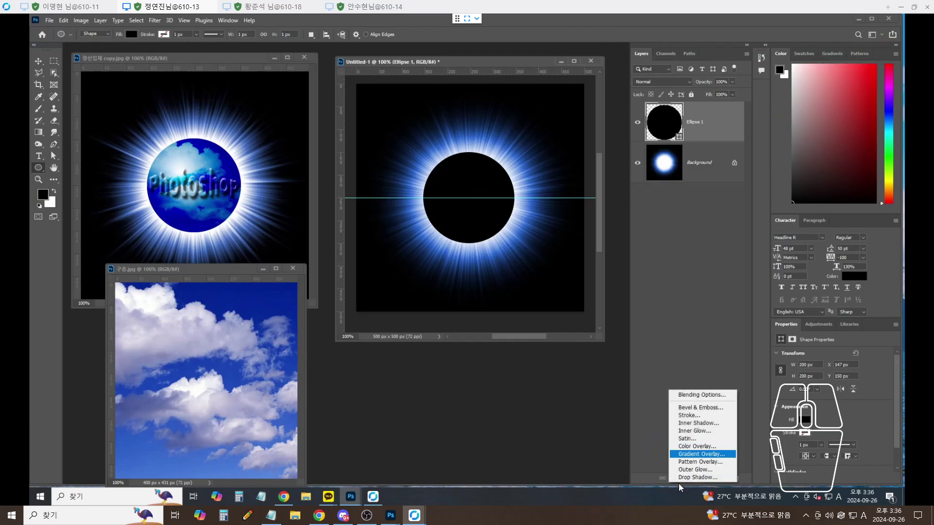
key(Return)
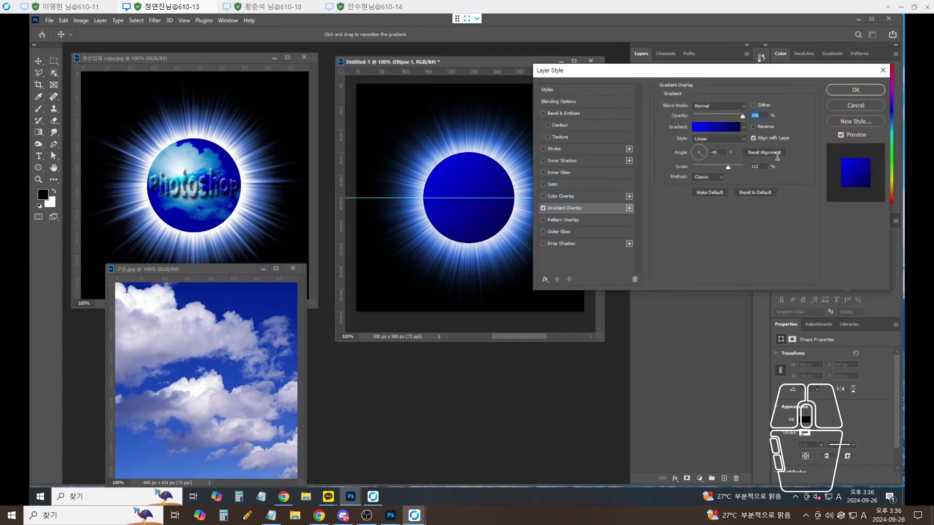
click(709, 139)
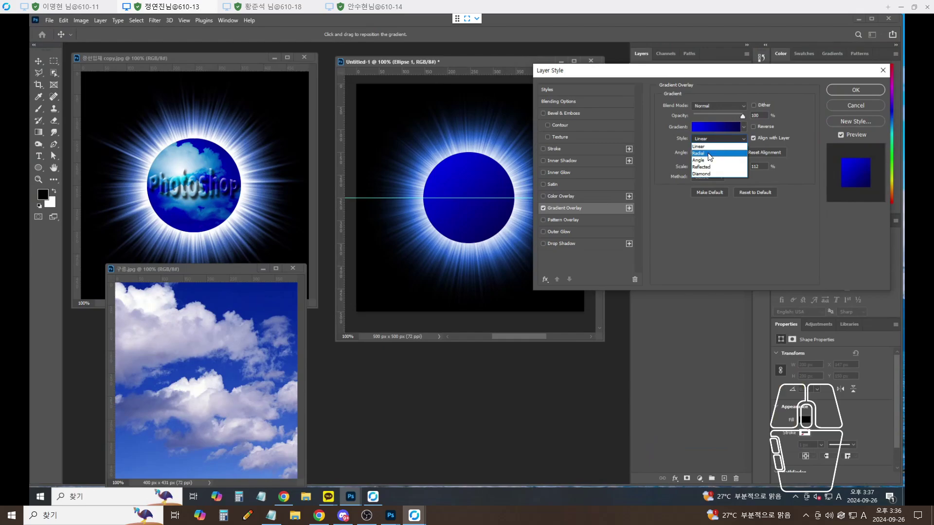
click(709, 154)
Set the gradient stops to bright cyan 15e1ff and deep blue 0a00d5.
click(724, 129)
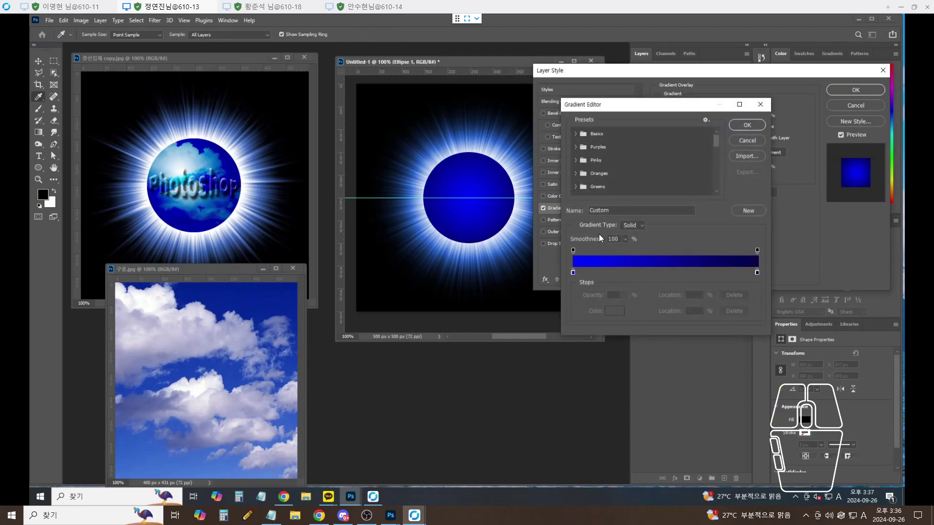
double_click(573, 272)
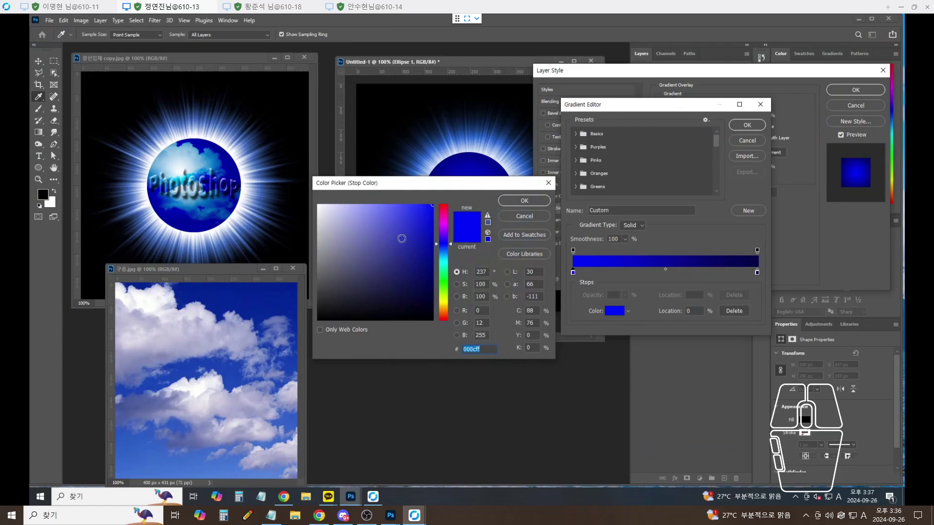
click(395, 203)
click(446, 261)
click(424, 205)
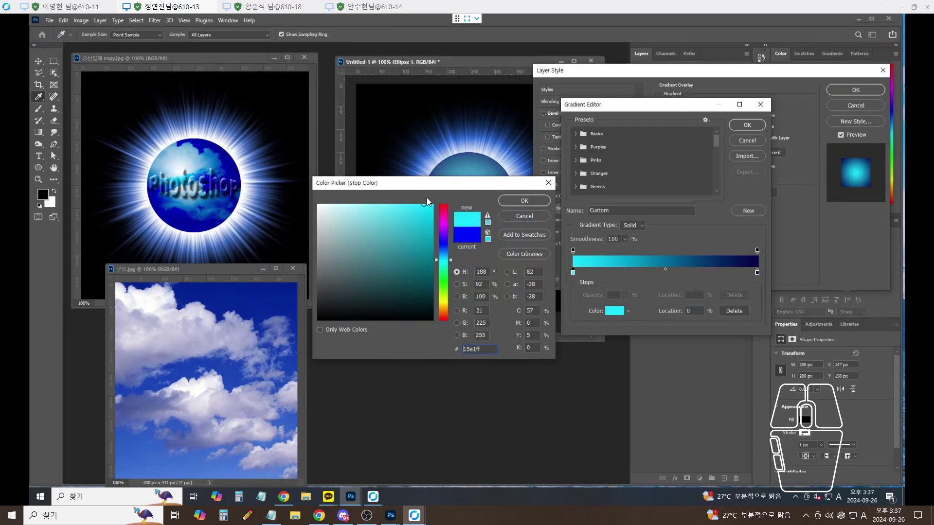
click(537, 202)
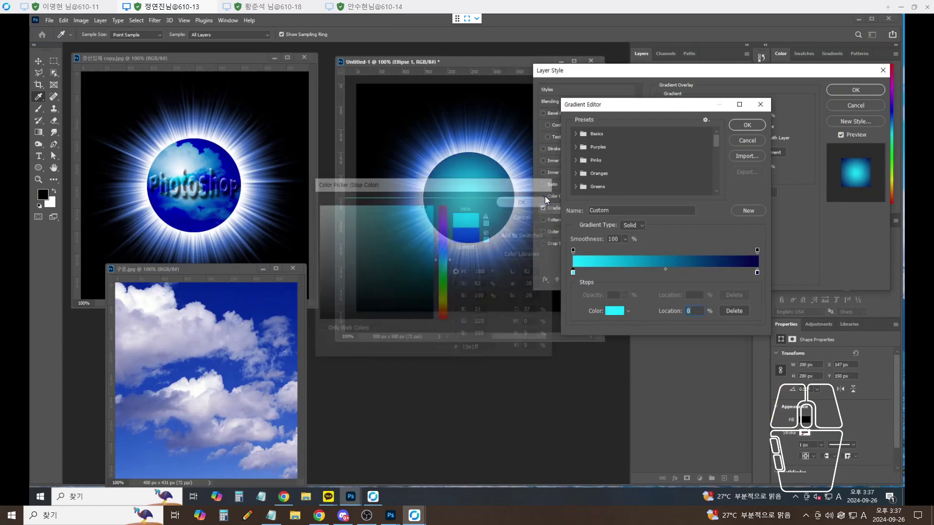
double_click(757, 272)
click(411, 251)
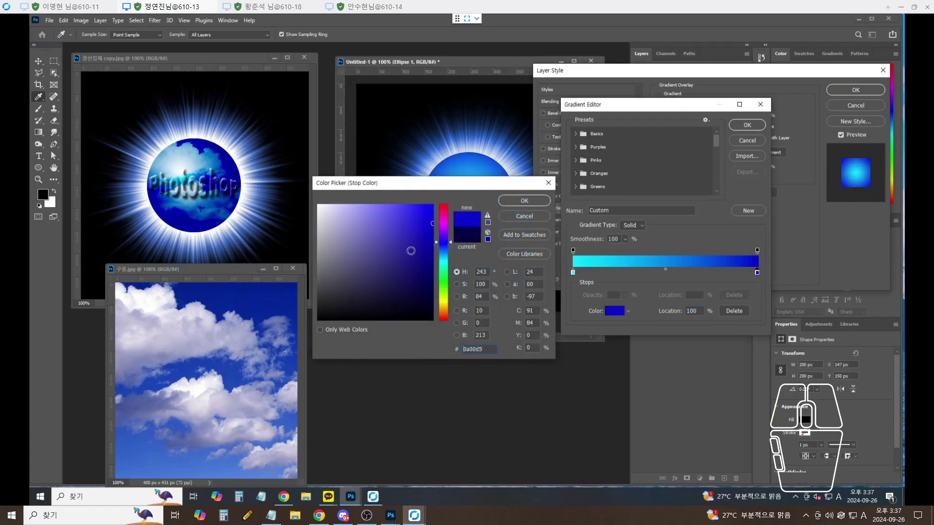
click(535, 202)
click(744, 126)
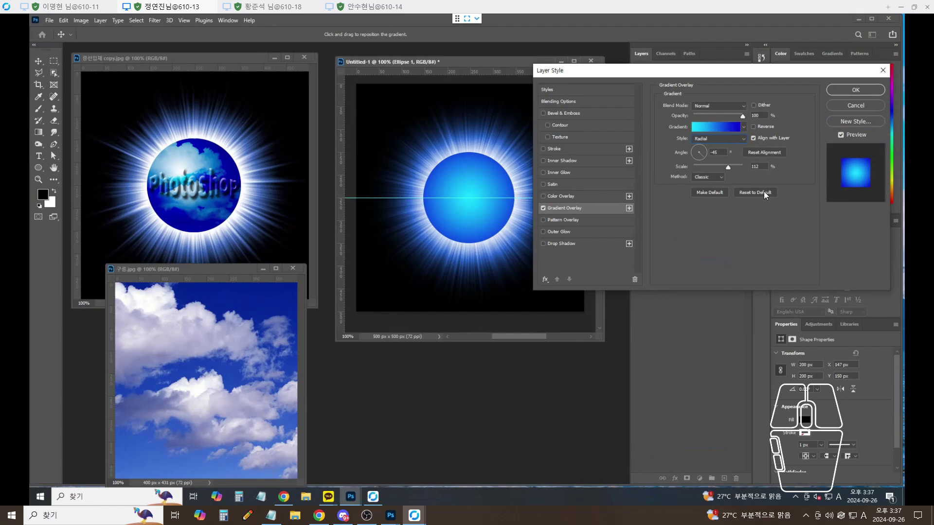
Set the gradient scale to 100% and apply the overlay.
double_click(762, 167)
text(100)
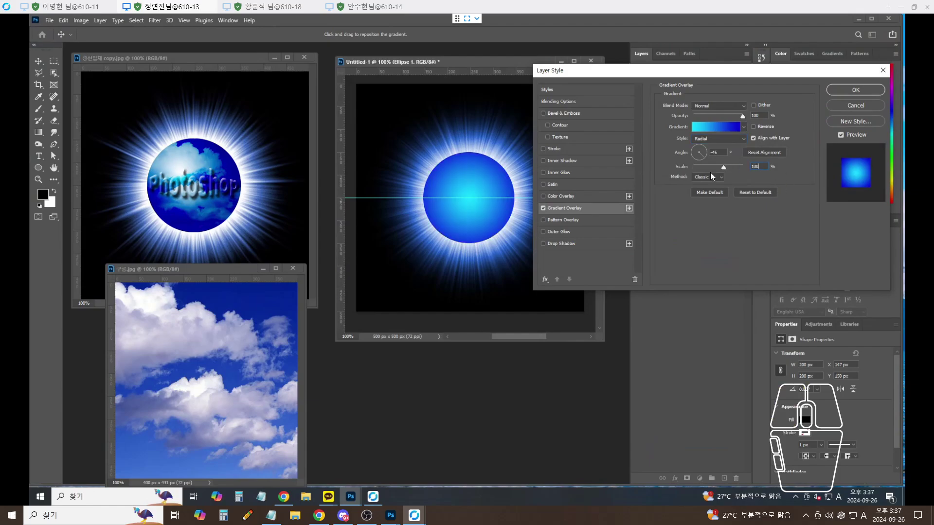
click(833, 91)
Rasterize Ellipse 1's layer style so the cyan-to-blue gradient becomes pixels.
right_click(654, 123)
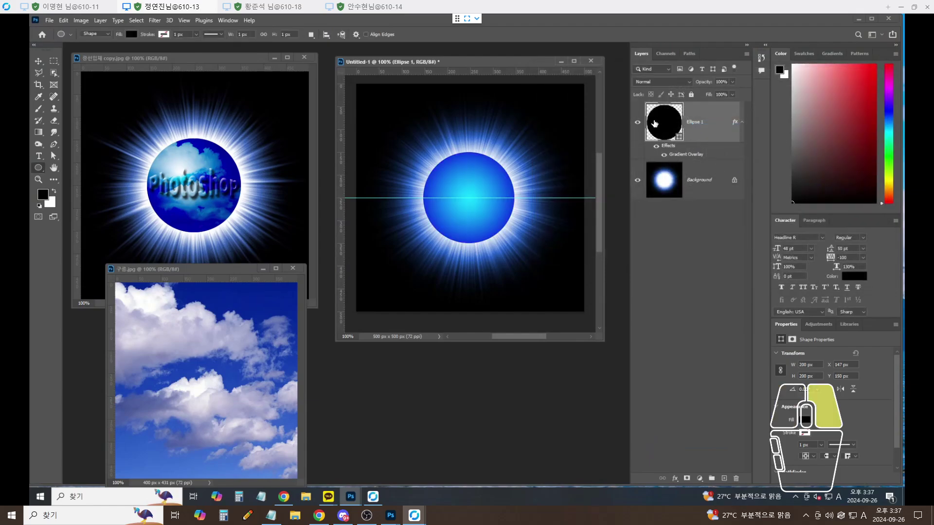
right_click(696, 109)
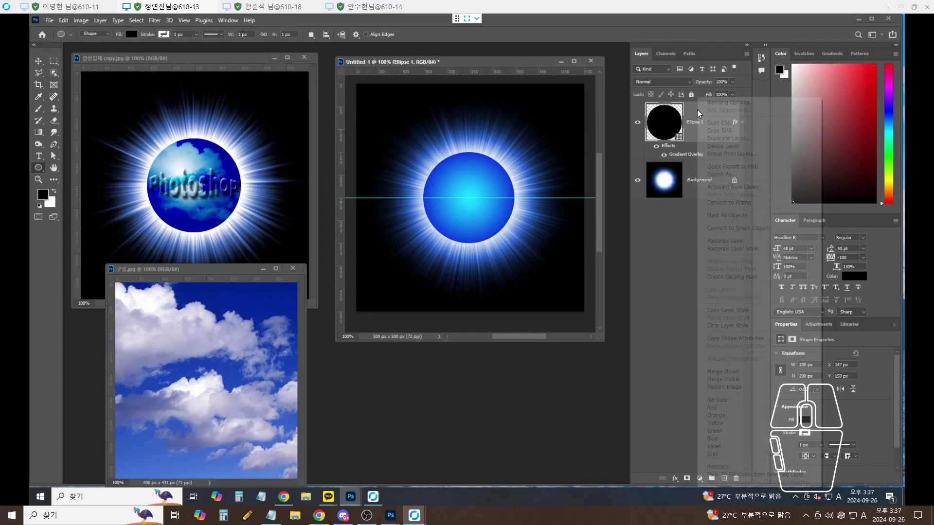
click(739, 250)
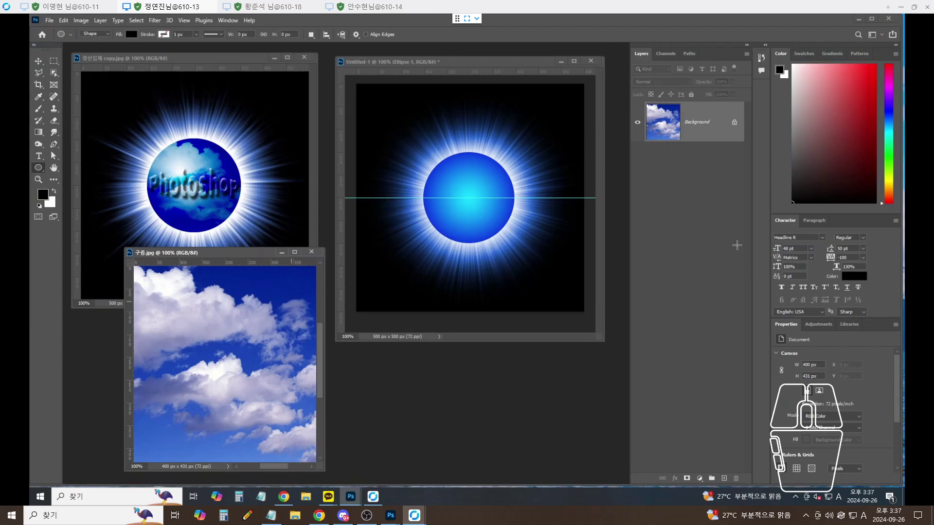
Remove the stray ellipse from the cloud photo and select the entire image.
drag(268, 304, 468, 180)
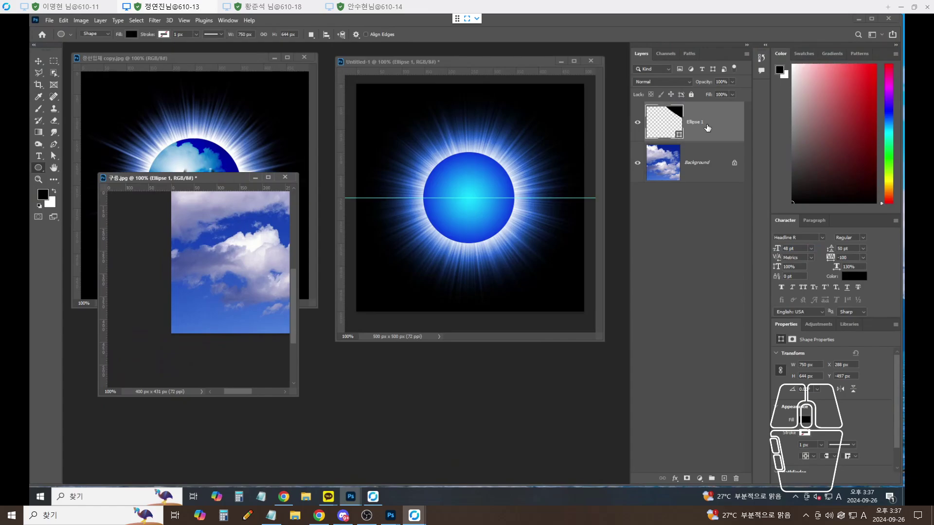
drag(706, 127, 707, 469)
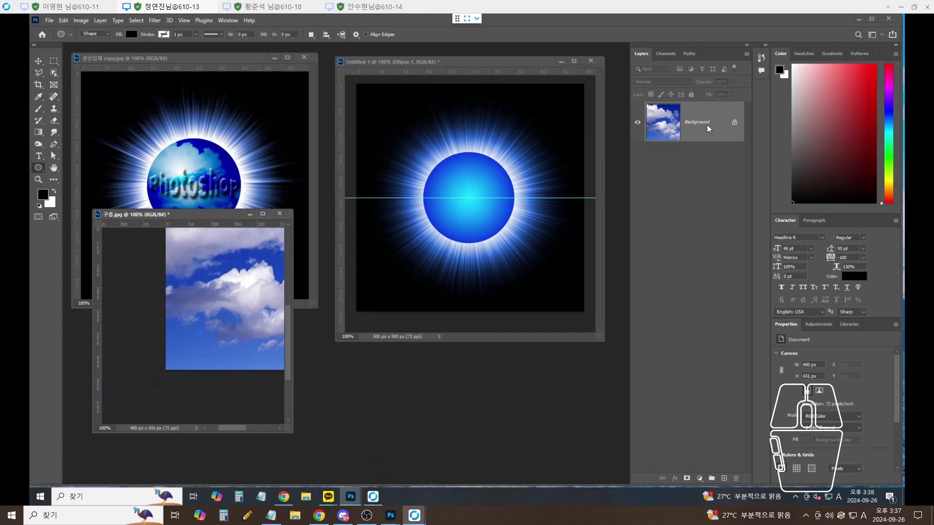
key(ctrl+a)
key(ctrl+n)
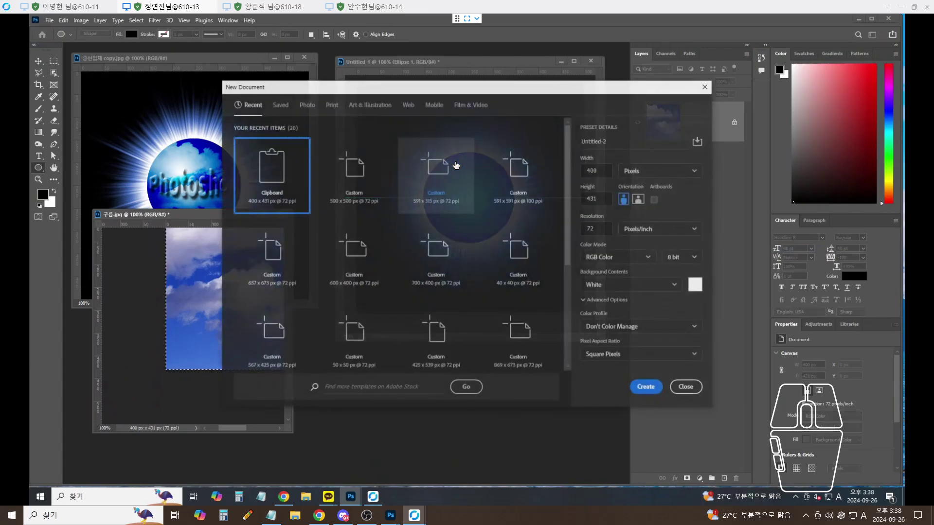
click(706, 86)
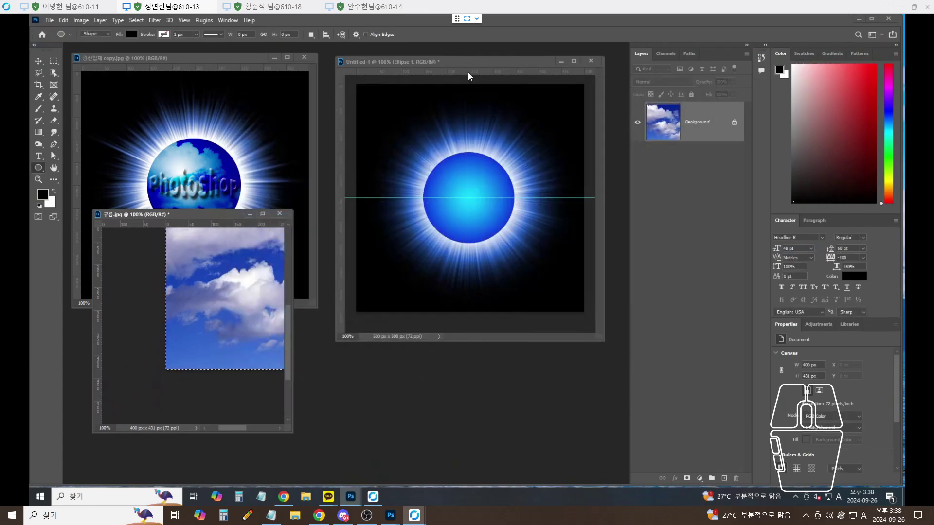
Paste the clouds into Untitled-1 as a new layer and close 구름.jpg without saving.
click(465, 72)
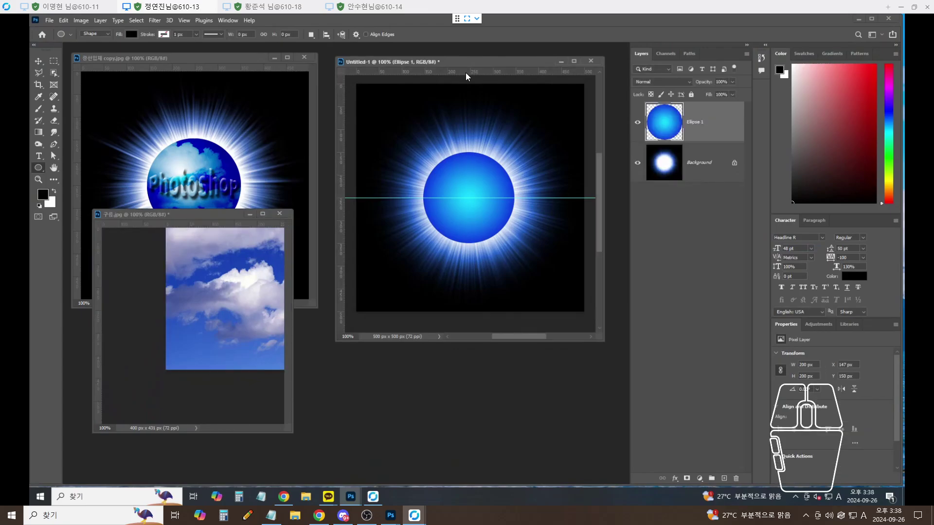
key(ctrl+v)
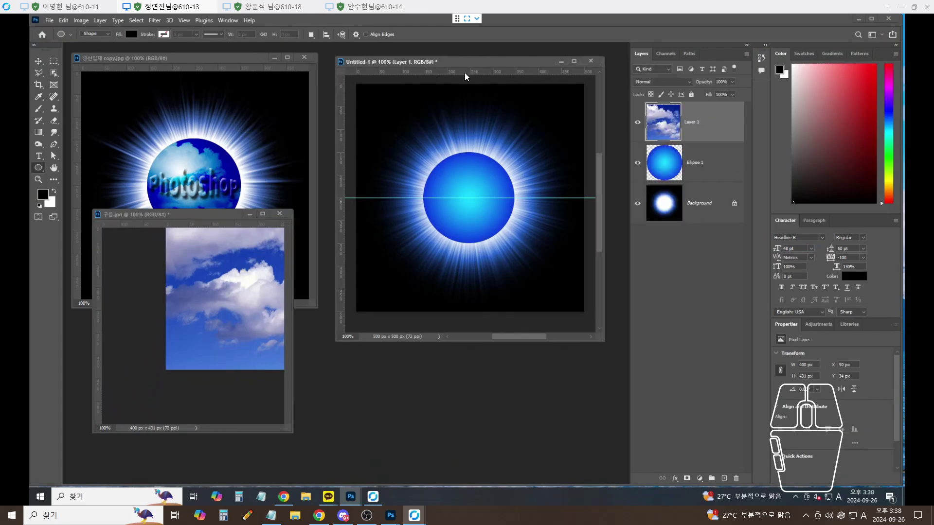
click(280, 213)
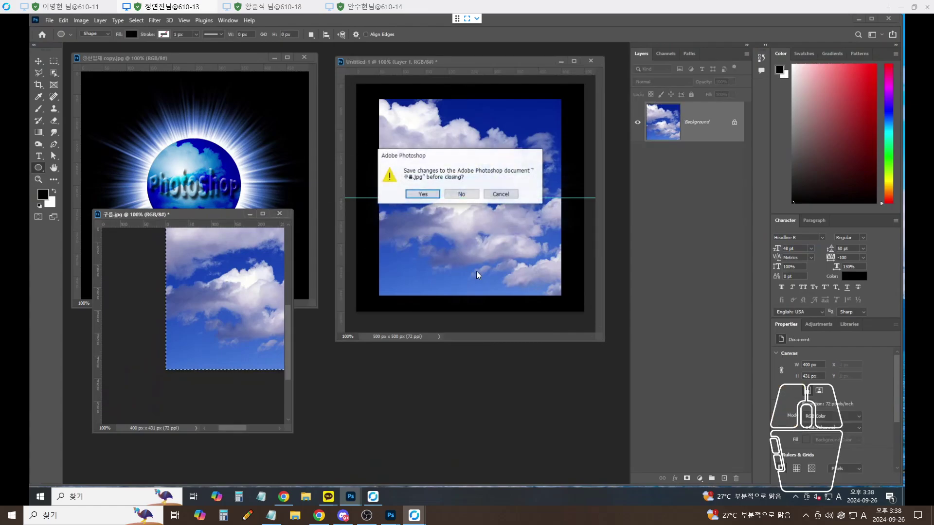
click(462, 194)
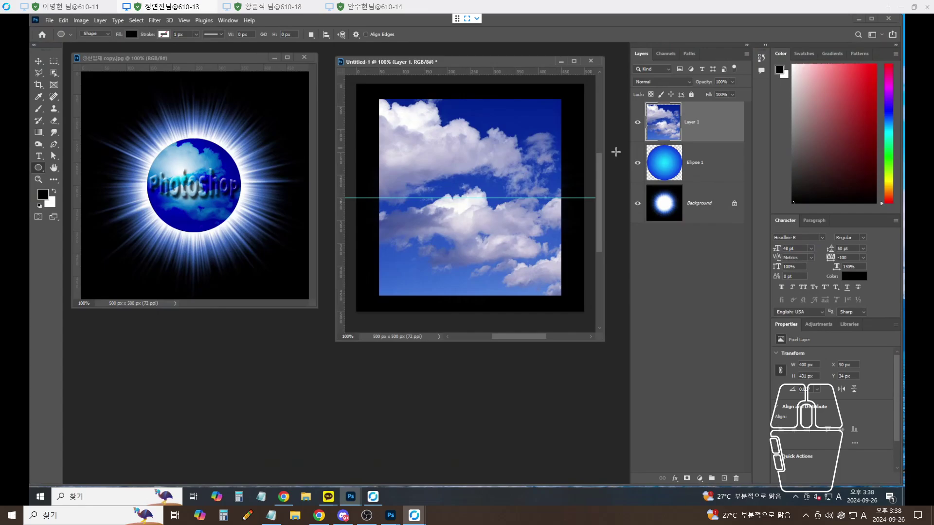
Clip the cloud Layer 1 to the Ellipse 1 circle below it.
double_click(672, 142)
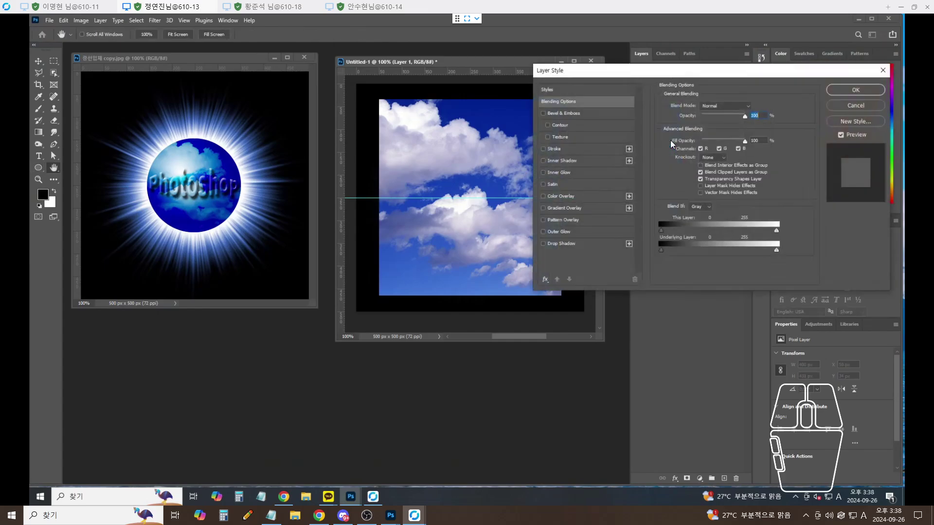
key(Escape)
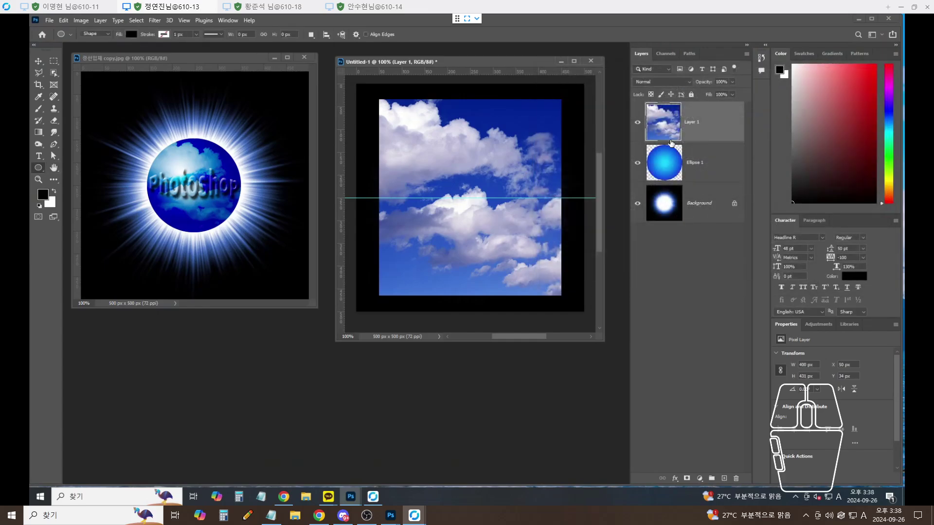
double_click(671, 142)
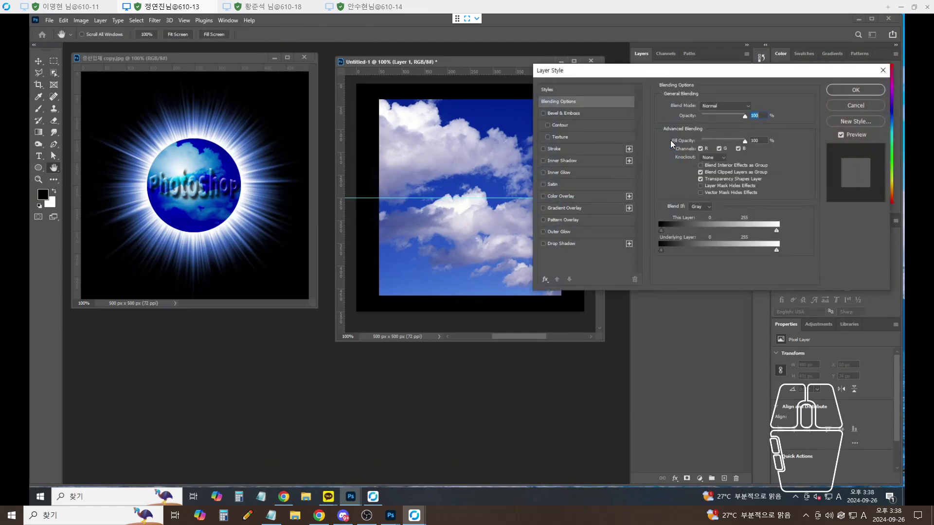
key(Escape)
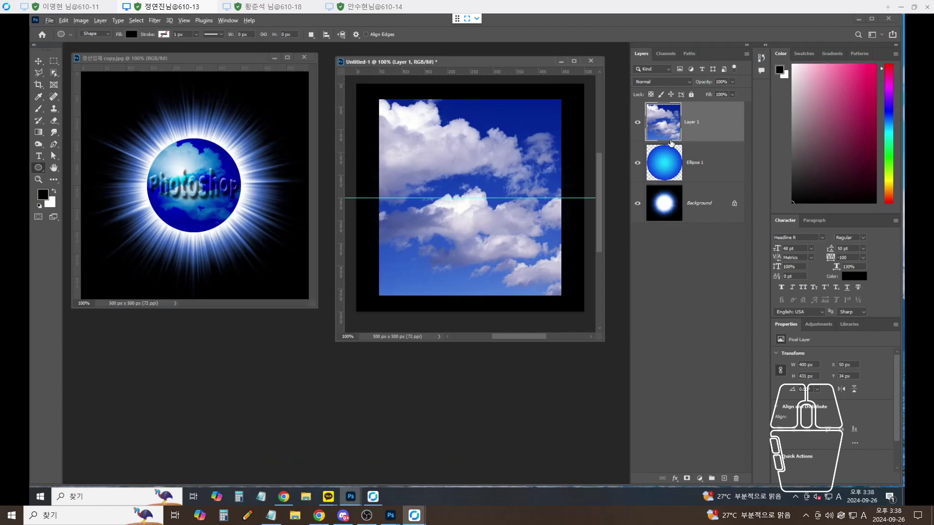
drag(671, 142, 674, 137)
alt+click(673, 142)
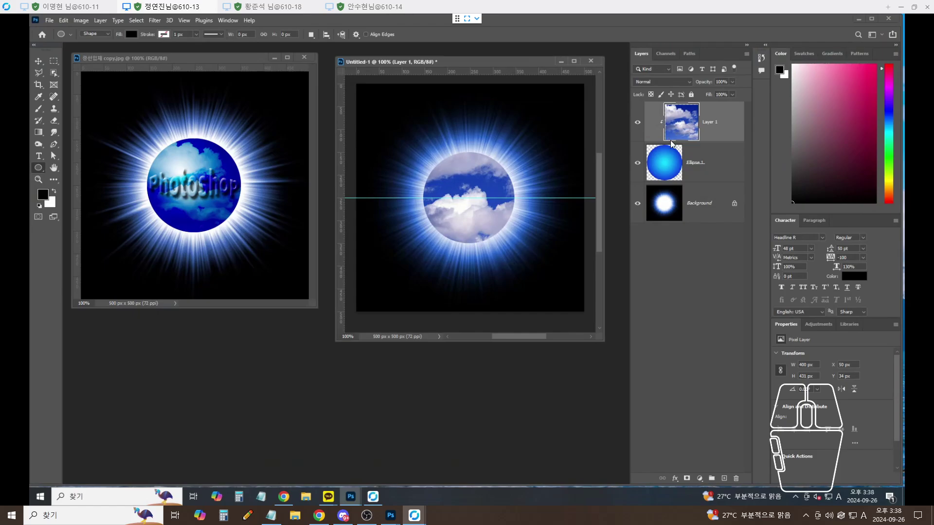
Blend the clouds with Multiply and bring the local Photoshop window forward.
click(662, 81)
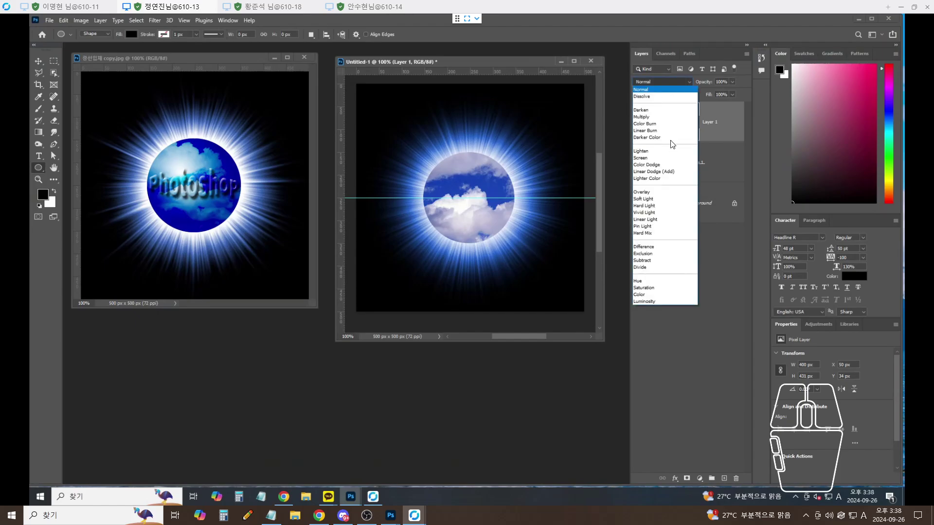
key(Up)
key(Up)
key(Up)
key(Up)
key(Up)
key(Up)
key(Up)
key(Up)
key(Up)
key(Up)
key(Up)
key(Up)
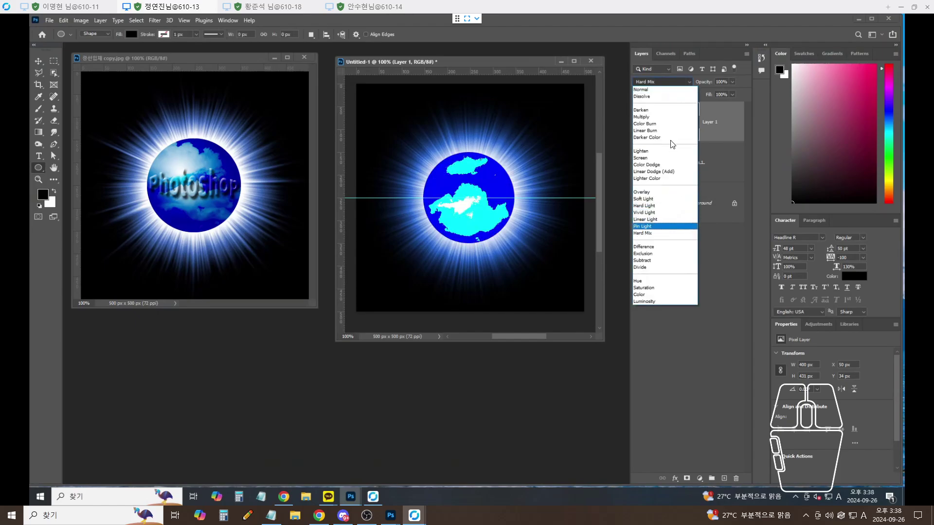
key(Up)
key(Return)
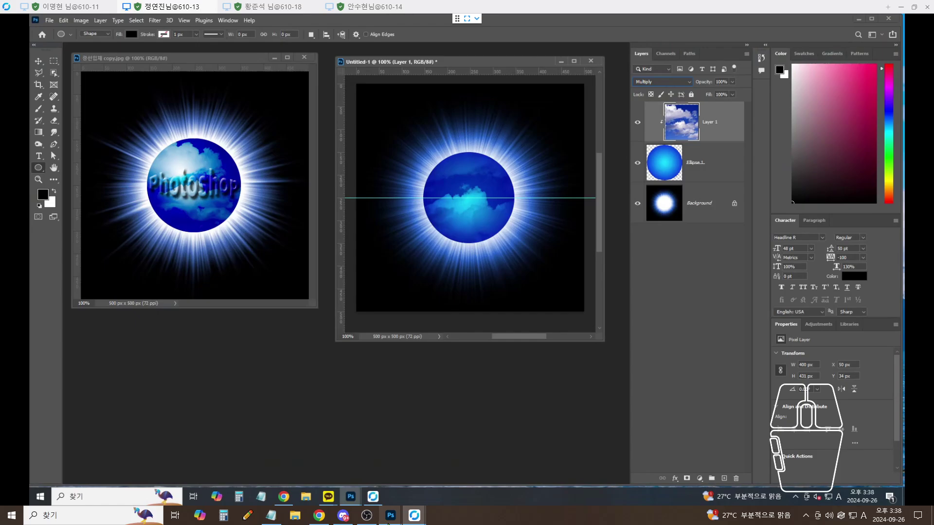
mouse_move(390, 515)
click(355, 491)
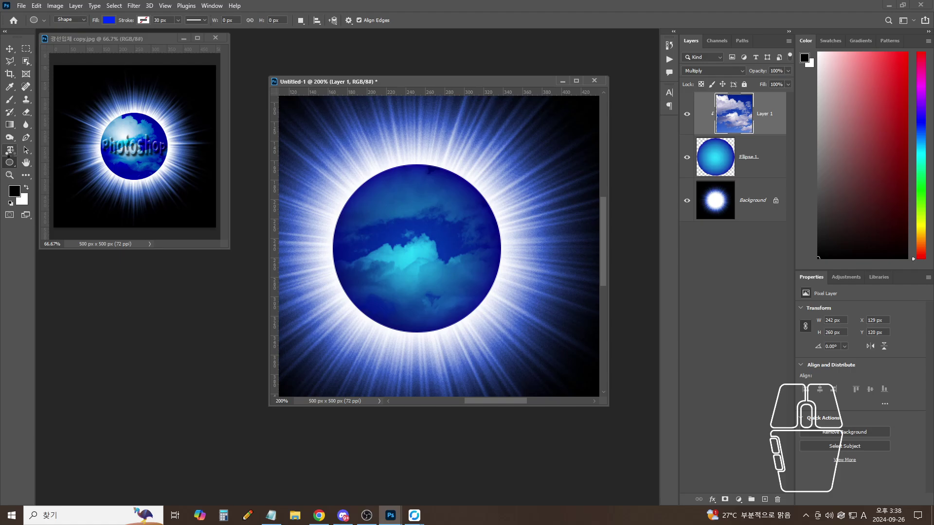
Type the word 'Photoshop' on the sphere with the Horizontal Type tool.
click(11, 153)
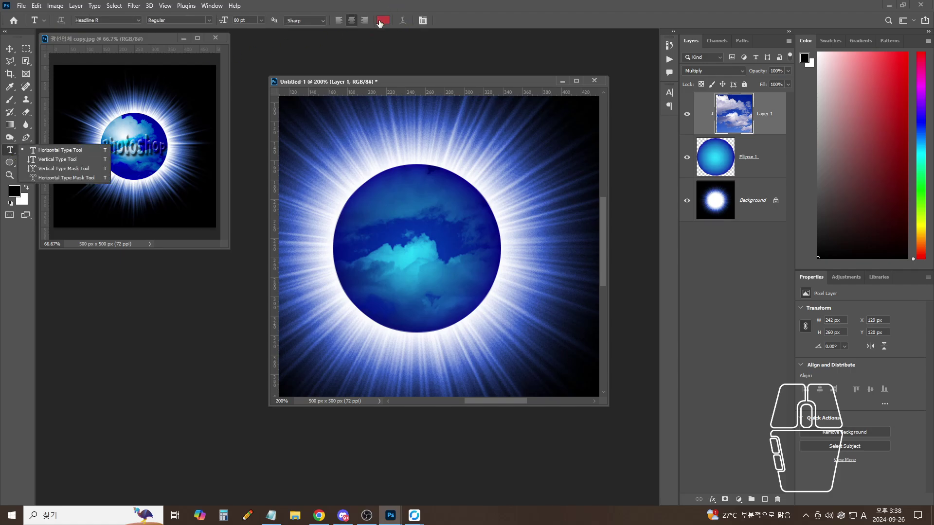
click(418, 244)
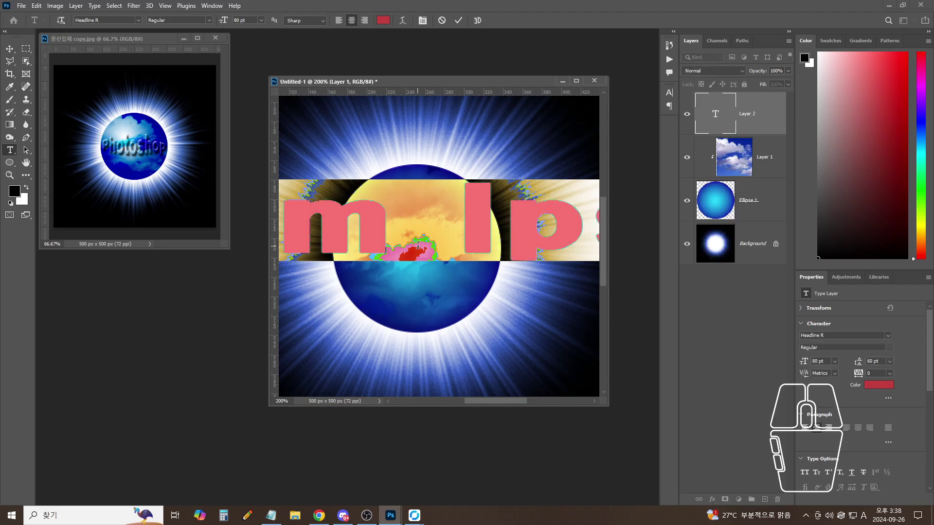
text(P)
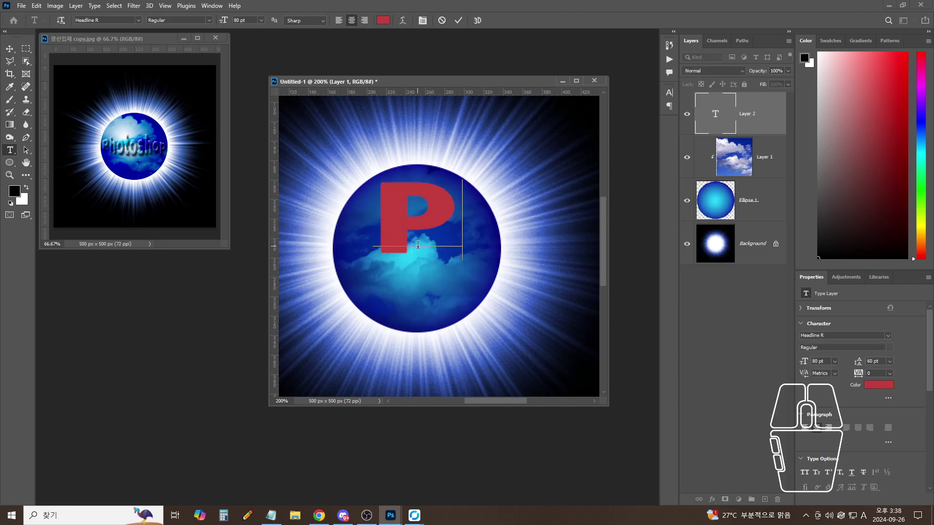
text(H)
key(BackSpace)
text(hoto)
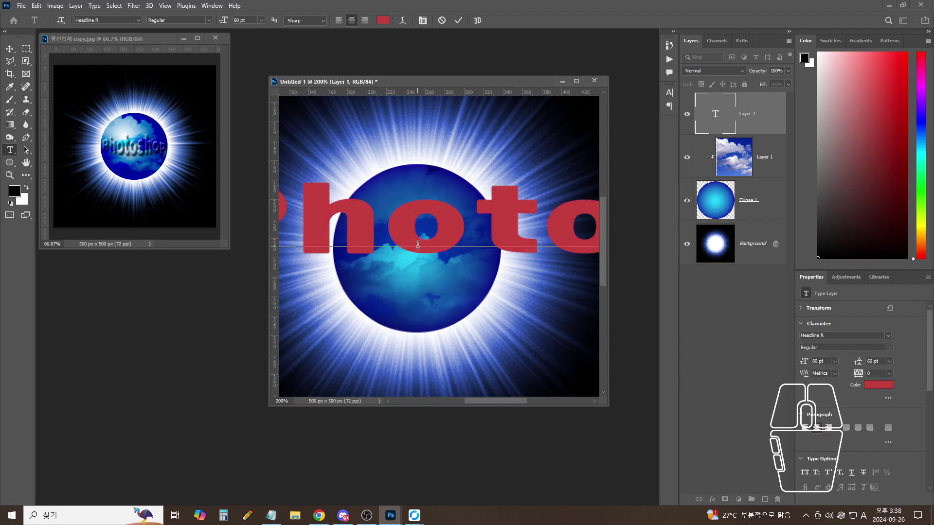
text(shop)
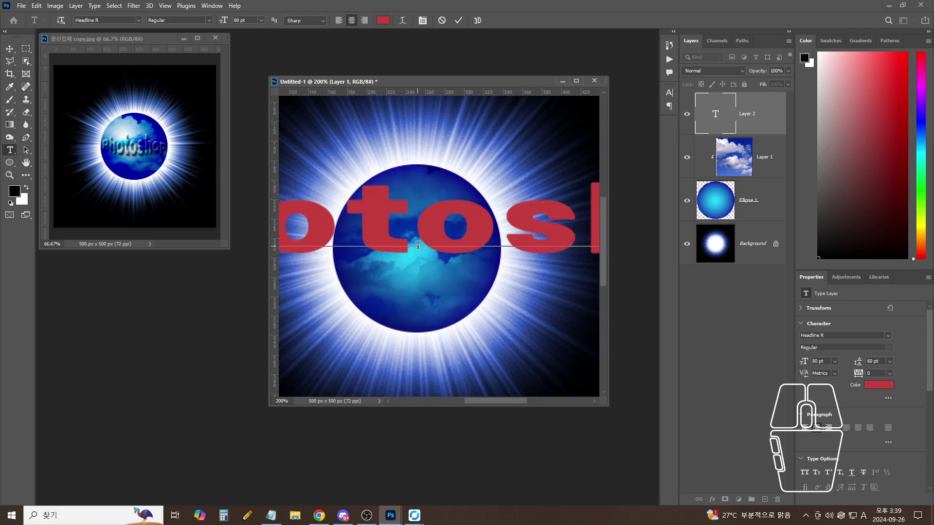
Commit the red Photoshop text and start resizing it with Free Transform.
key(ctrl+minus)
key(ctrl+minus)
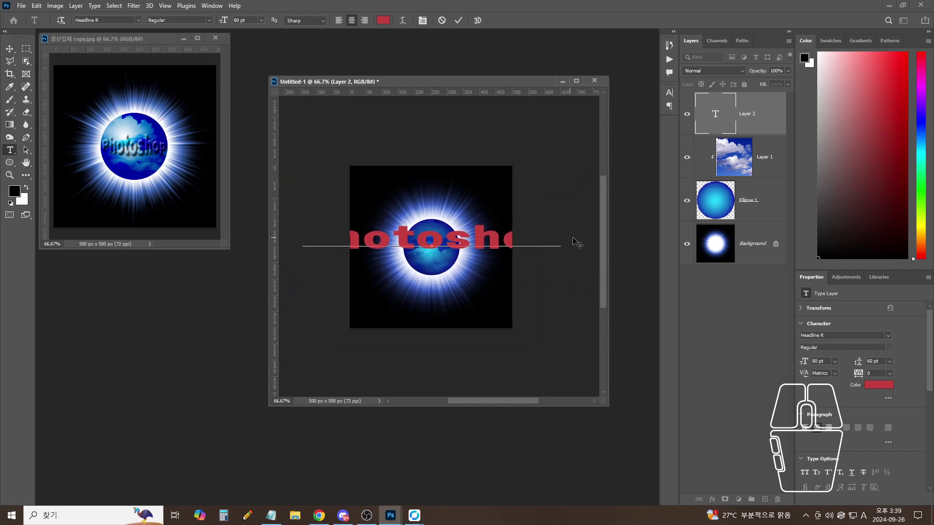
click(762, 122)
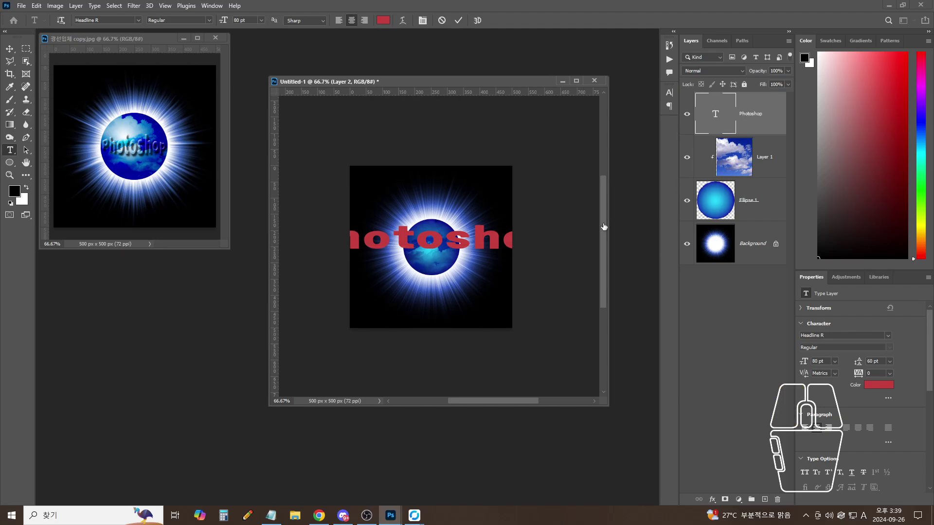
key(ctrl+t)
drag(559, 251, 453, 250)
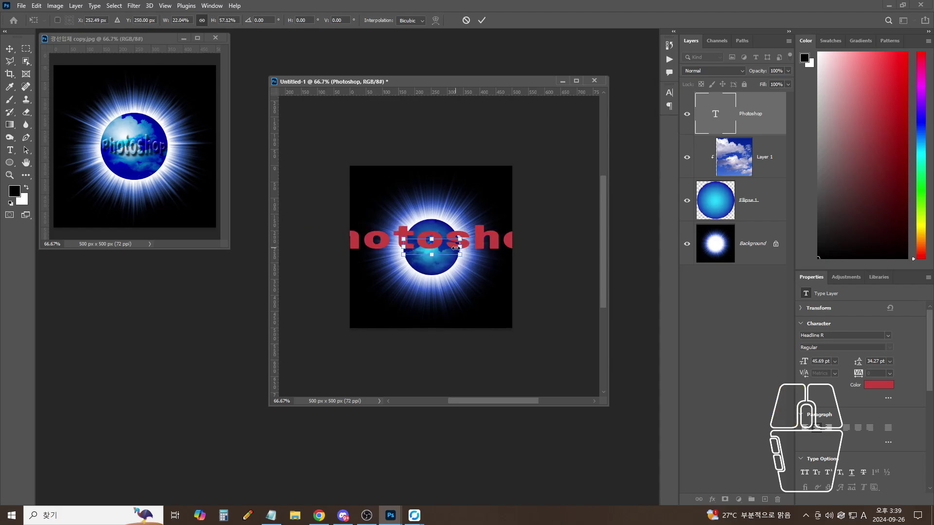
Scale the Photoshop text down to fit inside the circle.
key(ctrl+plus)
key(ctrl+plus)
key(ctrl+plus)
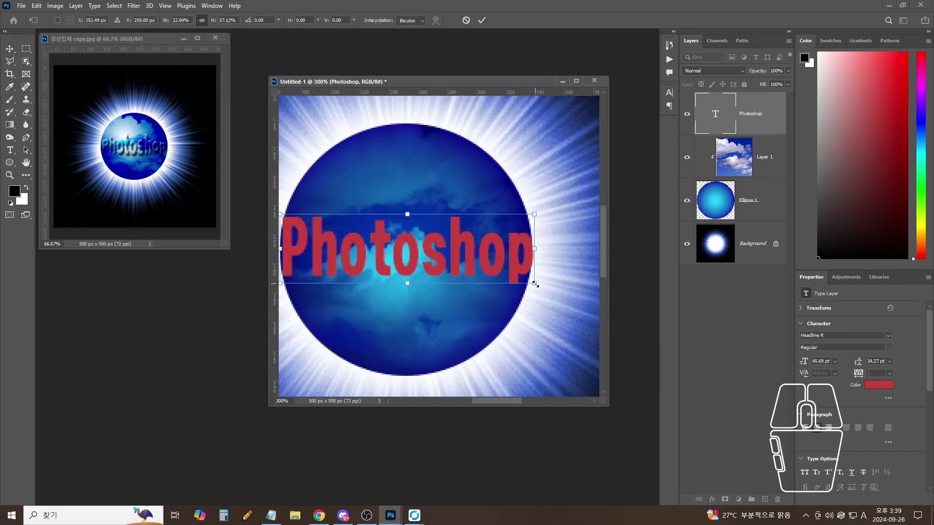
drag(533, 283, 503, 265)
key(Return)
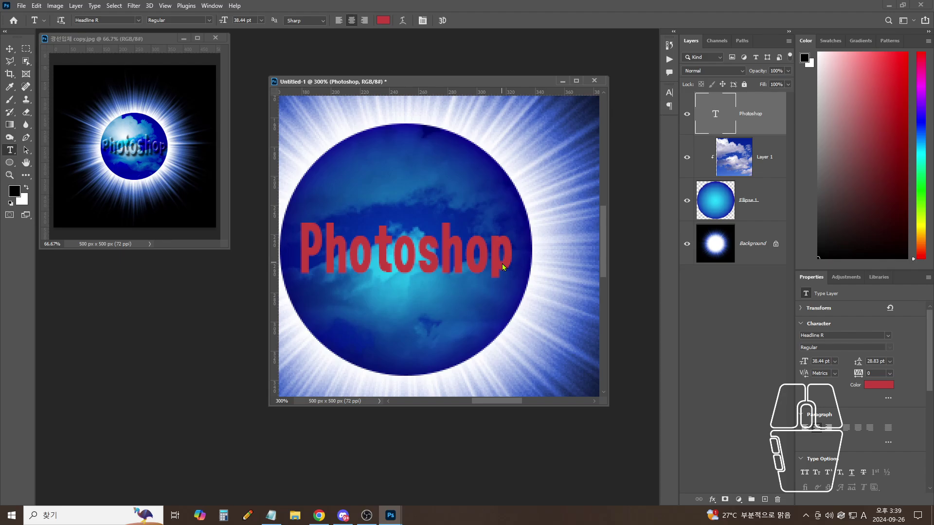
Warp the text with a Bulge style at +28 bend.
click(403, 21)
click(450, 204)
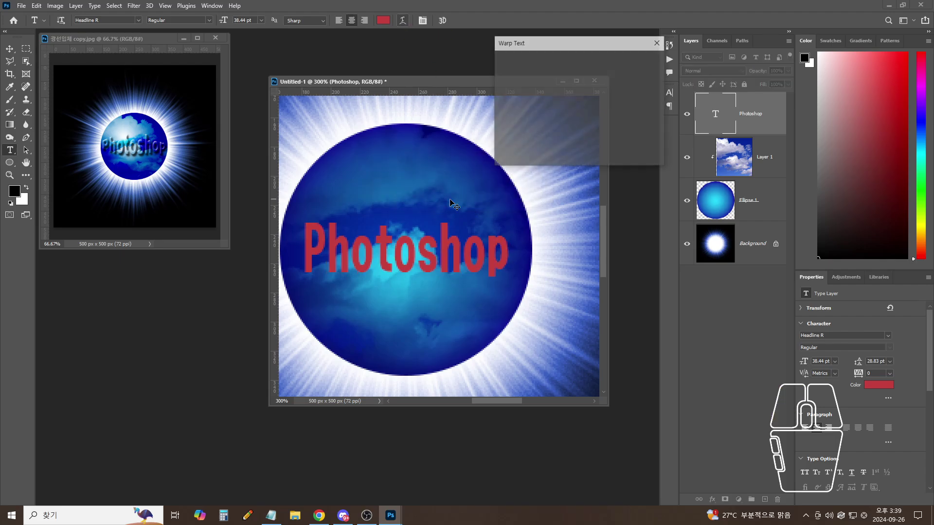
click(590, 59)
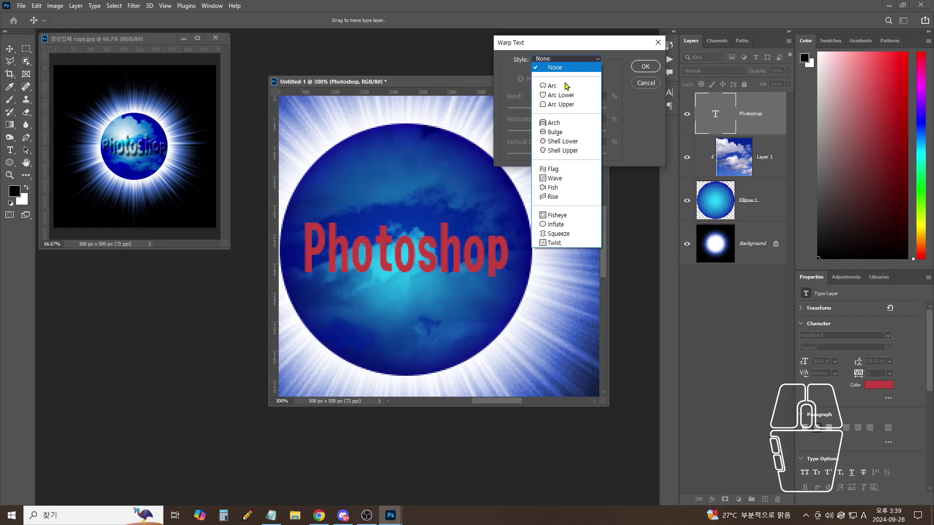
click(561, 133)
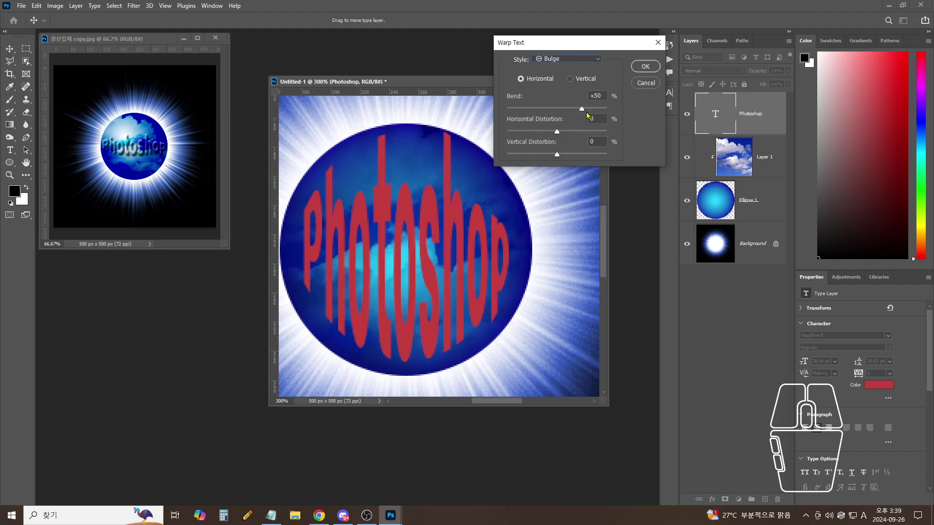
drag(586, 112, 570, 112)
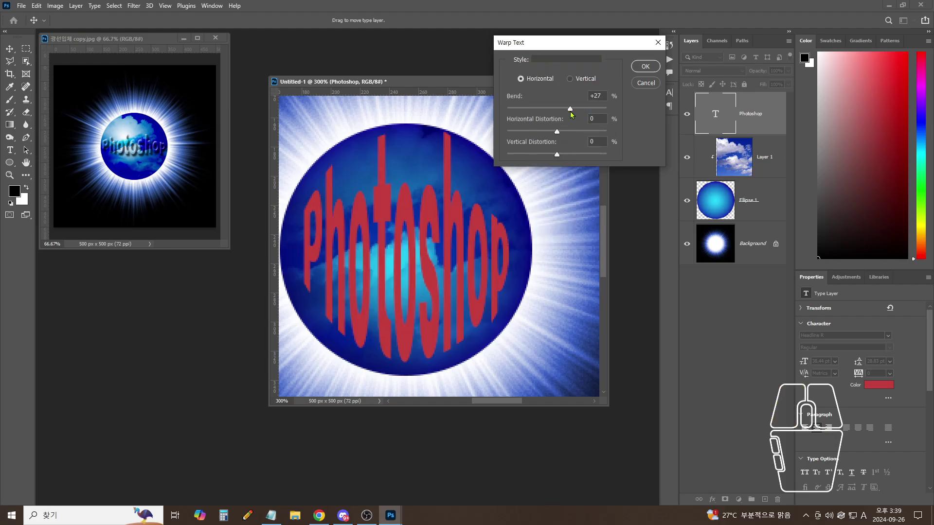
click(646, 66)
click(713, 499)
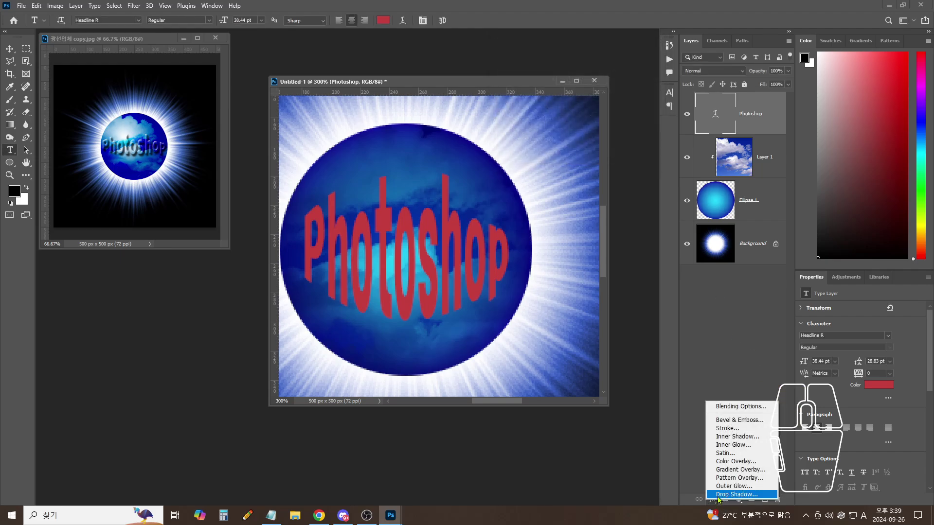
Add Bevel & Emboss to the text with the Inner Bevel style.
click(748, 429)
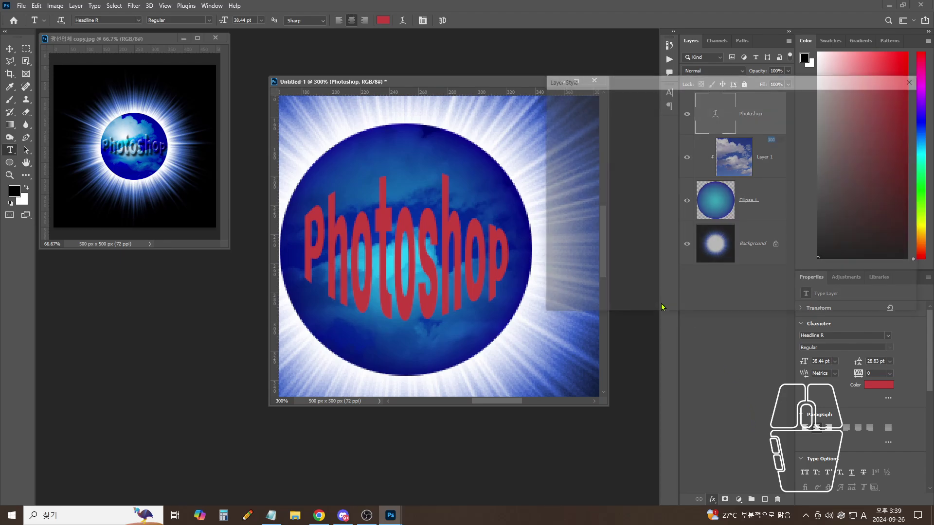
click(741, 120)
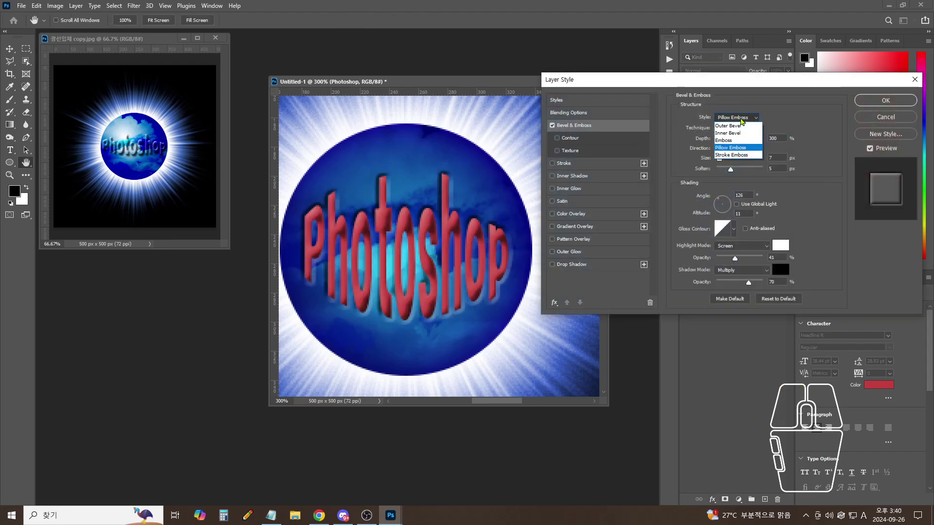
click(728, 133)
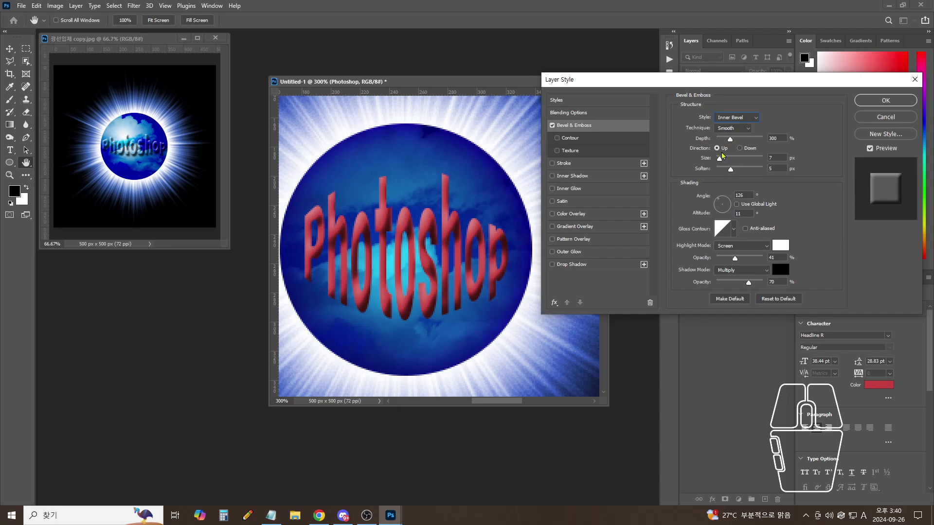
drag(730, 140, 719, 142)
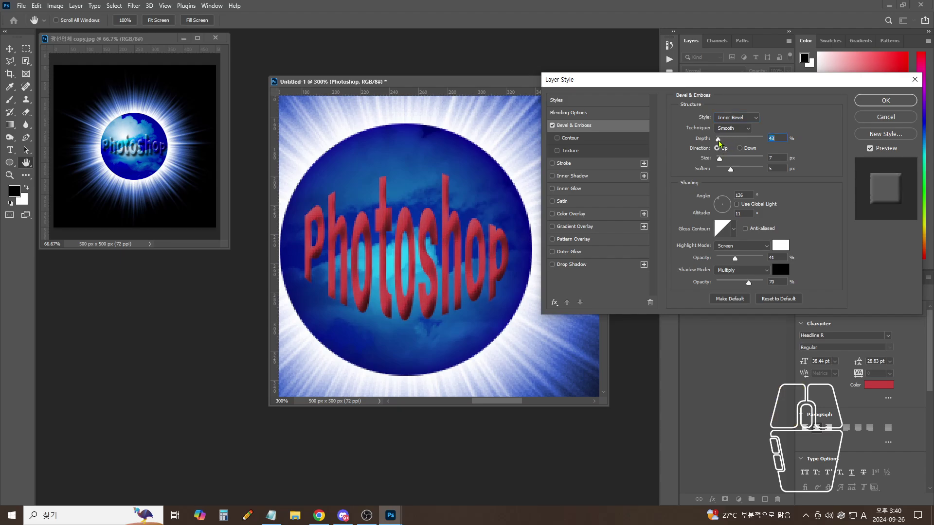
click(719, 143)
mouse_move(719, 159)
mouse_down()
mouse_move(729, 169)
mouse_move(720, 171)
mouse_up()
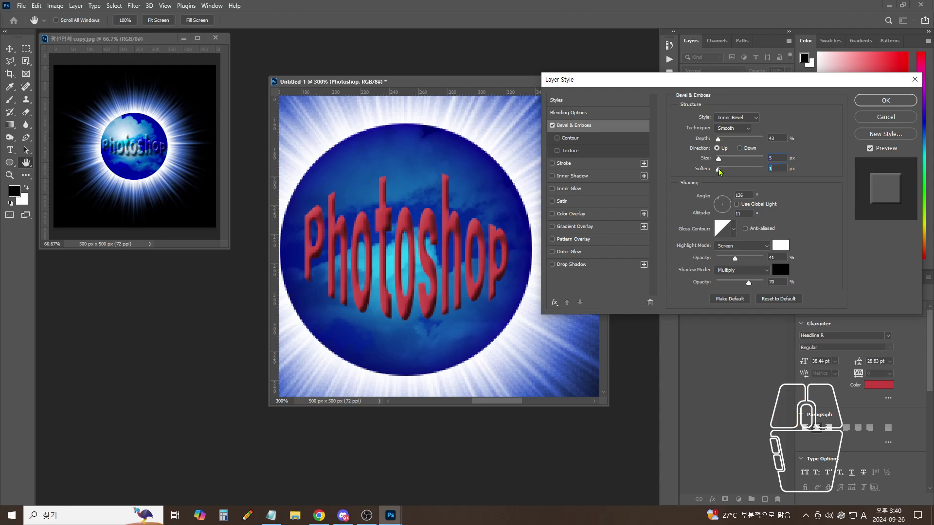
drag(718, 139, 716, 158)
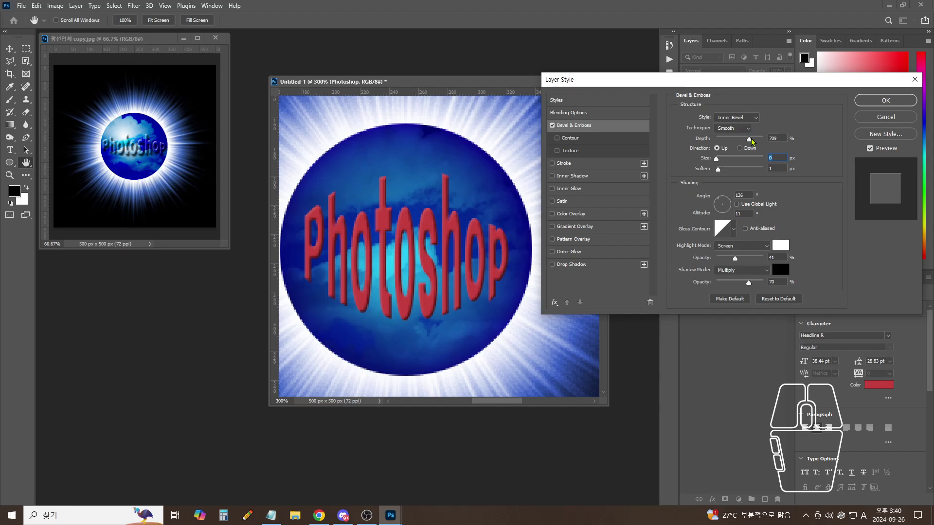
Set bevel Depth 500%, Size 1 px, Soften 1 px and Angle 120°, then apply.
click(777, 139)
text(500)
key(Tab)
text(1)
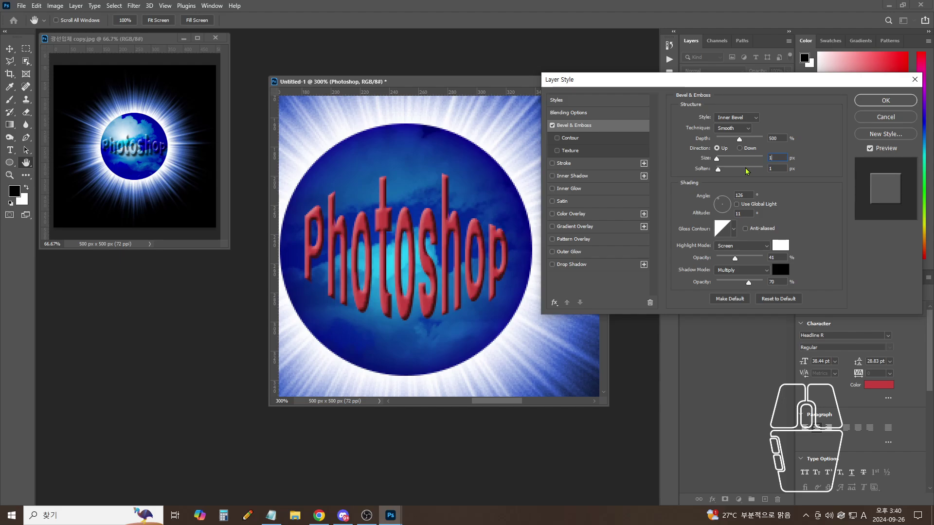
key(Tab)
text(0)
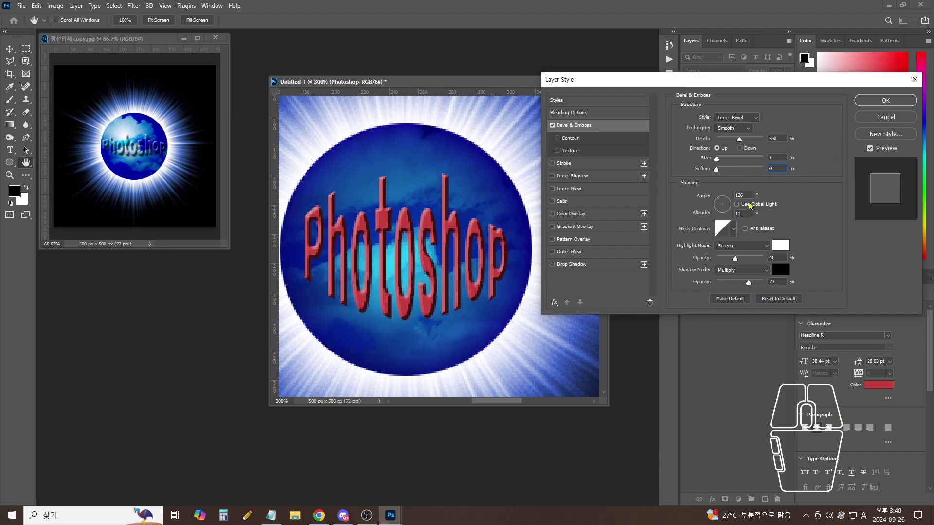
drag(740, 195, 732, 196)
text(120)
double_click(777, 169)
text(1)
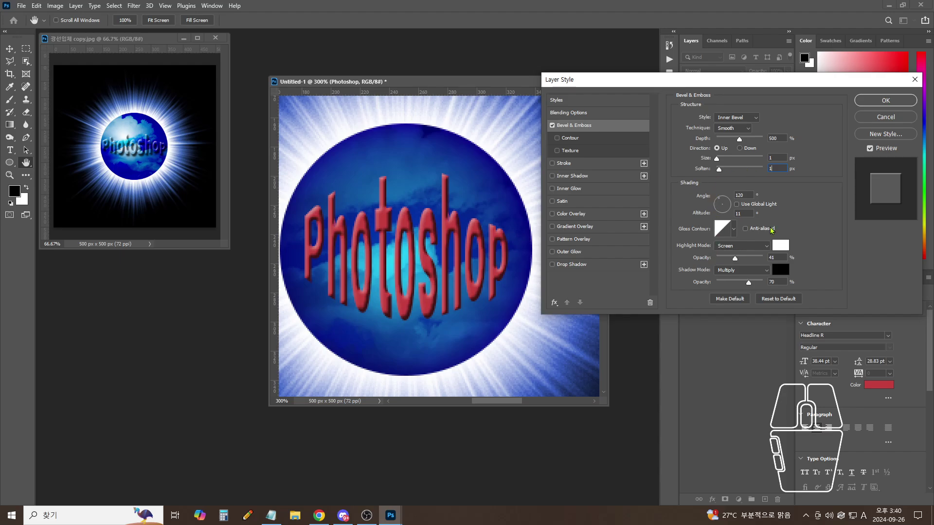
click(886, 100)
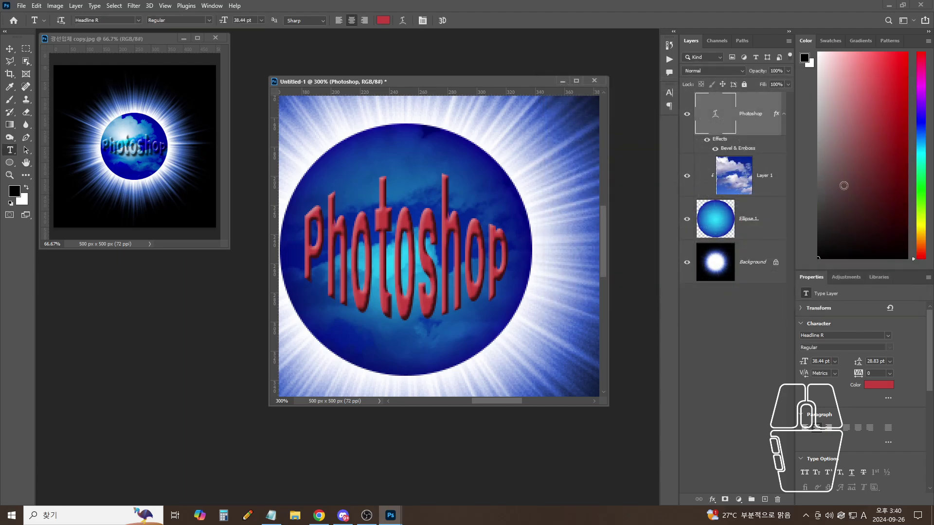
Compare with the finished reference image, then return to the main document.
click(154, 164)
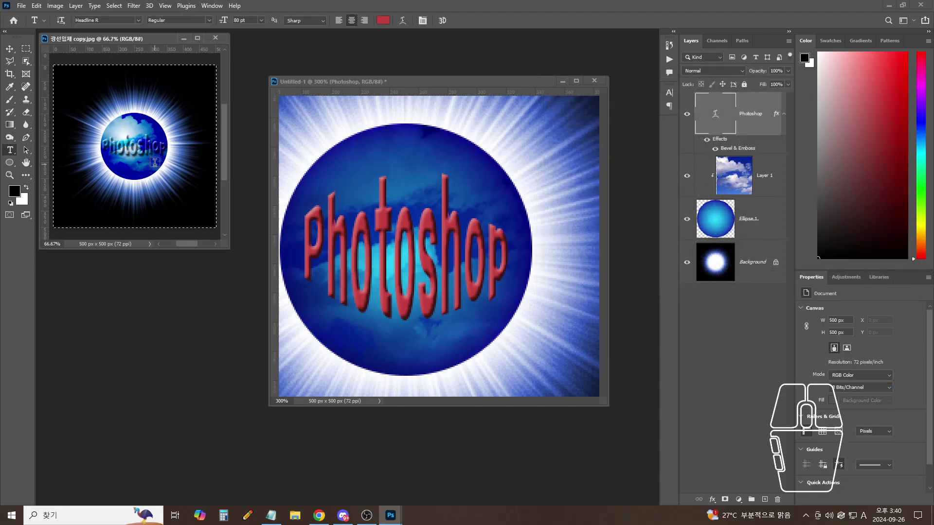
key(ctrl+plus)
key(ctrl+plus)
key(ctrl+plus)
key(ctrl+minus)
key(ctrl+minus)
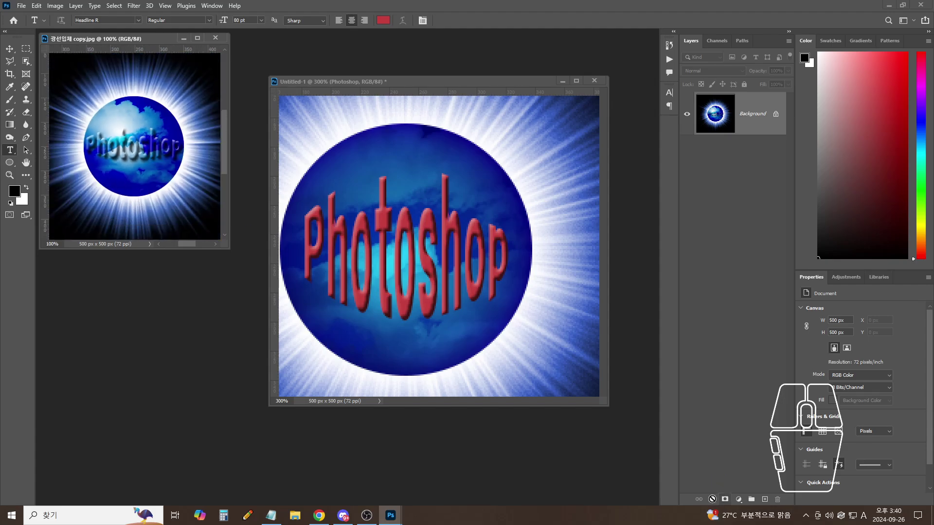
click(564, 236)
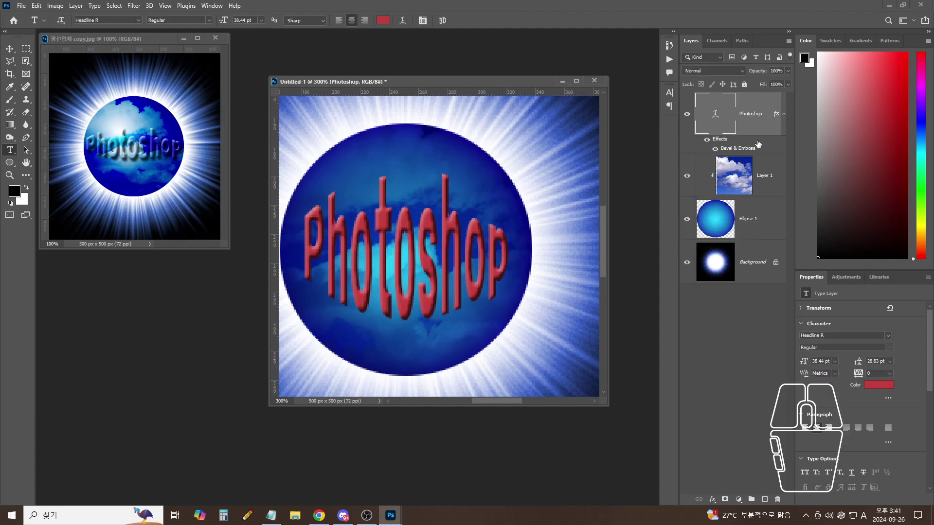
Add a Drop Shadow to the text with 5 px distance and 5 px size.
click(713, 500)
drag(713, 502, 673, 439)
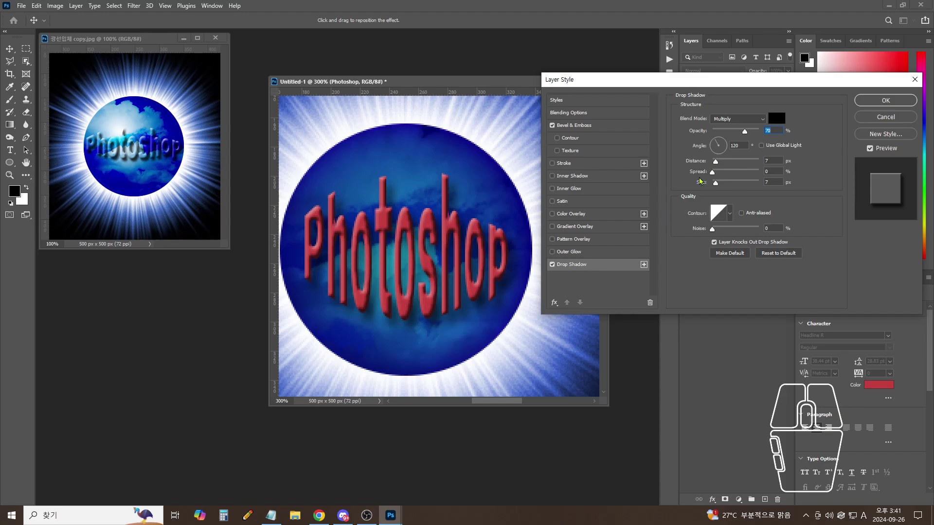
click(768, 159)
text(5)
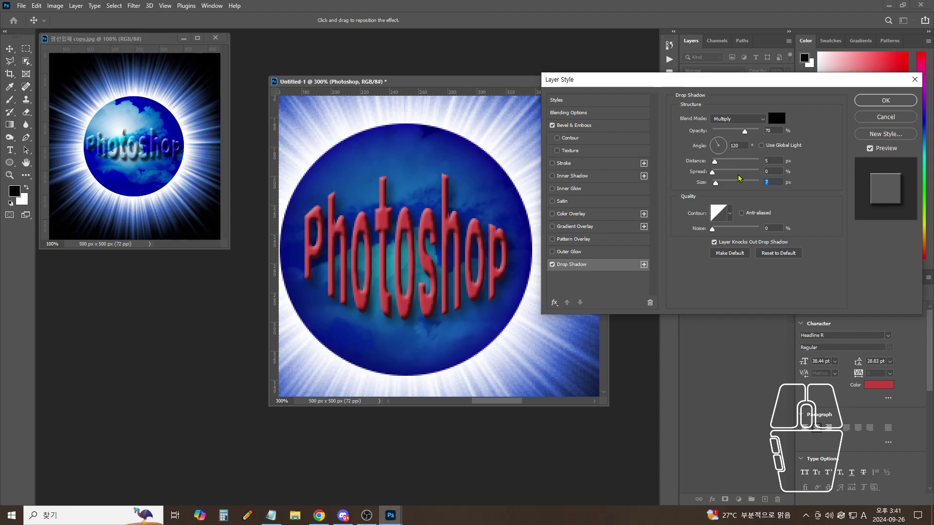
text(2)
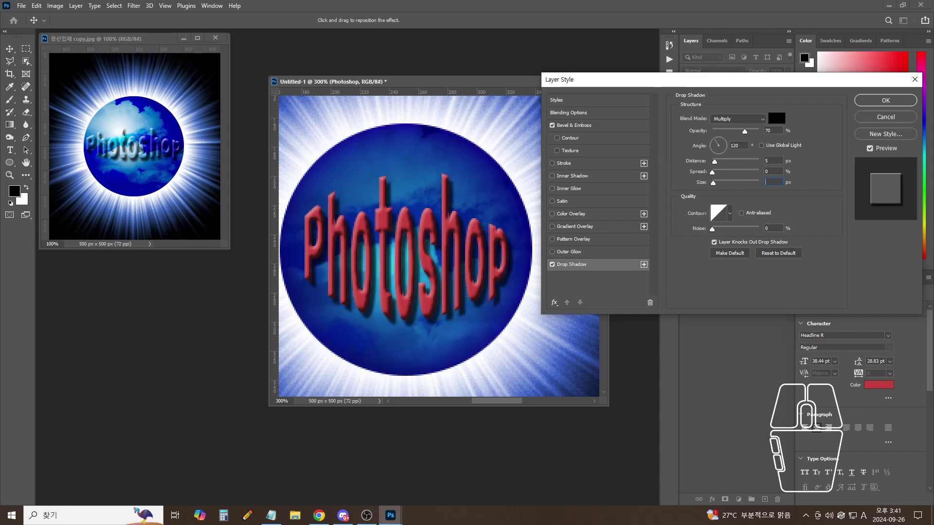
text(4)
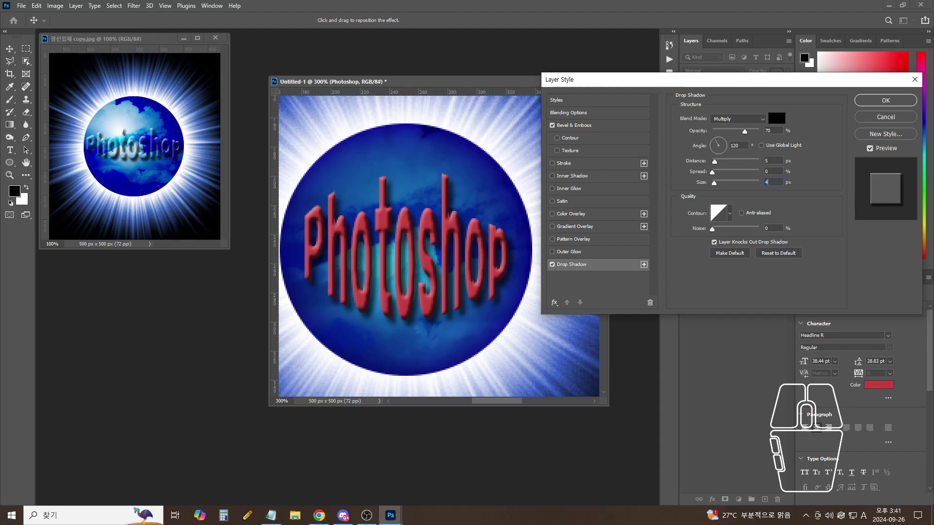
click(739, 178)
key(Return)
click(767, 182)
text(5)
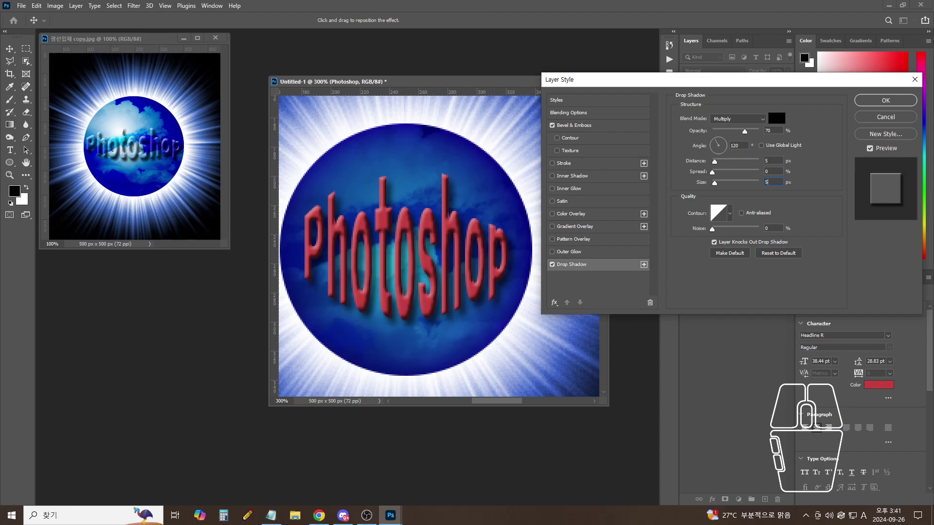
click(885, 101)
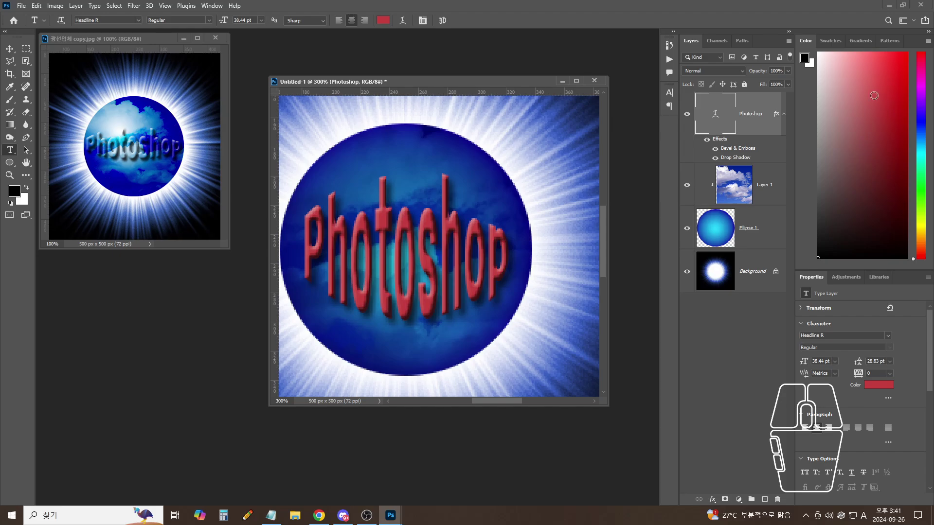
Set the Photoshop text layer's Fill to 0%.
click(777, 84)
text(0)
key(Return)
key(ctrl+minus)
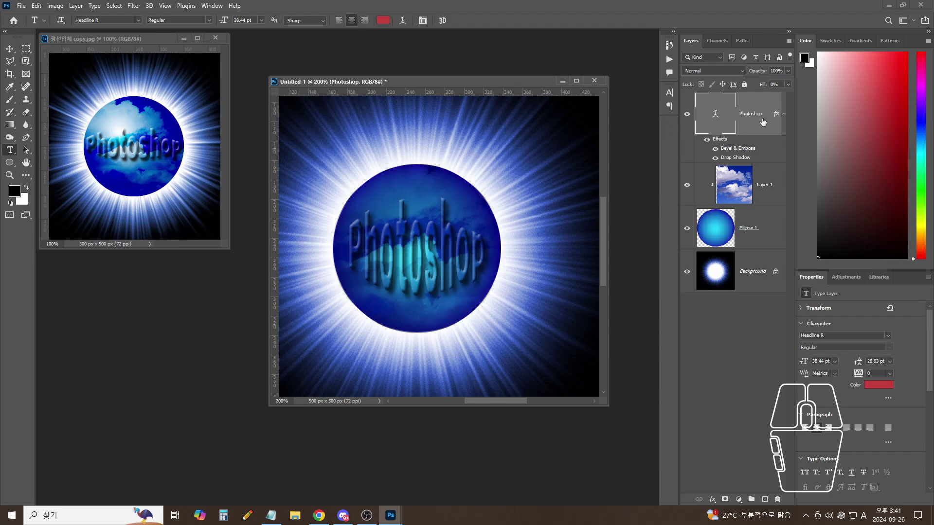
Change the text's Bulge warp bend to +20.
click(402, 22)
drag(570, 111, 568, 110)
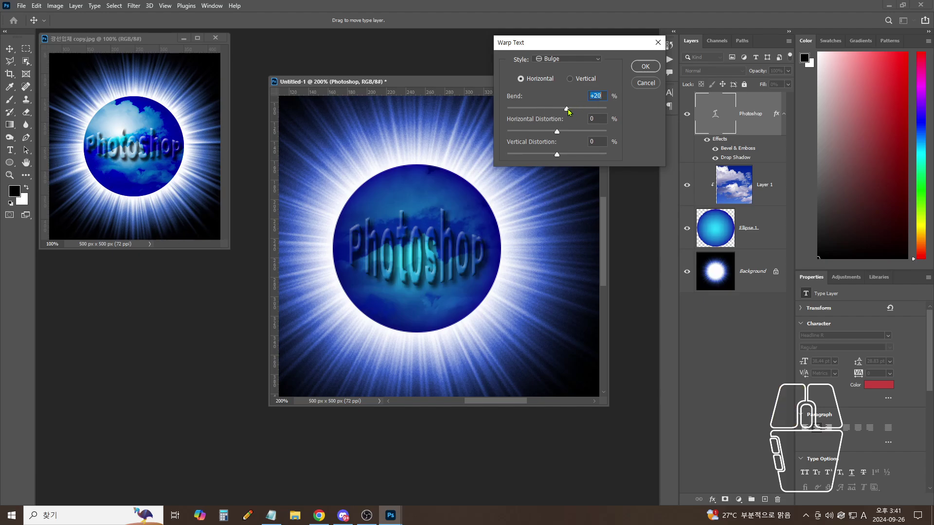
click(652, 66)
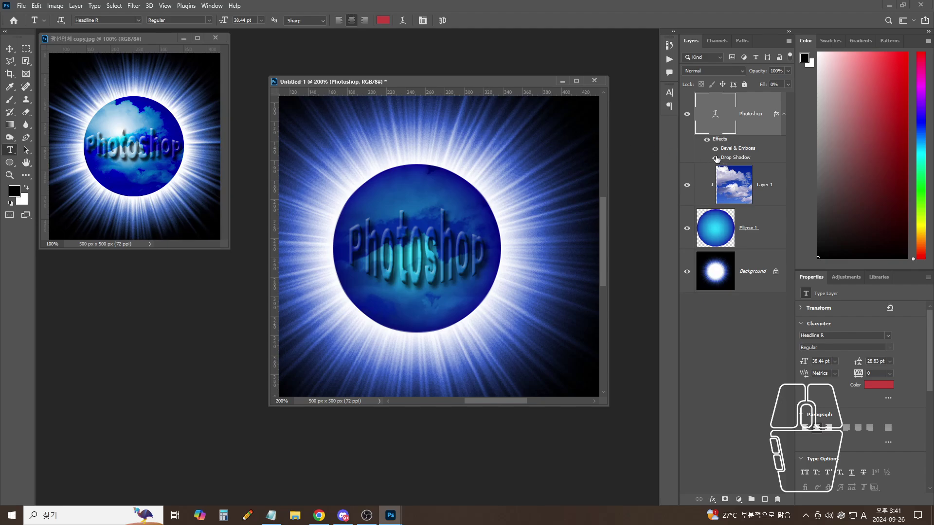
Select the Ellipse 1 layer and check the whole image at 200%.
click(694, 231)
key(ctrl+minus)
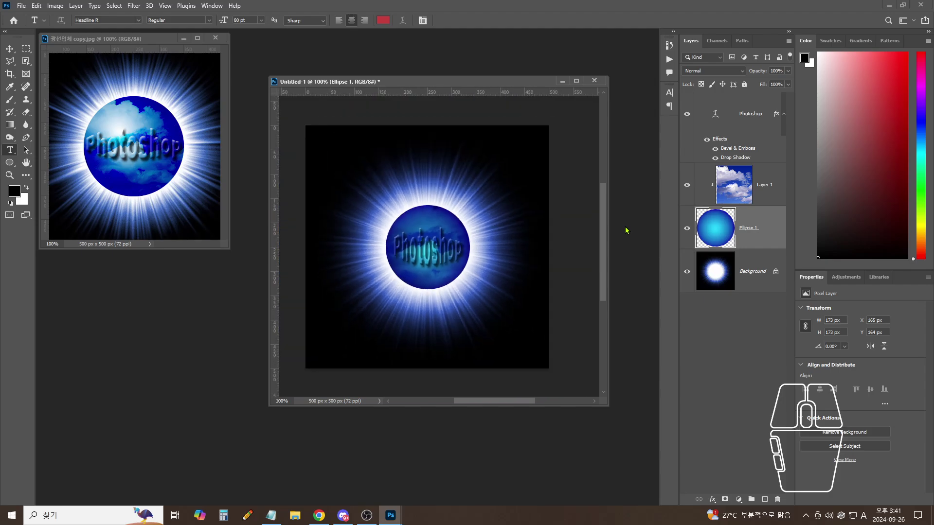
key(ctrl+minus)
key(ctrl+plus)
key(ctrl+plus)
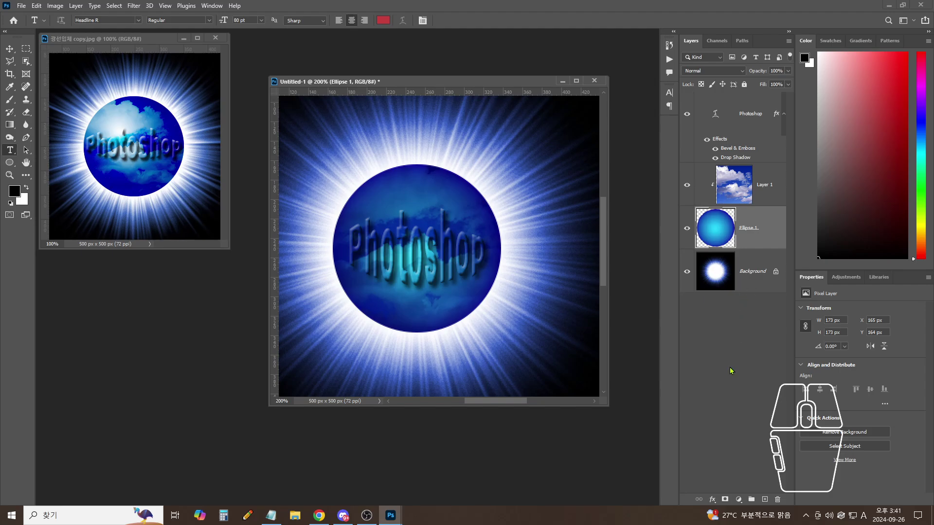
Add an Inner Shadow to Ellipse 1 with distance reduced to 0.
click(712, 500)
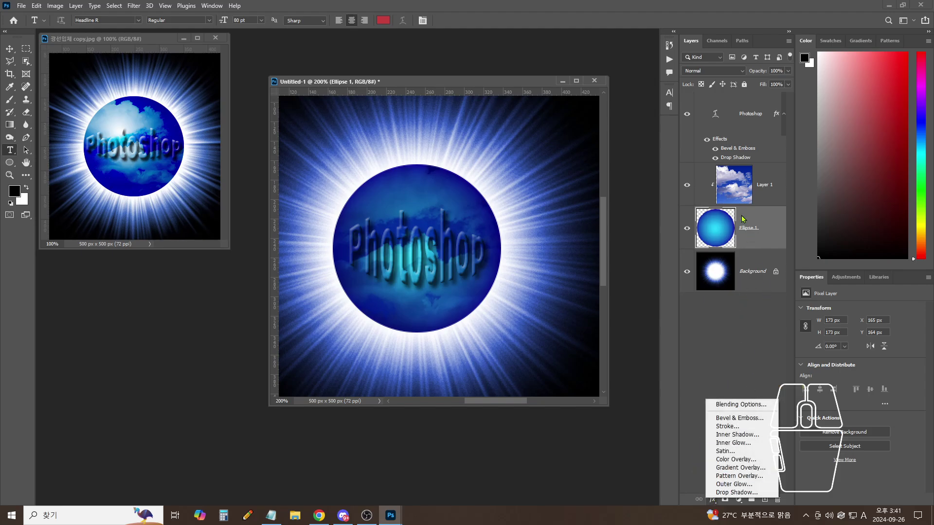
click(748, 434)
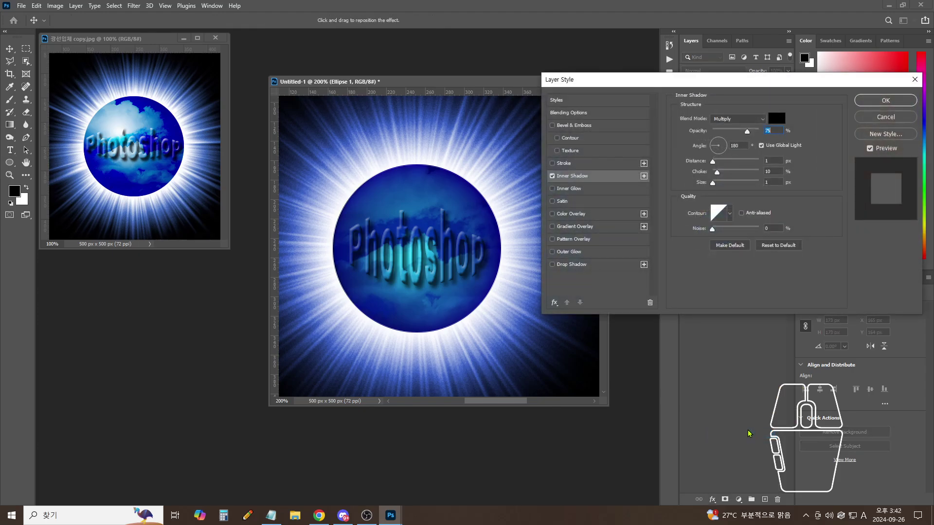
drag(713, 162, 730, 185)
Set the inner shadow colour to blue 0044ef and apply the effect.
click(777, 118)
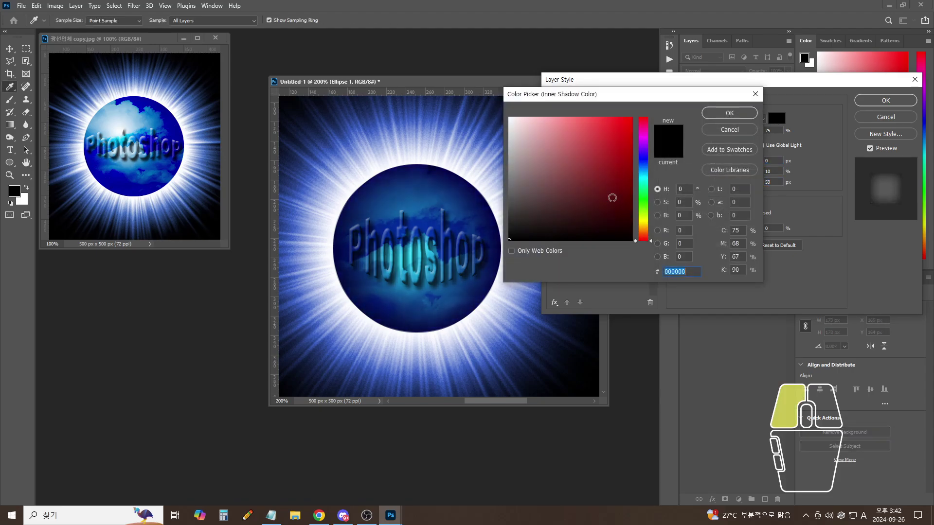
click(632, 125)
click(643, 164)
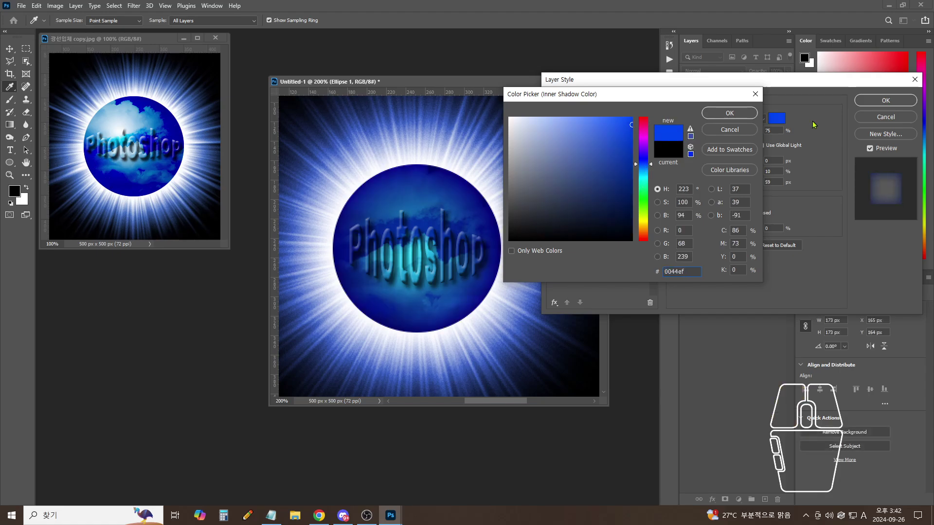
click(730, 113)
click(885, 100)
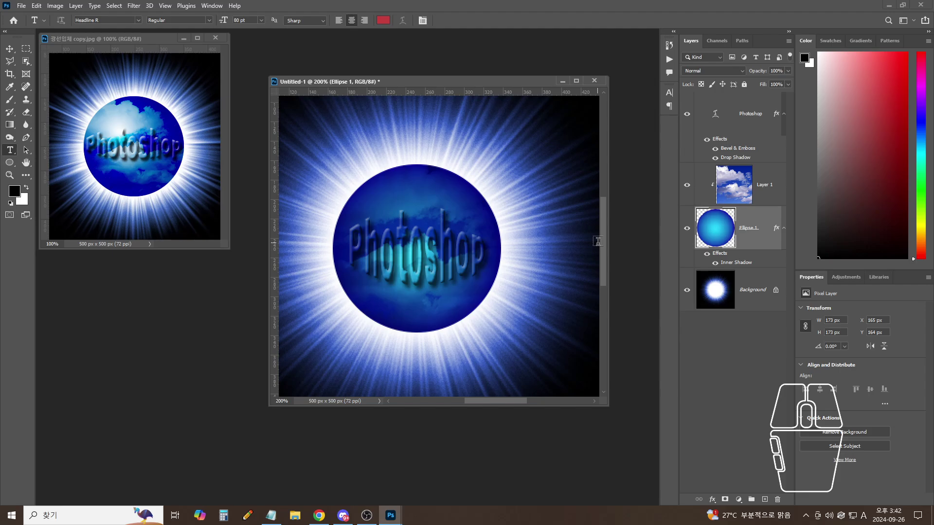
key(ctrl+minus)
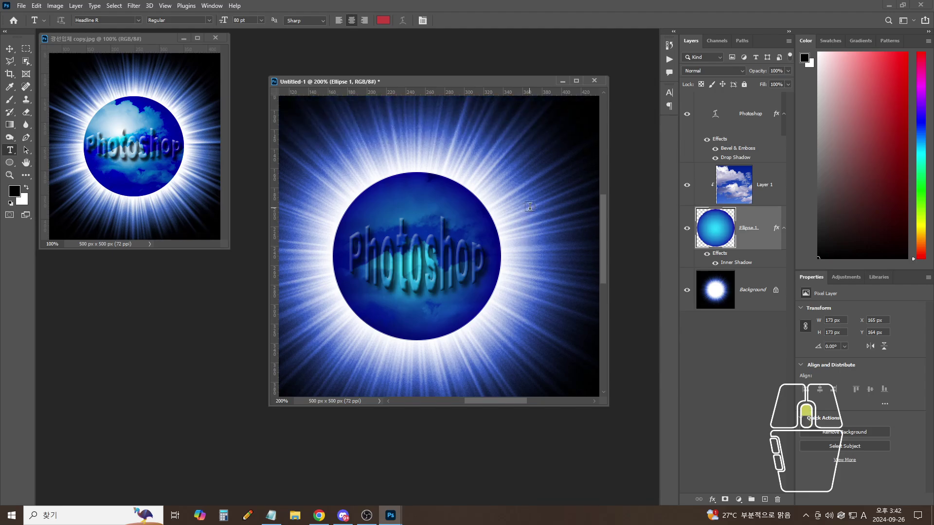
key(ctrl+minus)
key(ctrl+plus)
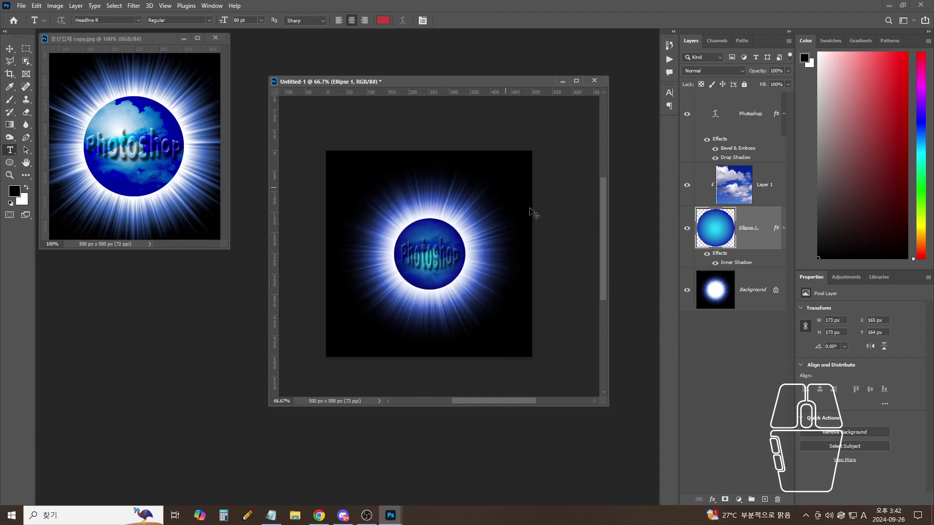
In Notepad, discard the current notes and open 광선입체구.txt from the 광선입체구 folder.
click(270, 515)
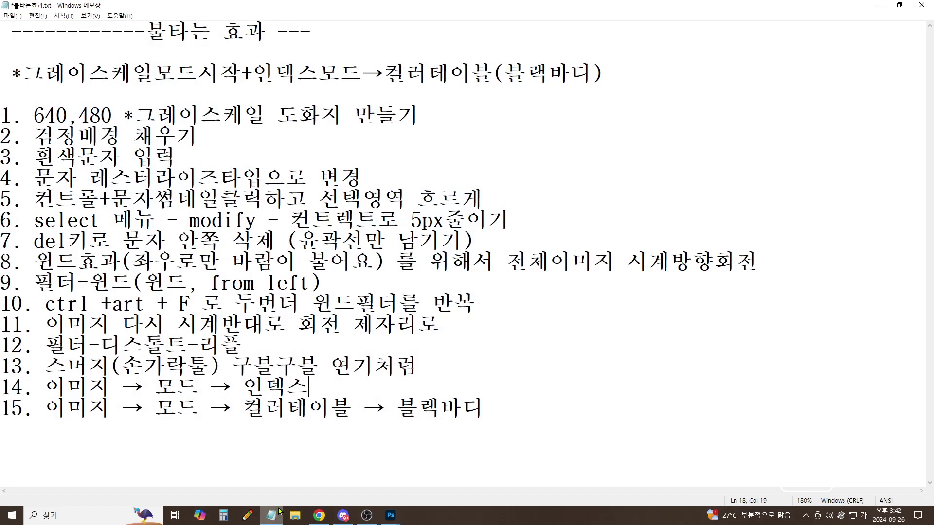
click(12, 16)
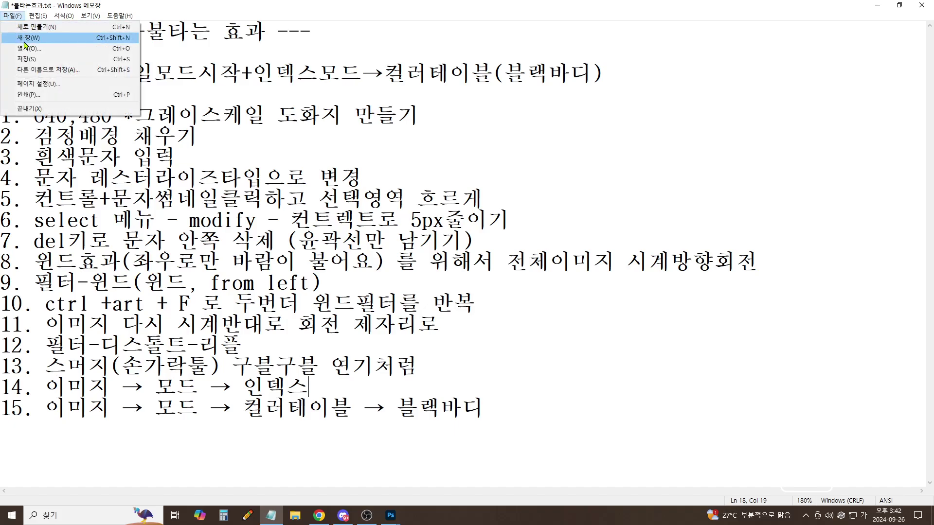
click(22, 25)
click(455, 269)
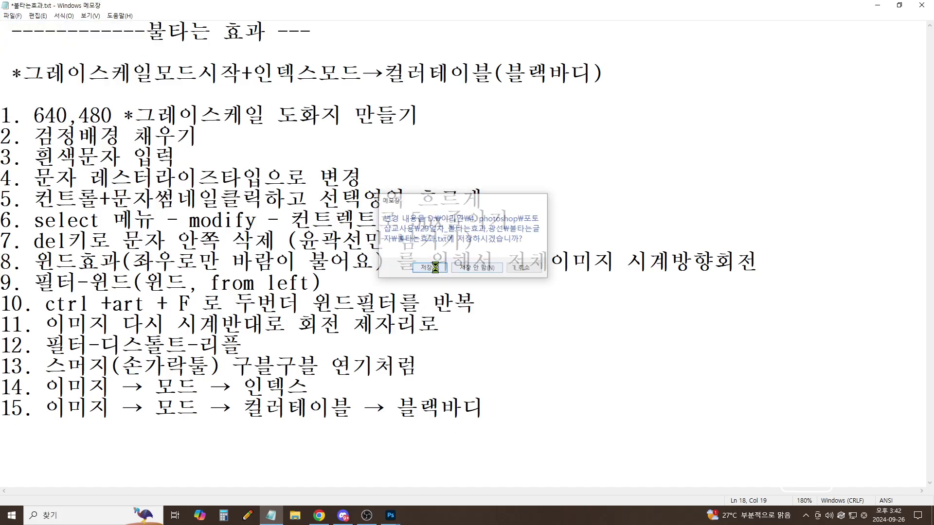
key(BackSpace)
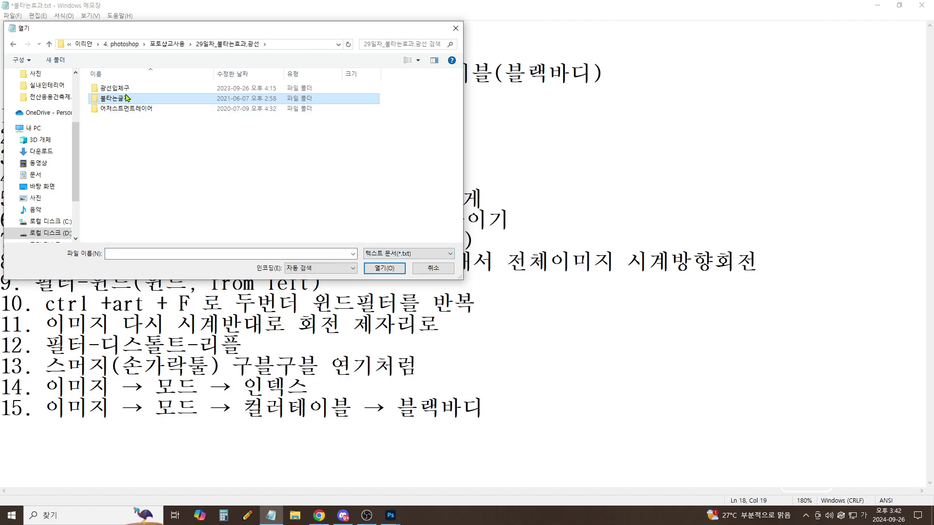
double_click(130, 90)
click(130, 90)
double_click(130, 90)
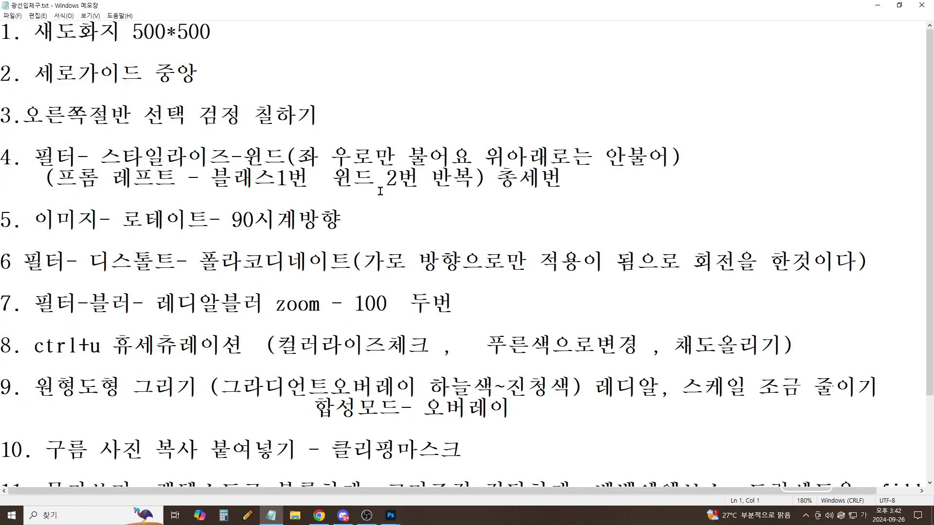
Shrink the text to show all 11 steps and insert a space after "3." in step three.
scroll(316, 145, down, 1)
key(ctrl+minus)
key(ctrl+minus)
key(ctrl+minus)
key(ctrl+minus)
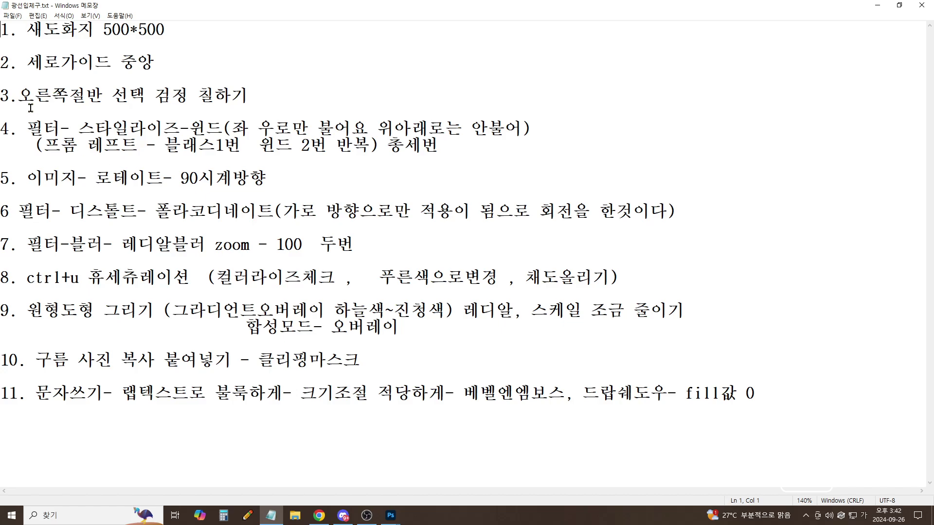
click(155, 95)
click(21, 95)
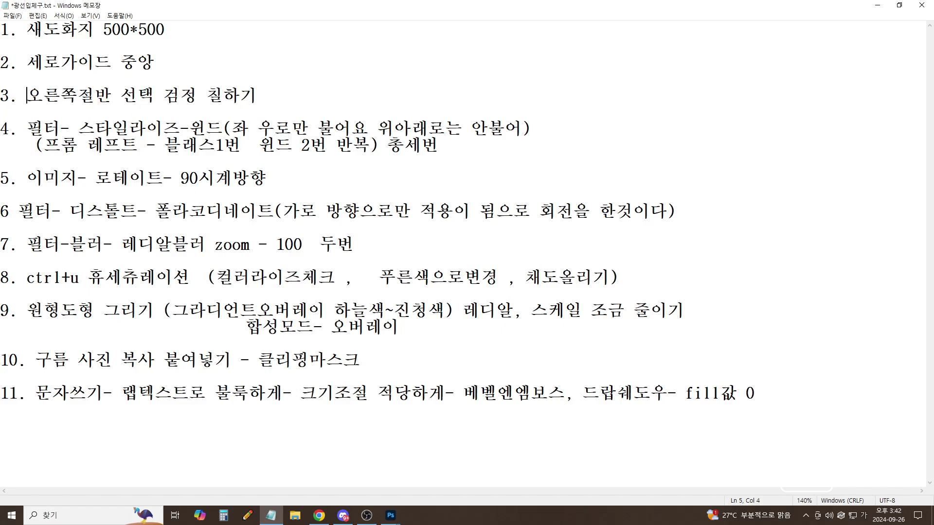
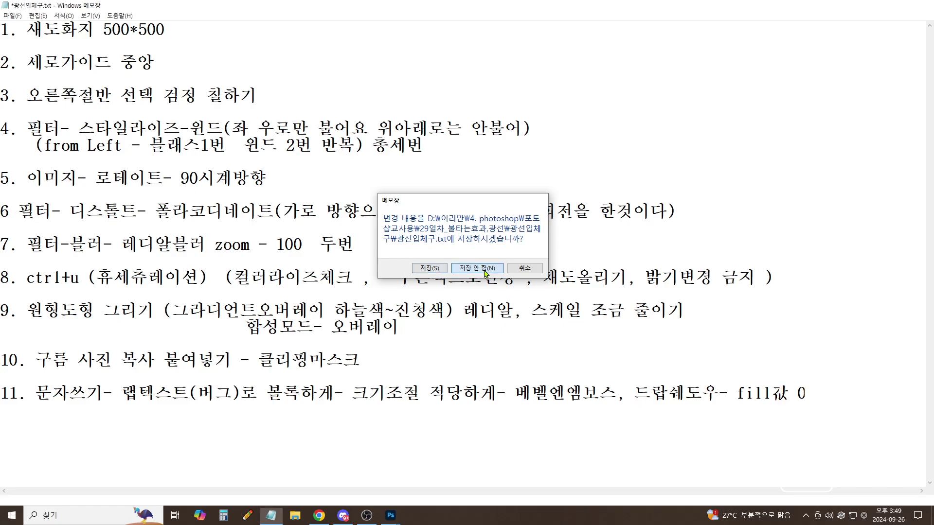
Close both sphere artwork documents without saving their changes.
click(216, 38)
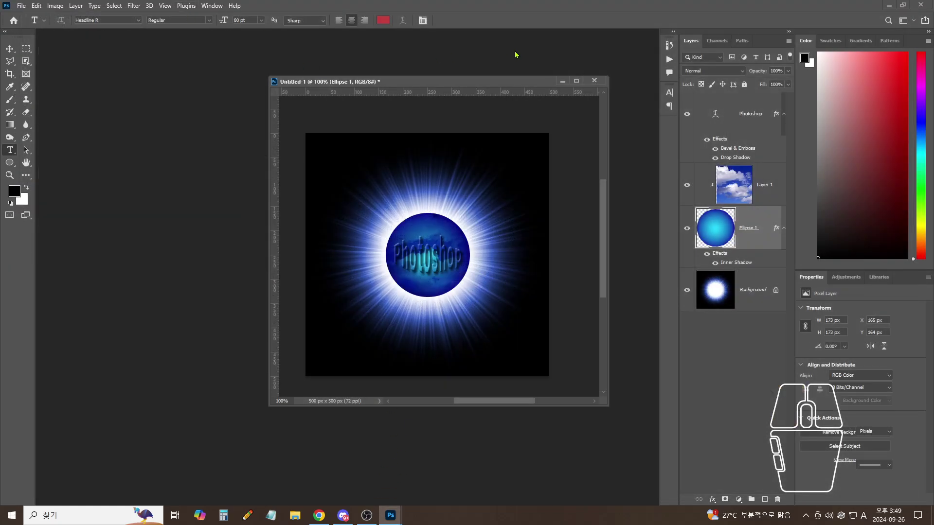
key(ctrl+w)
click(460, 192)
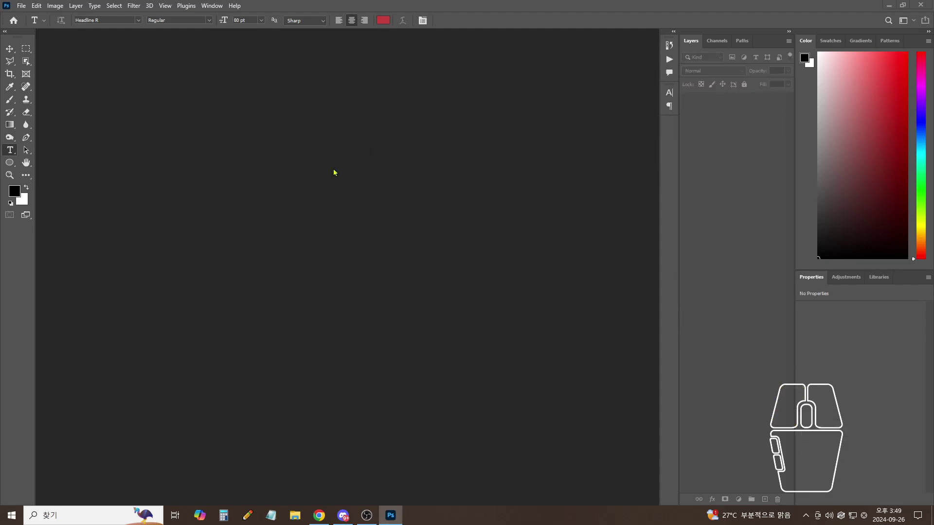
Open 원본.jpg from the 어저스트먼트레이어 folder.
click(21, 6)
click(34, 25)
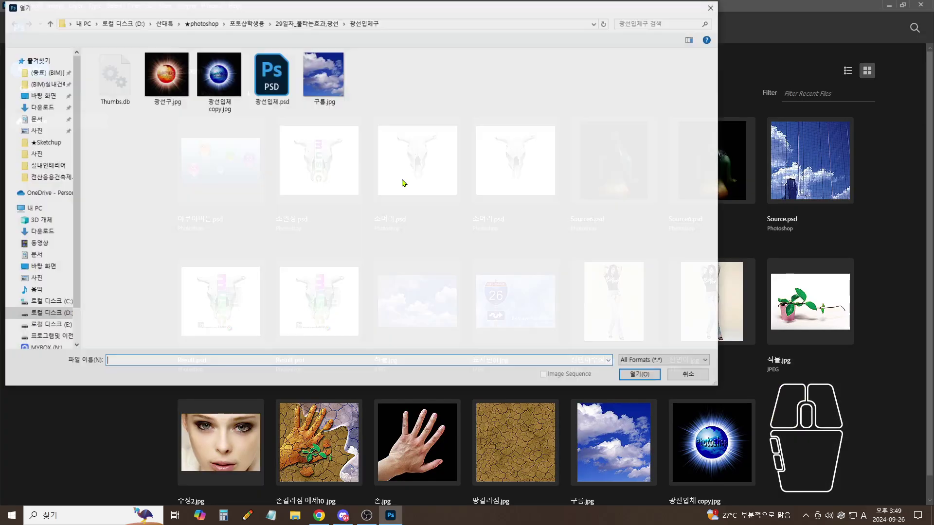
key(BackSpace)
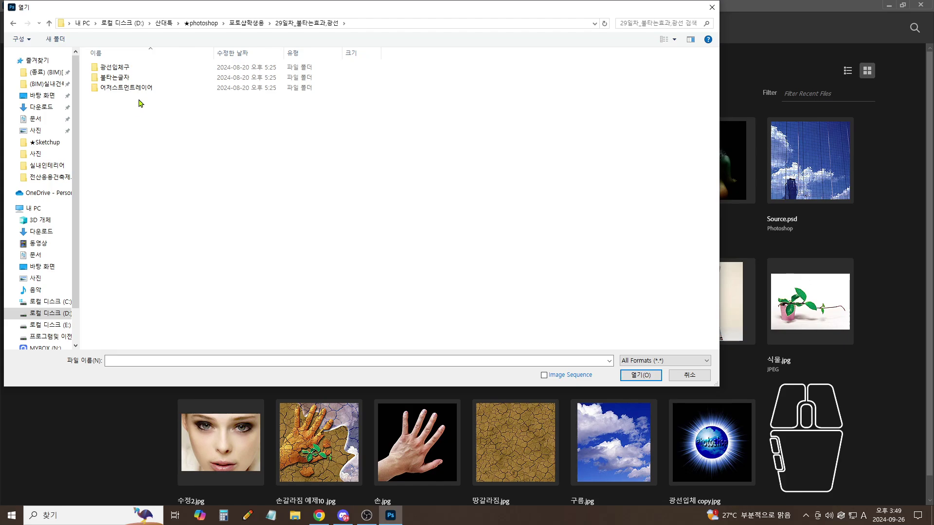
click(145, 92)
click(144, 90)
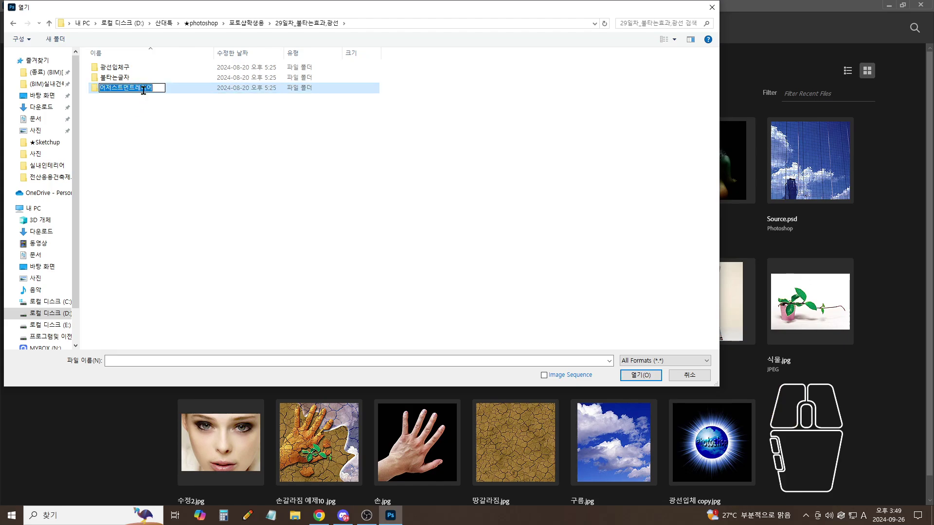
double_click(117, 88)
double_click(219, 78)
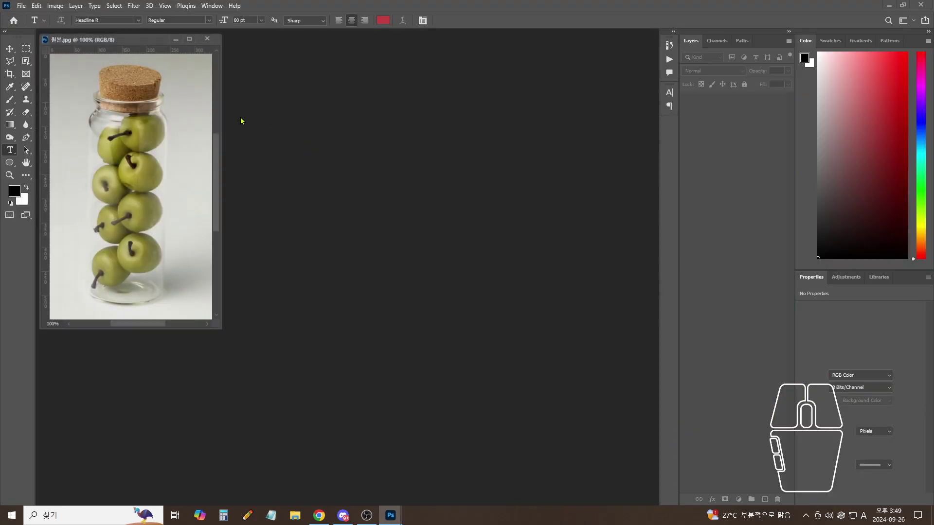
Open 수정.jpg and arrange both image windows enlarged side by side.
drag(131, 41, 500, 59)
click(21, 6)
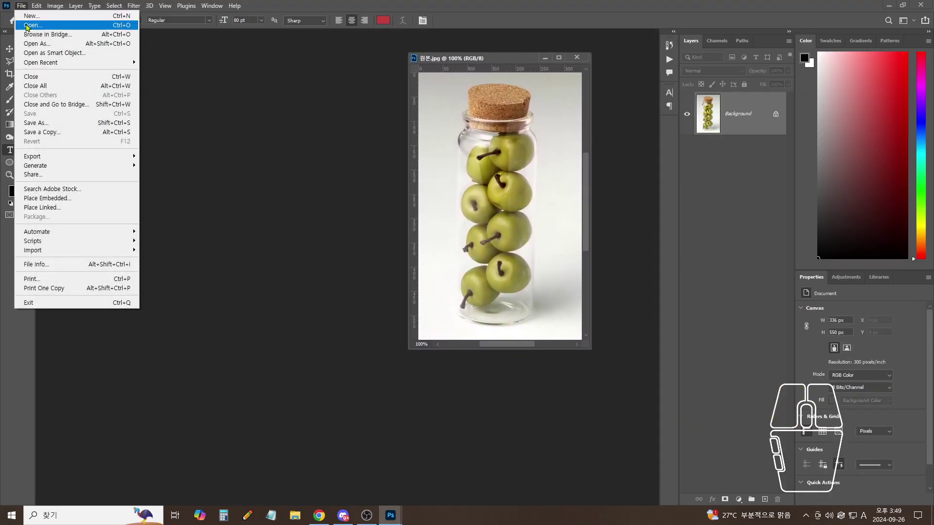
click(29, 22)
double_click(166, 76)
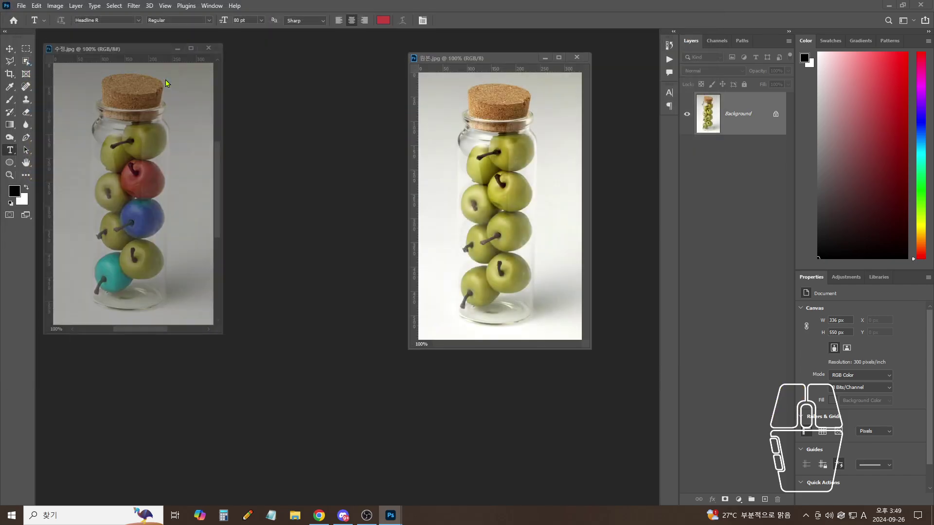
drag(157, 49, 197, 52)
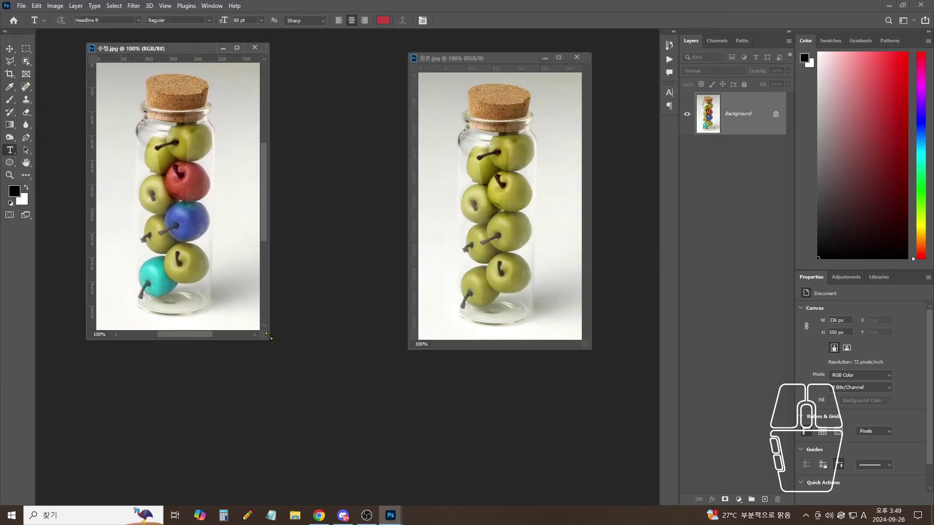
drag(268, 336, 327, 372)
drag(426, 55, 356, 44)
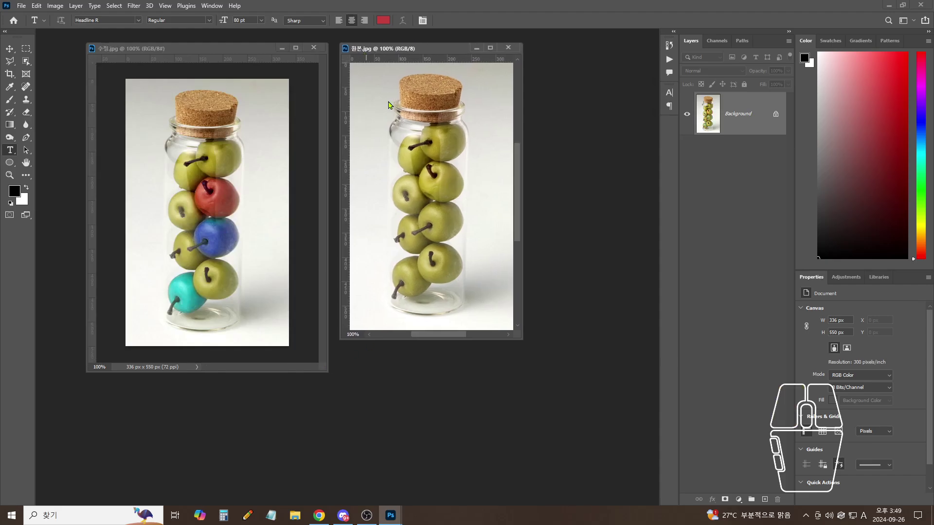
drag(519, 340, 594, 379)
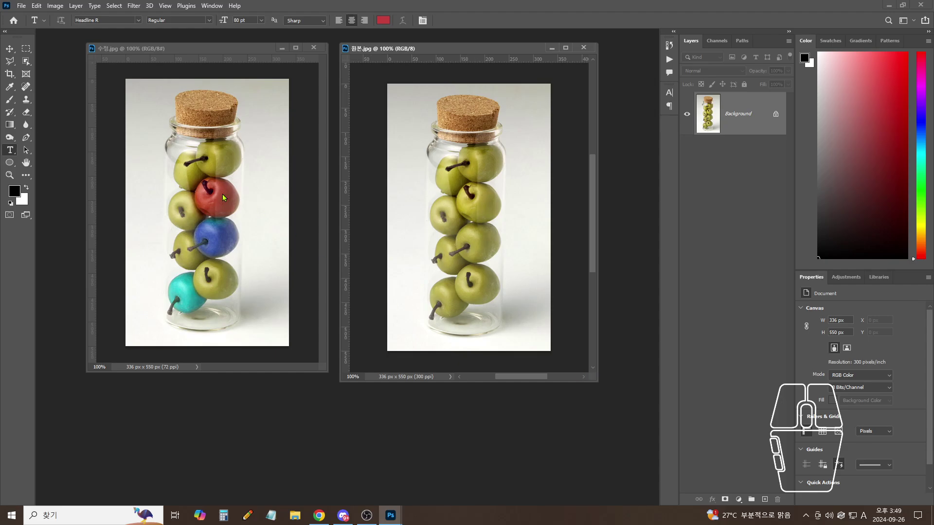
click(762, 126)
click(739, 500)
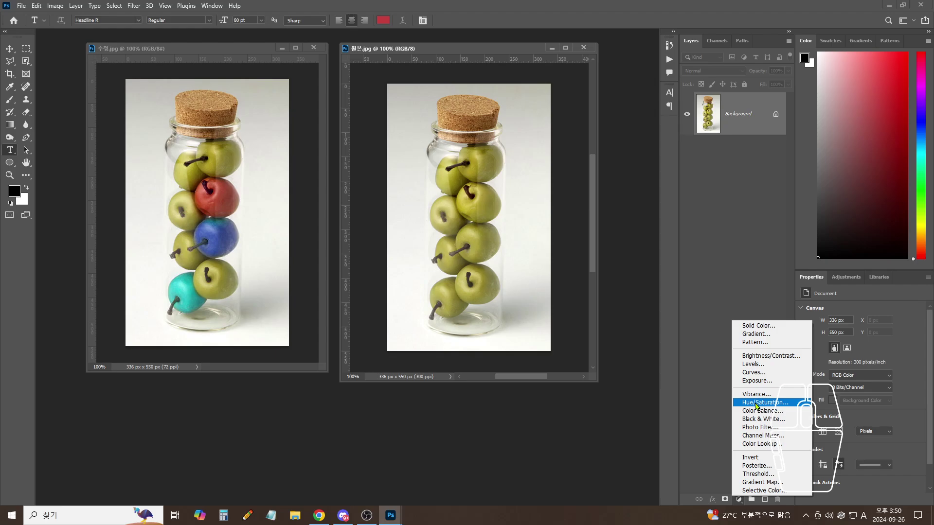
Add a Hue/Saturation layer at Hue −32 and invert its mask to hide it.
click(757, 405)
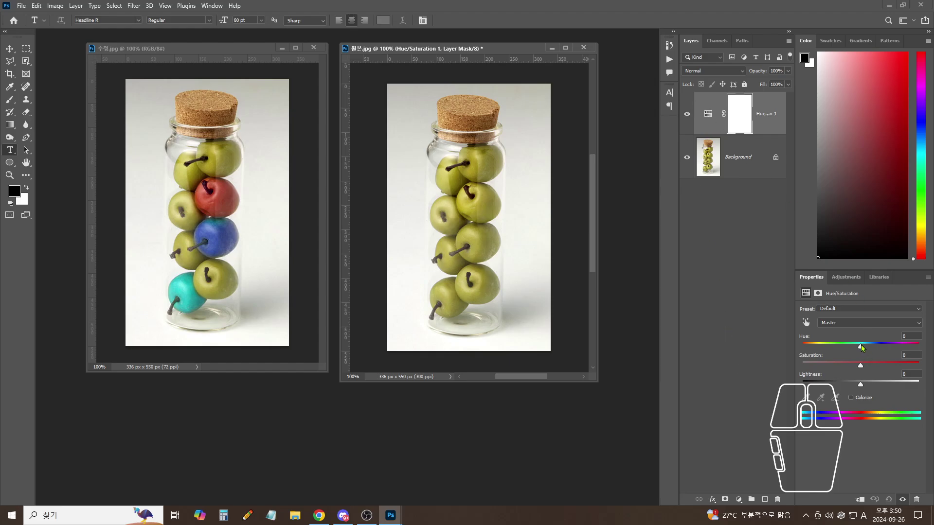
drag(861, 347, 843, 347)
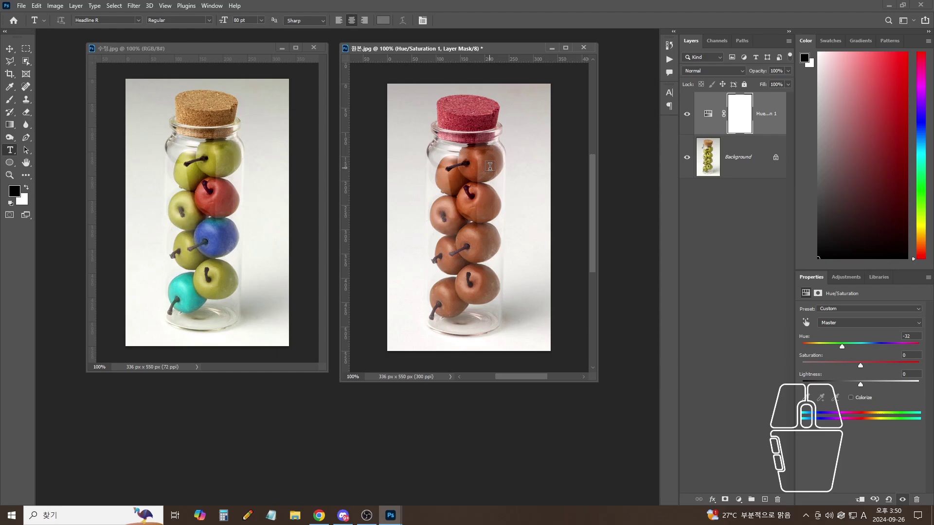
click(739, 122)
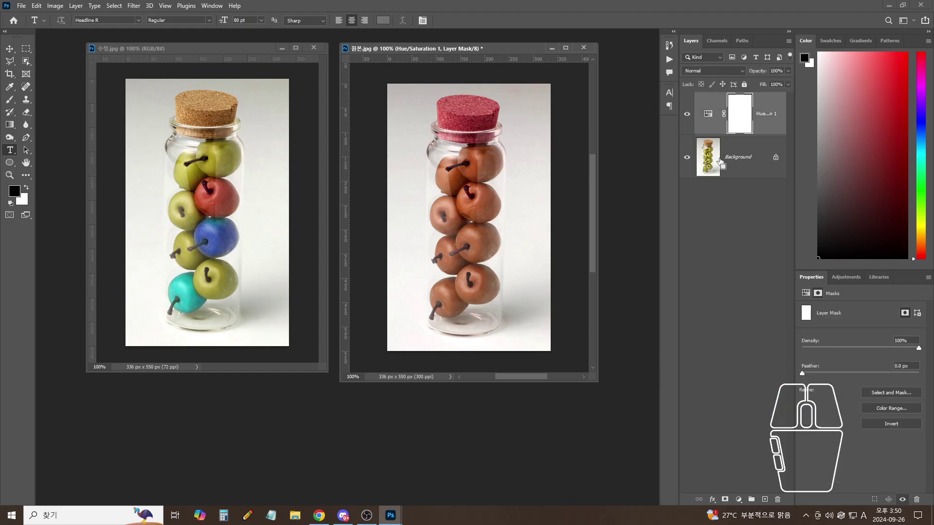
key(ctrl+i)
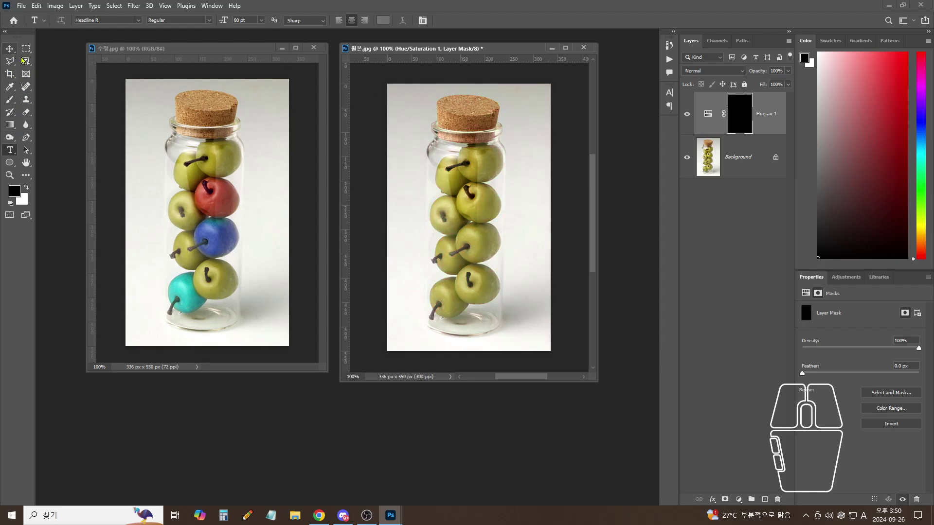
Quick-select the second apple on the right and fill that area white in the mask.
click(23, 60)
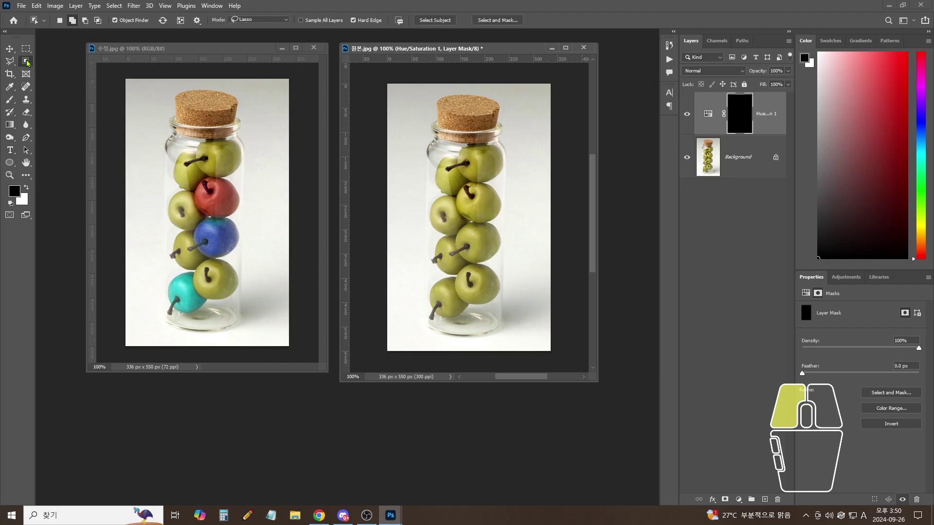
click(484, 209)
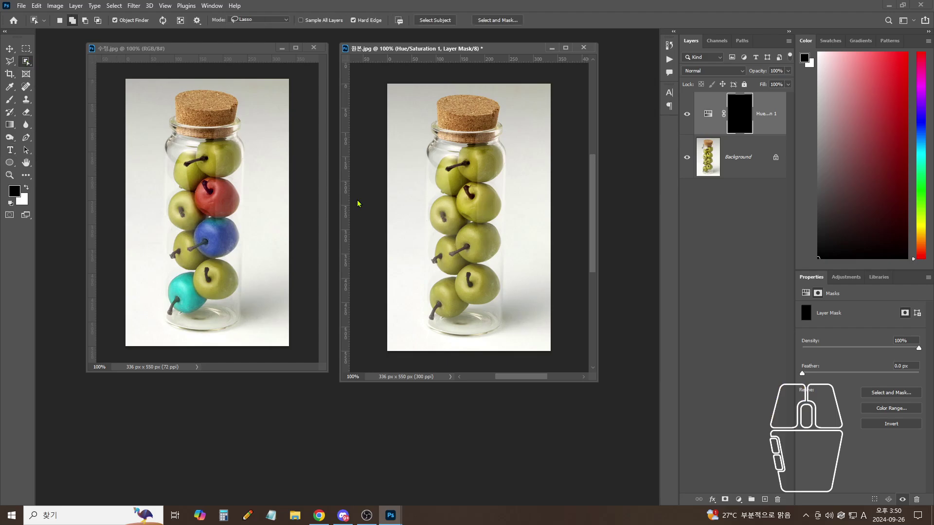
key(shift+w)
key(shift+w)
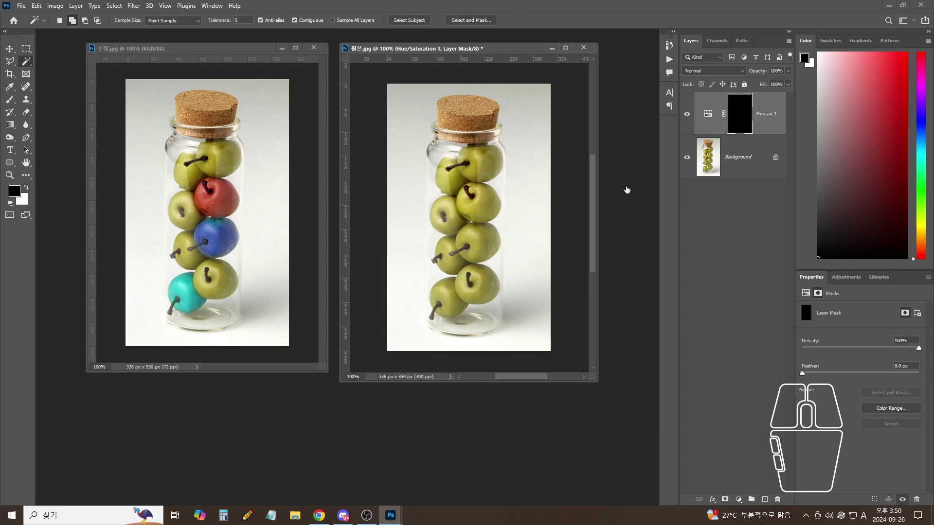
click(746, 160)
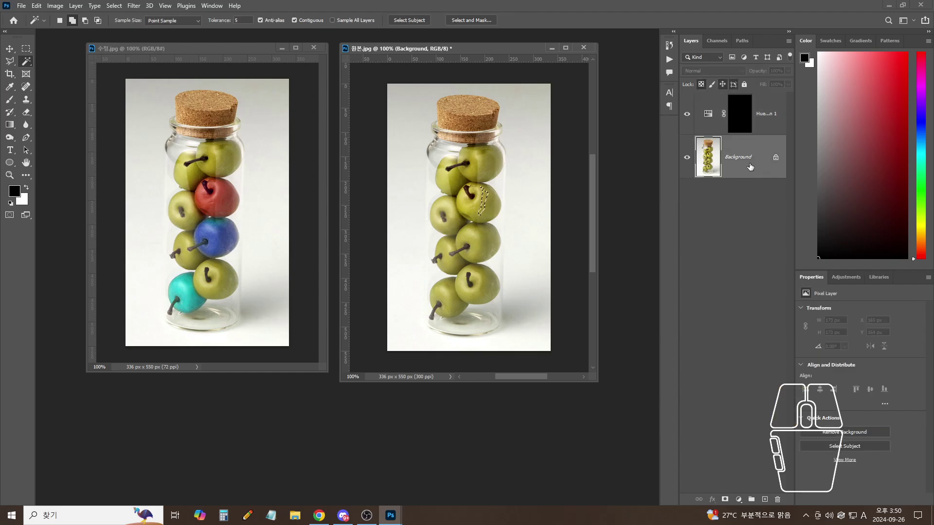
click(487, 208)
drag(26, 60, 61, 71)
click(478, 204)
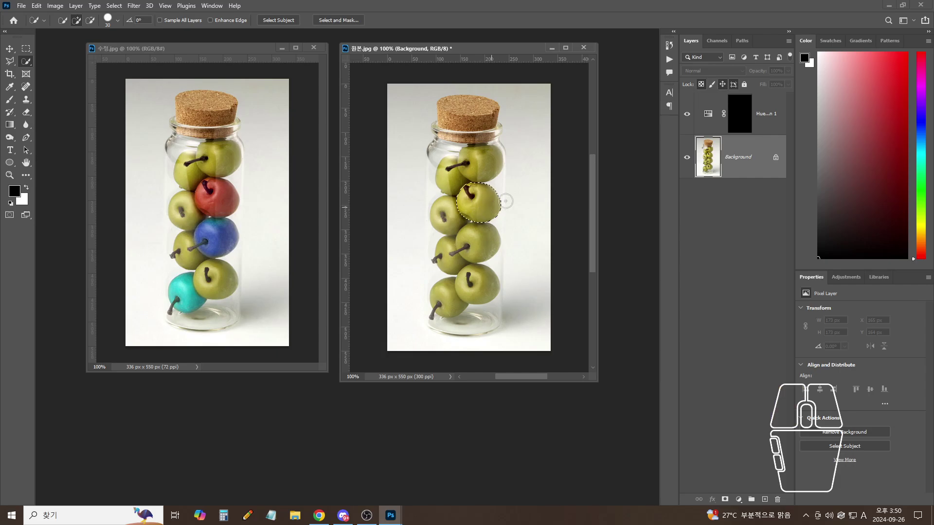
click(753, 124)
key(ctrl+Delete)
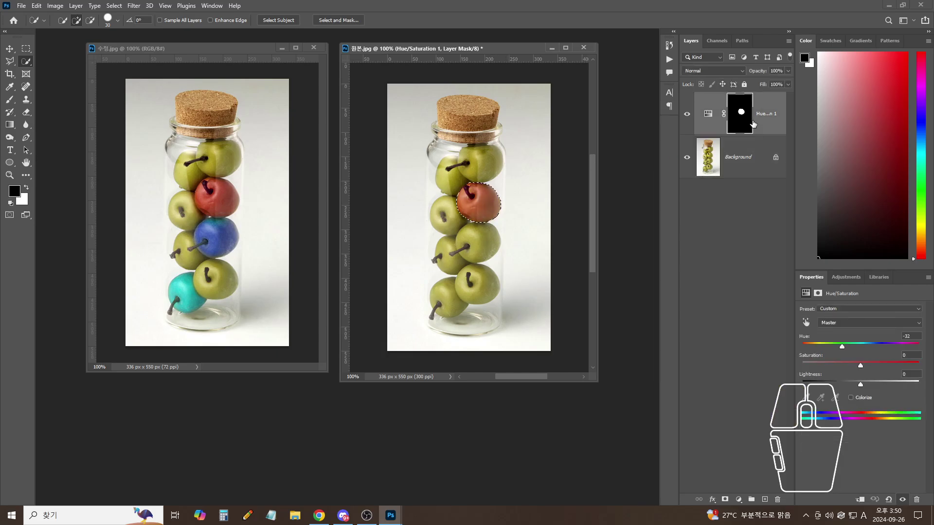
key(ctrl+d)
click(778, 499)
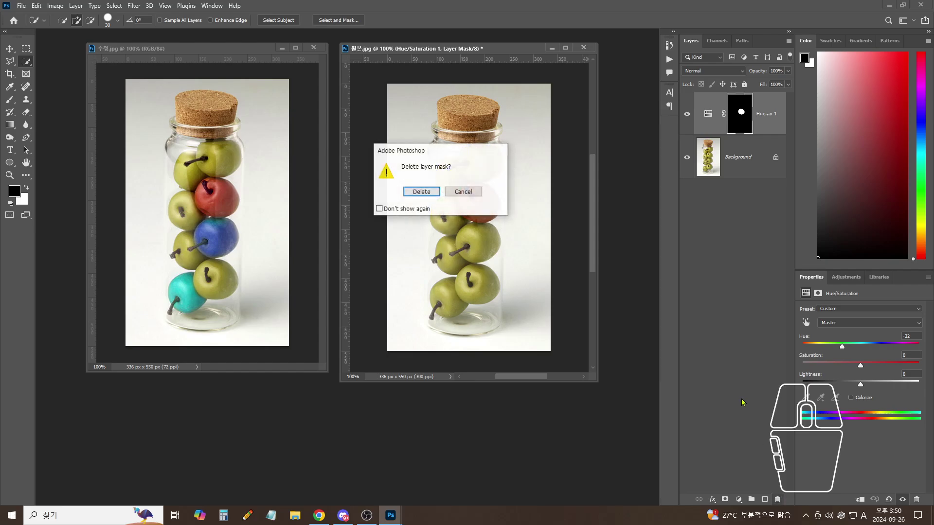
click(463, 191)
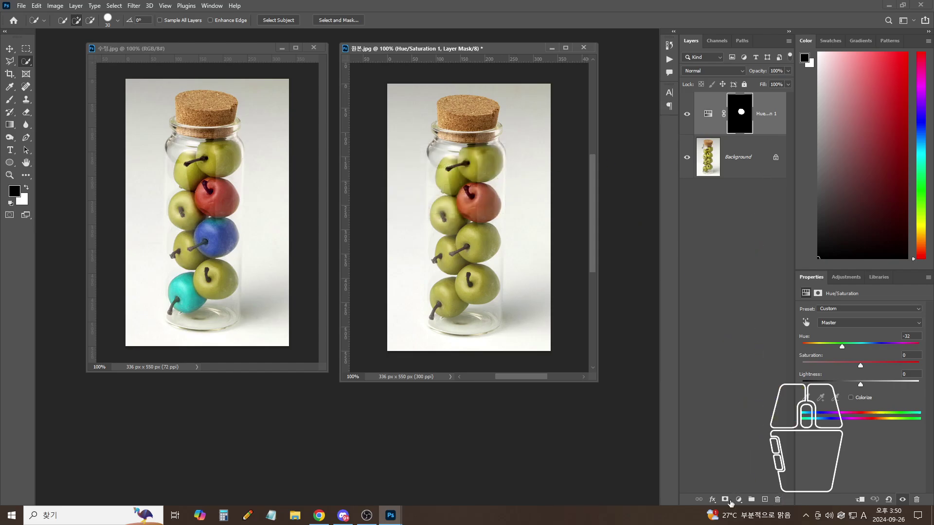
Switch to the Brush tool and enlarge it to size 500.
click(739, 500)
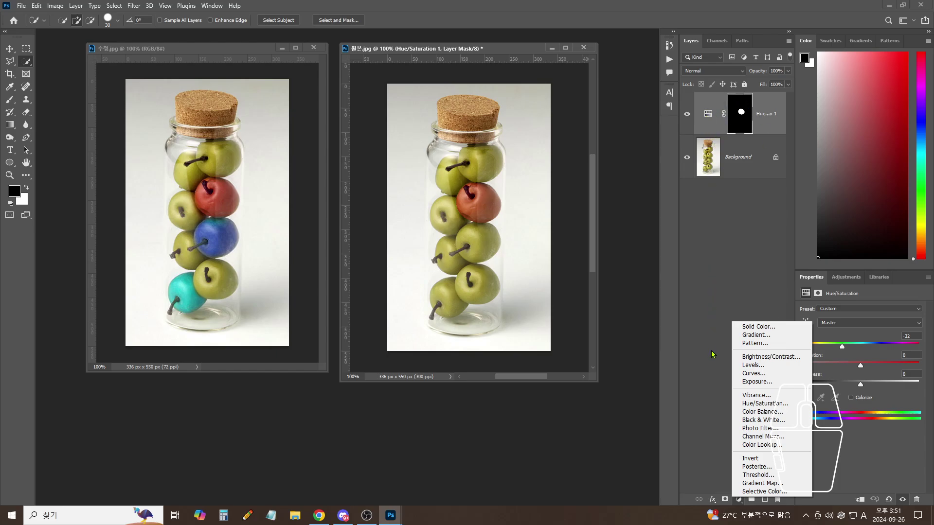
click(682, 289)
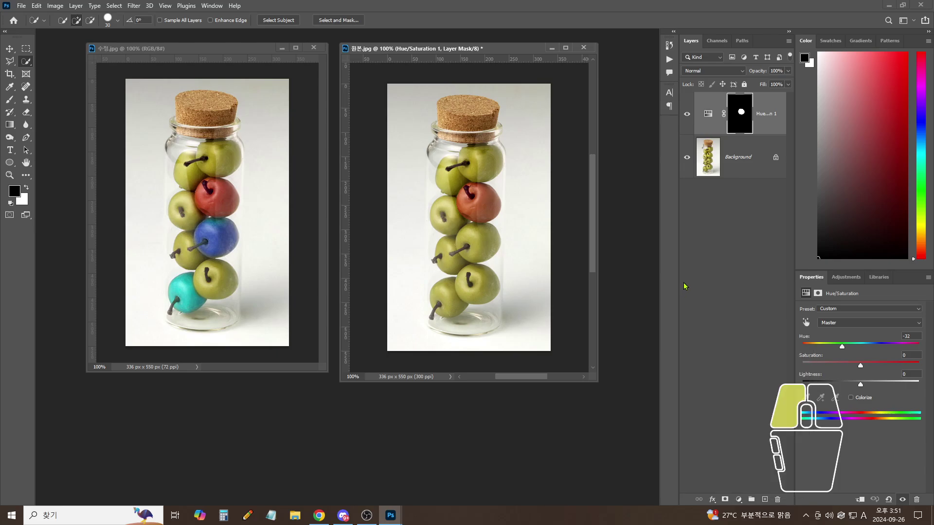
drag(742, 87, 770, 76)
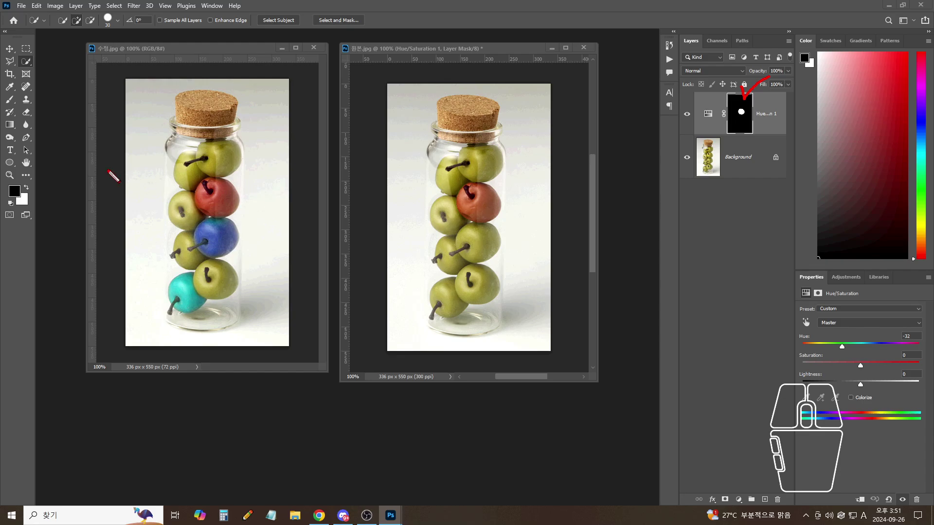
key(Escape)
key(b)
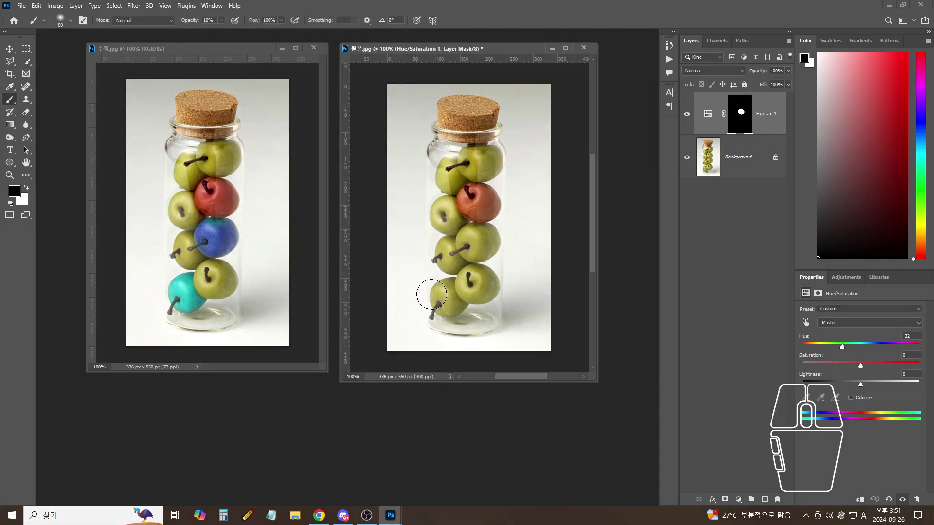
key(bracketright)
key(bracketright)
key(bracketright)
key(bracketright)
key(bracketright)
key(bracketright)
key(bracketright)
key(bracketright)
key(bracketright)
key(bracketright)
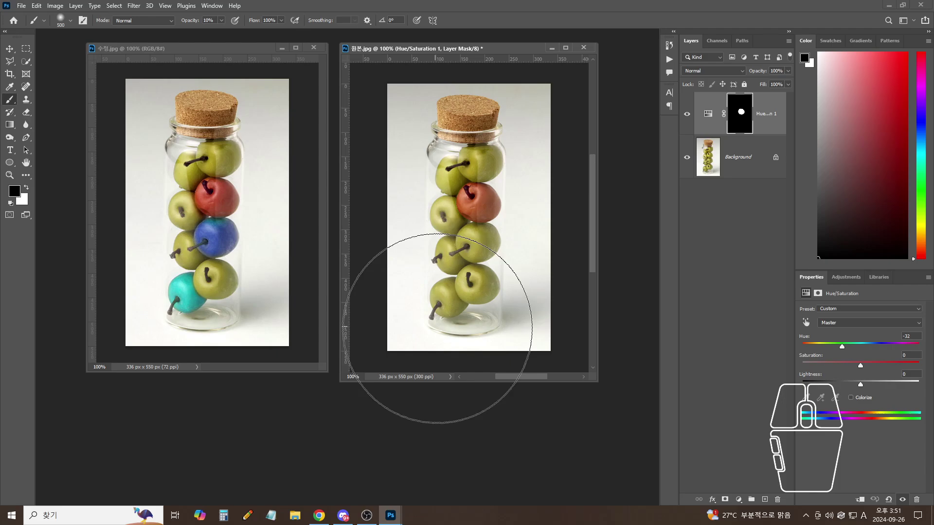
drag(523, 349, 476, 340)
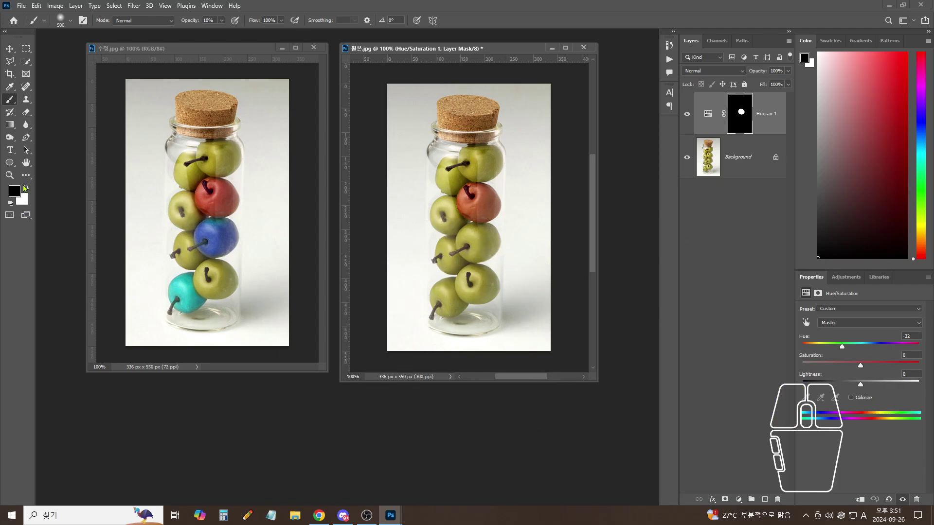
Paint white into the mask over the lower and middle apples at full opacity.
click(27, 189)
mouse_move(499, 345)
mouse_down()
mouse_move(457, 341)
mouse_move(495, 344)
mouse_up()
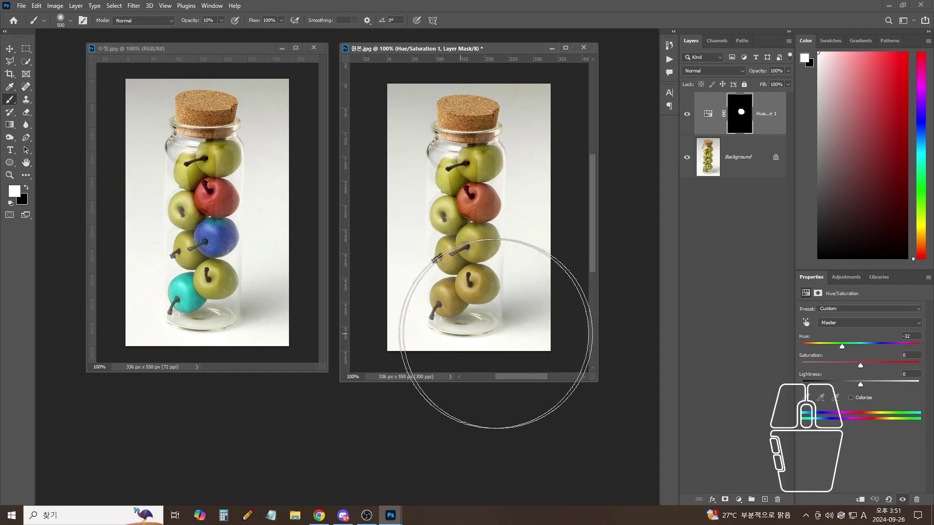
click(213, 22)
text(1)
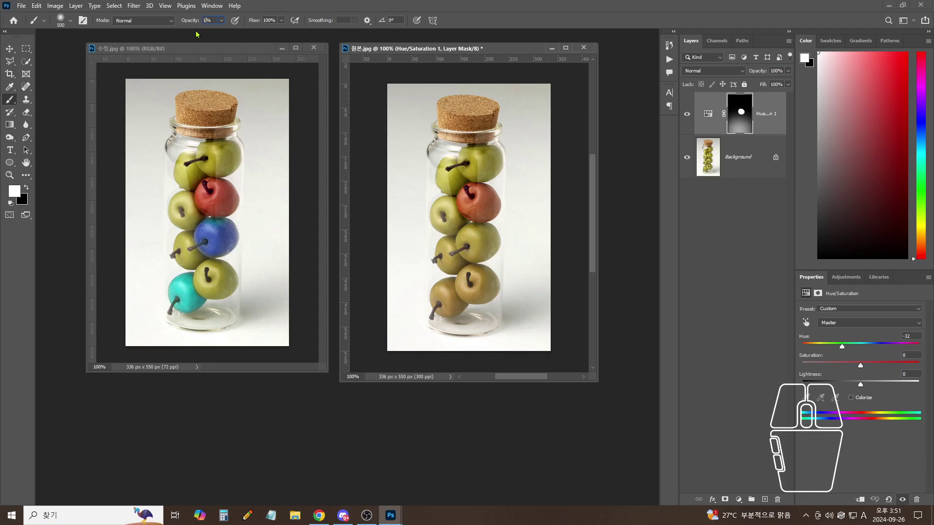
key(Return)
mouse_move(438, 335)
mouse_down()
mouse_move(483, 344)
mouse_move(458, 348)
mouse_move(467, 340)
mouse_up()
mouse_move(482, 291)
mouse_down()
mouse_move(461, 287)
mouse_move(478, 308)
mouse_up()
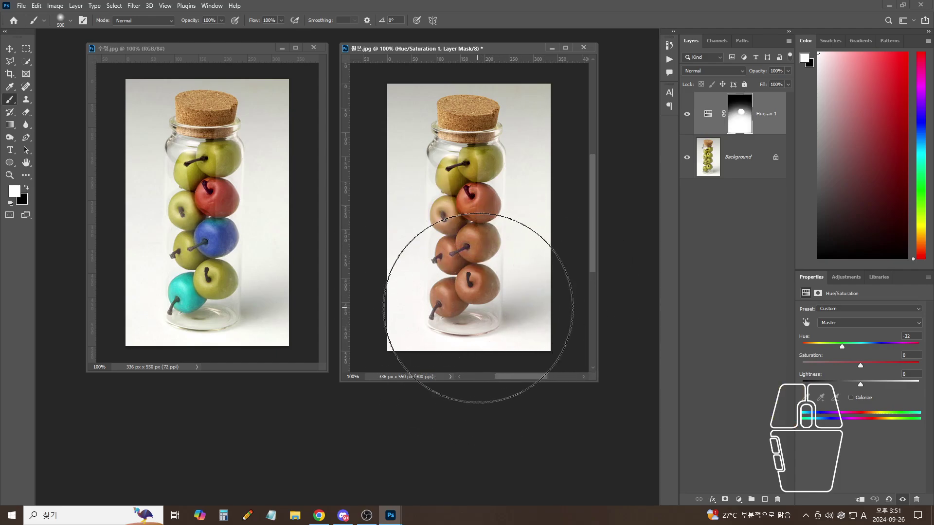
Inspect the layer mask on its own, then return to the normal image view.
alt+click(747, 122)
mouse_move(457, 209)
mouse_down()
mouse_move(387, 261)
mouse_move(483, 233)
mouse_move(469, 241)
mouse_up()
alt+click(736, 122)
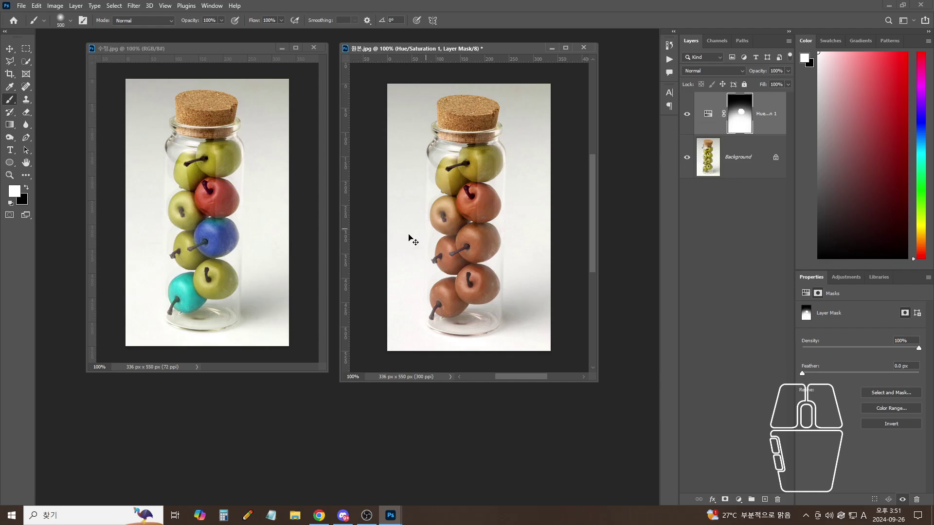
drag(484, 220, 492, 223)
mouse_move(541, 167)
mouse_down()
mouse_move(380, 135)
mouse_move(516, 184)
mouse_up()
Delete the Hue/Saturation layer and restore default black and white colours.
drag(771, 111, 779, 503)
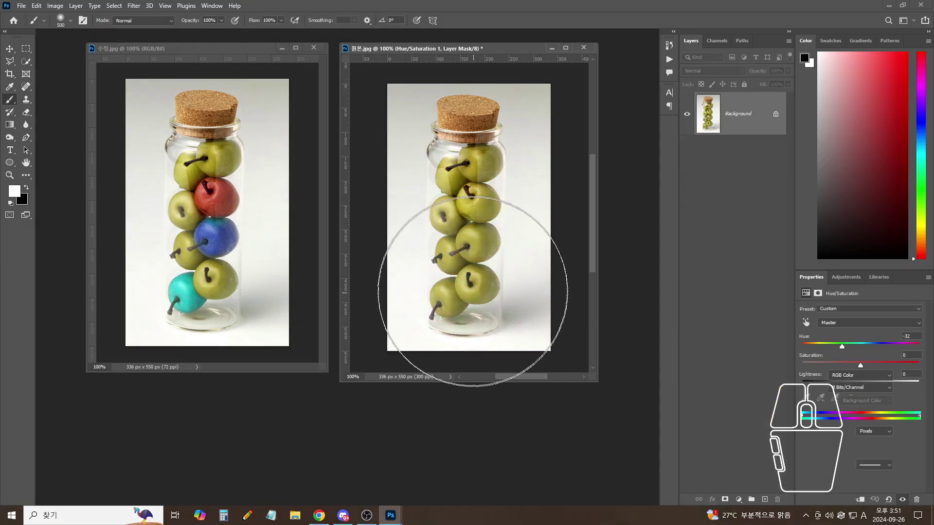
key(d)
drag(27, 61, 81, 76)
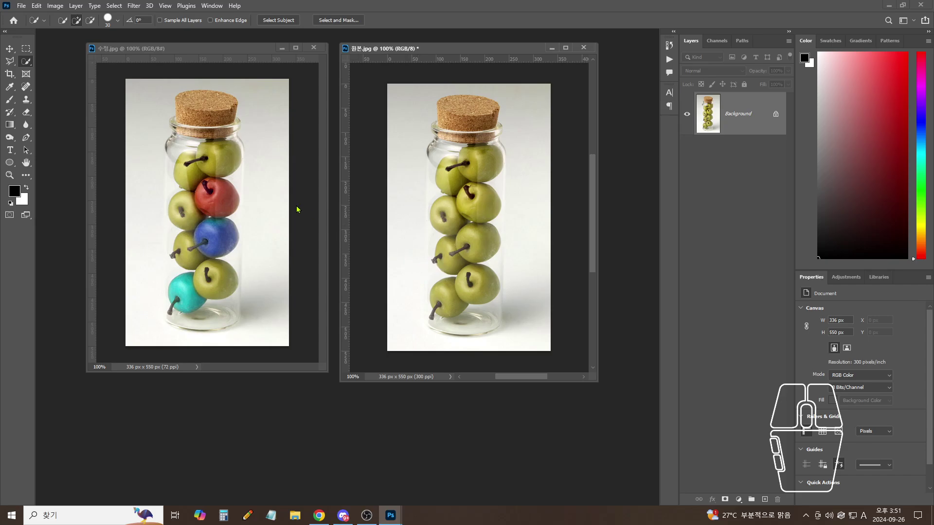
Tint the second apple on the right red with a masked Hue/Saturation layer (Hue about −43).
click(493, 208)
click(738, 500)
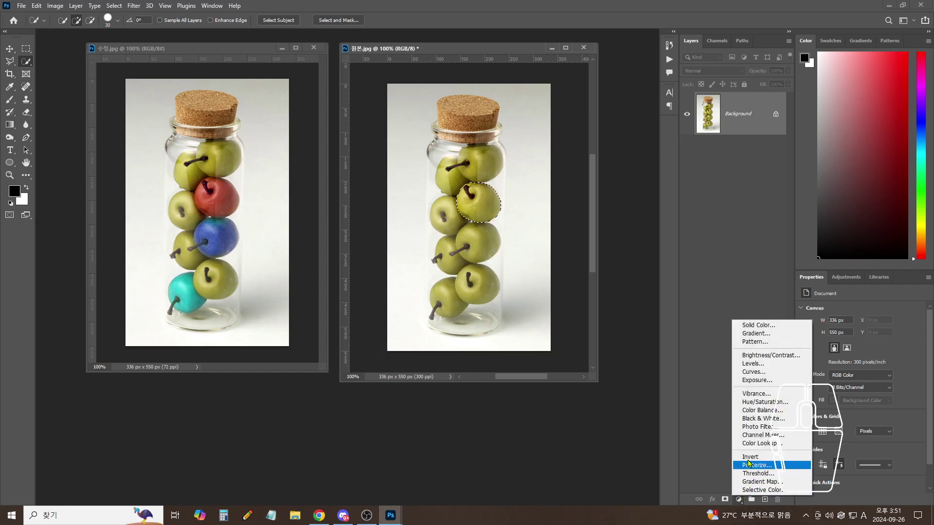
click(753, 405)
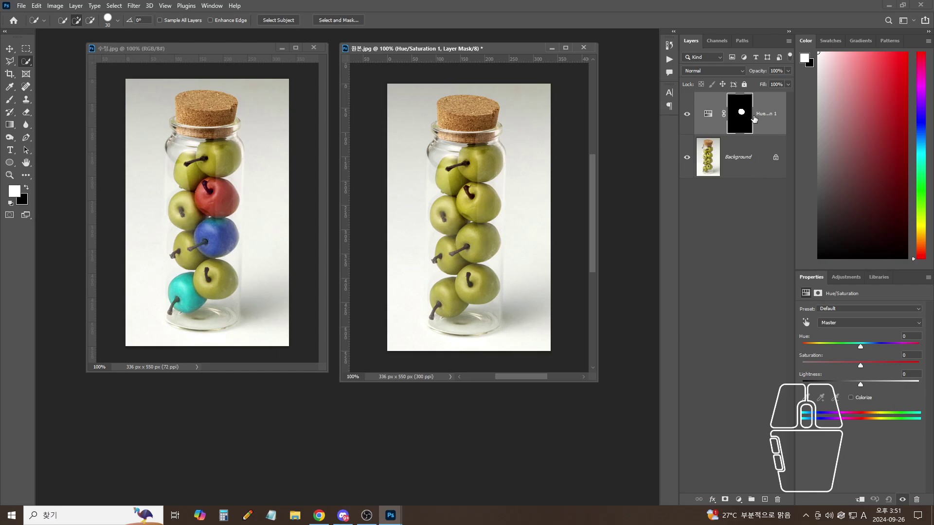
click(708, 116)
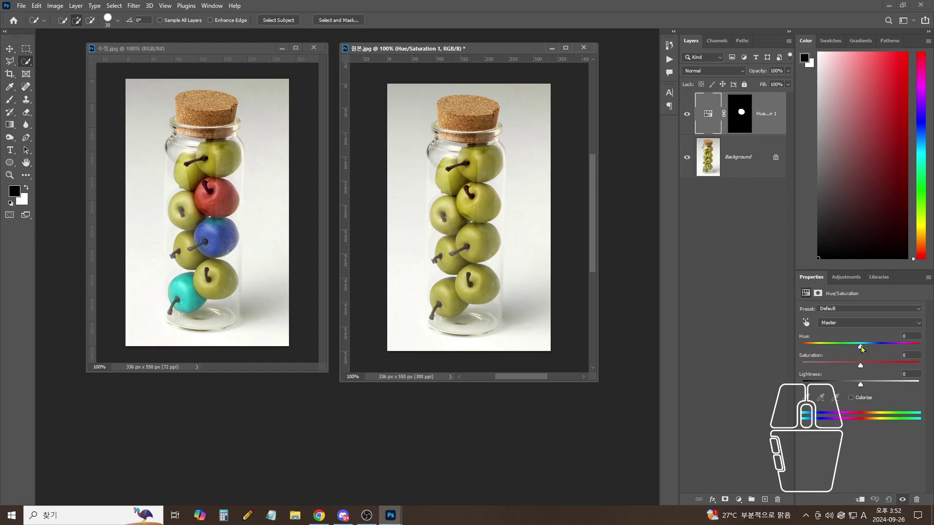
drag(861, 348, 837, 351)
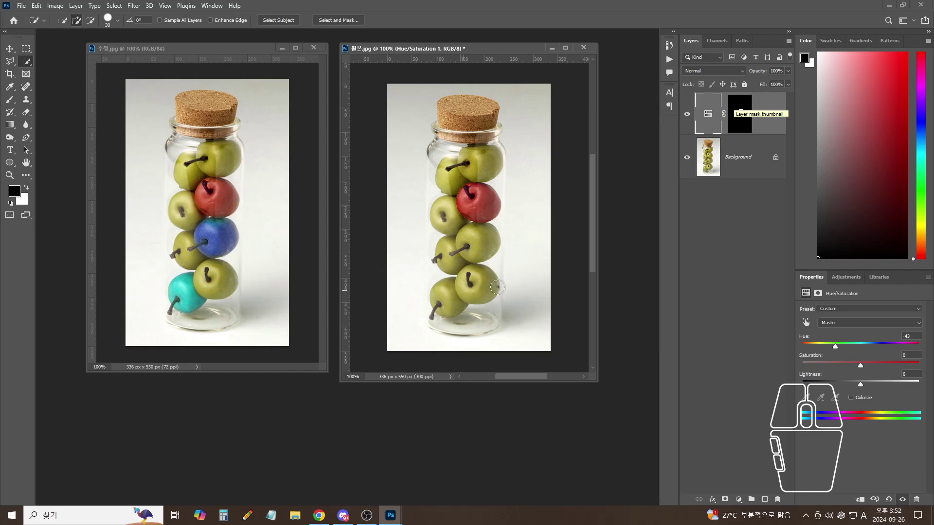
Tint the middle right apple blue with a masked Hue/Saturation layer (Hue about +172).
click(740, 160)
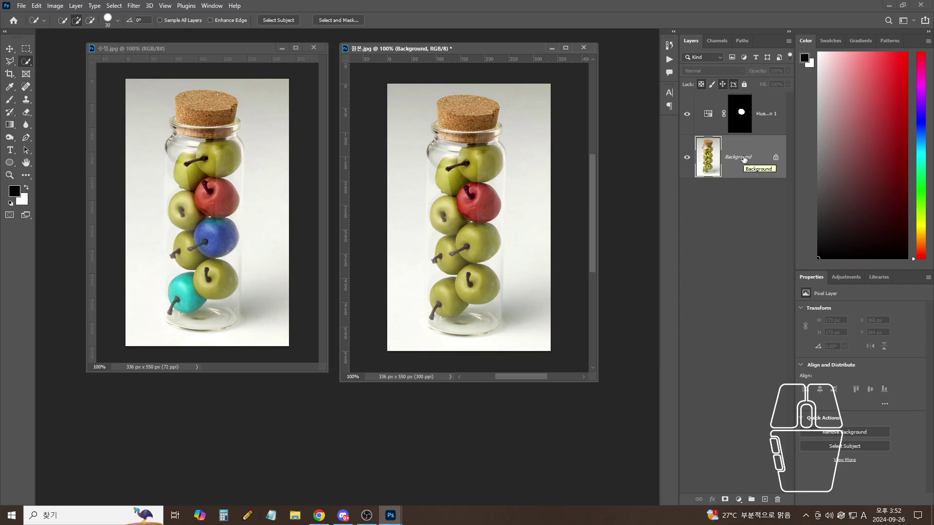
click(478, 244)
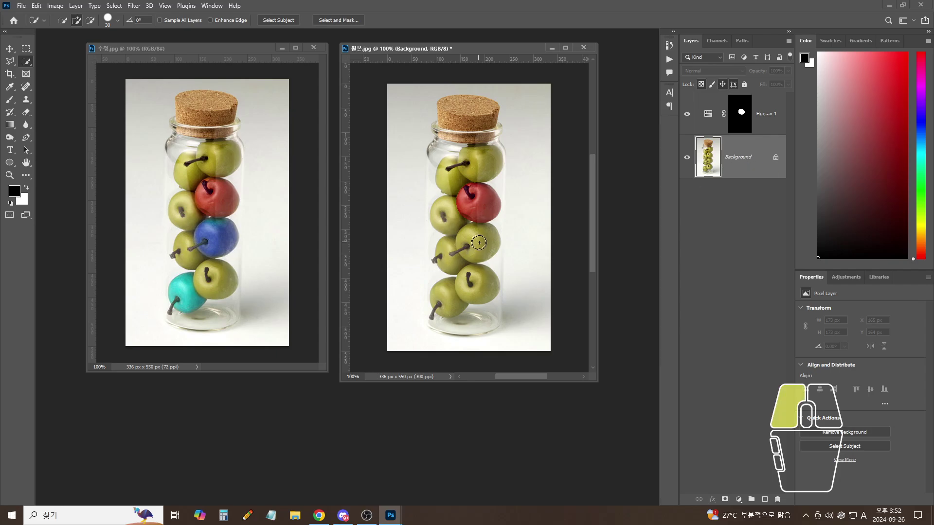
click(738, 499)
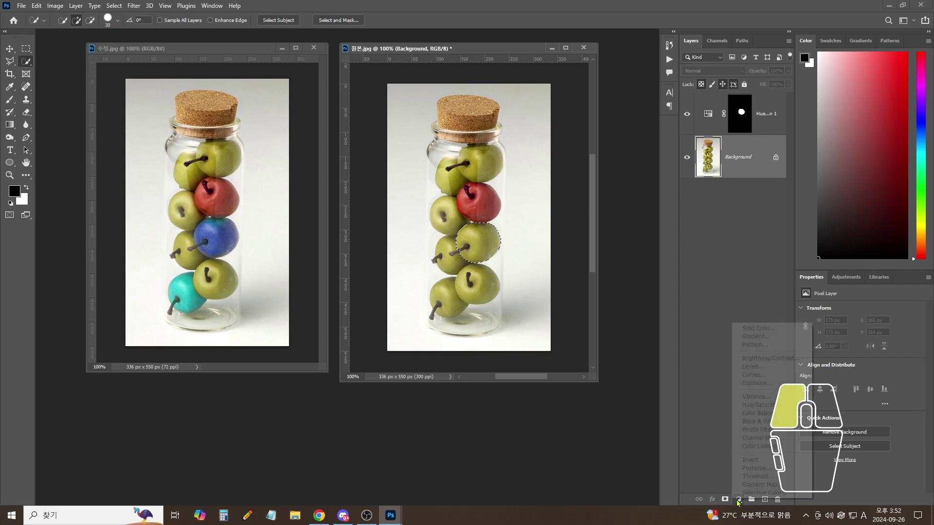
click(764, 404)
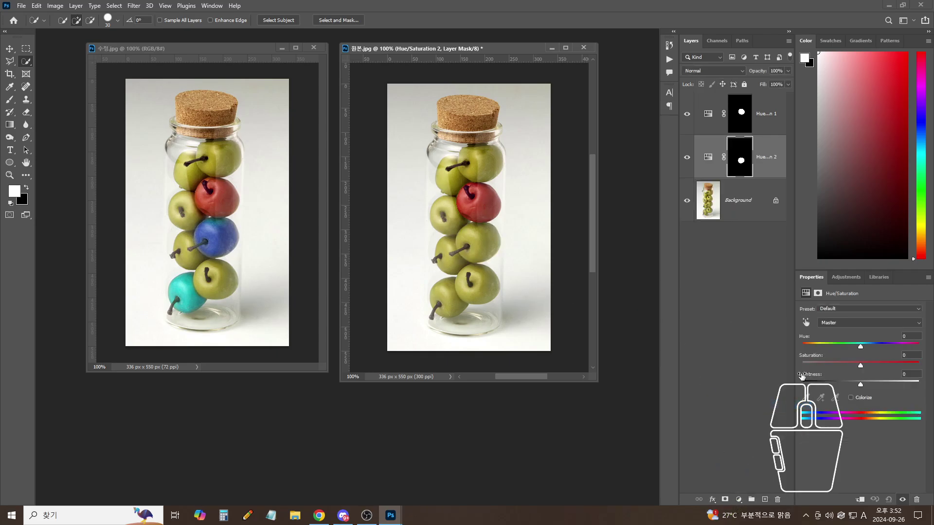
drag(861, 347, 918, 345)
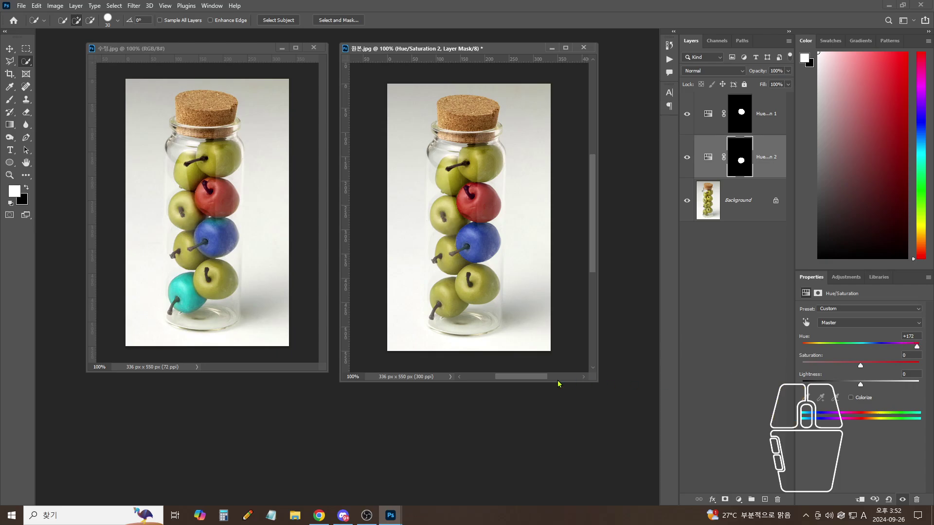
Add a third masked Hue/Saturation layer for the lowest left apple, then undo its hue shift.
click(748, 201)
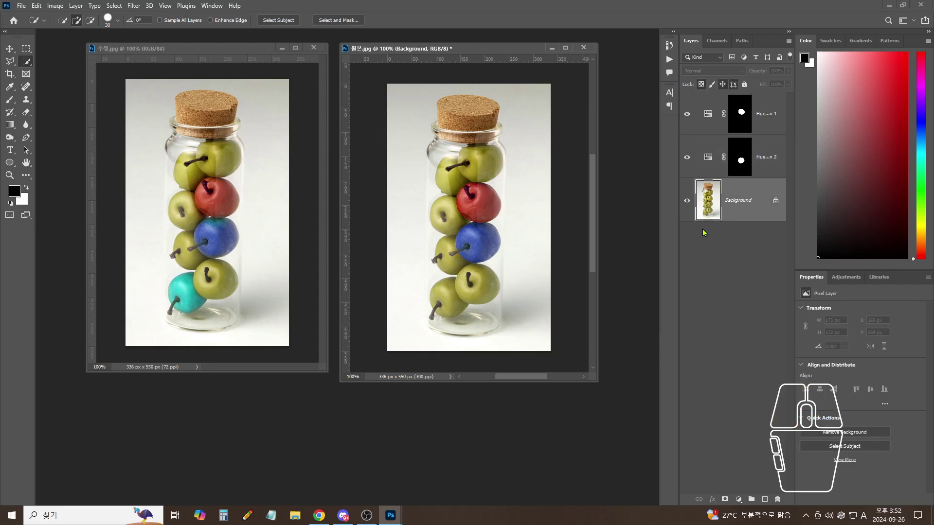
click(446, 304)
click(739, 500)
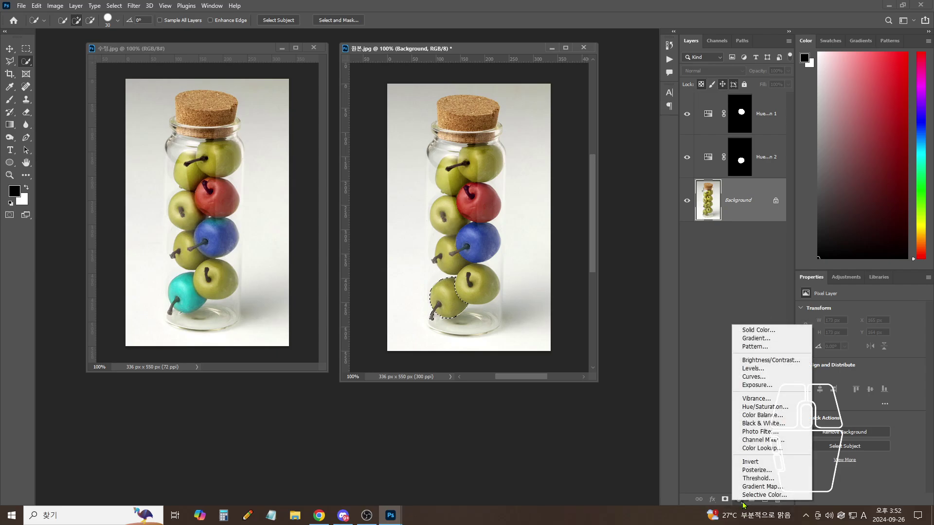
click(766, 408)
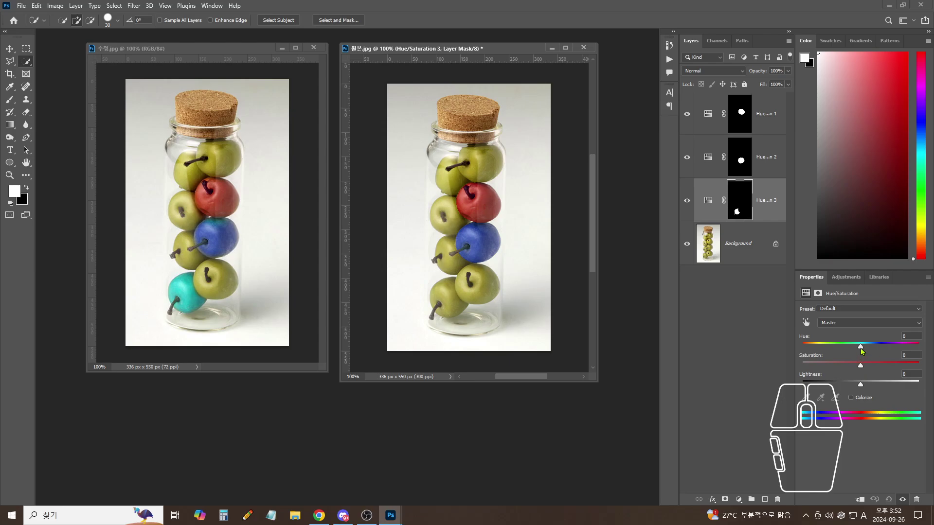
drag(861, 349, 904, 354)
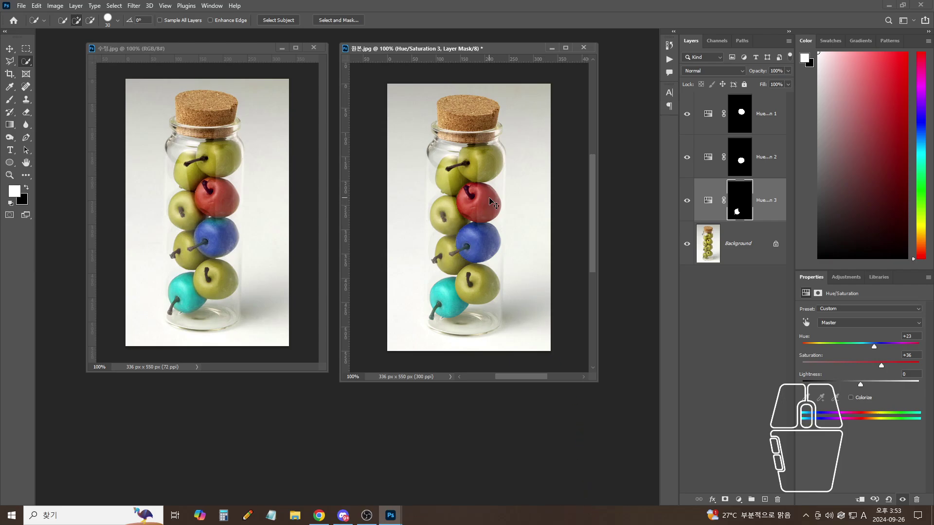
key(ctrl+z)
Zoom both the edited photo and the reference in on the red apple's edge.
scroll(491, 201, up, 5)
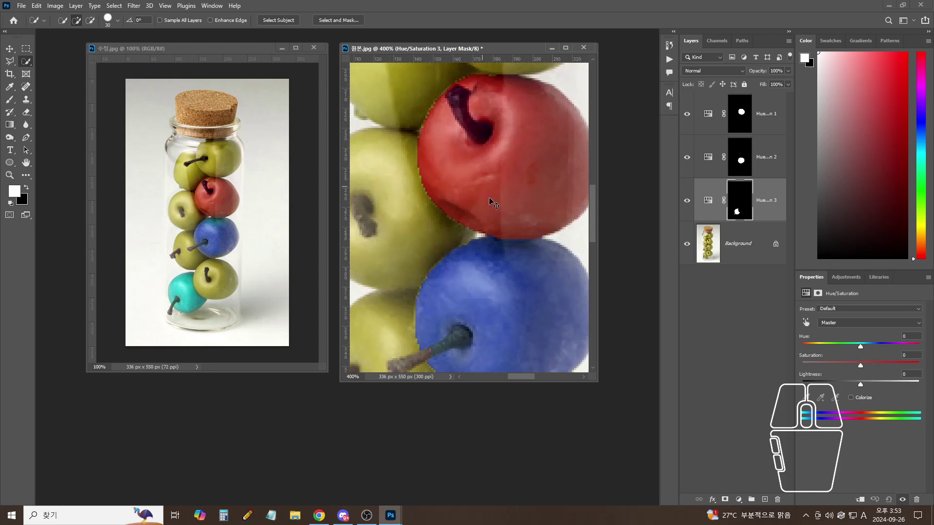
scroll(491, 201, up, 2)
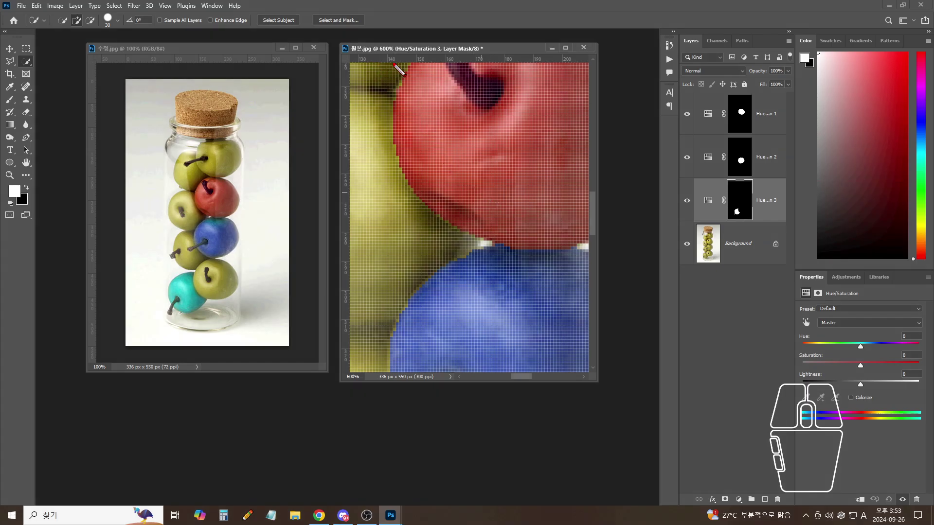
mouse_move(395, 66)
mouse_down()
mouse_move(405, 68)
mouse_move(393, 143)
mouse_move(414, 190)
mouse_move(444, 219)
mouse_move(515, 248)
mouse_up()
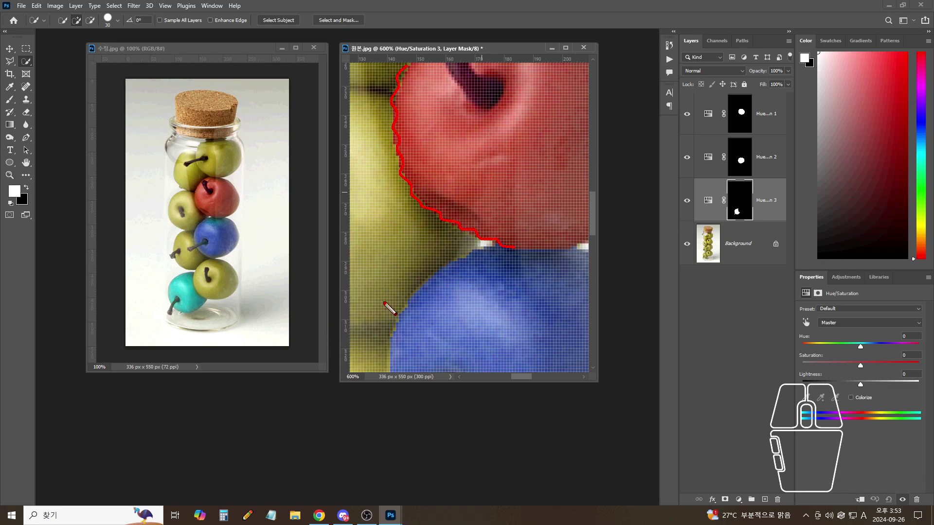
mouse_move(417, 63)
mouse_down()
mouse_move(403, 79)
mouse_move(402, 163)
mouse_move(498, 241)
mouse_up()
click(221, 196)
scroll(222, 198, up, 3)
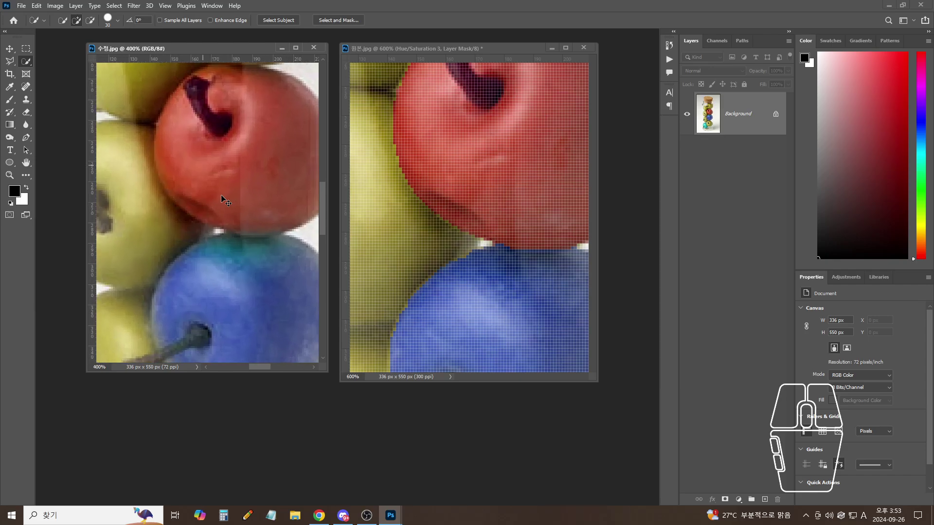
scroll(222, 198, up, 3)
drag(223, 198, 265, 255)
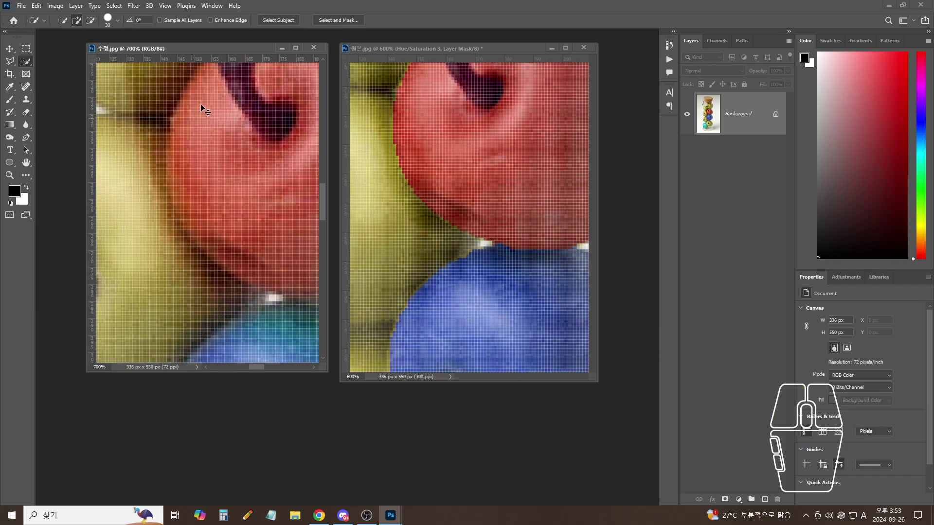
mouse_move(197, 65)
mouse_down()
mouse_move(184, 84)
mouse_move(165, 146)
mouse_move(168, 179)
mouse_move(202, 243)
mouse_move(259, 296)
mouse_up()
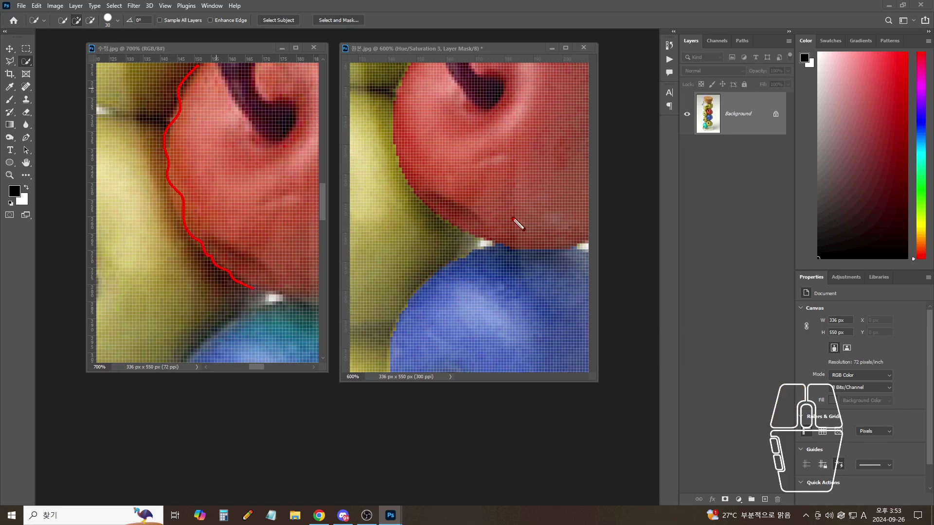
Toggle the red apple's Hue/Saturation layer off and on to compare, and shrink the brush.
click(468, 52)
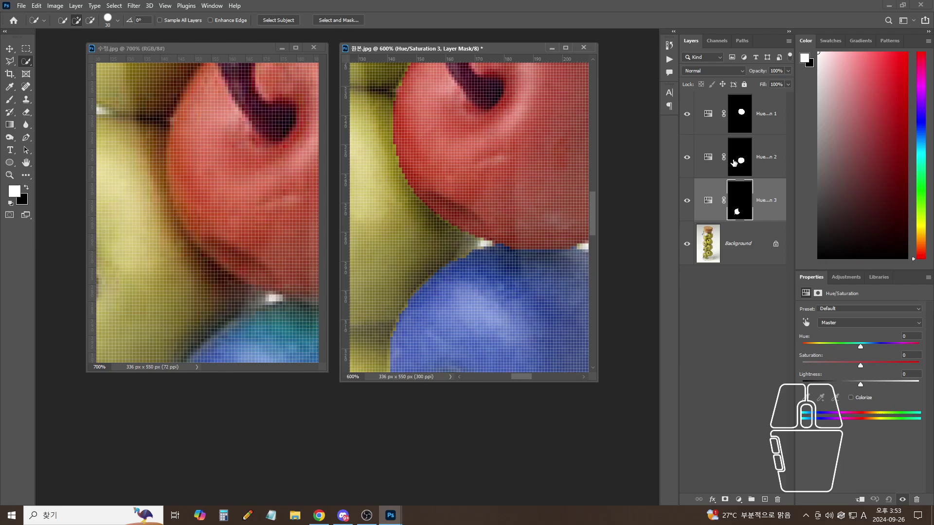
click(777, 121)
click(688, 115)
click(688, 115)
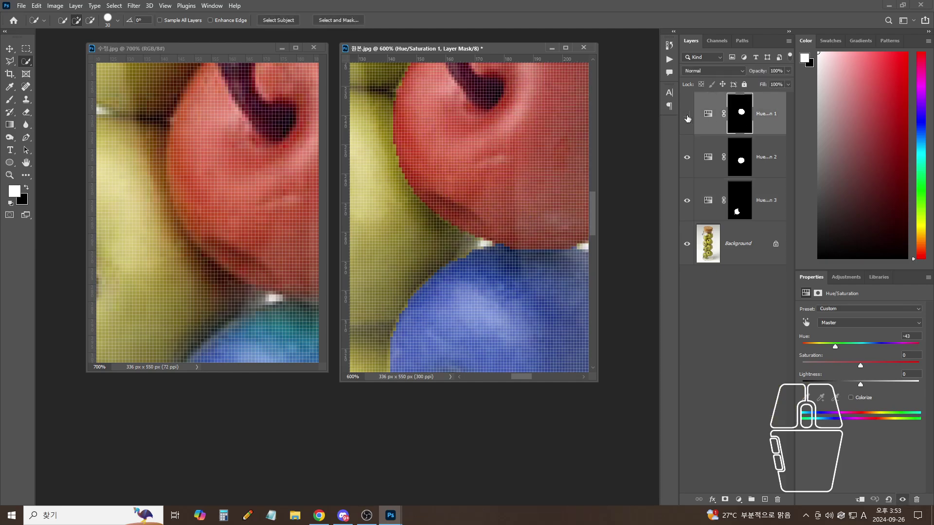
double_click(688, 115)
click(709, 115)
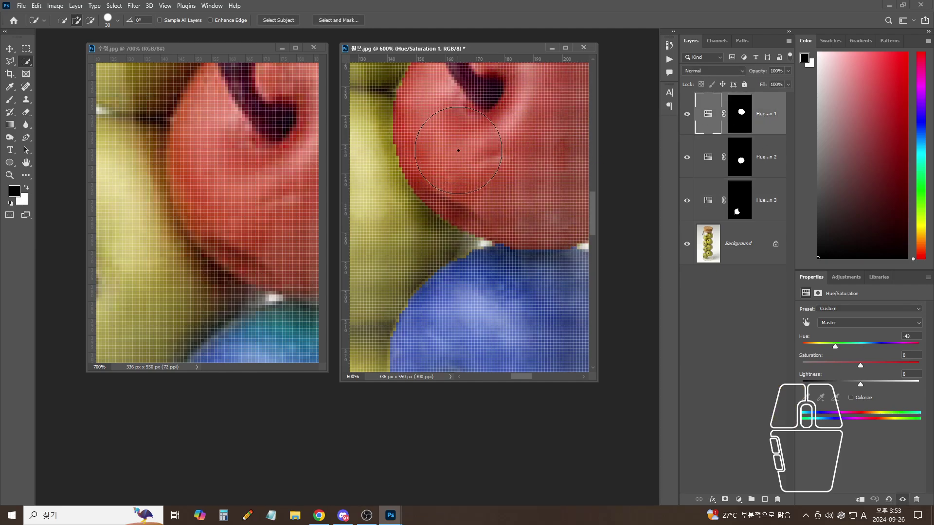
key(bracketleft)
click(483, 239)
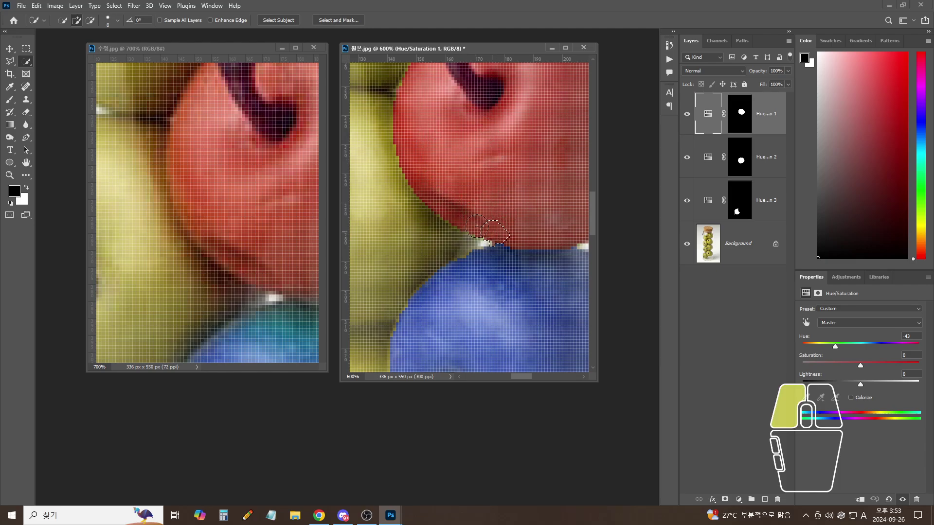
key(bracketleft)
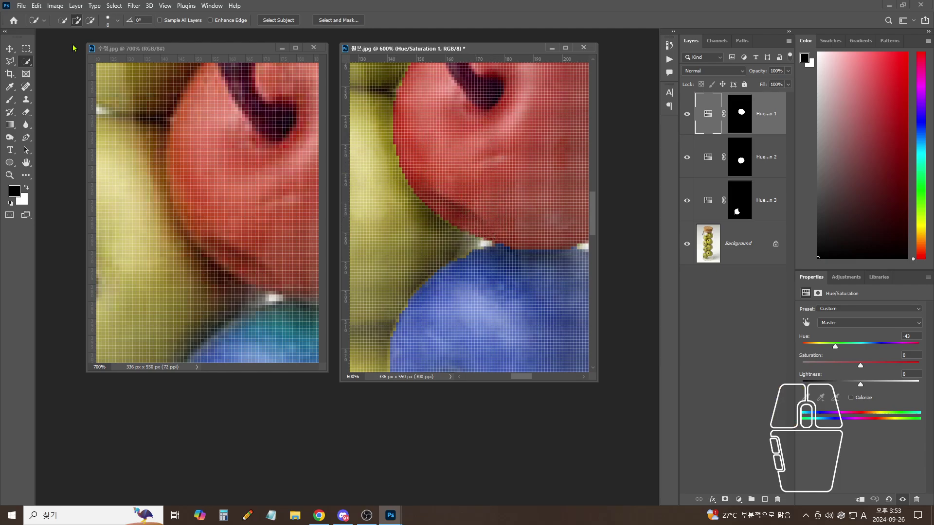
click(14, 101)
With white and a size-20 brush, paint red into the Hue/Saturation 1 mask along the apple's left edge.
click(26, 188)
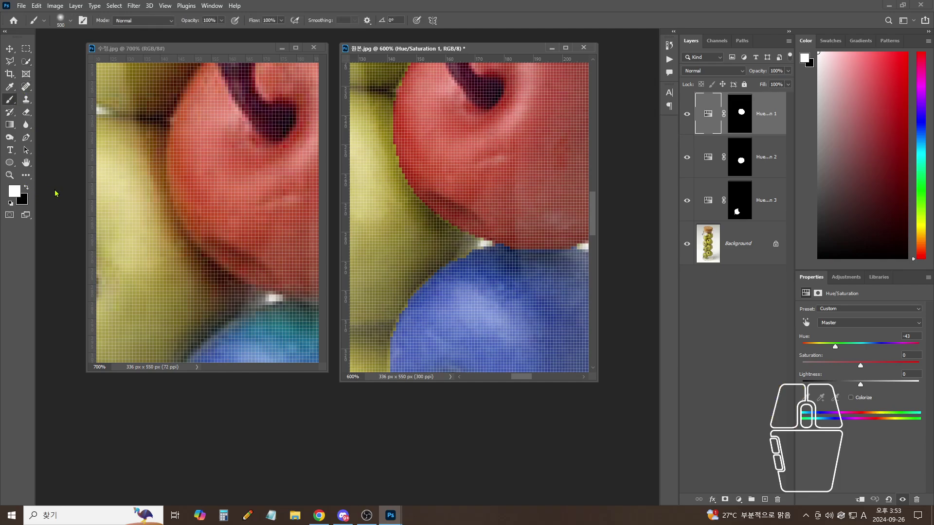
click(739, 123)
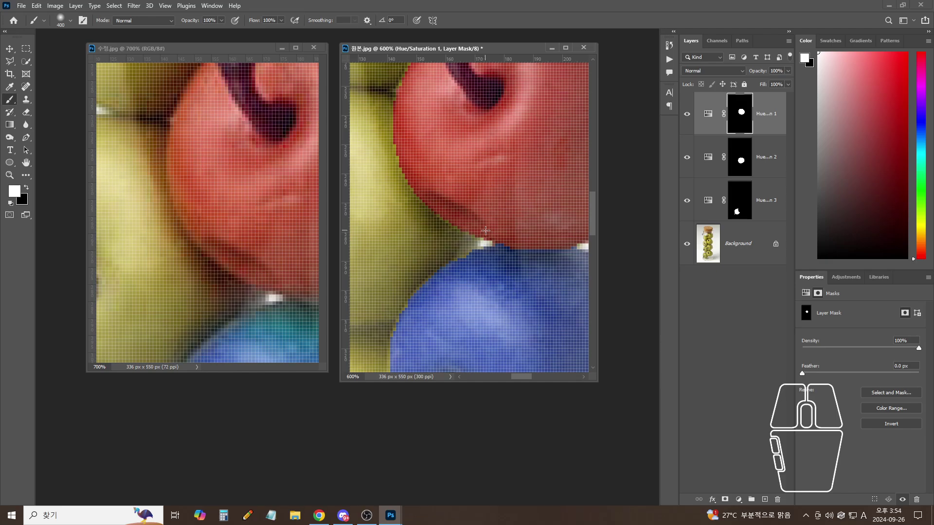
key(bracketleft)
key(bracketleft)
key(bracketleft)
key(bracketleft)
key(bracketleft)
key(bracketleft)
click(477, 214)
mouse_move(469, 211)
mouse_down()
mouse_move(487, 219)
mouse_move(425, 172)
mouse_move(409, 105)
mouse_up()
drag(431, 75, 432, 73)
Extend the red recolour across the apple's right side.
scroll(473, 140, up, 3)
mouse_move(440, 152)
mouse_down()
mouse_move(441, 114)
mouse_move(474, 131)
mouse_move(433, 190)
mouse_up()
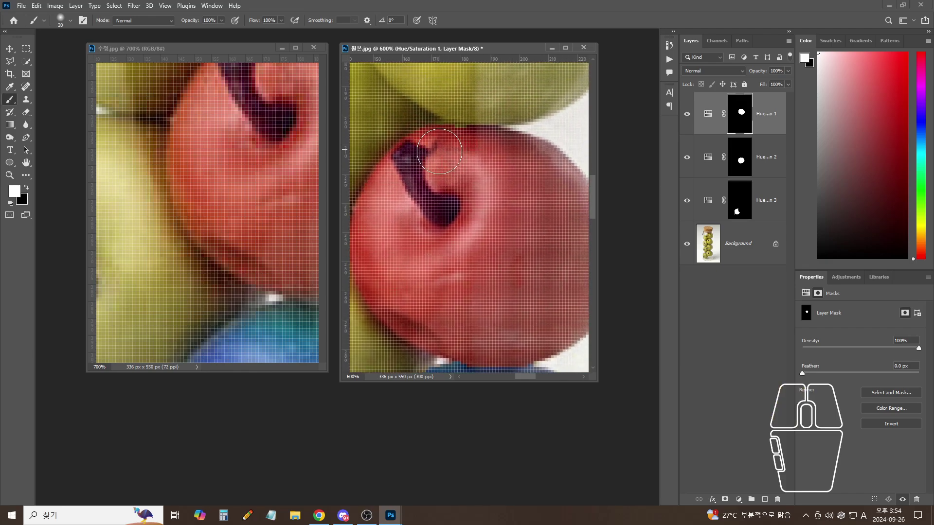
click(463, 148)
mouse_move(516, 143)
mouse_down()
mouse_move(553, 177)
mouse_move(540, 204)
mouse_move(483, 199)
mouse_move(457, 243)
mouse_up()
scroll(520, 238, down, 2)
View the Hue/Saturation 1 mask alone and toggle the red recolour off and on.
alt+click(741, 121)
drag(485, 71, 438, 146)
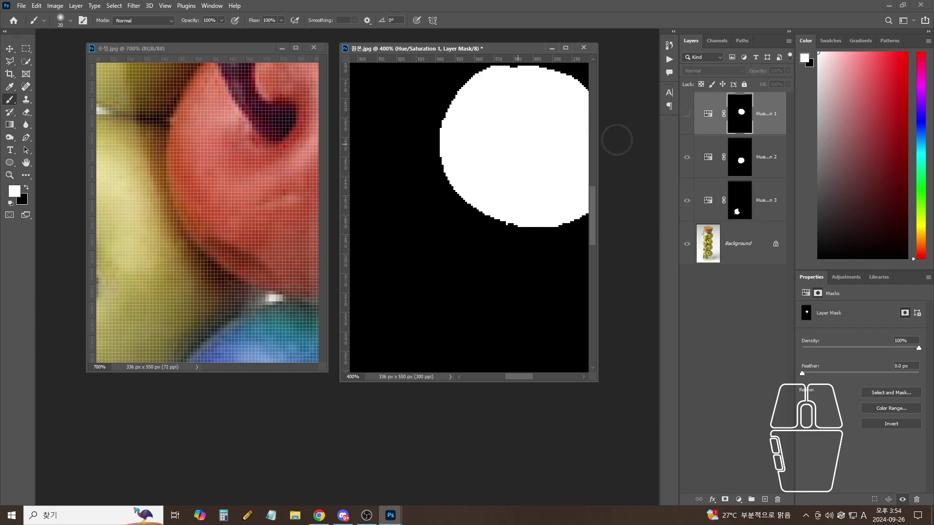
click(687, 114)
click(744, 119)
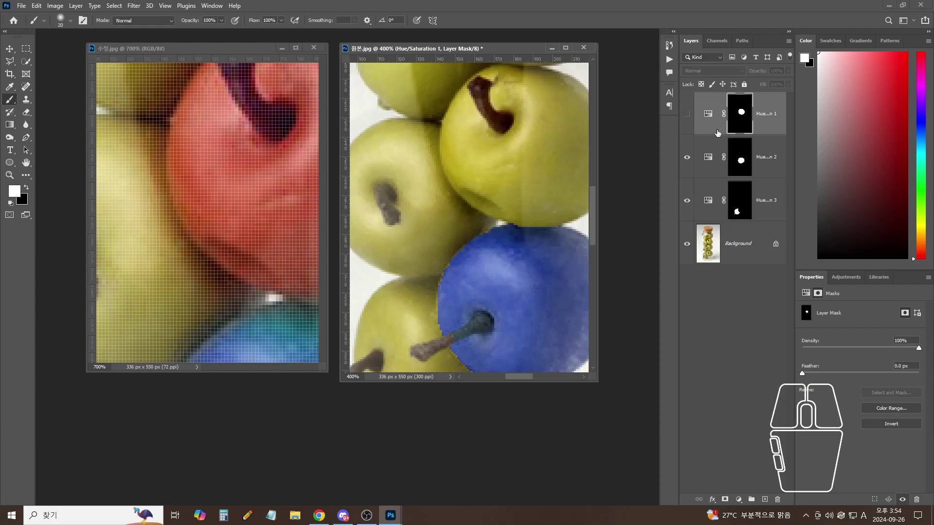
click(688, 115)
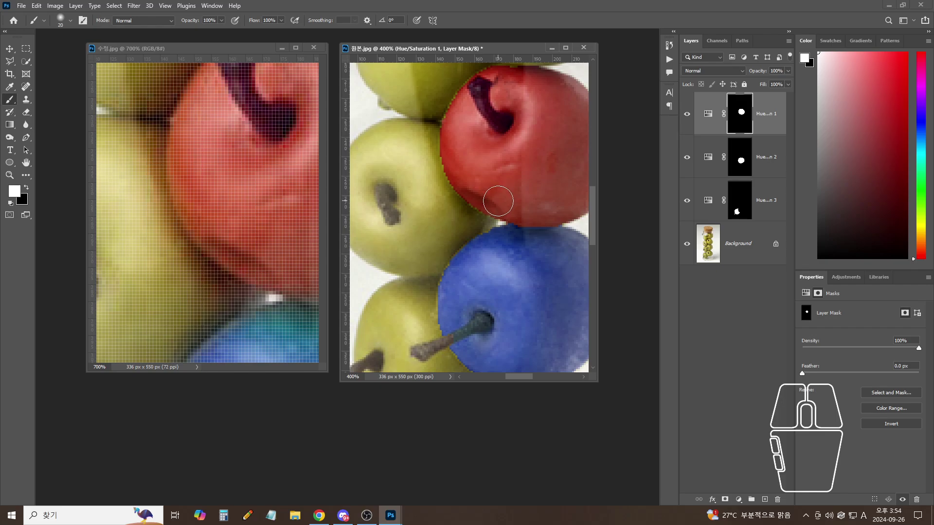
Paint more red onto the top apple's remaining uncovered areas.
click(493, 197)
click(484, 196)
mouse_move(475, 186)
mouse_down()
mouse_move(451, 158)
mouse_move(458, 167)
mouse_move(465, 157)
mouse_move(466, 180)
mouse_move(457, 143)
mouse_move(467, 102)
mouse_move(519, 78)
mouse_up()
click(461, 161)
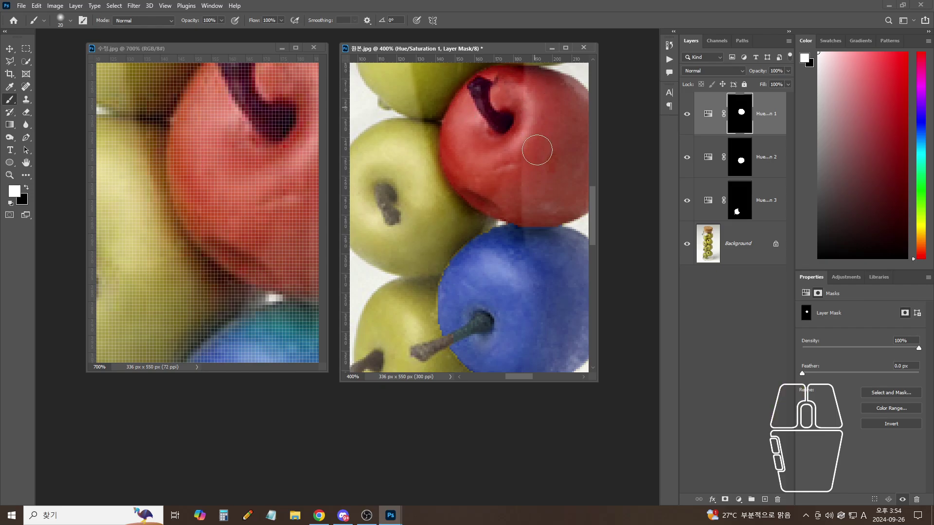
Zoom in on the blue apple and pan the reference to its matching blue apple.
drag(493, 279, 514, 199)
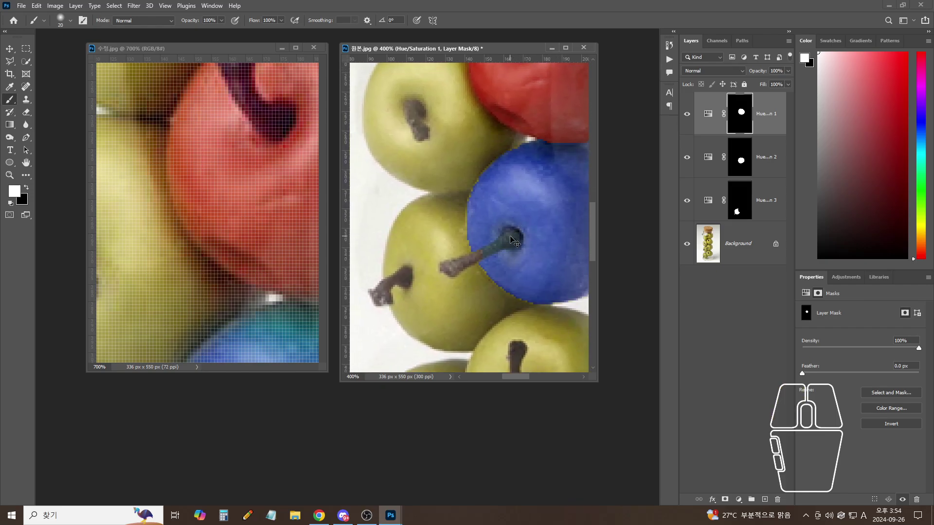
key(ctrl+plus)
key(ctrl+plus)
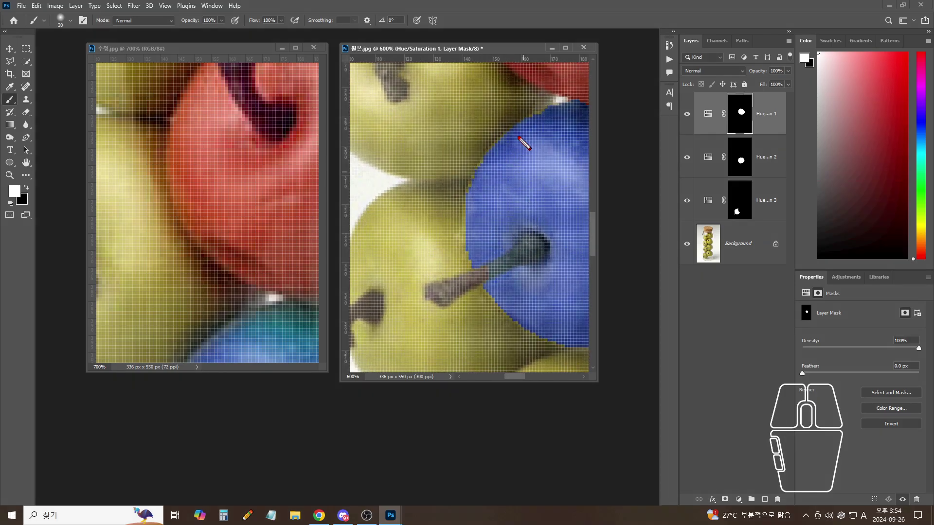
mouse_move(526, 116)
mouse_down()
mouse_move(489, 151)
mouse_move(465, 196)
mouse_move(461, 236)
mouse_move(463, 265)
mouse_move(519, 336)
mouse_up()
scroll(232, 276, down, 10)
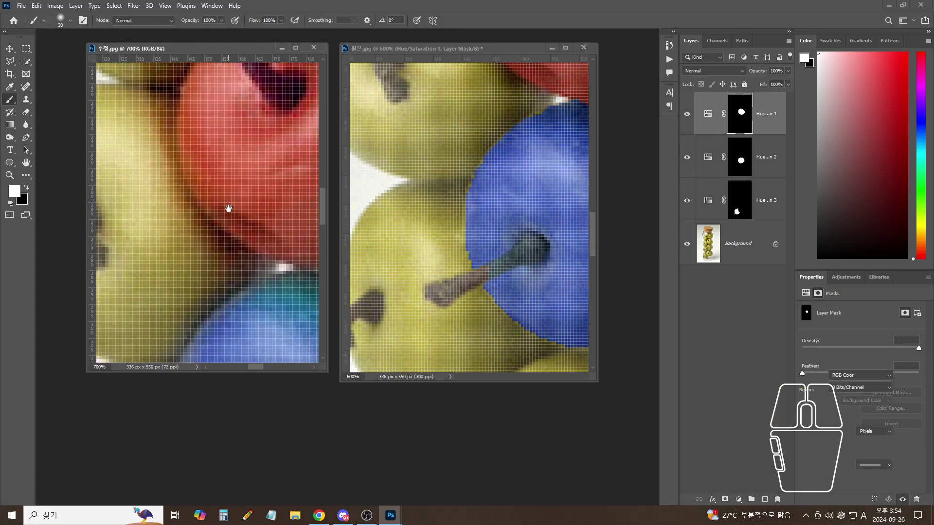
drag(200, 213, 173, 230)
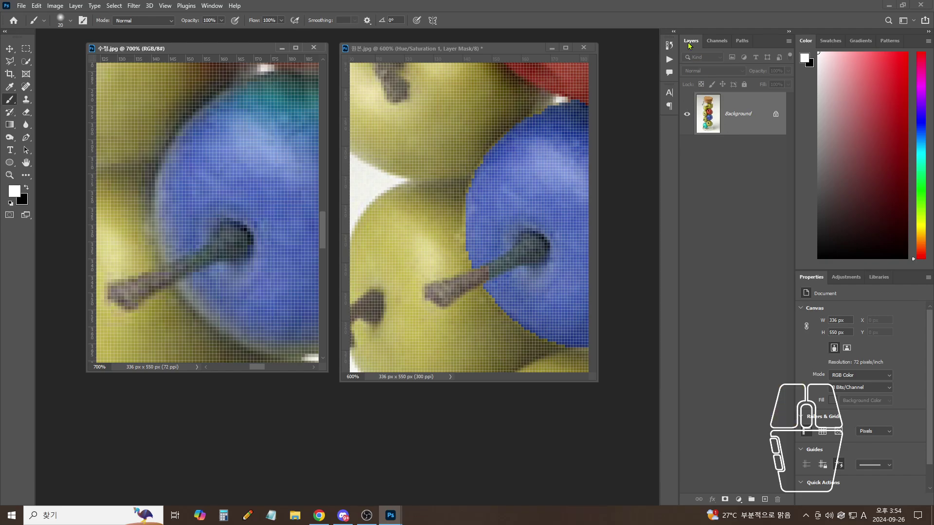
Select the Hue/Saturation 2 layer mask after toggling the blue recolour off and on to compare.
click(494, 49)
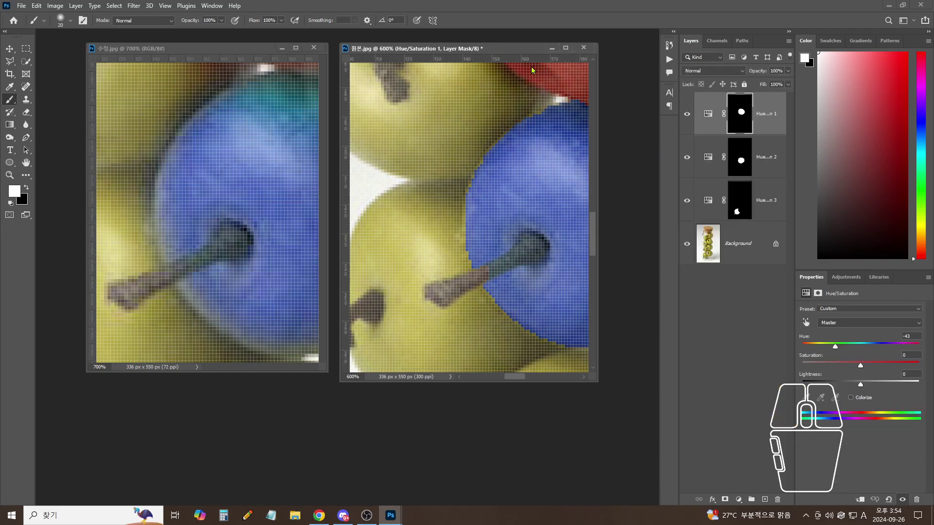
click(761, 165)
click(686, 158)
click(686, 159)
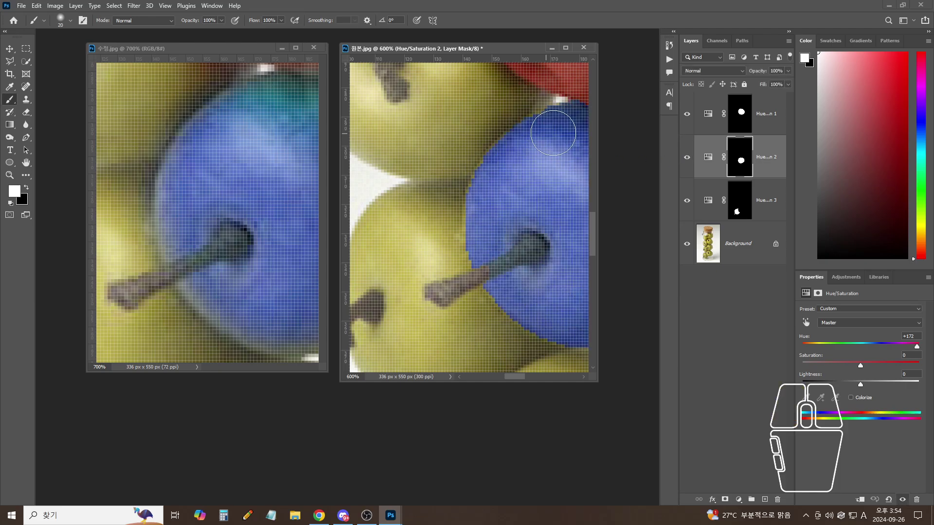
click(739, 158)
Touch up the blue apple's mask near the stem and zoom out to 500%.
mouse_move(560, 130)
mouse_down()
mouse_move(502, 174)
mouse_move(488, 224)
mouse_move(510, 280)
mouse_move(504, 270)
mouse_move(540, 299)
mouse_up()
drag(581, 323, 599, 336)
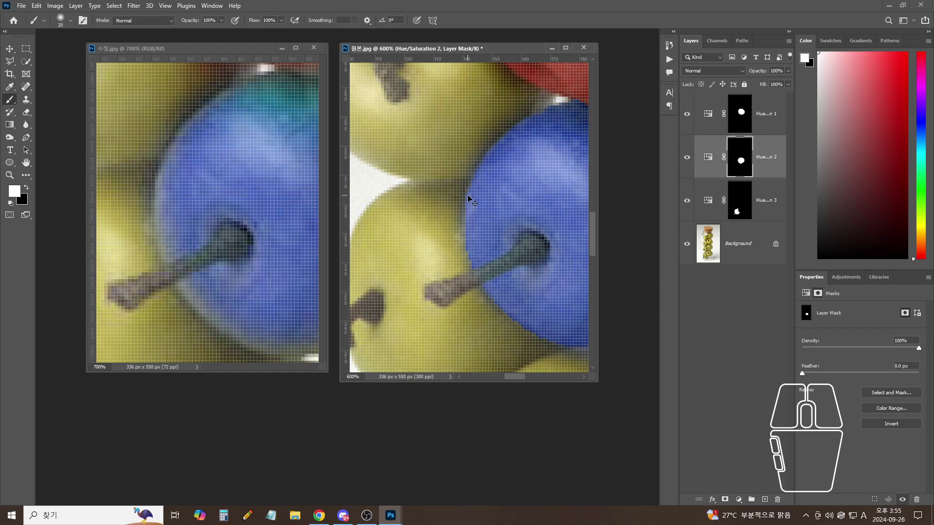
key(ctrl+minus)
drag(460, 181, 444, 154)
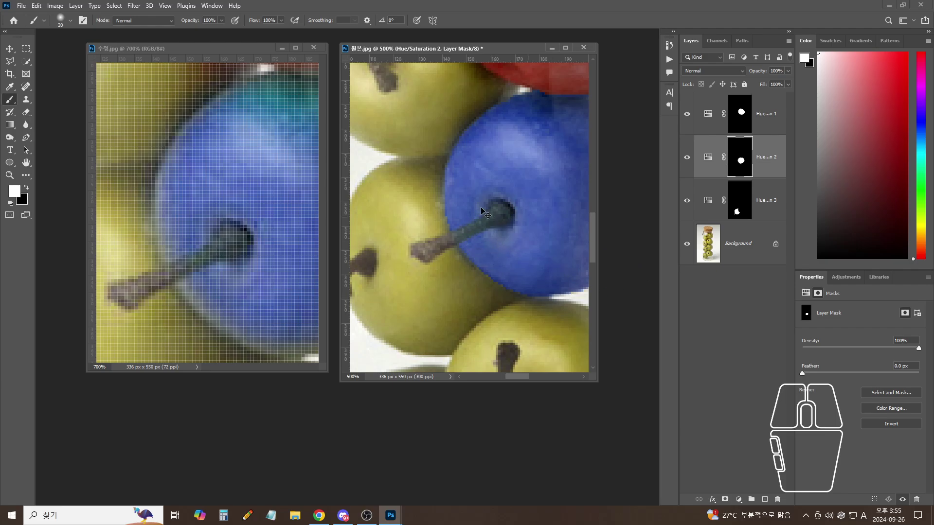
mouse_move(494, 199)
mouse_down()
mouse_move(475, 203)
mouse_move(431, 247)
mouse_move(497, 233)
mouse_move(487, 200)
mouse_up()
key(Escape)
Paint black on the mask with an 8 px brush to restore the stem's brown.
key(bracketleft)
key(bracketleft)
key(bracketleft)
key(bracketleft)
key(x)
drag(461, 238, 465, 235)
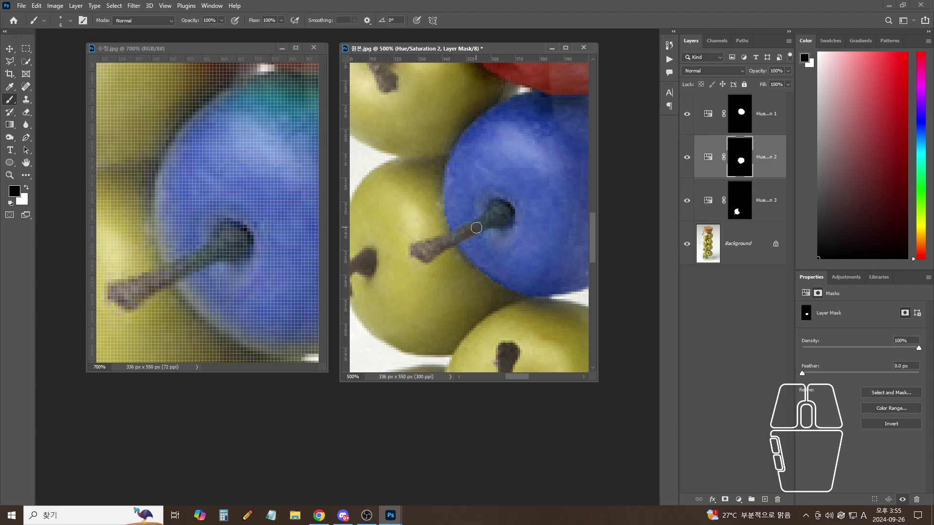
mouse_move(493, 217)
mouse_down()
mouse_move(459, 237)
mouse_move(477, 241)
mouse_up()
click(458, 237)
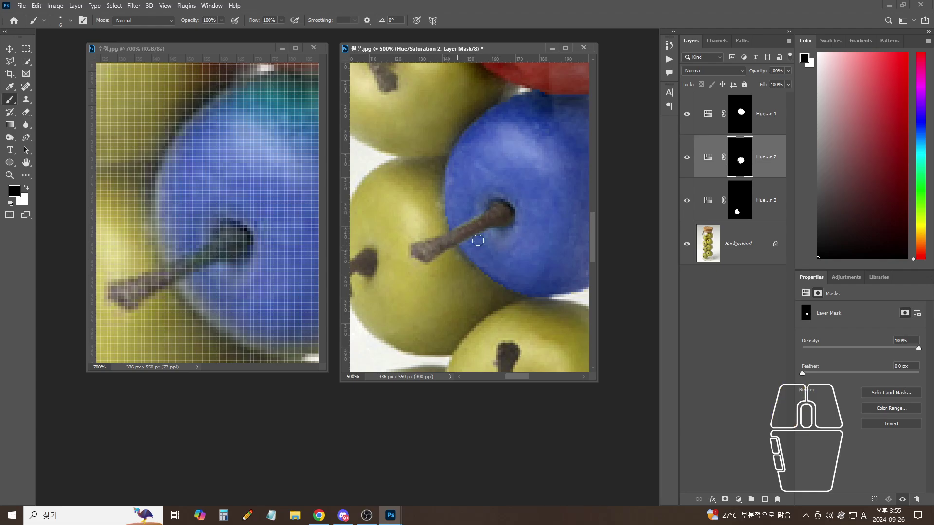
click(498, 219)
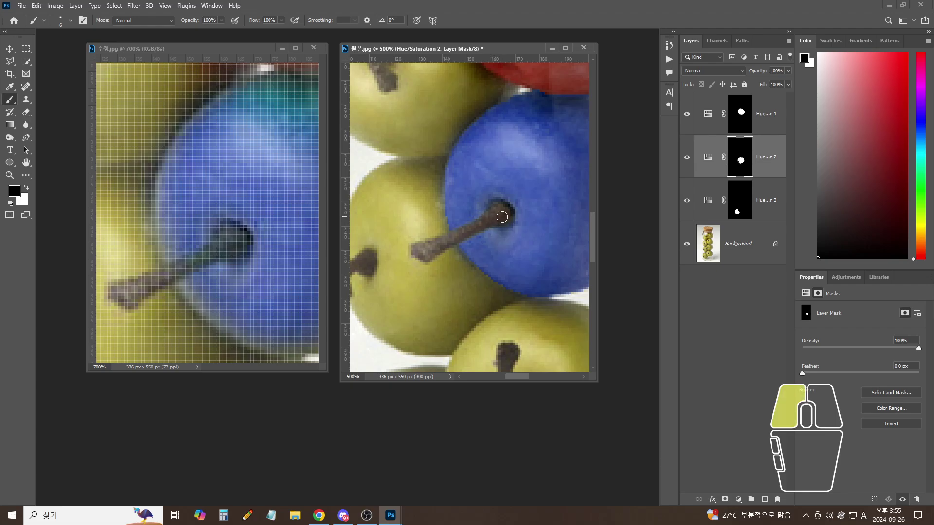
Inspect the lower apples down to the jar's bottom and select the Hue/Saturation 1 adjustment.
scroll(501, 221, down, 2)
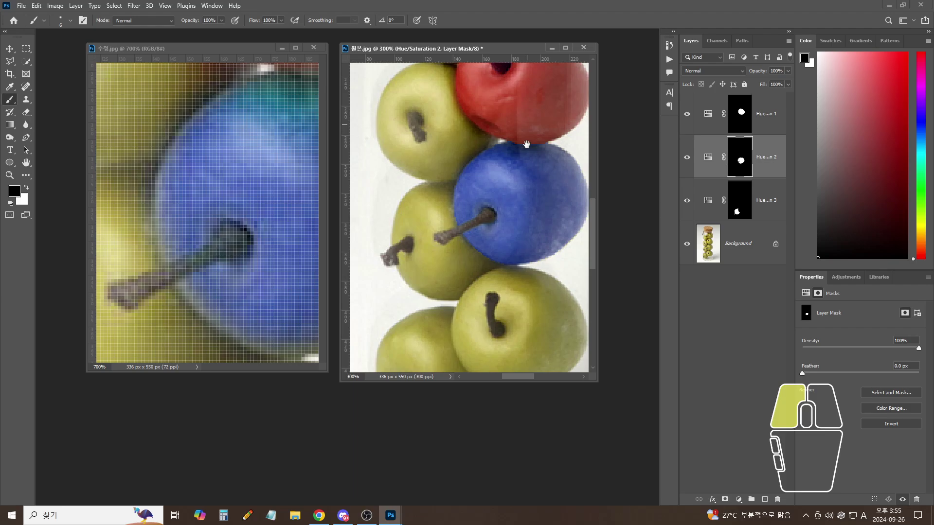
drag(527, 144, 520, 243)
drag(507, 350, 497, 239)
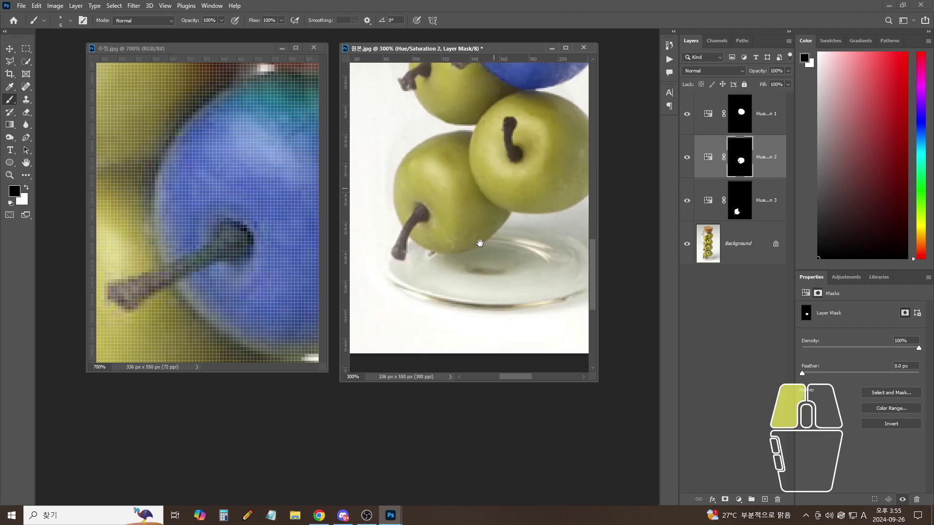
scroll(397, 200, up, 2)
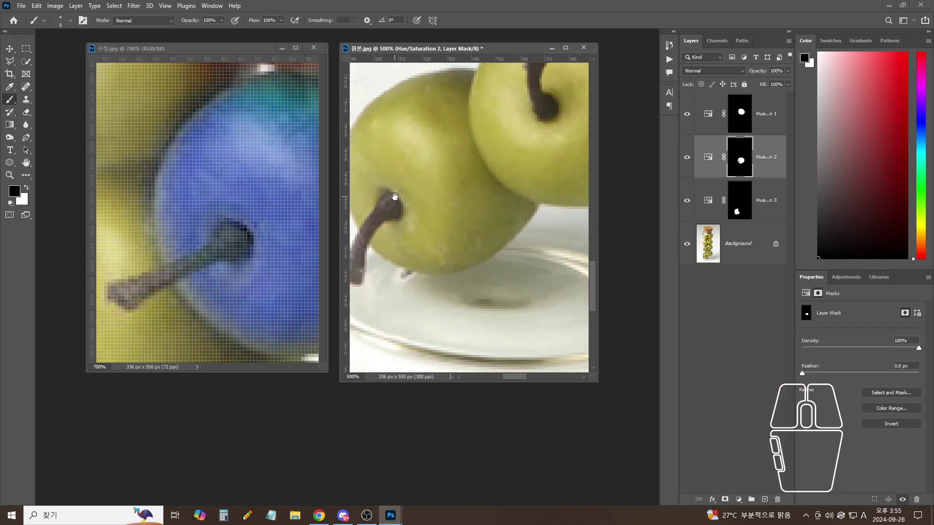
drag(447, 206, 464, 220)
scroll(463, 220, down, 1)
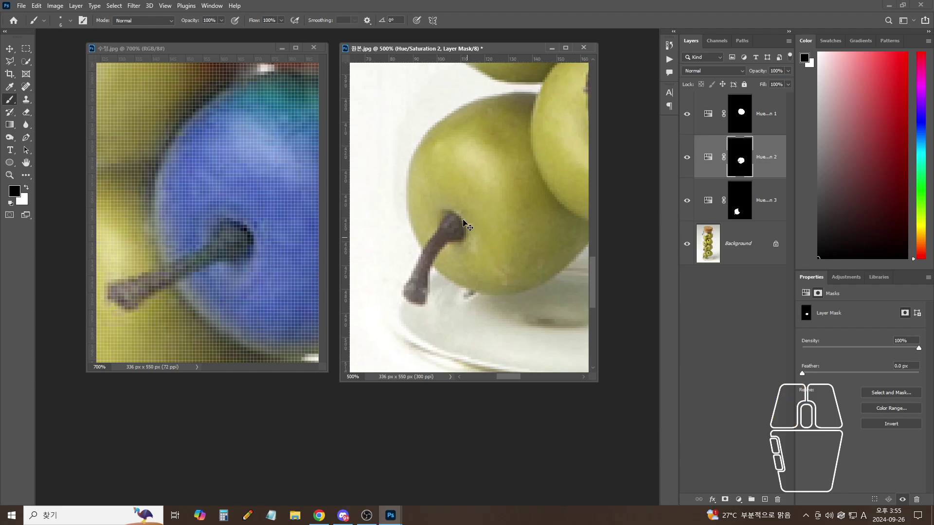
click(768, 126)
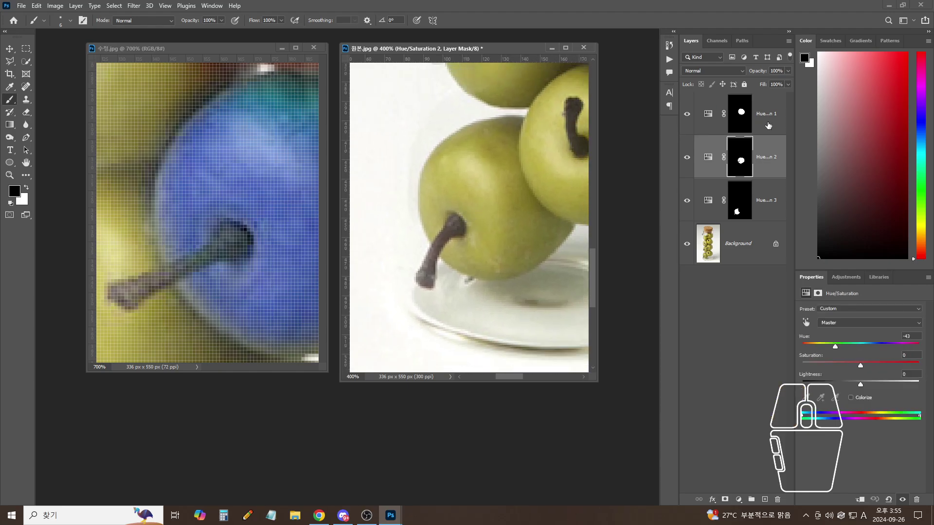
Set Hue/Saturation 3 to Hue +129 and Saturation +24, turning the lowest apple cyan.
click(764, 203)
drag(623, 198, 613, 236)
drag(499, 242, 547, 243)
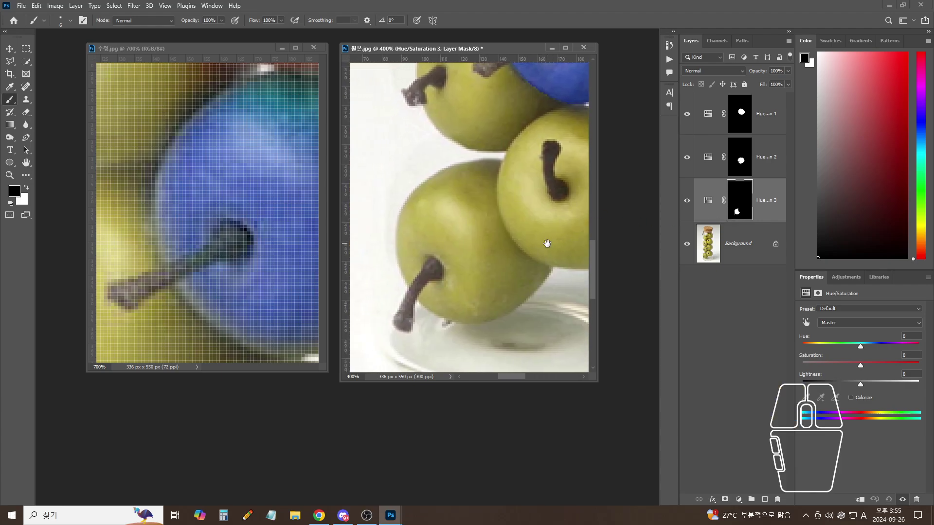
drag(861, 347, 913, 348)
drag(860, 366, 908, 350)
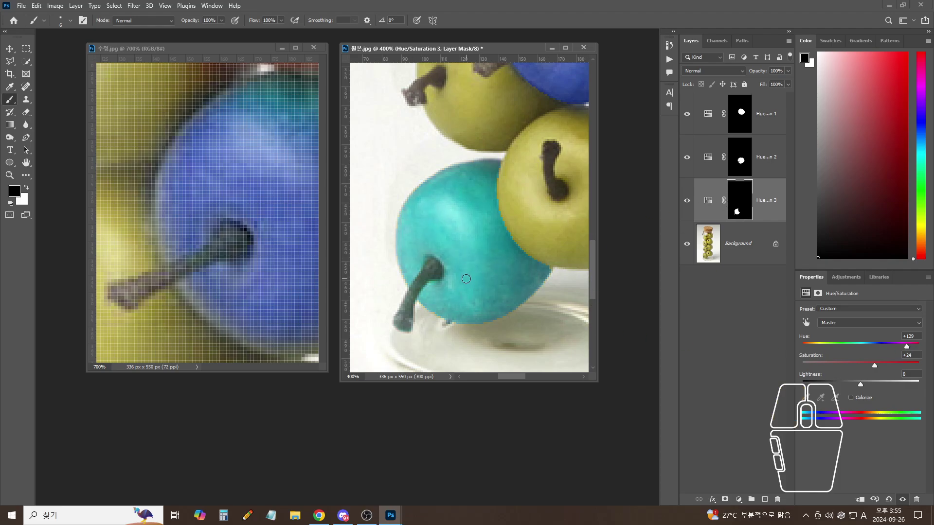
Paint black over the cyan apple's stem on the mask, then check the mask alone.
drag(411, 304, 436, 274)
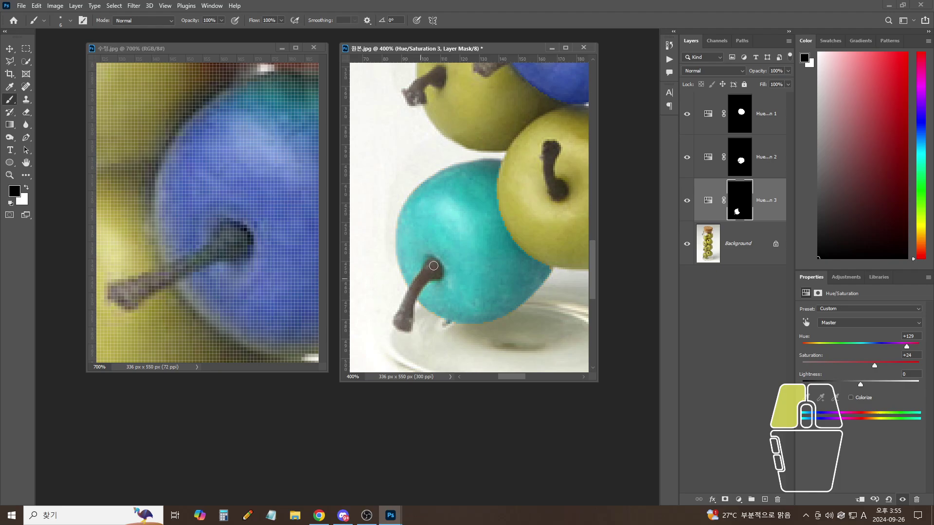
mouse_move(433, 265)
mouse_down()
mouse_move(430, 284)
mouse_move(394, 306)
mouse_move(405, 326)
mouse_move(423, 278)
mouse_up()
alt+click(746, 206)
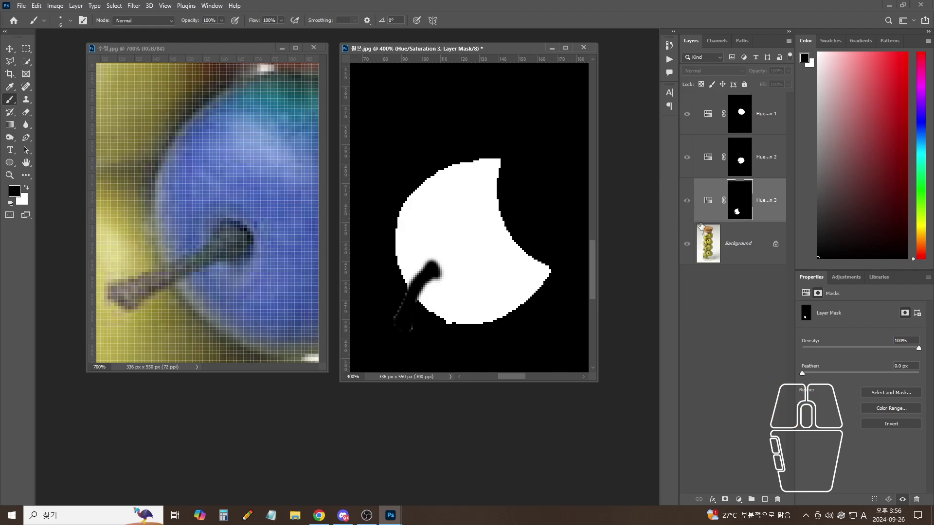
key(backslash)
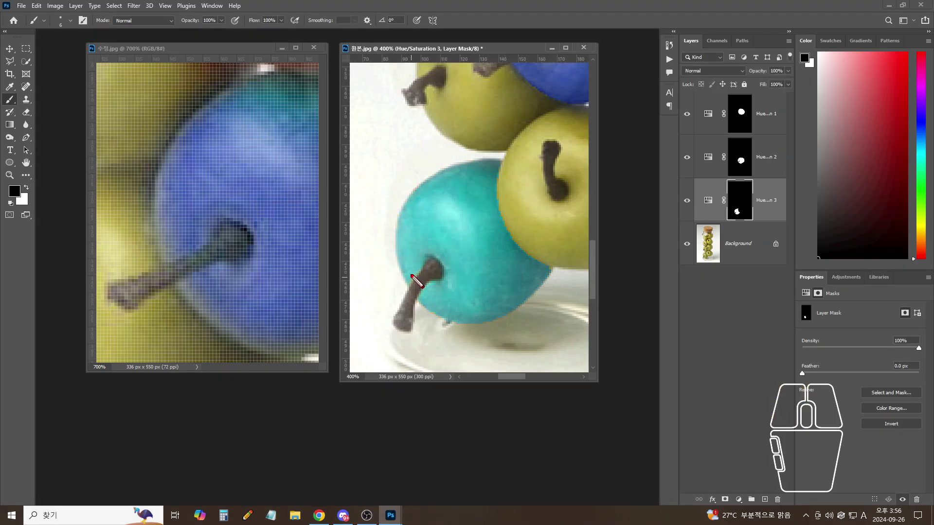
drag(418, 269, 455, 252)
drag(713, 192, 729, 211)
scroll(492, 282, down, 5)
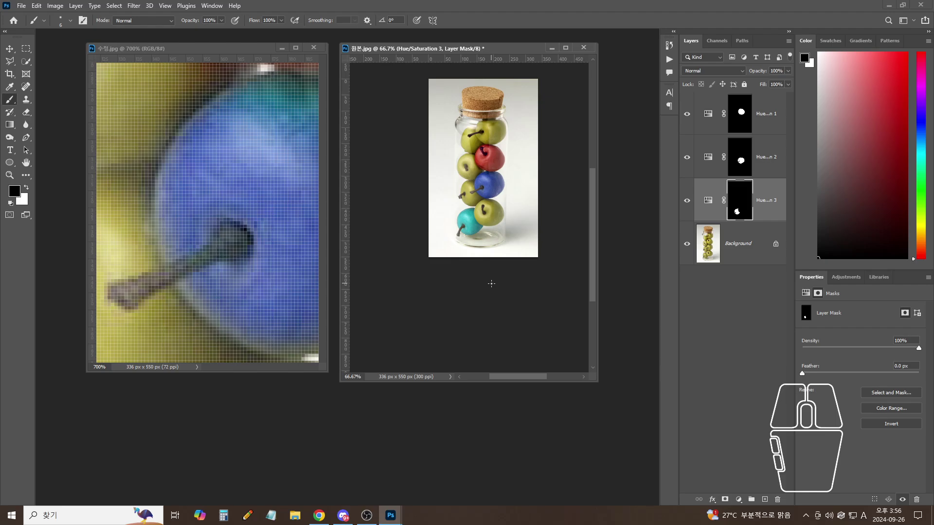
scroll(514, 181, up, 2)
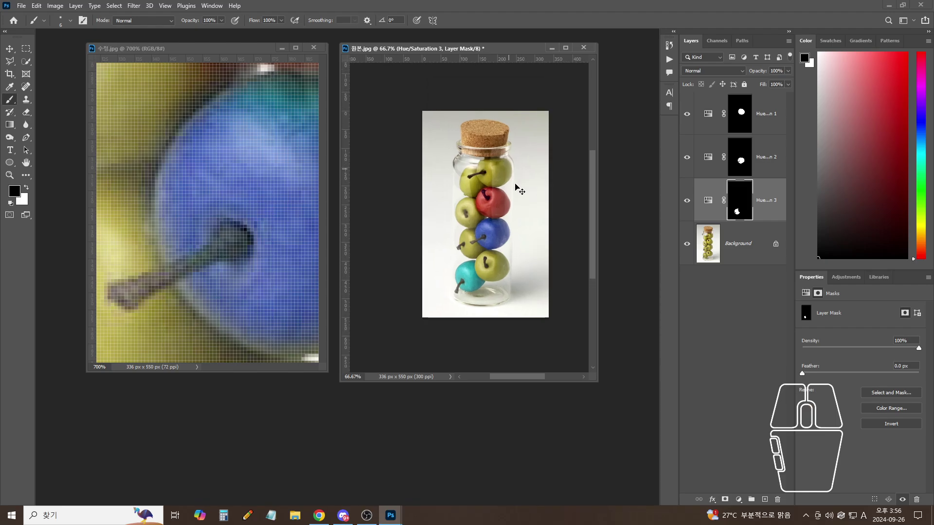